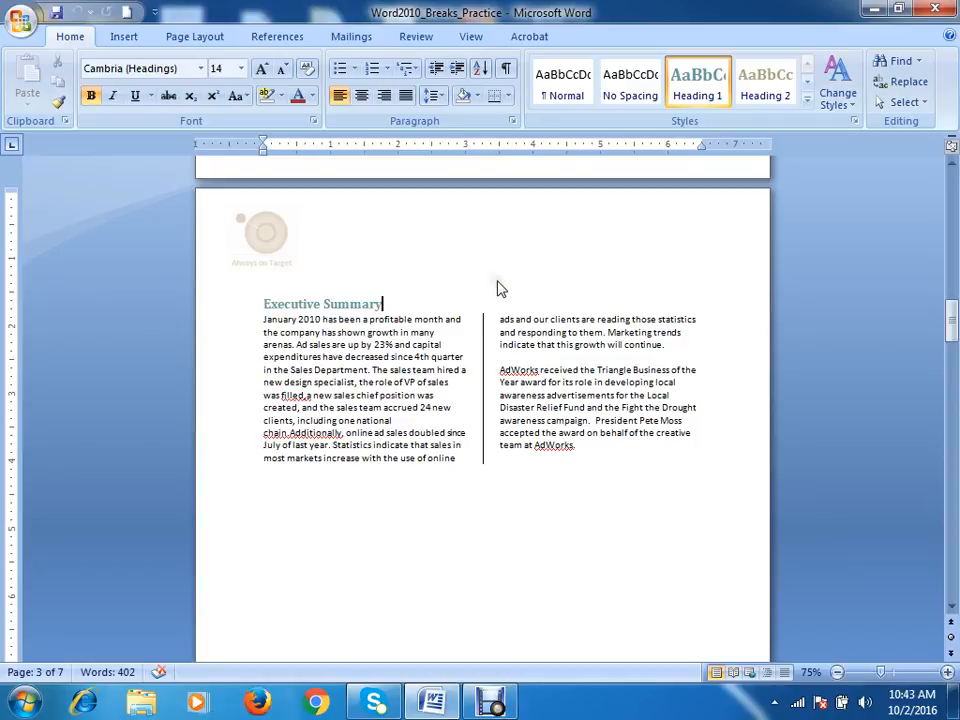
Check which heading styles are applied to Executive Summary, Sales Team Structure and Process, and Updated Chain of Command
left_click(228, 306)
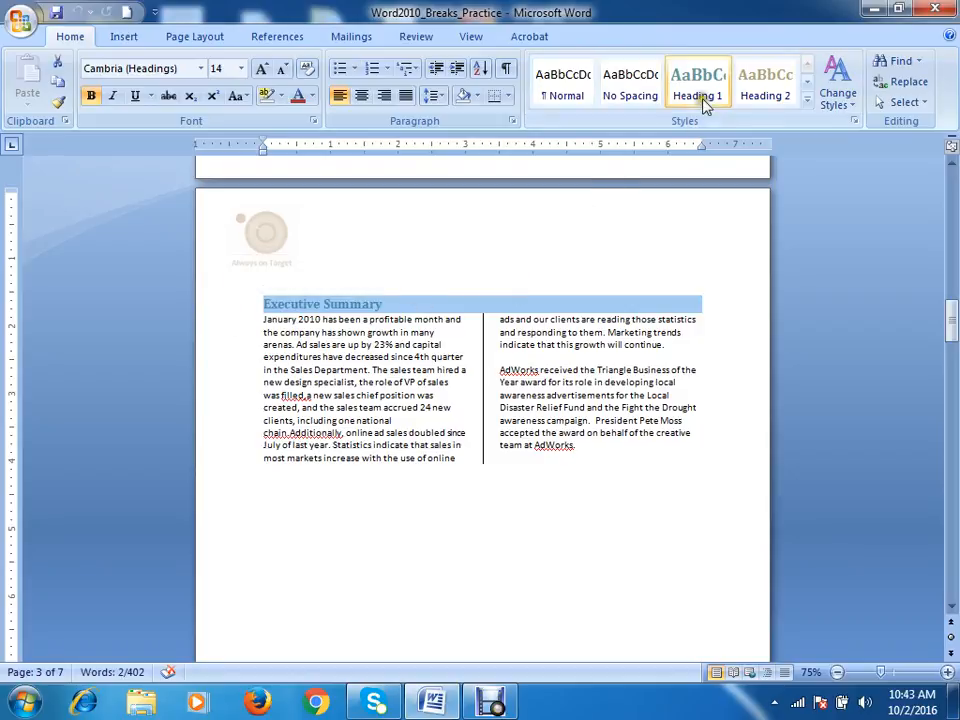
scroll(518, 280, "down", 15)
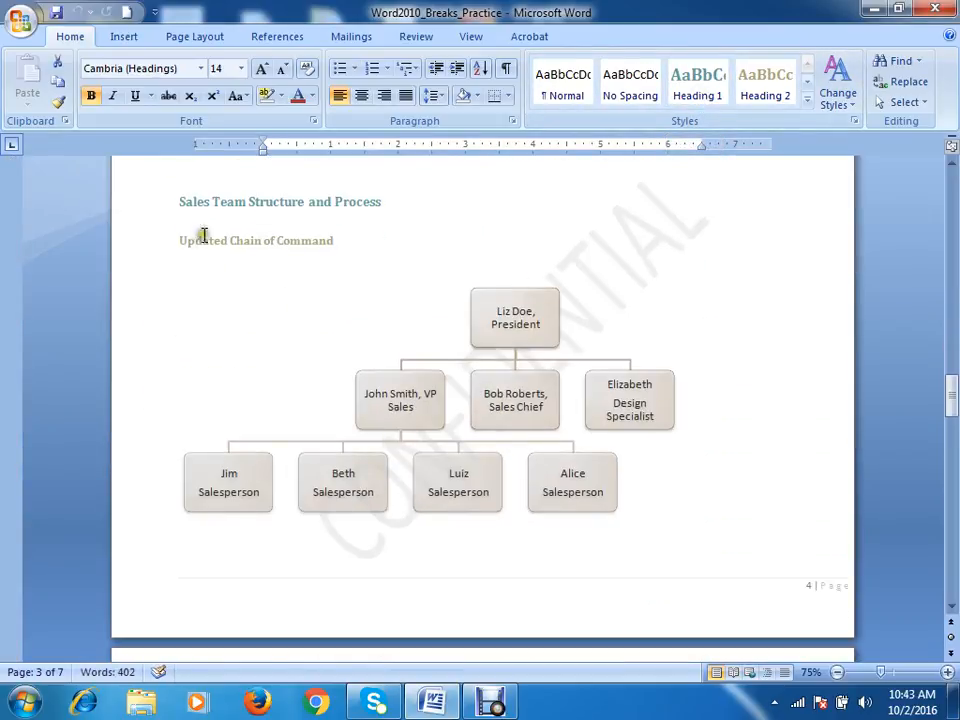
left_click(148, 203)
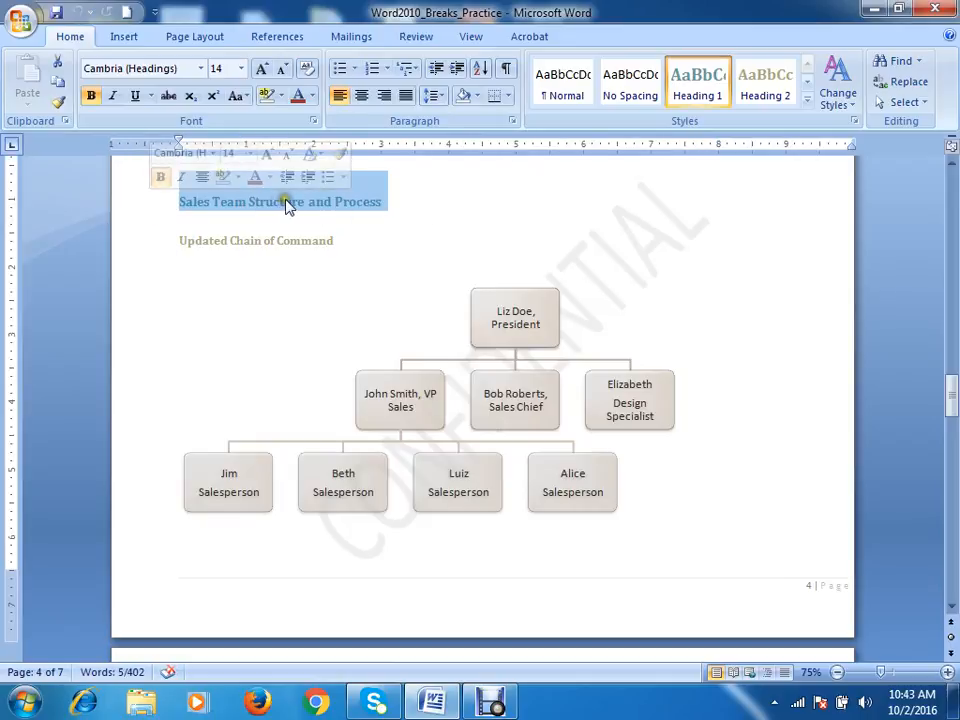
left_click(208, 242)
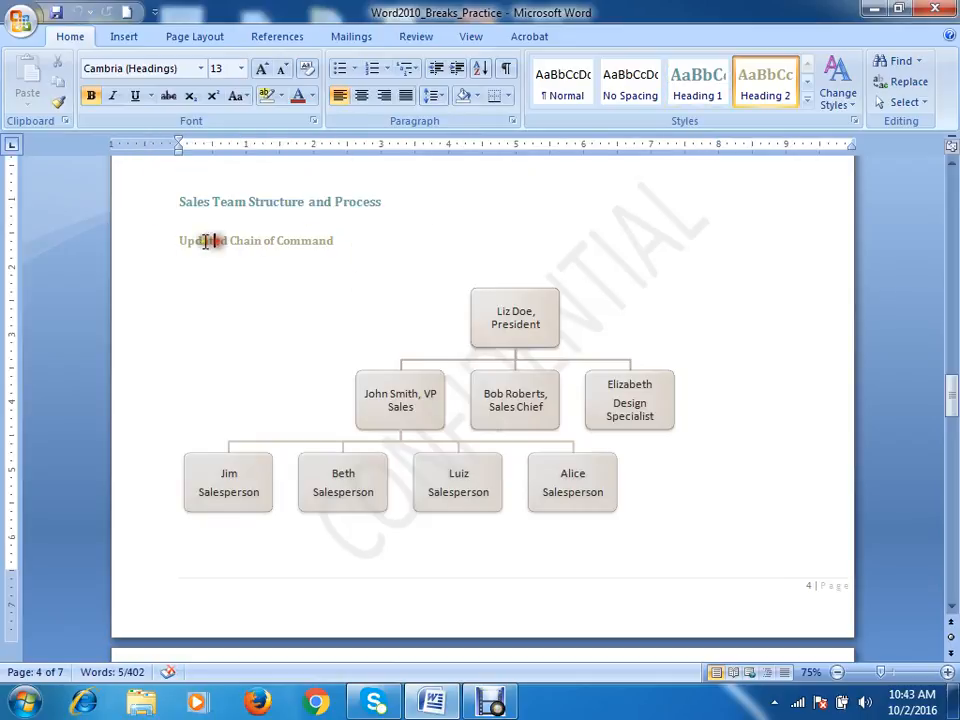
left_click_drag(179, 242, 343, 255)
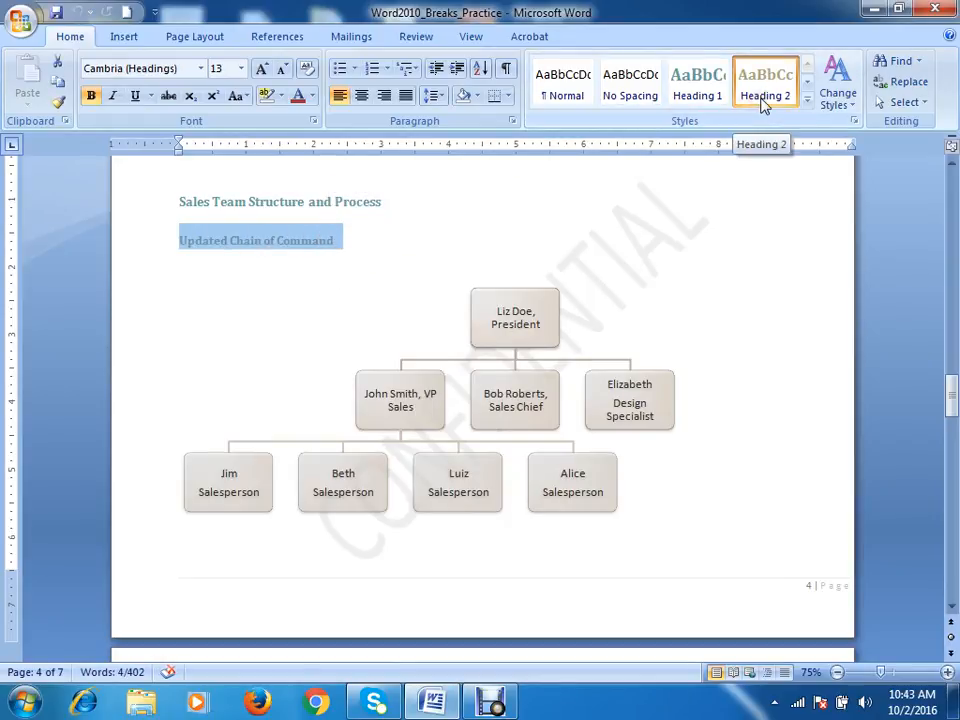
left_click(380, 245)
left_click(160, 243)
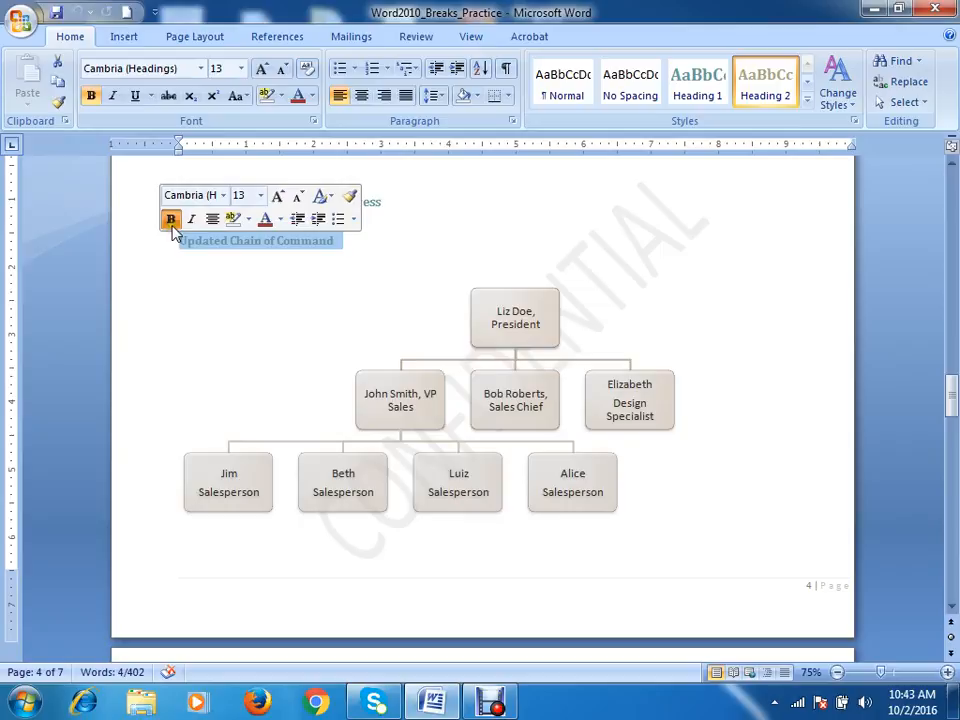
left_click(379, 249)
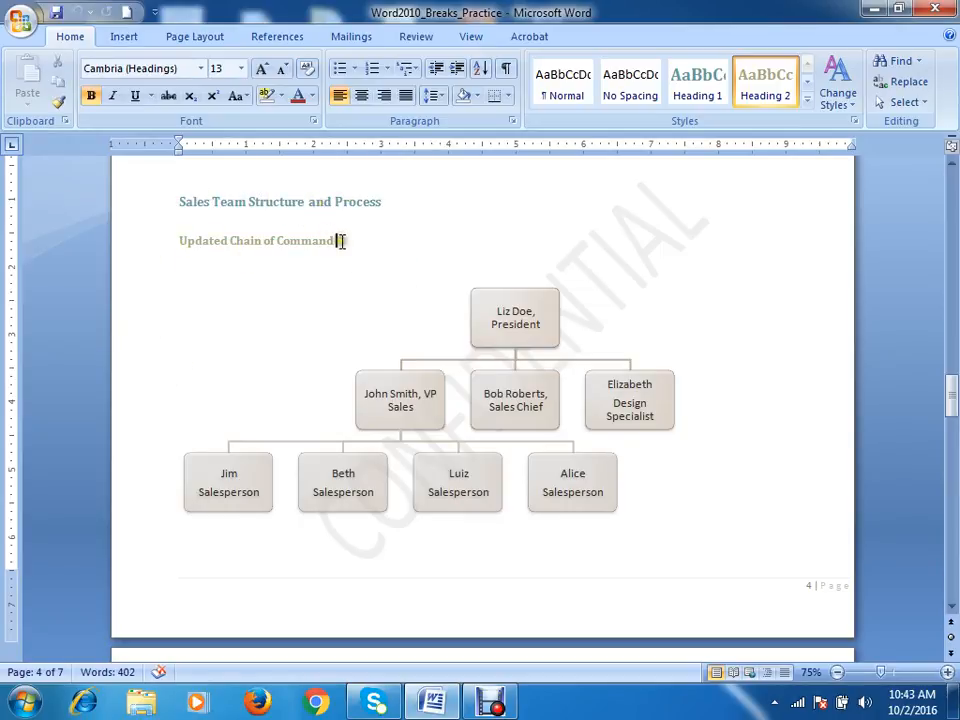
Check the heading styles of Monthly Revenue, By Salesperson and By Client, and look over the Clients Overview page
scroll(343, 242, "down", 10)
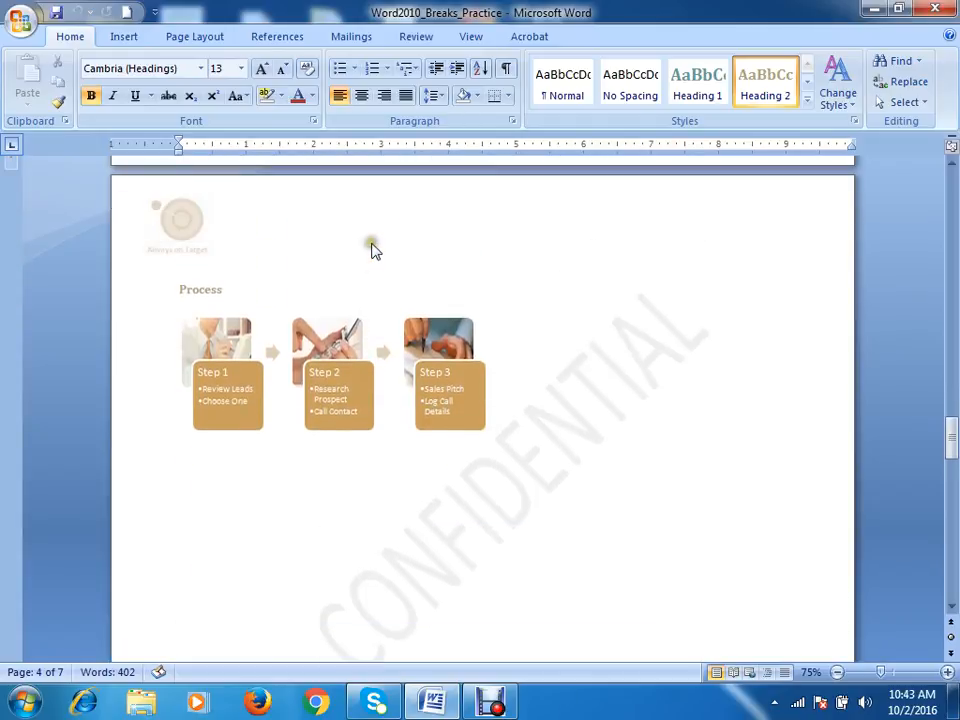
scroll(371, 249, "down", 12)
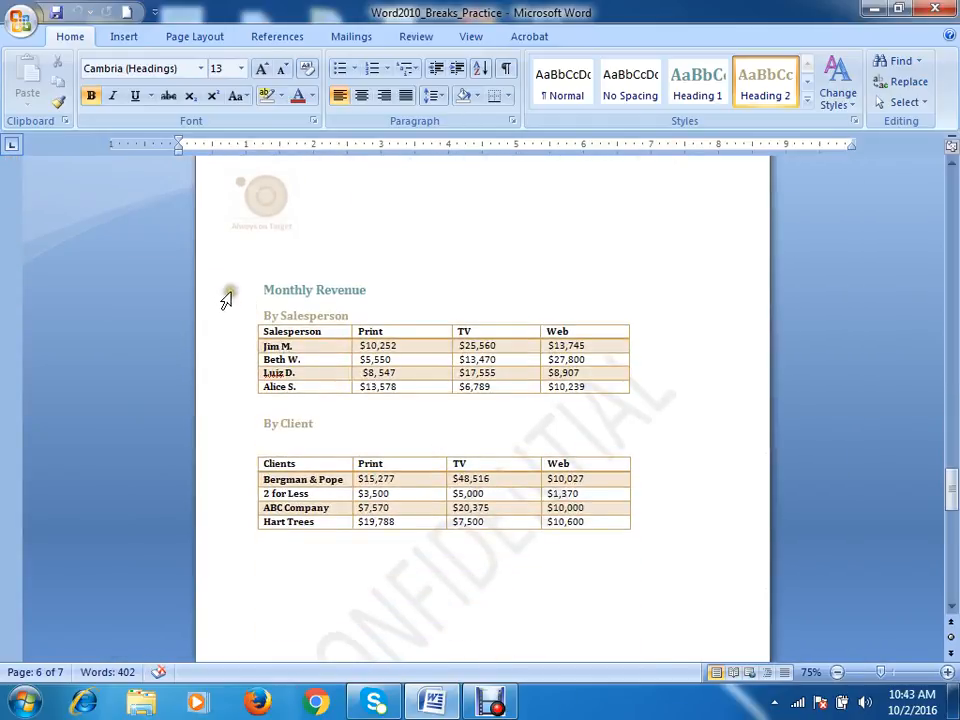
left_click(226, 300)
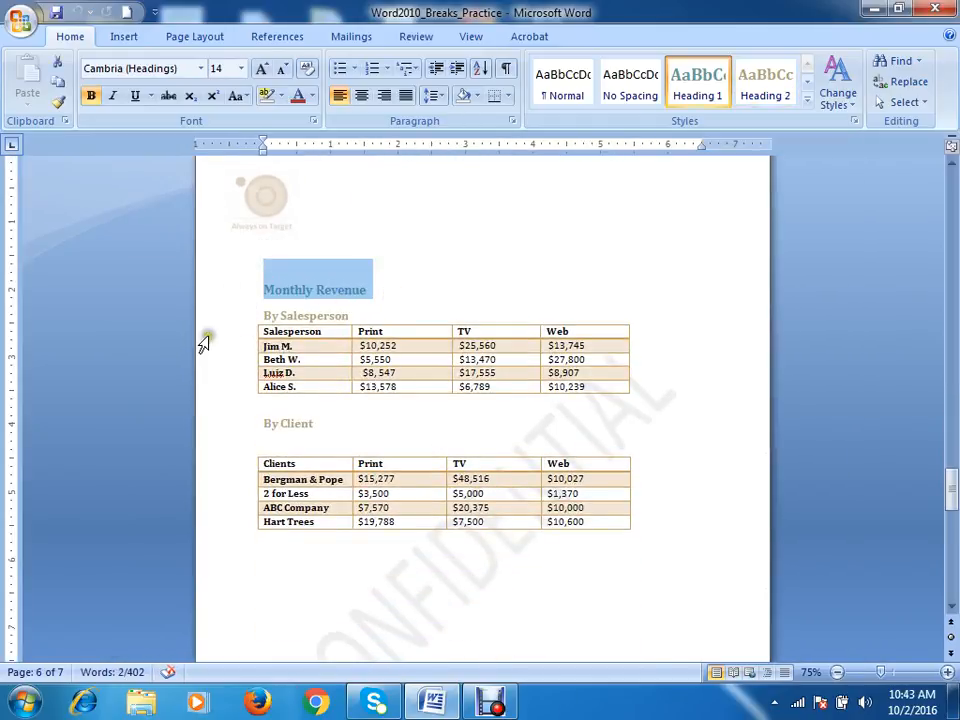
left_click(214, 318)
scroll(248, 335, "down", 2)
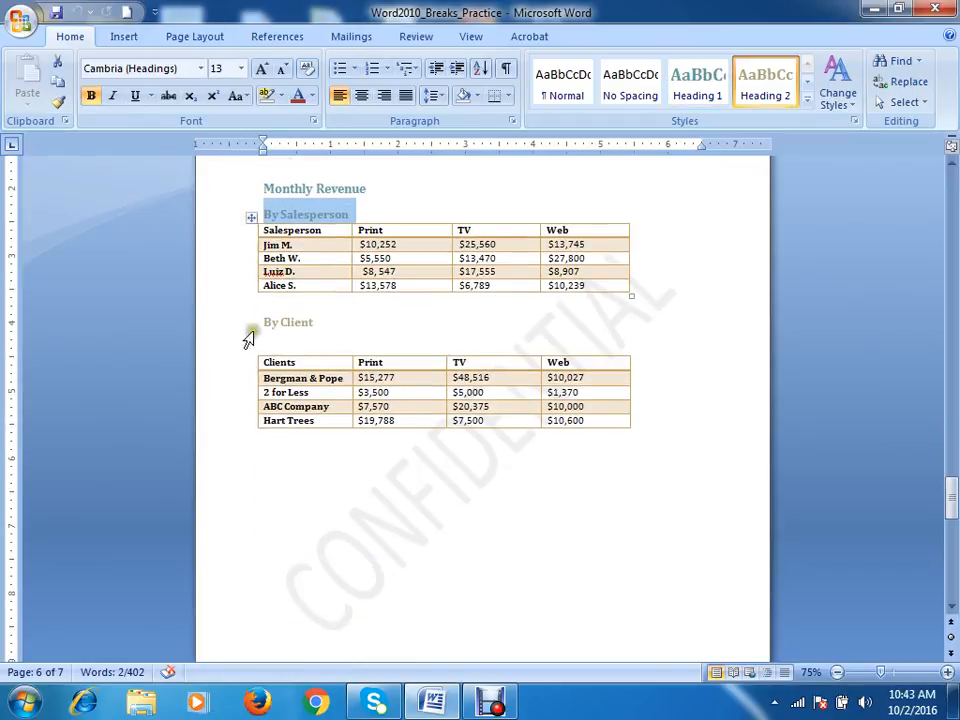
left_click(235, 327)
scroll(244, 336, "down", 15)
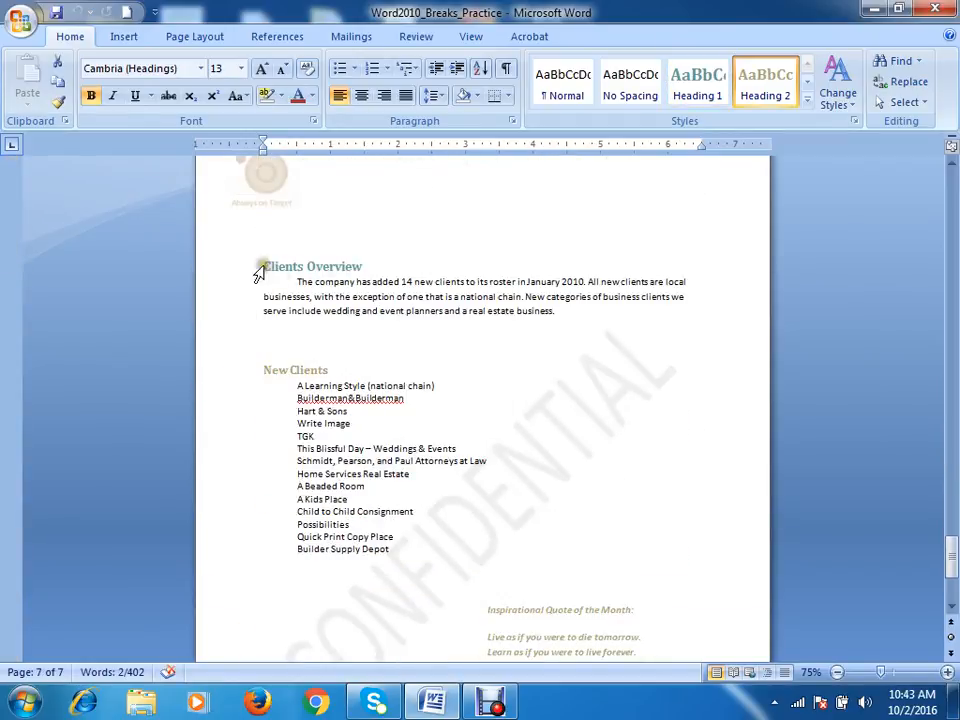
scroll(266, 371, "down", 3)
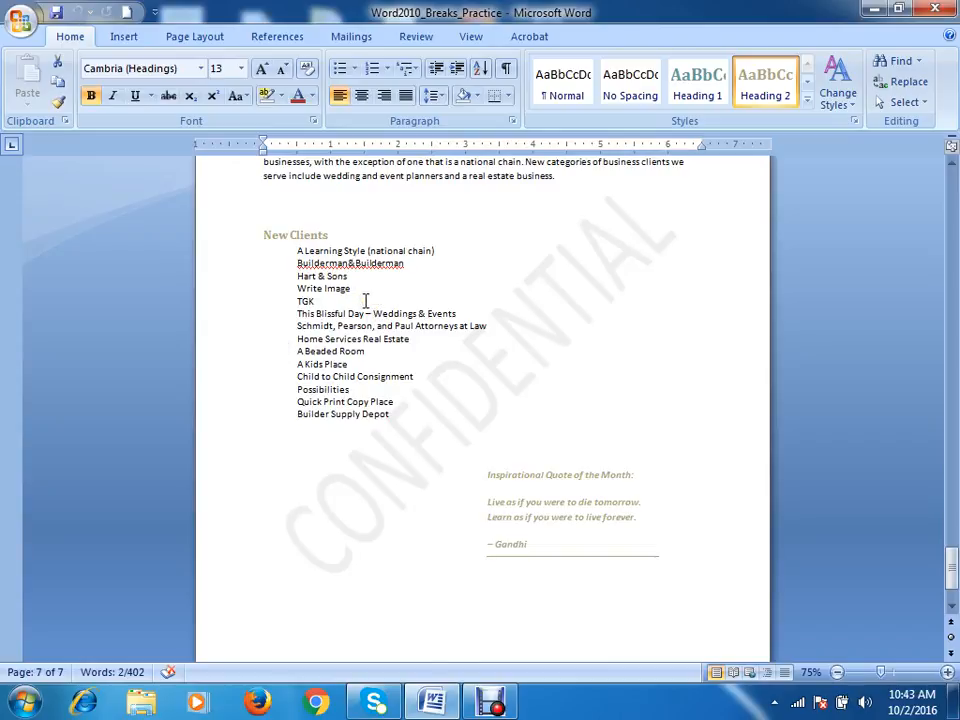
left_click(779, 90)
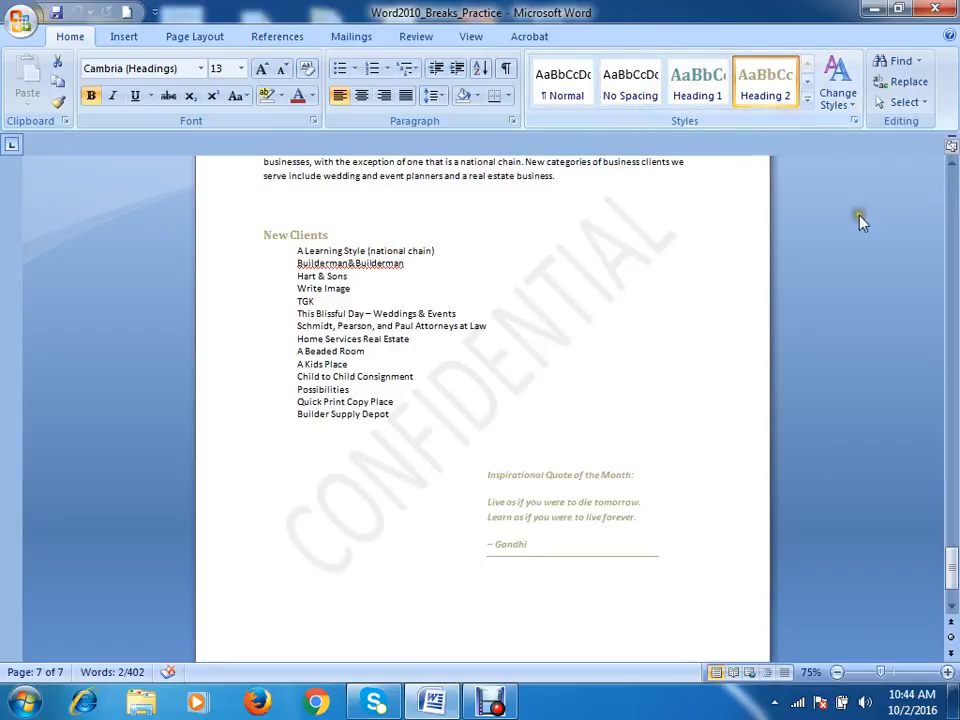
Browse the full set of available quick styles
left_click(807, 121)
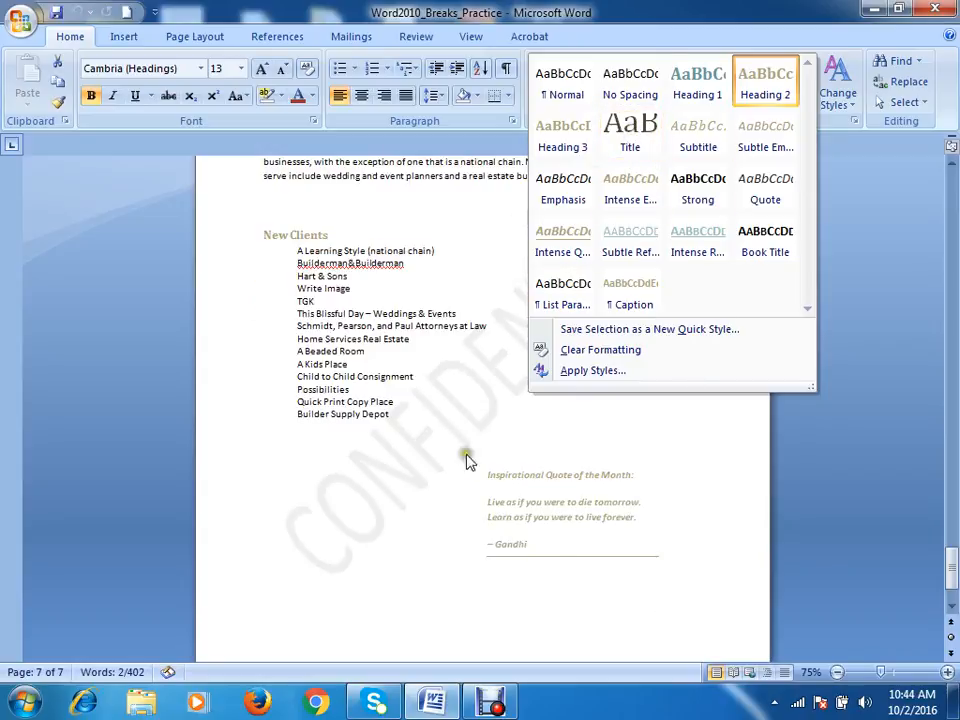
left_click(561, 529)
left_click(399, 508)
Check which style is applied to the "Sales Team Monthly Report" line on the title page
scroll(467, 398, "up", 5)
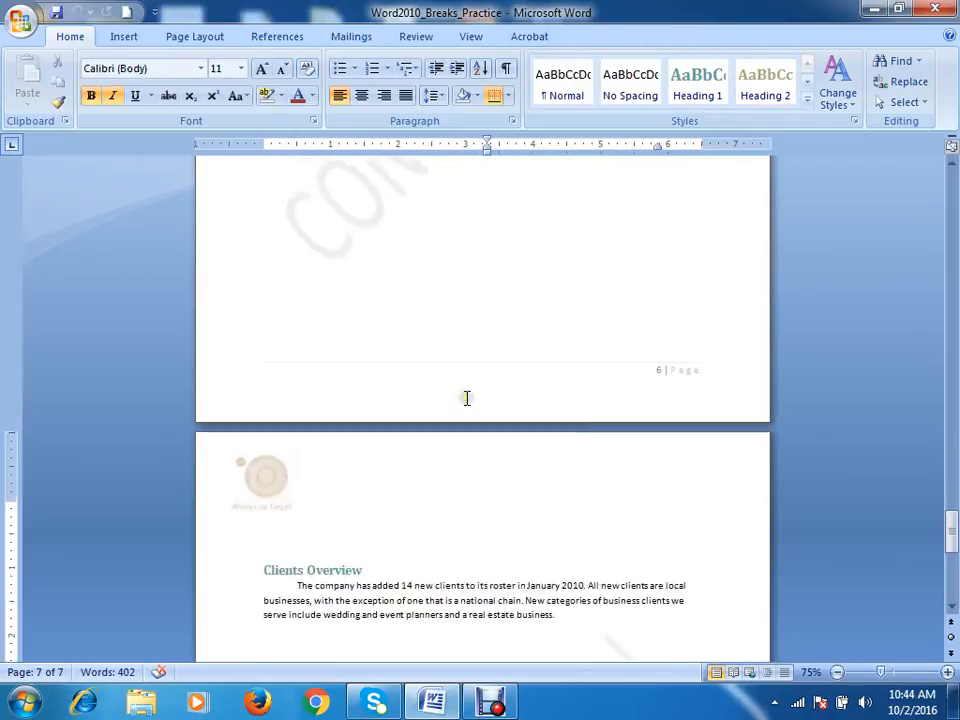
scroll(467, 398, "up", 4)
left_click_drag(949, 510, 951, 279)
left_click(490, 252)
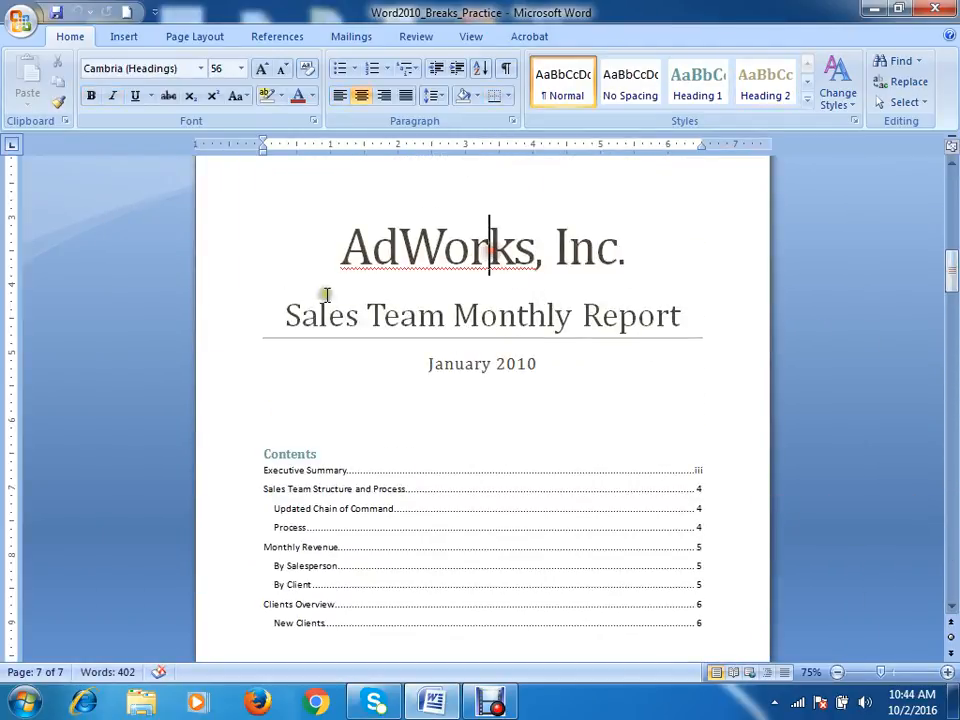
left_click(232, 324)
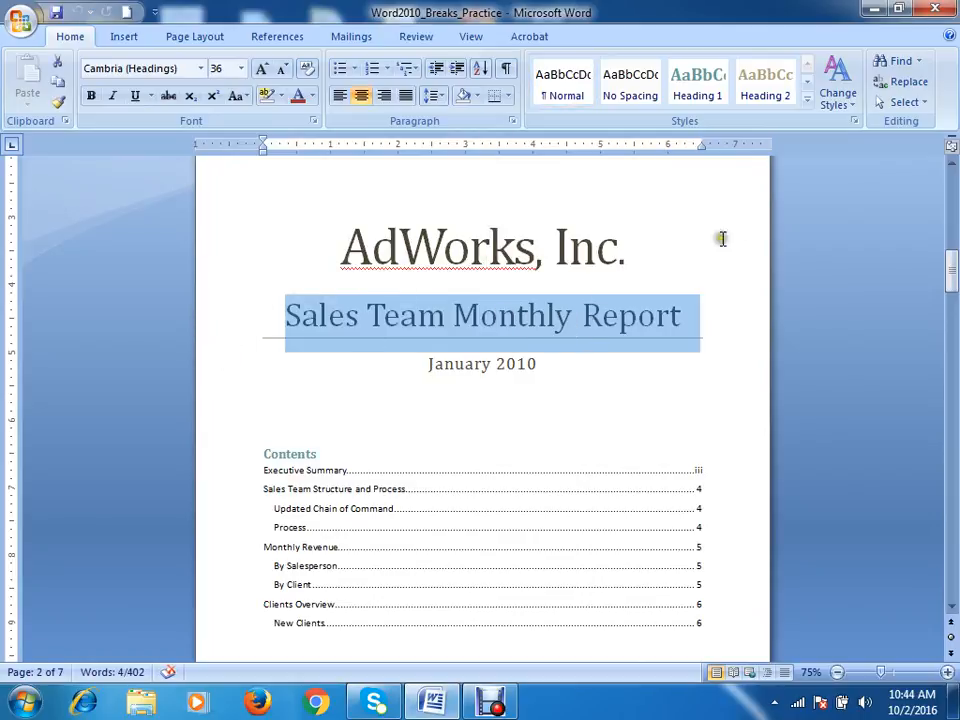
left_click(807, 99)
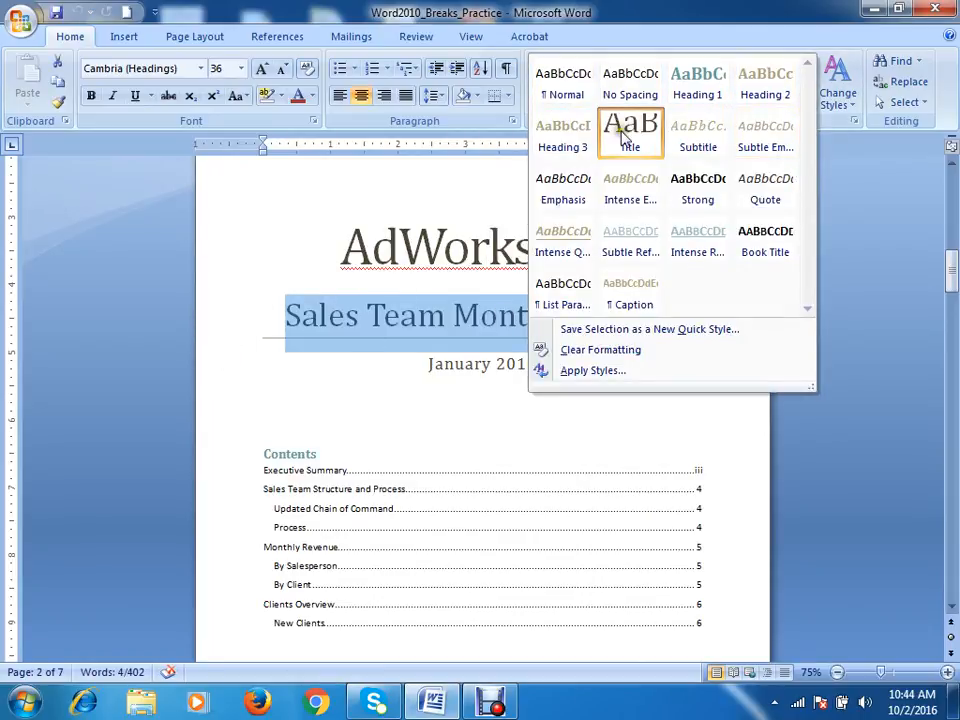
left_click(611, 454)
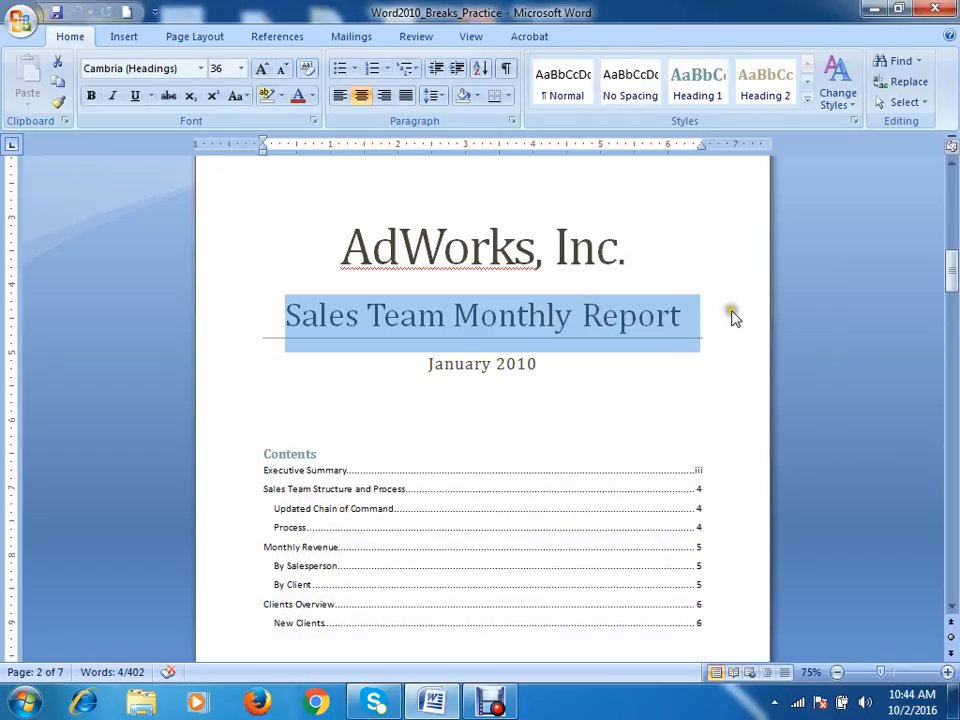
left_click(726, 317)
scroll(726, 340, "up", 1)
scroll(690, 390, "down", 2)
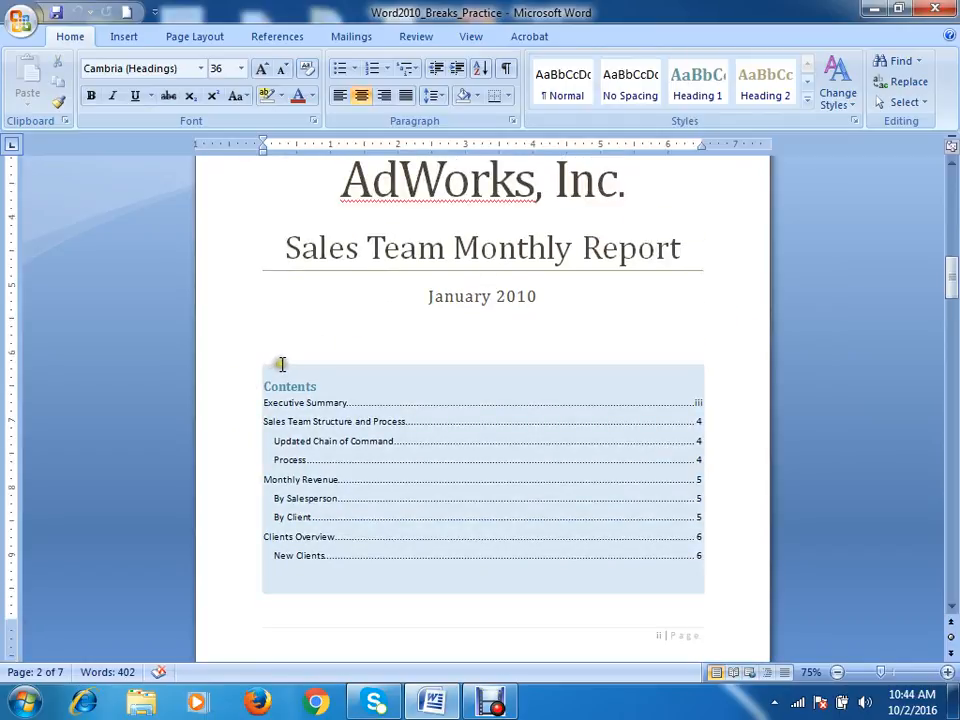
left_click(428, 347)
scroll(440, 344, "up", 1)
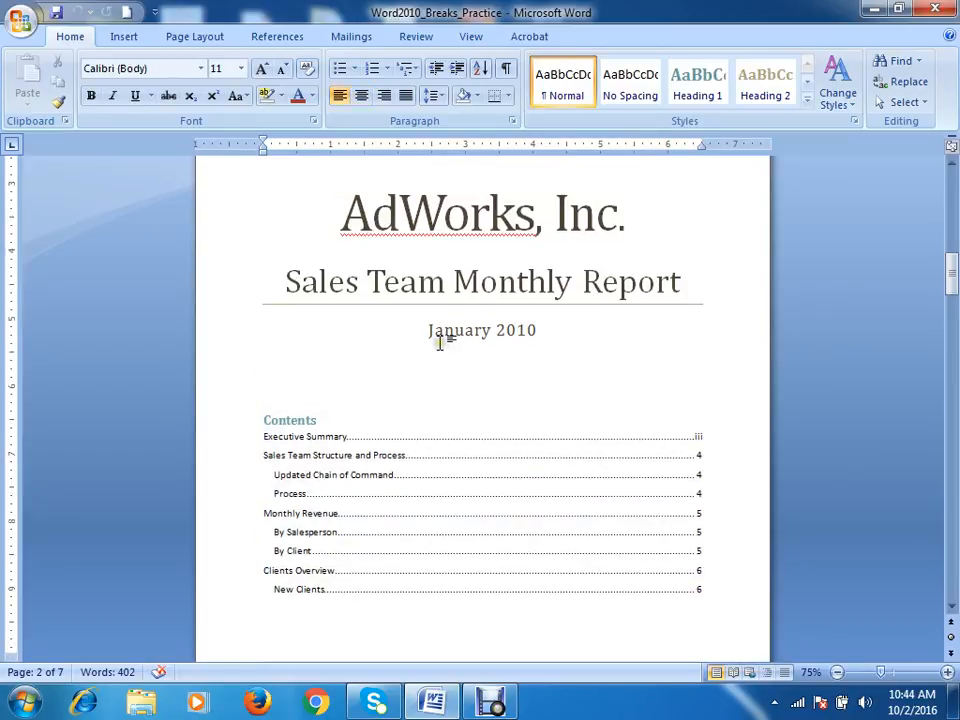
Compare the available quick styles on the "Sales Team Monthly Report" line without applying one
left_click(223, 287)
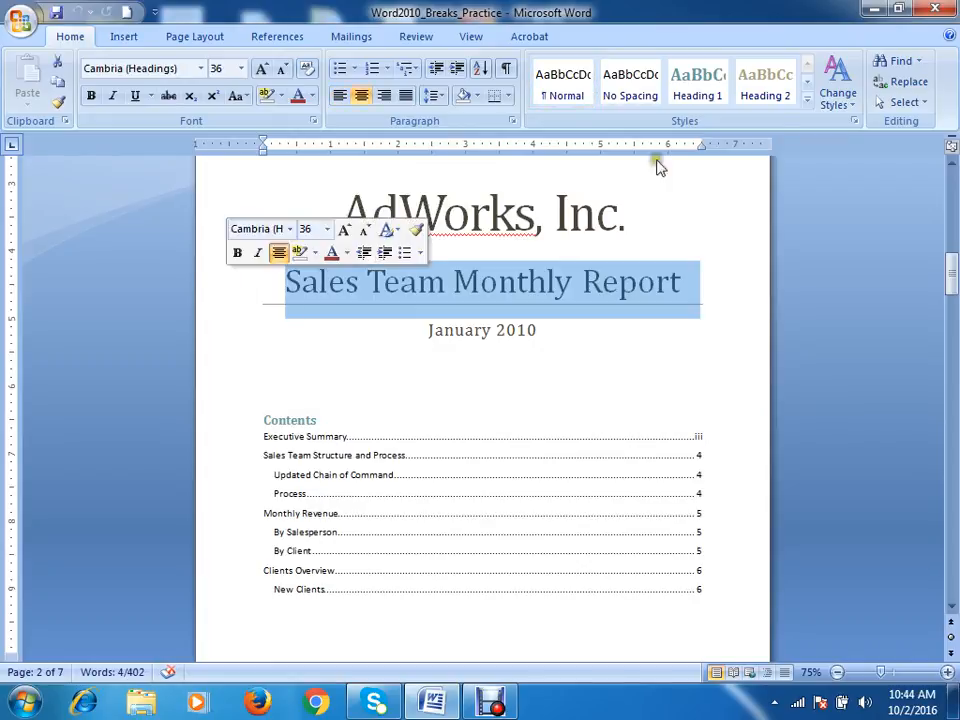
left_click(807, 104)
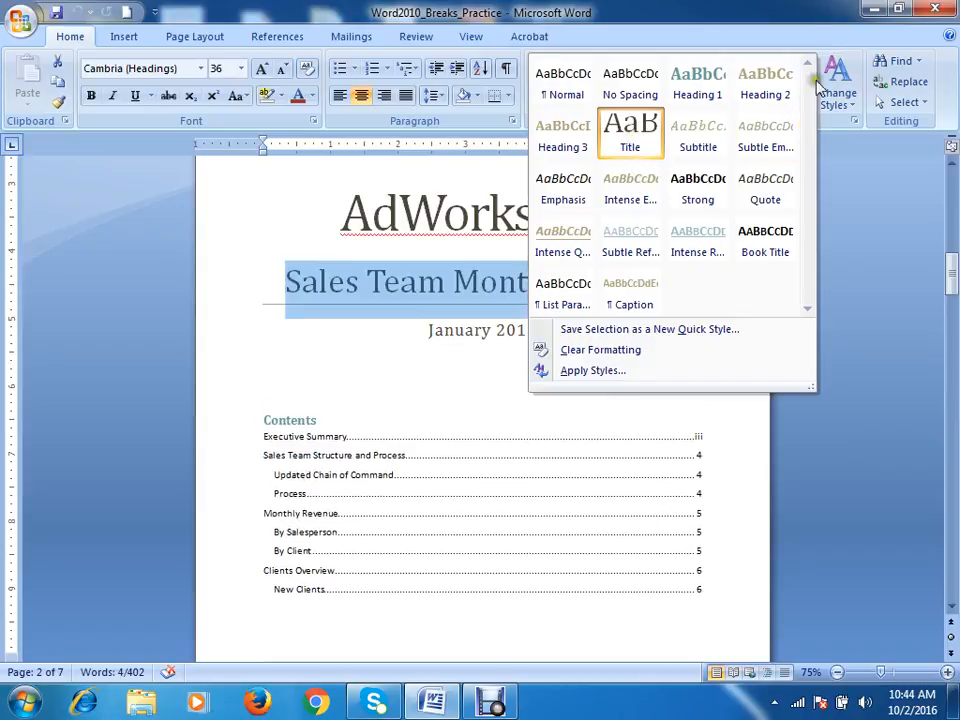
left_click(808, 27)
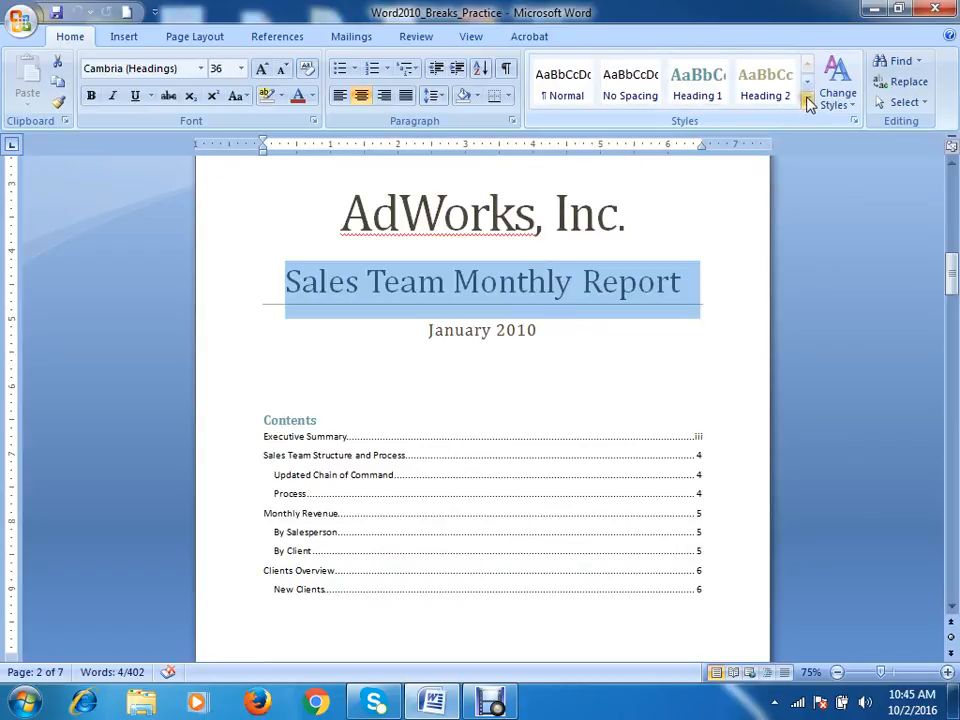
left_click(807, 104)
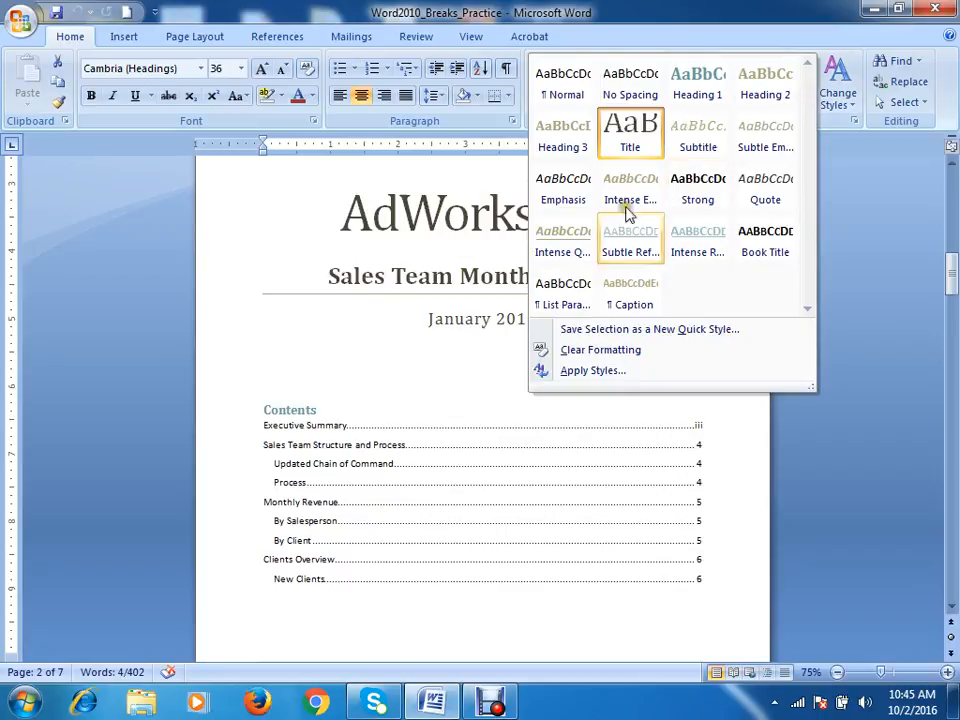
left_click(675, 17)
left_click(704, 371)
Replace the contents list below the January 2010 date with the built-in Automatic Table 1 table of contents
scroll(574, 370, "down", 2)
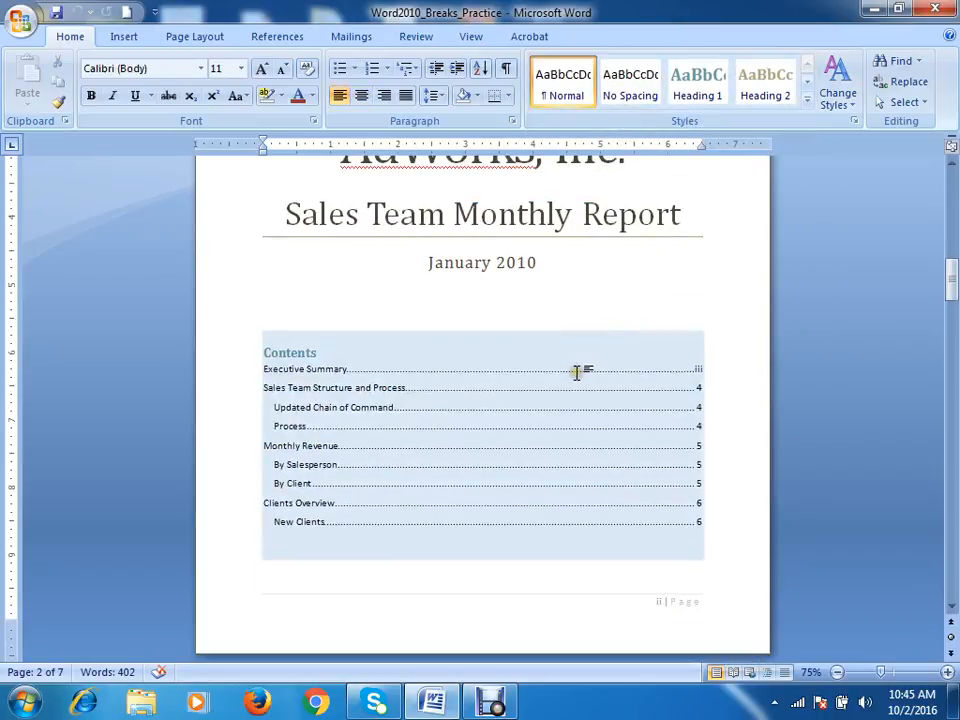
scroll(578, 374, "down", 3)
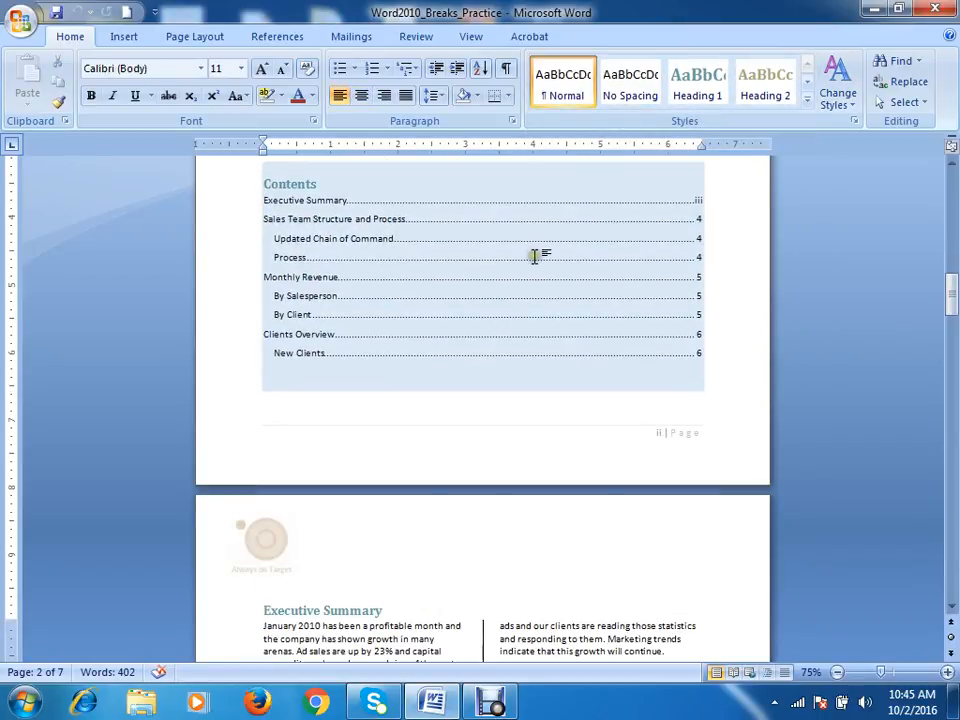
scroll(540, 257, "up", 4)
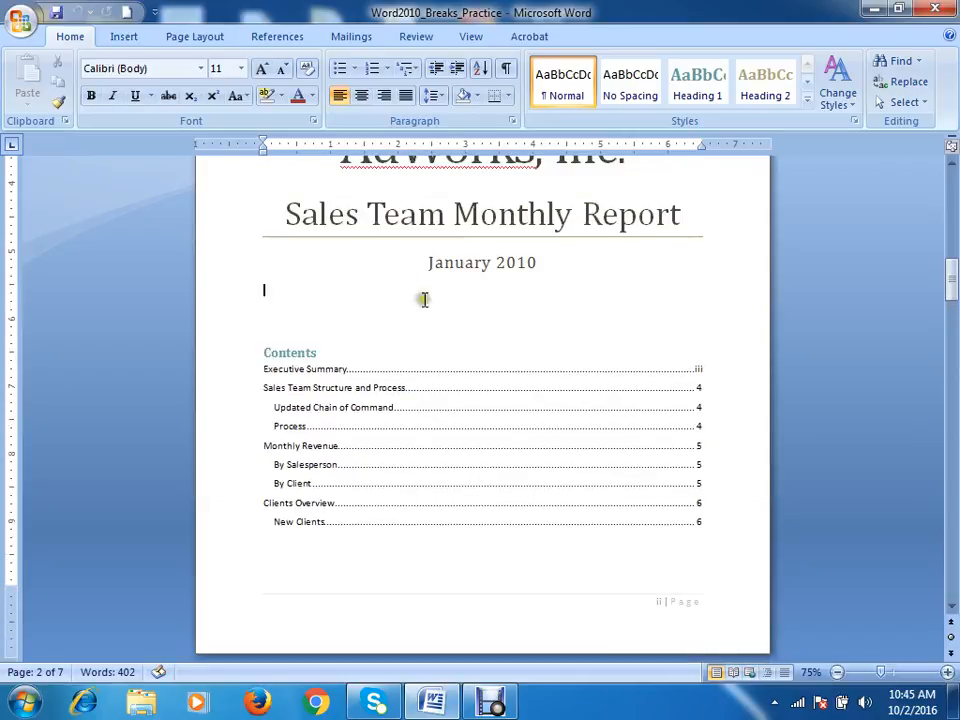
scroll(514, 326, "down", 2)
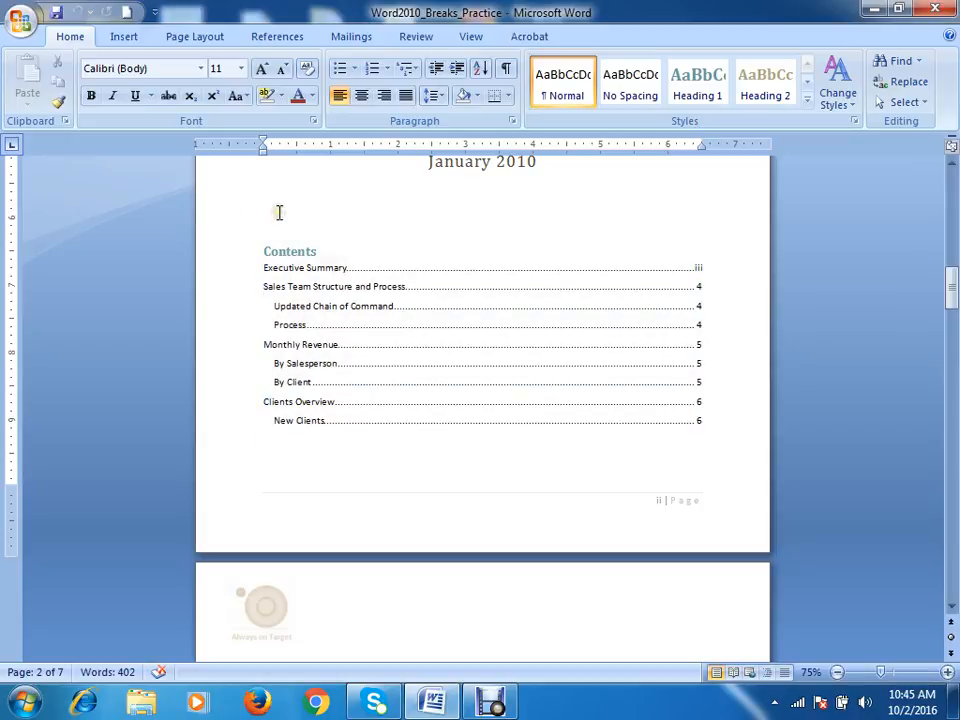
left_click(277, 40)
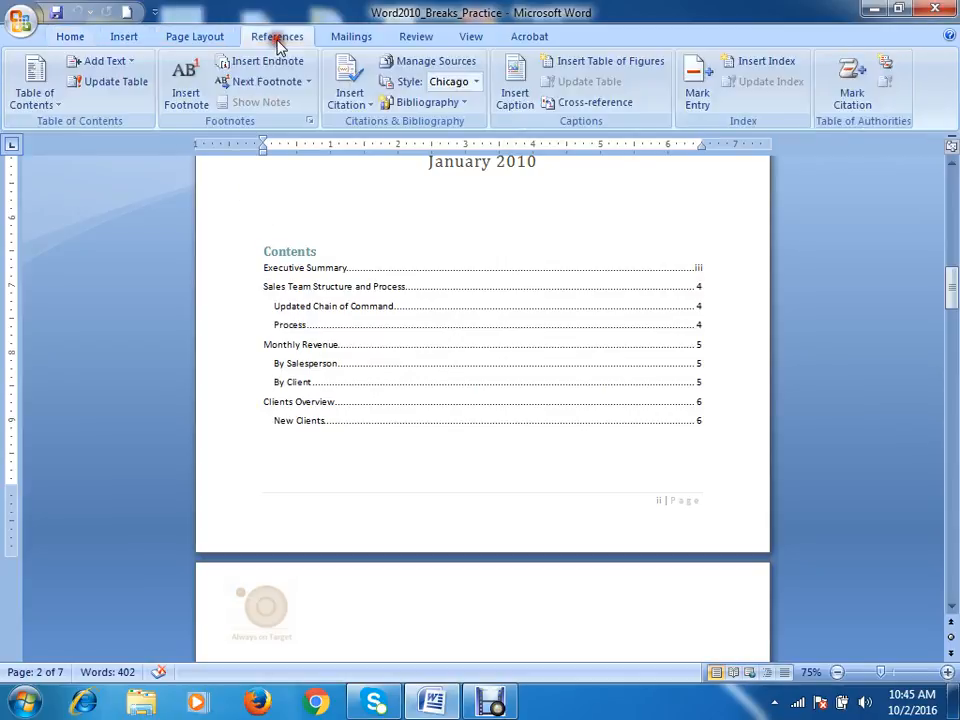
left_click(55, 112)
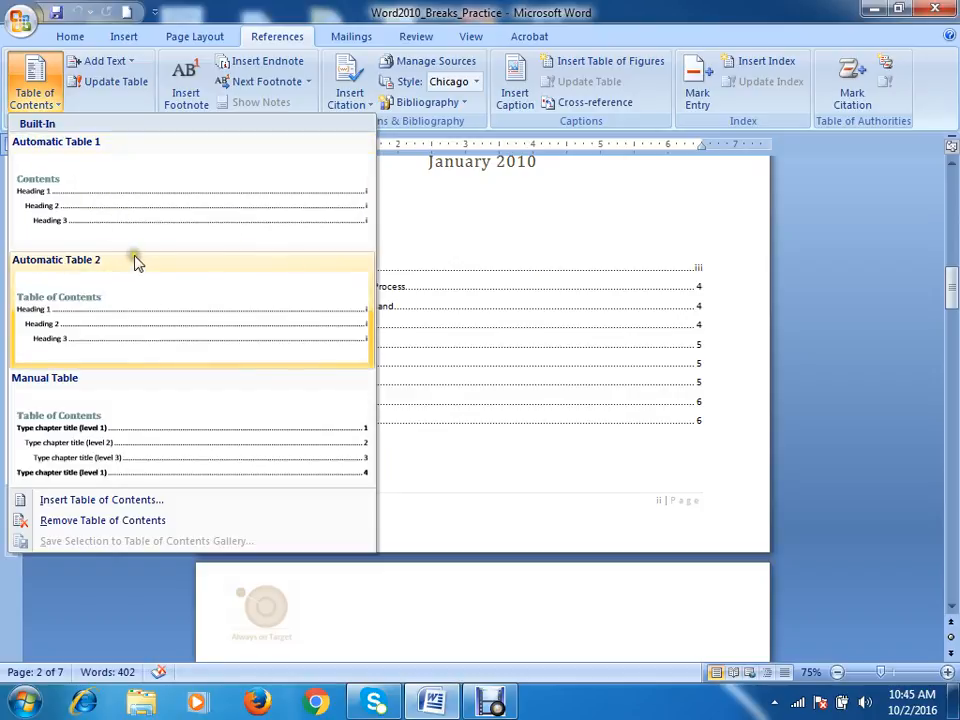
left_click(95, 216)
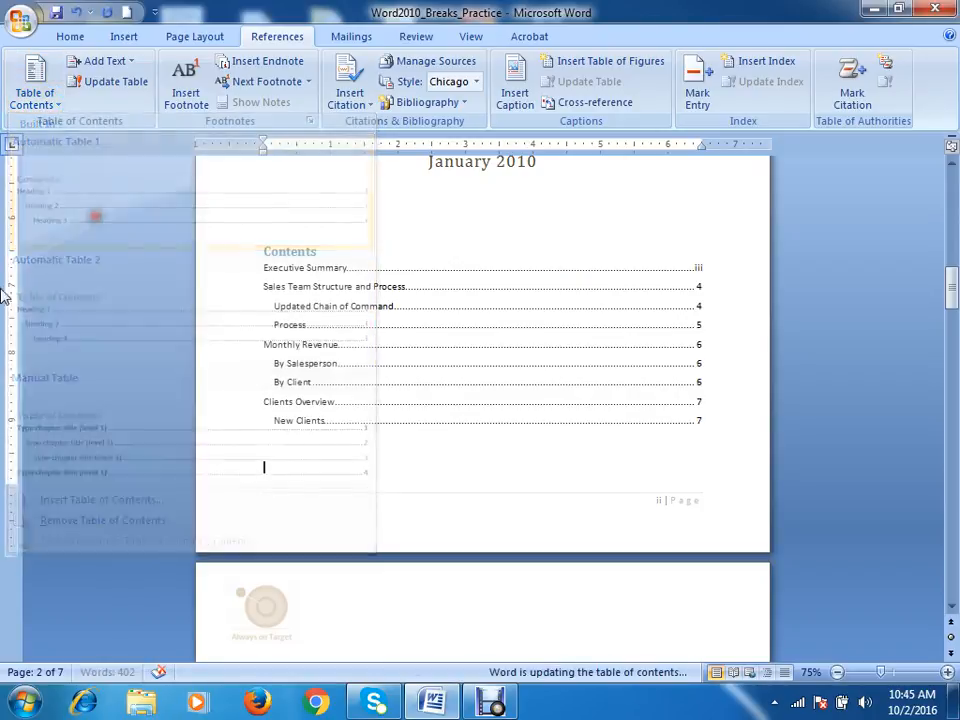
scroll(456, 440, "down", 2)
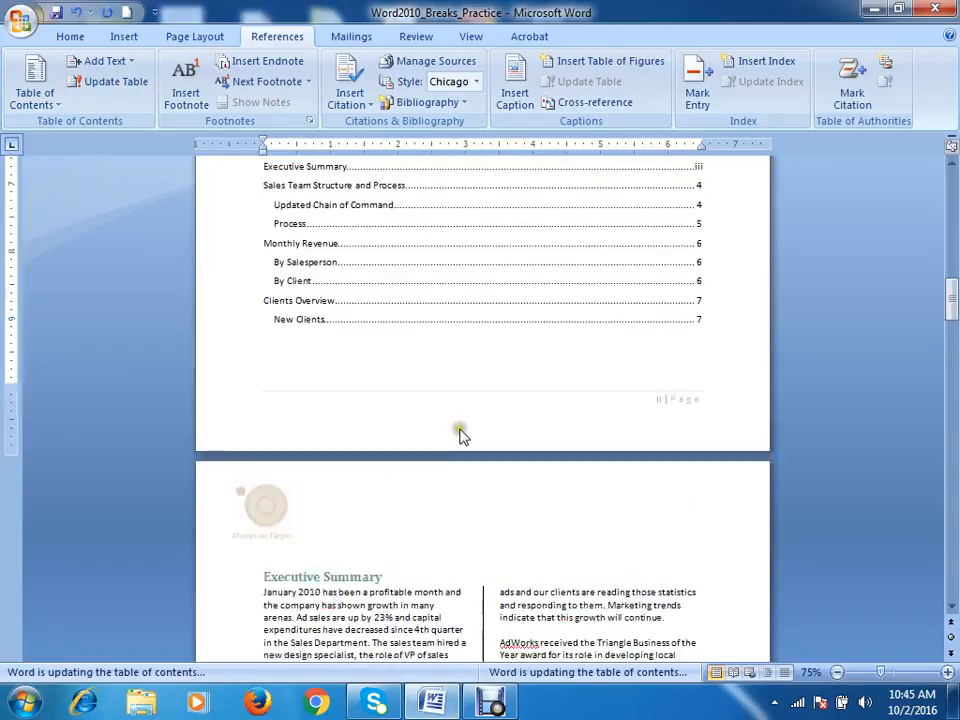
scroll(460, 434, "up", 5)
left_click(314, 344)
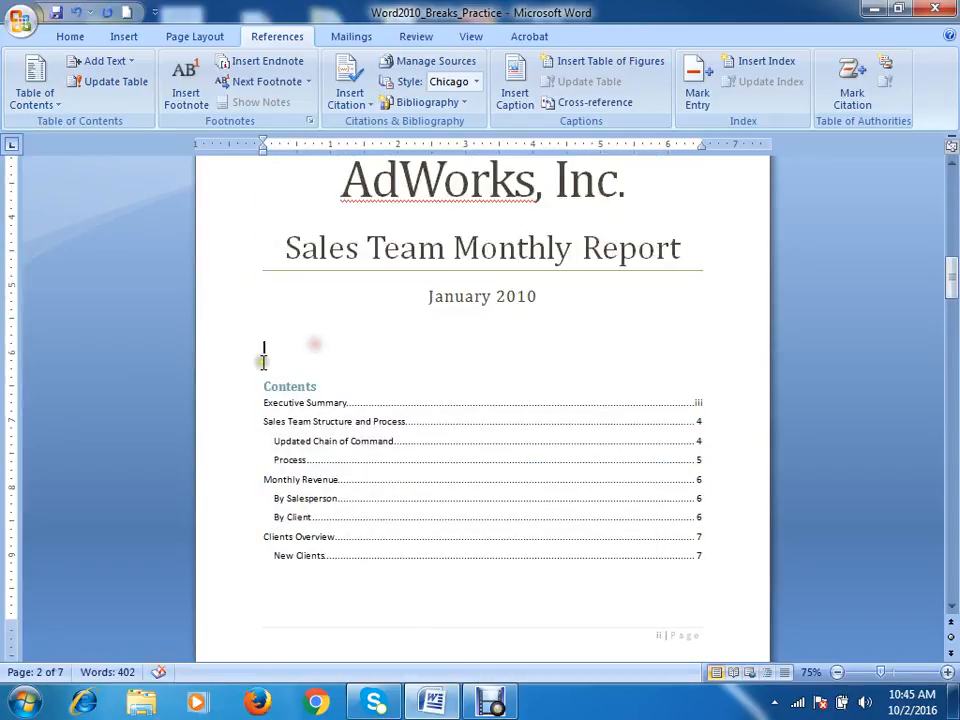
Insert the built-in Automatic Table 1 table of contents again below the January 2010 date
left_click(47, 108)
left_click(86, 188)
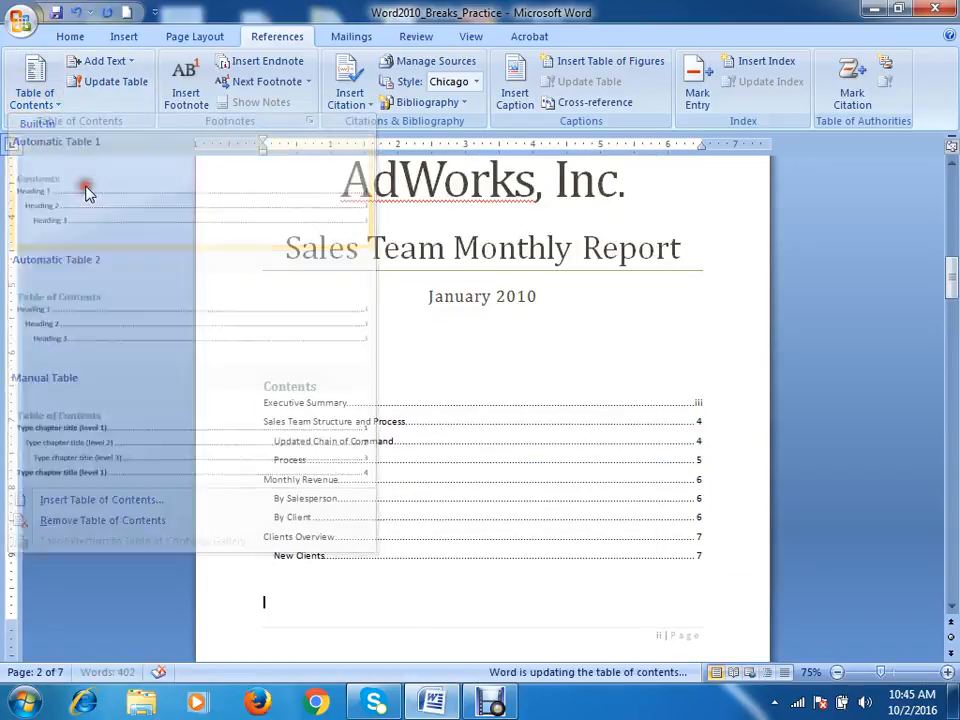
scroll(464, 294, "down", 5)
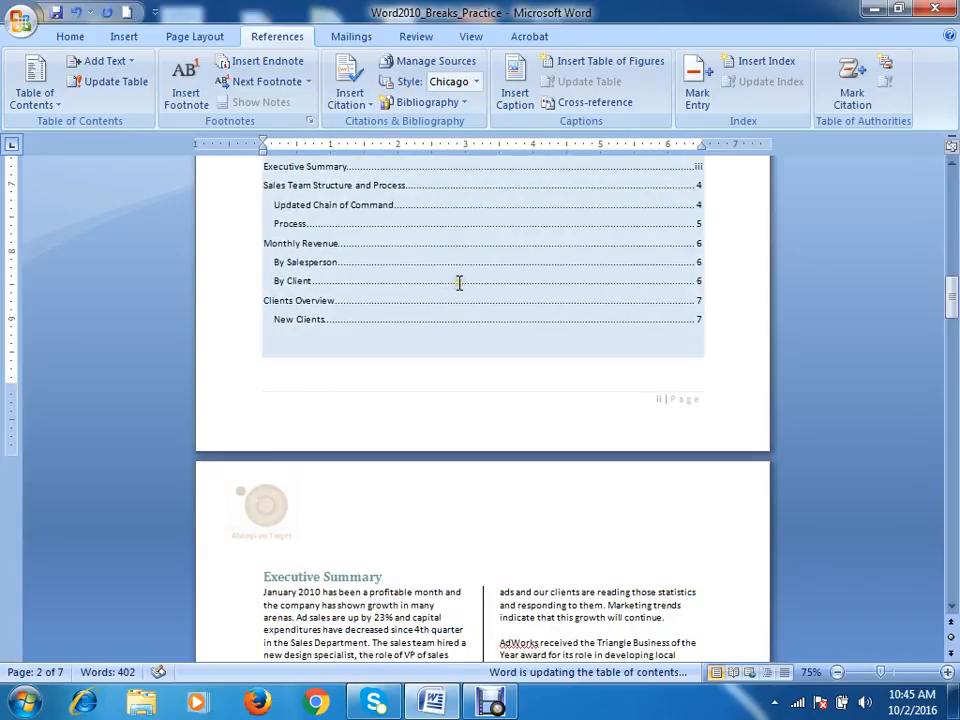
scroll(436, 321, "up", 3)
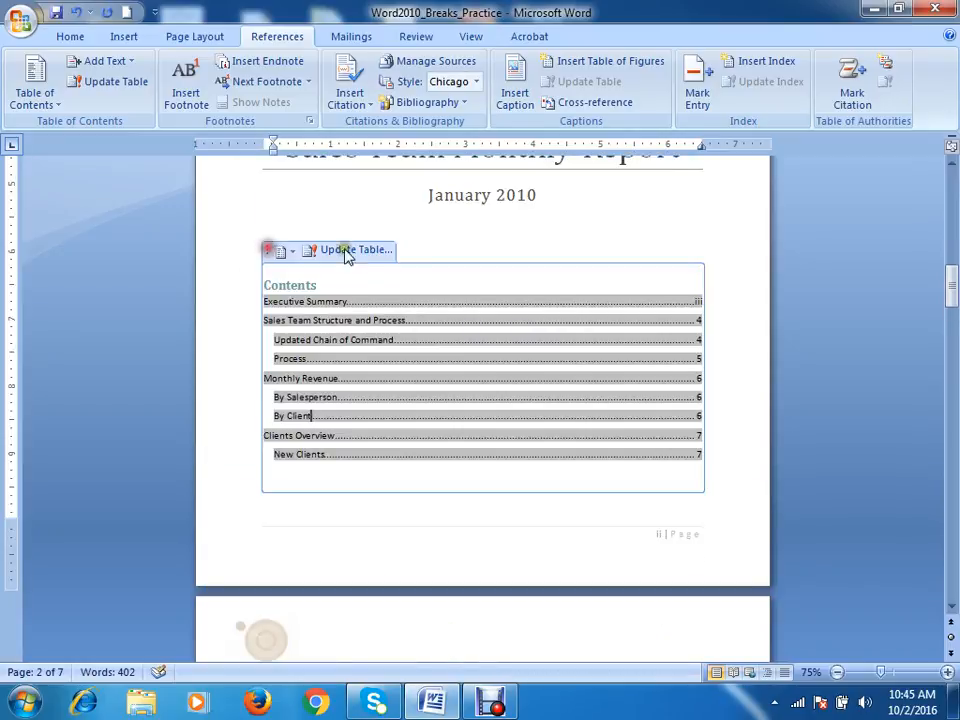
Remove the whole table of contents below the January 2010 date
left_click(272, 252)
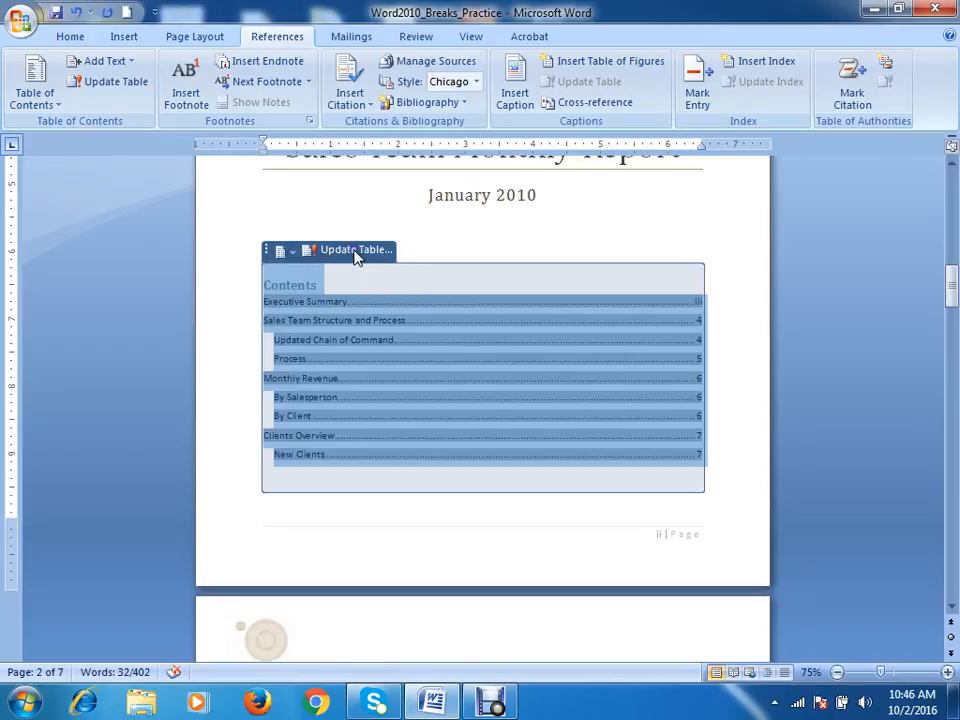
left_click(48, 110)
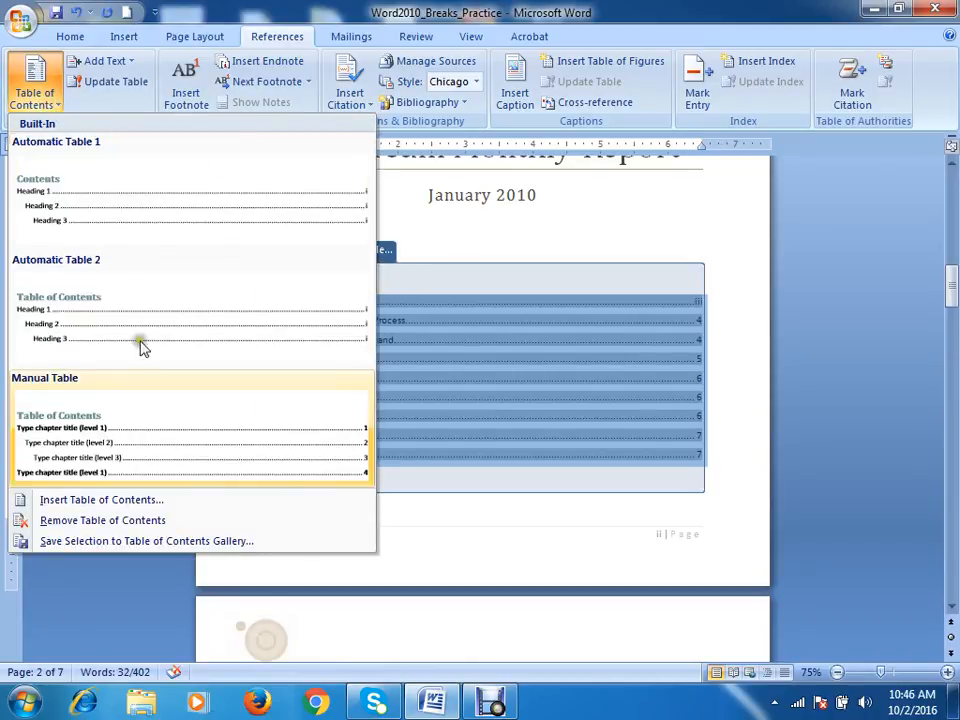
left_click(171, 520)
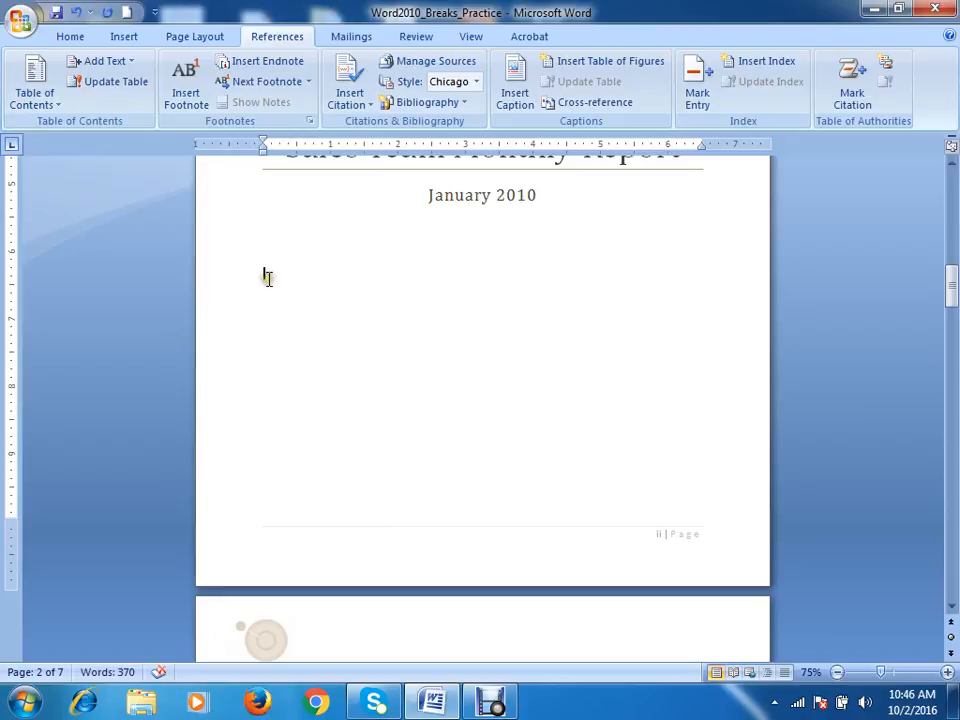
Insert a custom table of contents showing 3 levels, right-aligned page numbers, a dotted tab leader and the From template format
left_click(50, 104)
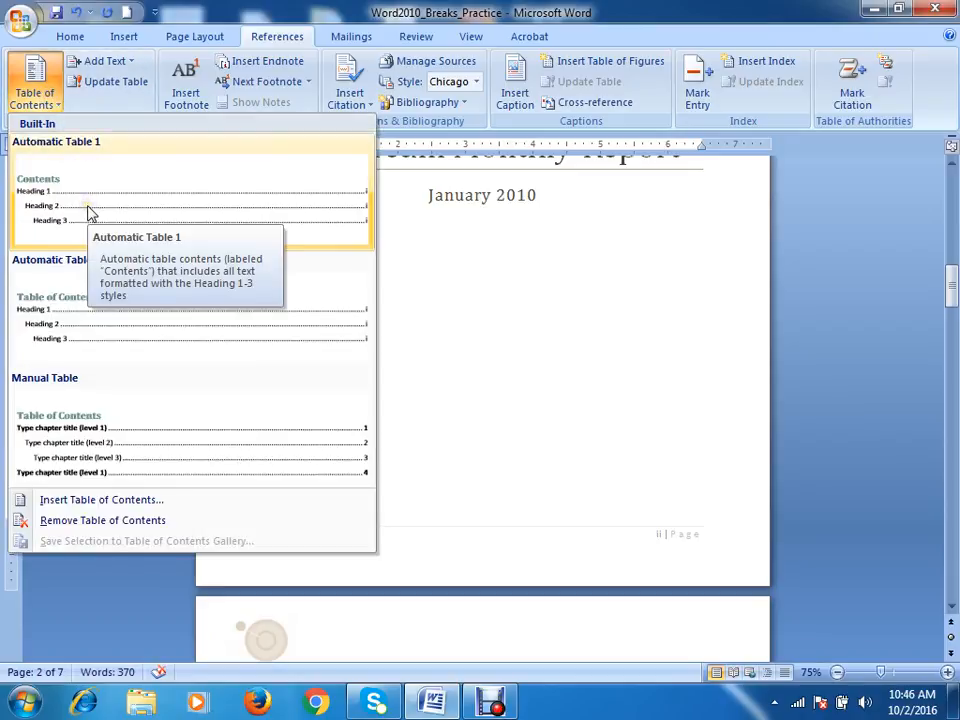
left_click(114, 502)
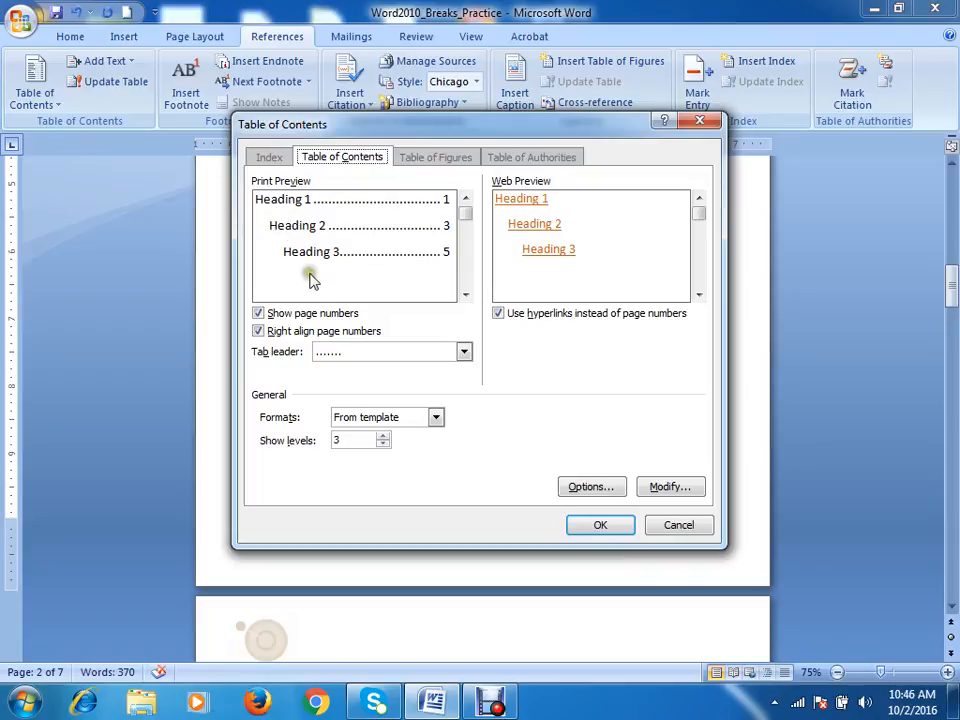
left_click(612, 530)
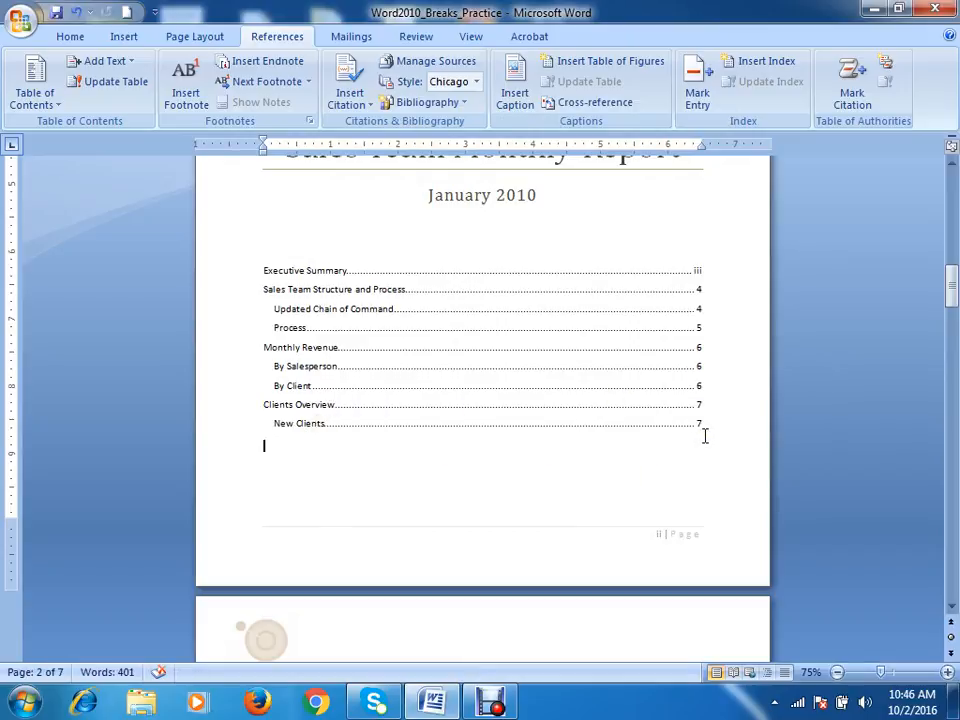
Insert a page break before the "New Clients" heading on page 7 so the section starts on a new page
scroll(518, 466, "down", 10)
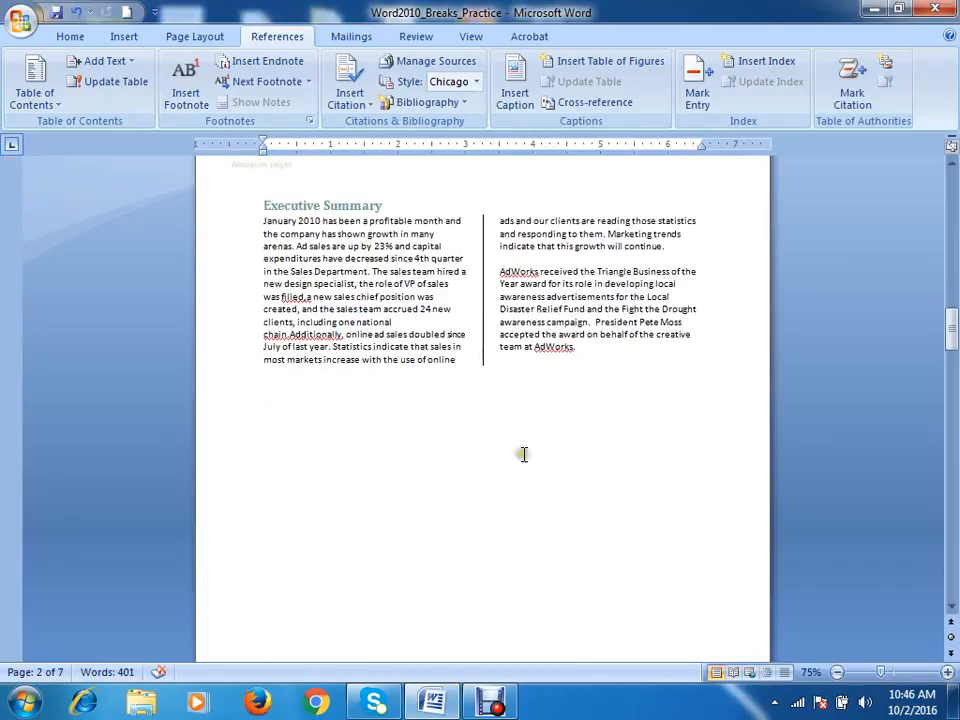
scroll(490, 472, "down", 5)
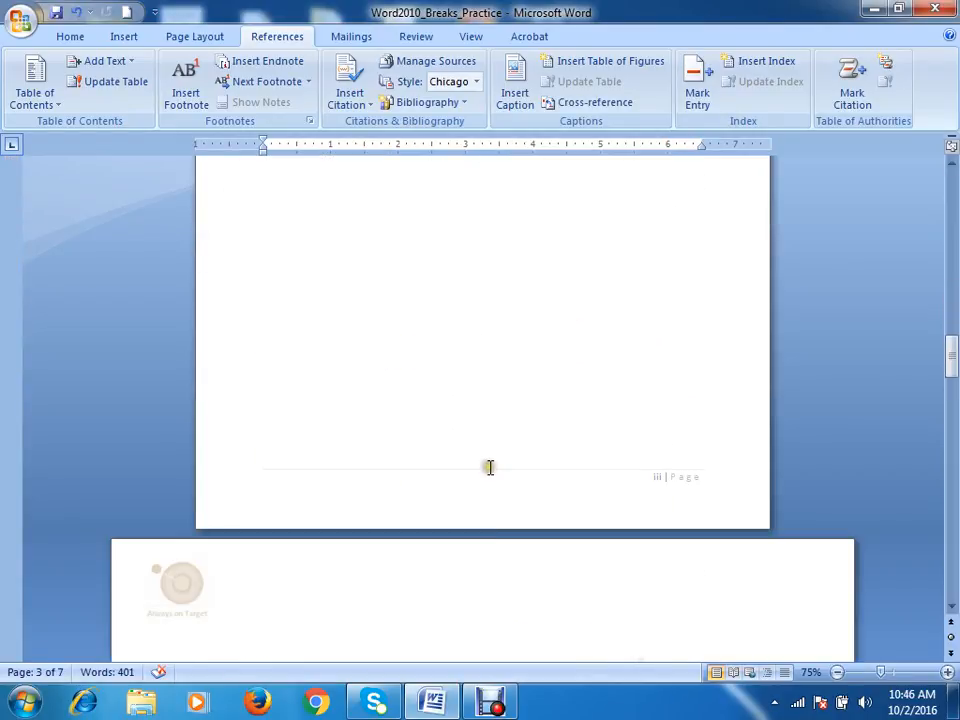
scroll(490, 467, "down", 20)
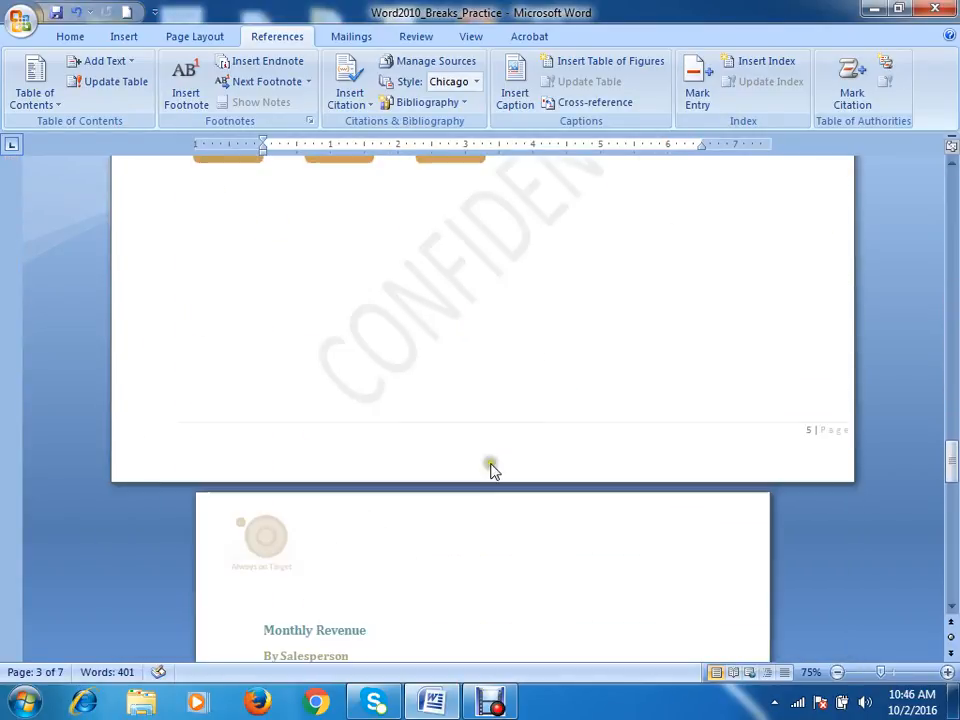
scroll(490, 467, "down", 15)
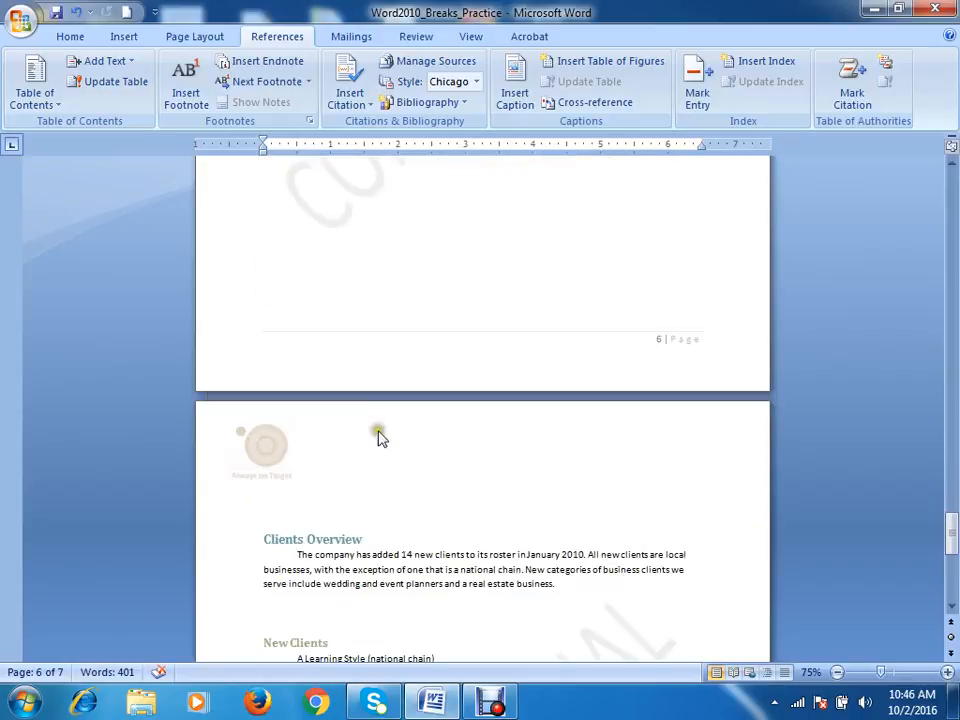
scroll(378, 437, "down", 5)
left_click(265, 272)
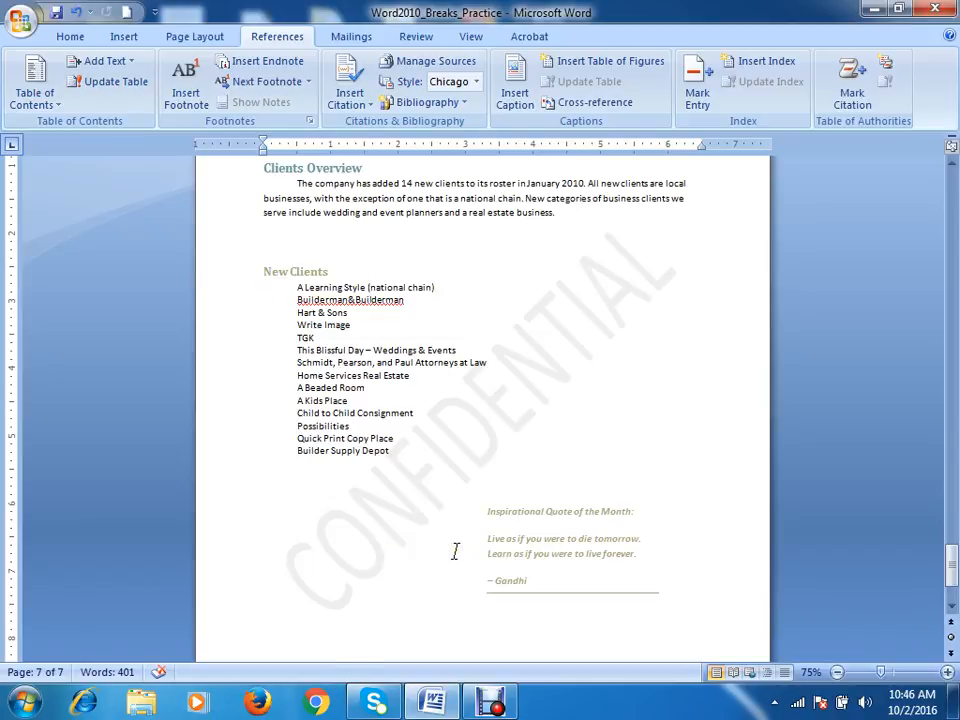
key("ctrl+Return")
scroll(455, 550, "down", 2)
scroll(457, 545, "up", 5)
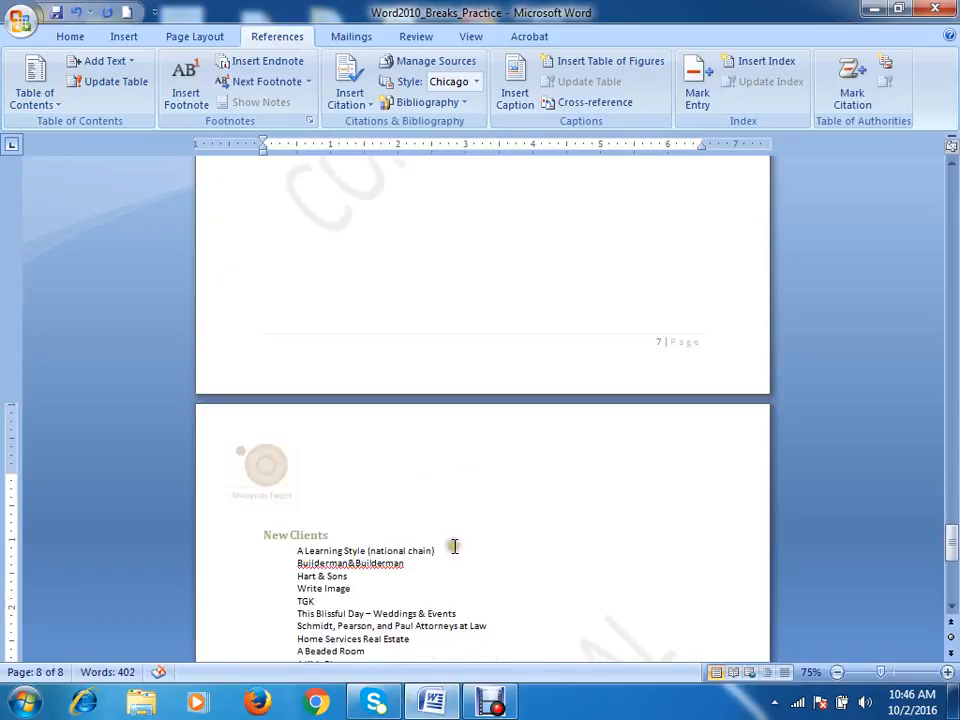
scroll(457, 545, "down", 15)
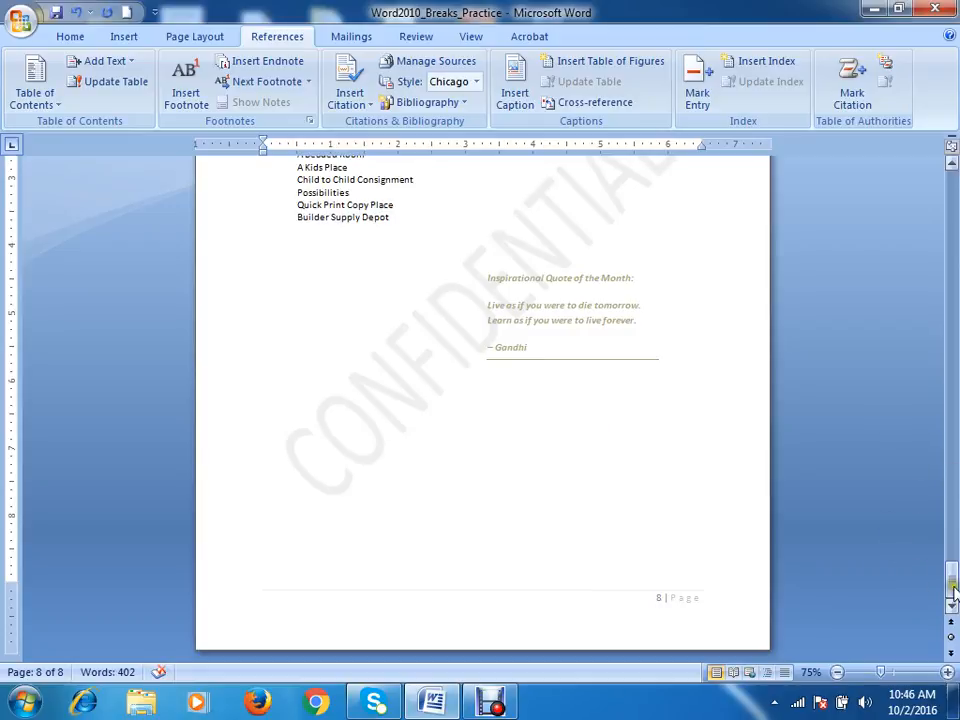
Check the page number listed for the New Clients entry in the title page's contents list
left_click_drag(952, 590, 955, 268)
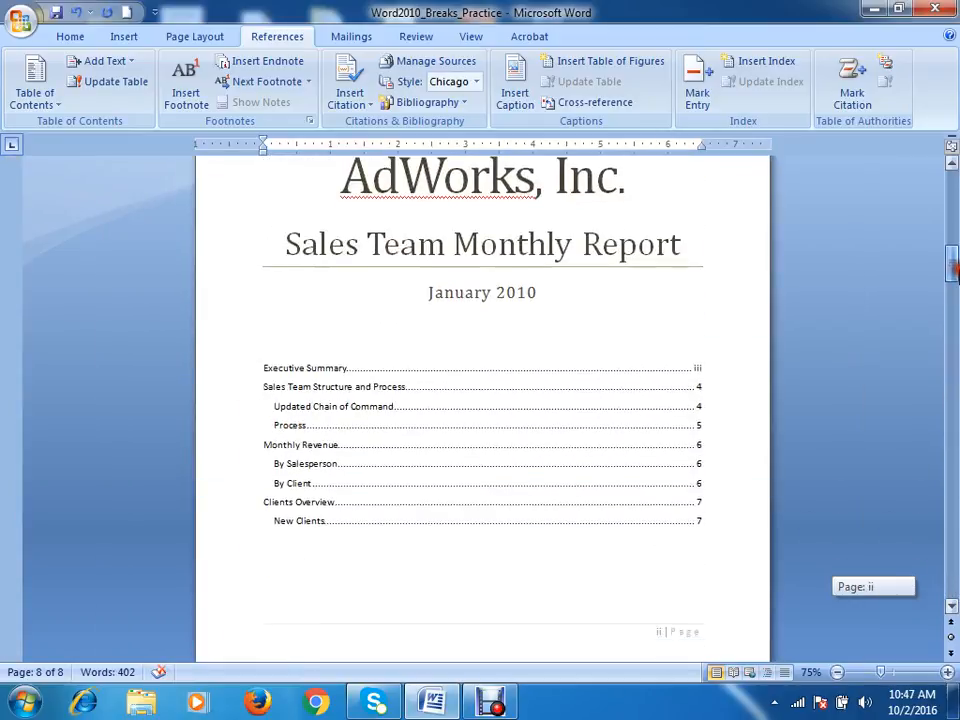
scroll(921, 375, "down", 1)
left_click(396, 453)
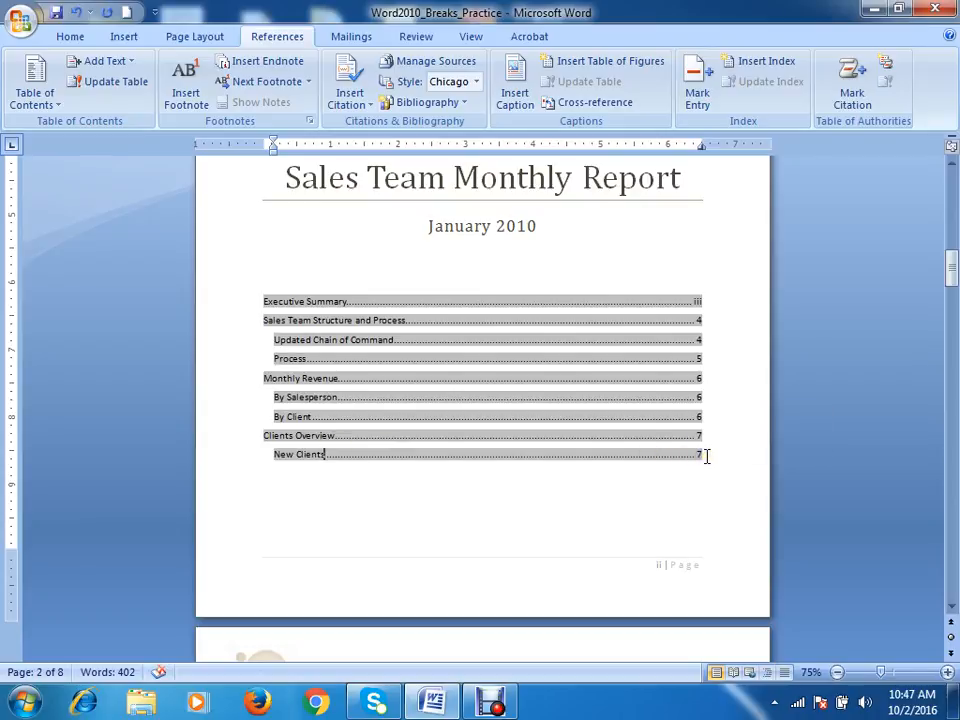
left_click(326, 323)
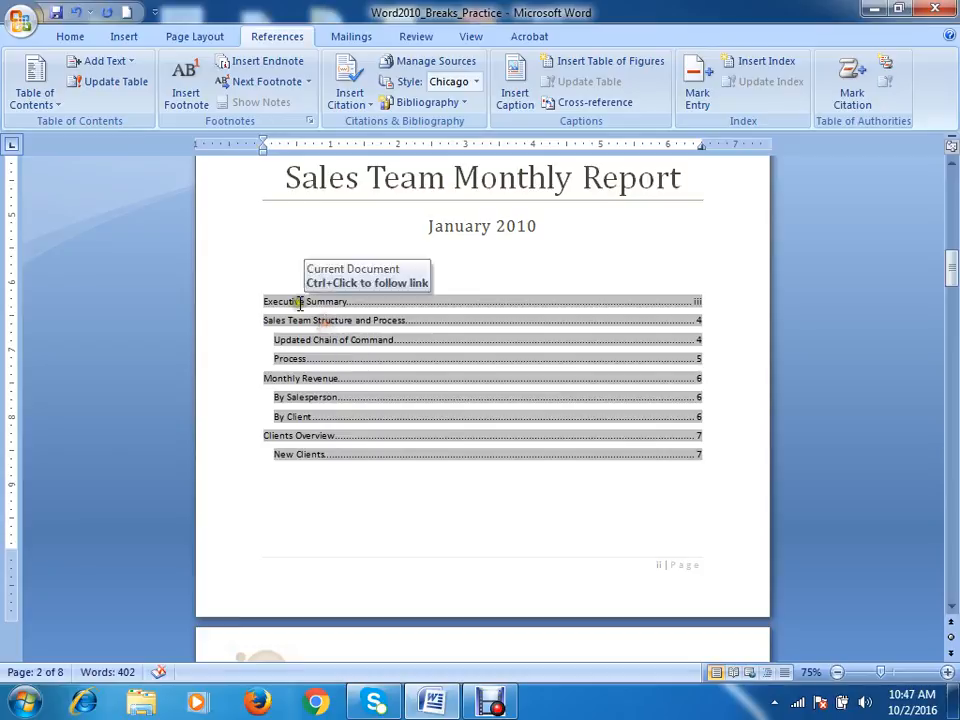
left_click(268, 281)
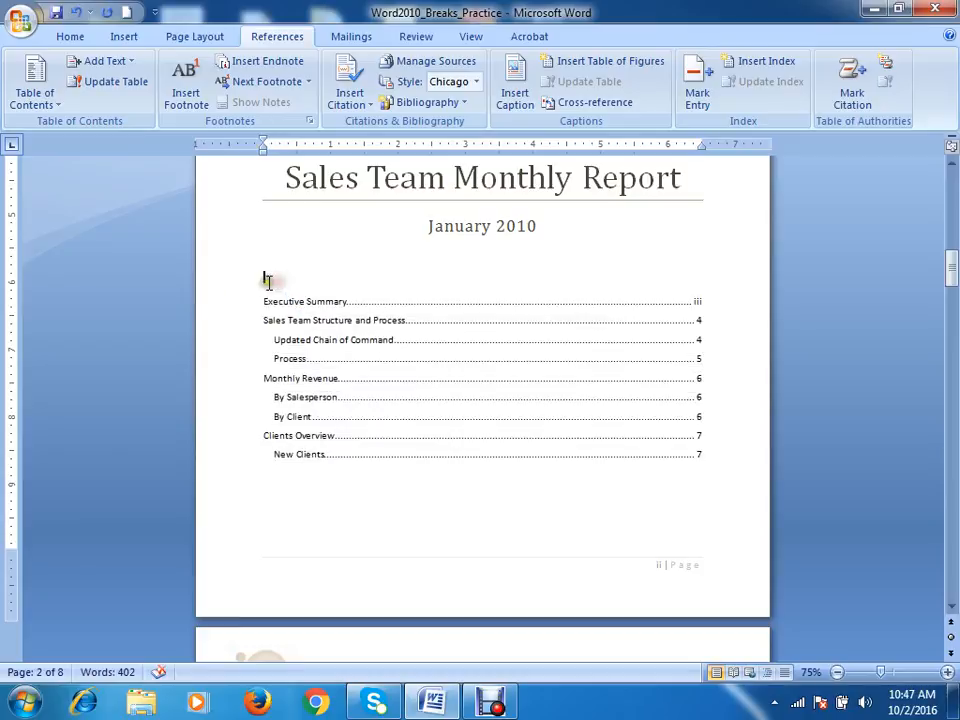
left_click(244, 300)
left_click(335, 305)
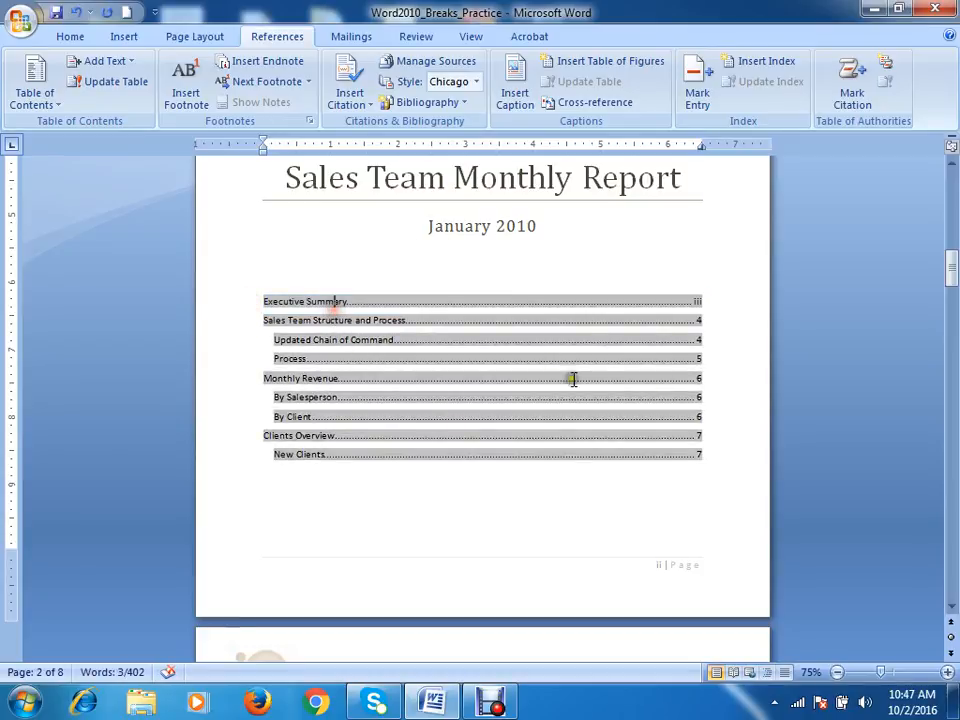
left_click(700, 454)
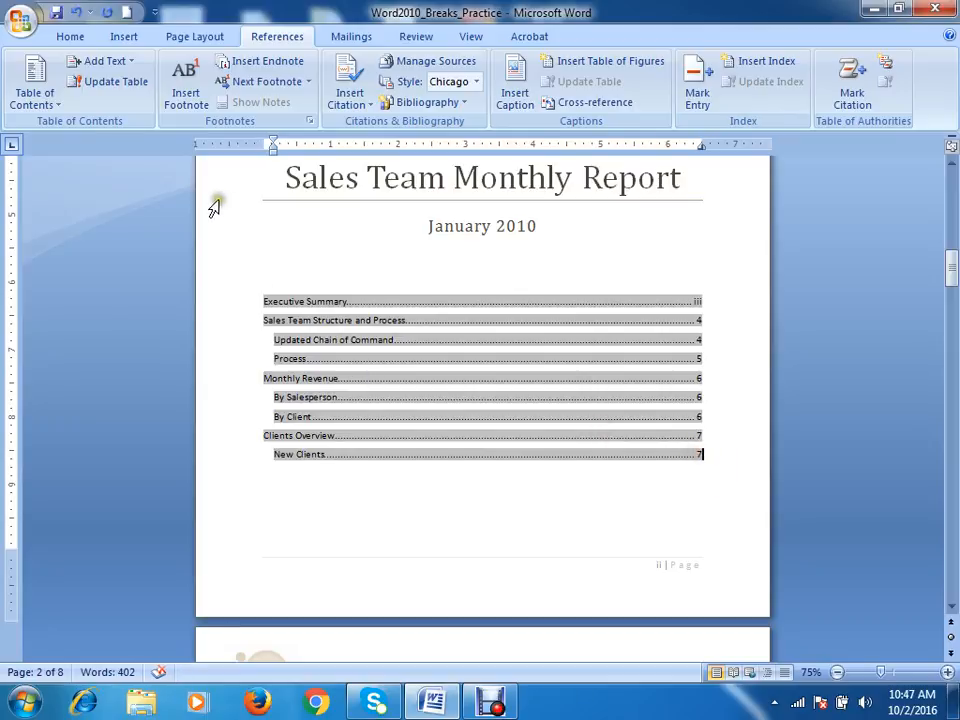
Replace the entire custom contents list with the built-in Automatic Table 1 table of contents
left_click(35, 95)
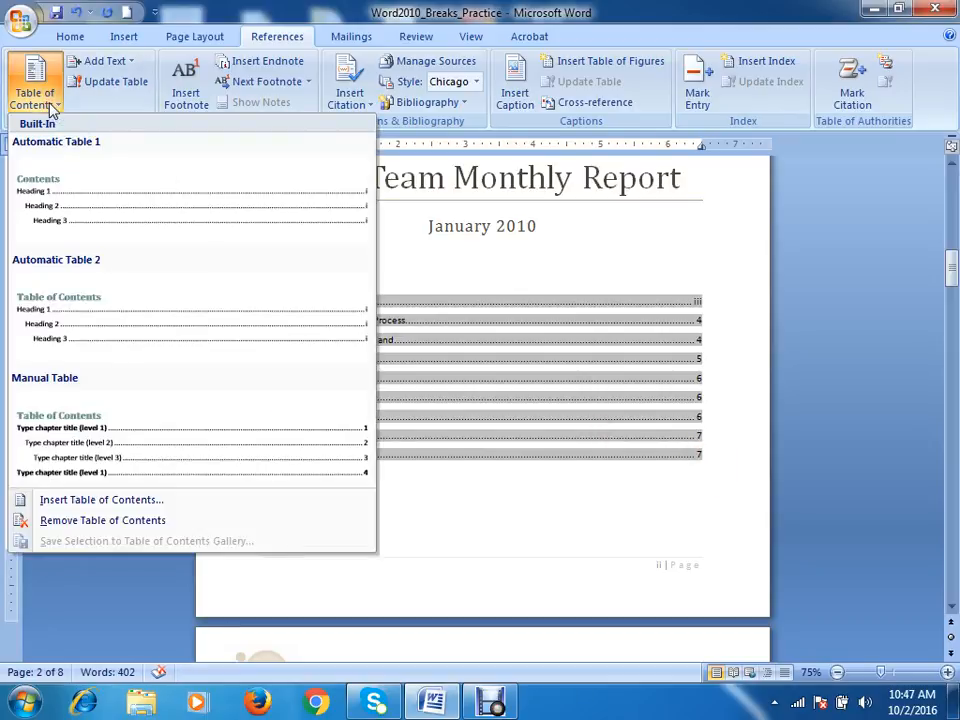
left_click(577, 434)
left_click(267, 301)
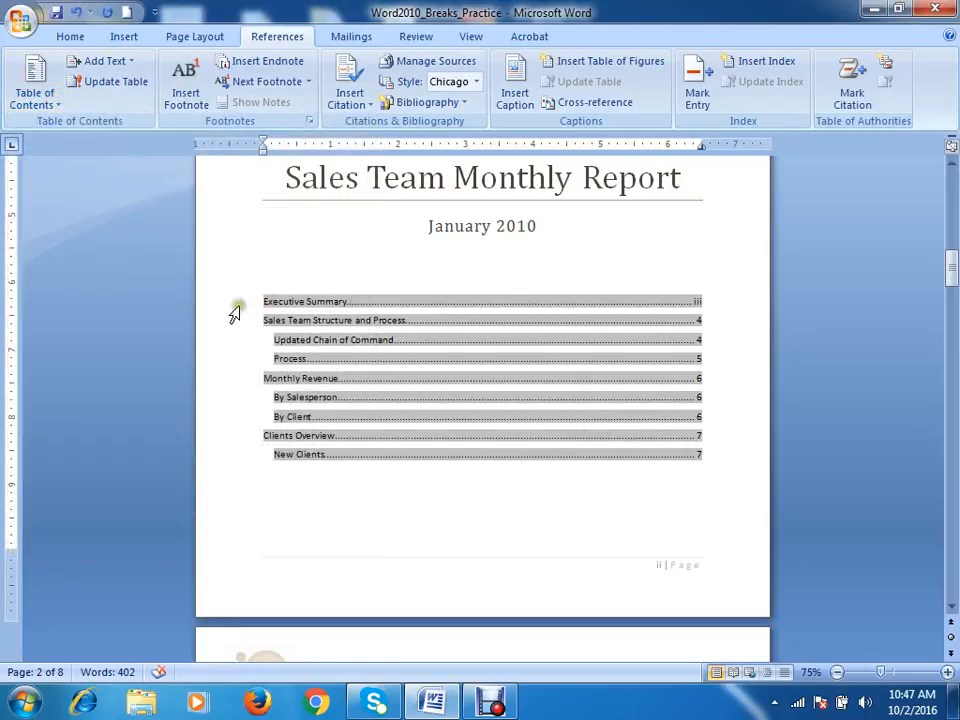
left_click_drag(236, 311, 229, 482)
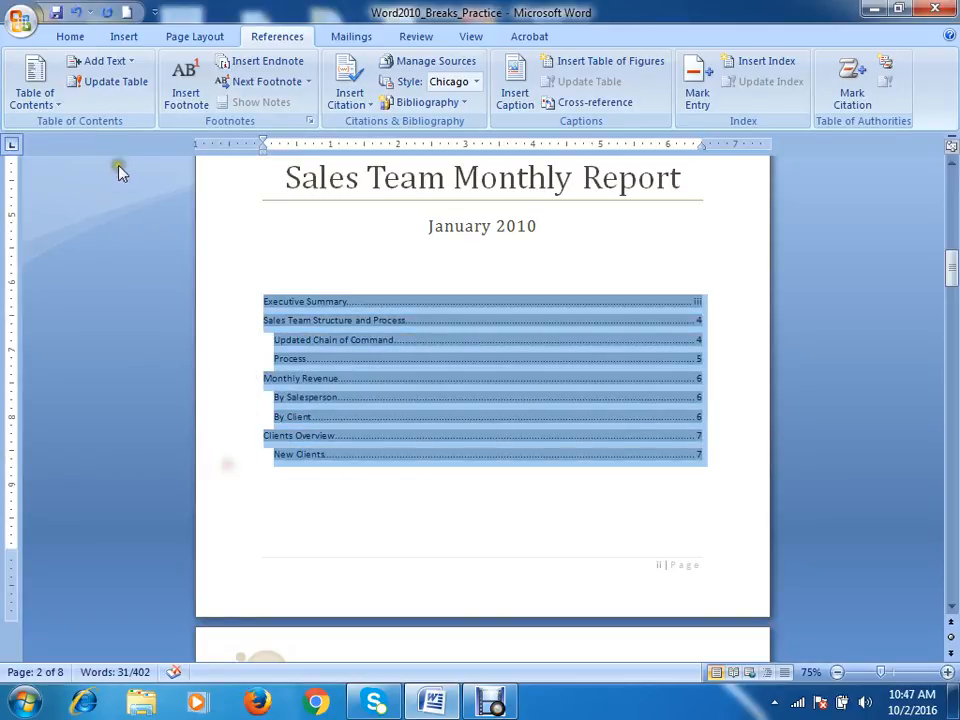
left_click(36, 96)
left_click(60, 204)
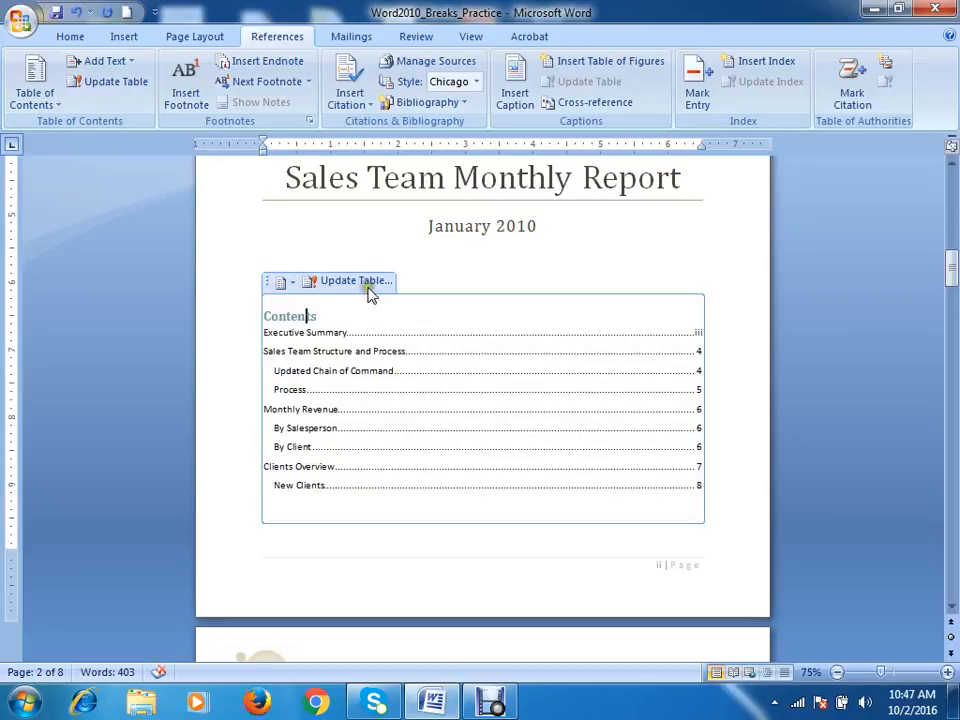
Update the table of contents using the "Update page numbers only" option
left_click(375, 283)
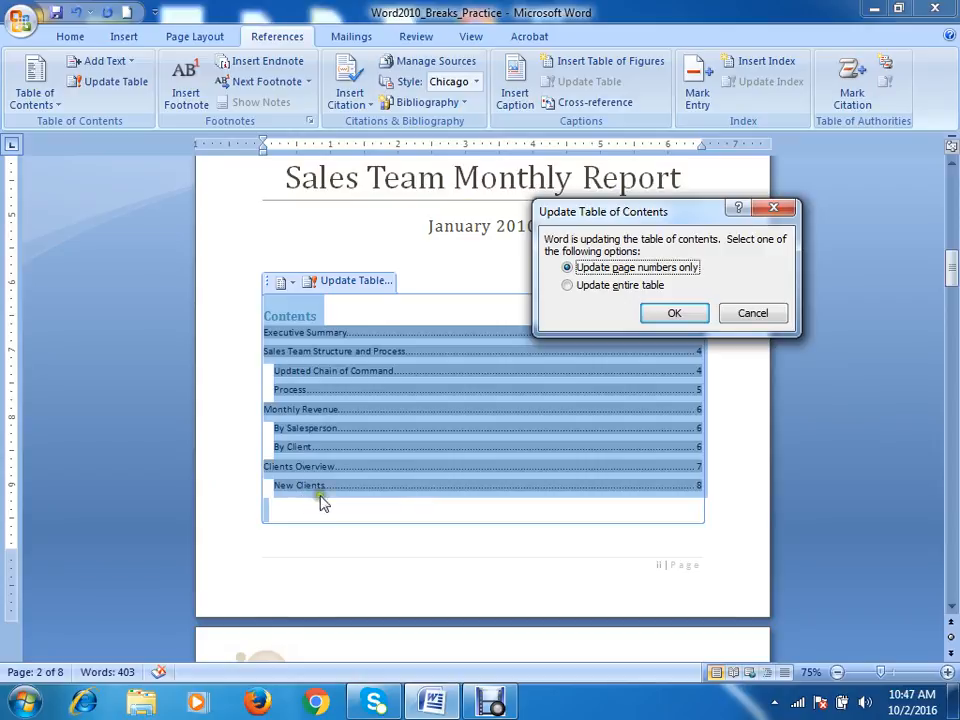
left_click(674, 313)
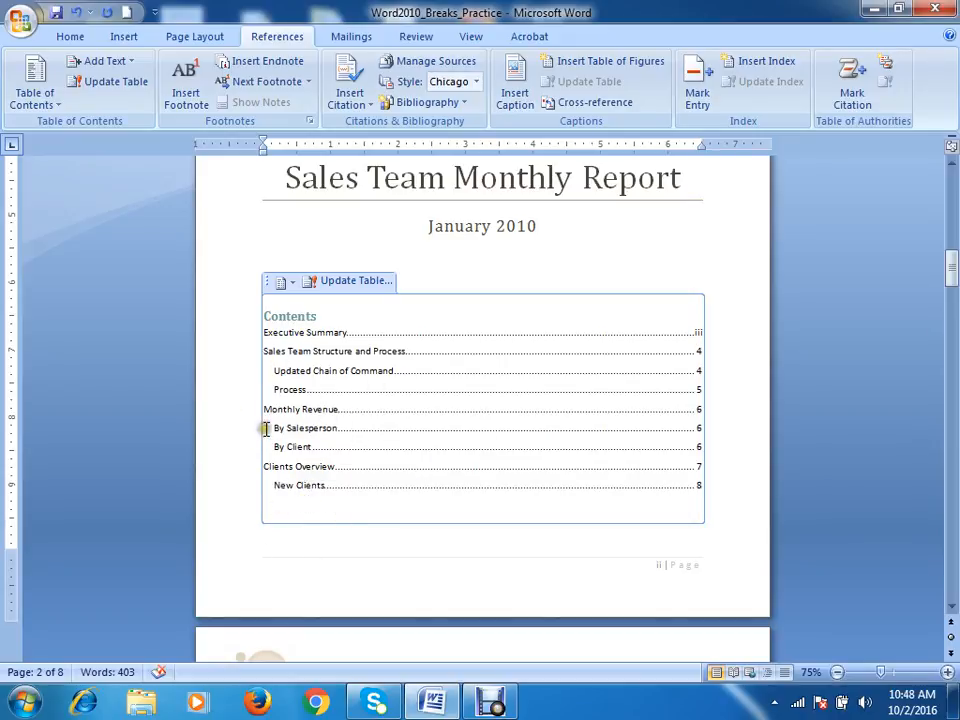
Review the update options for the table of contents without applying any of them
left_click(314, 283)
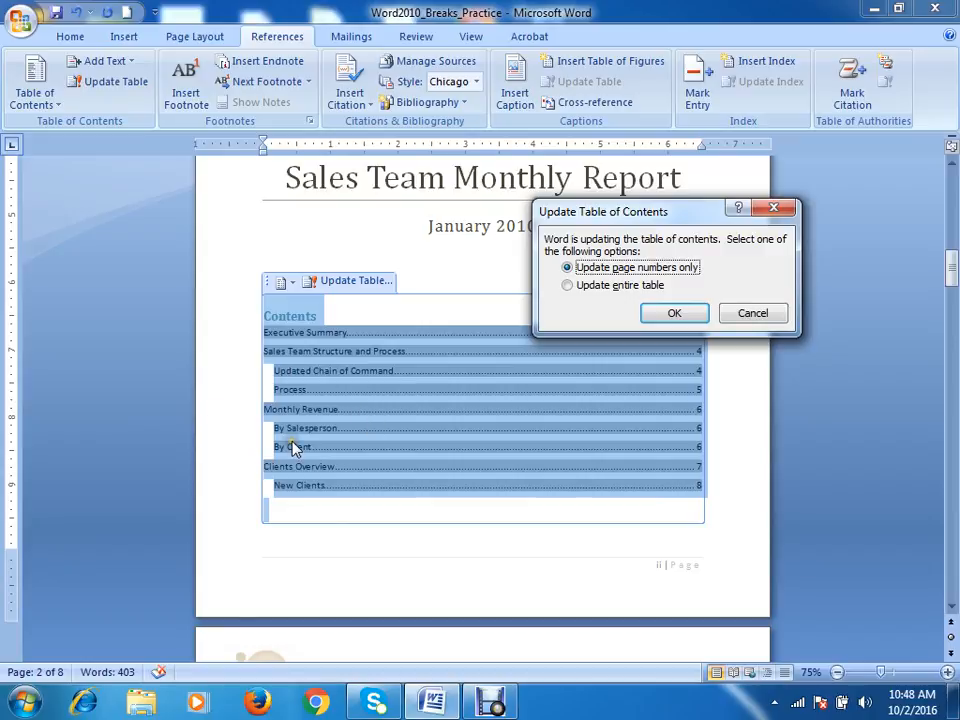
left_click(765, 313)
left_click(703, 263)
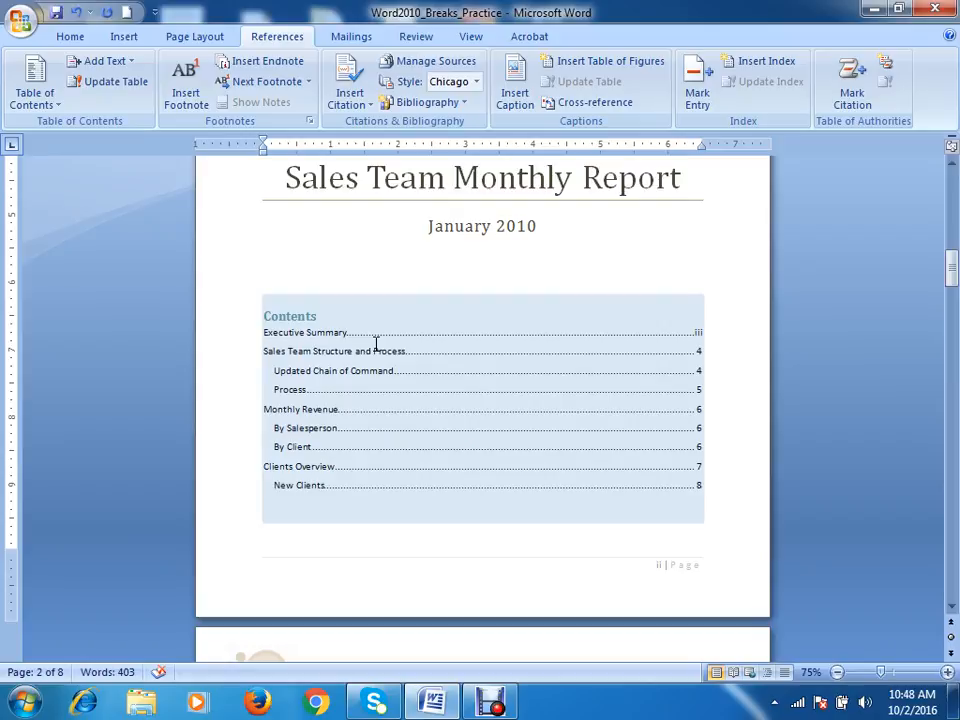
left_click(625, 262)
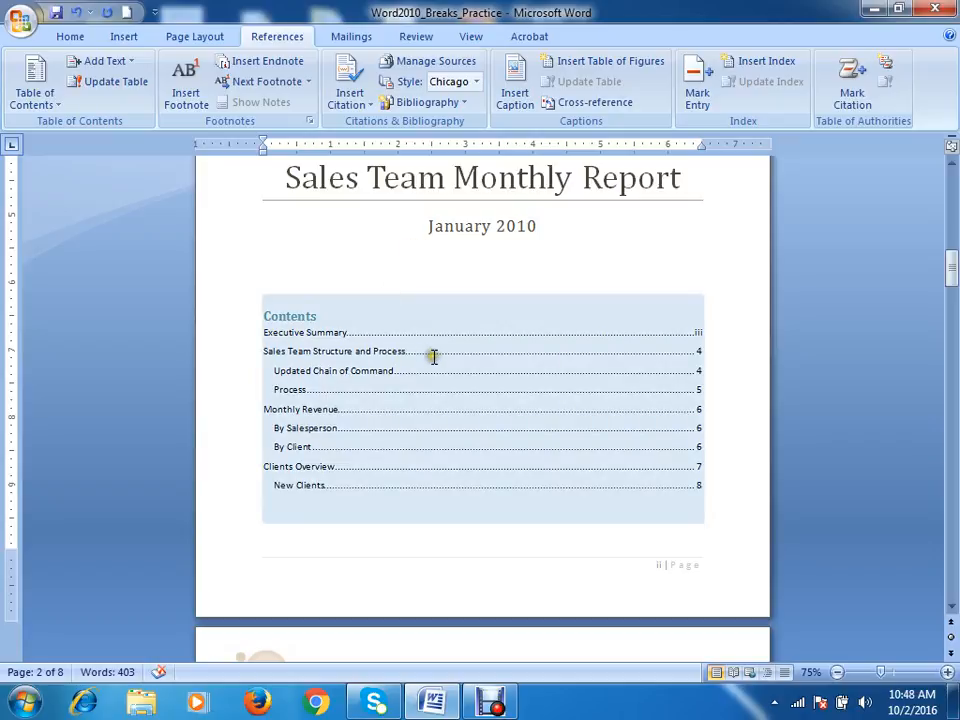
scroll(536, 300, "down", 3)
scroll(625, 245, "down", 4)
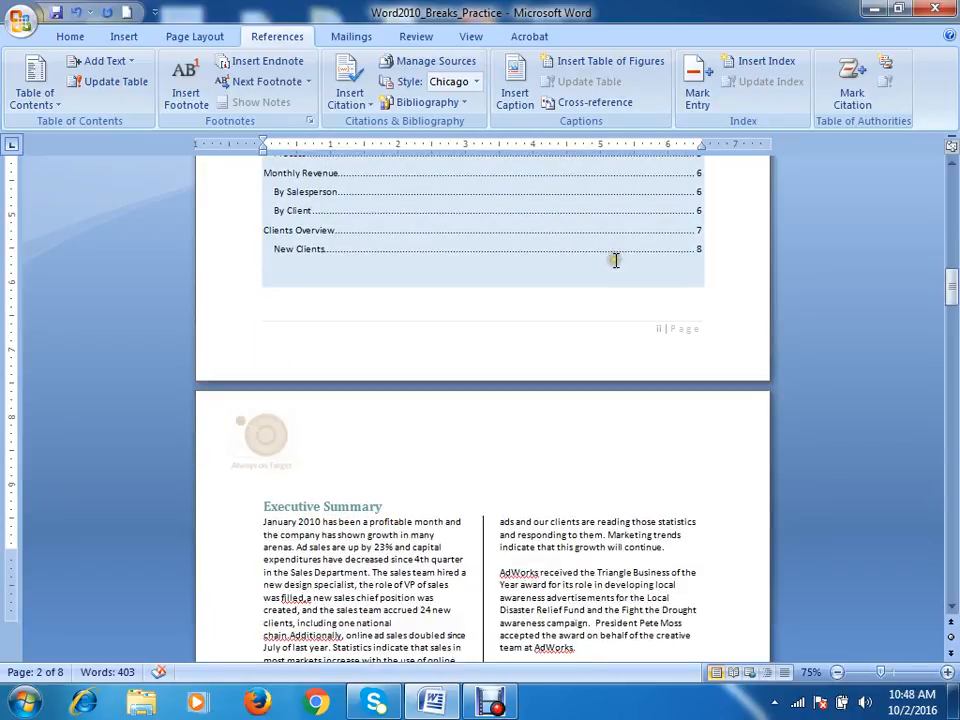
scroll(610, 262, "down", 3)
scroll(612, 266, "up", 3)
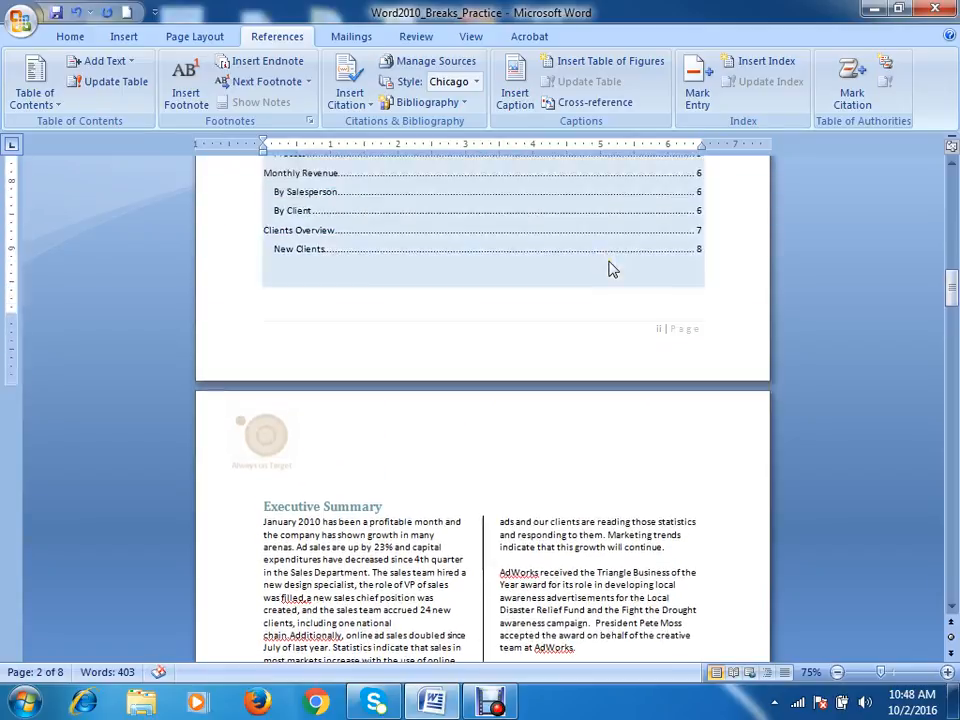
scroll(605, 262, "up", 1)
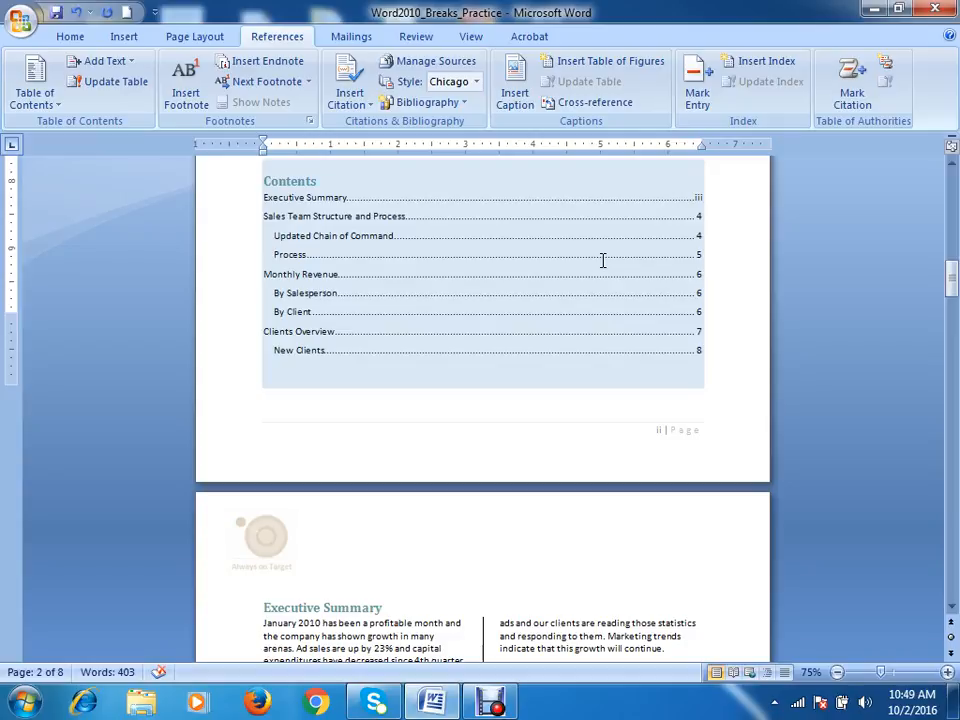
left_click(847, 201)
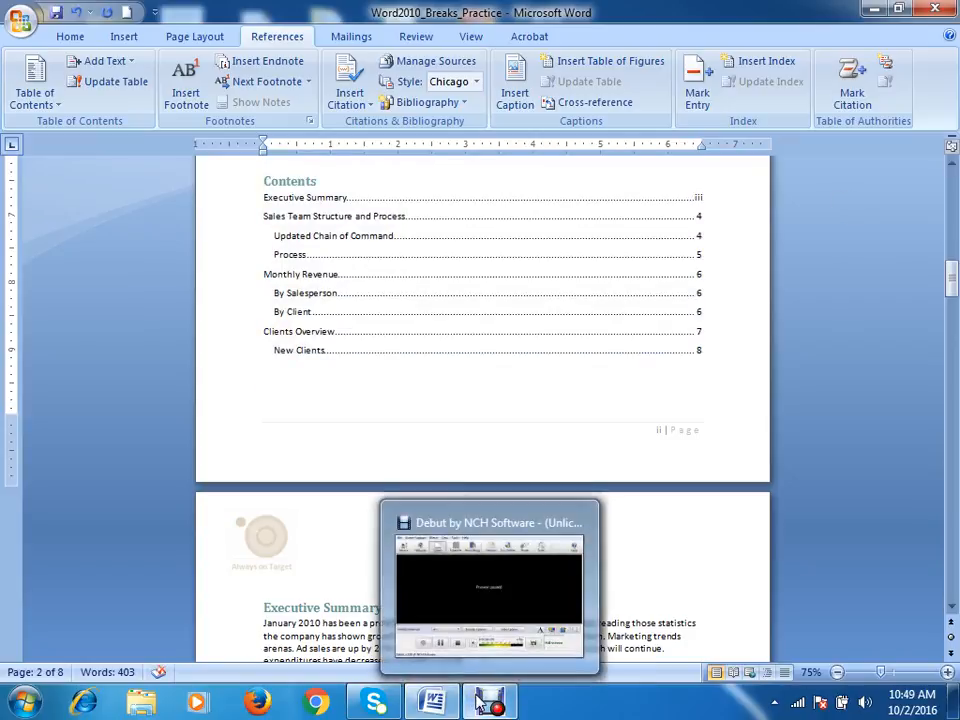
Look over the report's cover page, title page with its contents list, and the opening section pages
left_click(642, 431)
scroll(390, 465, "down", 15)
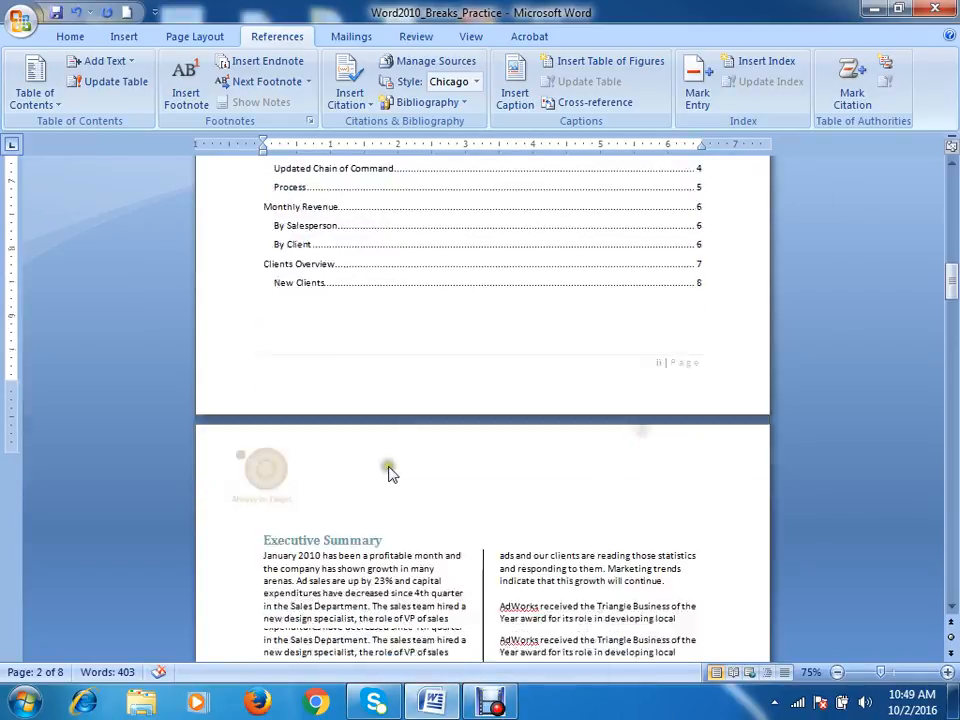
scroll(390, 460, "down", 3)
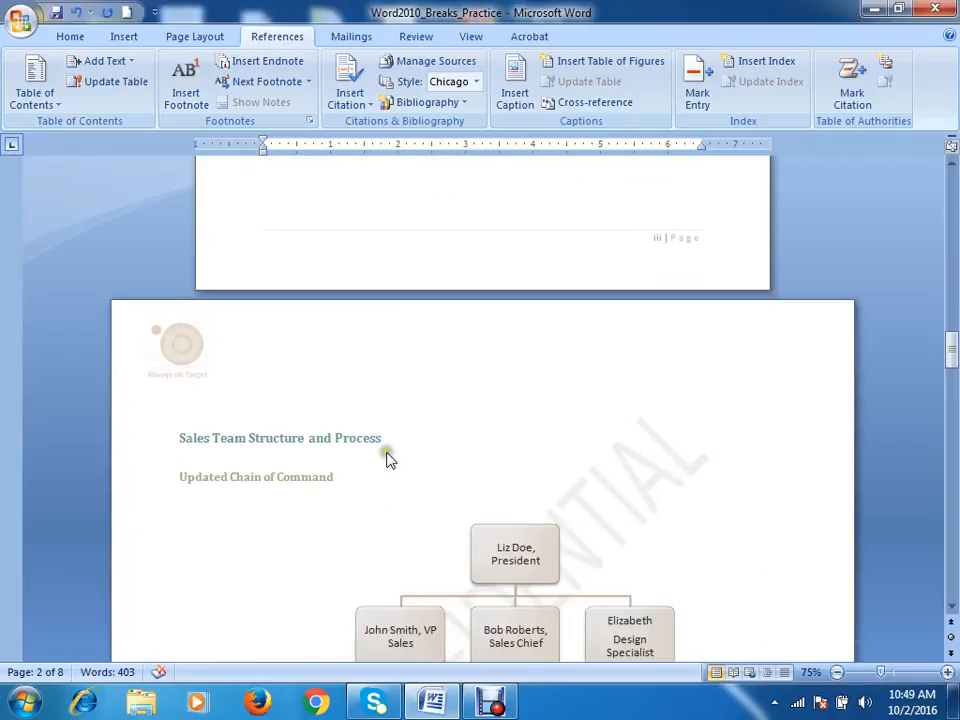
scroll(387, 445, "up", 18)
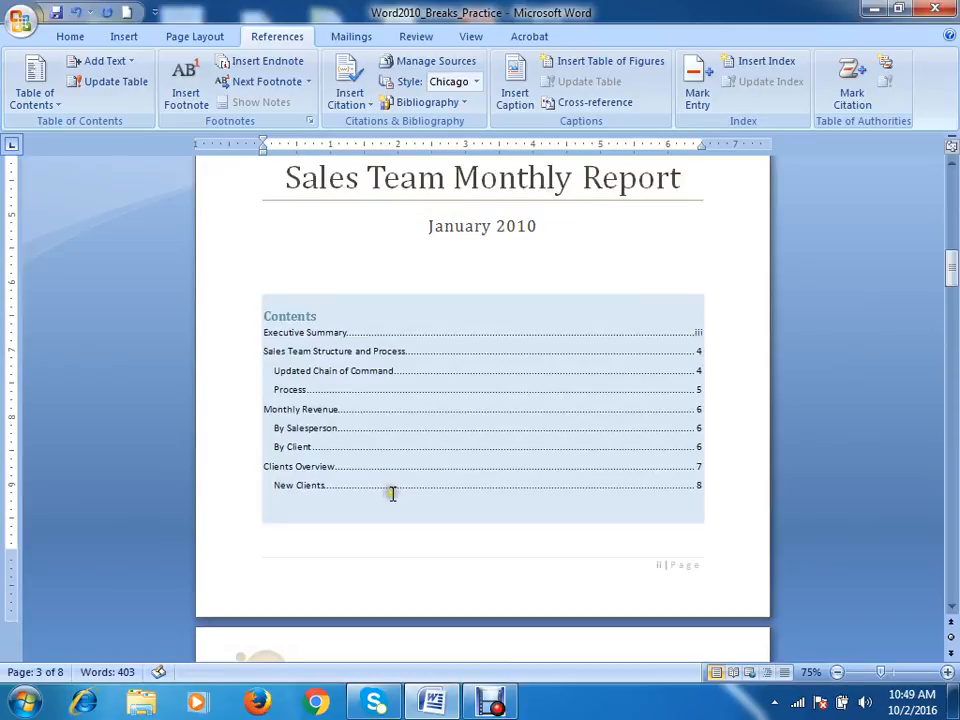
scroll(400, 495, "up", 3)
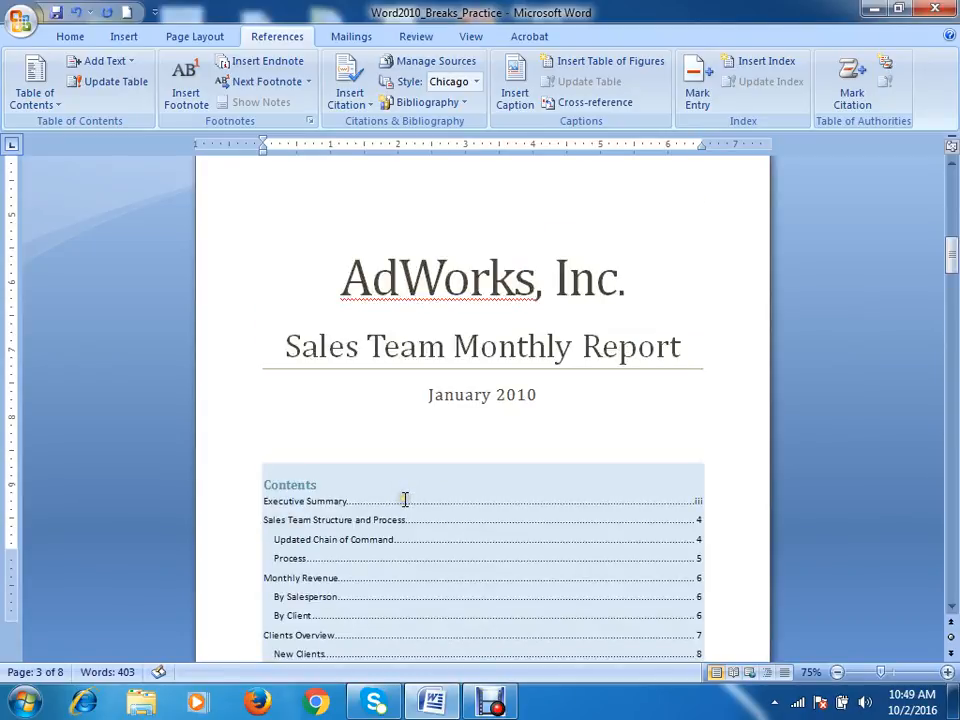
left_click(264, 421)
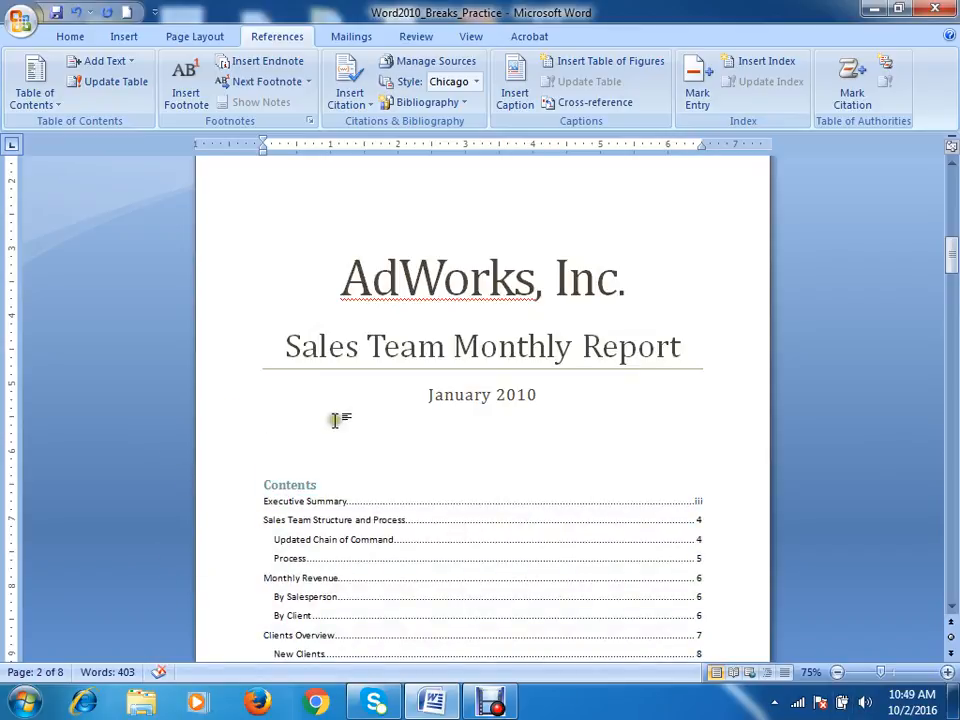
scroll(295, 232, "up", 1)
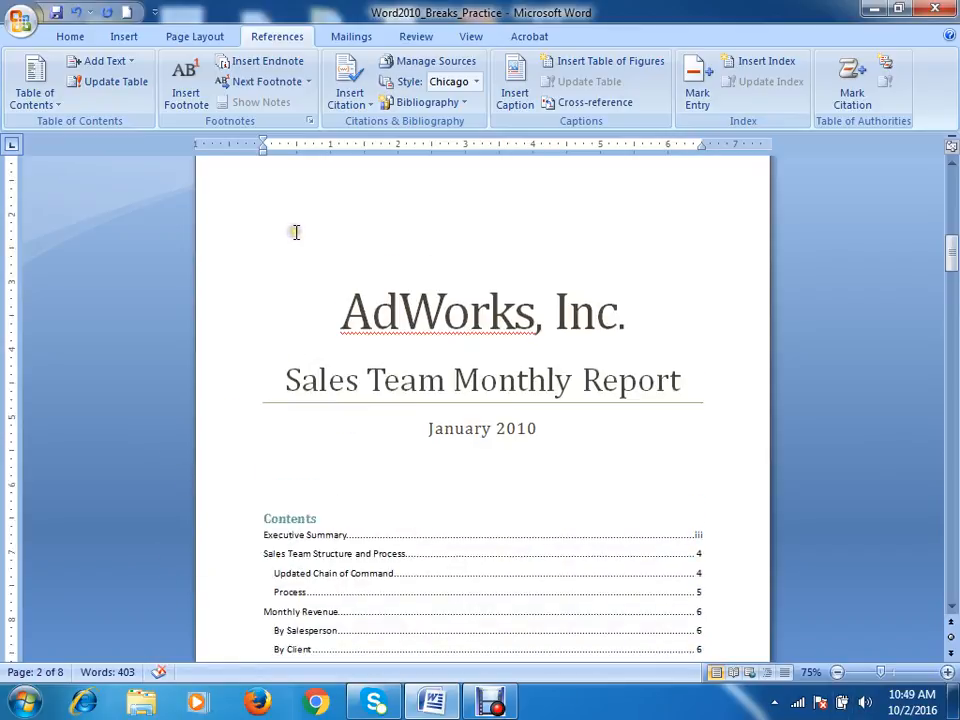
scroll(288, 255, "up", 15)
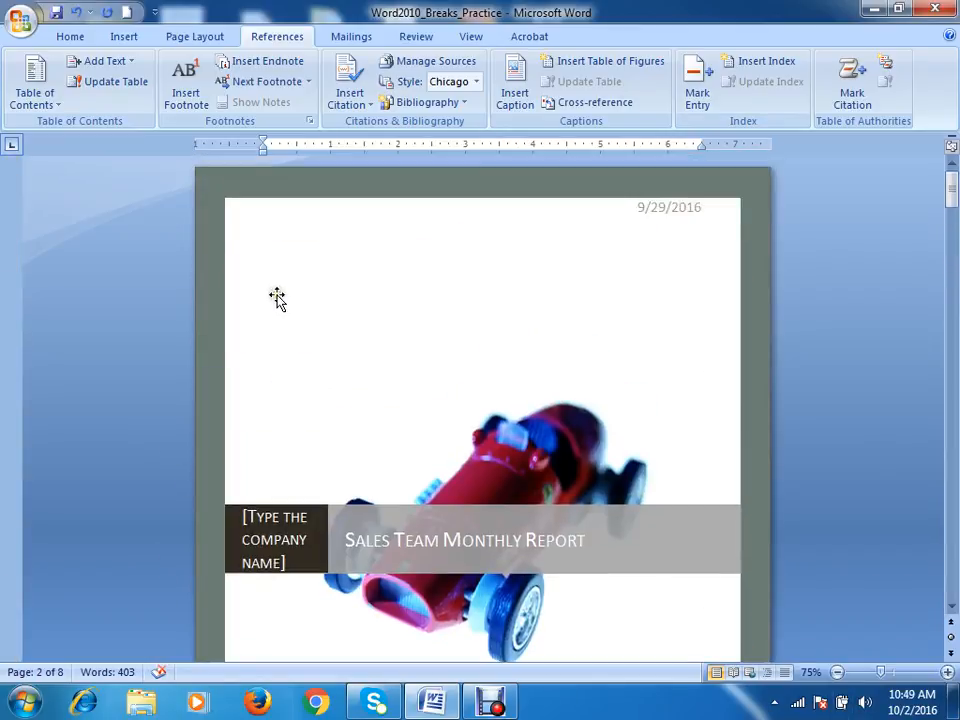
left_click(639, 210)
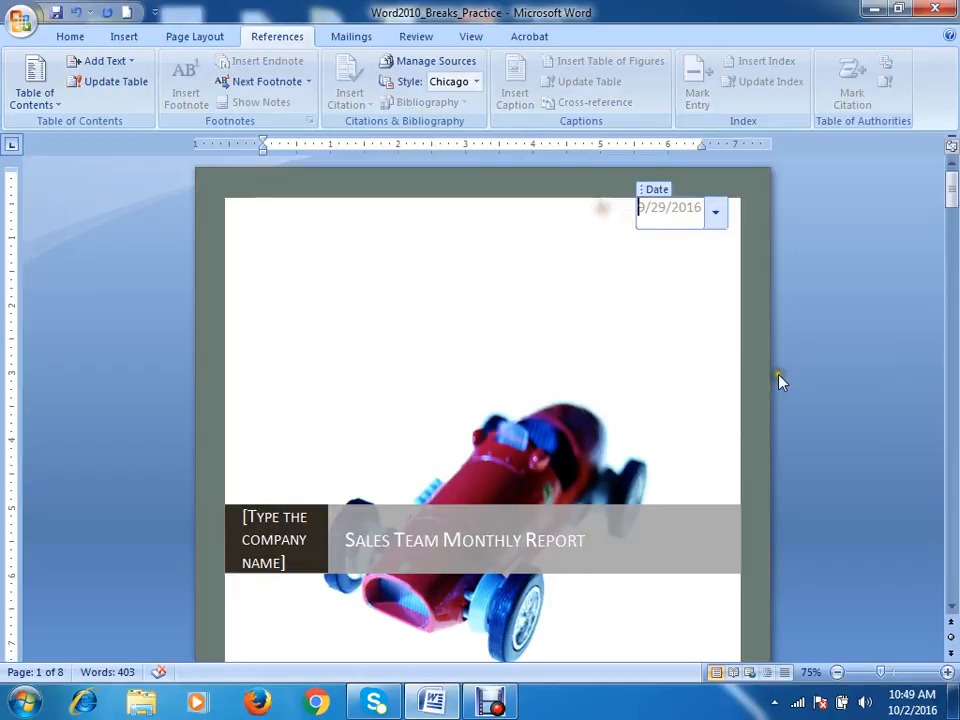
left_click(364, 362)
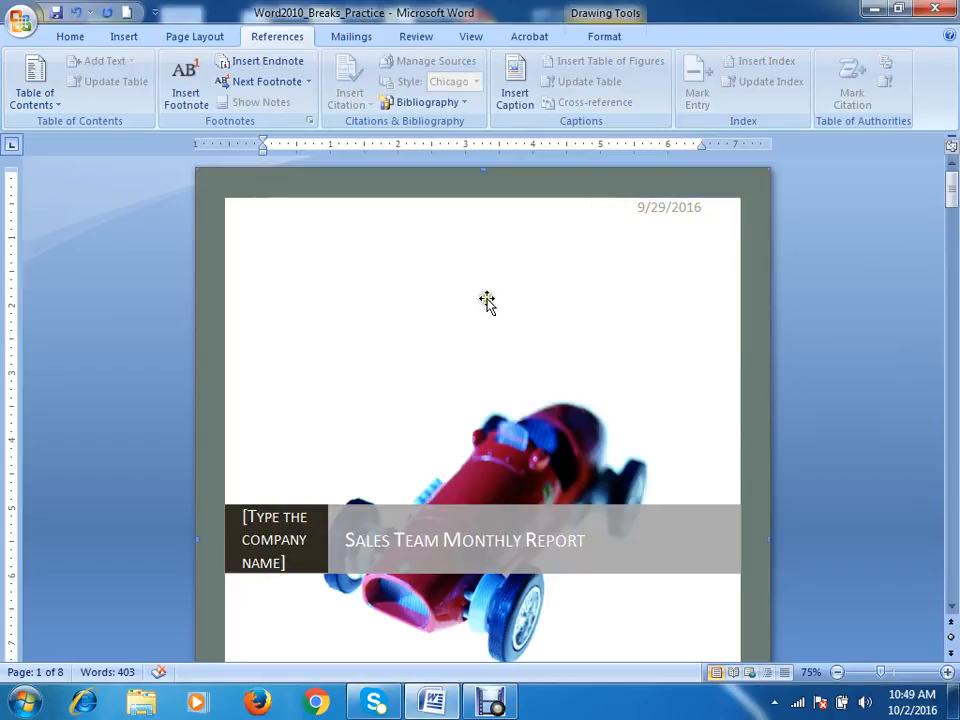
Insert a page break at the start of the title page, above the AdWorks, Inc. title
scroll(477, 280, "down", 12)
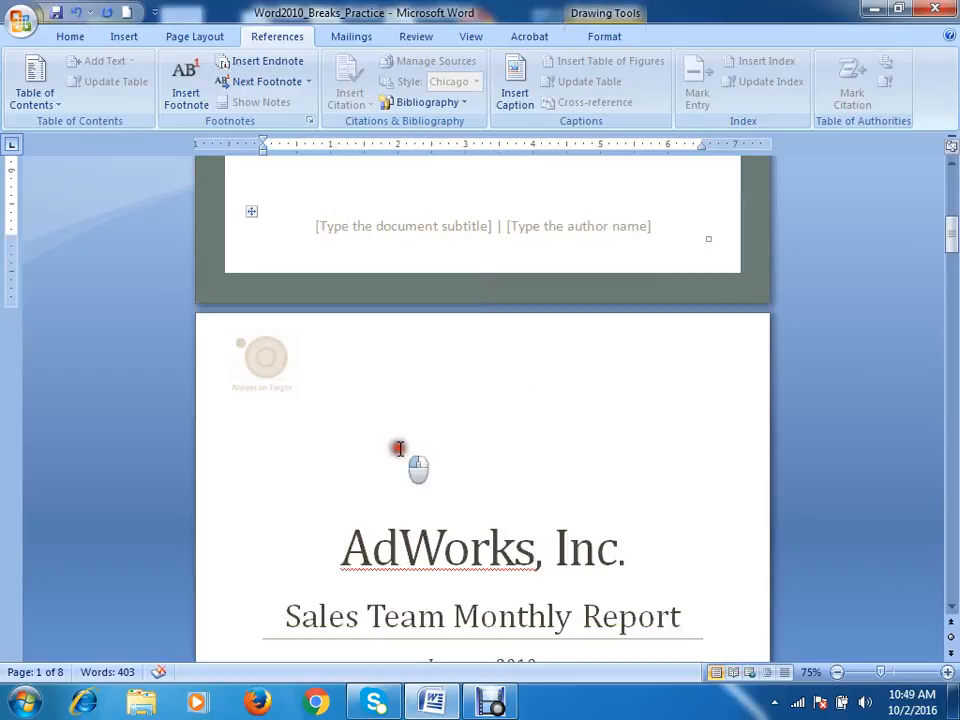
left_click(399, 448)
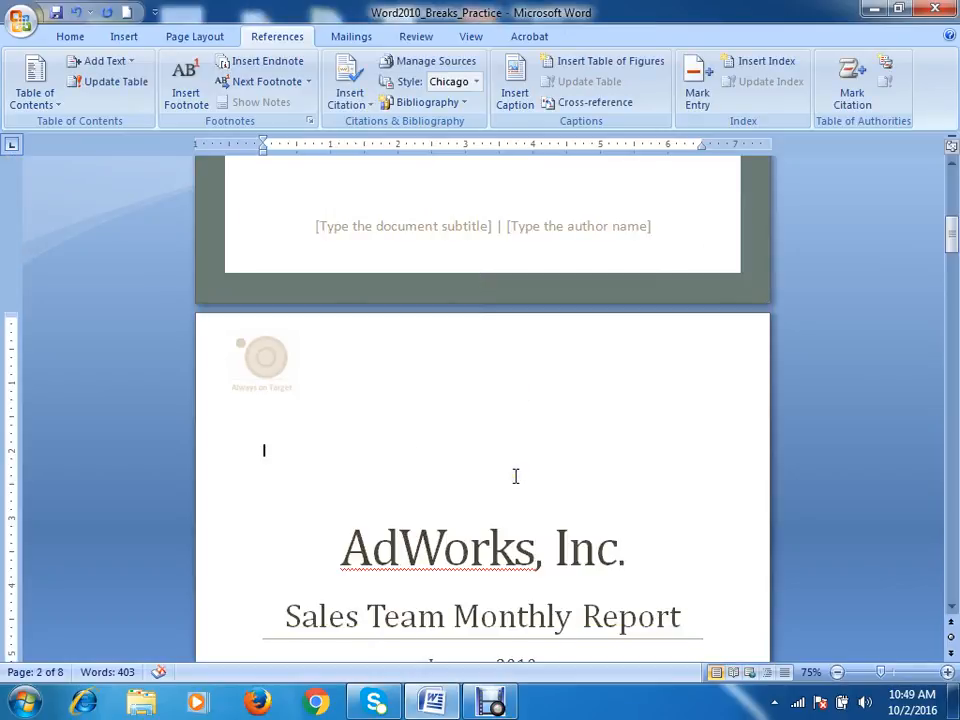
key("ctrl+Return")
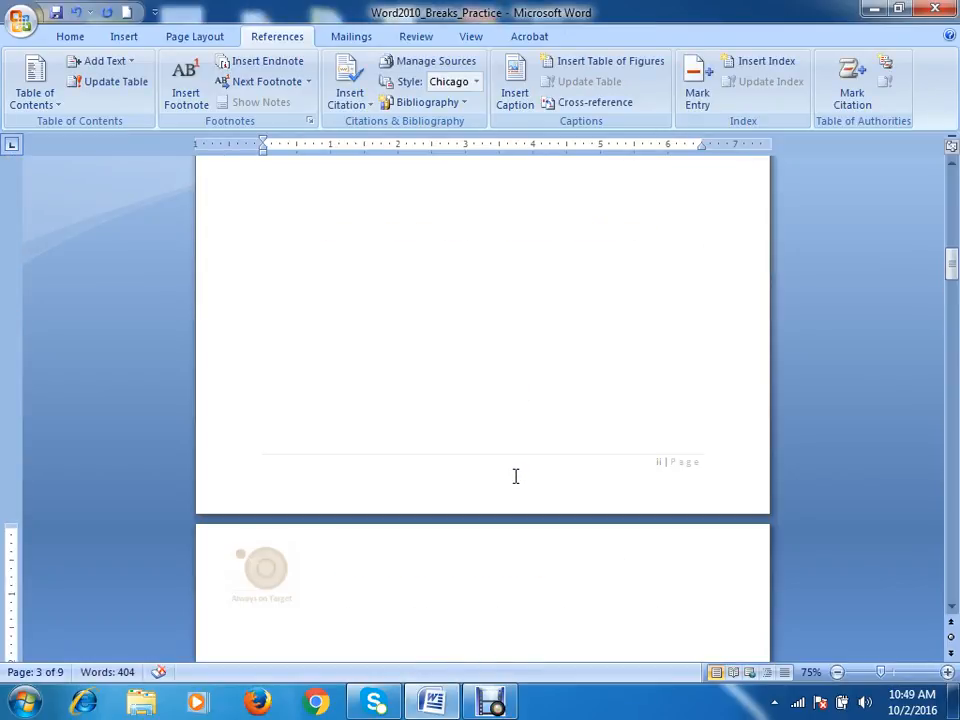
scroll(516, 476, "up", 10)
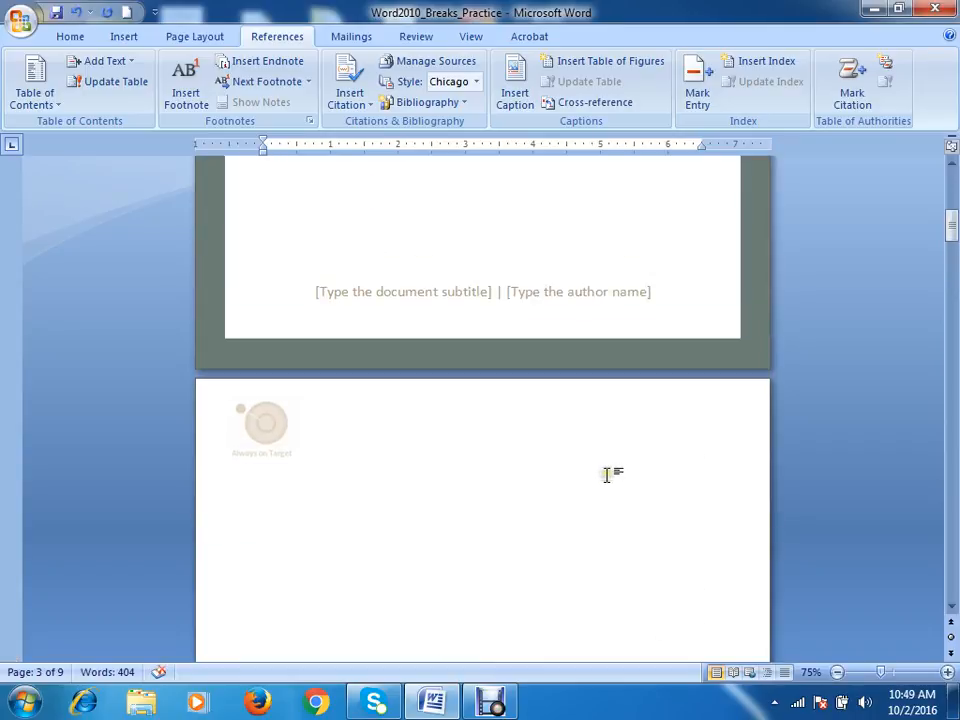
scroll(576, 396, "down", 10)
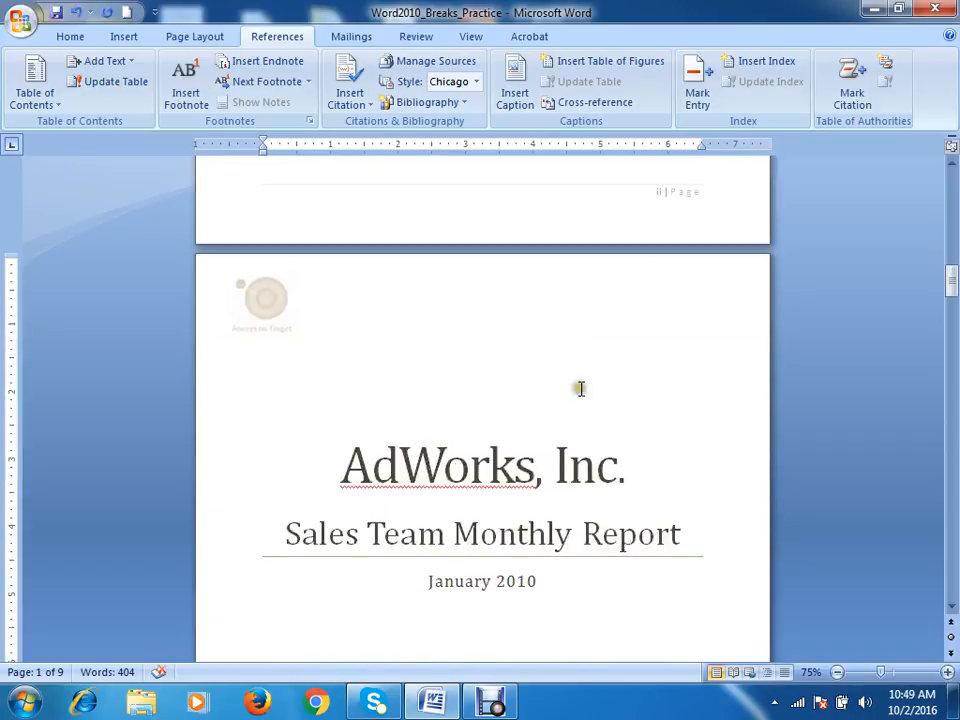
Remove the page break above the AdWorks, Inc. title and check the title page's position after the cover
left_click(268, 369)
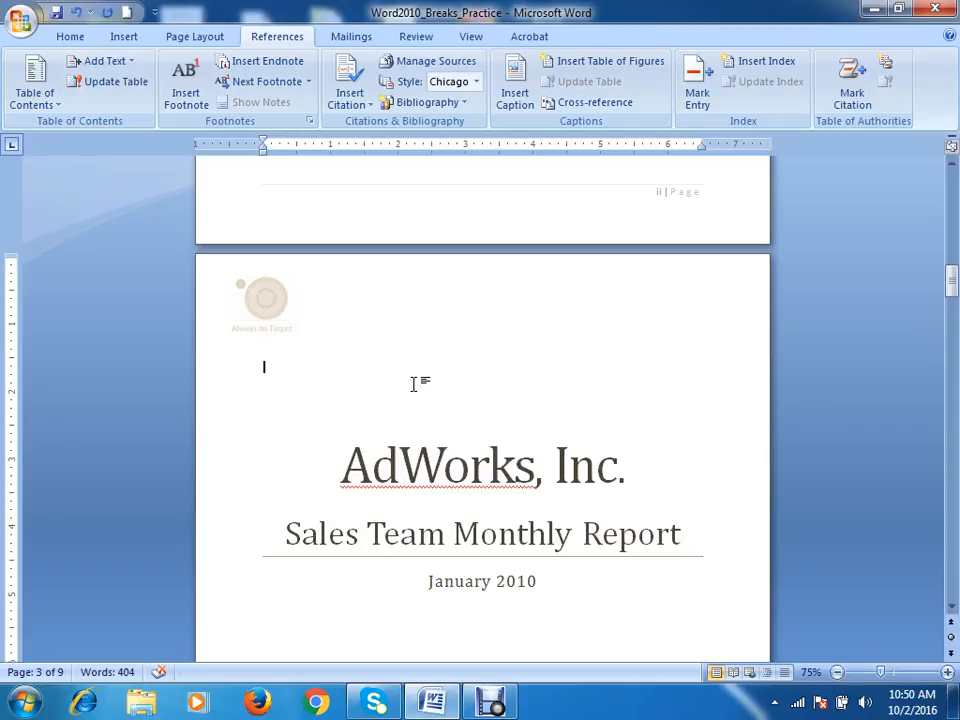
scroll(413, 384, "up", 8)
key("Delete")
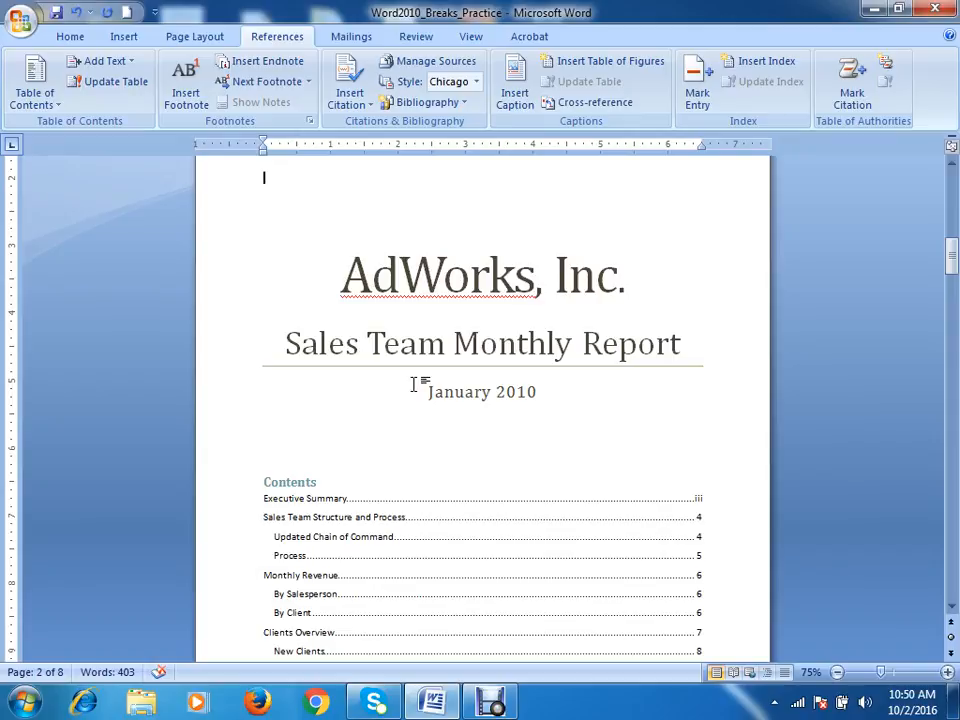
scroll(417, 485, "up", 6)
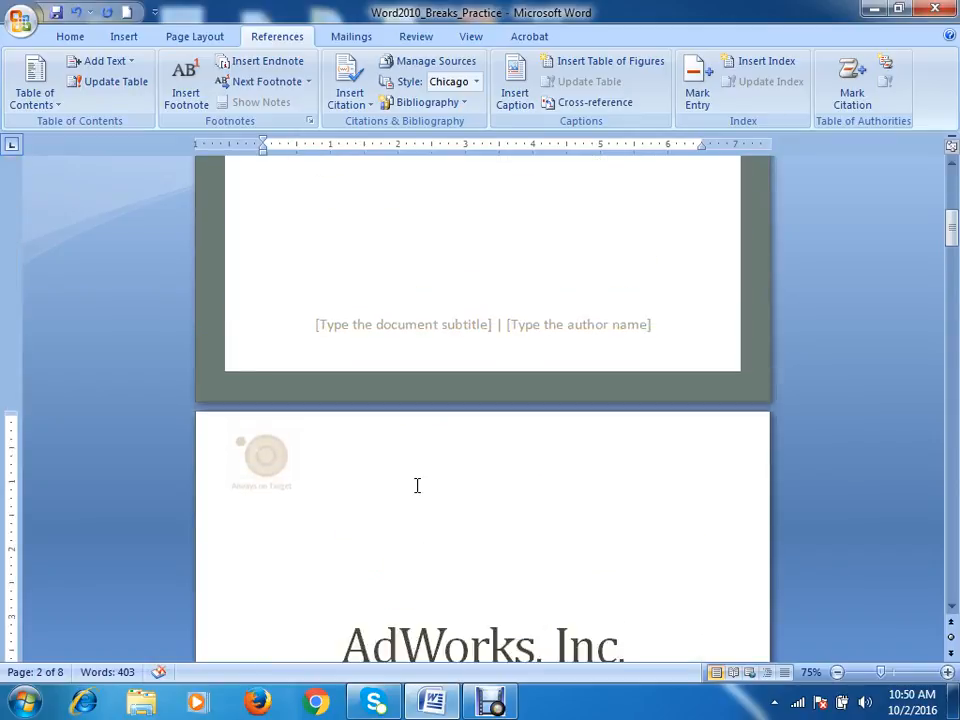
scroll(417, 485, "up", 2)
scroll(416, 484, "down", 10)
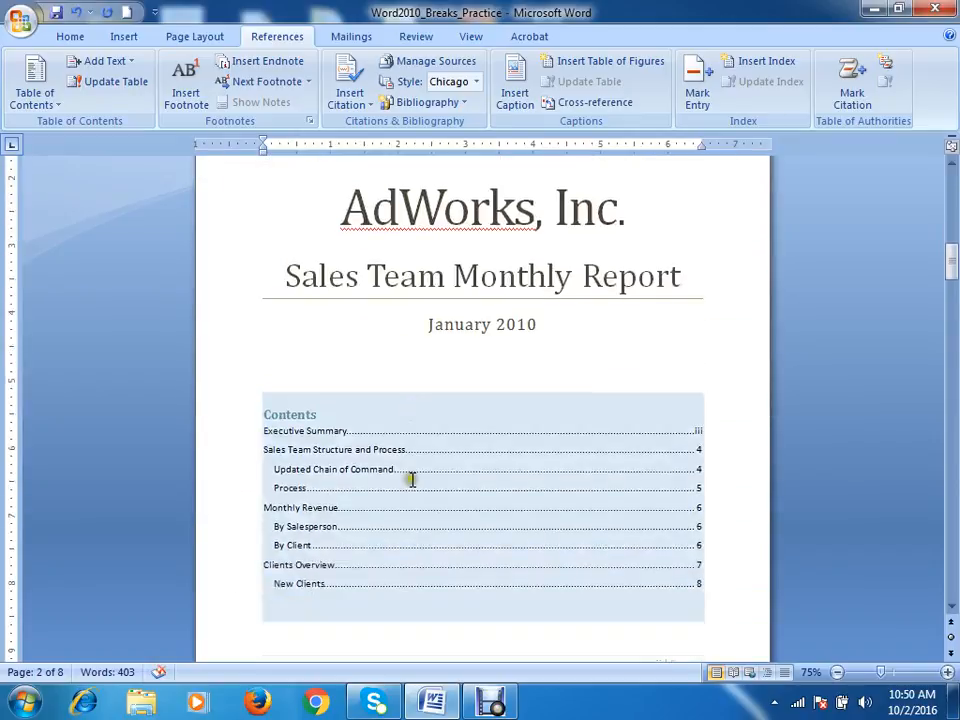
Delete the page break between the Clients Overview paragraph and the New Clients heading
scroll(419, 470, "down", 5)
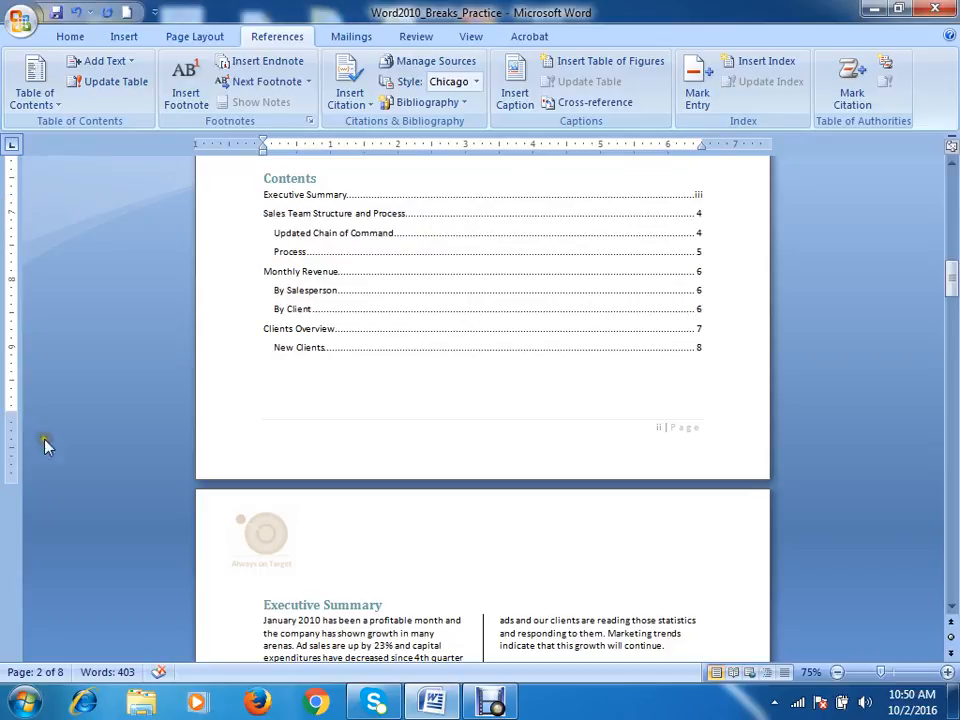
scroll(551, 546, "down", 5)
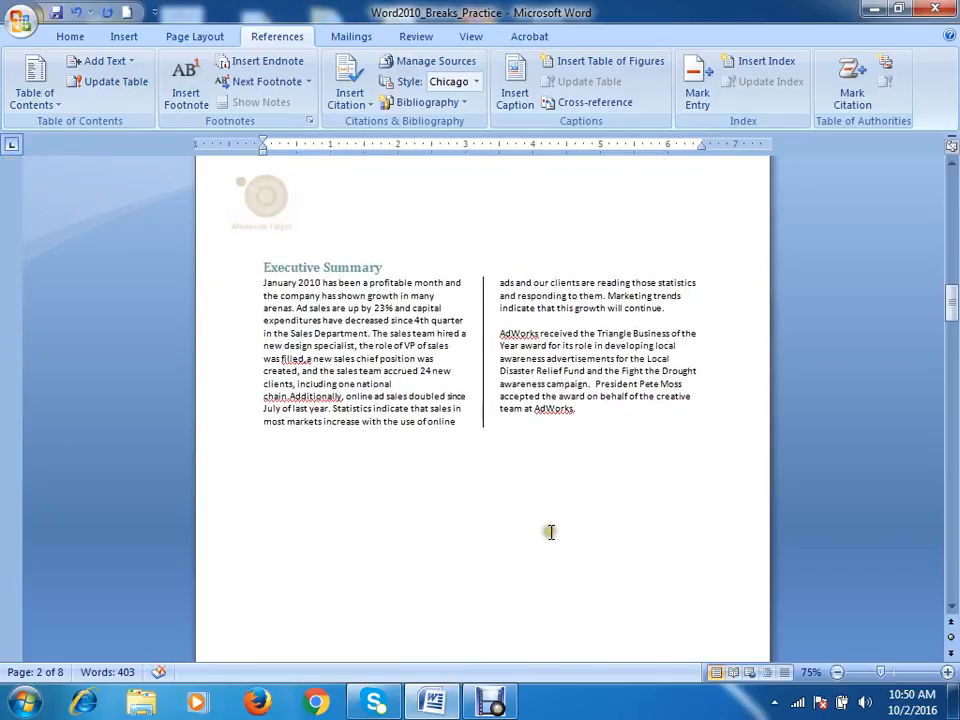
scroll(550, 532, "down", 15)
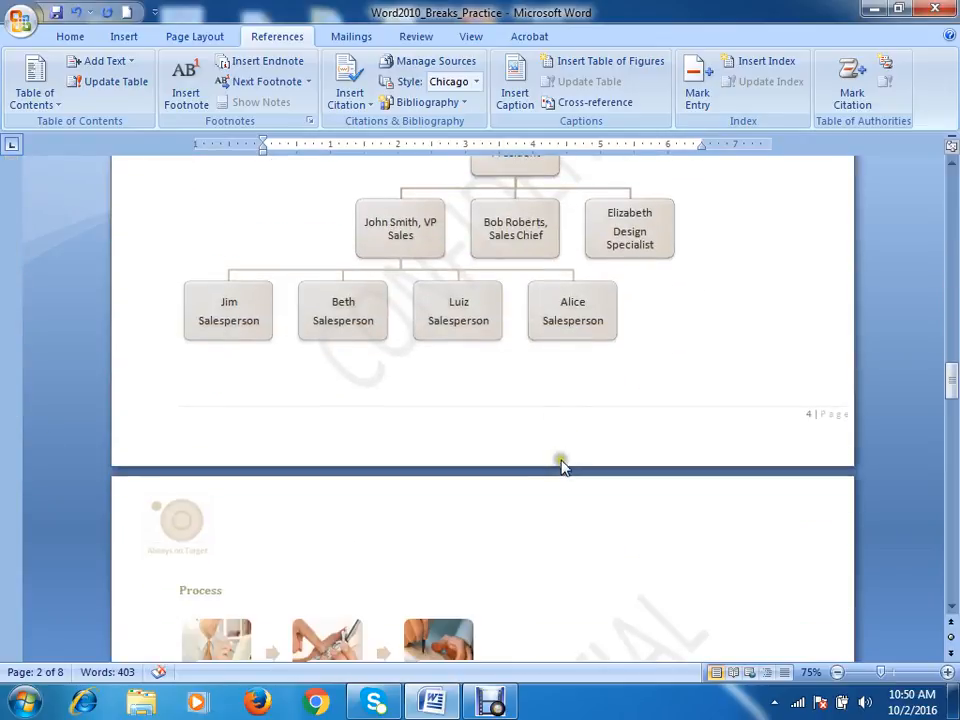
scroll(566, 450, "down", 9)
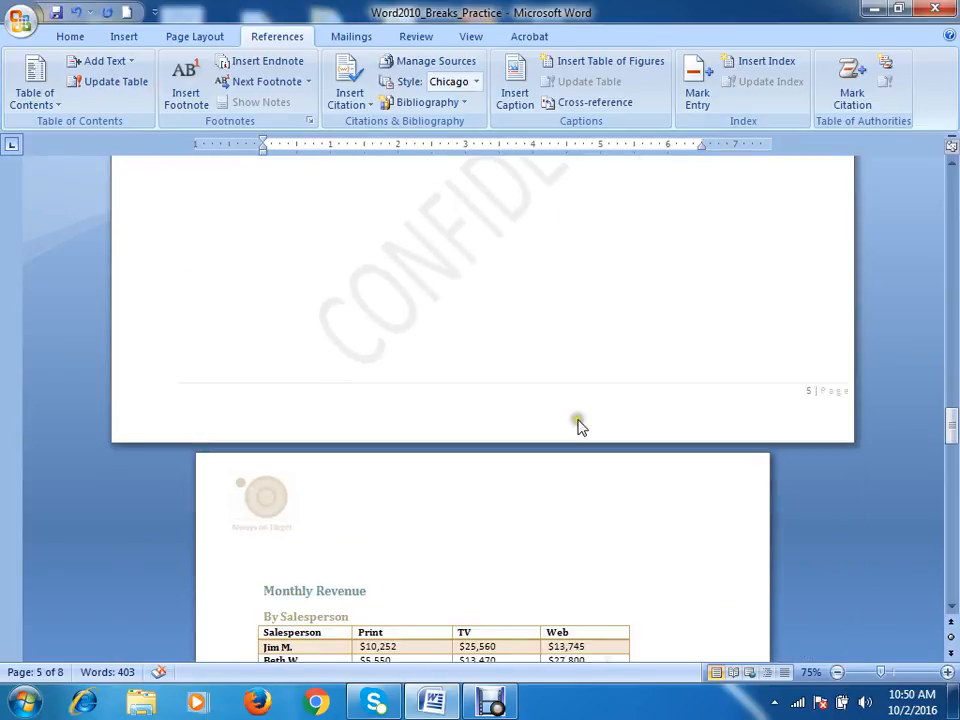
scroll(578, 423, "down", 20)
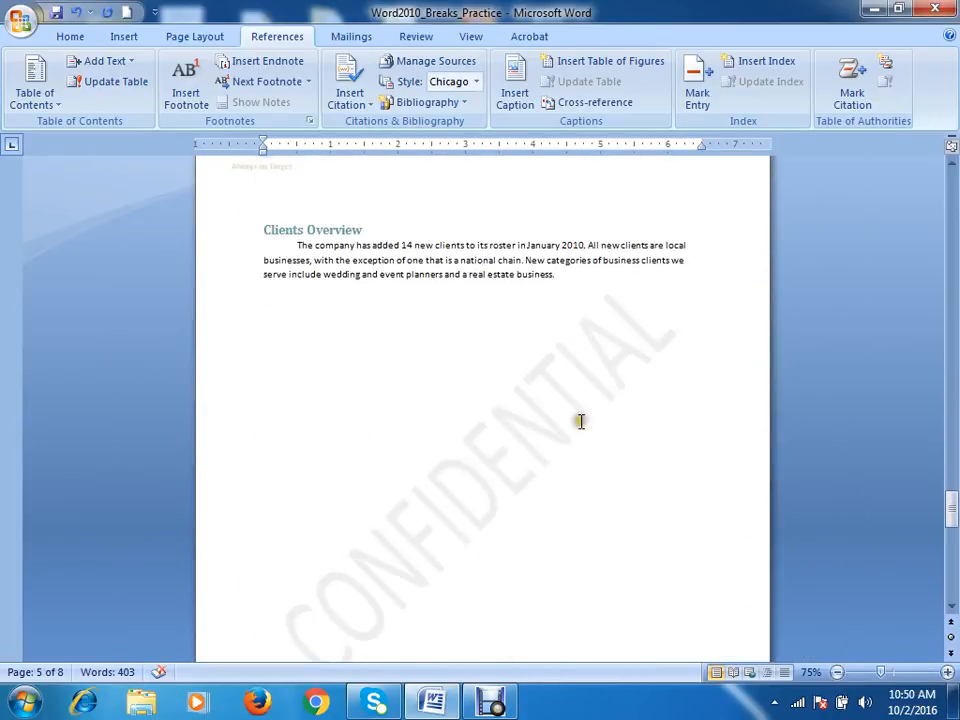
scroll(580, 420, "down", 18)
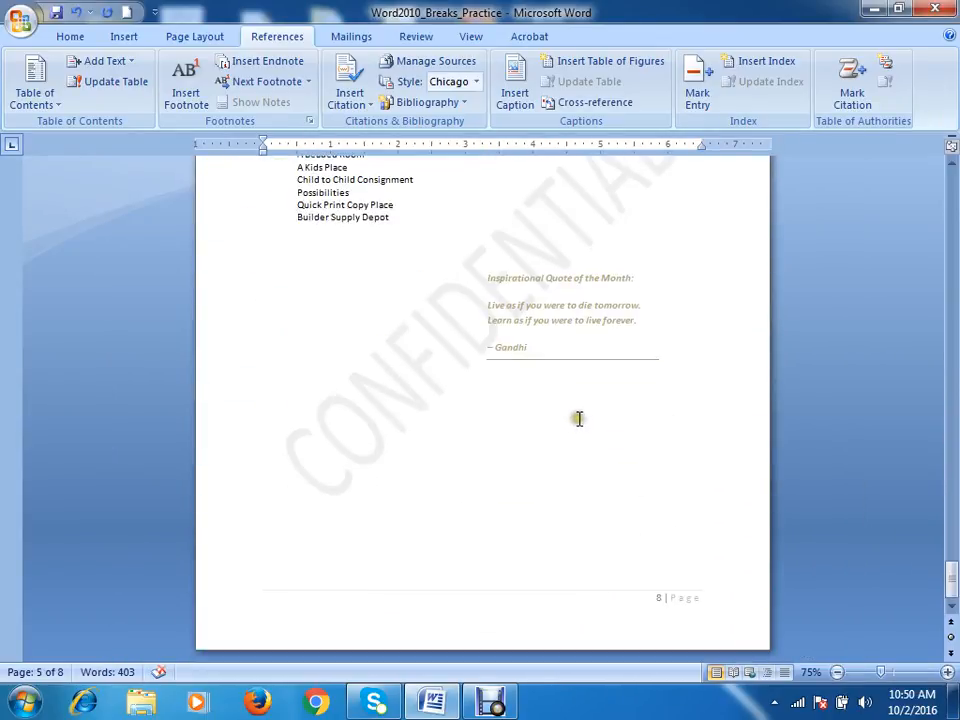
scroll(576, 418, "up", 15)
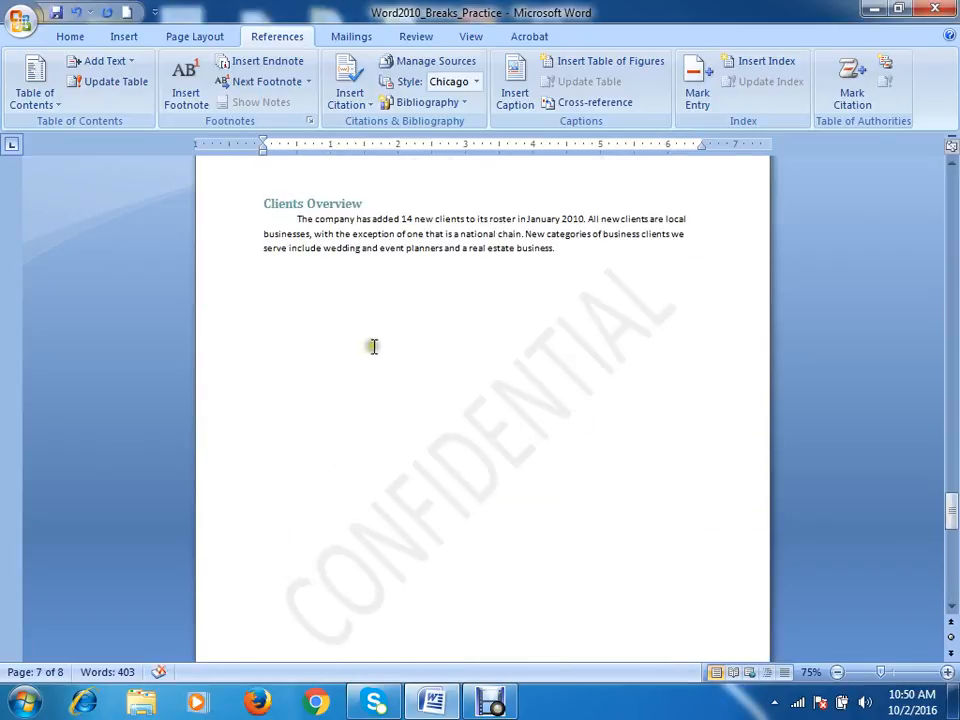
left_click(315, 330)
key("Delete")
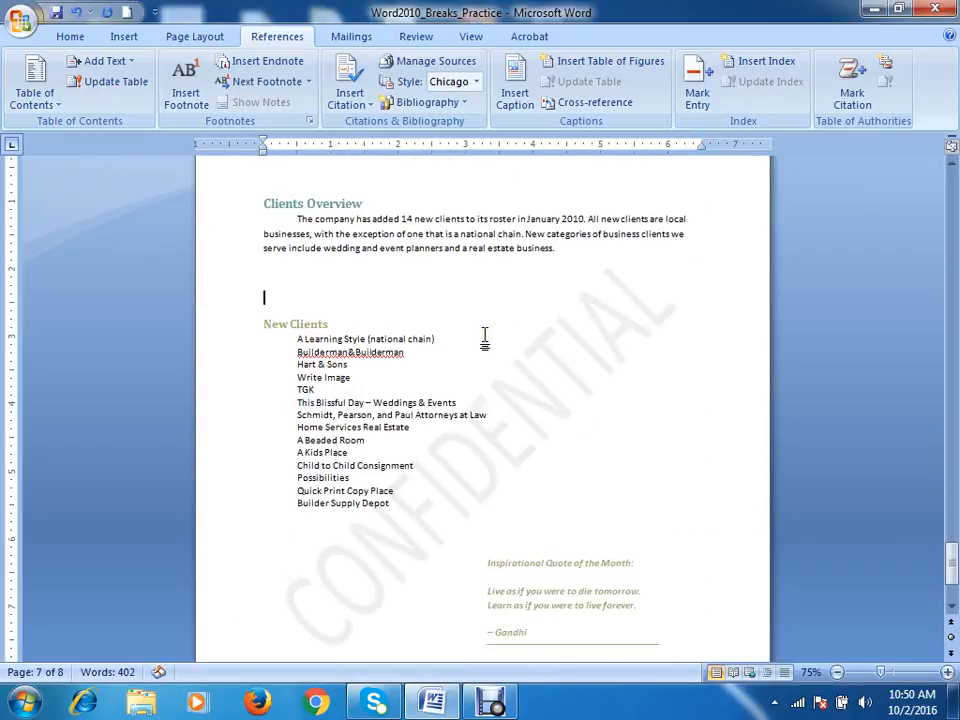
Refresh the title page's table of contents with the "Update page numbers only" option
left_click(70, 36)
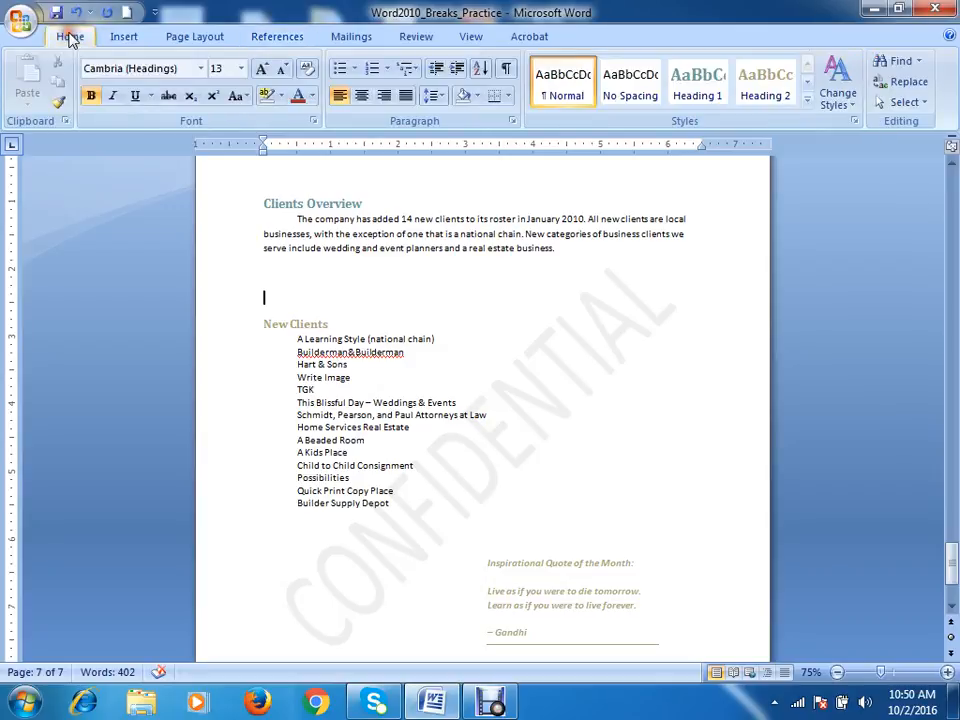
scroll(467, 330, "up", 17)
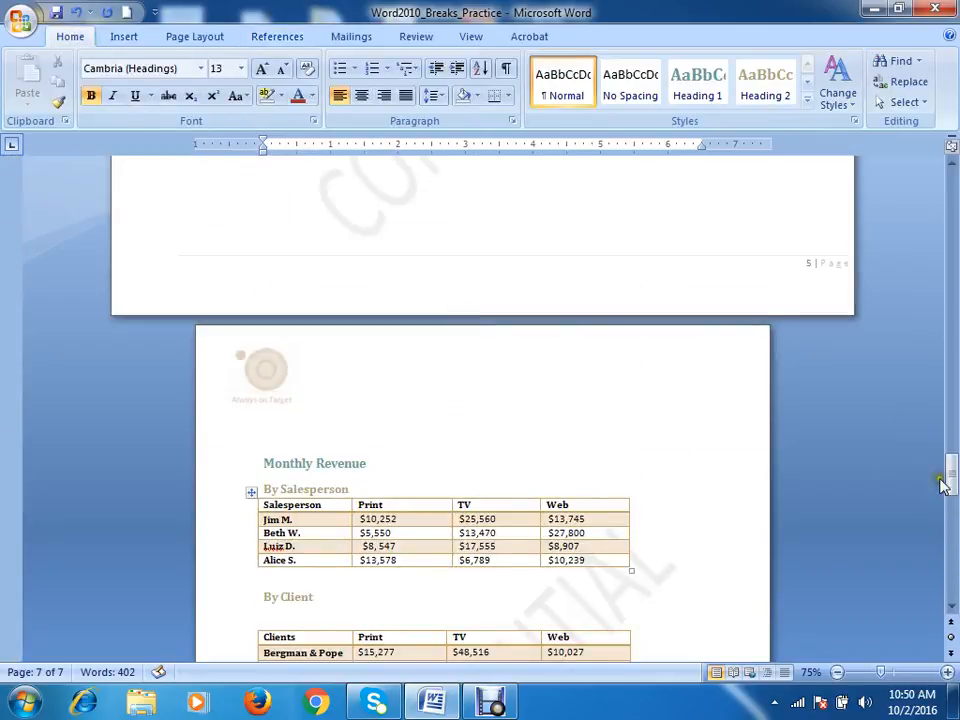
left_click_drag(952, 485, 952, 392)
scroll(356, 292, "up", 5)
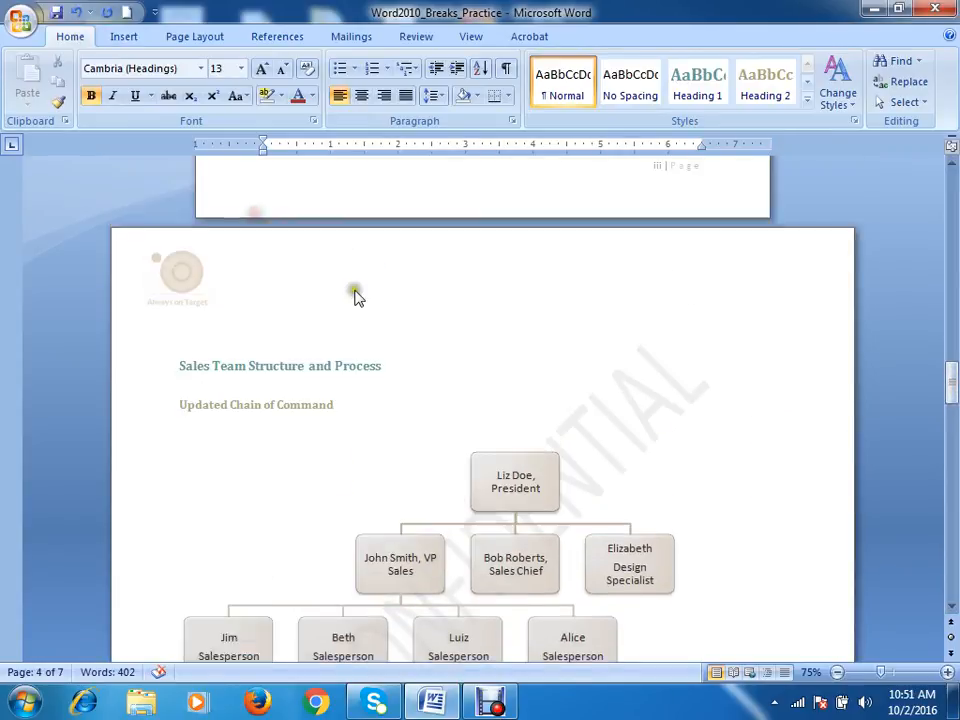
scroll(355, 286, "up", 19)
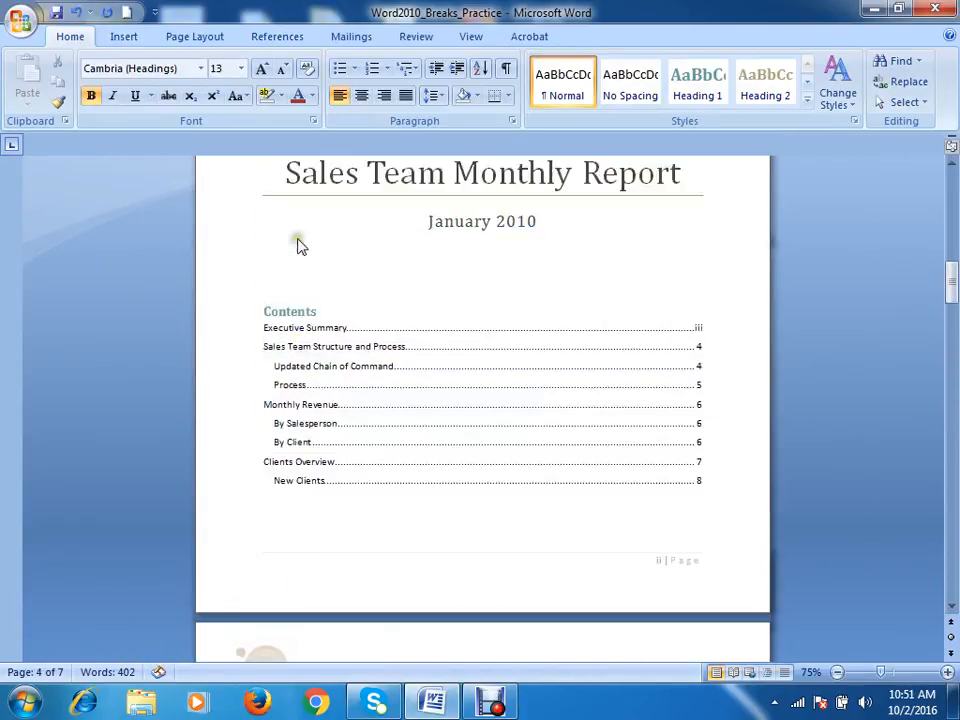
left_click(318, 314)
left_click(340, 277)
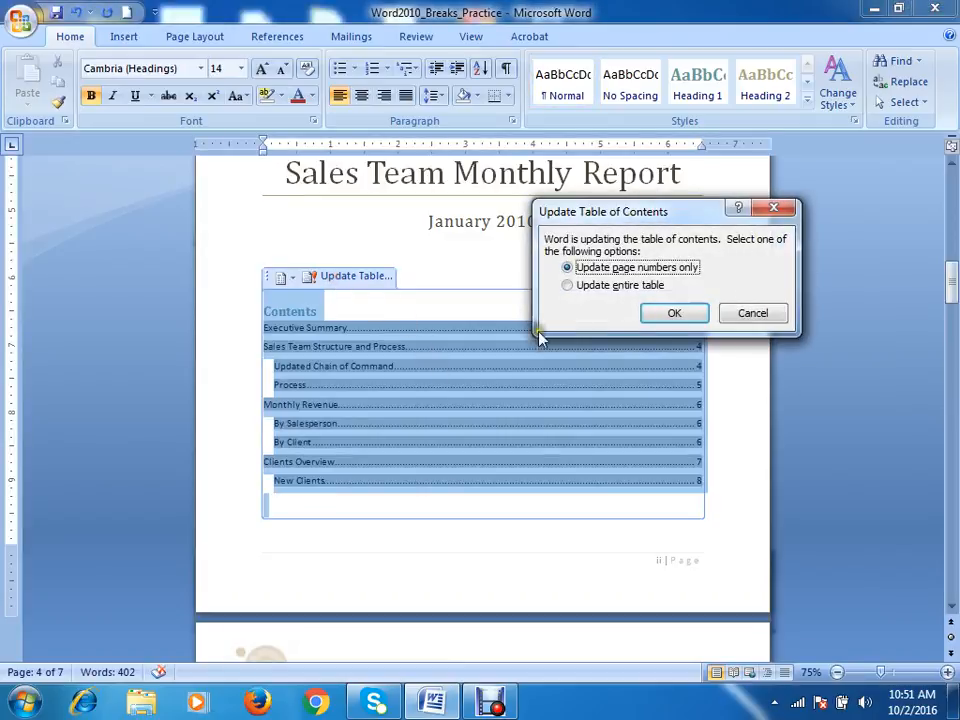
left_click(674, 316)
left_click(750, 518)
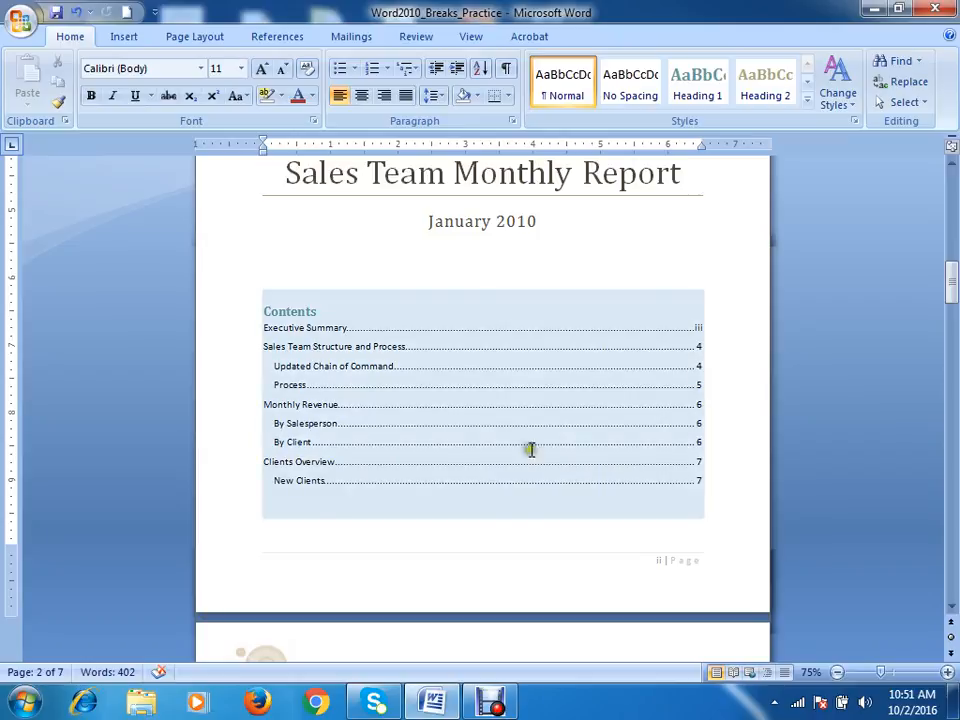
scroll(726, 500, "down", 6)
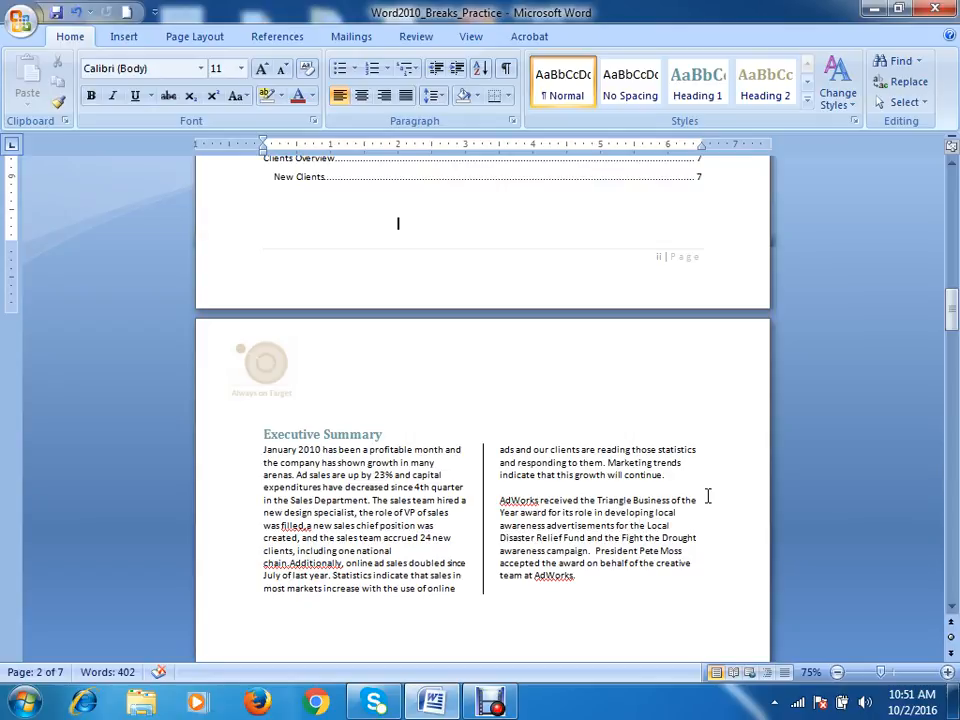
scroll(830, 362, "down", 10)
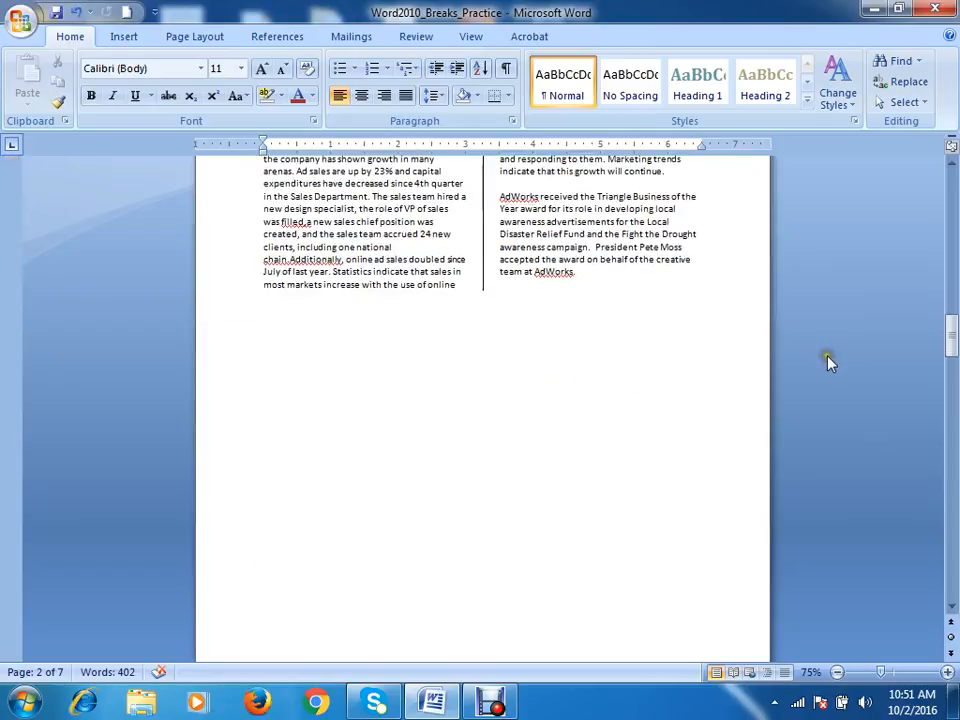
scroll(760, 390, "up", 7)
scroll(707, 411, "up", 4)
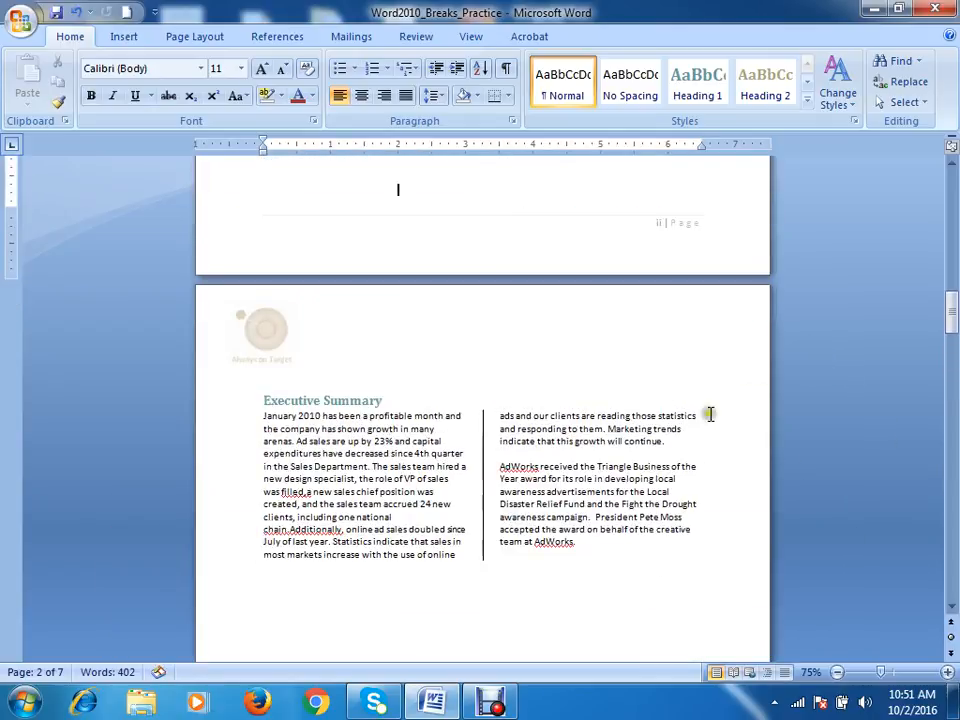
double_click(675, 362)
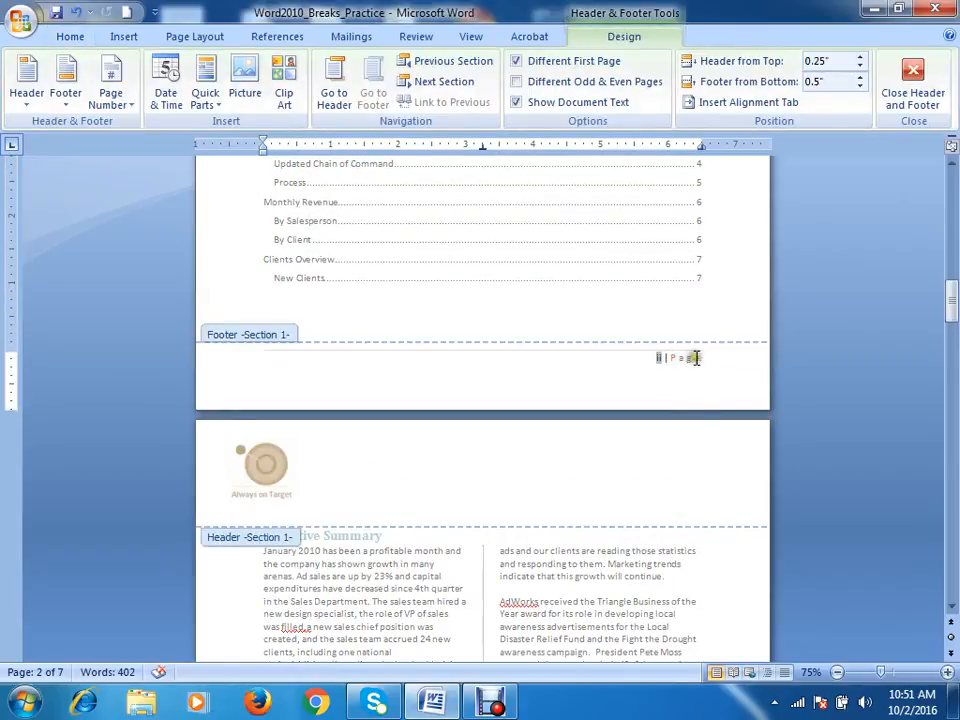
left_click_drag(705, 358, 646, 363)
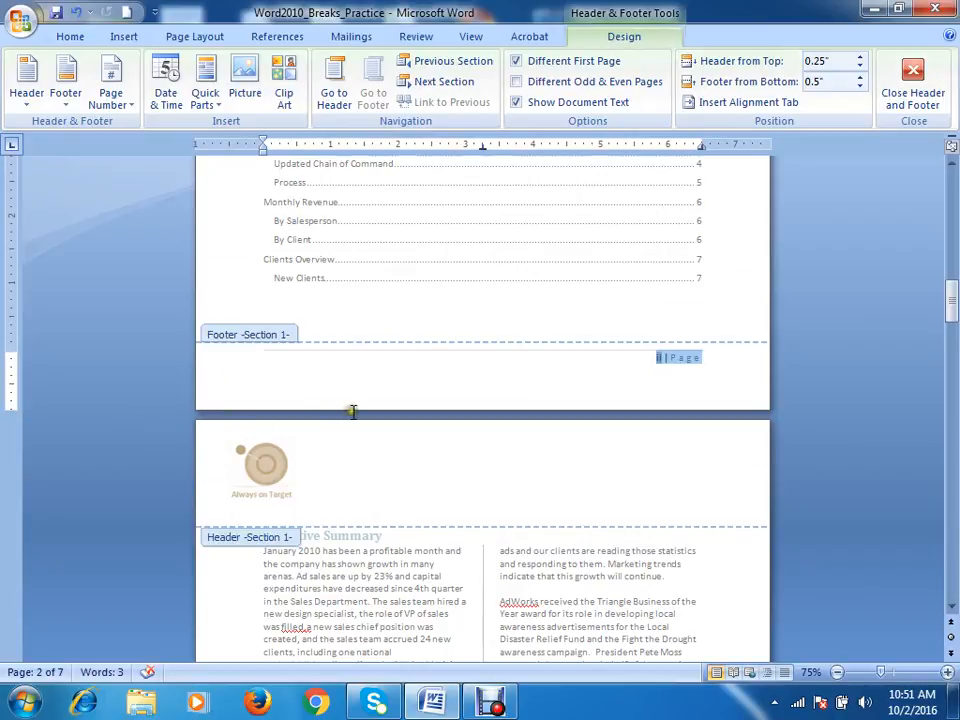
scroll(357, 428, "down", 2)
scroll(357, 428, "up", 3)
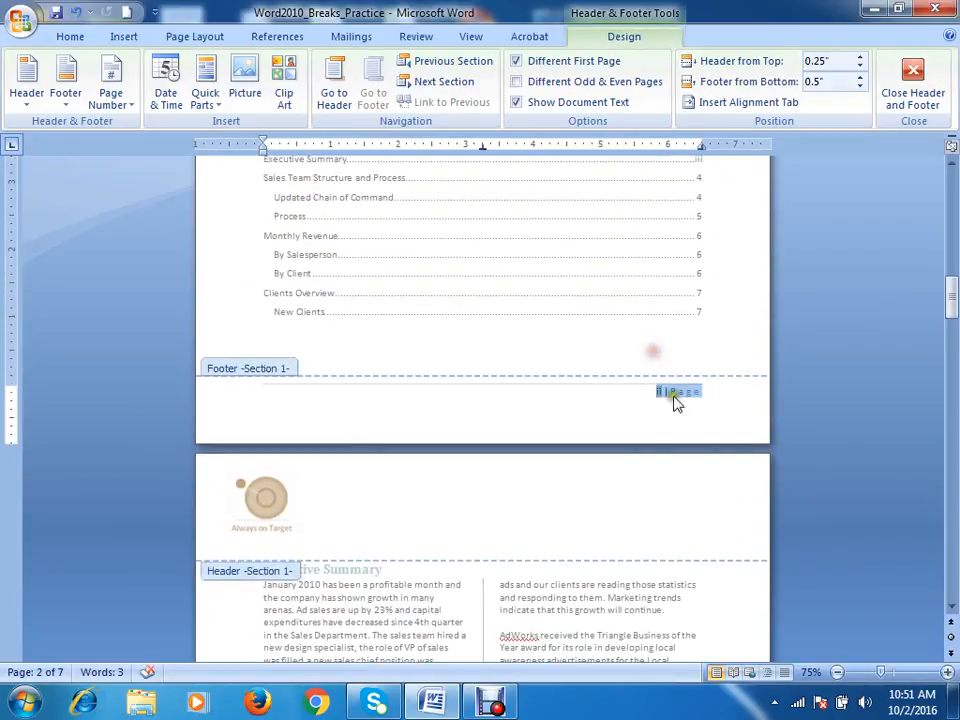
double_click(522, 336)
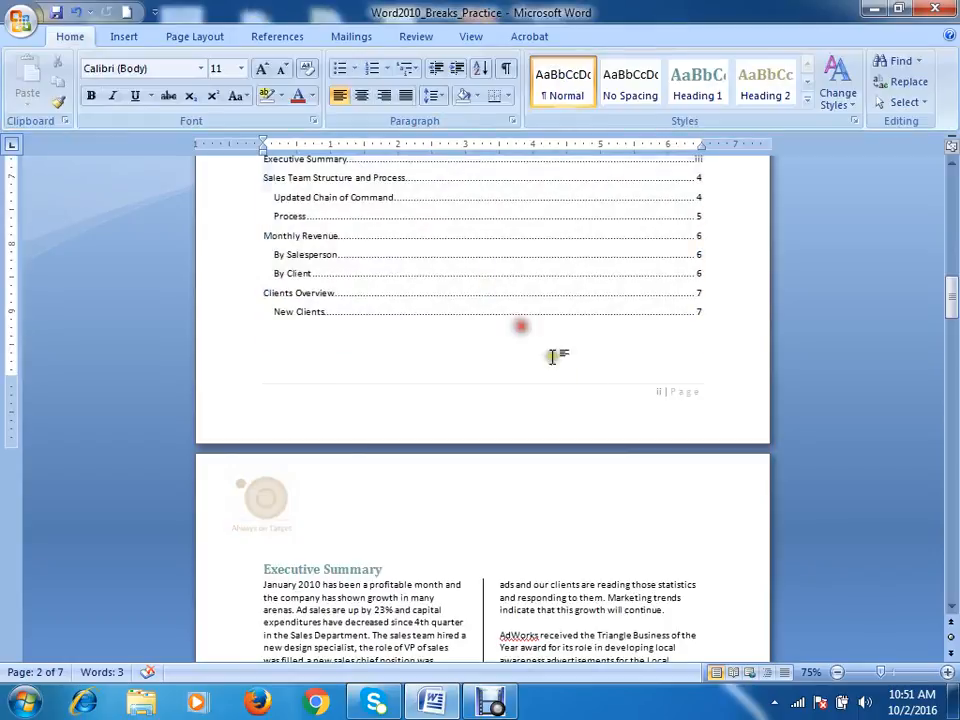
Delete the page number and the word Page from the Section 1 footer on the contents page
double_click(686, 402)
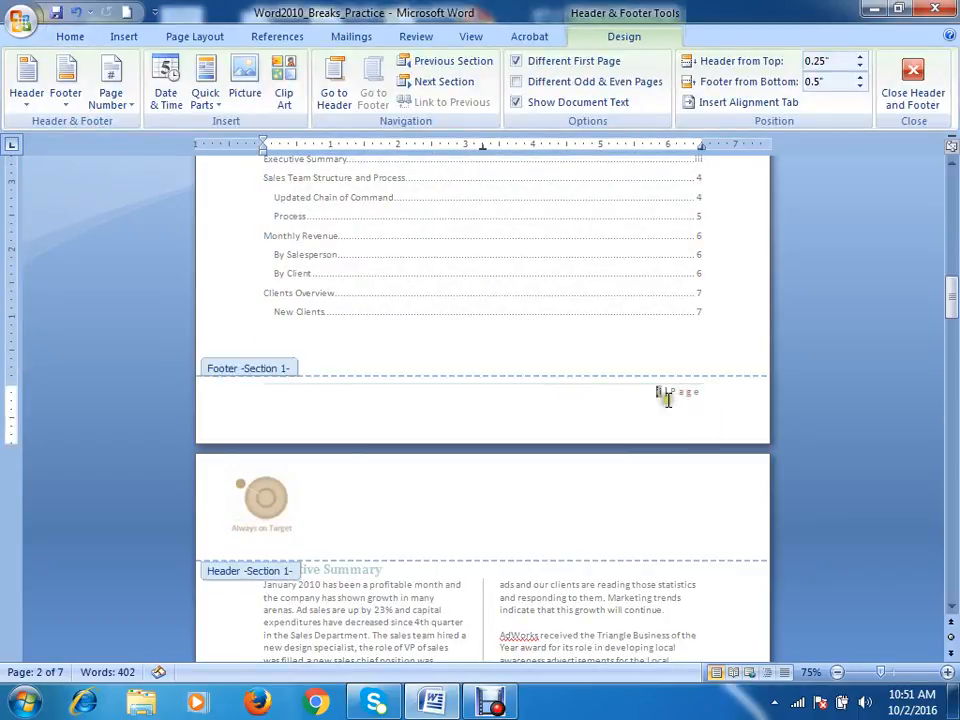
left_click(705, 392)
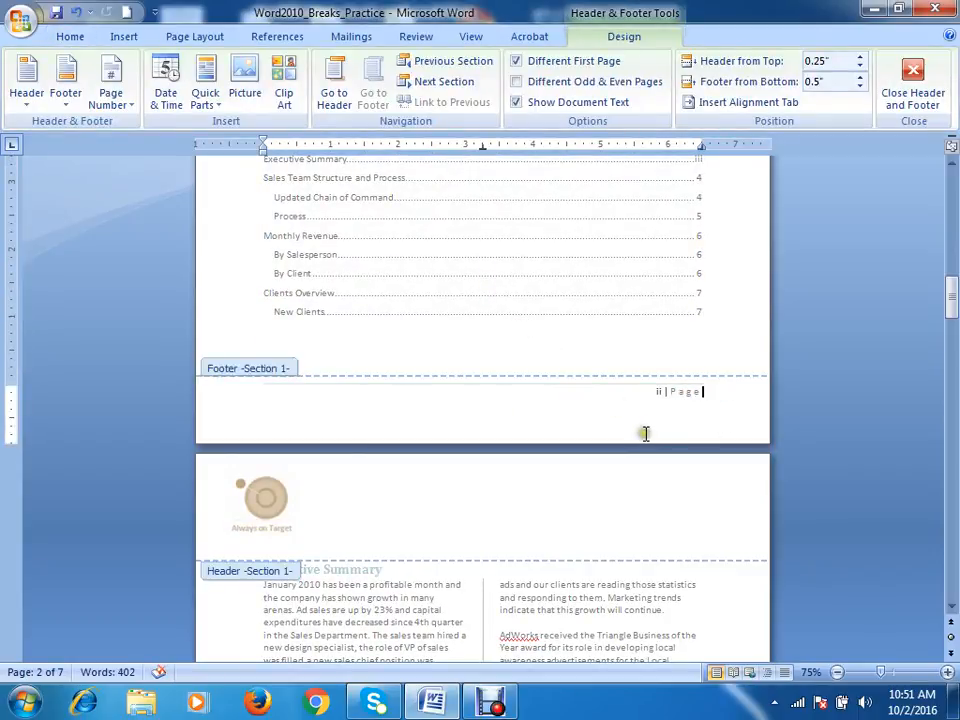
left_click_drag(712, 397, 654, 393)
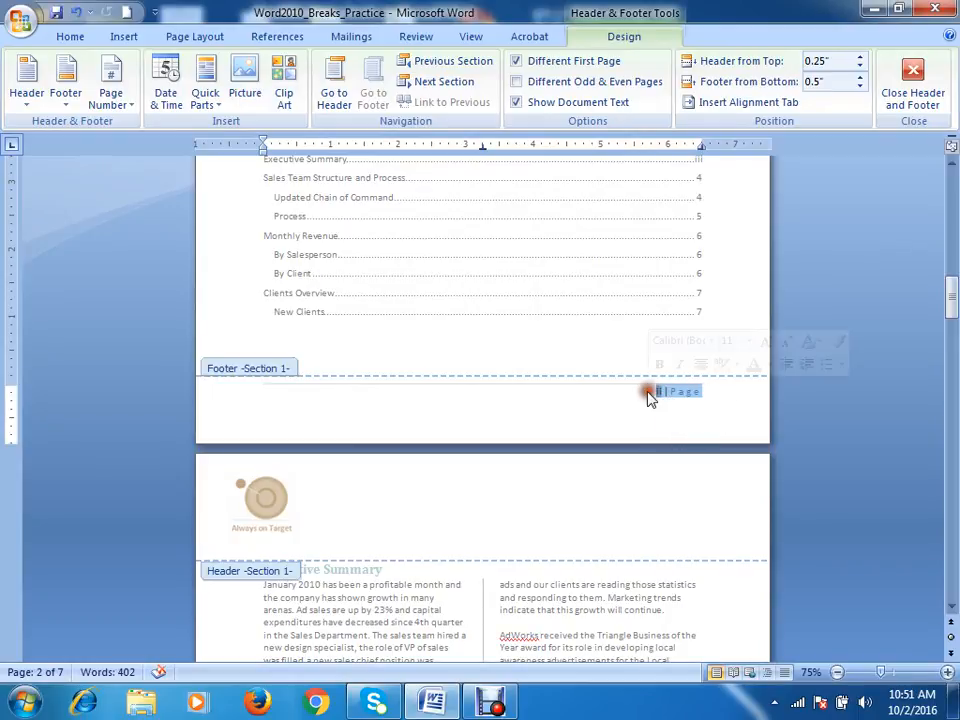
key("Delete")
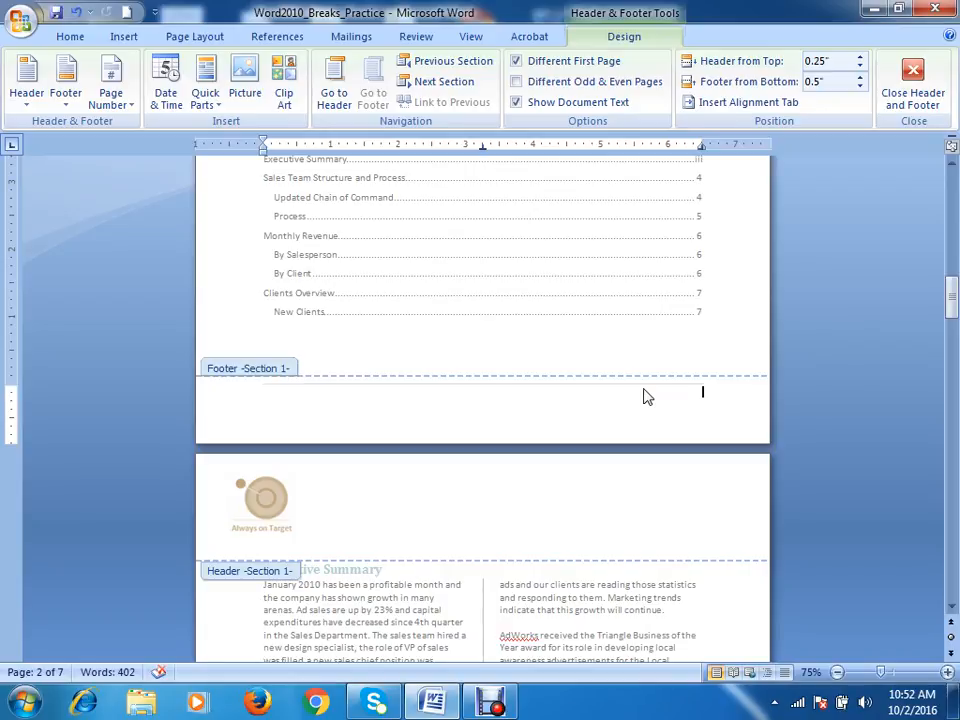
Try a large right-aligned top-of-page number, using the built-in design just above the With Shapes group
double_click(651, 222)
left_click(118, 104)
mouse_move(126, 130)
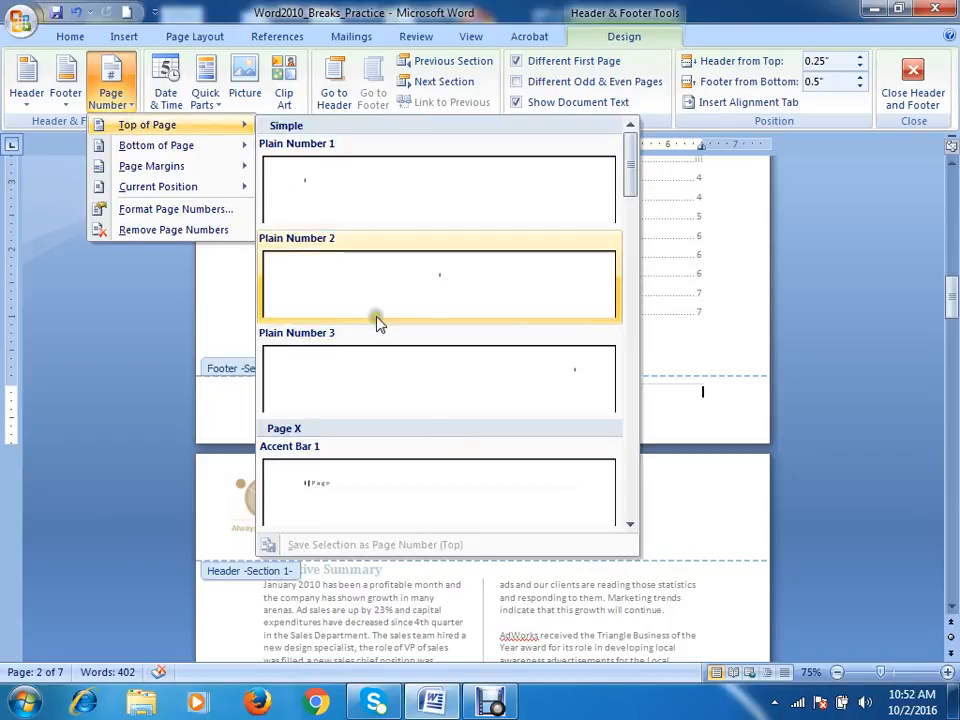
scroll(385, 320, "down", 5)
scroll(450, 300, "down", 10)
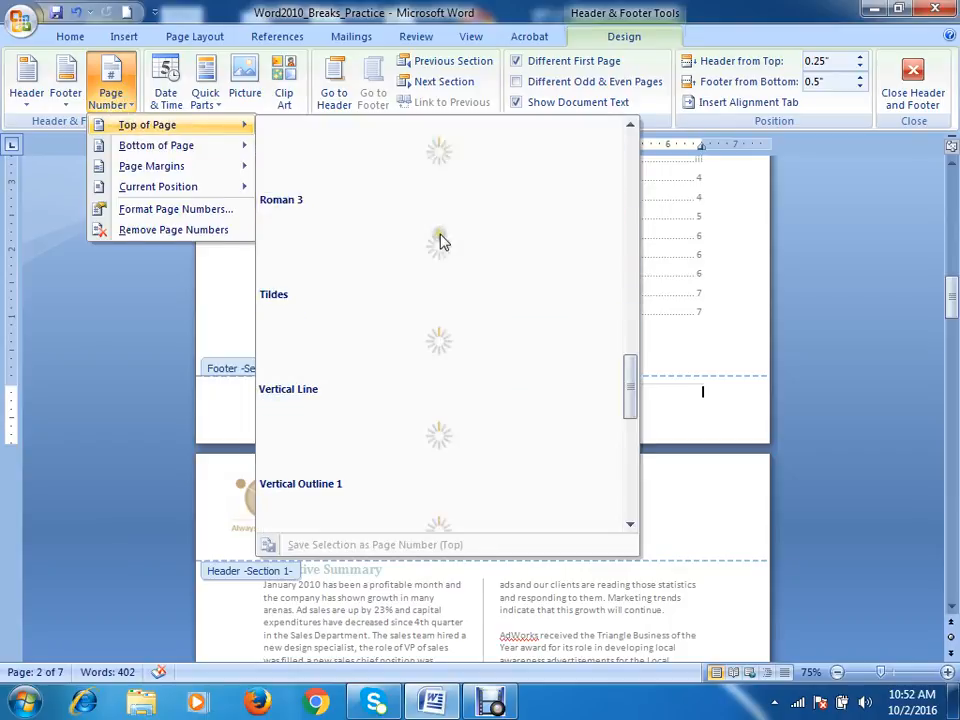
scroll(578, 340, "down", 5)
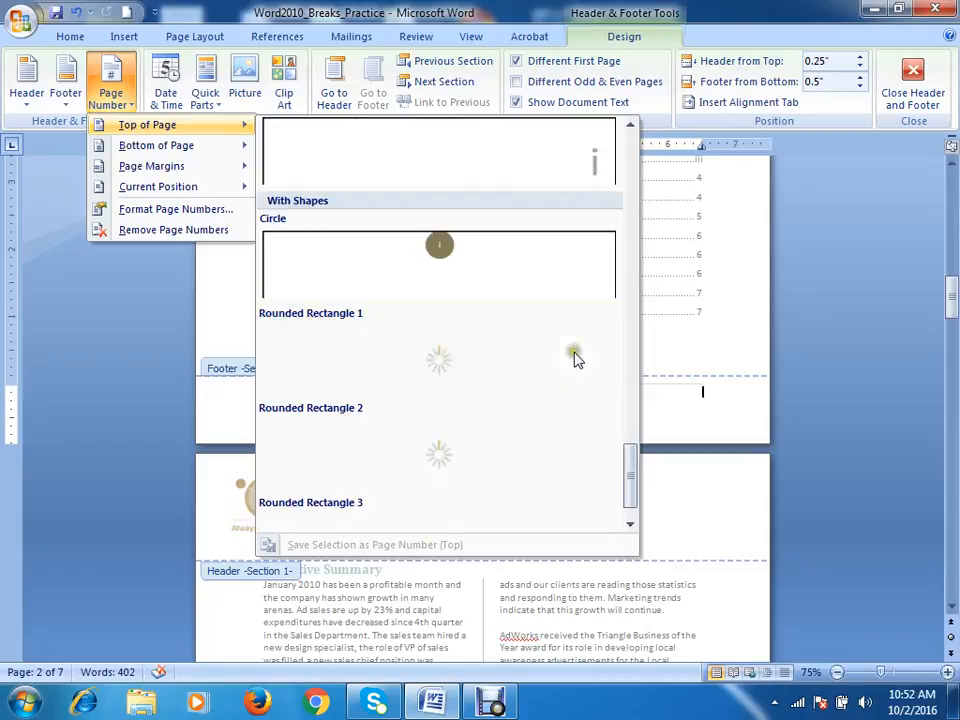
left_click(590, 165)
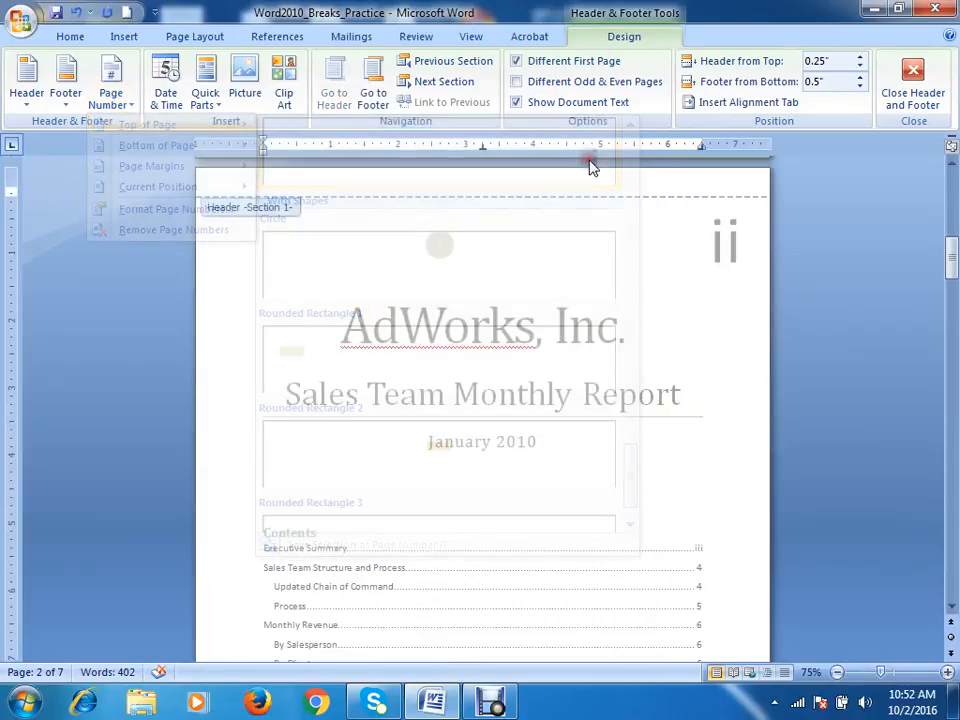
Check the new header number on the title and Executive Summary pages, and undo its insertion
scroll(600, 358, "up", 3)
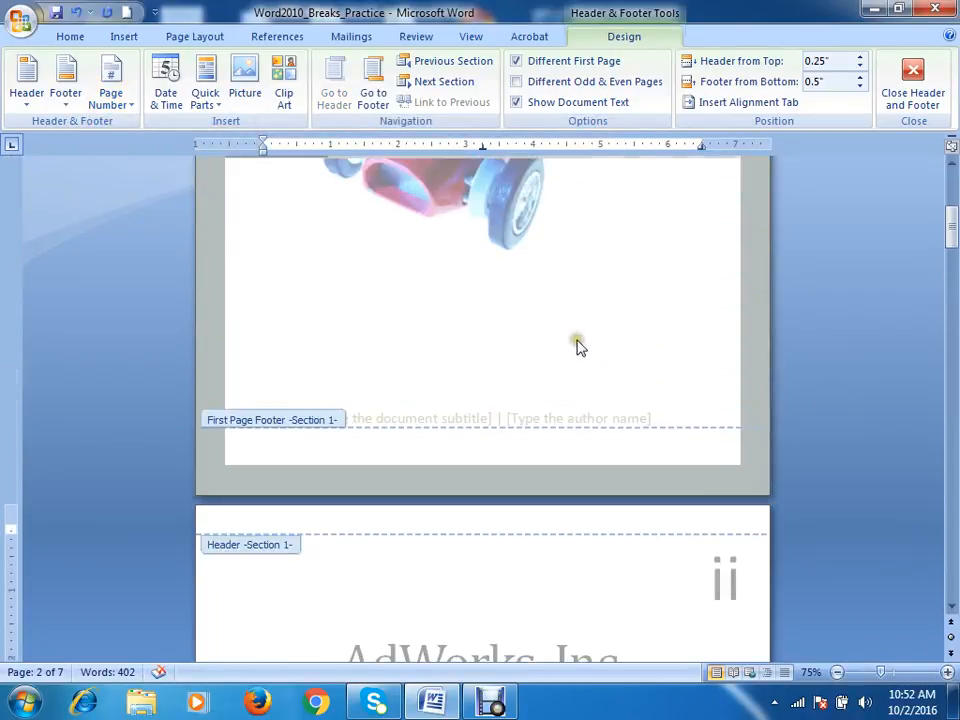
scroll(578, 345, "down", 10)
scroll(574, 328, "down", 3)
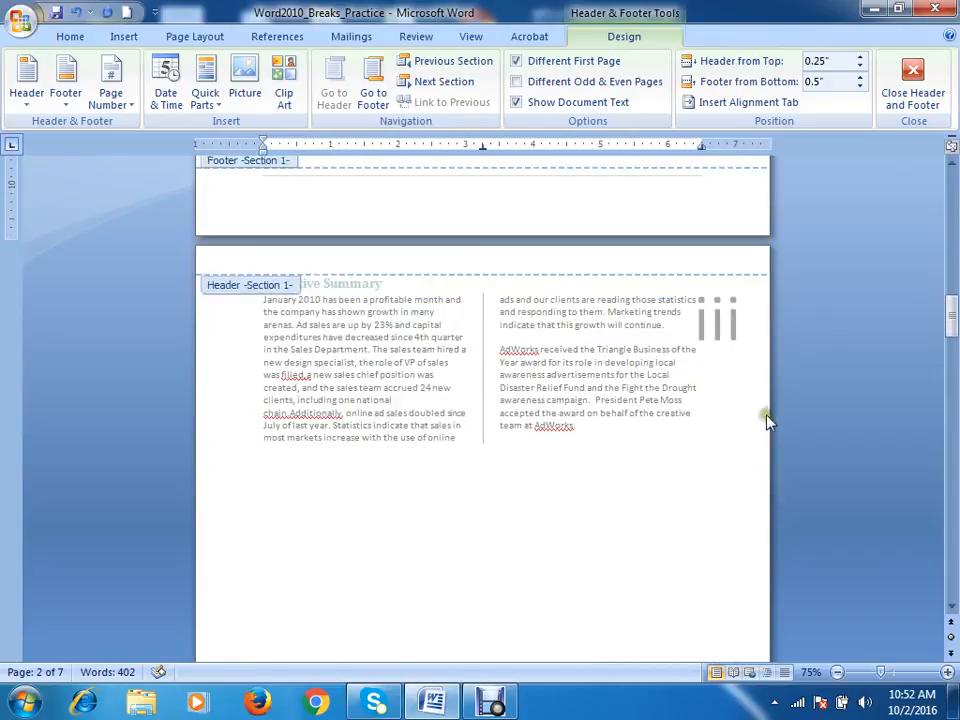
scroll(677, 343, "up", 4)
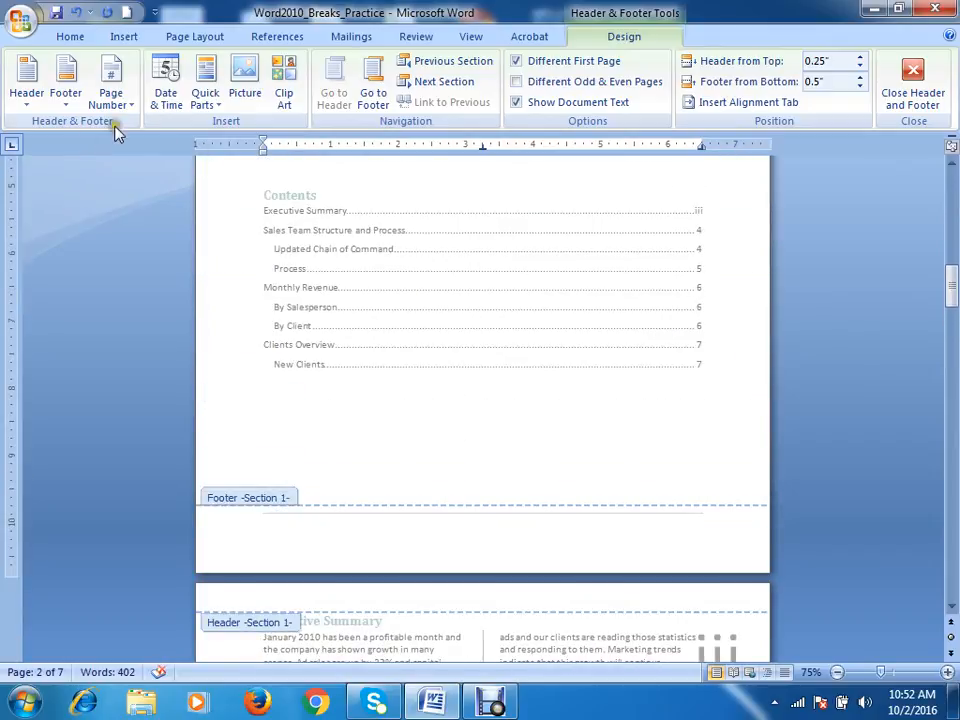
scroll(362, 210, "up", 3)
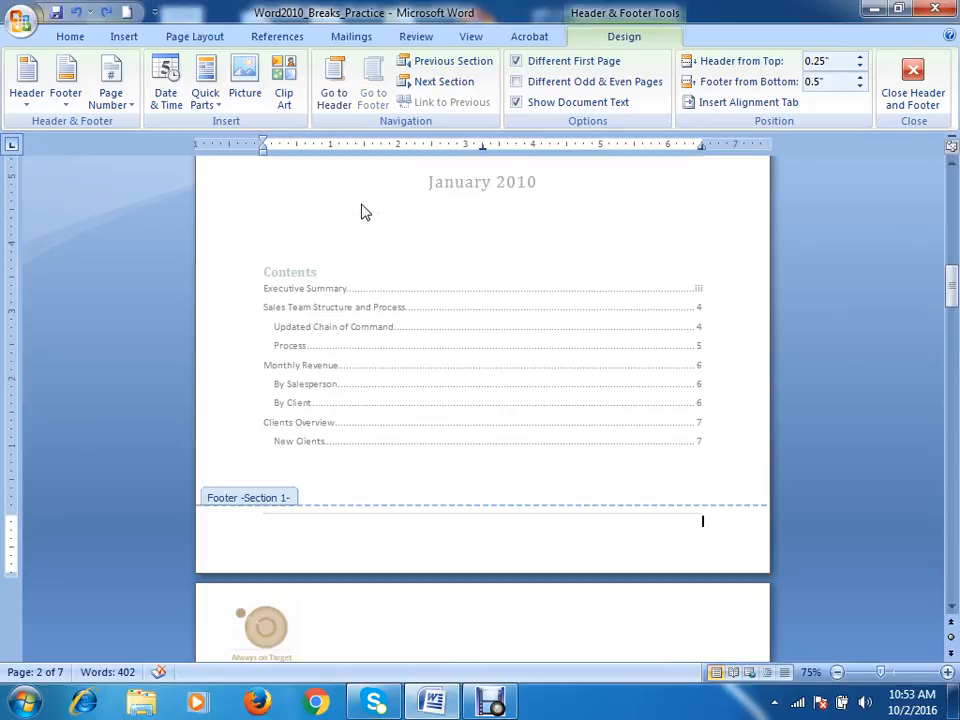
Review the page number placement options, including page margins, without choosing one, and leave header and footer editing
scroll(475, 312, "up", 3)
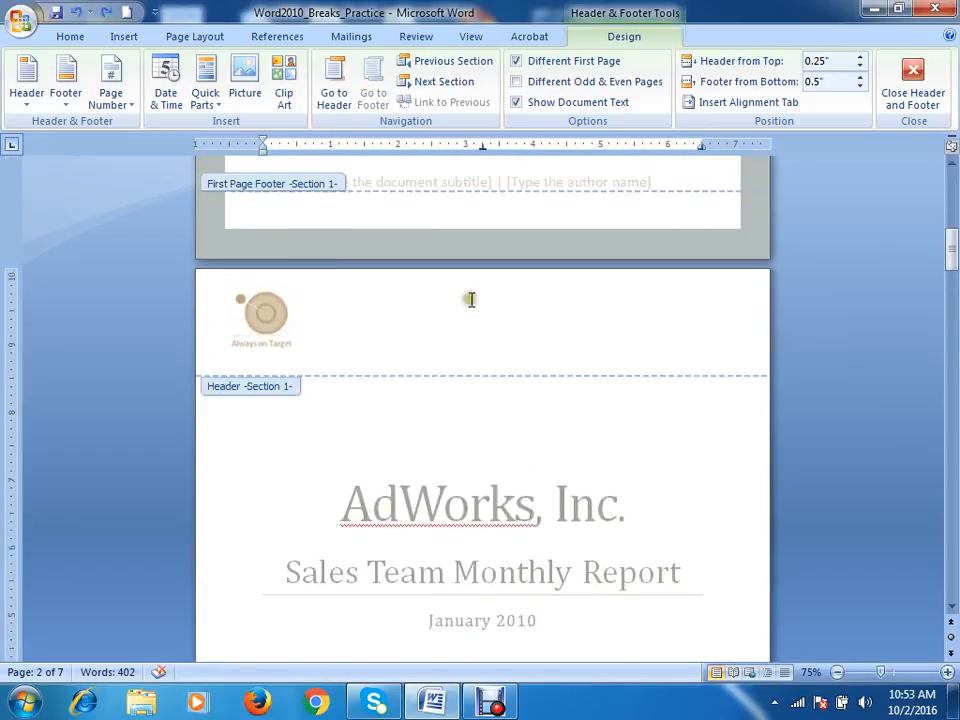
left_click(111, 96)
mouse_move(166, 195)
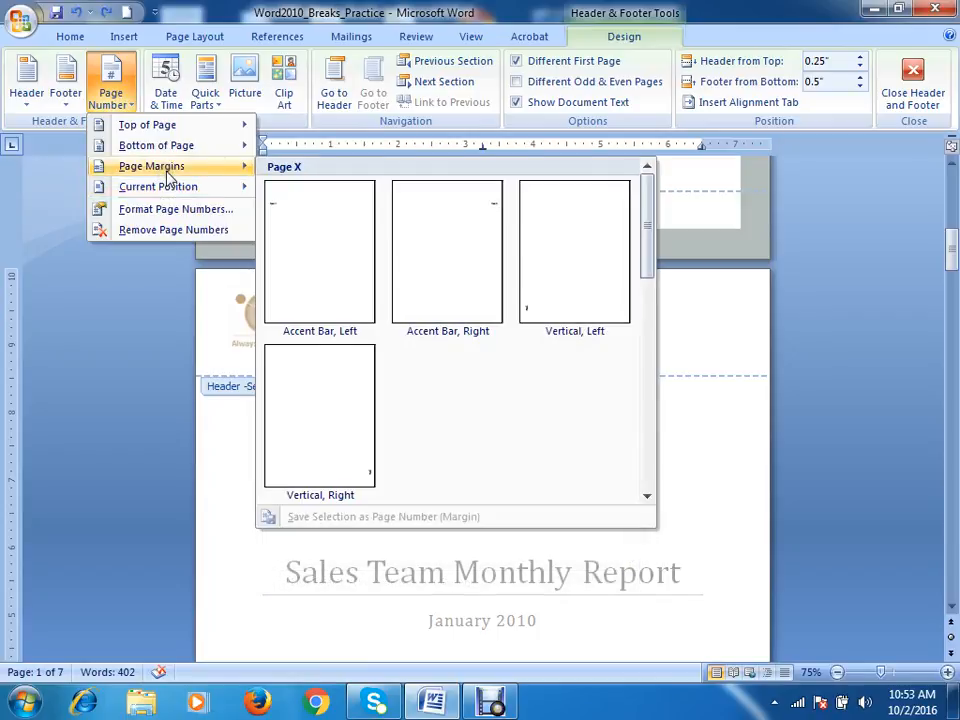
mouse_move(178, 130)
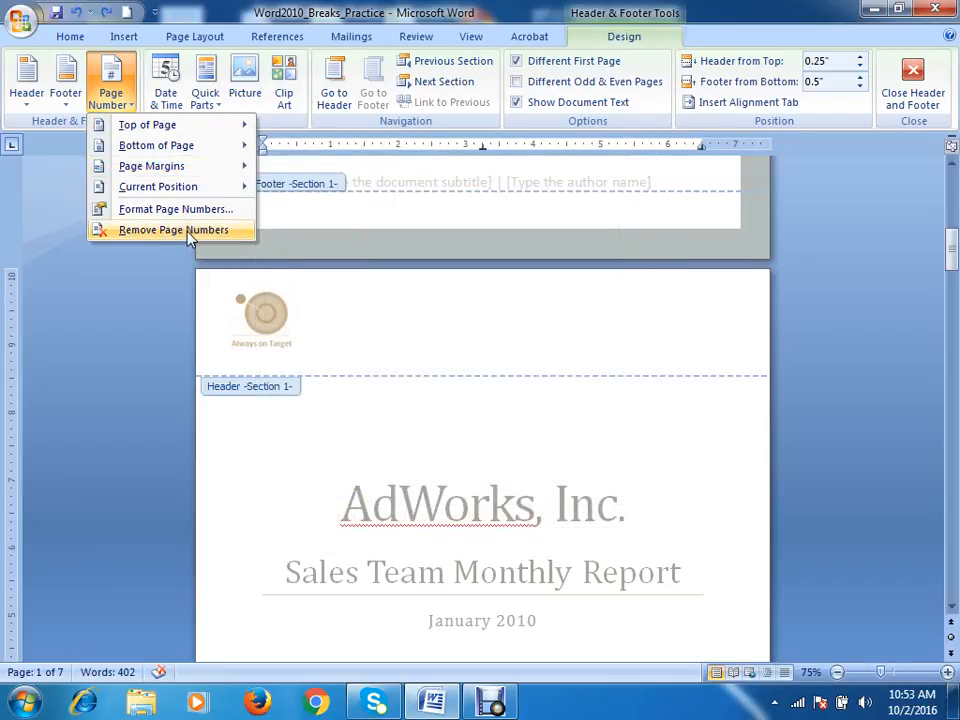
left_click(664, 424)
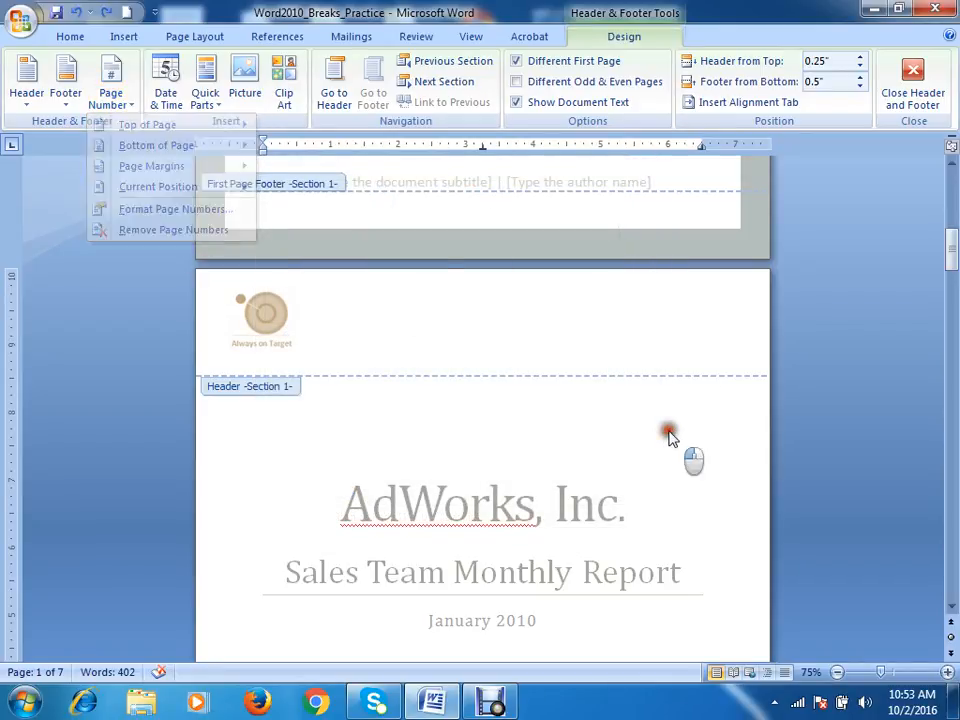
double_click(358, 414)
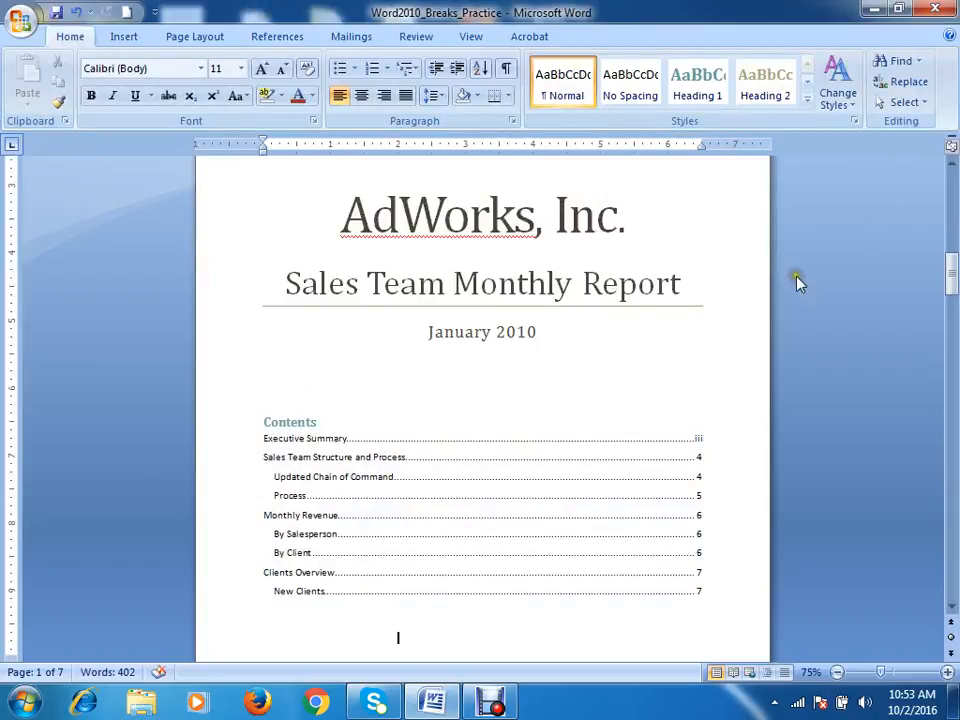
Examine the report's headers, footers and page numbering from the cover page through the Process page
scroll(784, 236, "up", 6)
scroll(778, 239, "up", 2)
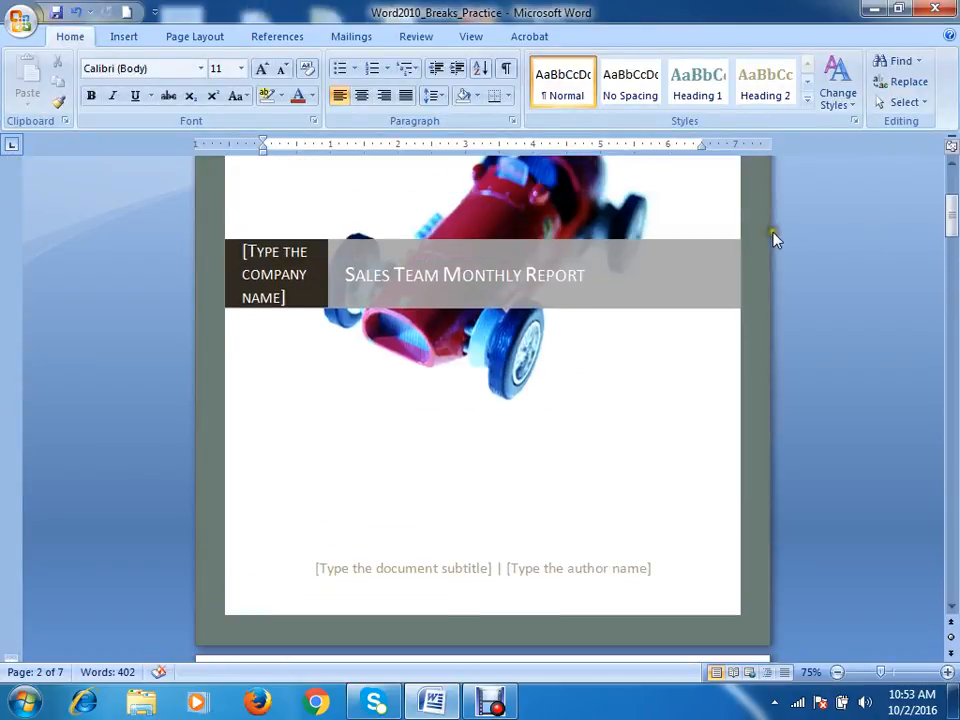
scroll(774, 238, "up", 2)
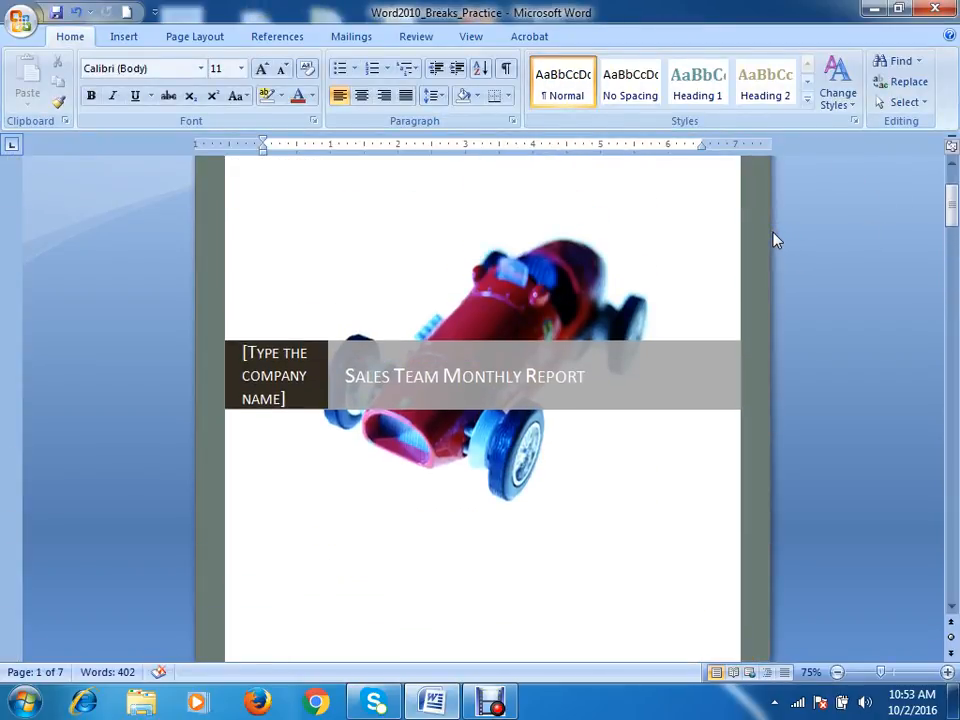
left_click(555, 299)
left_click(840, 302)
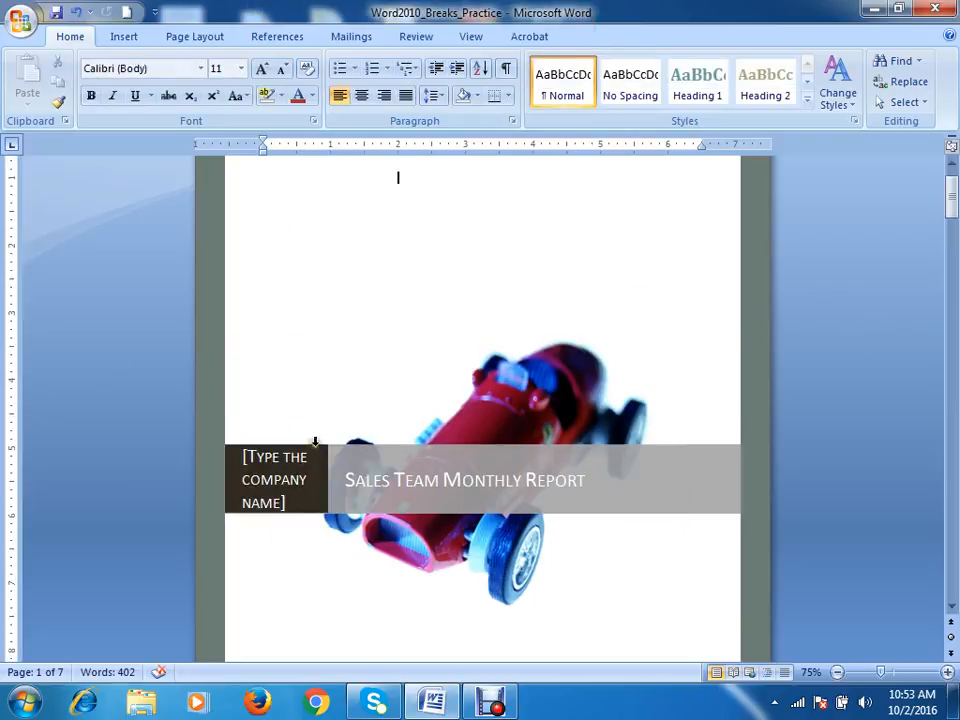
scroll(516, 457, "down", 1)
scroll(515, 457, "down", 15)
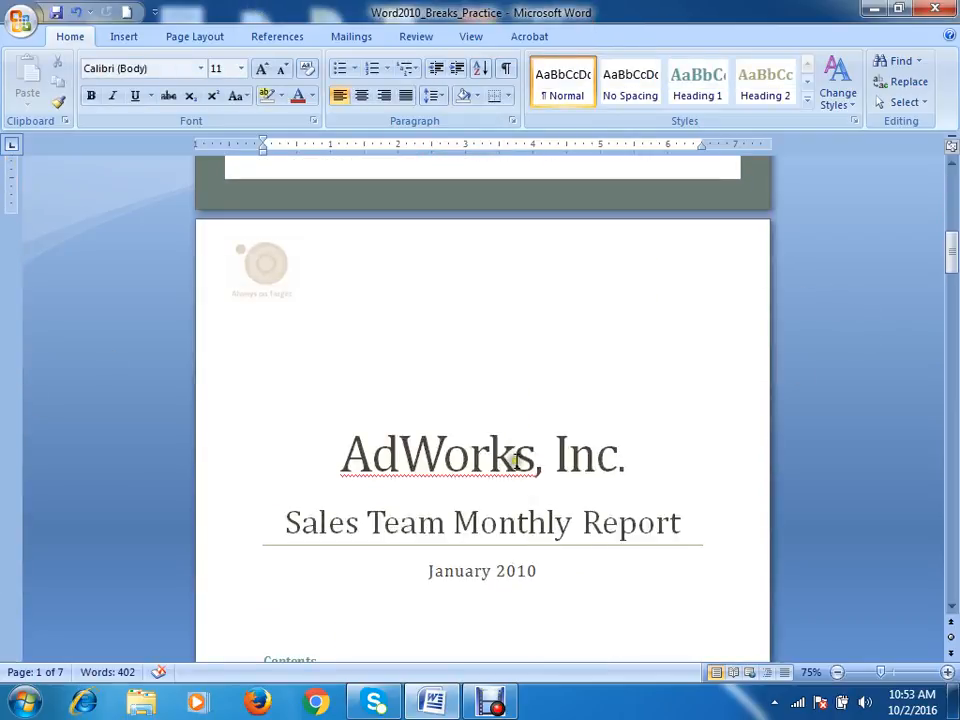
scroll(510, 452, "down", 6)
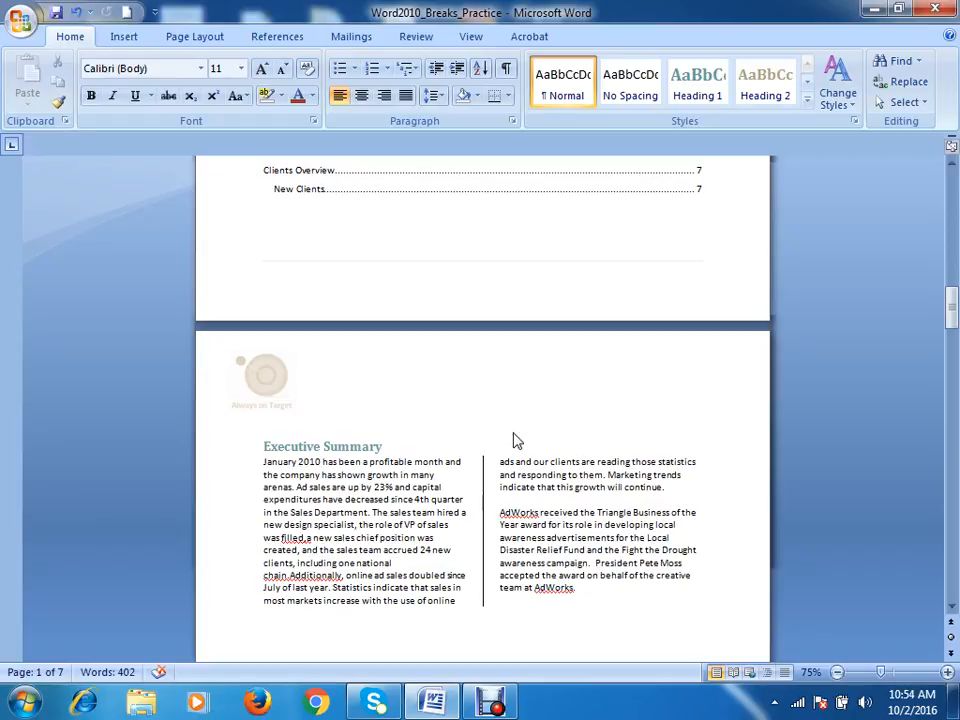
scroll(513, 440, "down", 20)
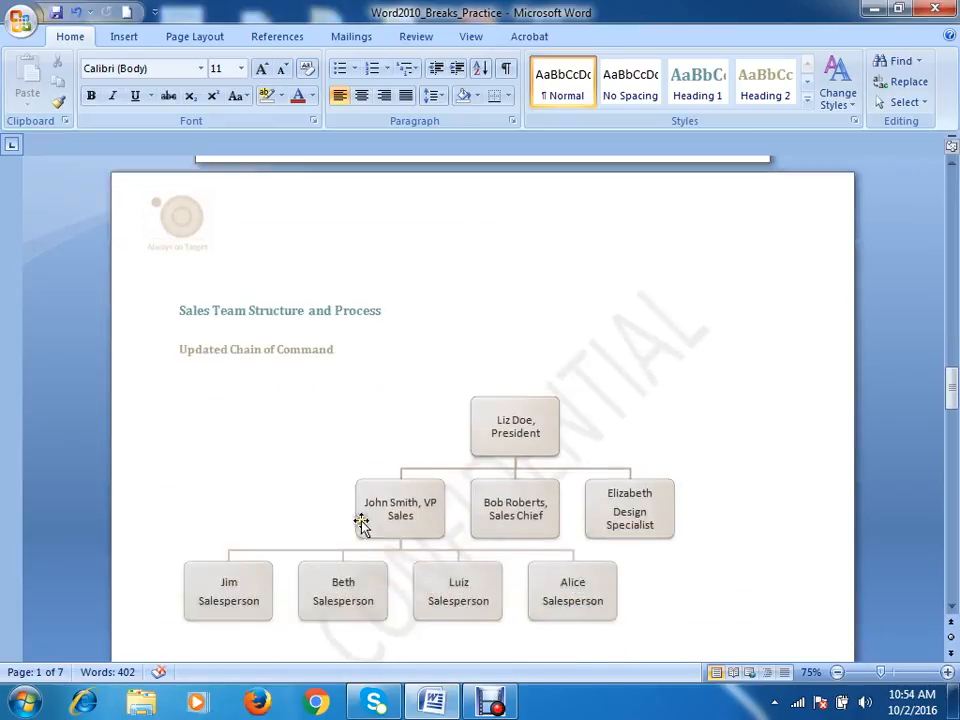
scroll(362, 524, "down", 6)
scroll(362, 524, "up", 5)
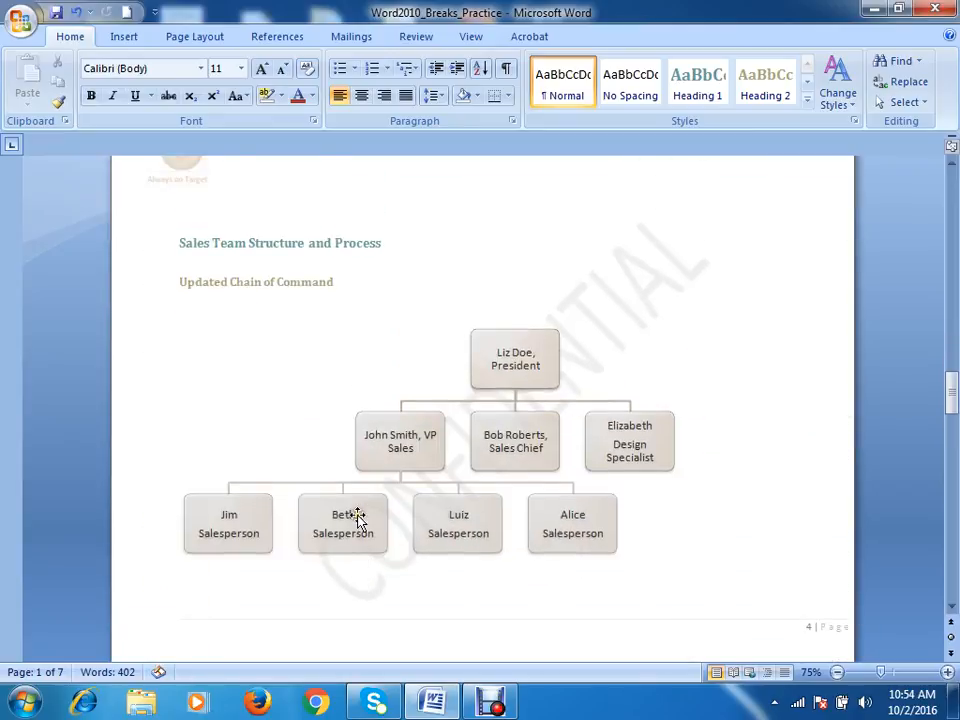
scroll(310, 467, "down", 8)
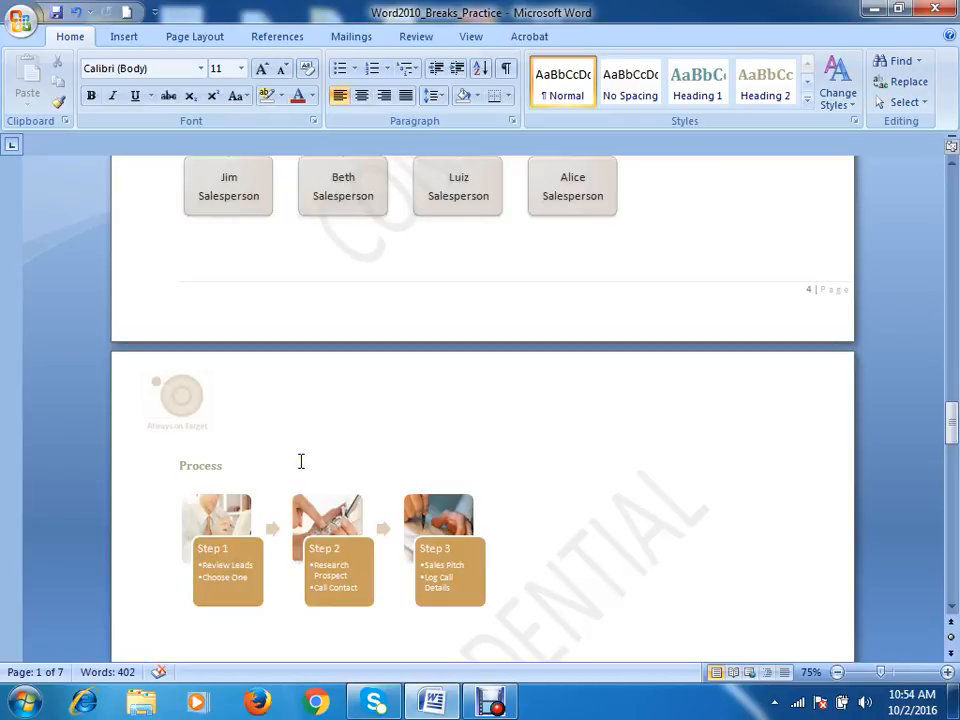
scroll(296, 472, "down", 3)
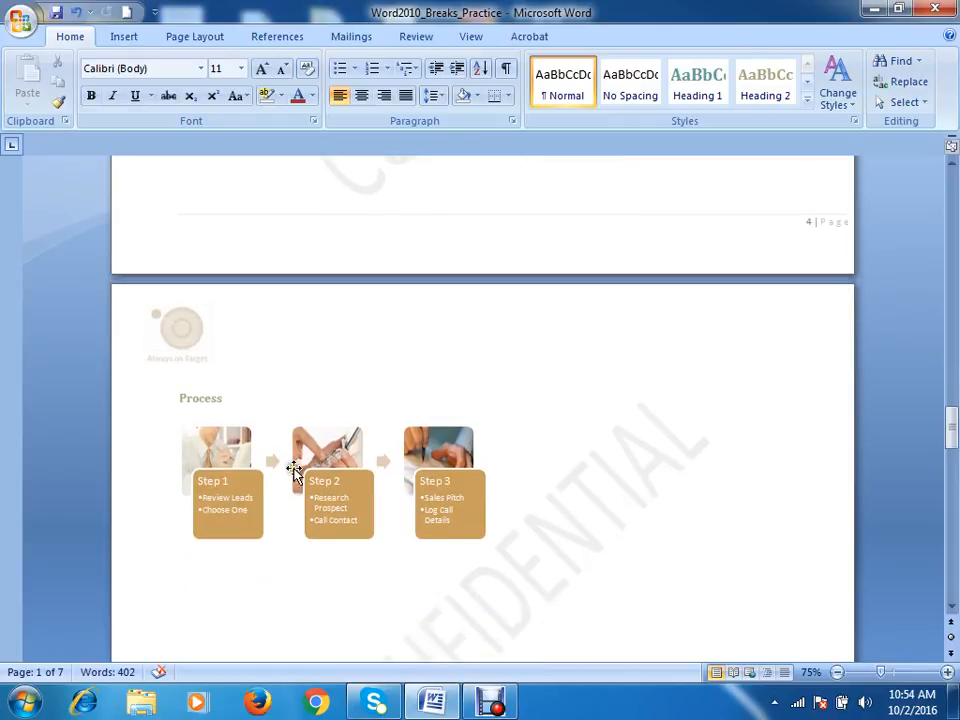
scroll(294, 467, "up", 3)
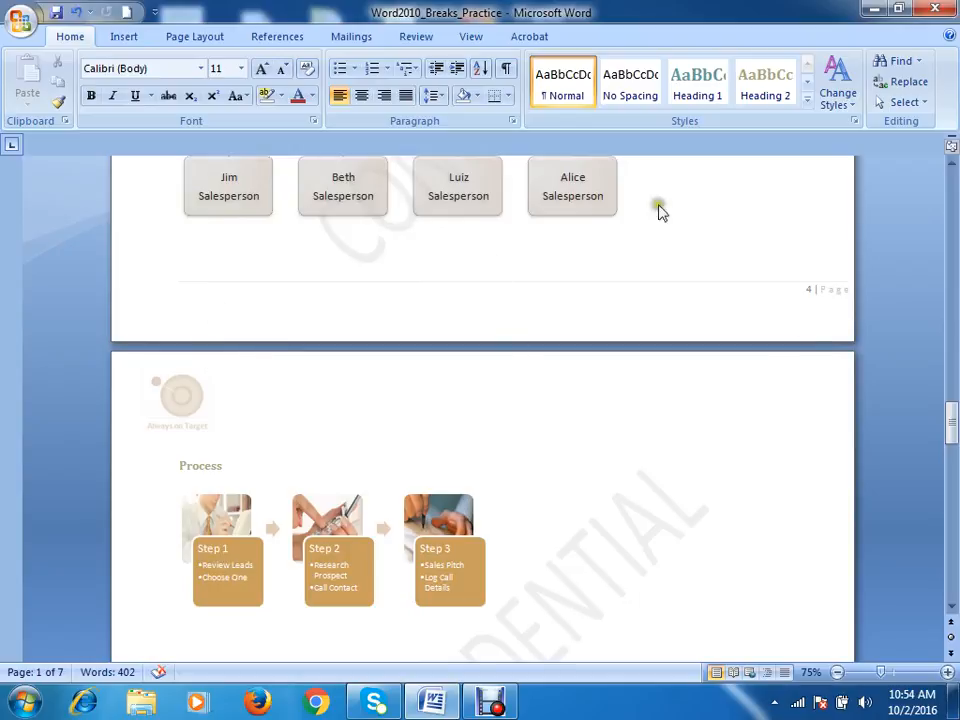
left_click(124, 36)
left_click(192, 38)
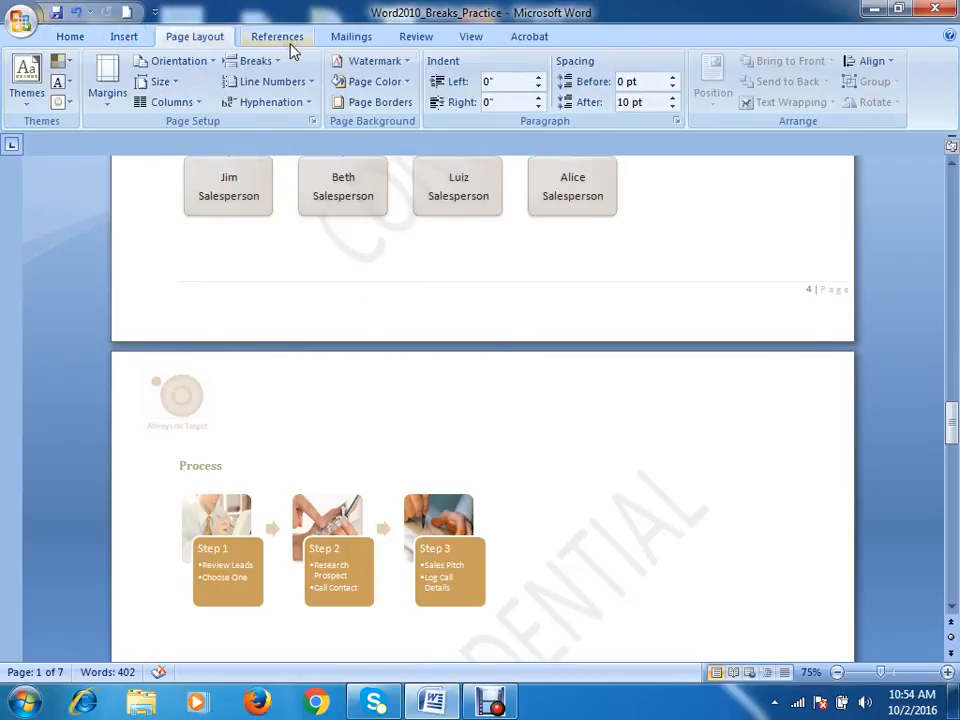
left_click(289, 42)
left_click(352, 42)
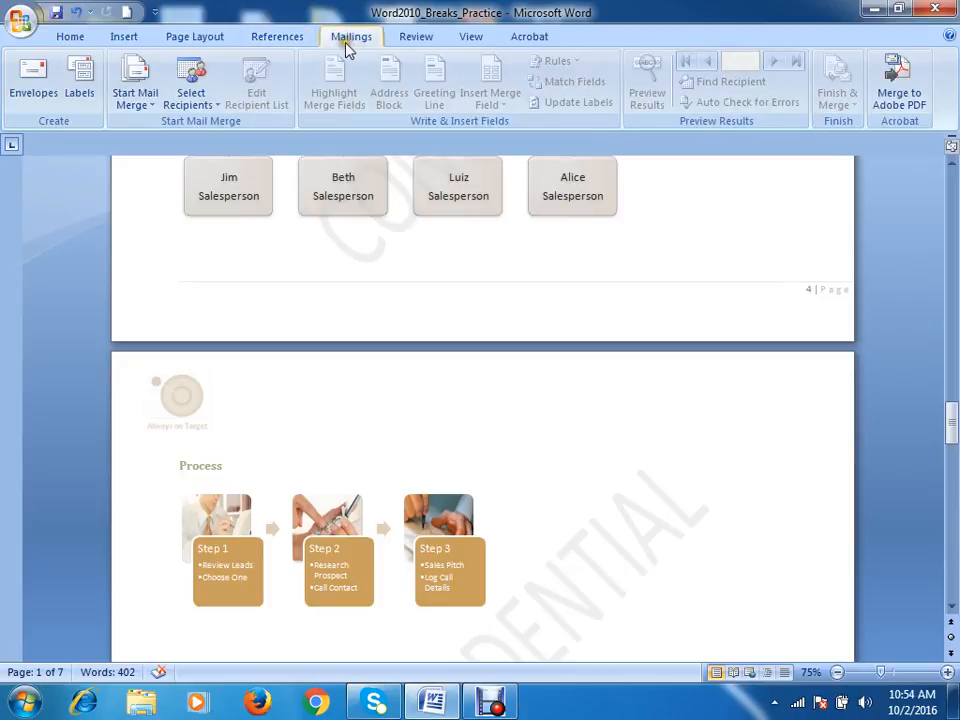
left_click(192, 40)
left_click(266, 38)
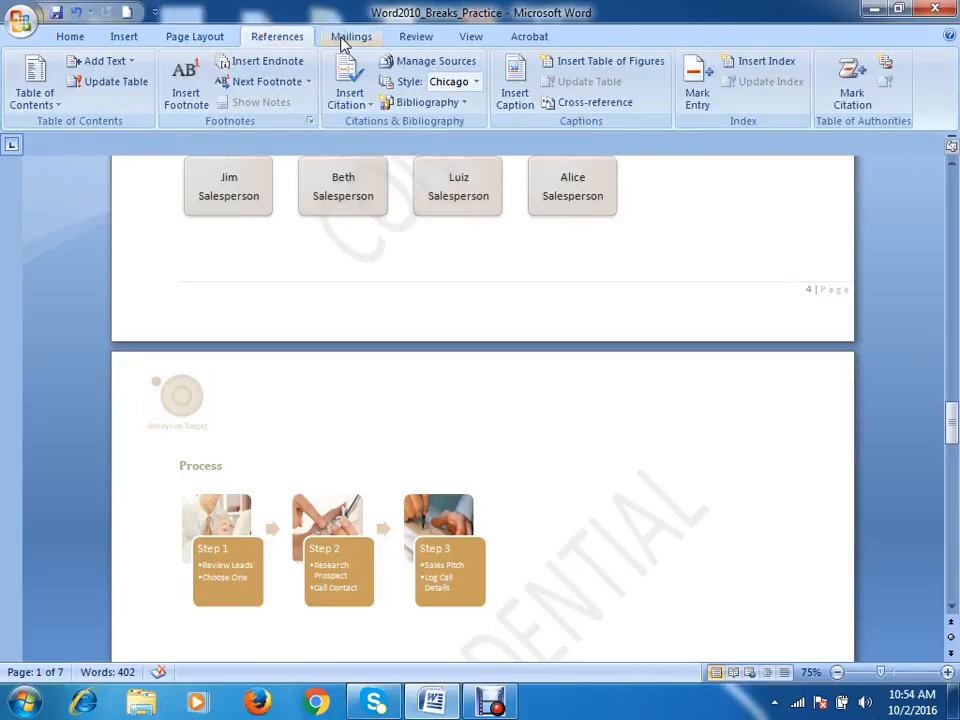
scroll(455, 350, "down", 15)
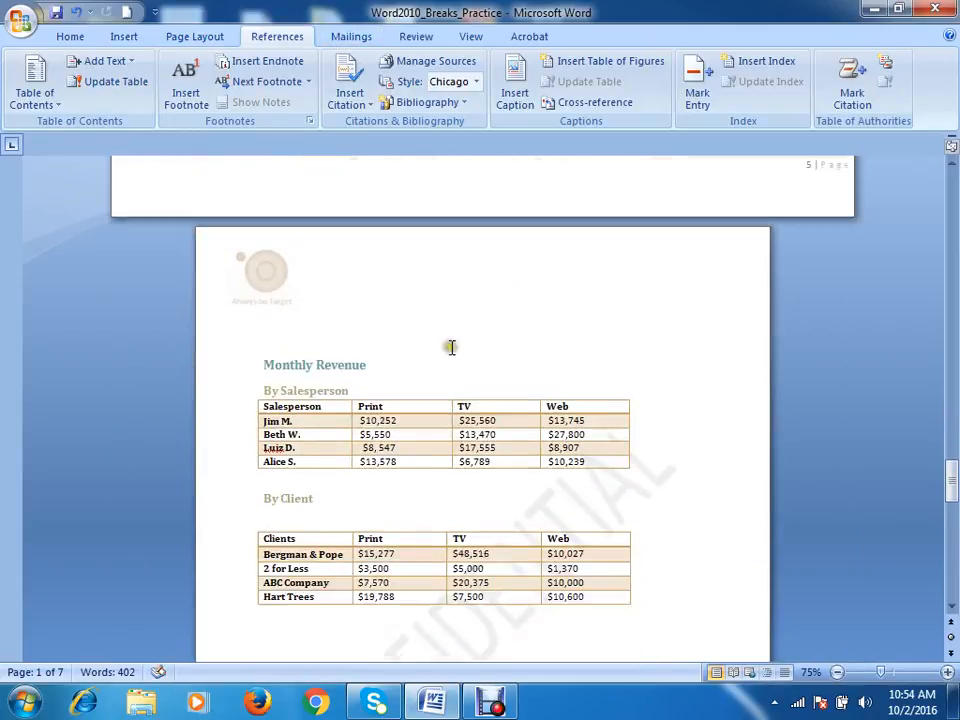
Try adding a footnote after the word "business" at the end of the Clients Overview paragraph, and view its note area
scroll(449, 345, "down", 10)
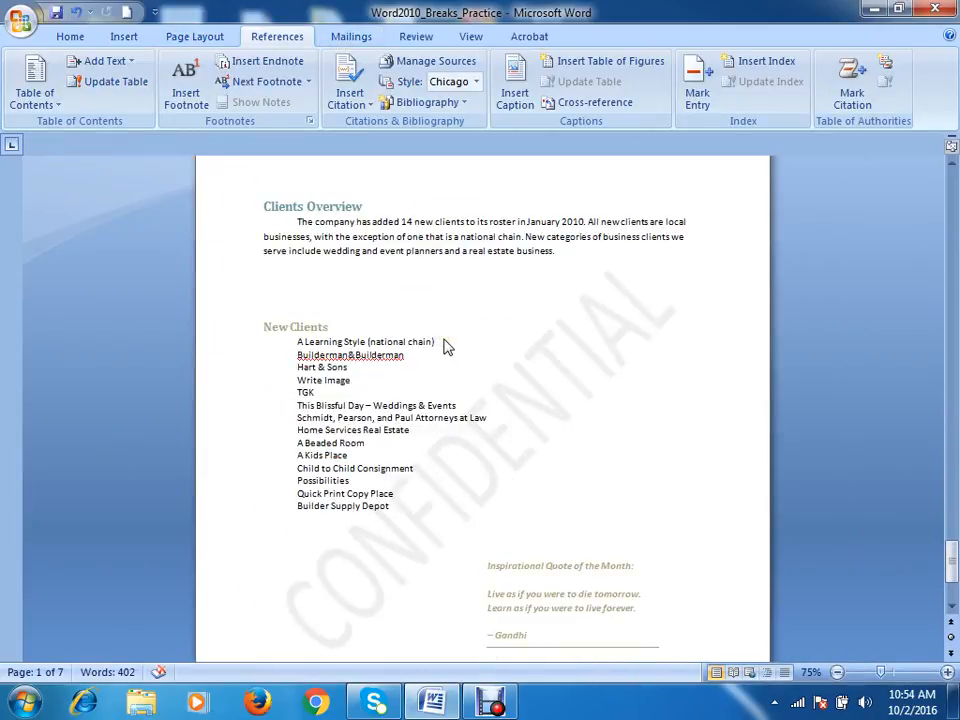
left_click(555, 252)
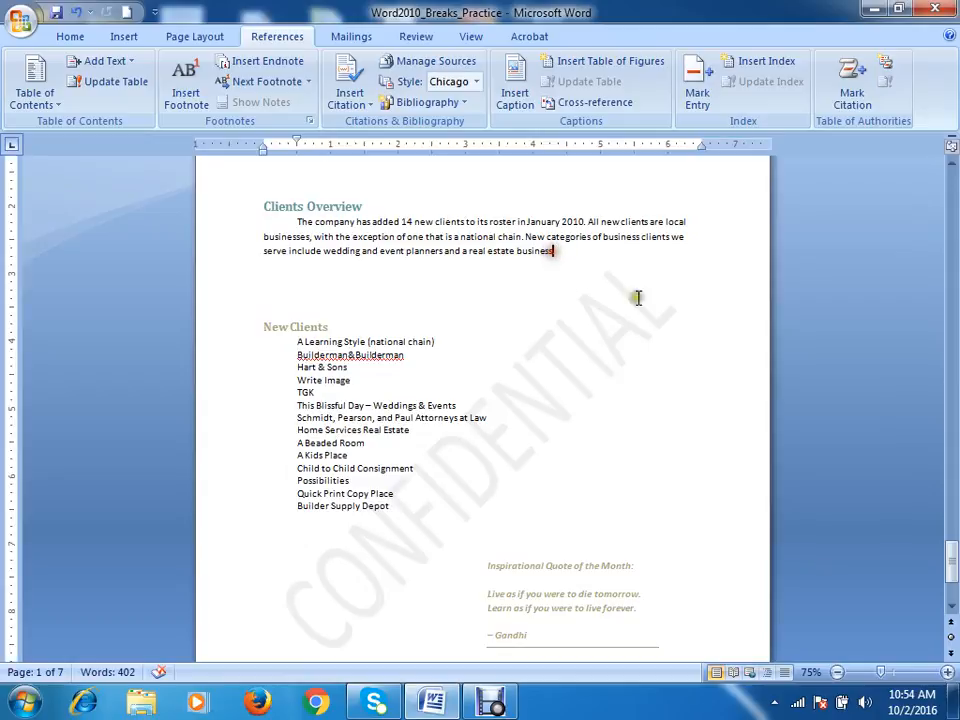
left_click(186, 84)
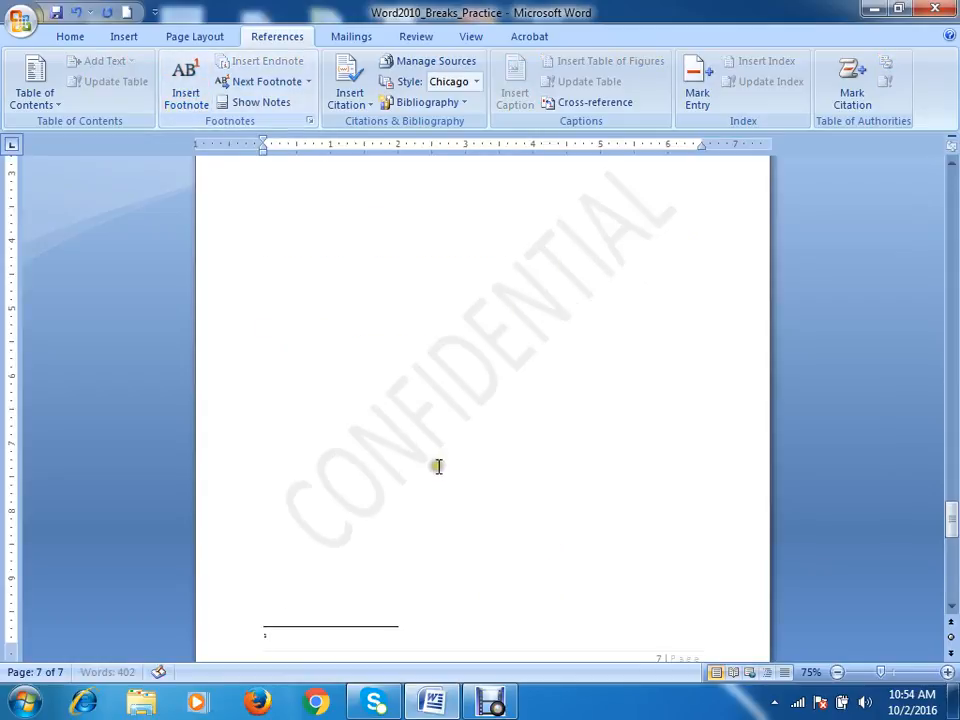
scroll(437, 464, "down", 4)
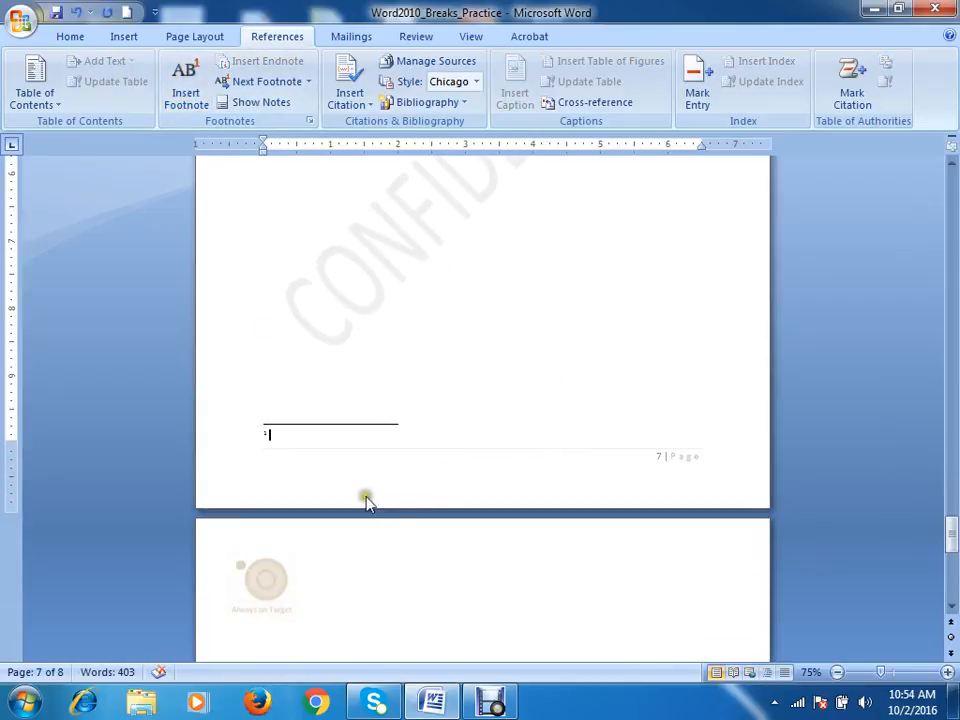
Go from the note to its reference mark in the Clients Overview paragraph, check the note area, and remove the footnote
left_click(279, 109)
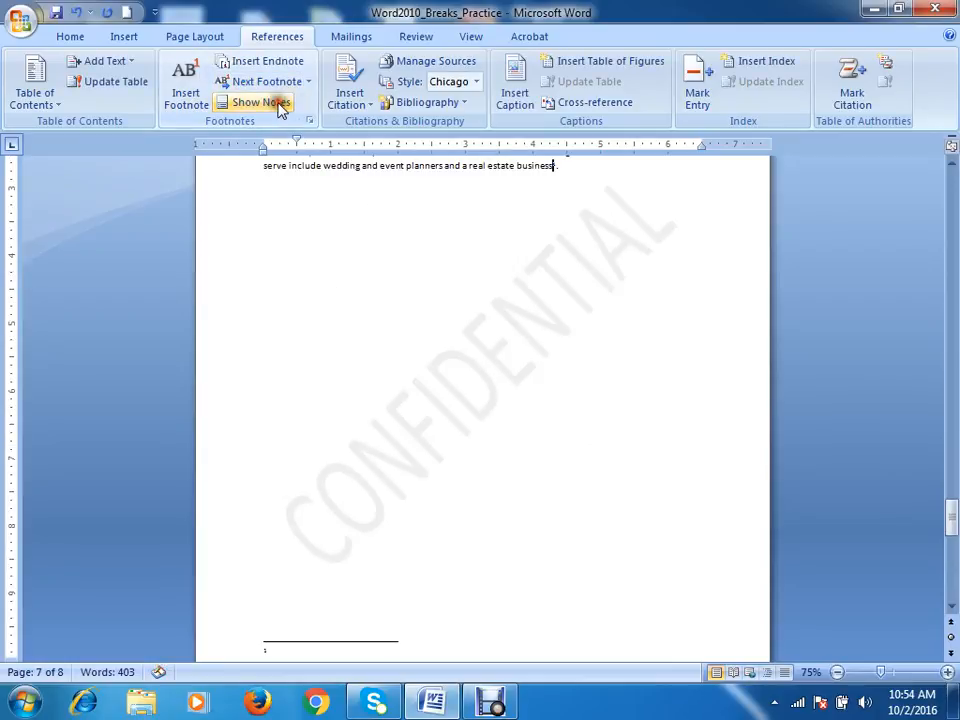
scroll(514, 350, "up", 3)
scroll(514, 350, "down", 4)
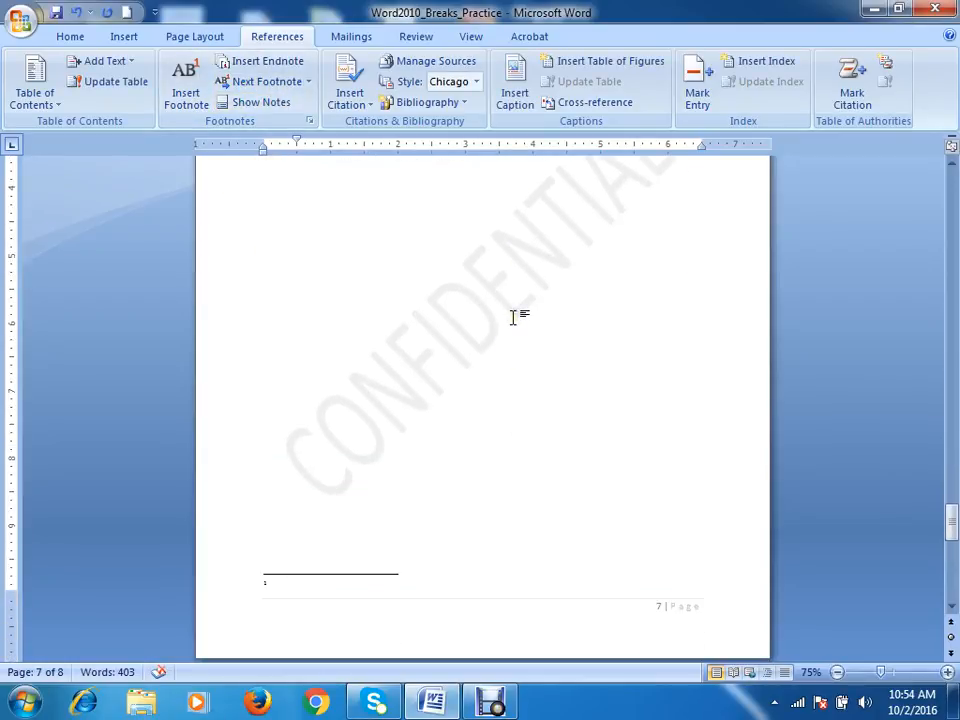
key("Delete")
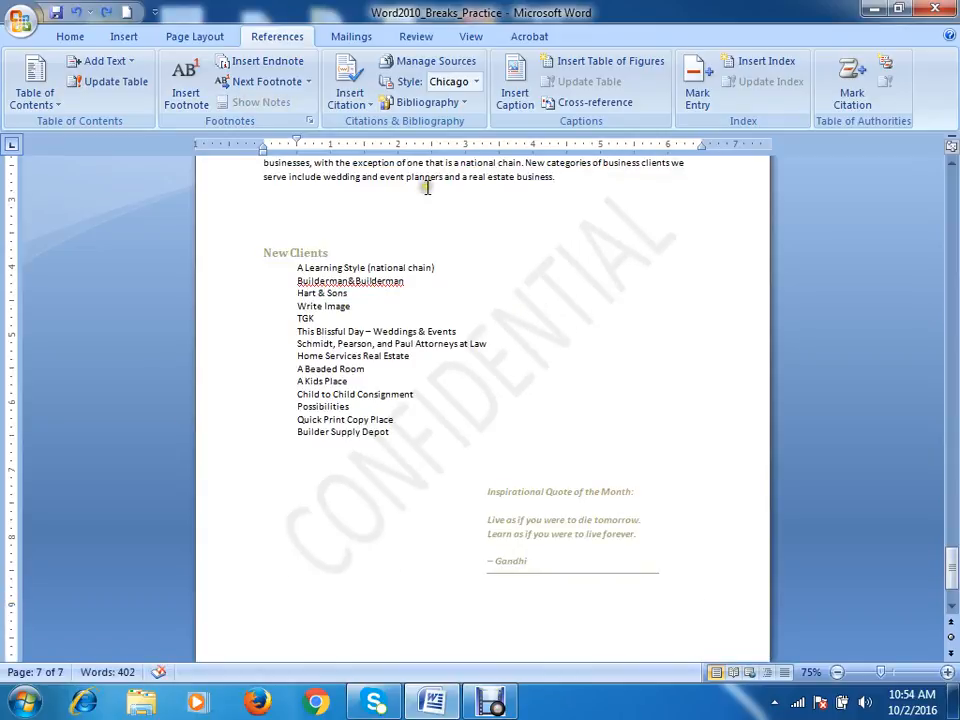
Review the citation insertion options without choosing one, and place the cursor after the Gandhi quote attribution
left_click(350, 97)
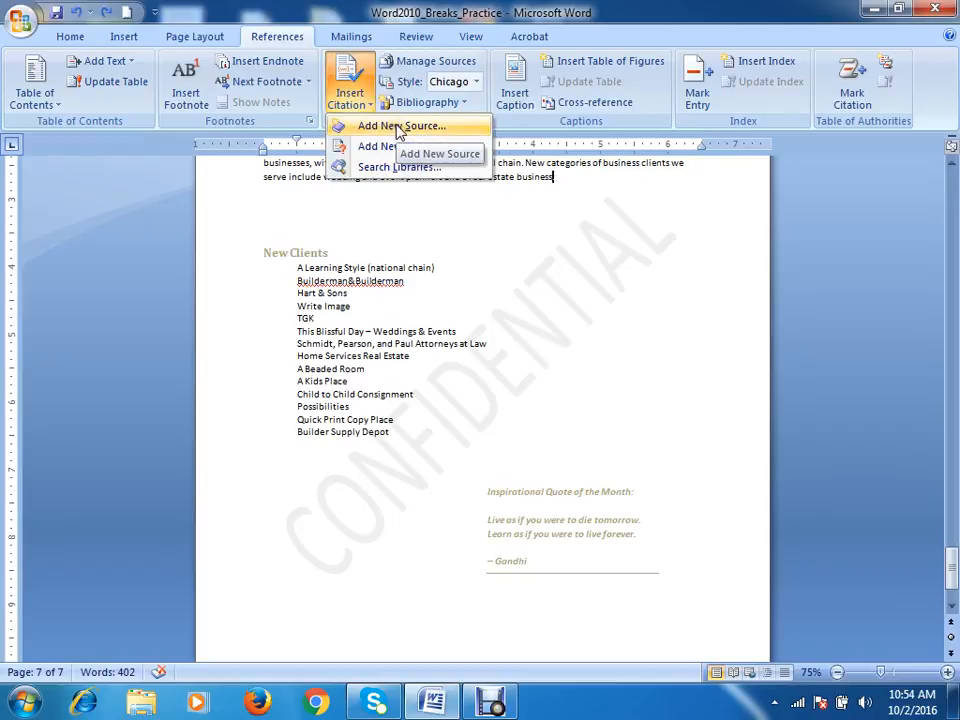
scroll(553, 296, "down", 3)
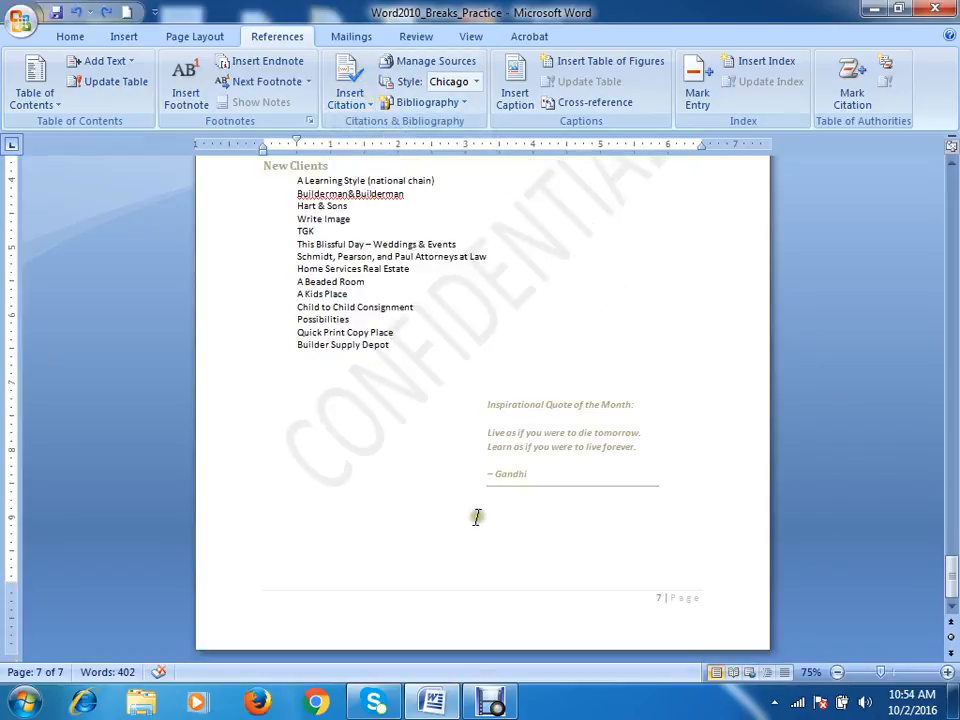
left_click(592, 474)
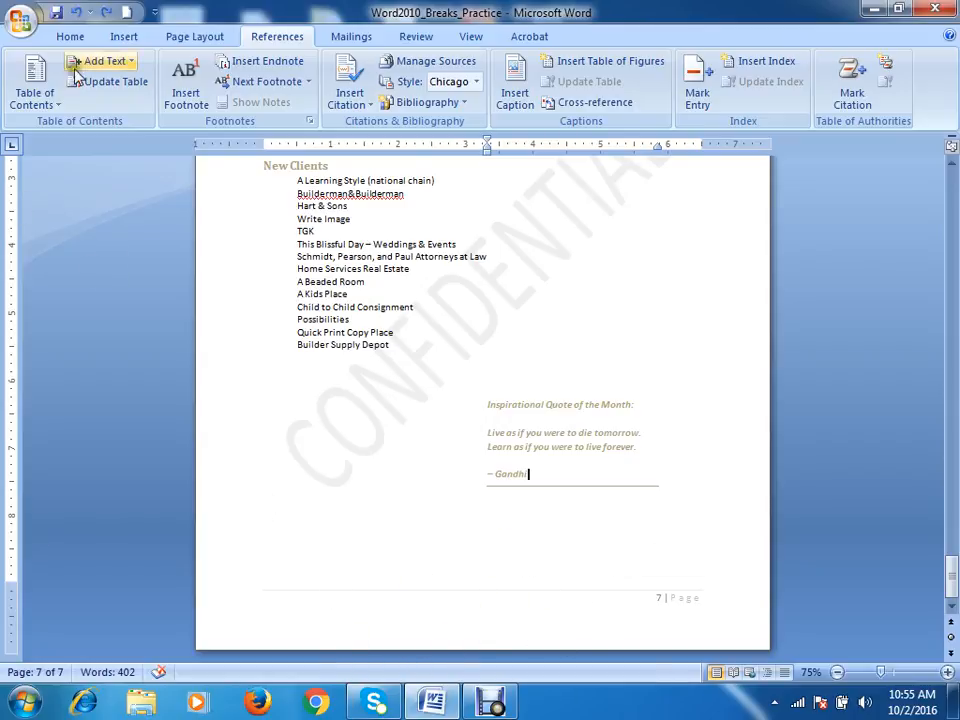
Create a new blank document
left_click(60, 36)
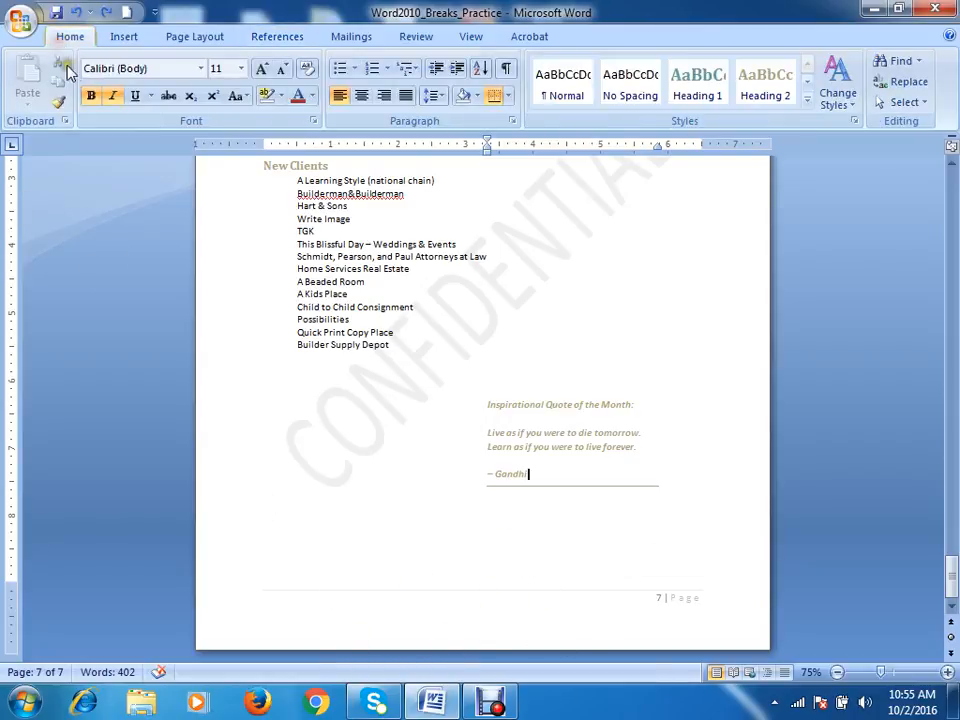
left_click(20, 19)
left_click(62, 66)
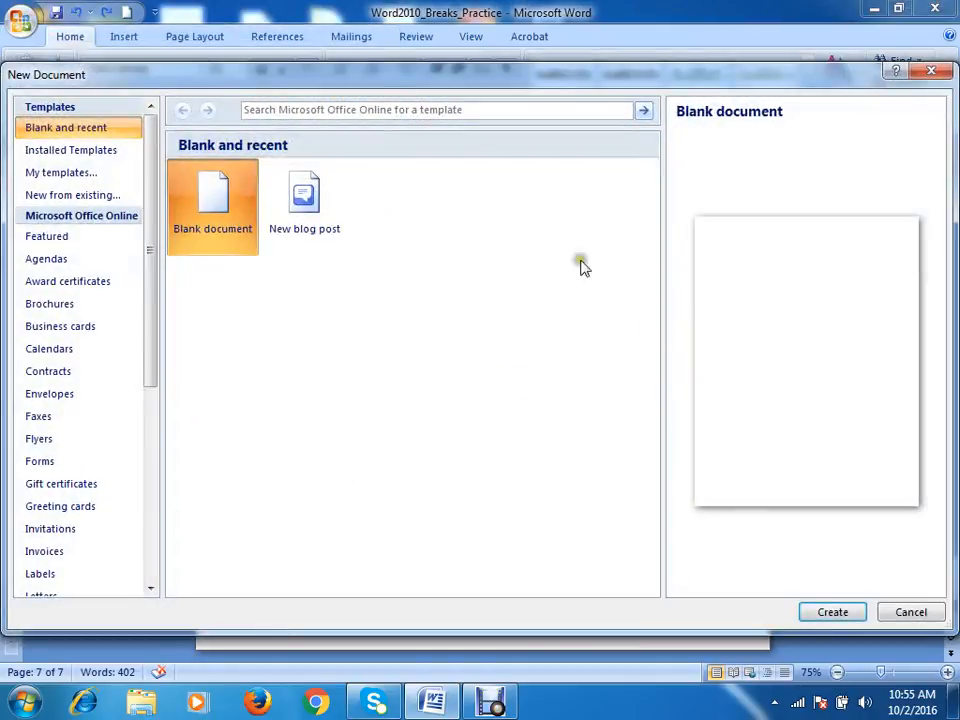
double_click(233, 206)
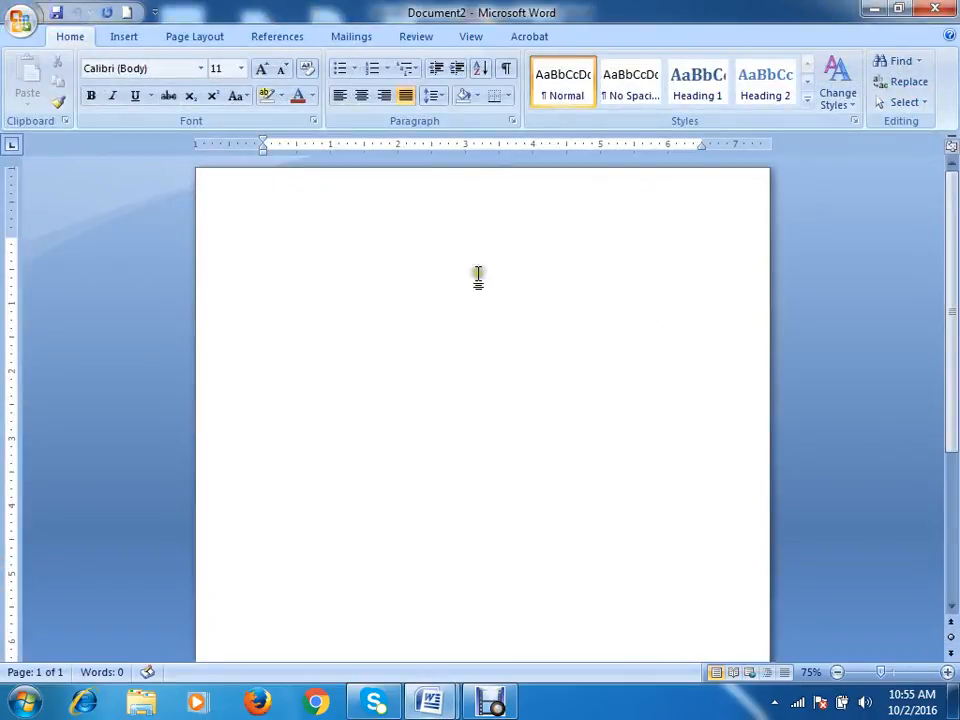
Start a new Book source for a citation in the blank document, with ABC as the author
left_click(122, 38)
left_click(180, 36)
left_click(265, 36)
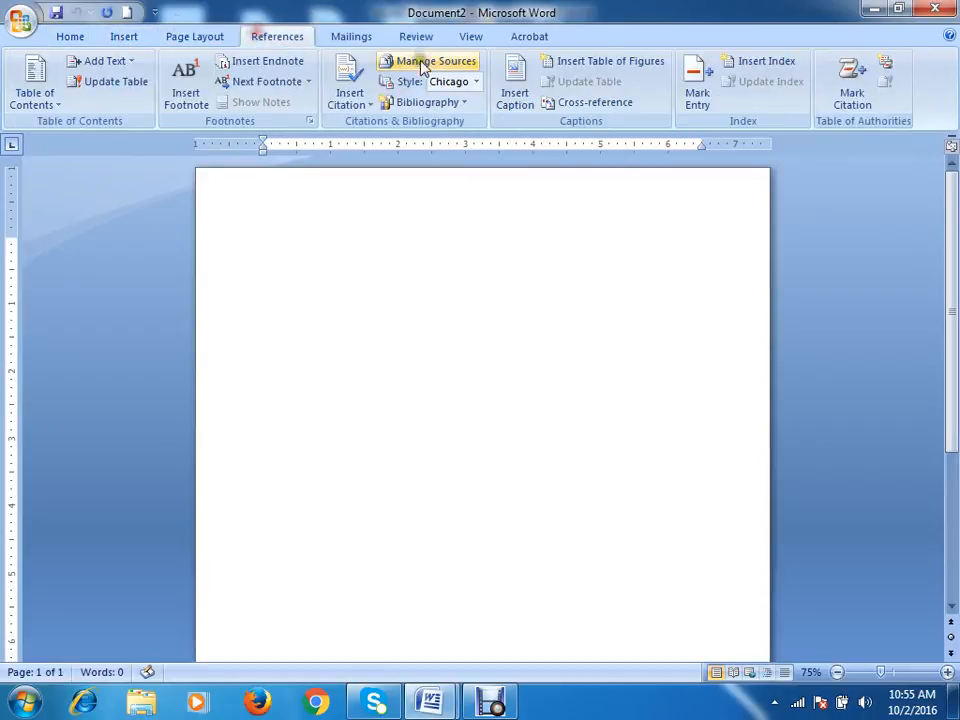
left_click(348, 95)
left_click(402, 126)
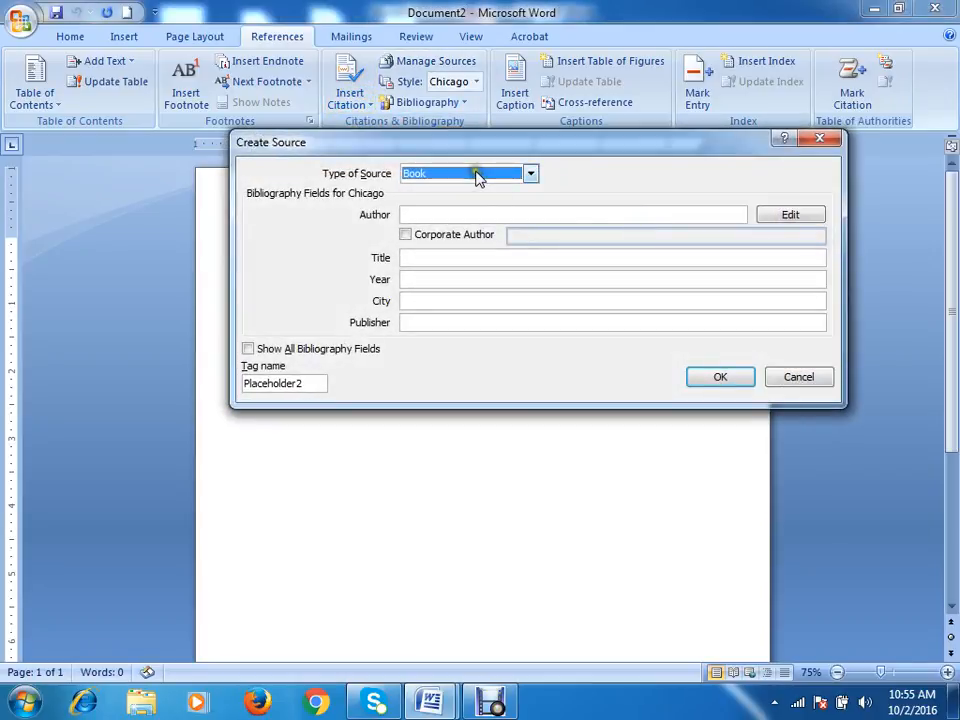
left_click(454, 214)
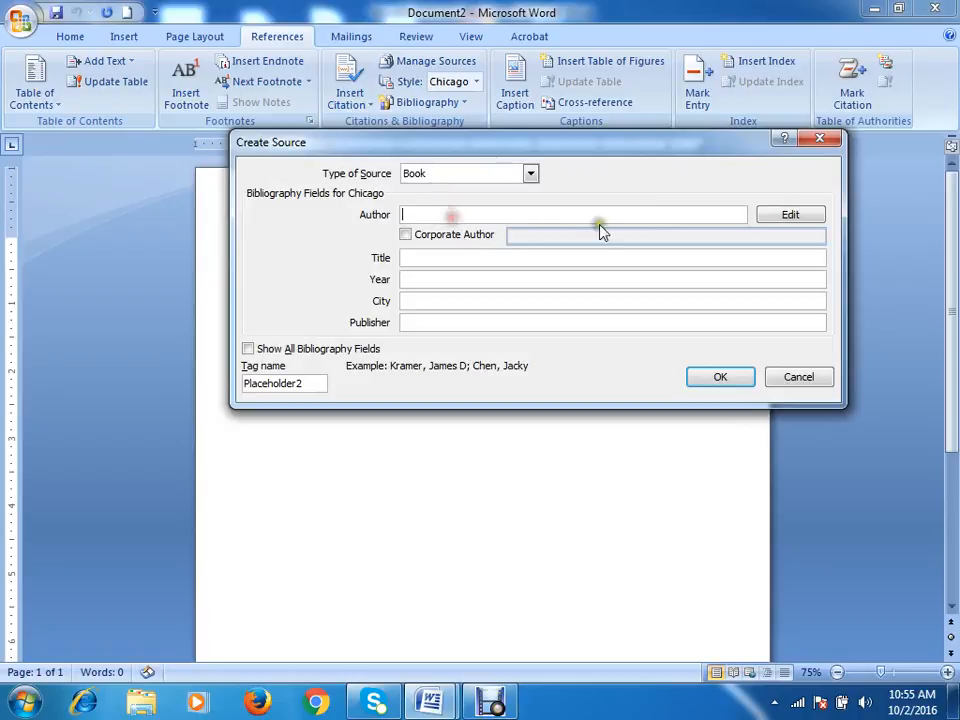
type("A")
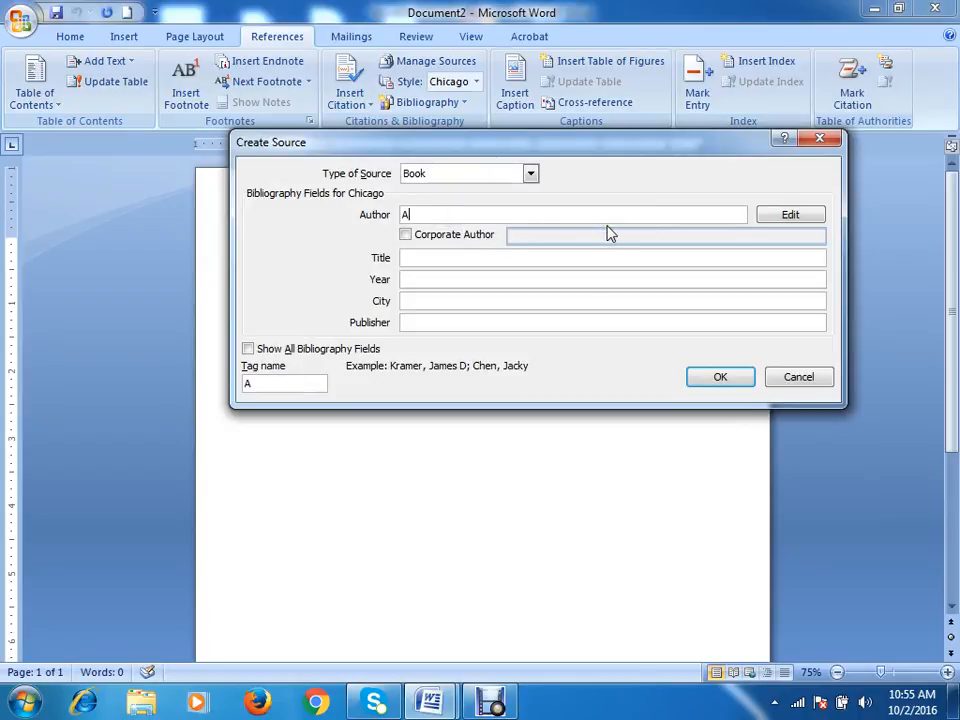
type("BC")
Complete the source with title XYX, year 2012, city NY and publisher MGH, and insert its citation
left_click(470, 265)
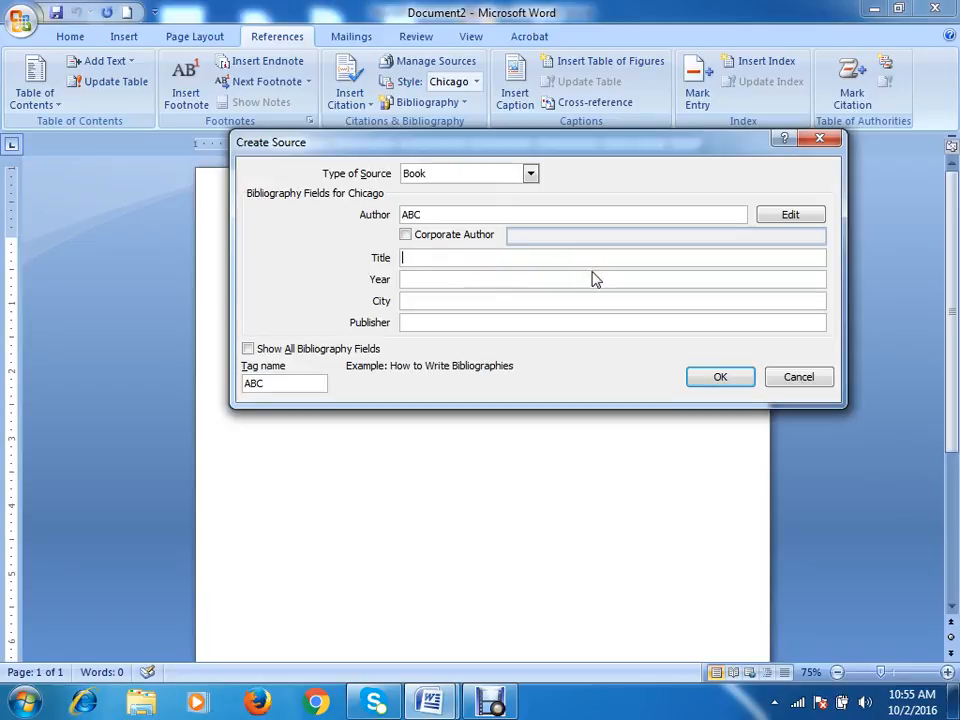
type("XYX")
left_click(474, 281)
type("2")
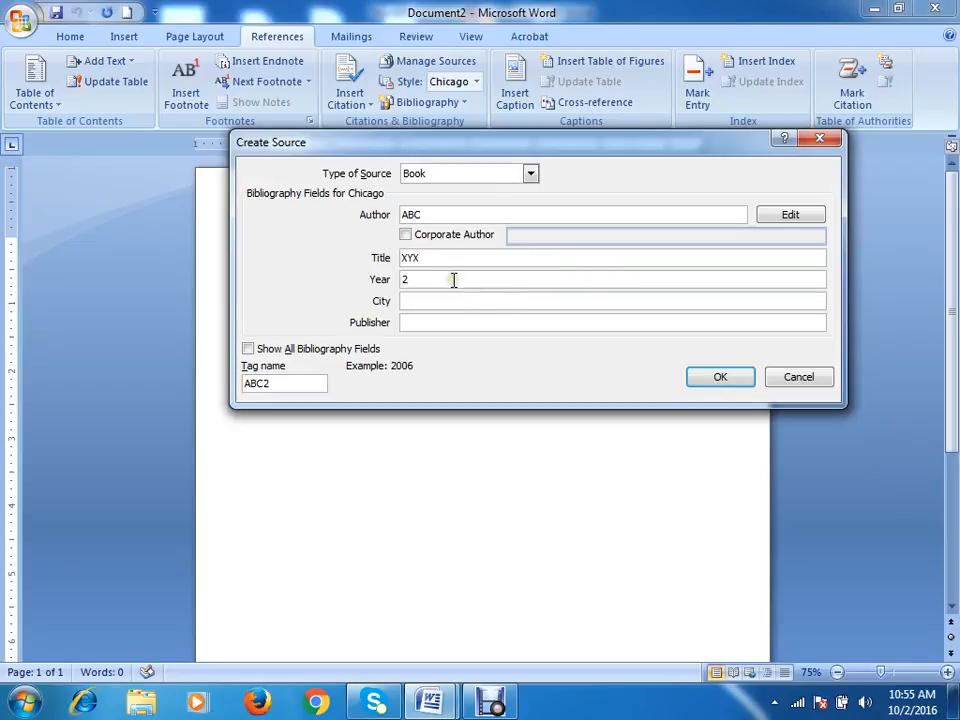
type("012")
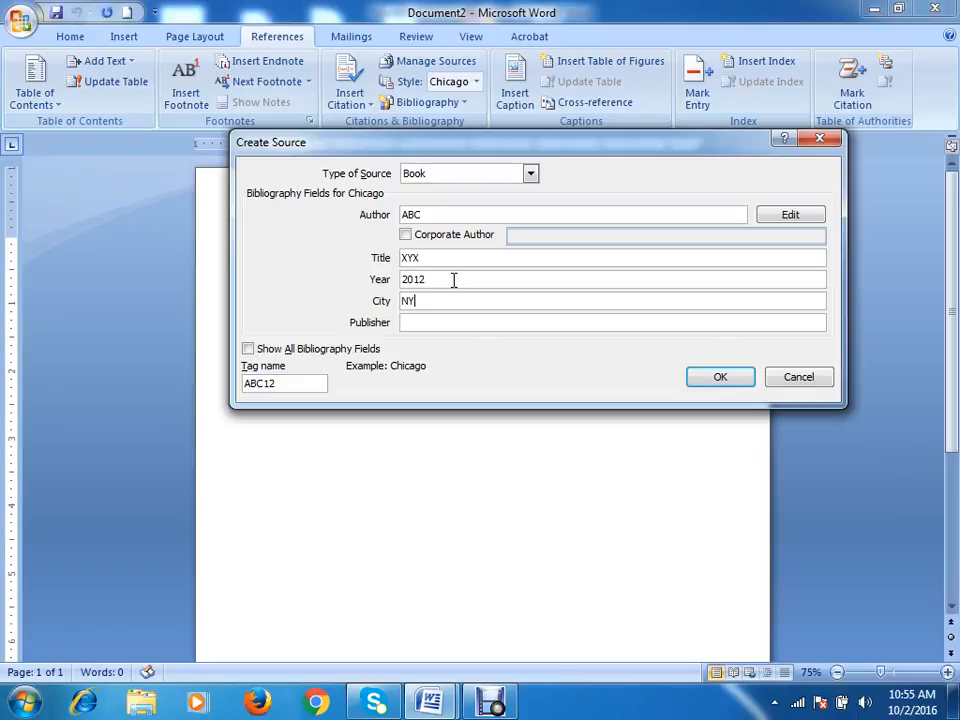
key("Tab")
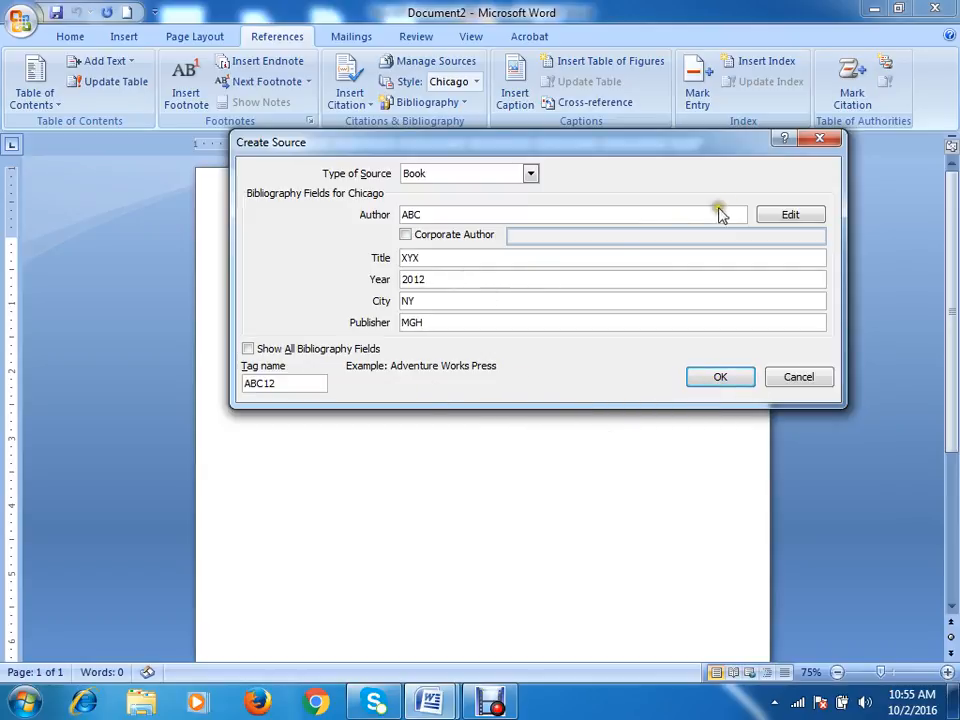
left_click(733, 375)
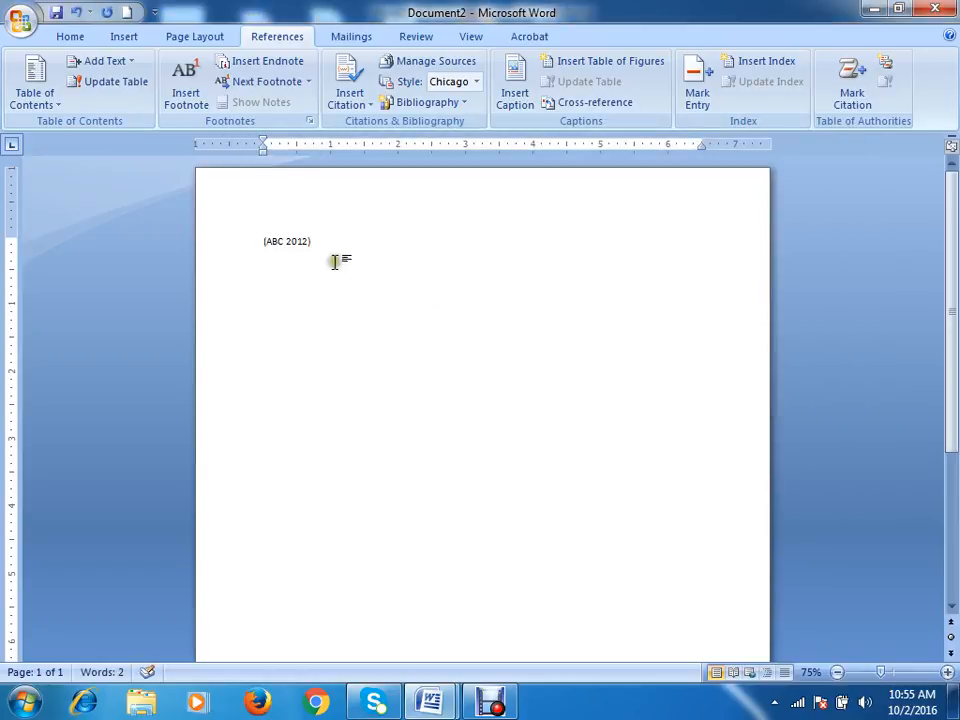
Select the inserted citation and change the citation style to APA
left_click(259, 241)
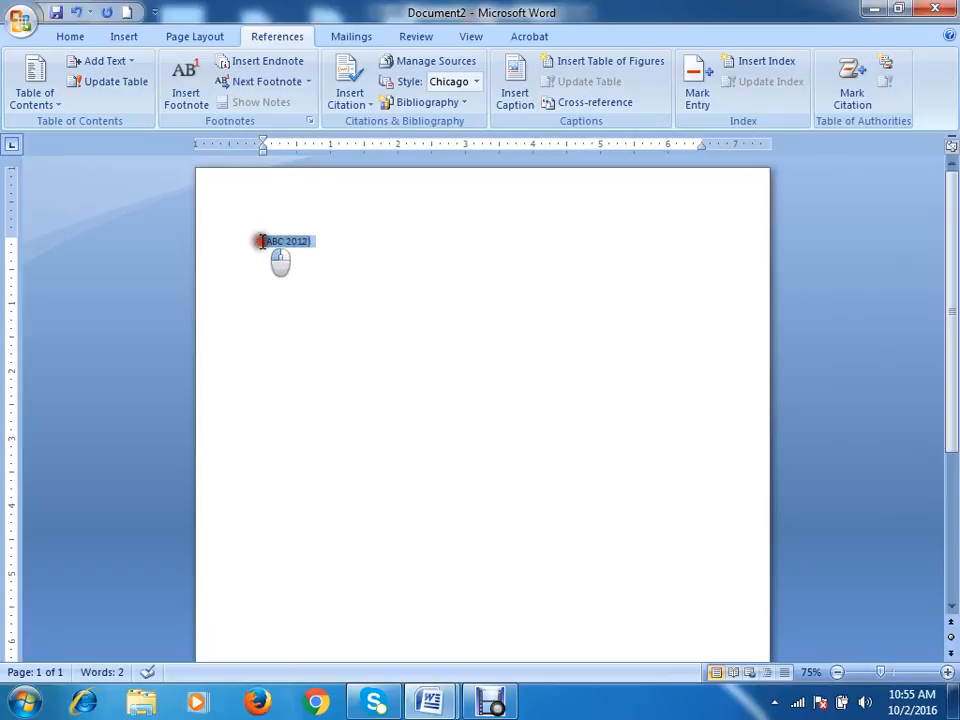
left_click(476, 82)
left_click(441, 102)
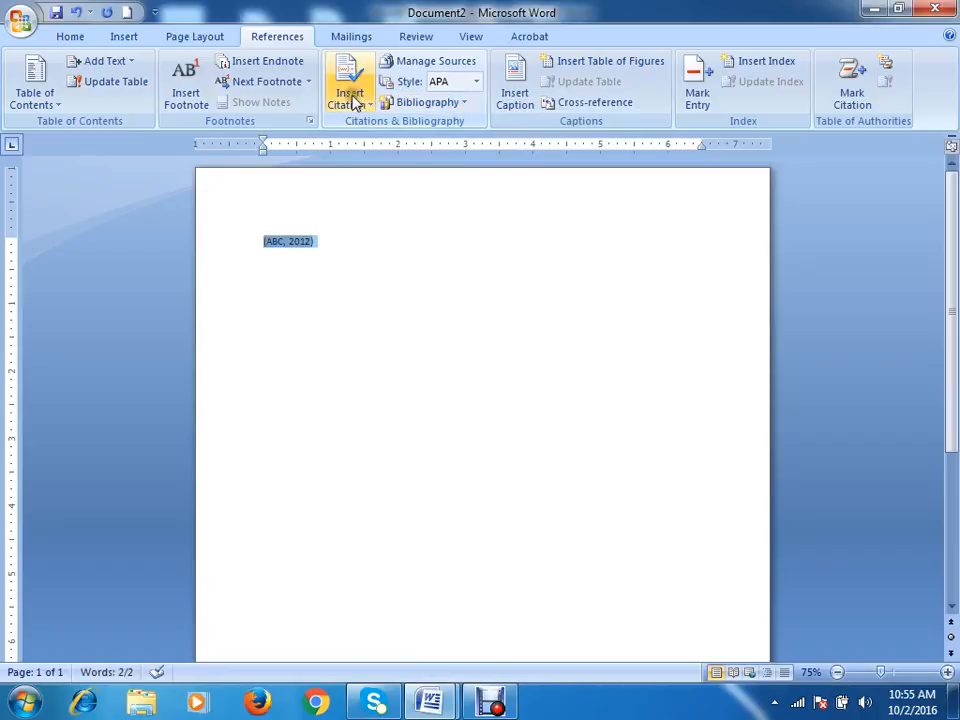
Try converting the ABC citation to static text, and undo the conversion
left_click(296, 294)
left_click(321, 242)
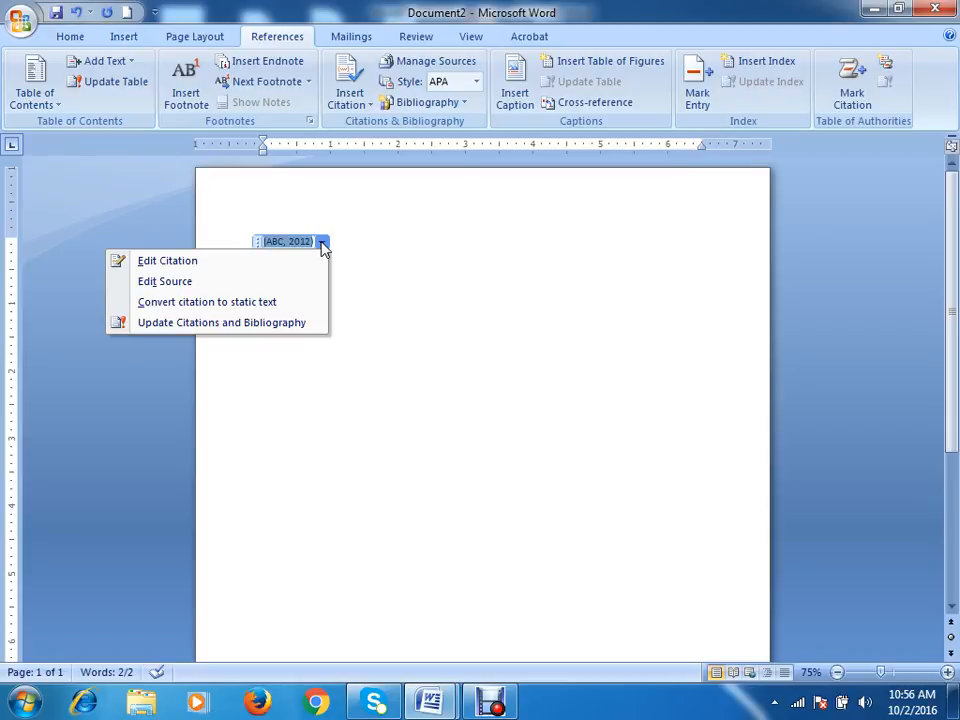
left_click(277, 302)
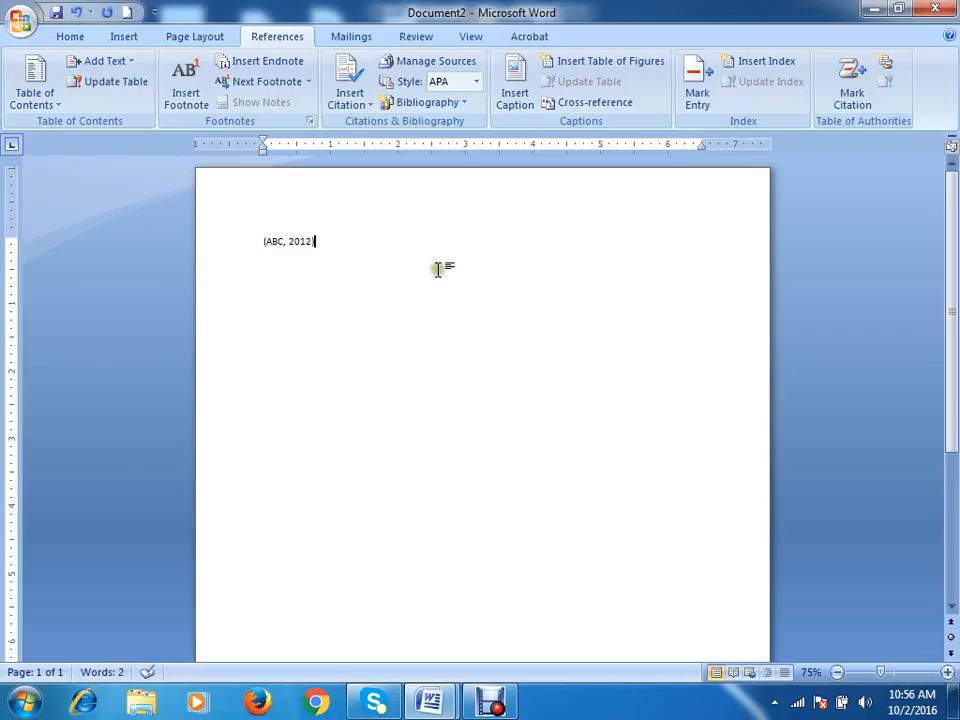
key("ctrl+z")
Replace the selected citation with the built-in Bibliography design, and highlight its ABC entry
left_click(395, 259)
left_click_drag(333, 238, 271, 239)
left_click(430, 102)
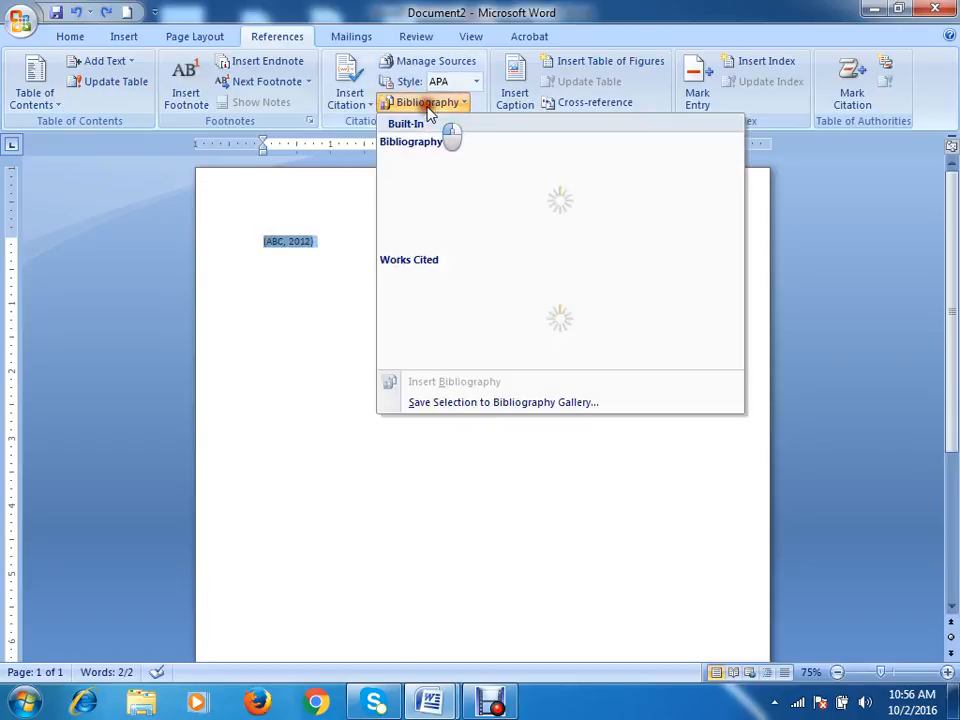
left_click(456, 193)
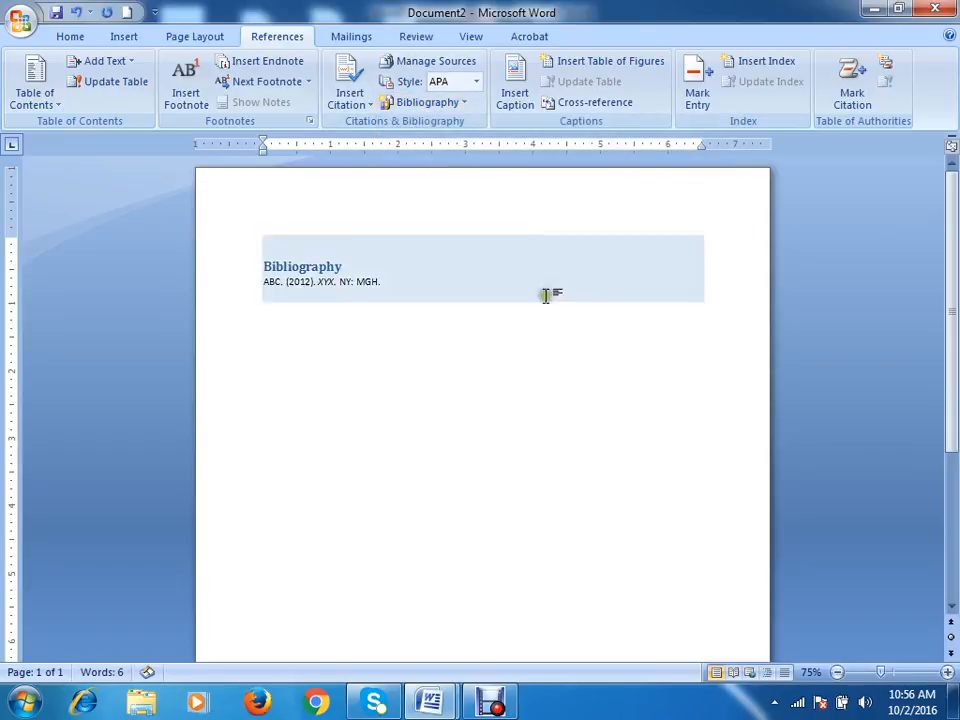
left_click(345, 266)
triple_click(385, 283)
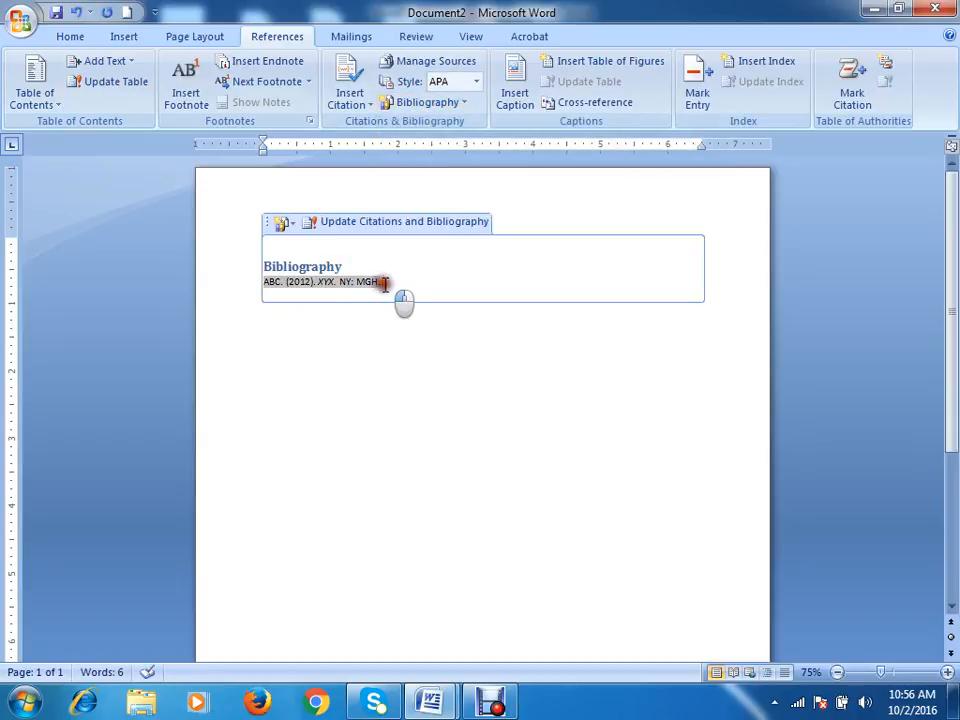
left_click(521, 385)
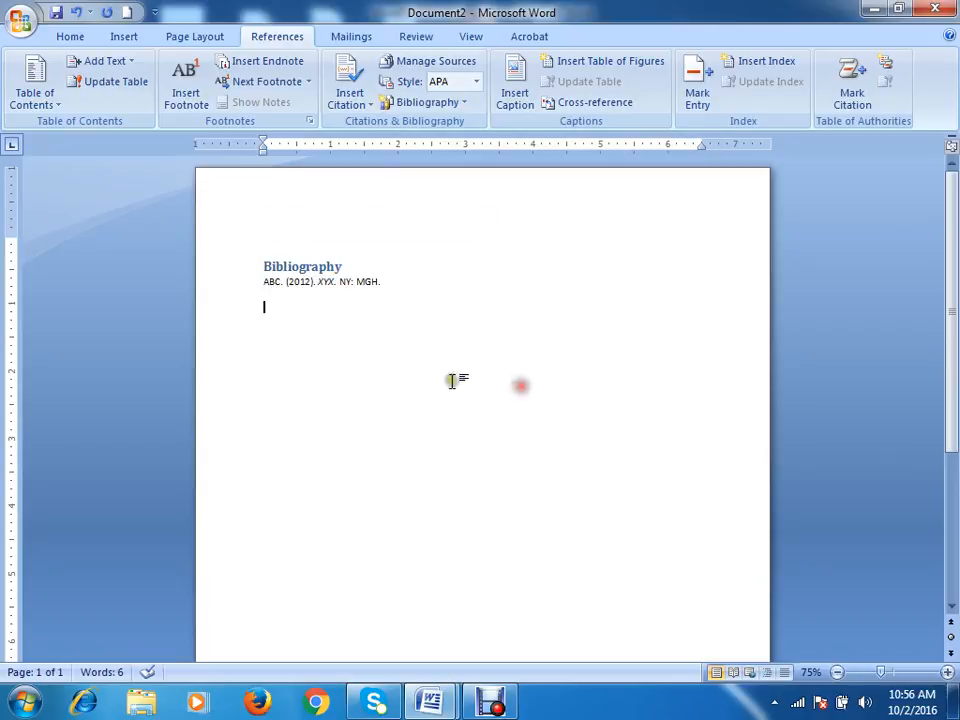
Switch the bibliography block to the built-in Works Cited design
left_click(356, 251)
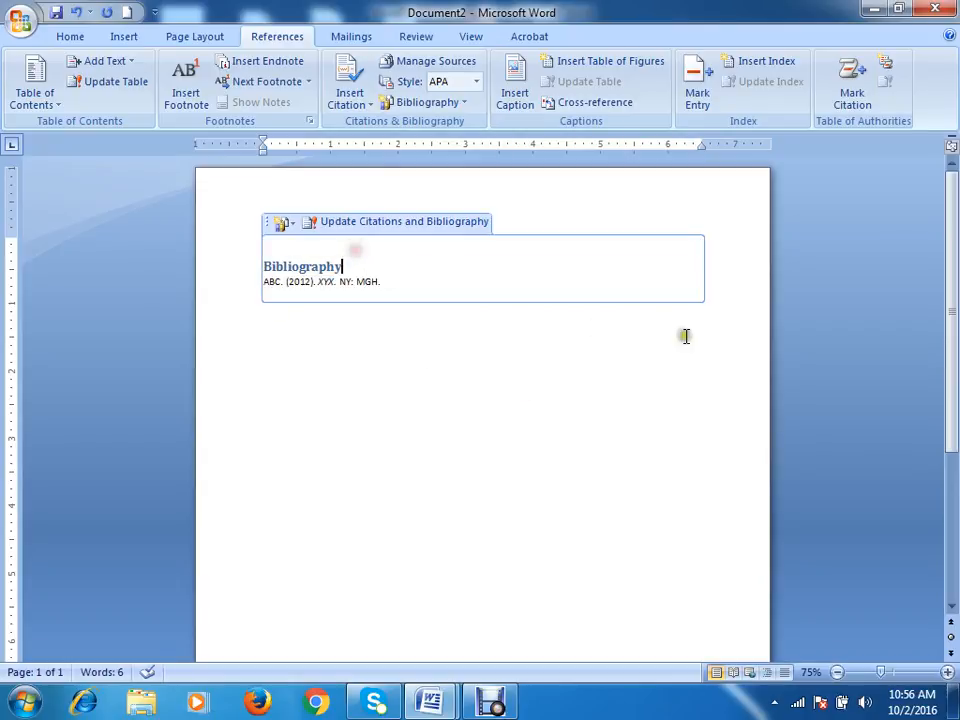
left_click(282, 224)
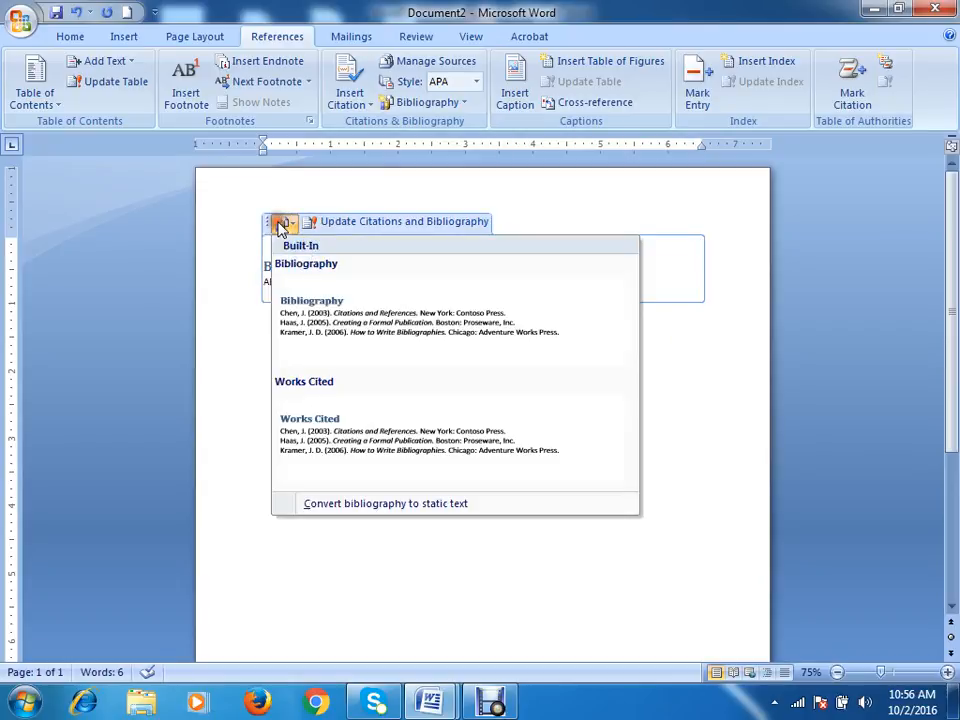
left_click(349, 430)
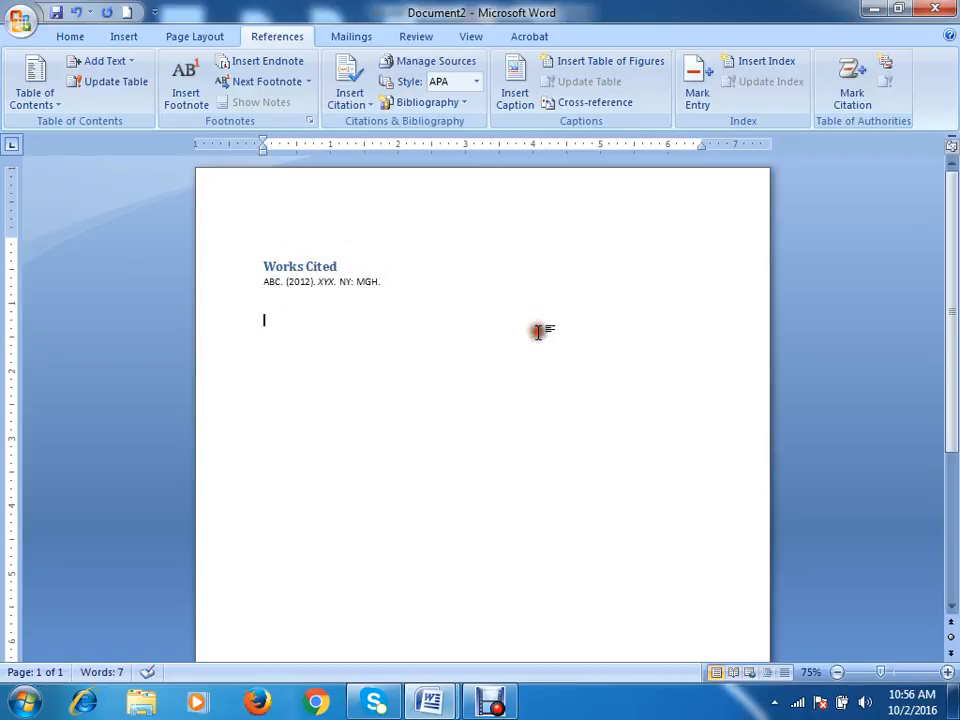
Update the citations and bibliography in the Works Cited block
left_click(559, 260)
left_click(378, 224)
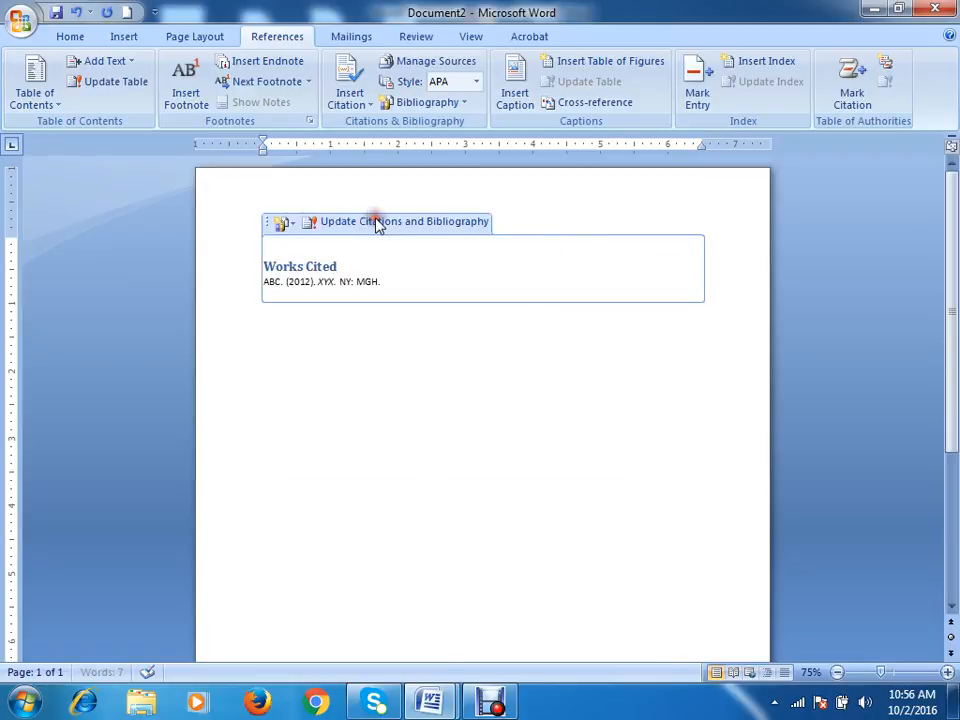
left_click(381, 219)
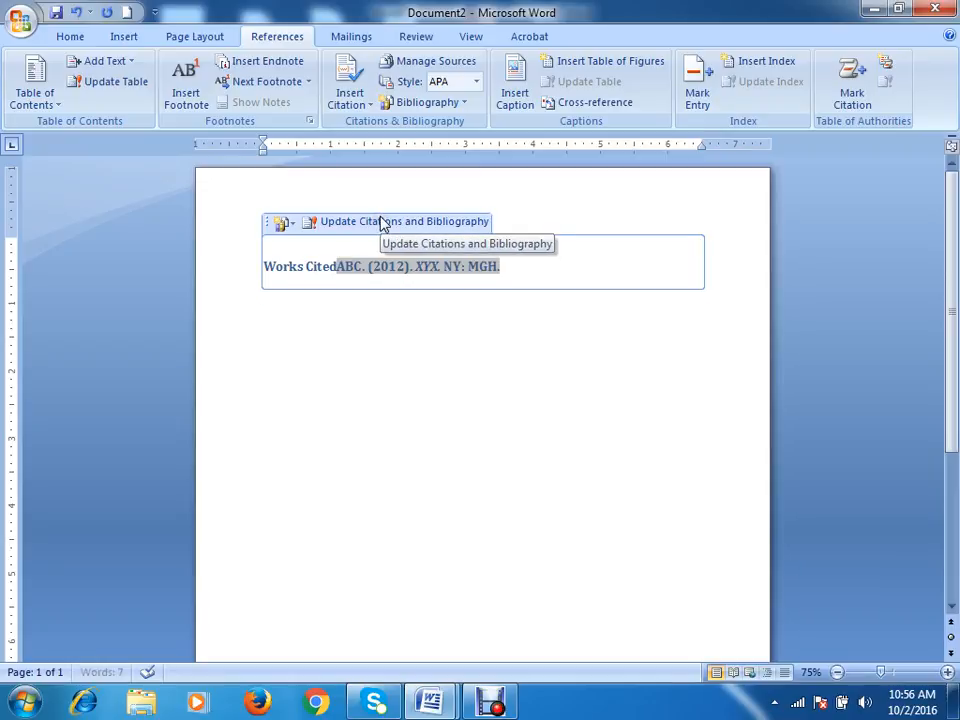
Delete the entire Works Cited block from the document
left_click(392, 224)
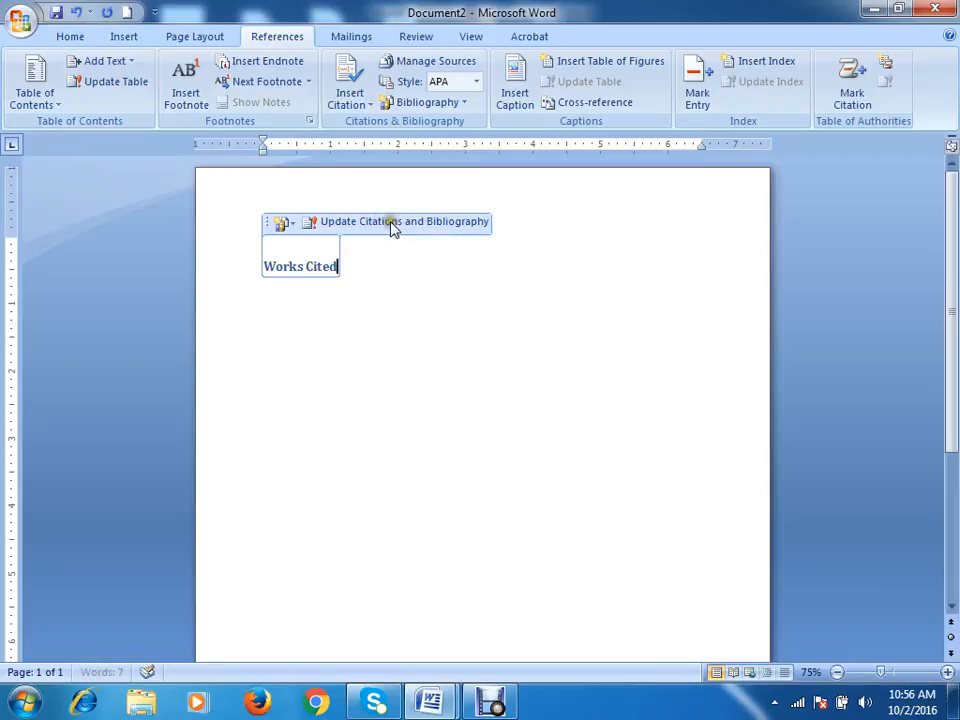
left_click(270, 223)
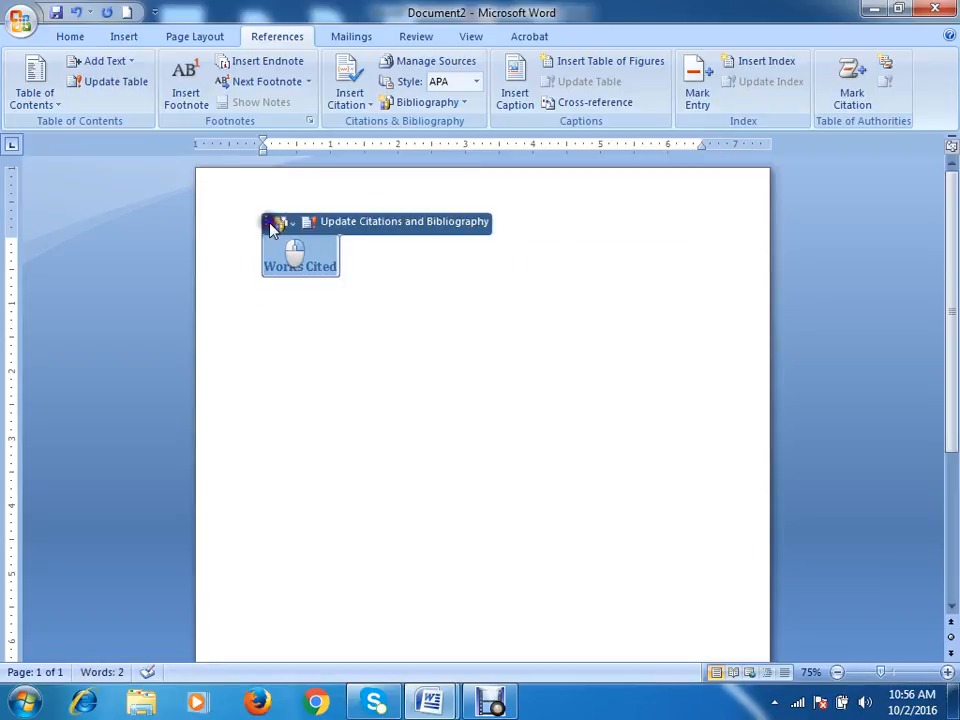
left_click(425, 102)
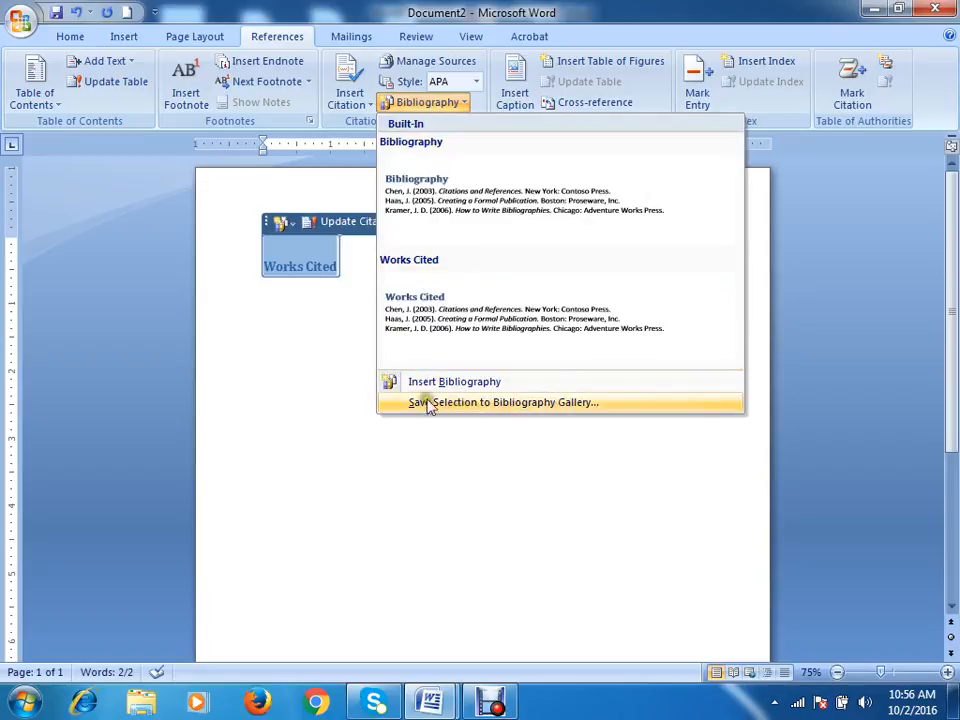
left_click(348, 103)
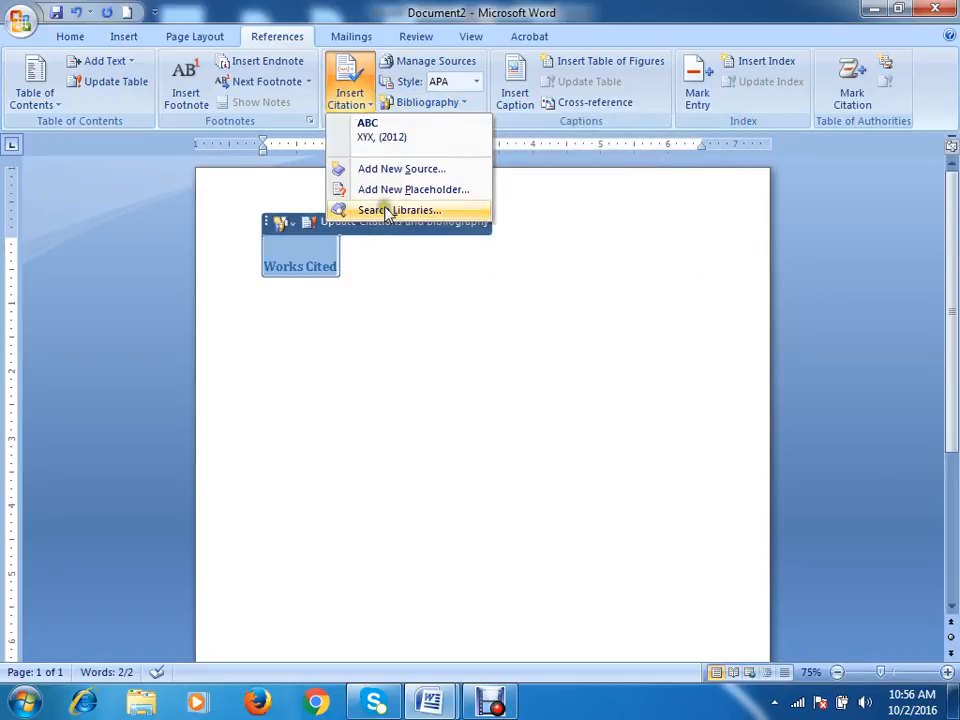
left_click(499, 381)
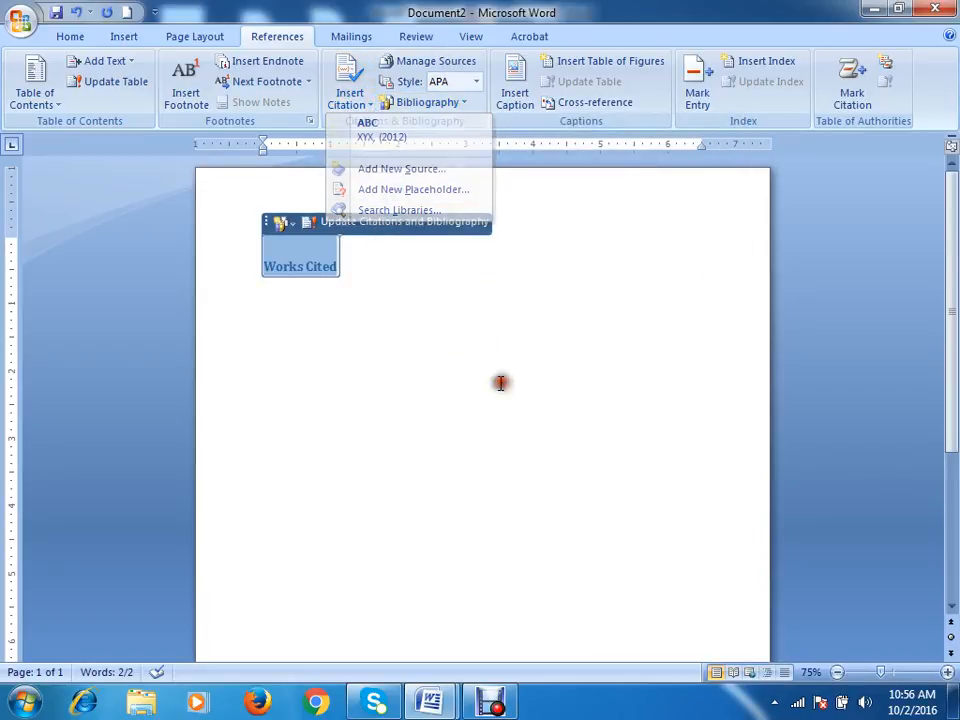
key("Delete")
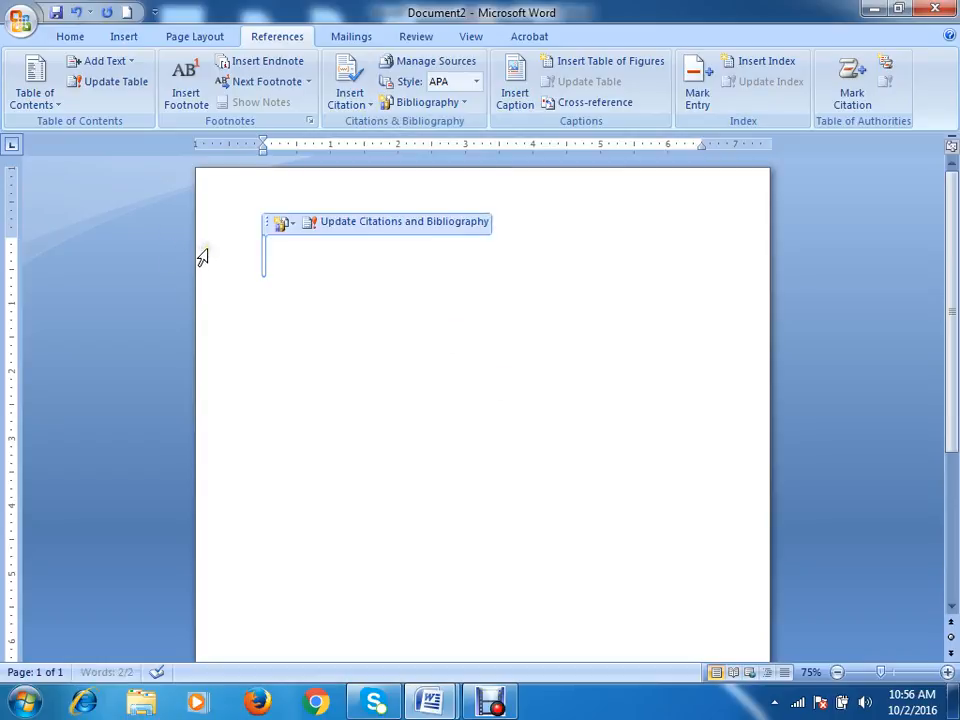
key("Delete")
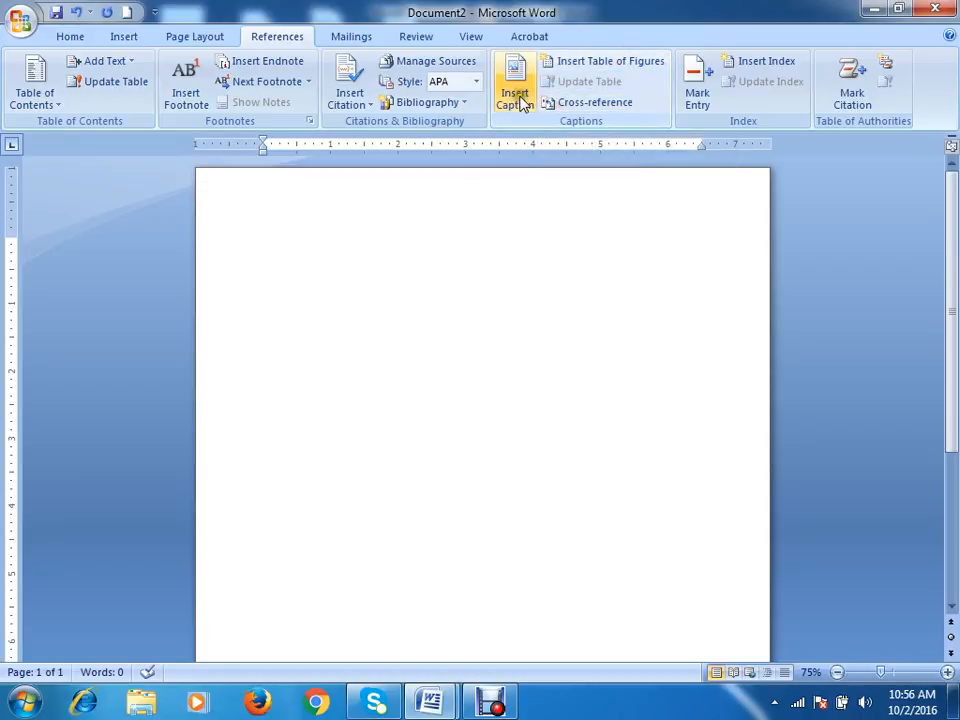
Insert all the pictures from the Sample Pictures folder into the empty document
left_click(66, 37)
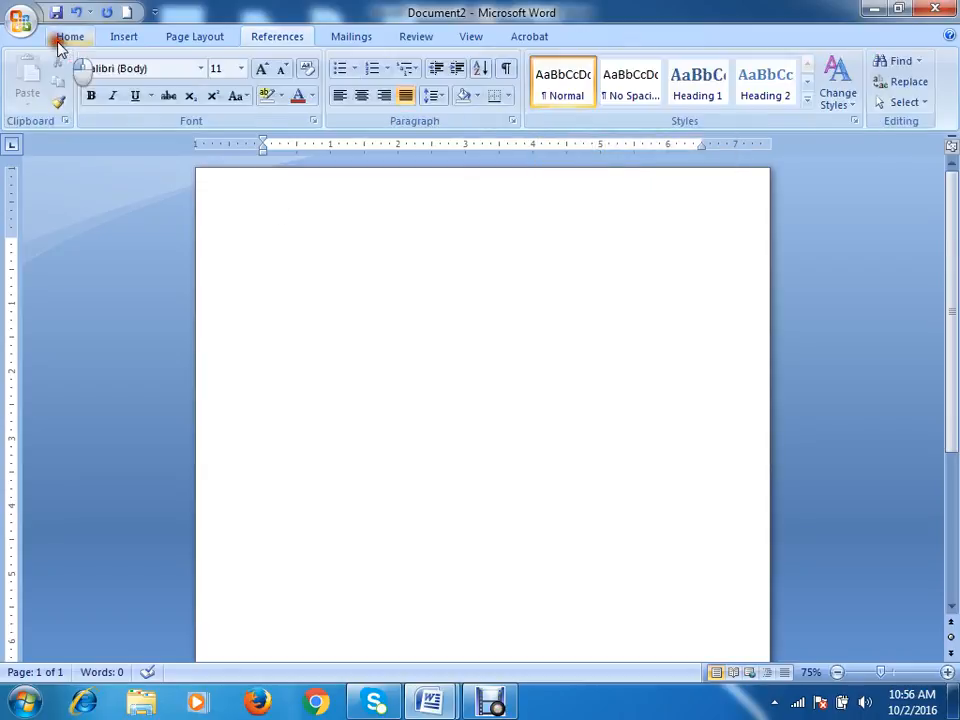
left_click(135, 42)
left_click(172, 82)
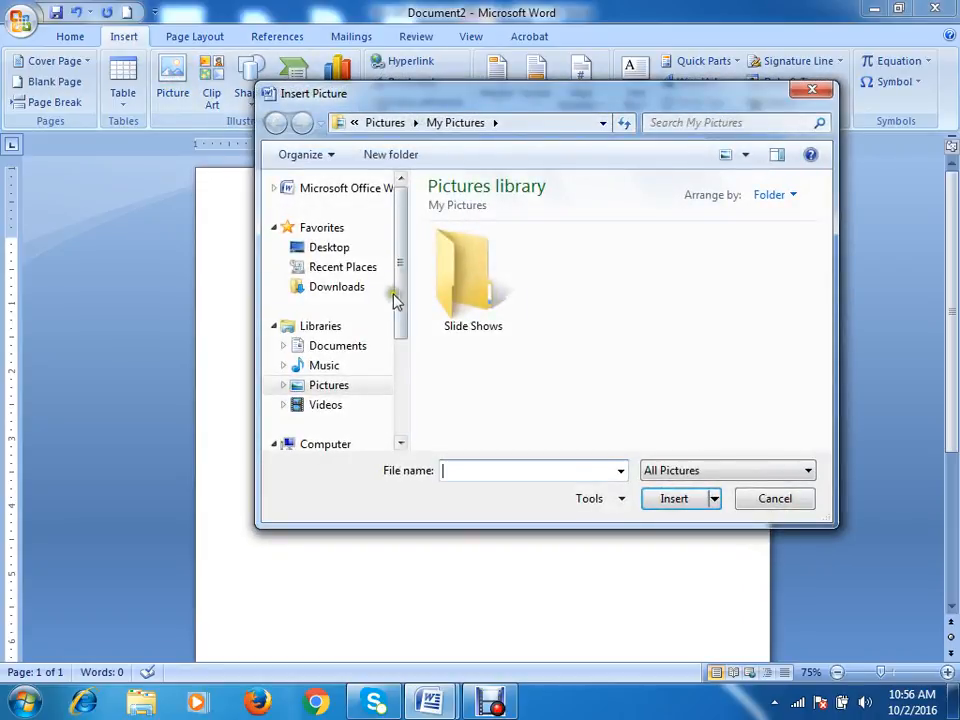
left_click(352, 350)
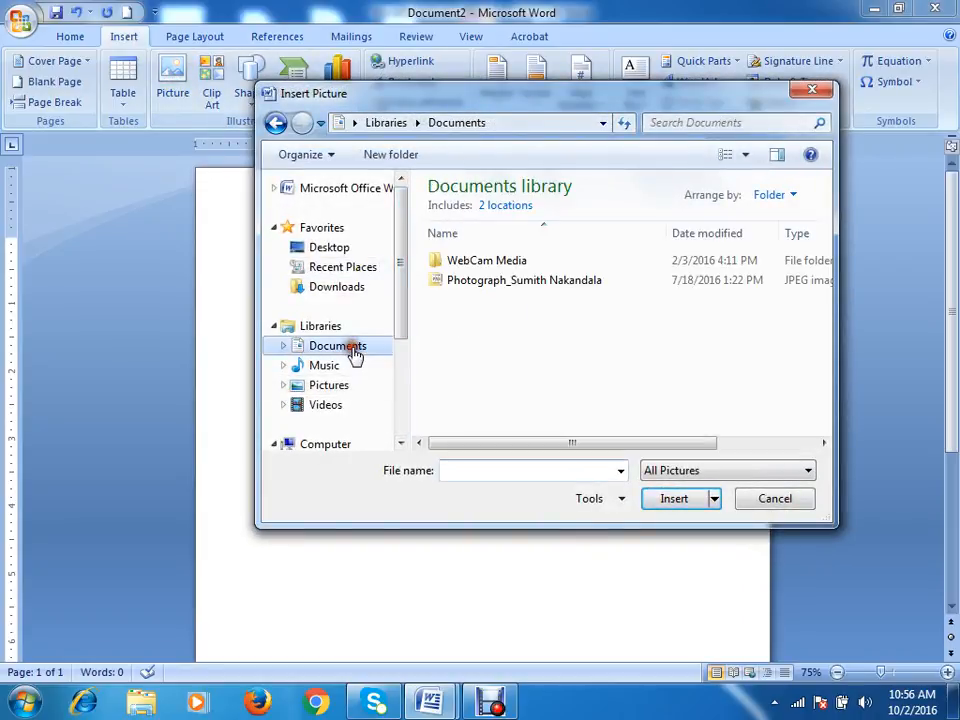
left_click(333, 387)
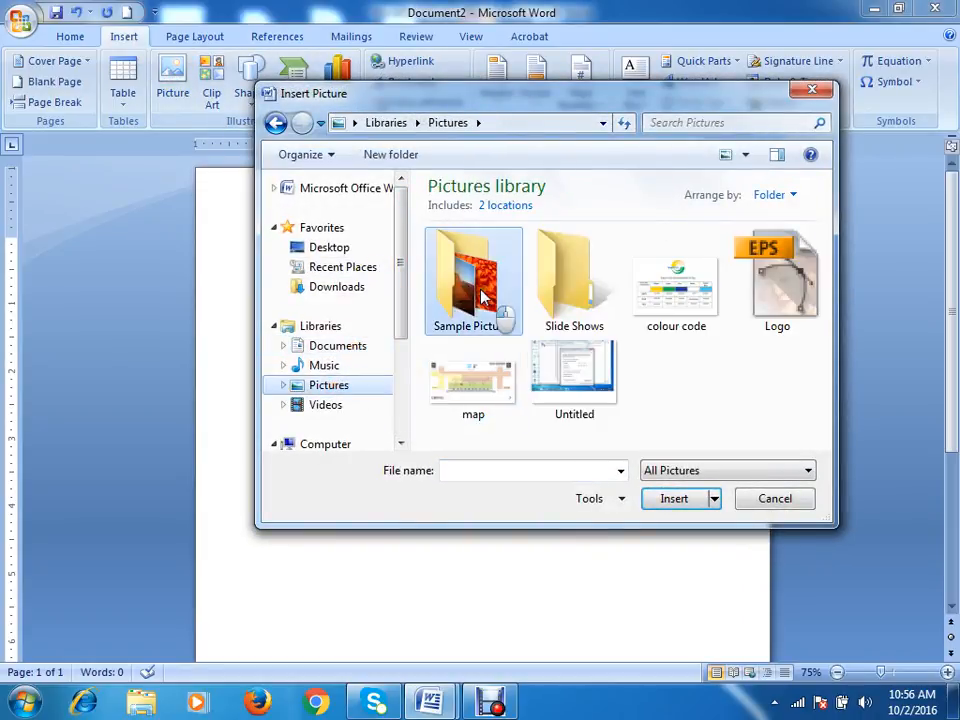
double_click(484, 297)
left_click(478, 278)
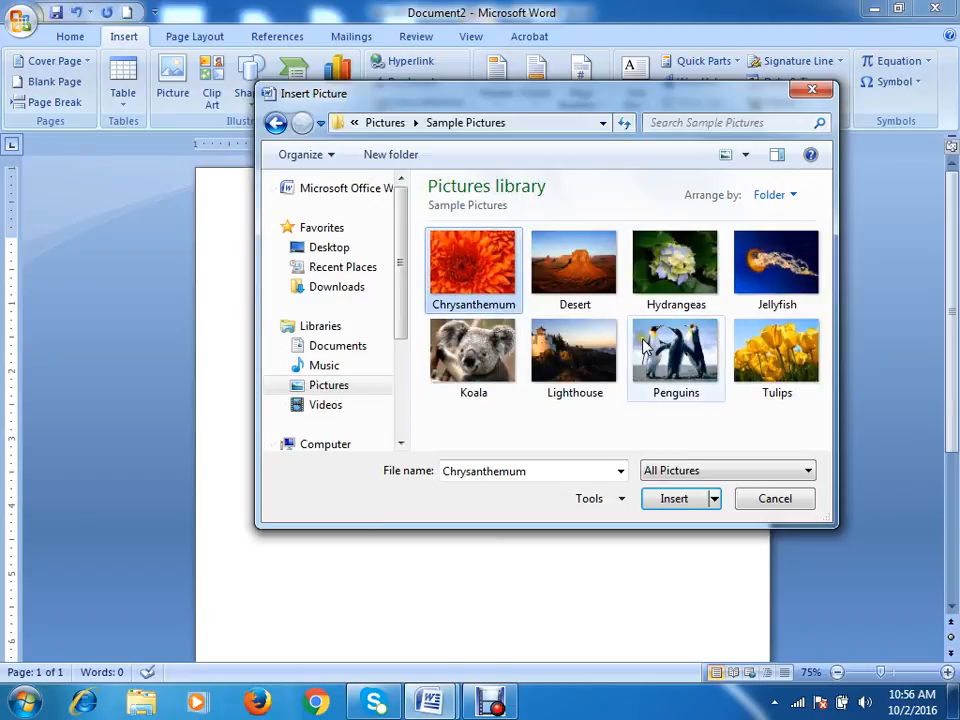
key("ctrl+a")
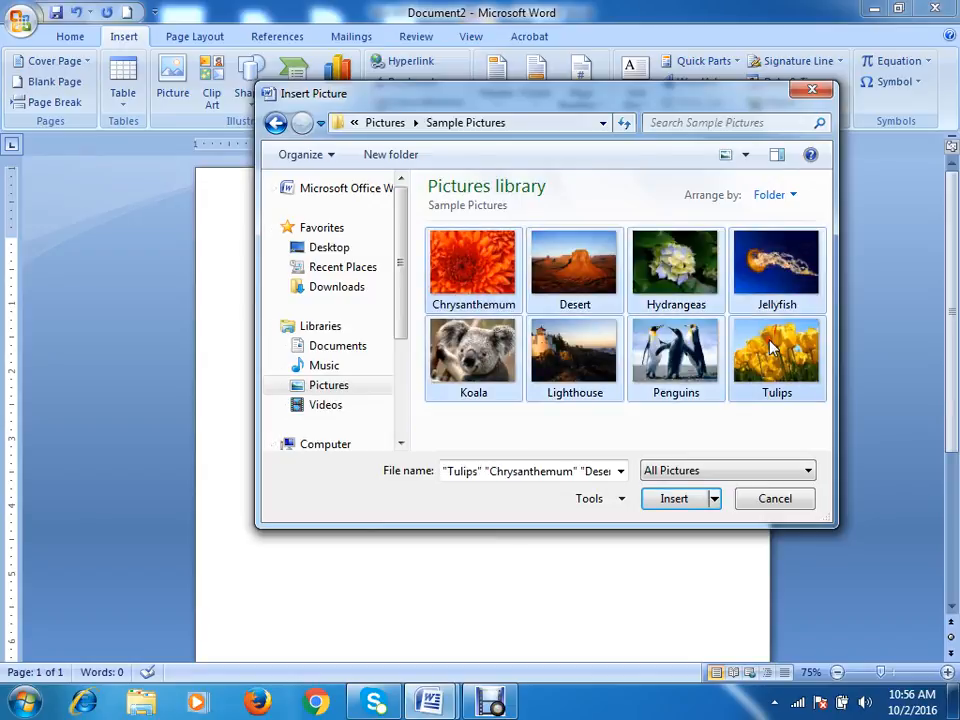
left_click(676, 500)
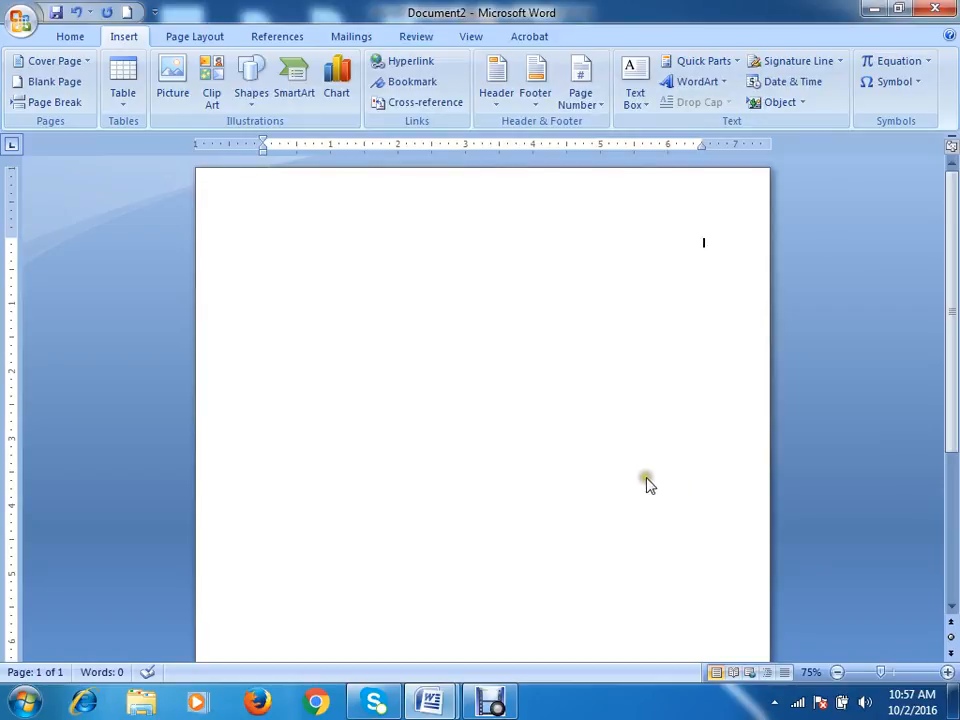
Add the caption Figure 1 below the chrysanthemum picture on the first page
scroll(648, 487, "down", 10)
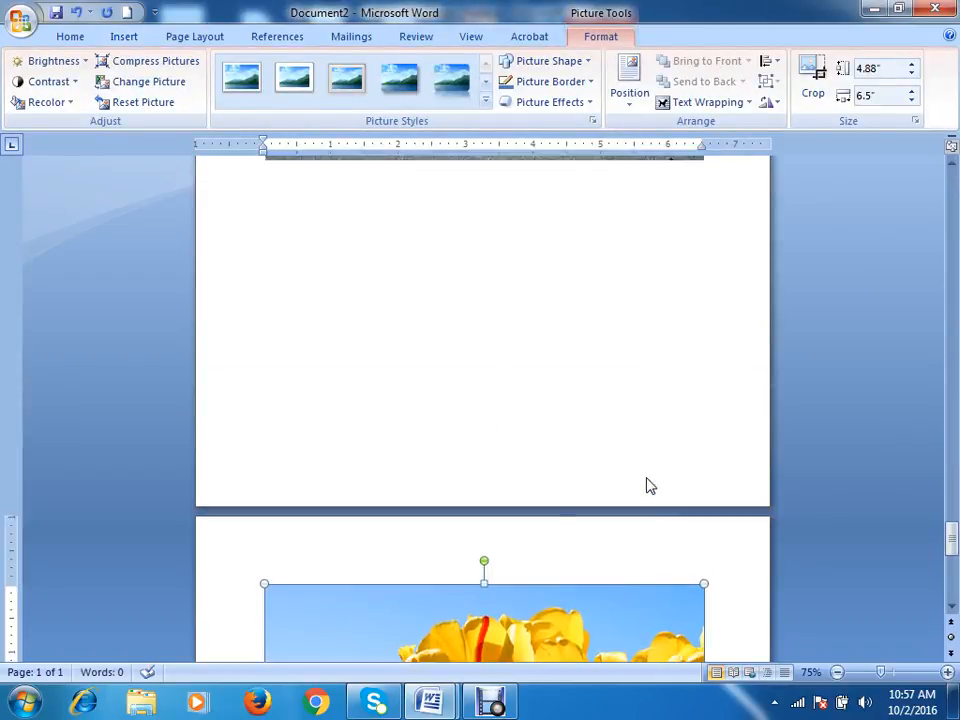
left_click_drag(950, 500, 950, 180)
left_click(550, 292)
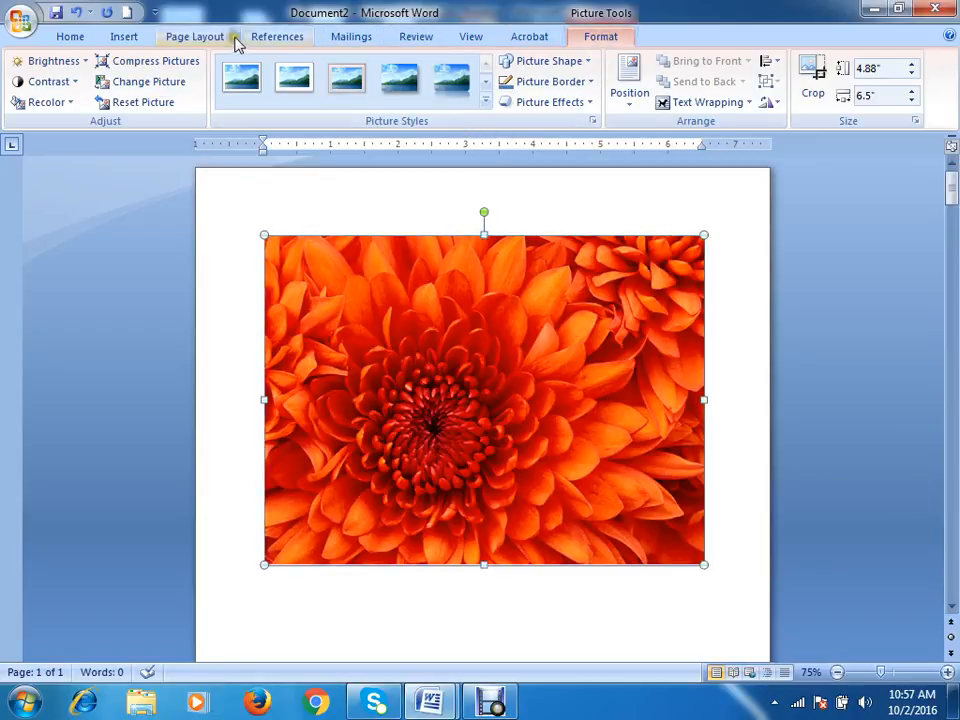
left_click(278, 38)
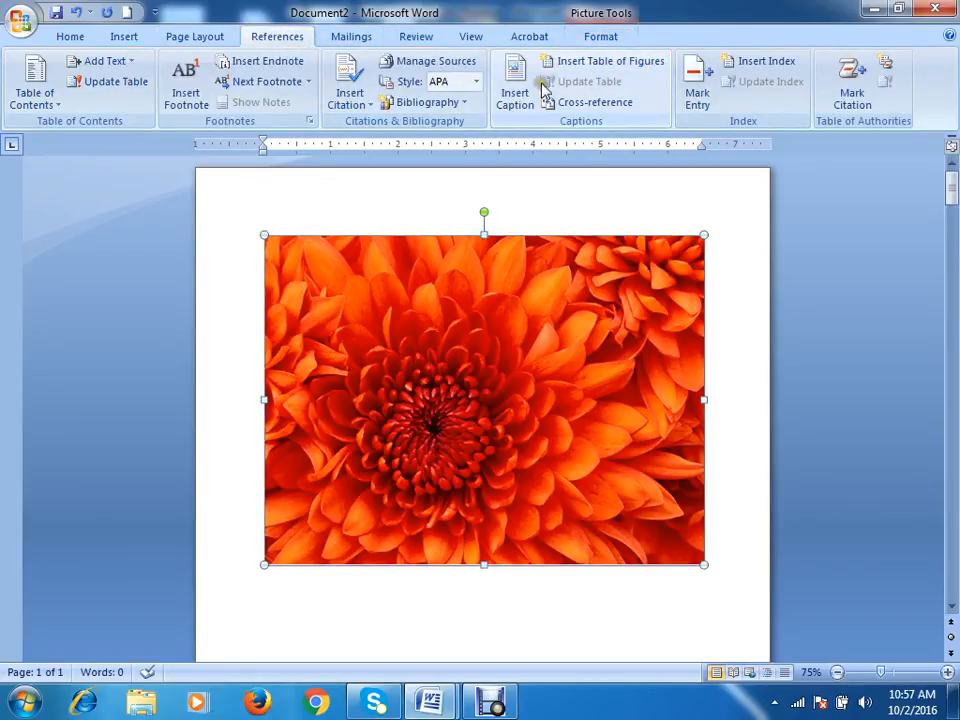
left_click(510, 90)
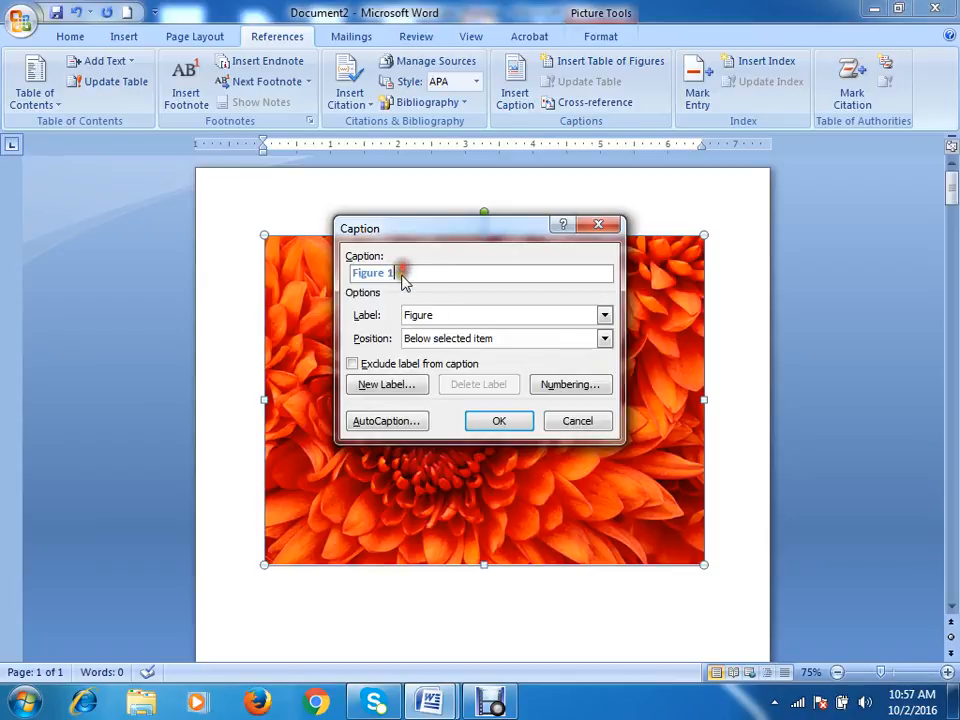
left_click(499, 421)
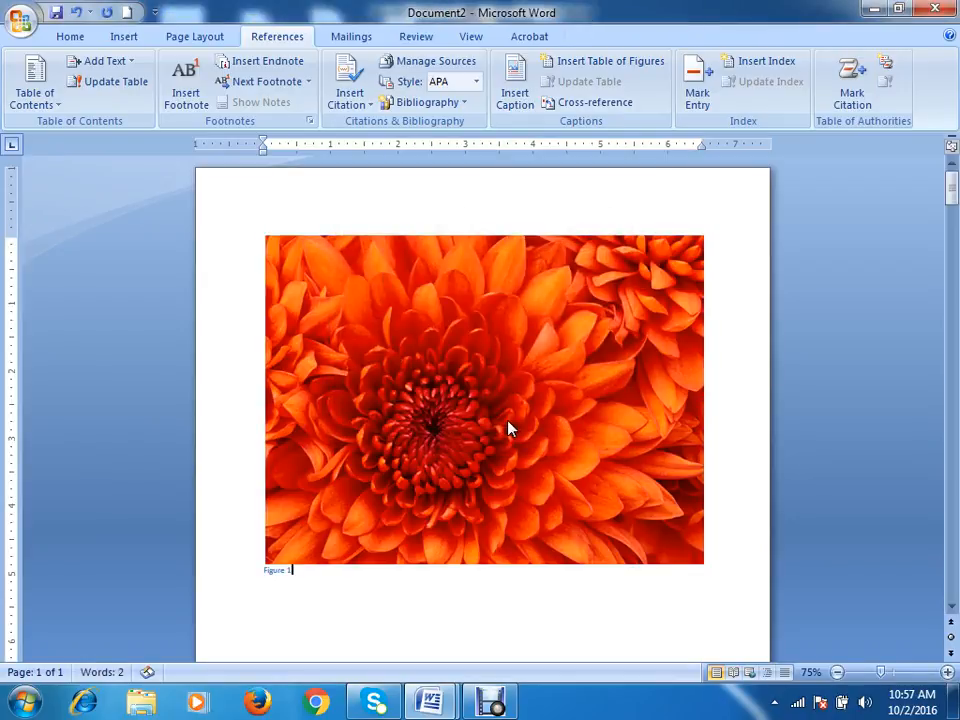
Add a caption with the Figure label below the hydrangea picture on page 3
scroll(520, 320, "down", 3)
scroll(520, 320, "down", 15)
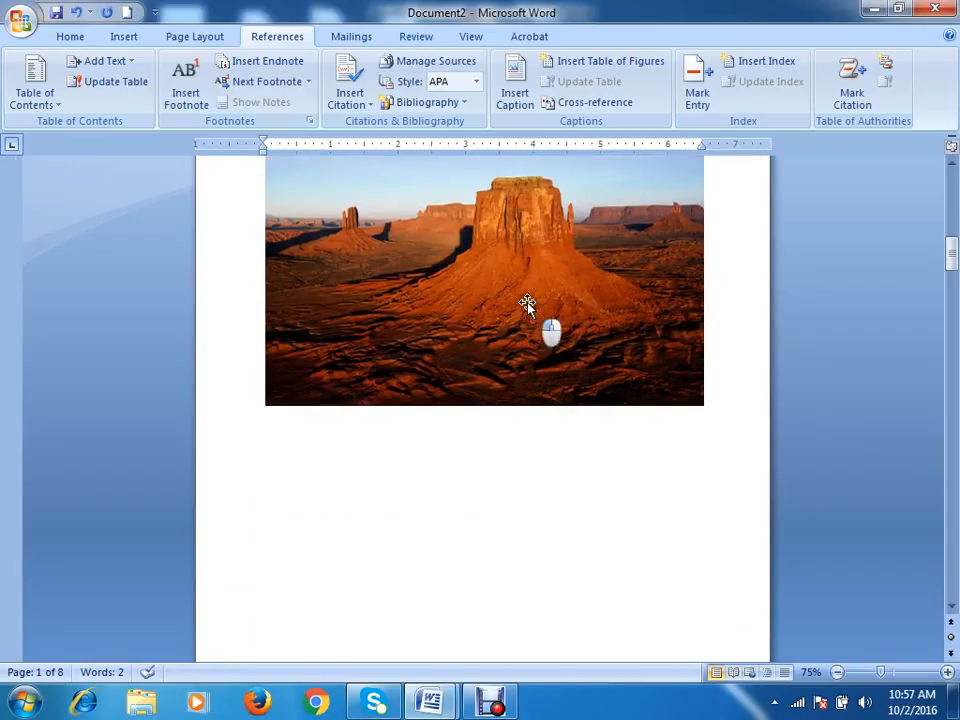
left_click(527, 304)
scroll(546, 315, "down", 13)
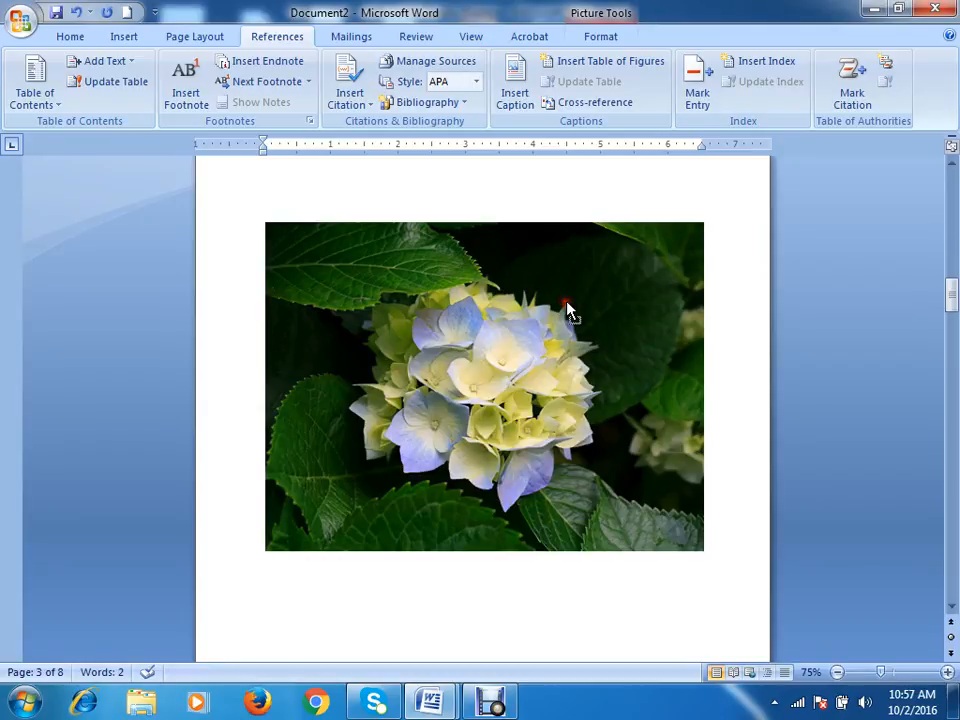
left_click(739, 249)
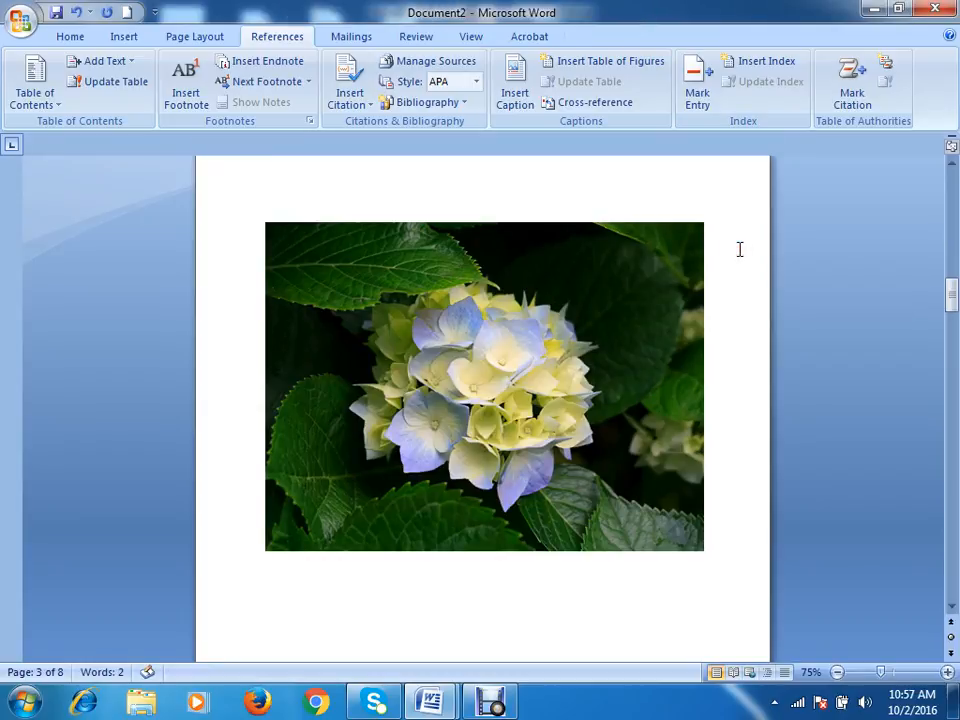
double_click(740, 249)
left_click(739, 249)
double_click(739, 249)
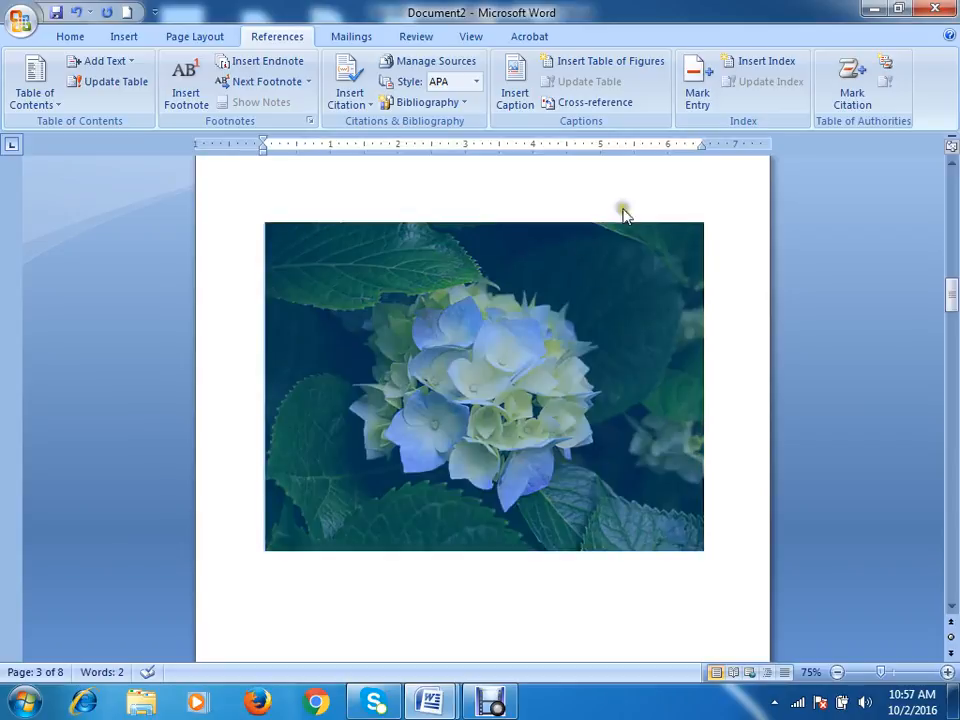
left_click(516, 88)
left_click(497, 422)
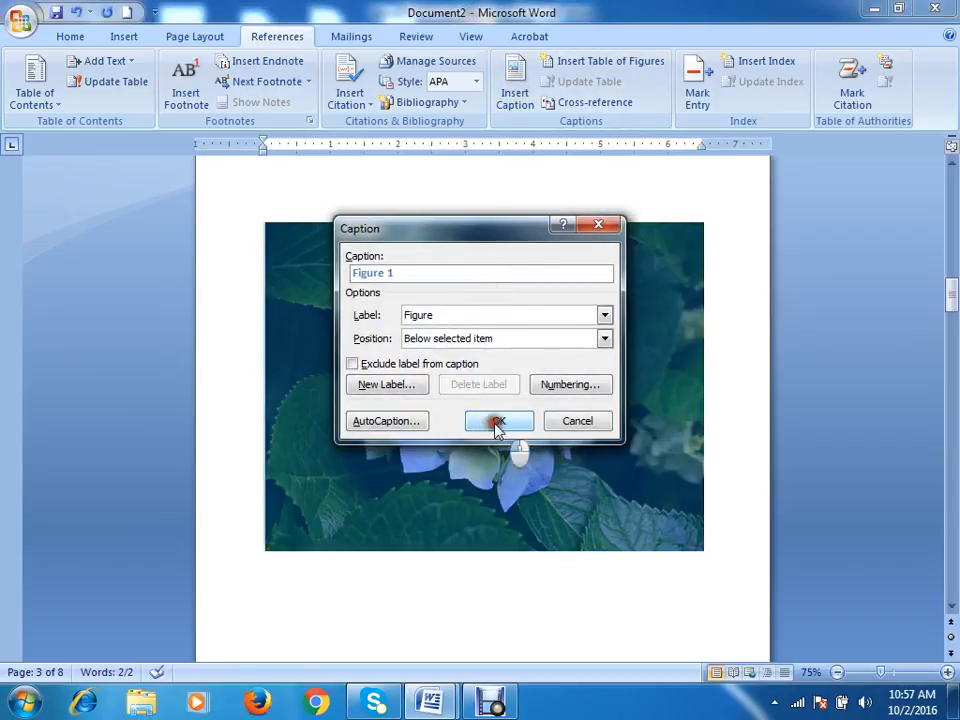
left_click(540, 392)
Check the caption under the chrysanthemum picture, and select the desert picture on page 2
scroll(537, 395, "up", 5)
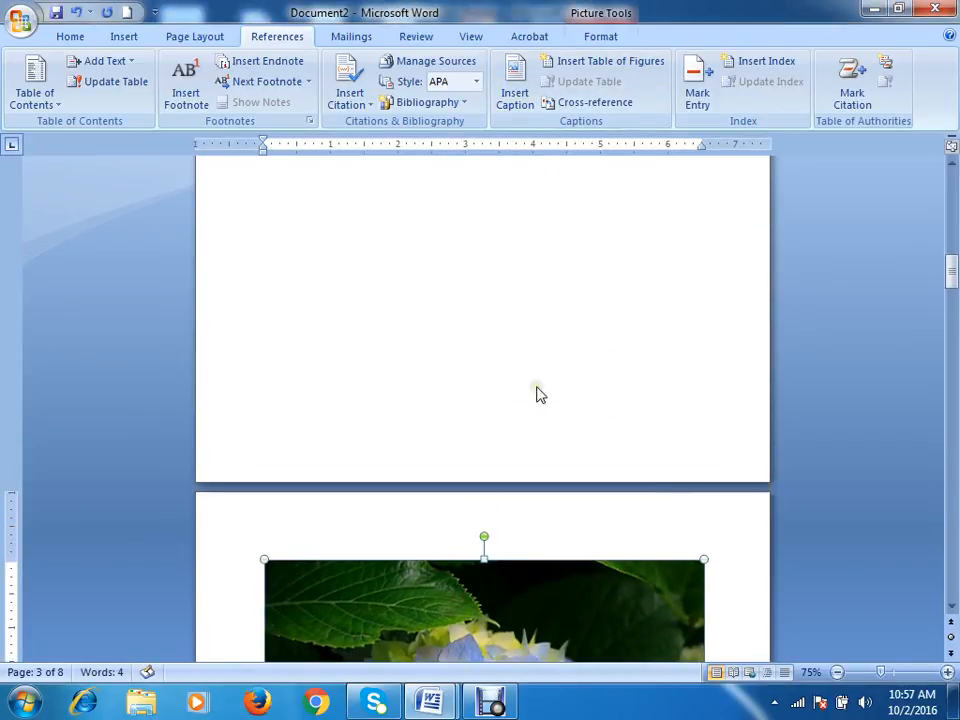
scroll(537, 394, "up", 12)
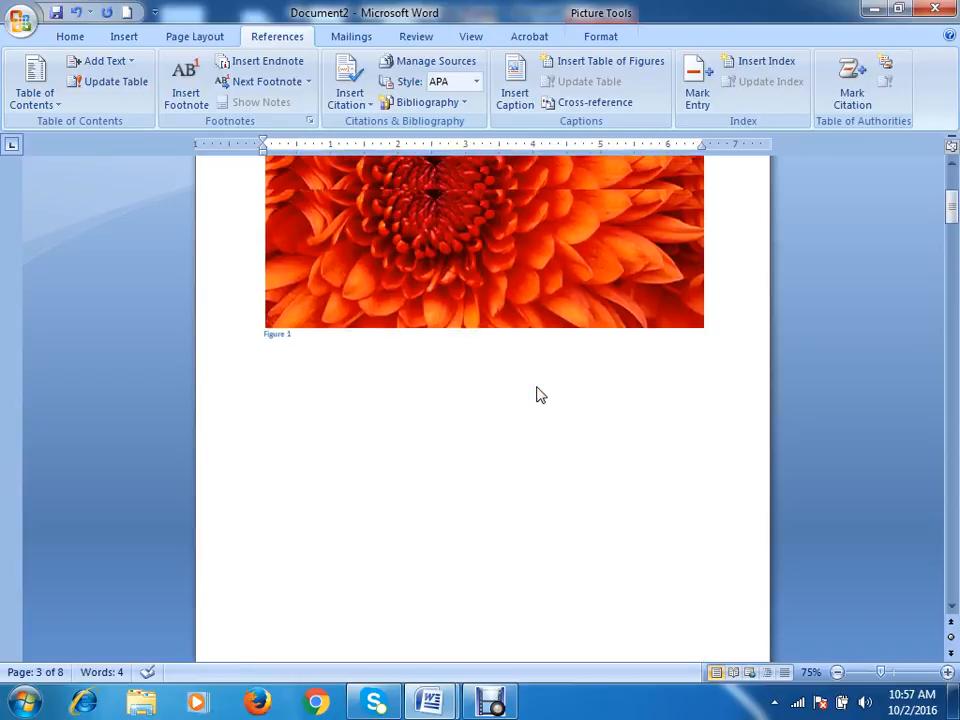
scroll(540, 366, "down", 10)
left_click(550, 365)
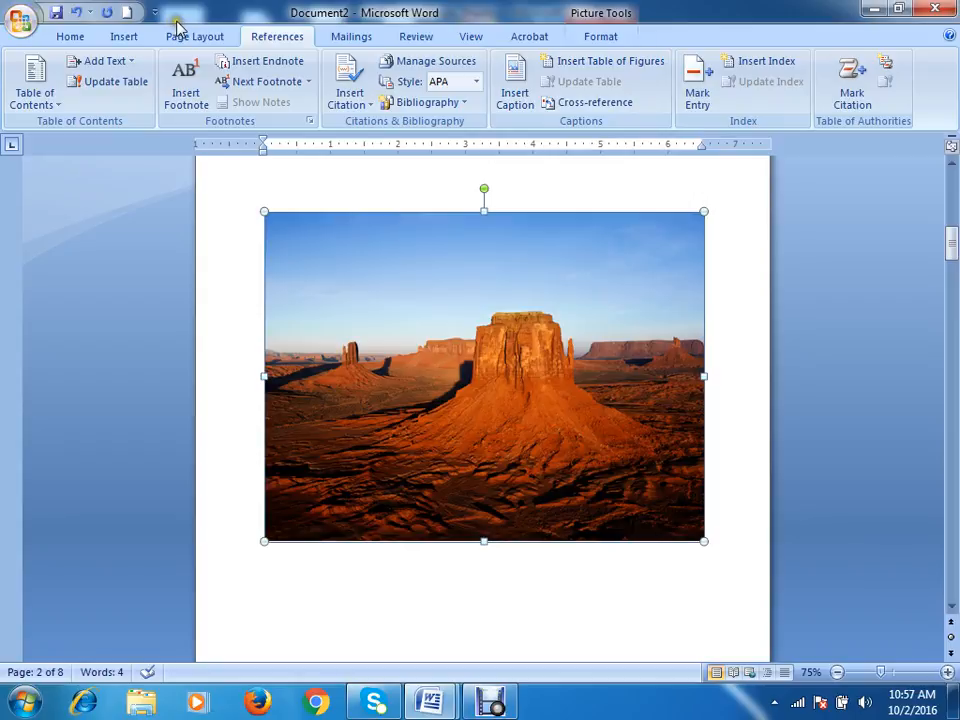
Switch to the Word2010_Breaks_Practice document and go to its cover page
key("alt+Tab")
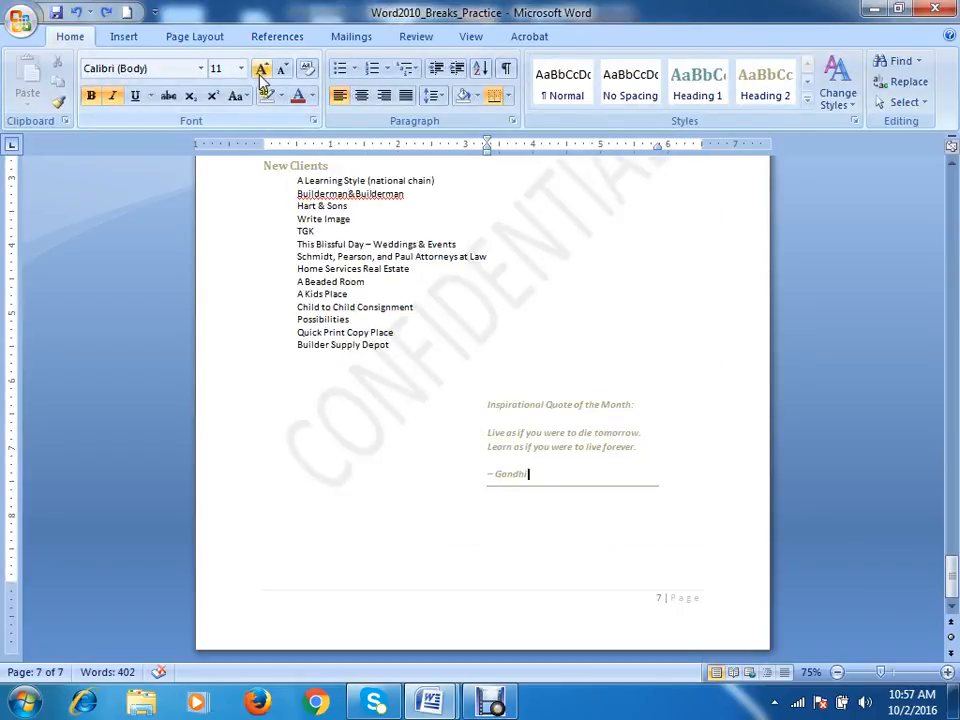
scroll(302, 193, "up", 12)
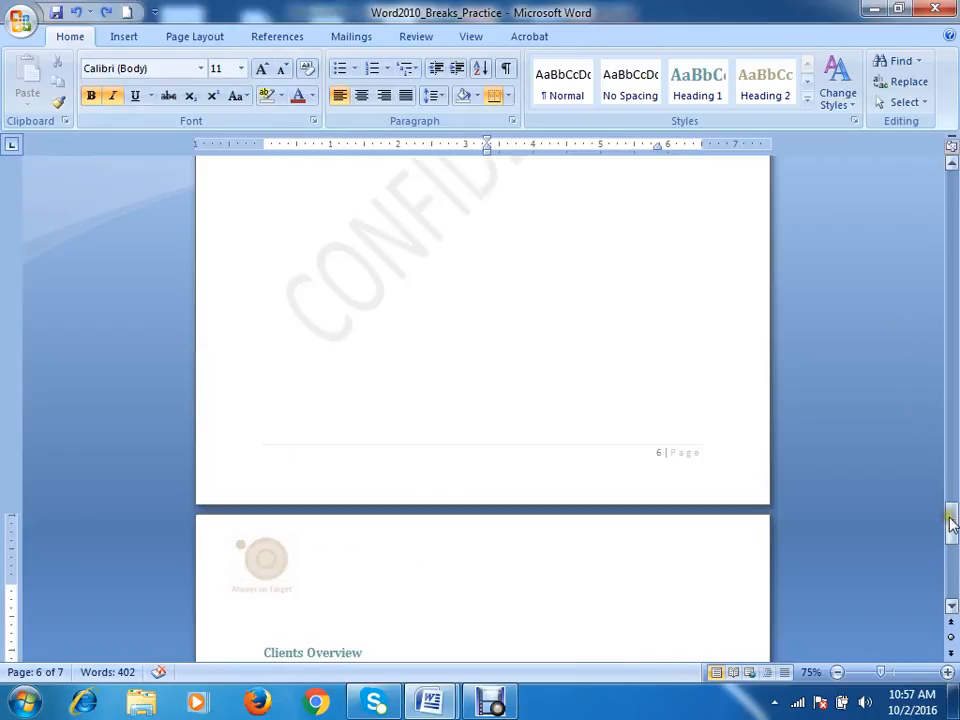
left_click_drag(952, 525, 951, 205)
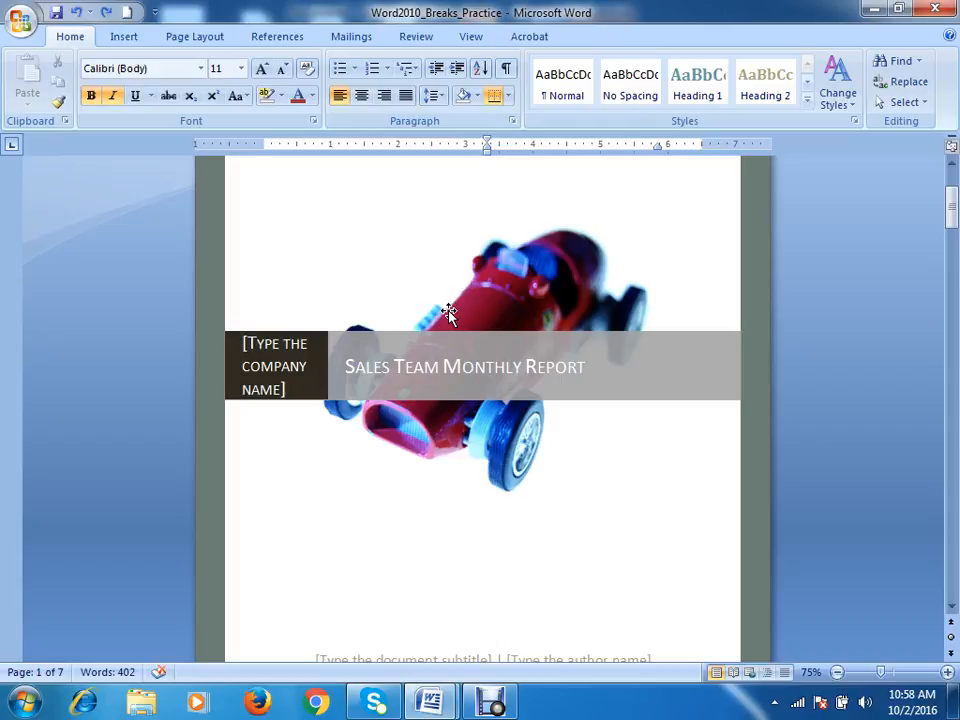
Set the cover page's company name to BIMSTEC and save the document
left_click(294, 374)
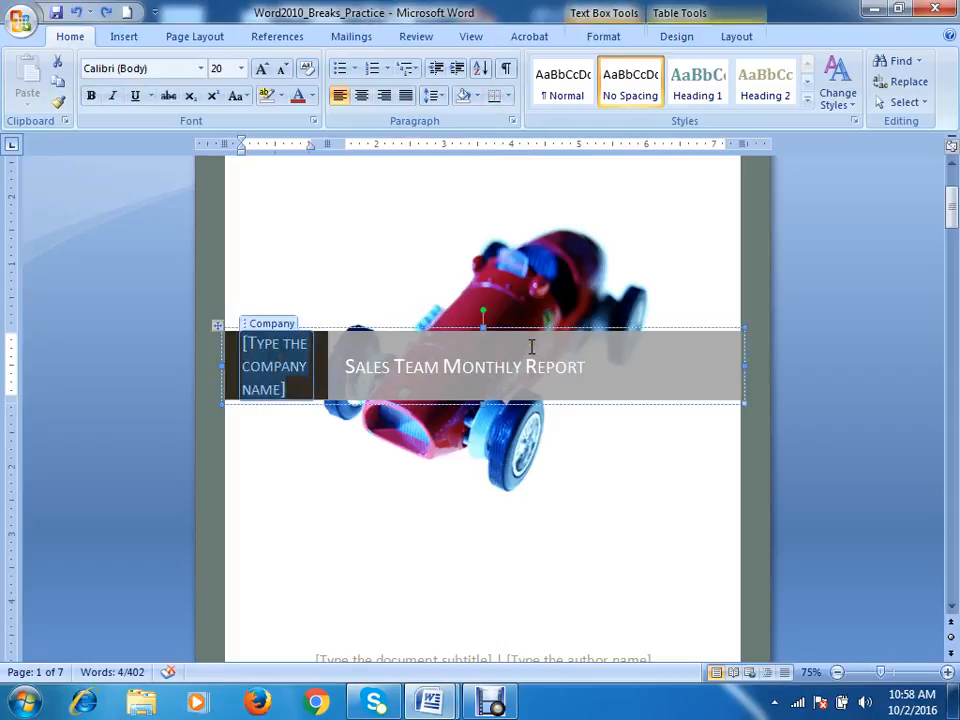
type("BIMS")
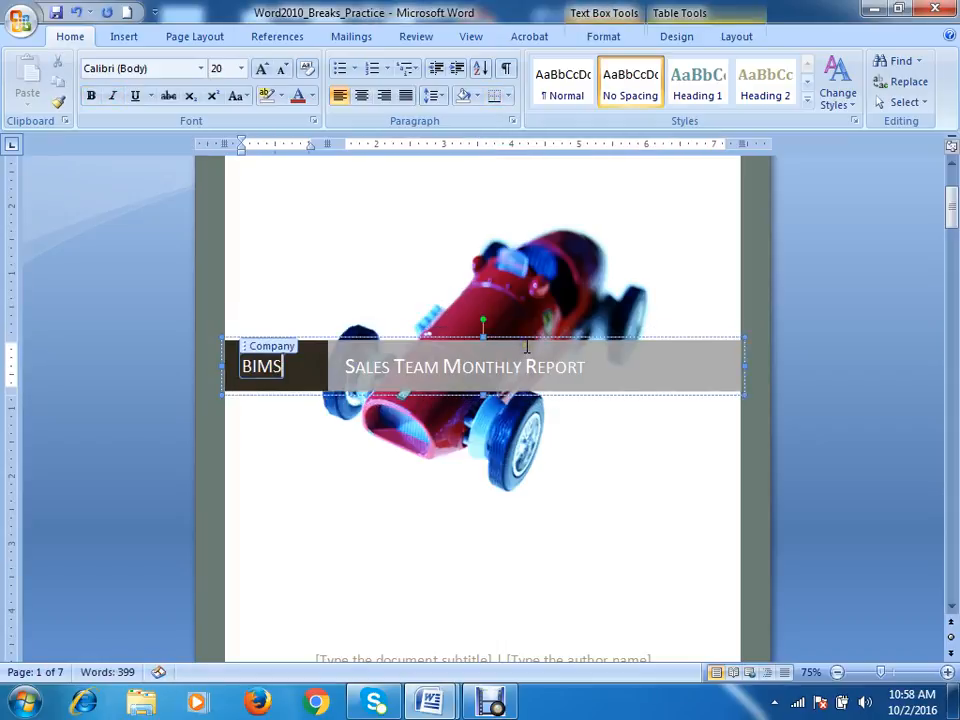
type("TEX")
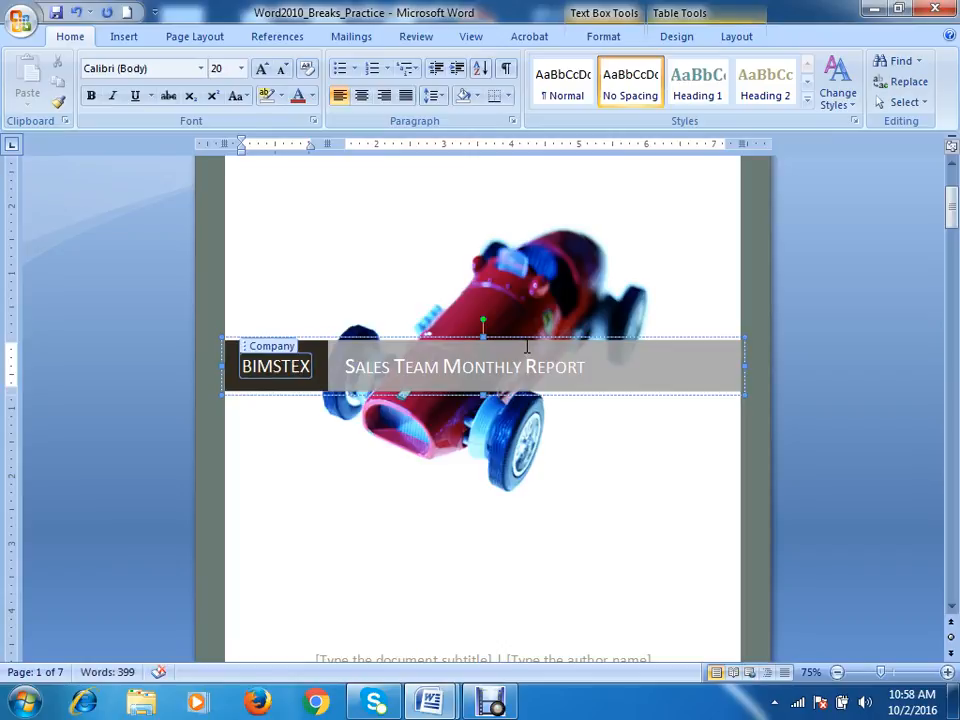
key("BackSpace")
type("C")
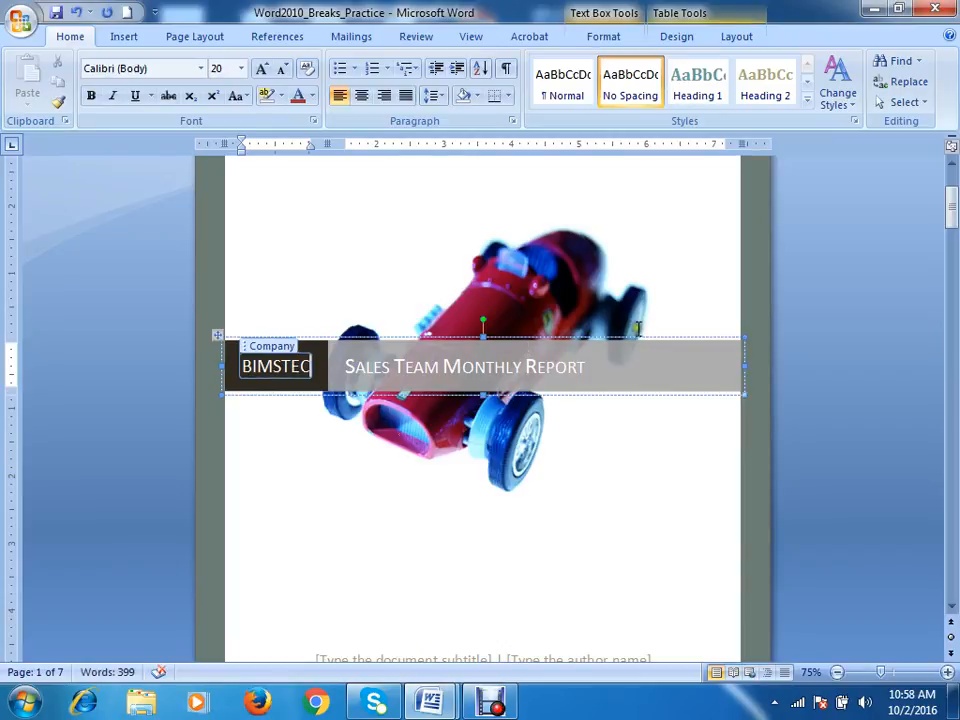
left_click(56, 12)
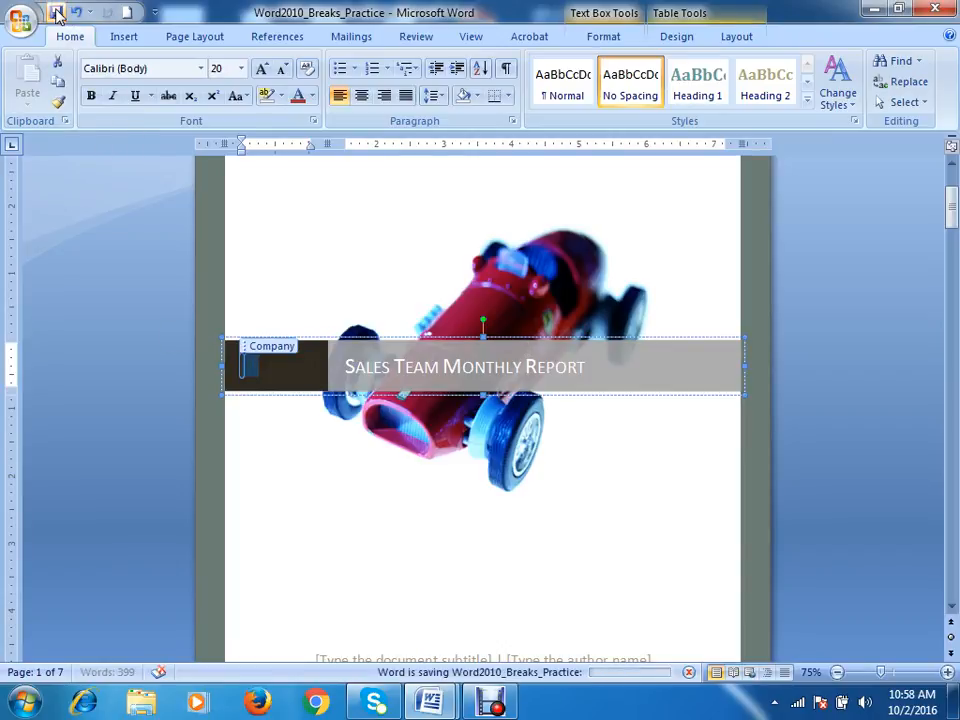
Enter BIMSTEC as the company name in the cover page's empty Company field
left_click(298, 459)
left_click(255, 372)
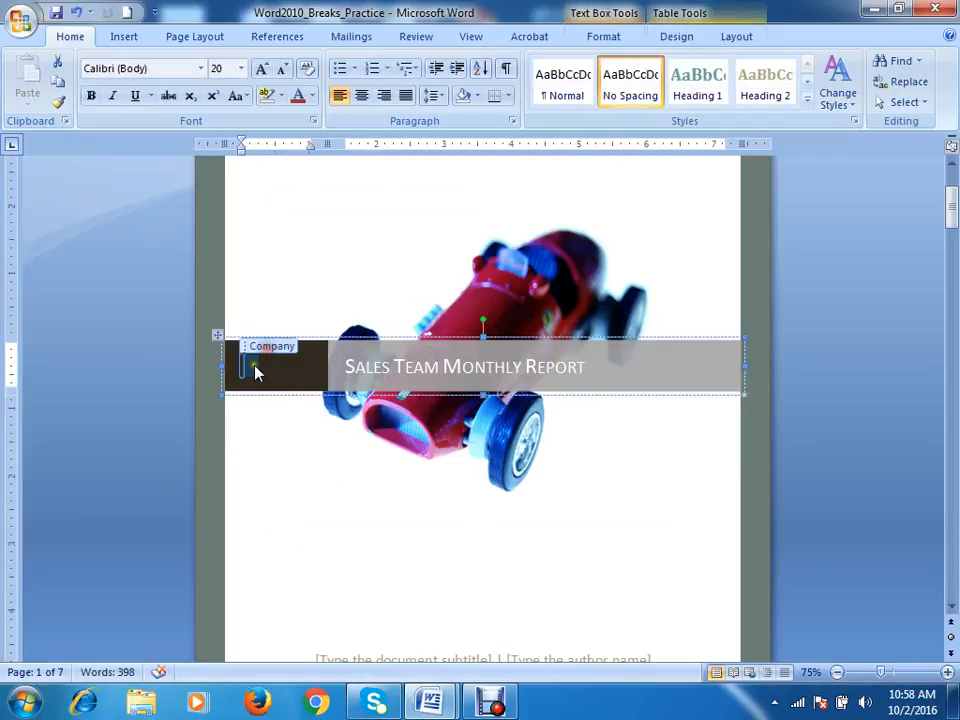
type("B")
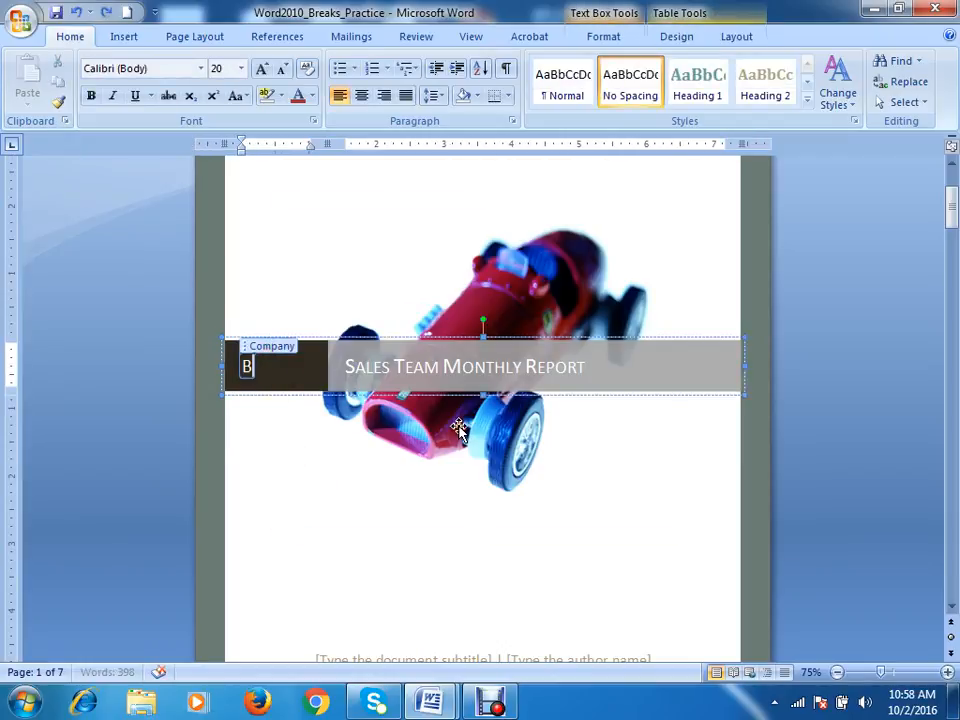
type("IMS")
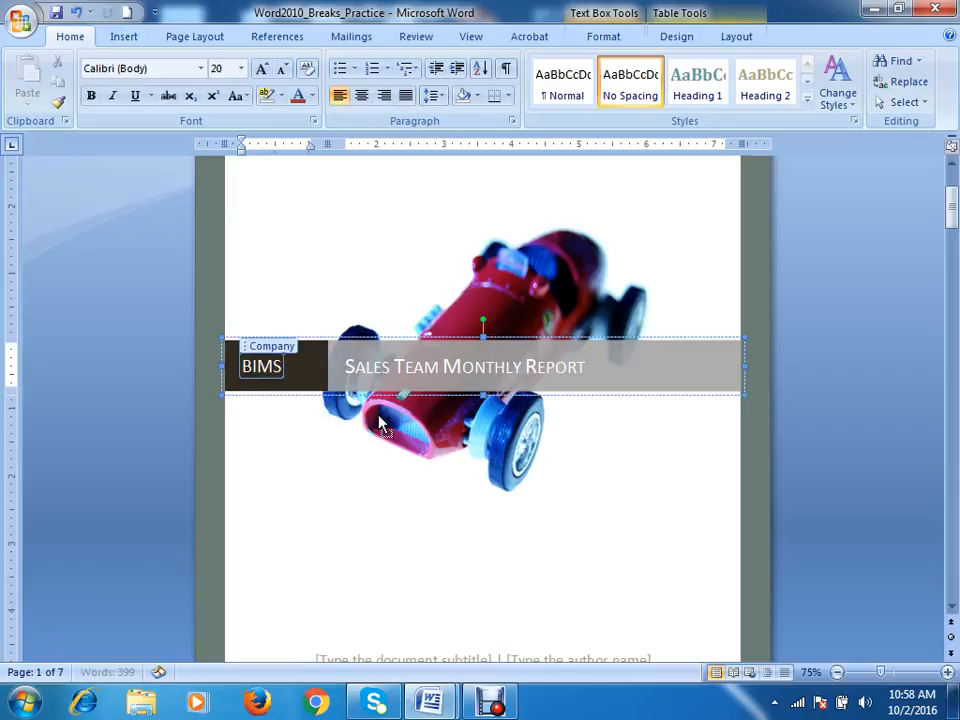
type("TEC")
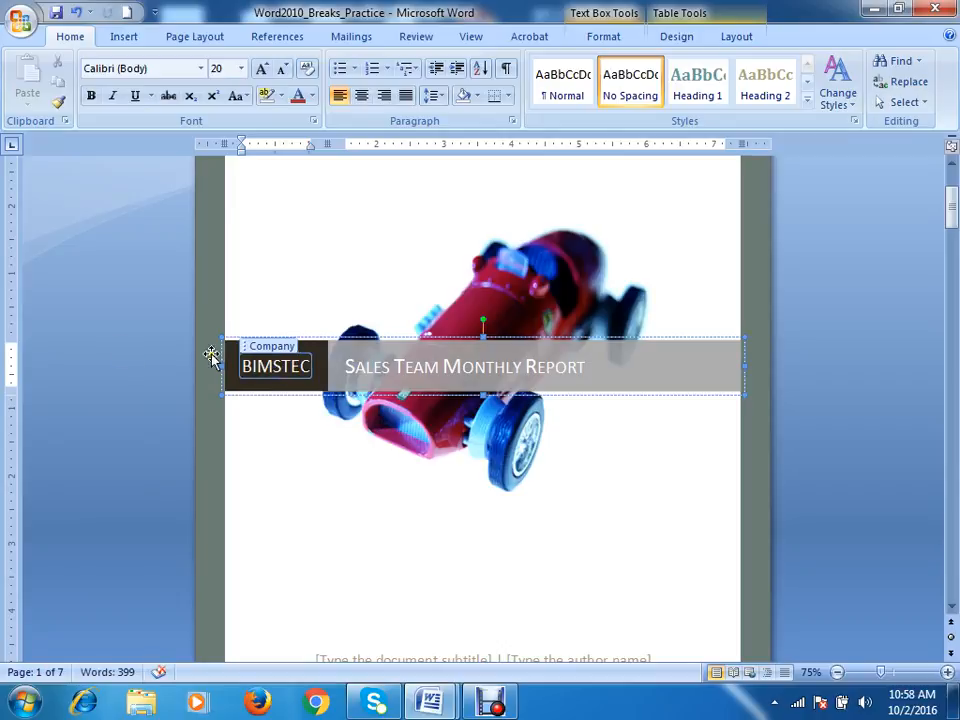
right_click(305, 370)
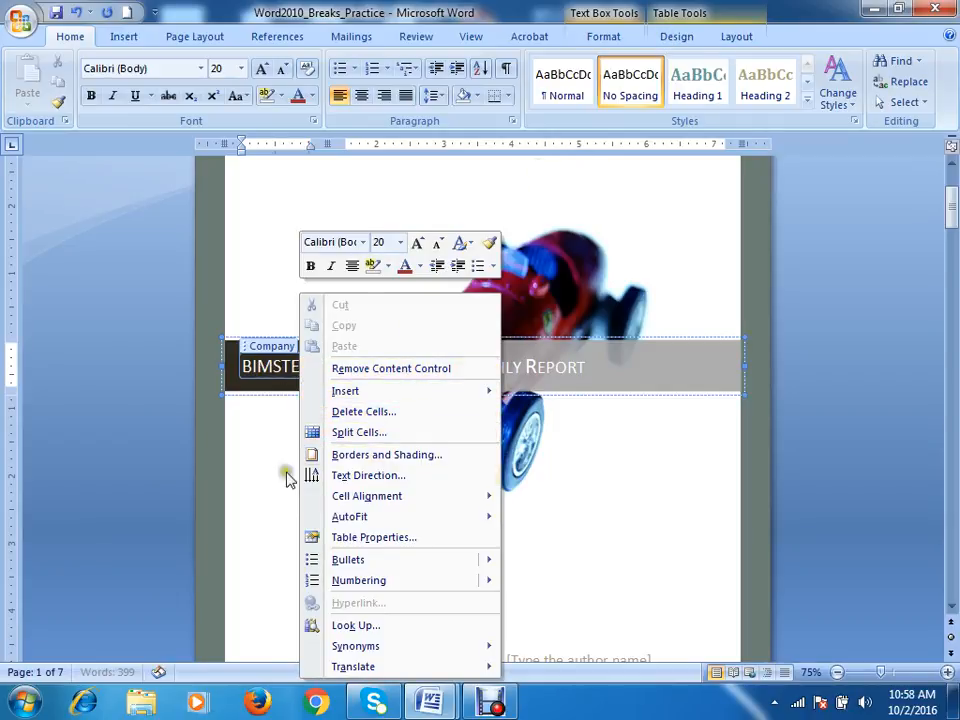
left_click(664, 489)
left_click(390, 378)
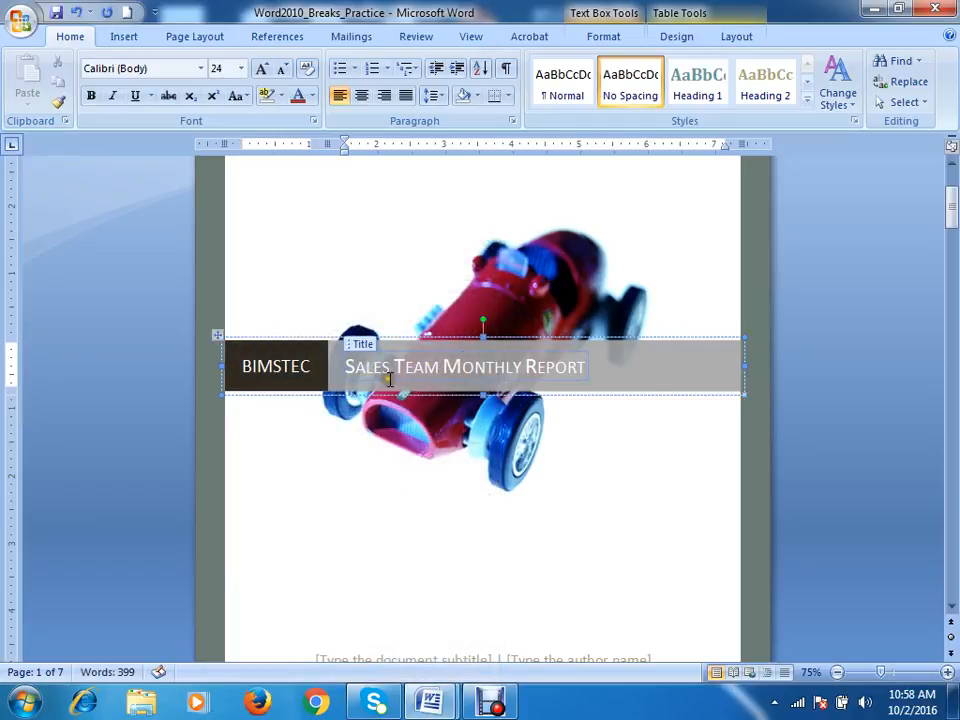
left_click(308, 366)
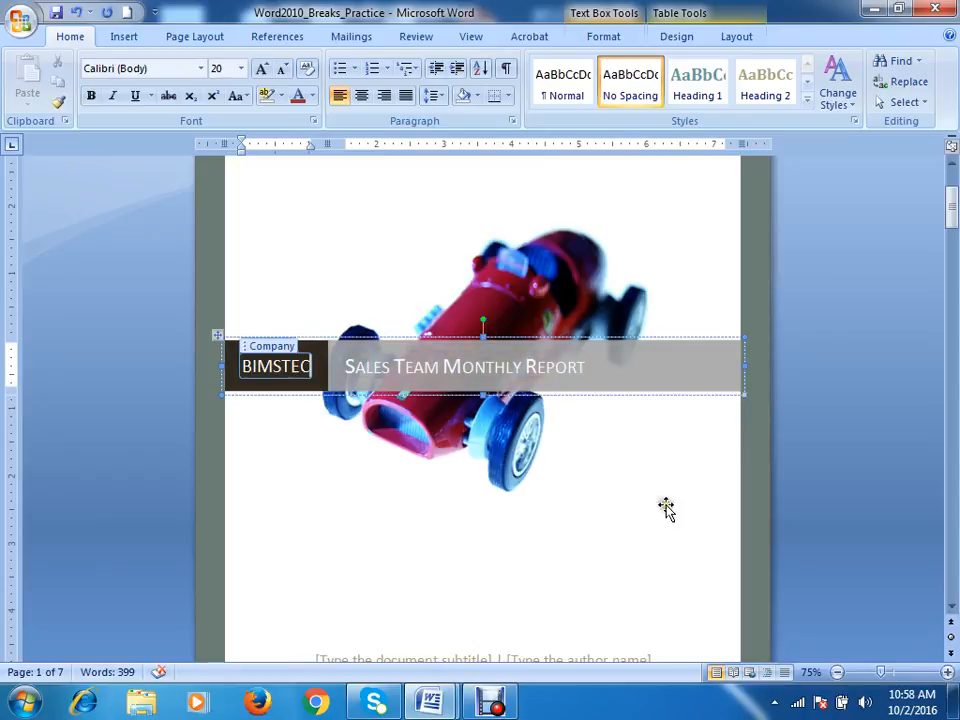
Convert the cover page's banner table to text separated with tabs, and undo the conversion
left_click(253, 346)
left_click_drag(262, 360, 256, 361)
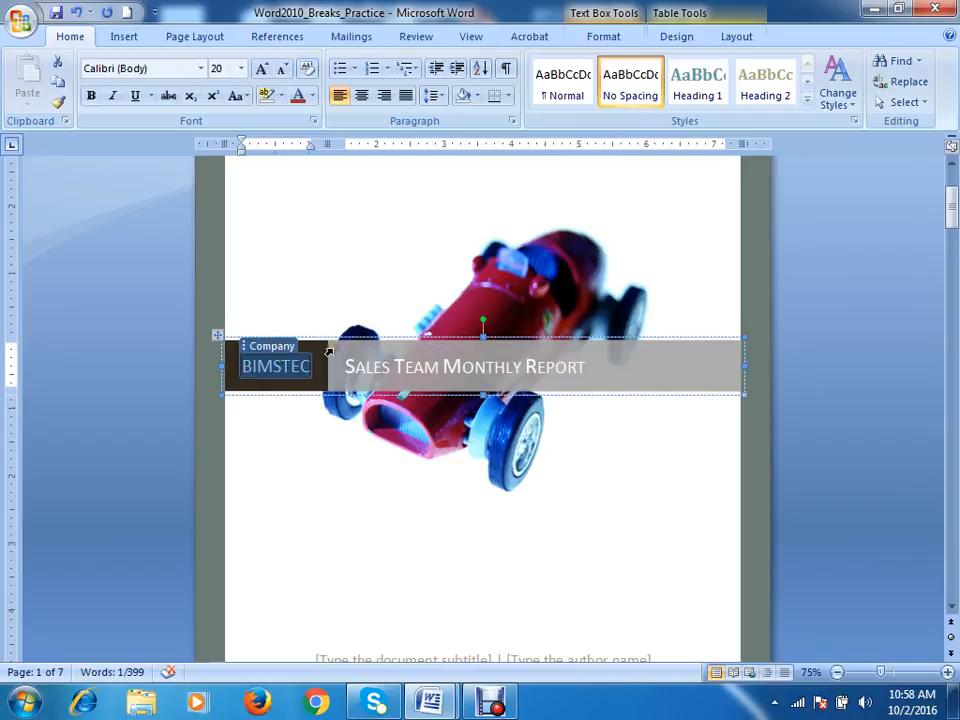
left_click(604, 38)
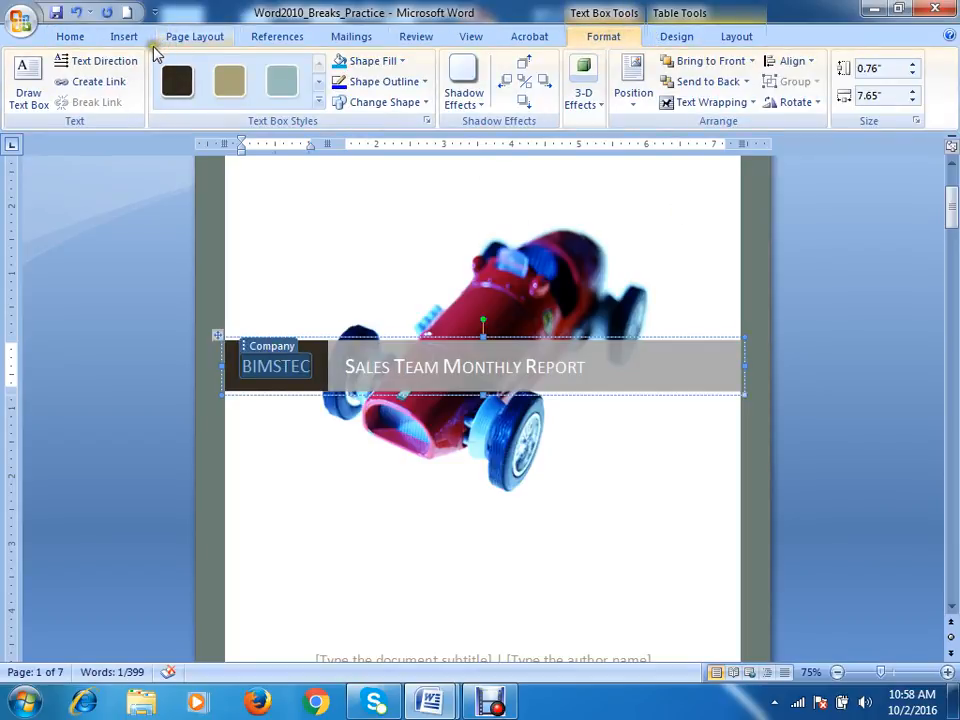
left_click(674, 38)
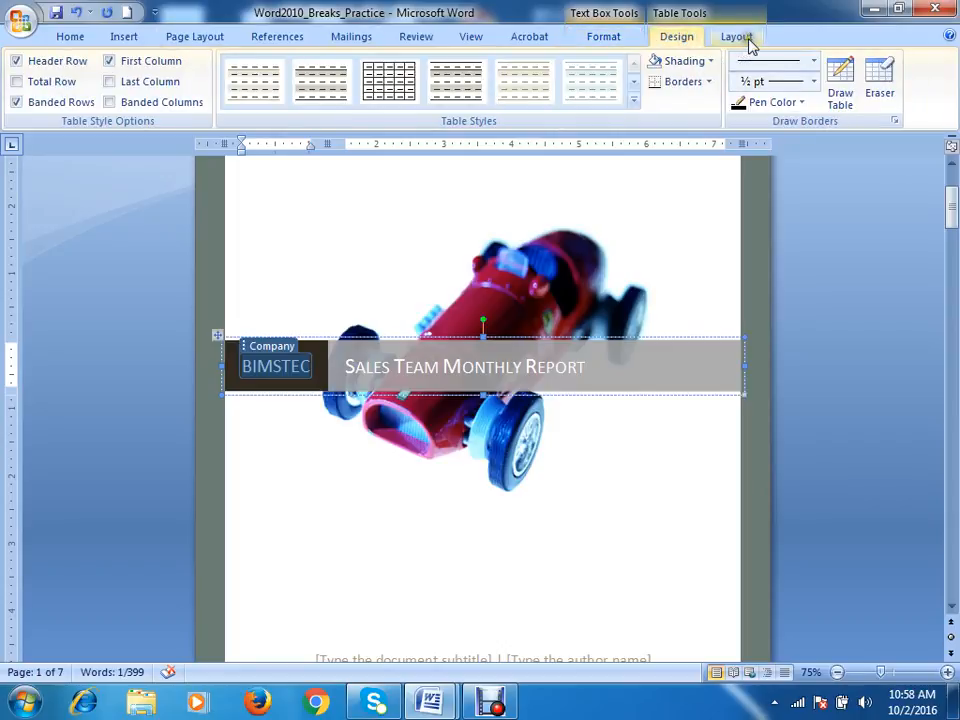
left_click(746, 38)
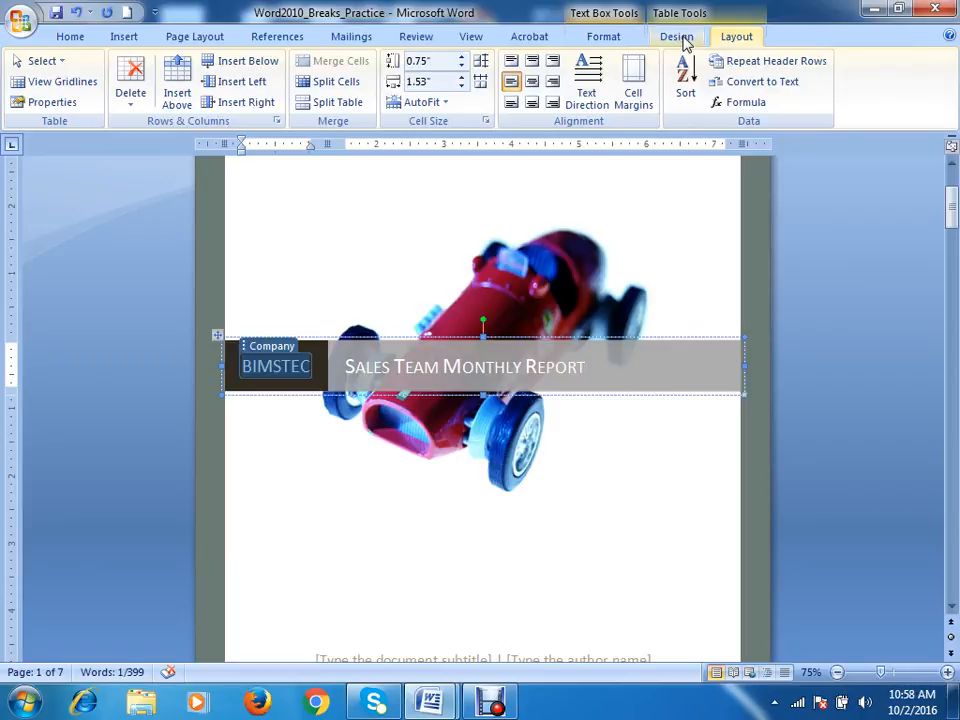
left_click(757, 82)
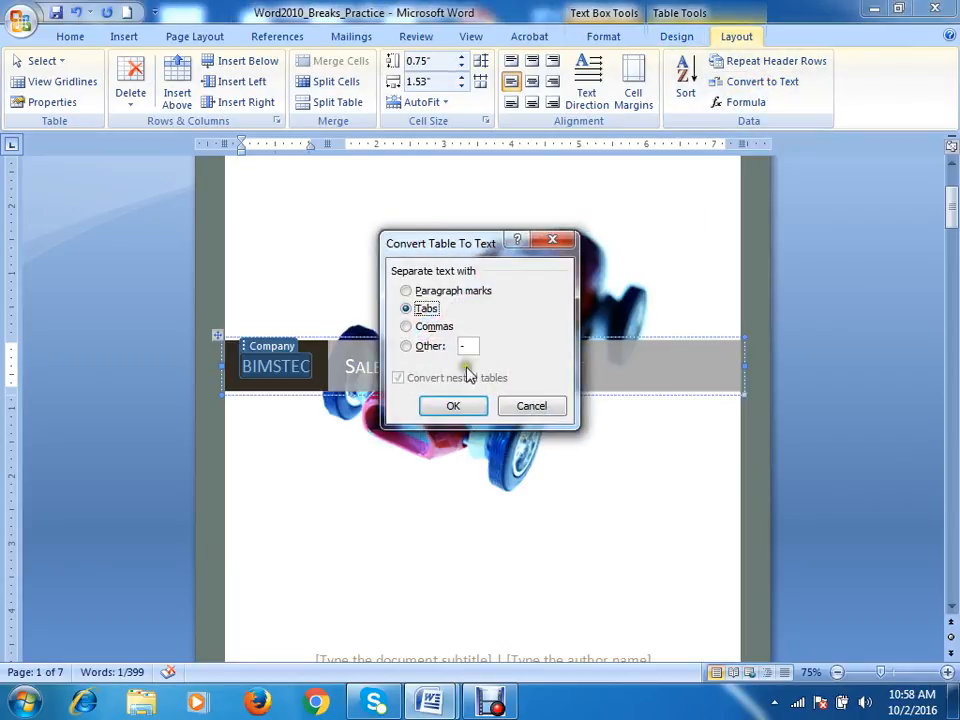
left_click(461, 408)
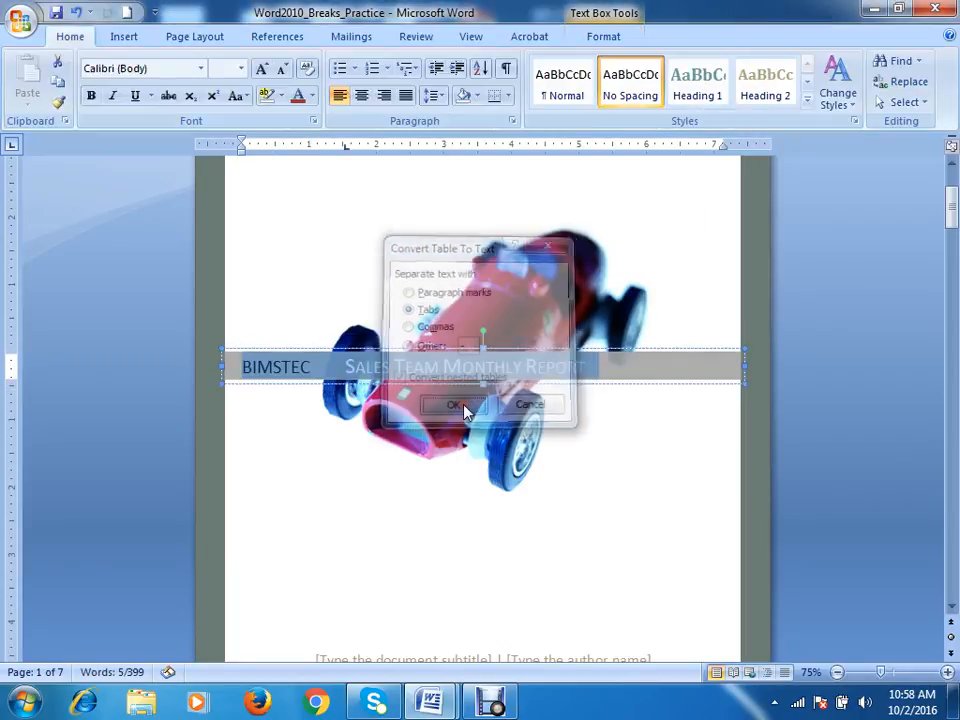
left_click(676, 497)
key("ctrl+z")
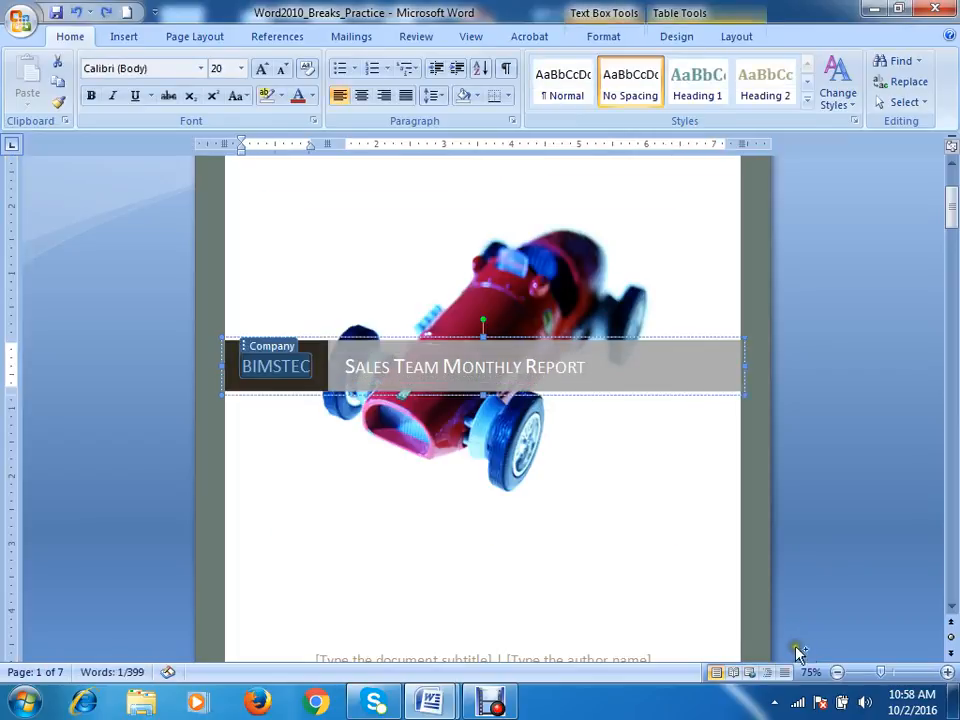
Remove the content control around the company name in the cover page banner and save the document
left_click(268, 512)
left_click(277, 367)
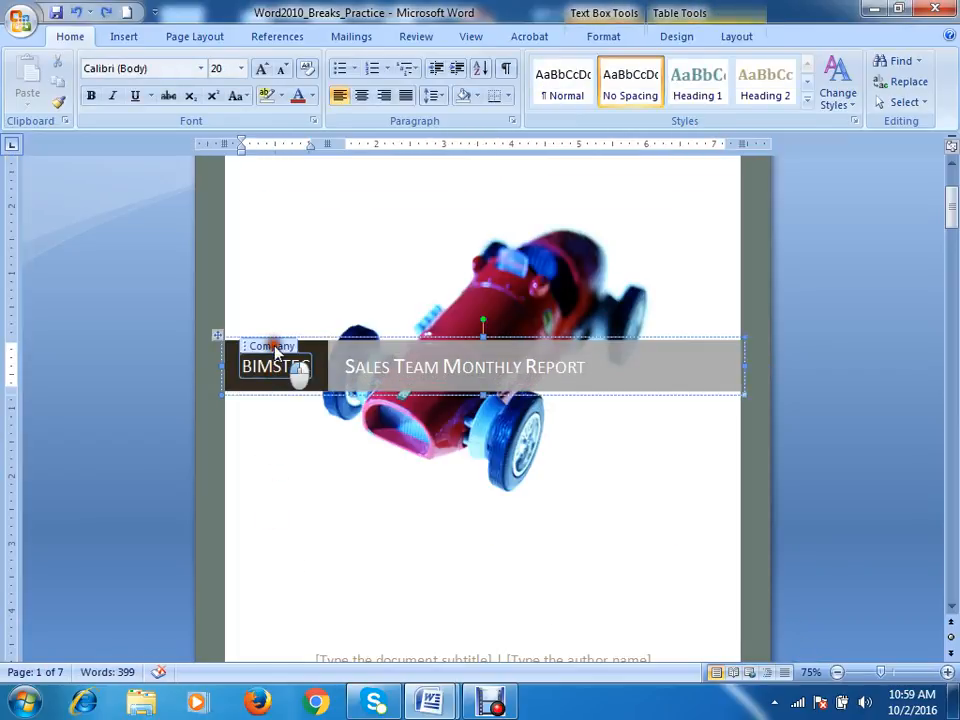
left_click(264, 350)
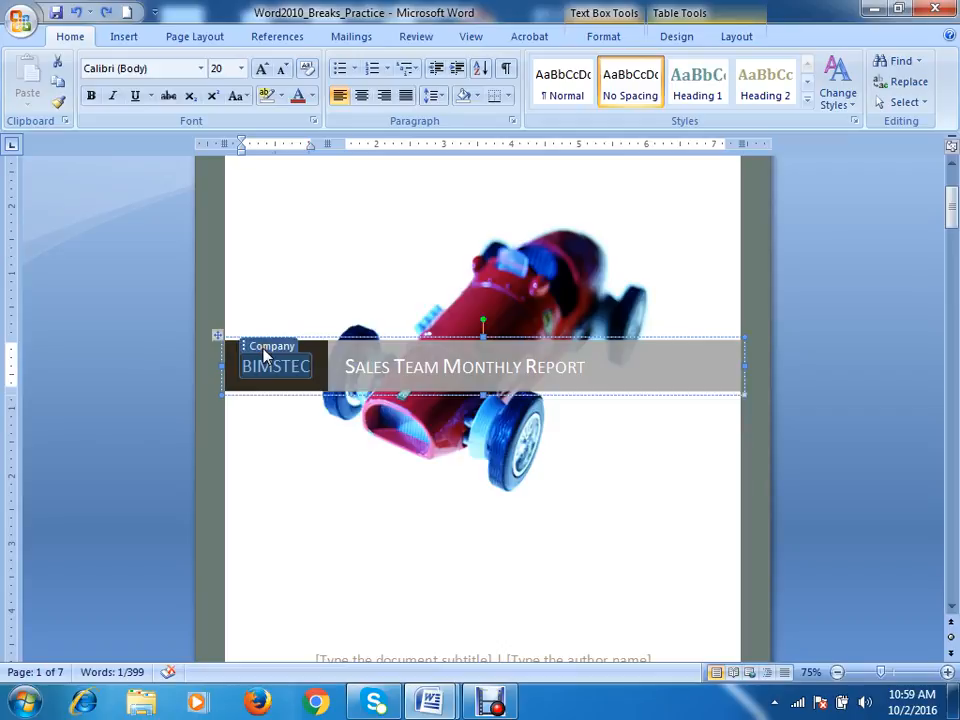
left_click(292, 367)
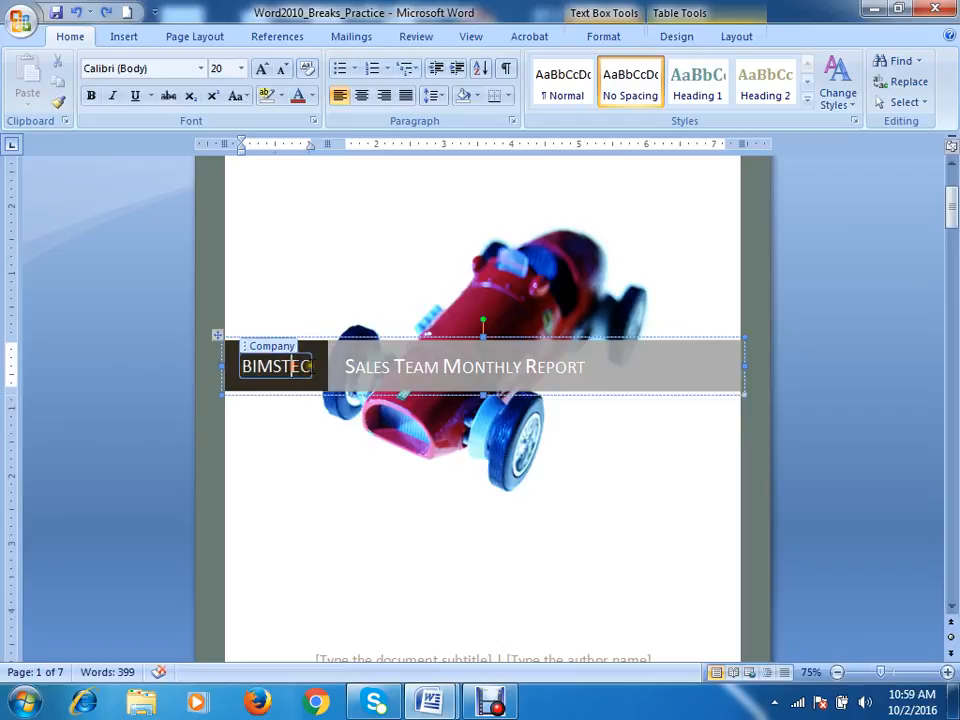
double_click(275, 370)
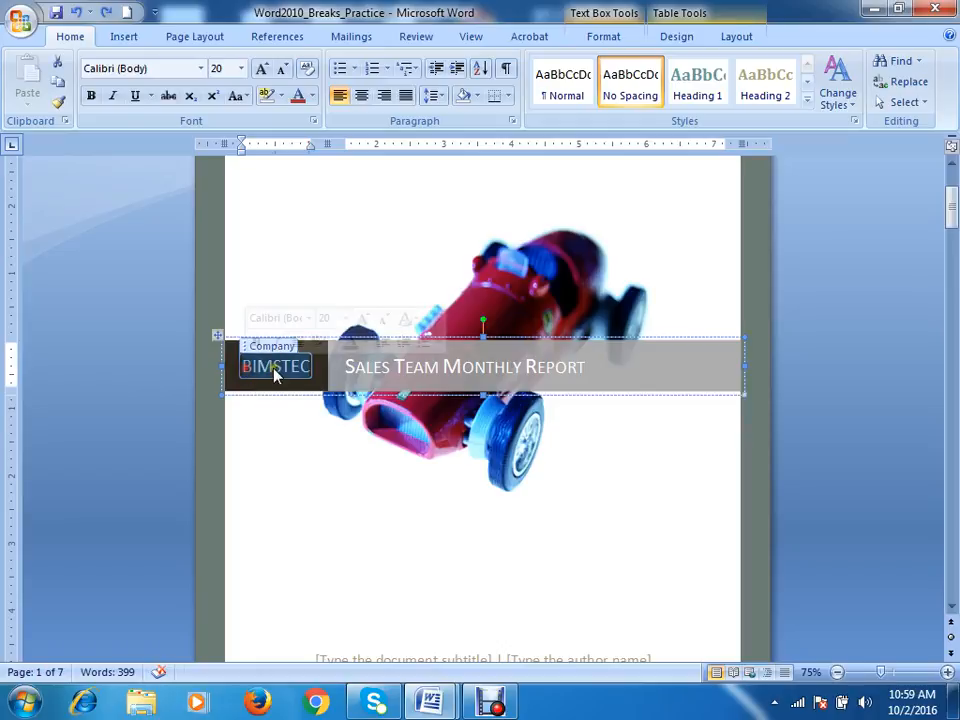
right_click(275, 369)
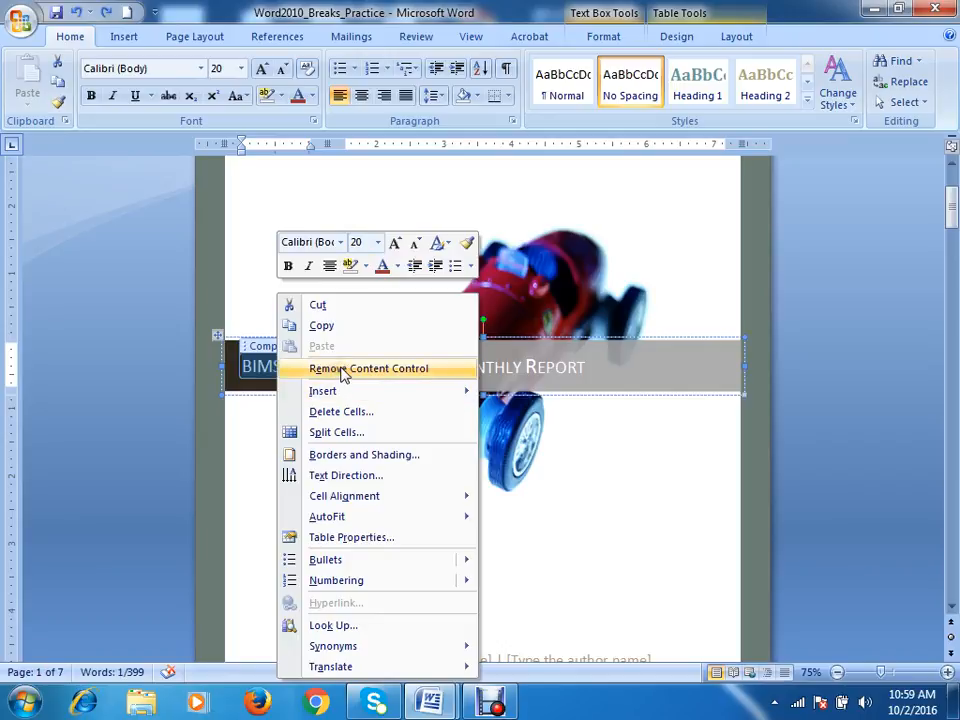
left_click(341, 370)
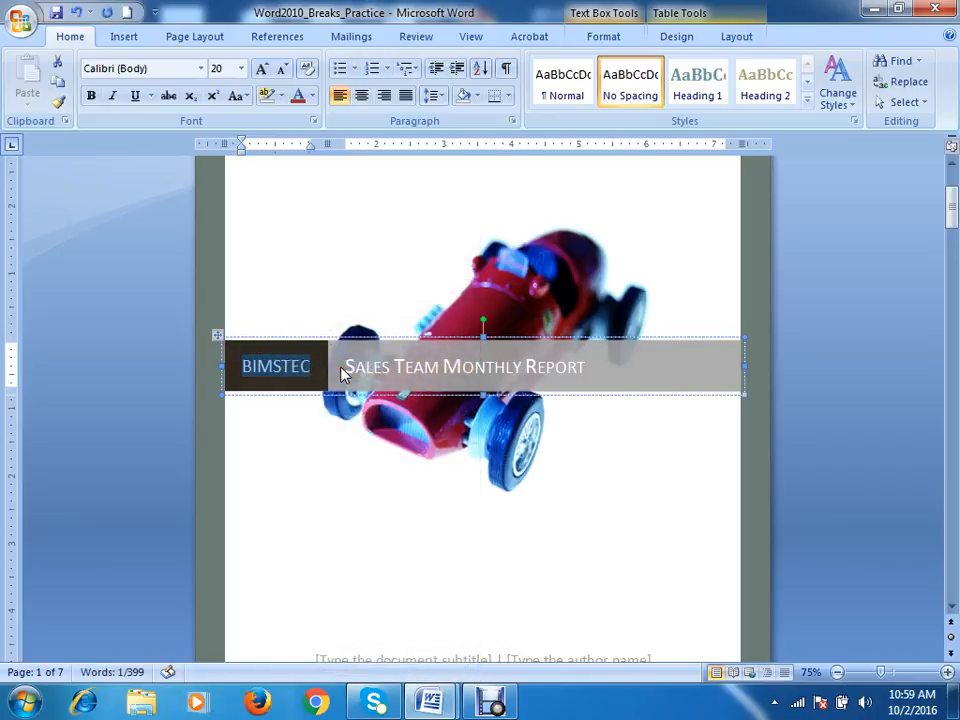
left_click(428, 450)
left_click(459, 551)
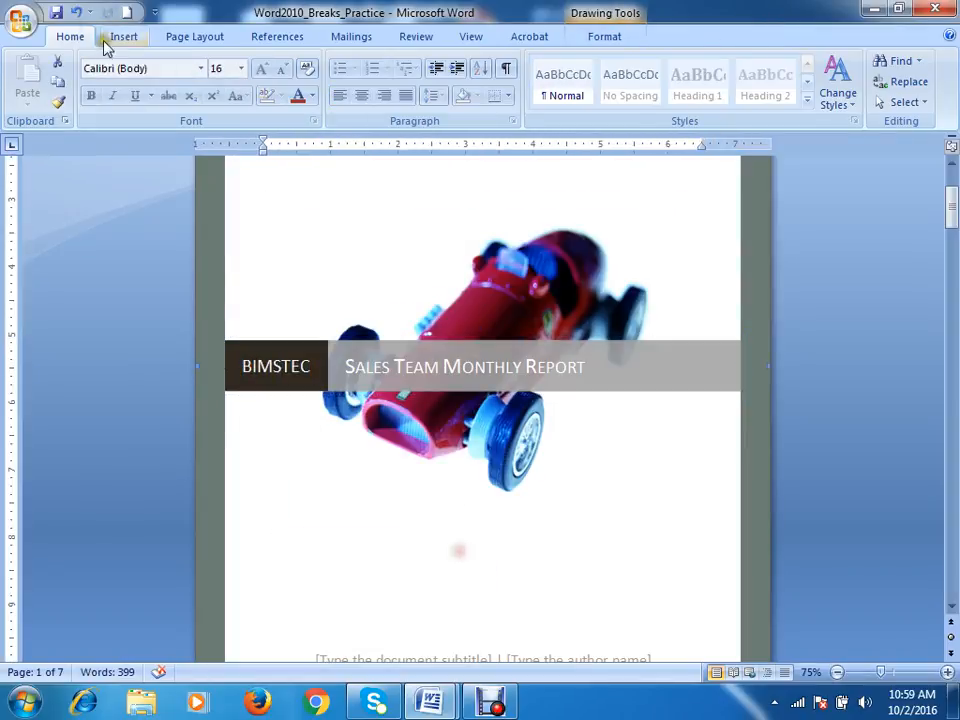
left_click(57, 13)
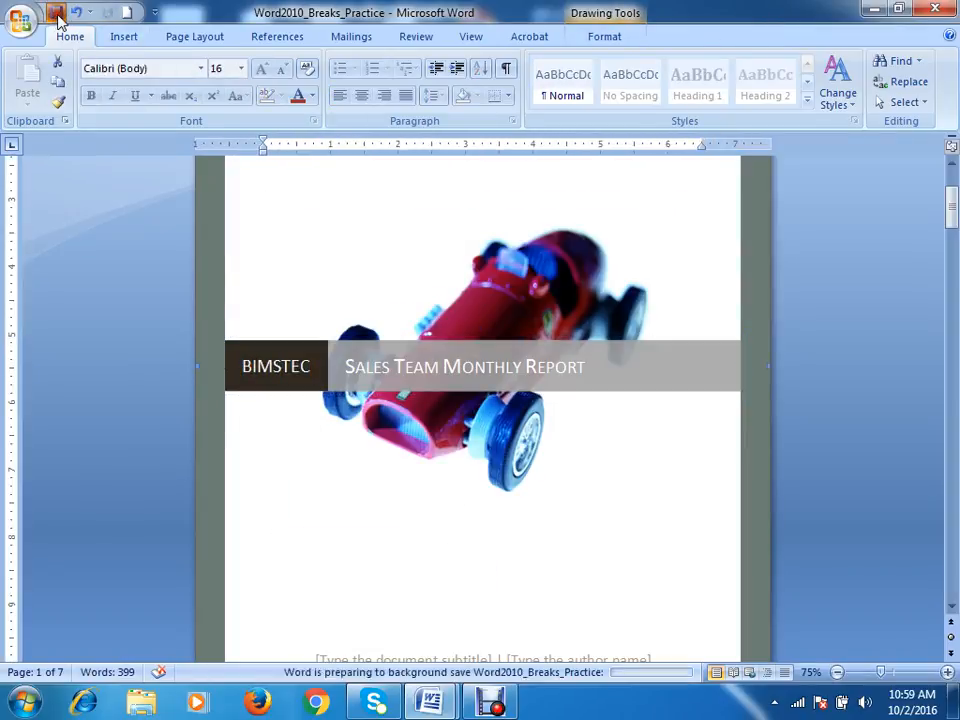
Remove the content control around the report title in the cover page banner and save the document
left_click(418, 367)
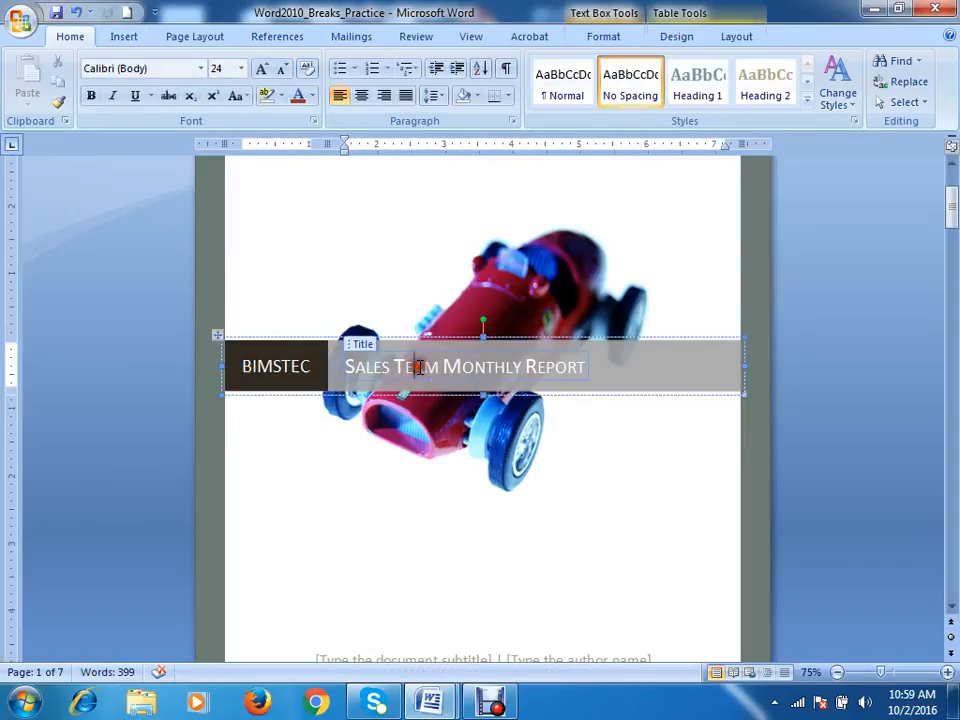
right_click(362, 352)
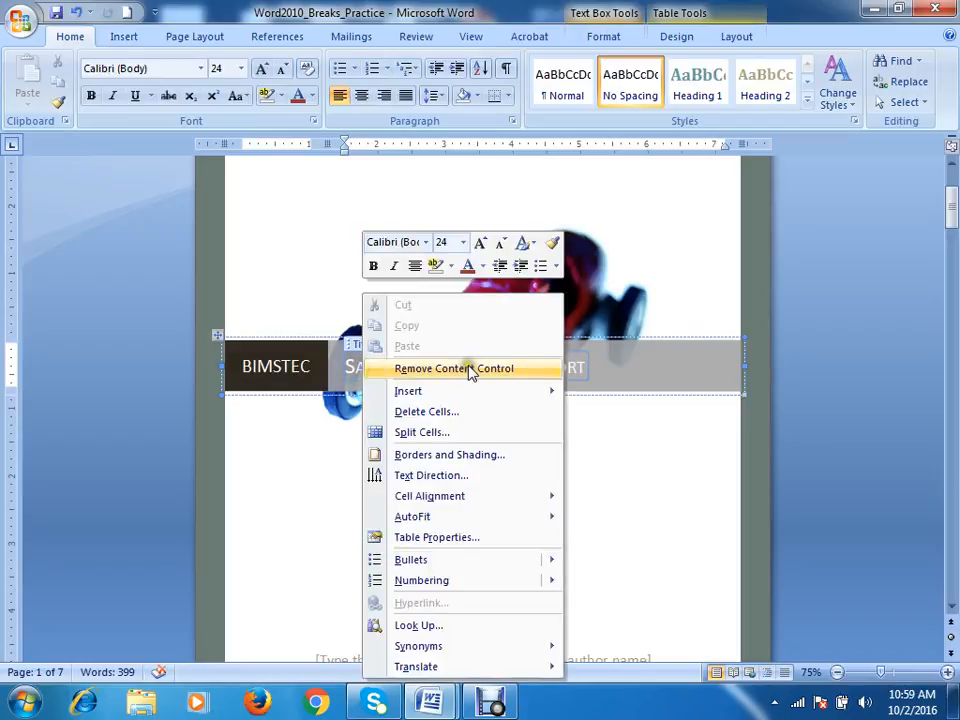
left_click(470, 369)
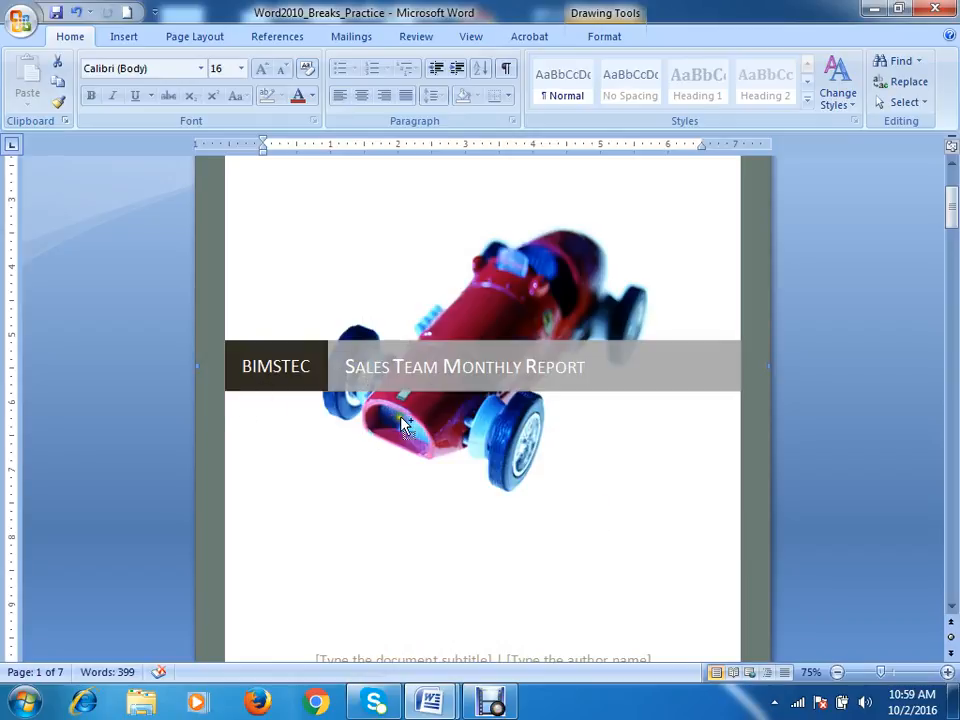
key("ctrl+s")
Delete the company name from the cover page's Company field
key("Tab")
key("shift+Tab")
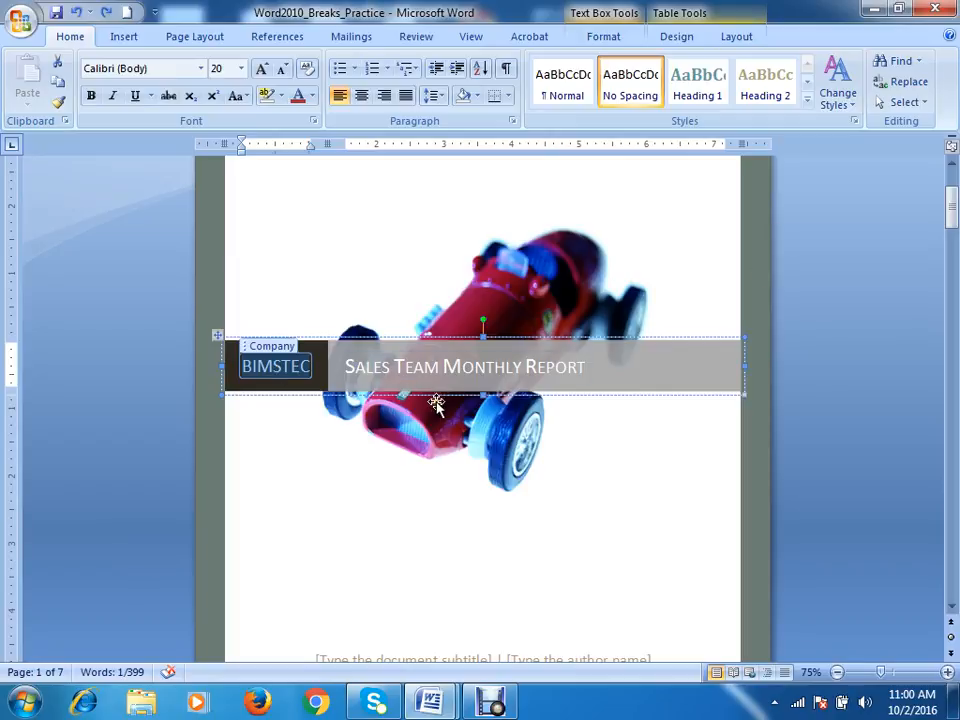
left_click(331, 439)
key("BackSpace")
key("BackSpace")
key("BackSpace")
key("BackSpace")
key("BackSpace")
key("BackSpace")
key("BackSpace")
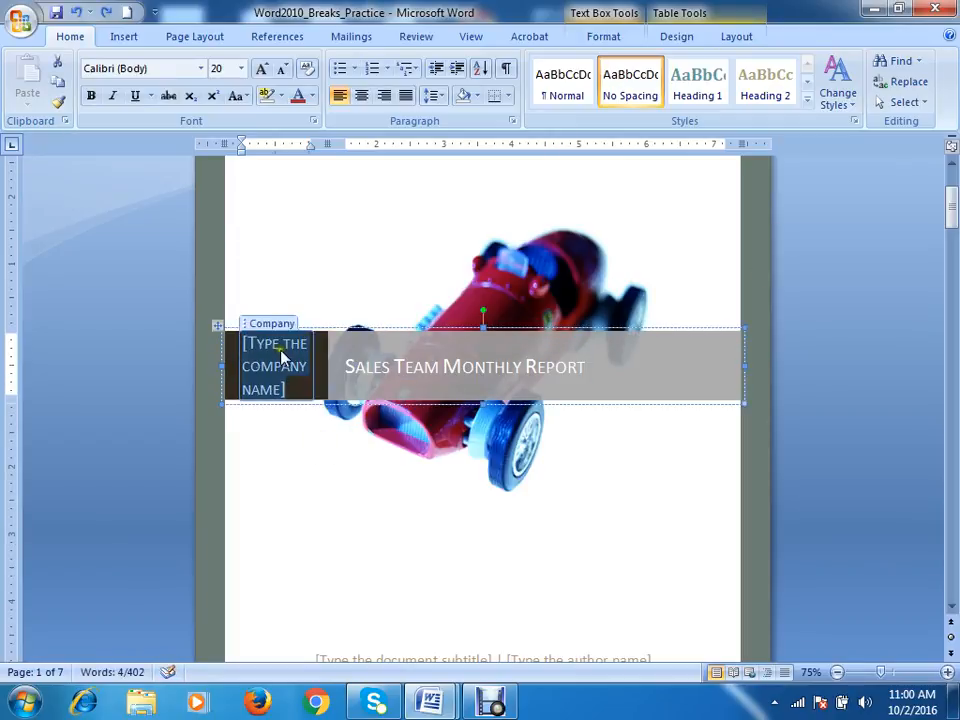
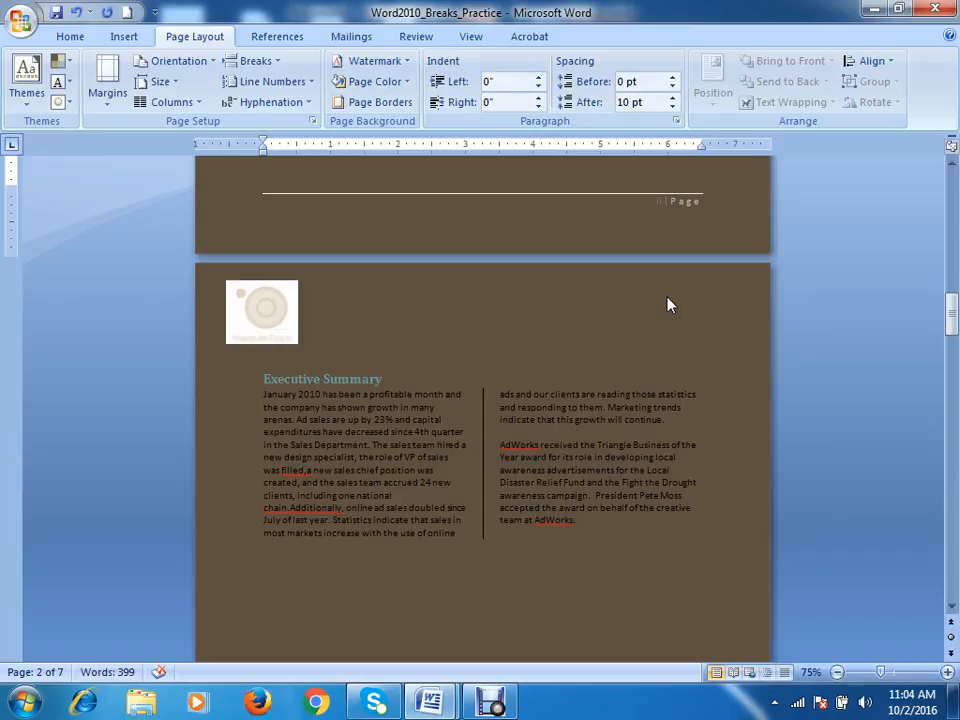
left_click(668, 296)
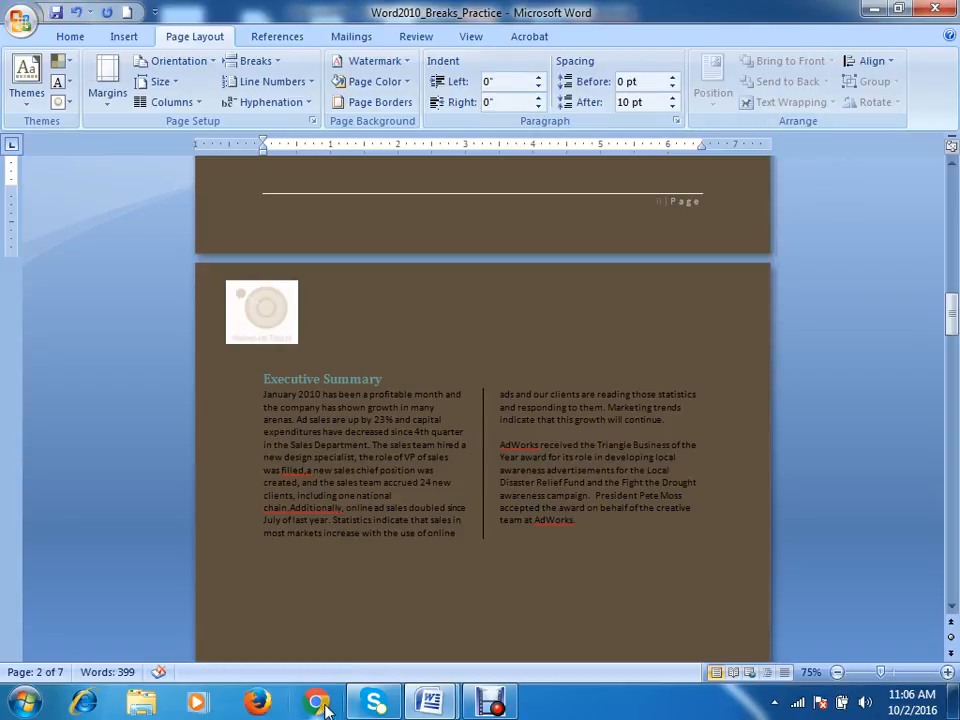
mouse_move(430, 705)
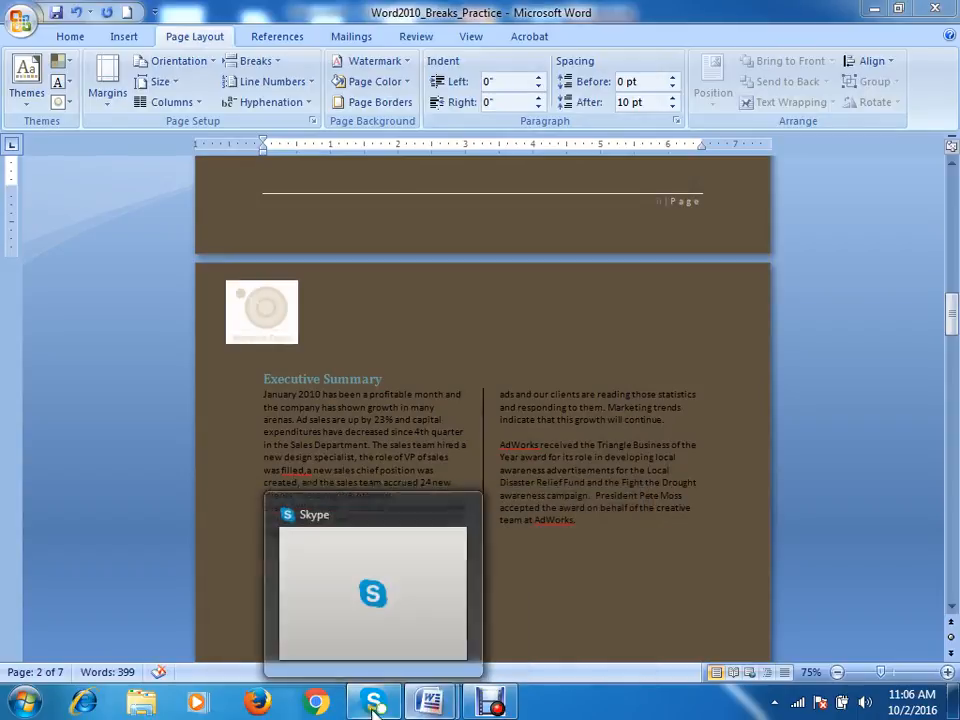
left_click(316, 702)
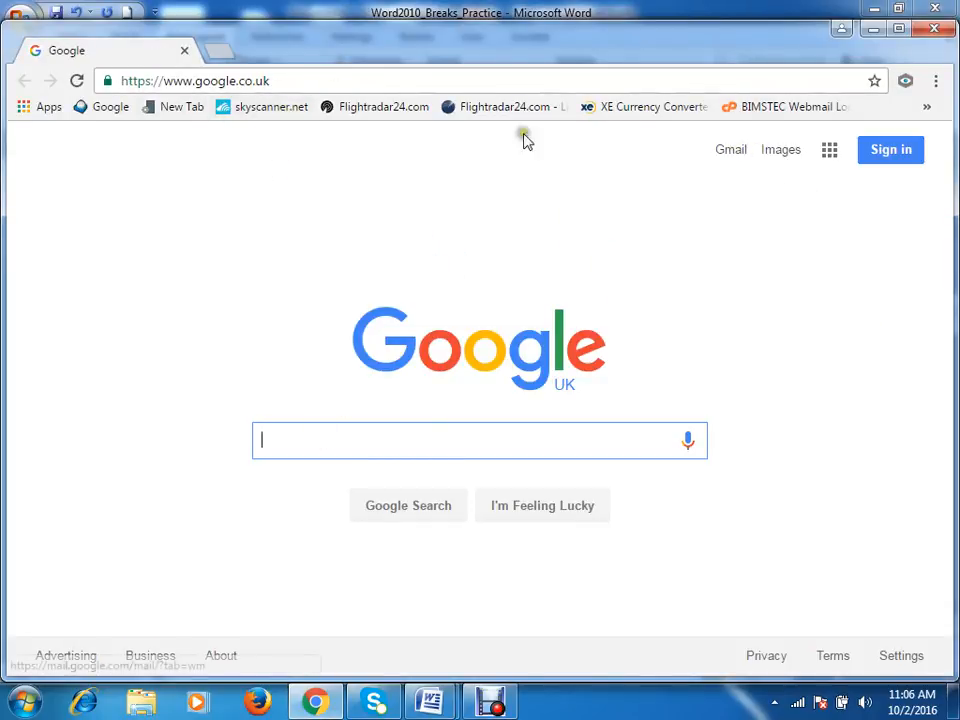
left_click(288, 81)
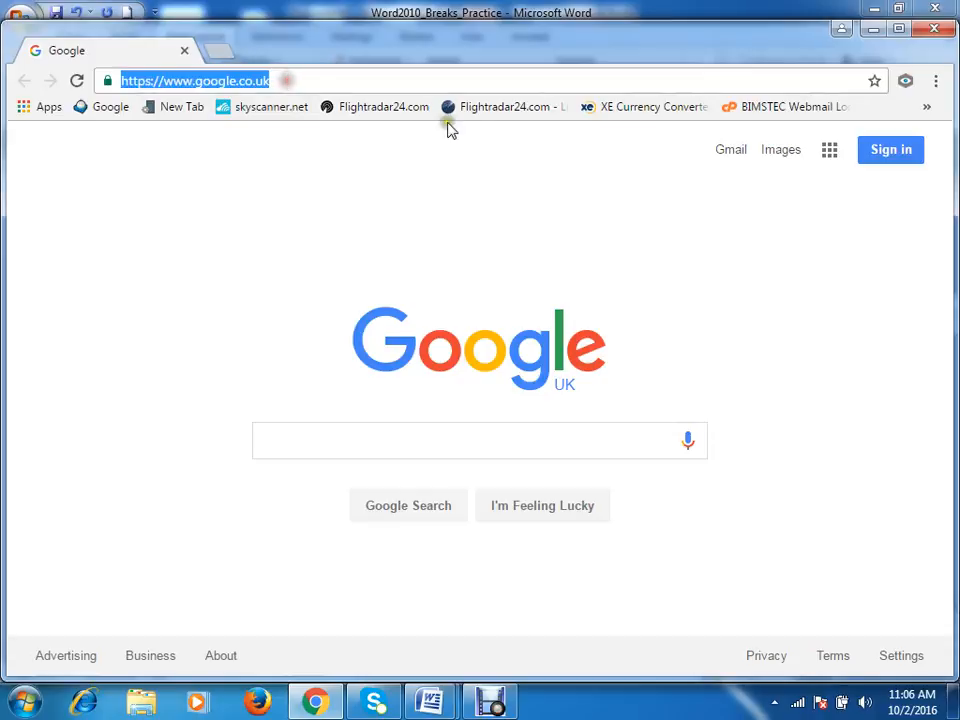
type("lip")
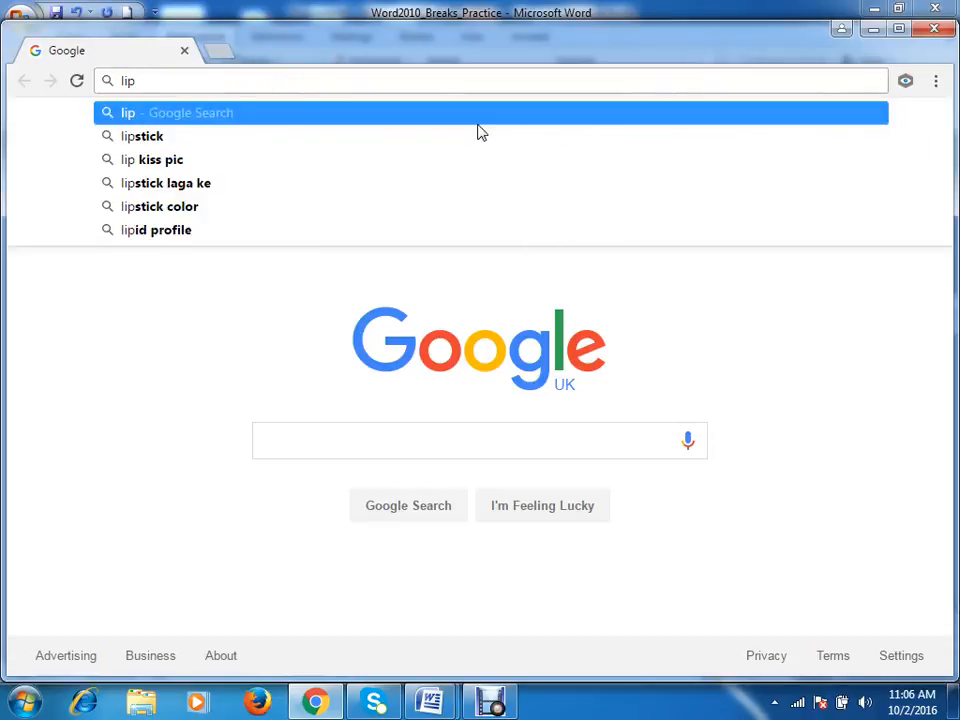
type("sun")
key("Return")
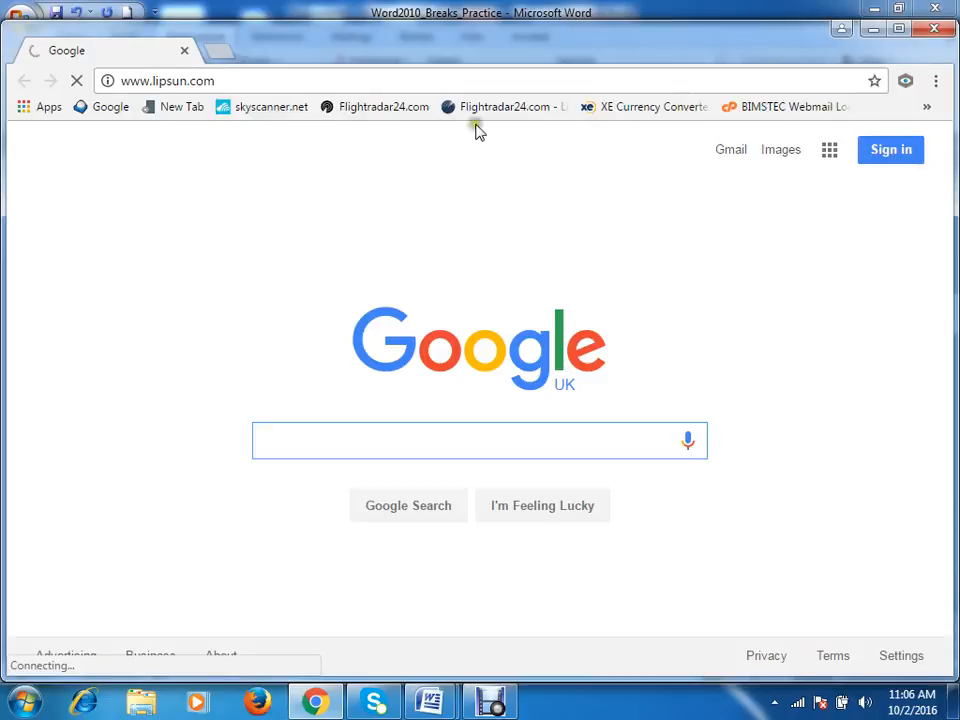
left_click(184, 82)
left_click(246, 86)
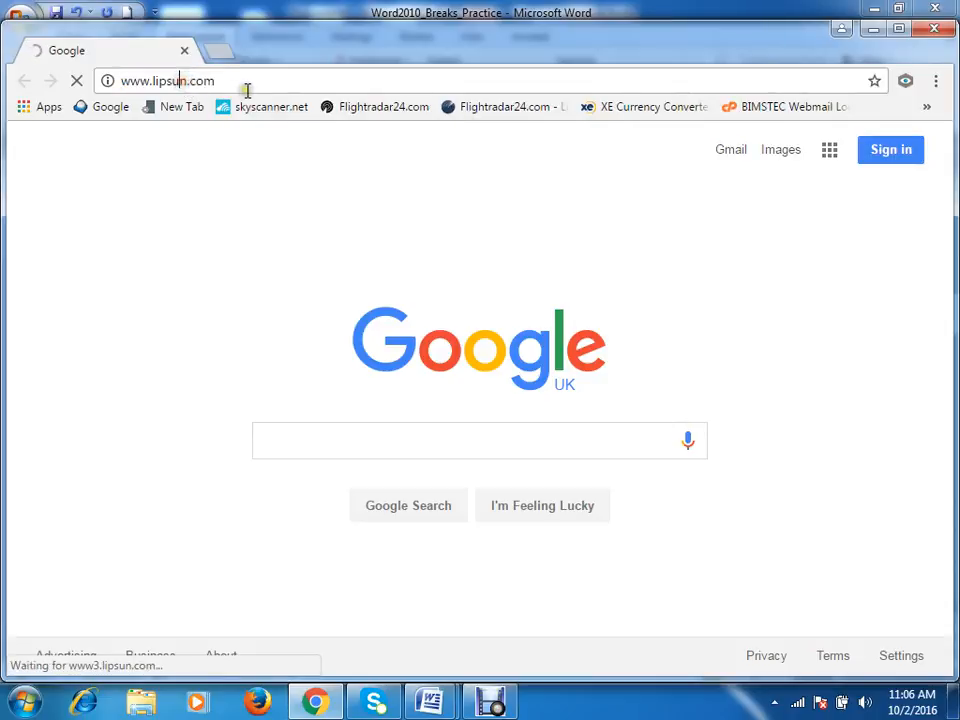
type("m")
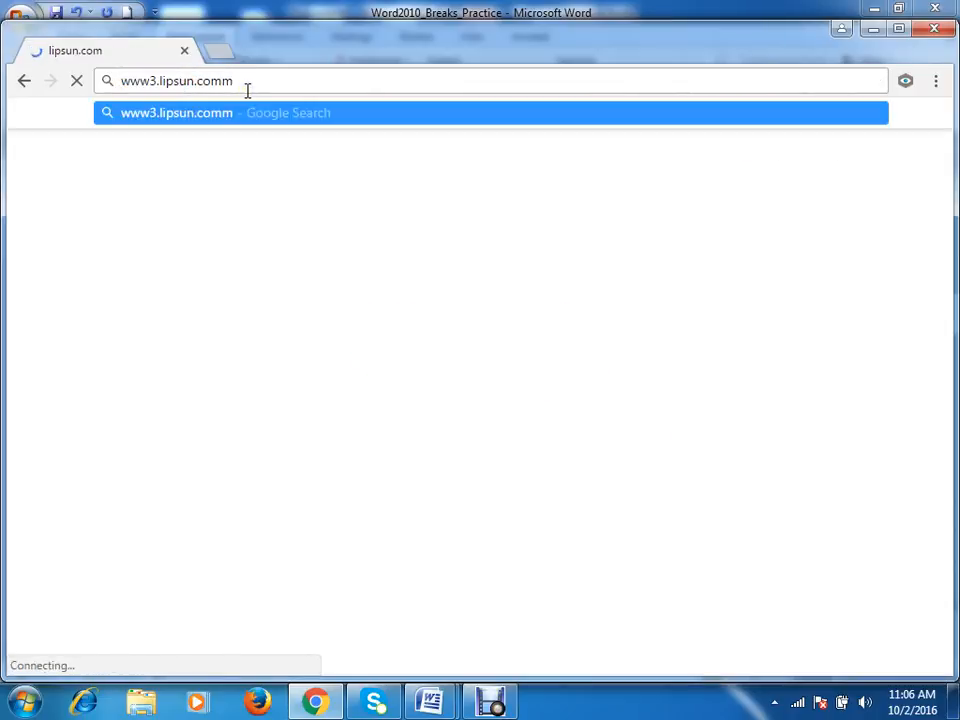
key("ctrl+a")
type("lipsum")
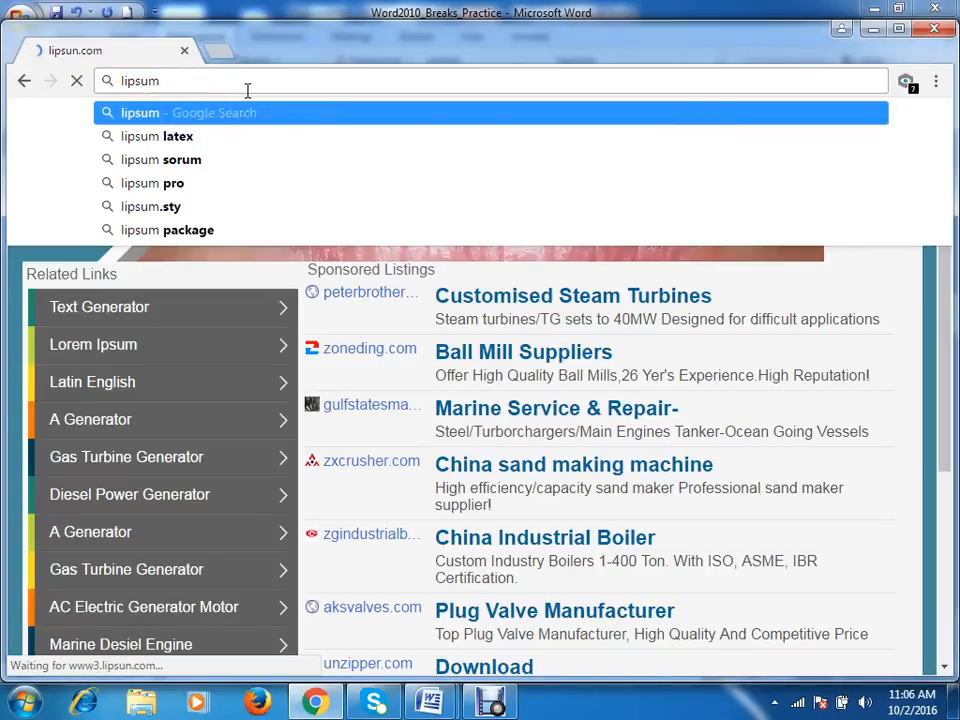
key("ctrl+Return")
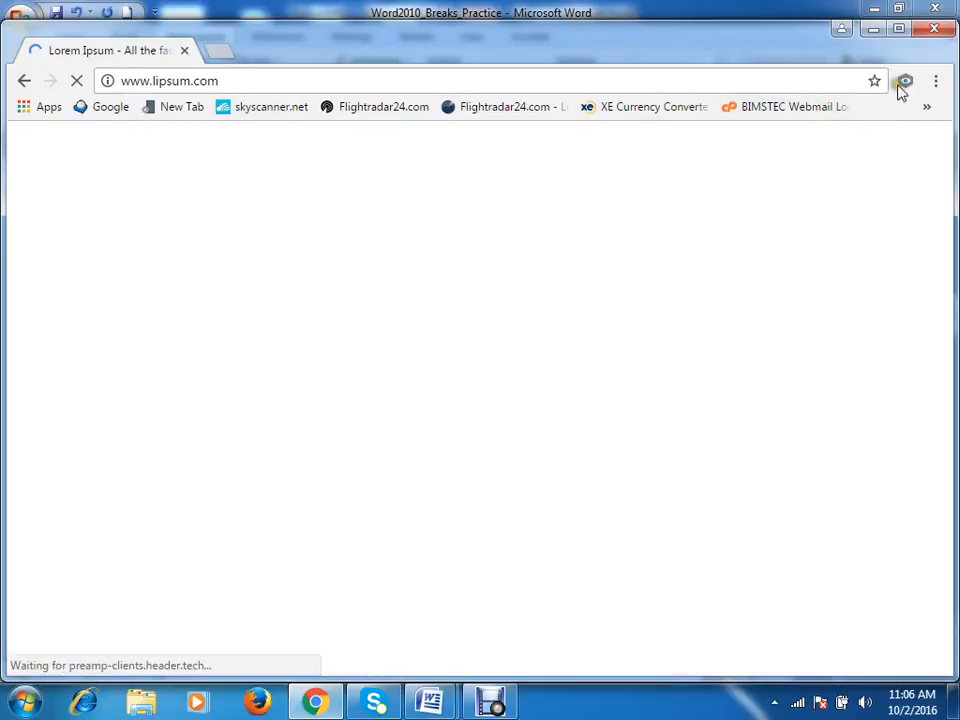
left_click(898, 30)
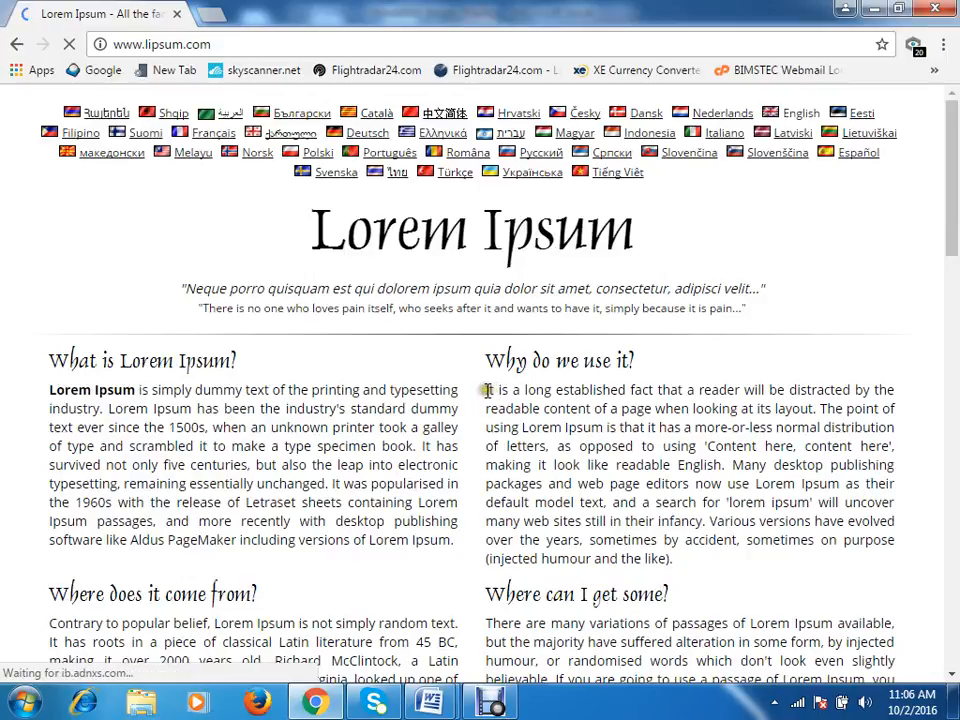
Copy the full paragraph under the "Why do we use it?" heading
left_click_drag(489, 390, 676, 560)
key("ctrl+c")
right_click(510, 413)
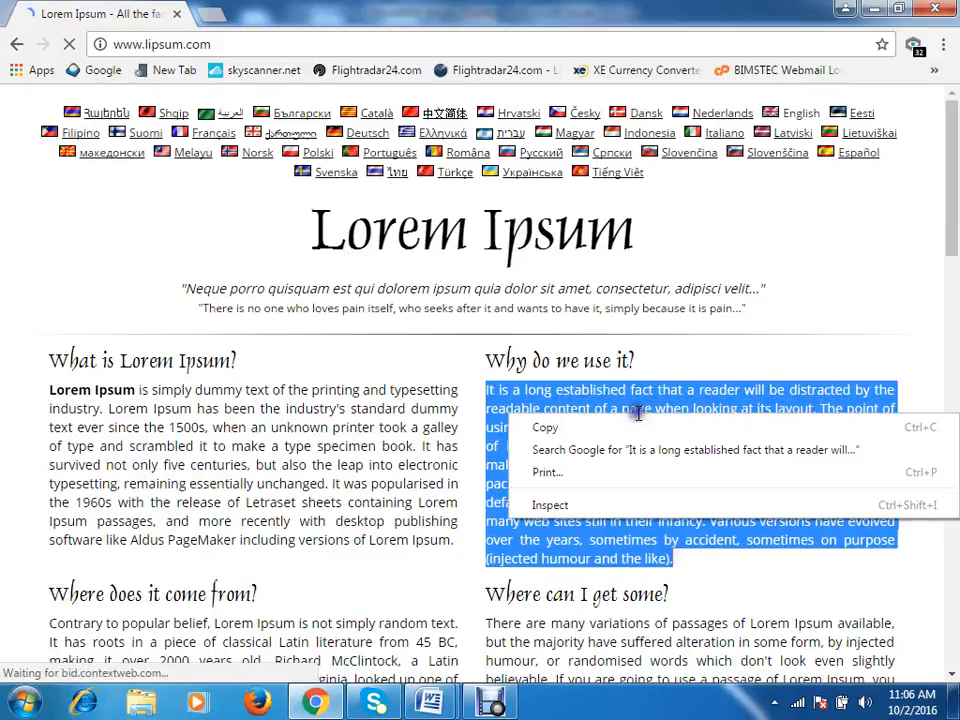
left_click(545, 425)
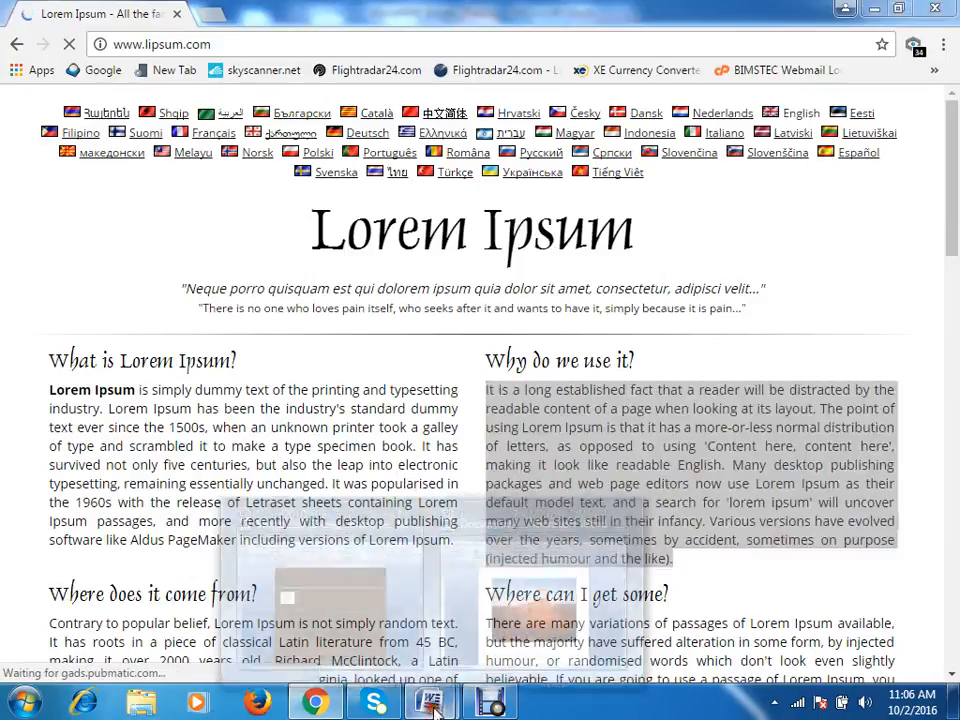
Switch to Document2 in Word and insert a page break before the flower picture on the first page
mouse_move(430, 703)
left_click(470, 560)
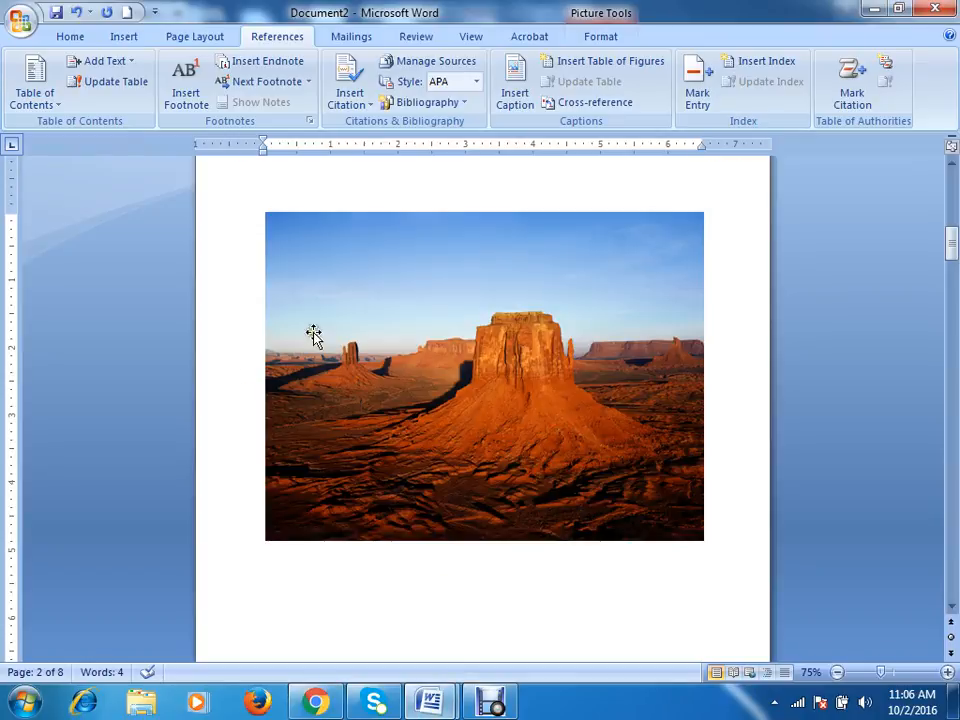
scroll(439, 317, "up", 10)
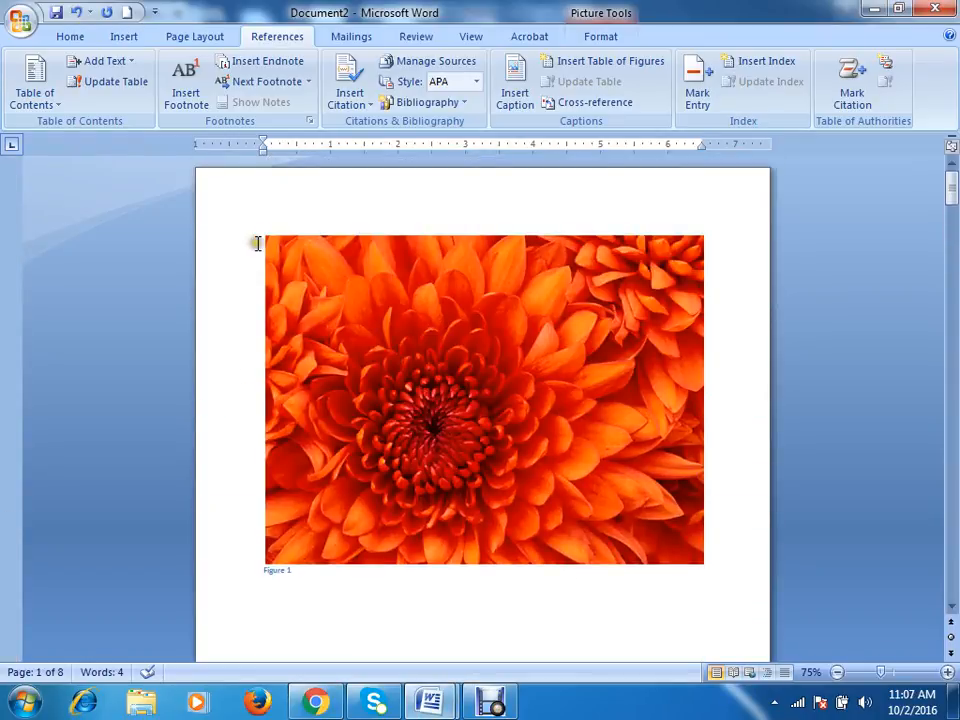
left_click(257, 242)
key("ctrl+Return")
key("ctrl+Return")
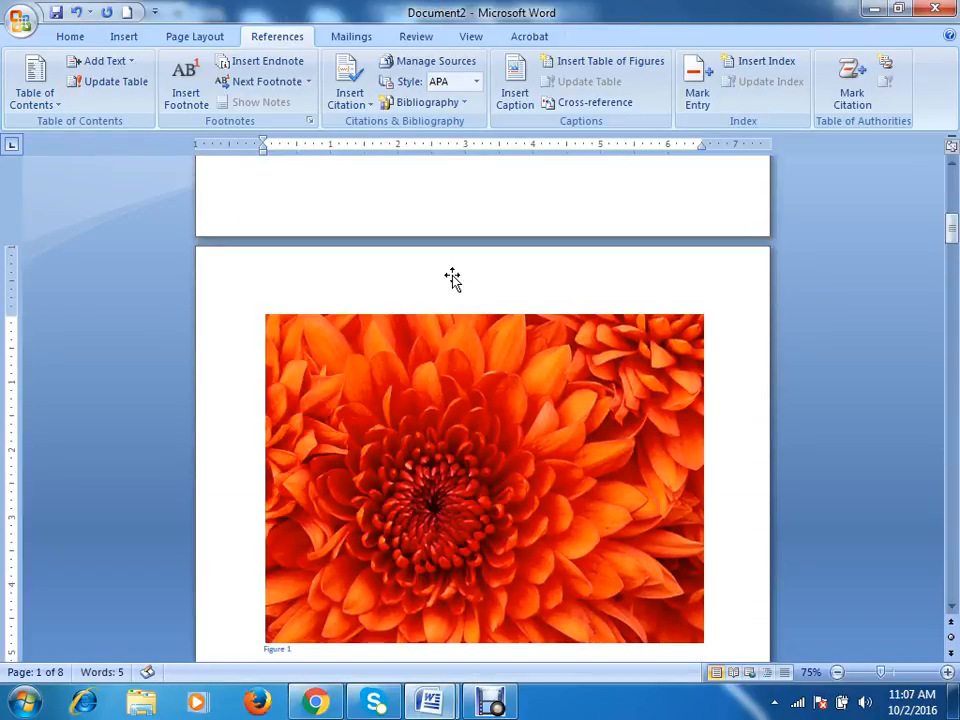
Paste the copied paragraph directly above the flower picture, and undo the paste
left_click(340, 285)
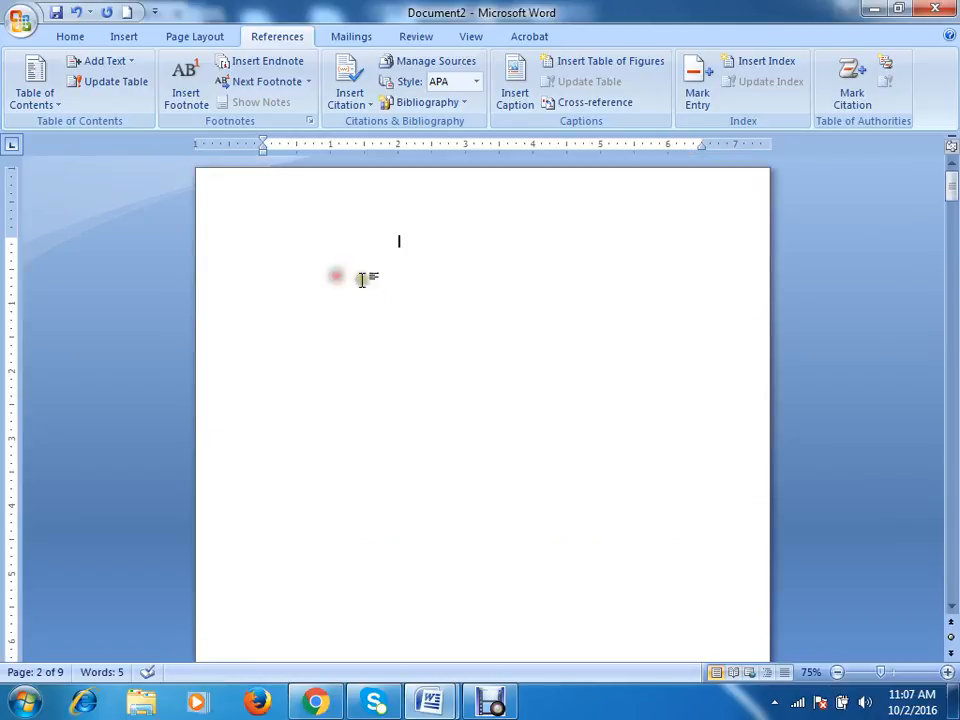
key("ctrl+v")
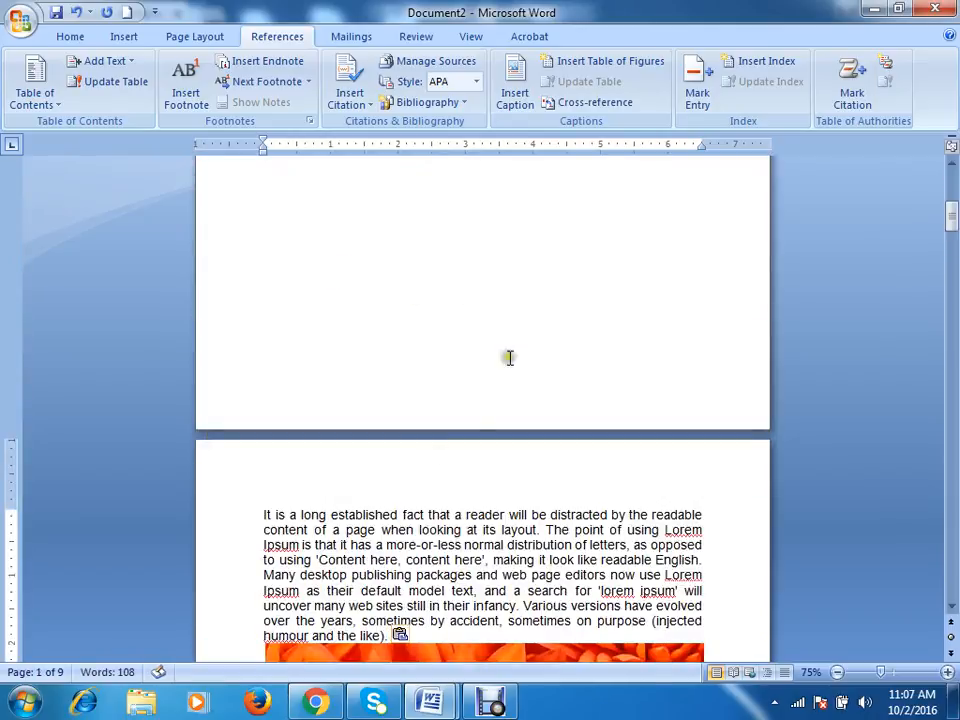
scroll(508, 358, "down", 3)
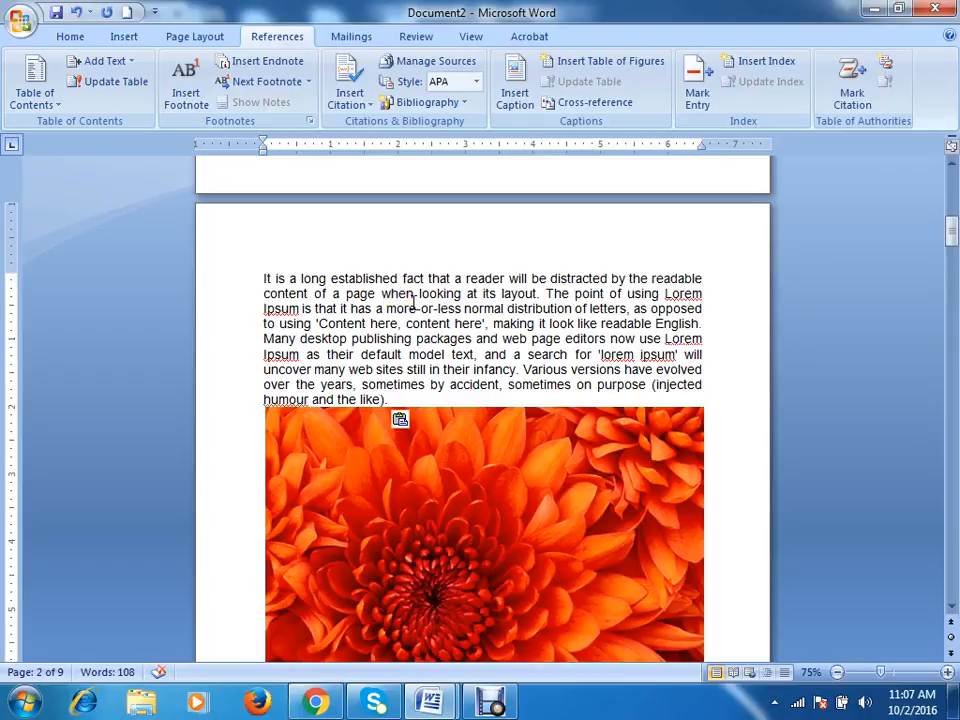
left_click(68, 38)
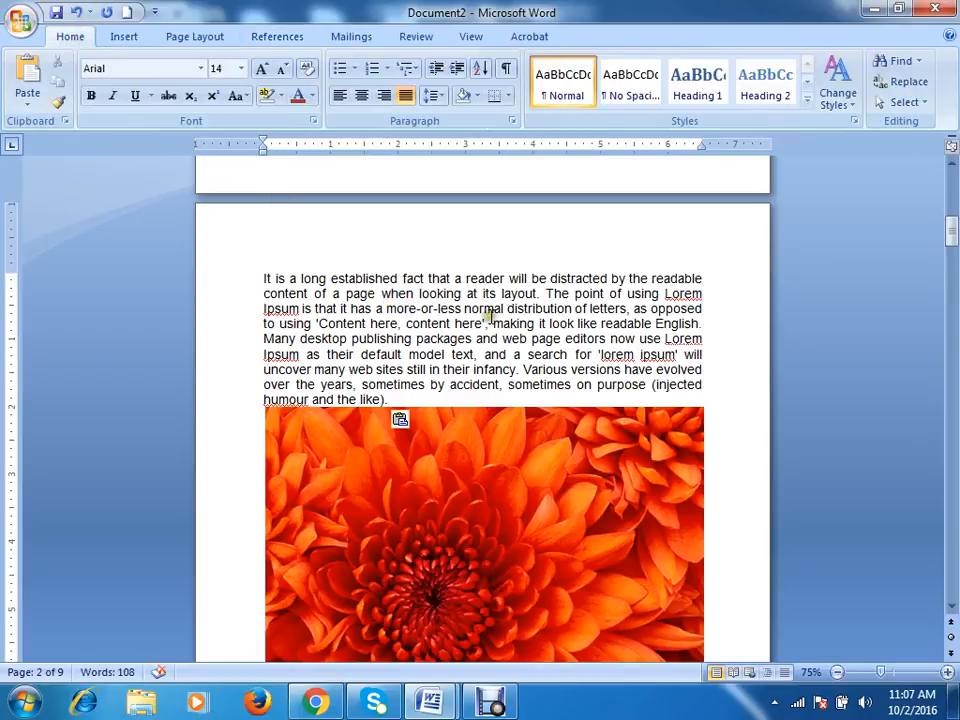
key("ctrl+z")
key("ctrl+z")
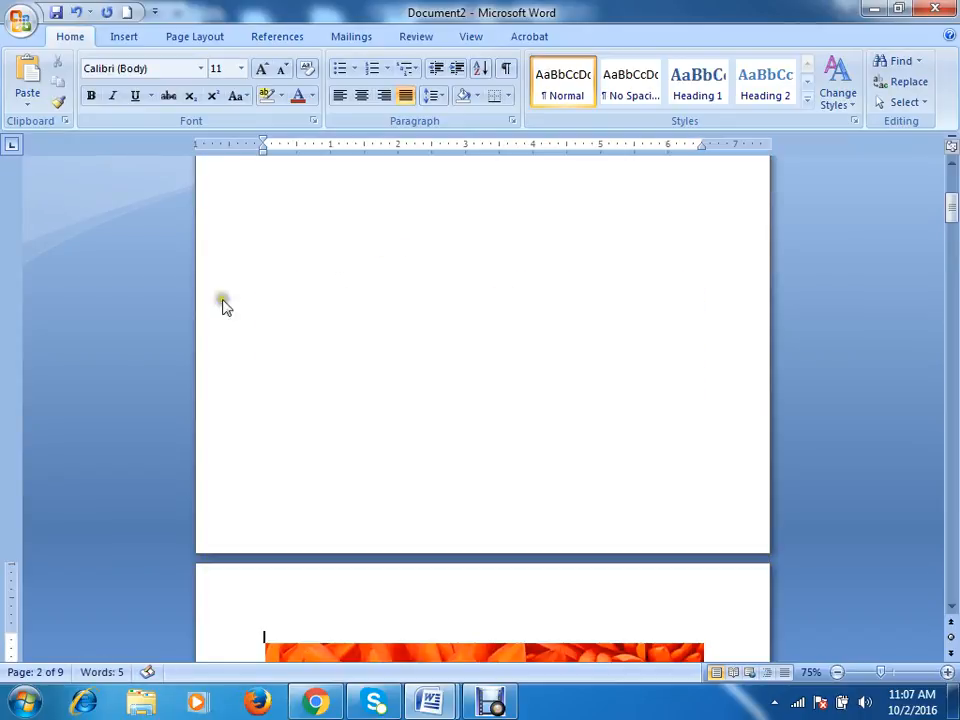
Paste the copied paragraph at the start of the blank first page and apply Match Destination Formatting to it
scroll(232, 330, "down", 5)
left_click(279, 259)
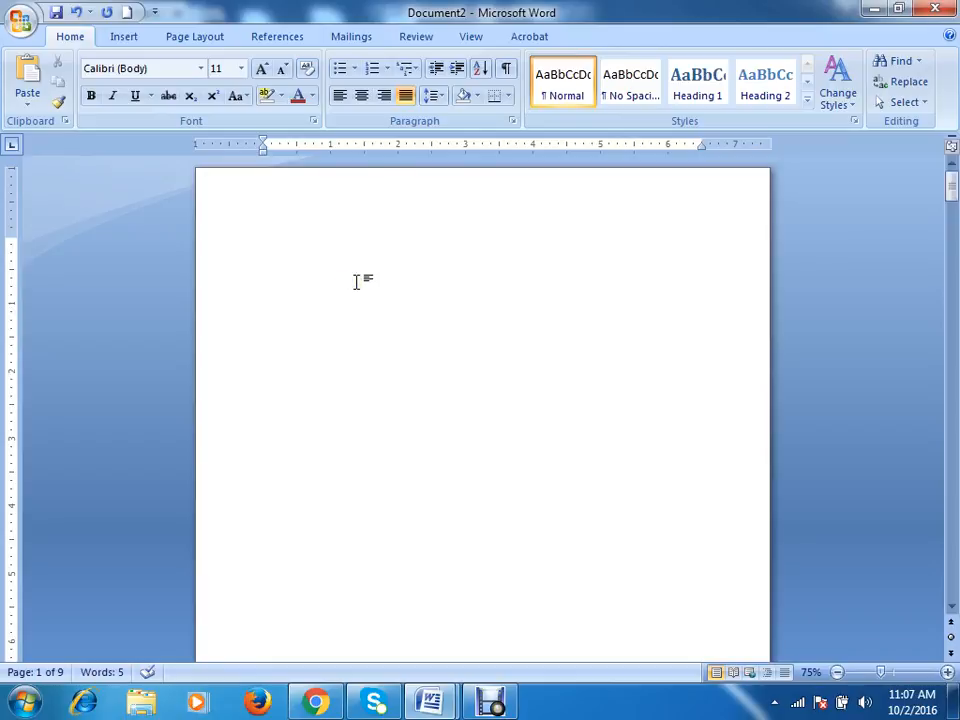
right_click(276, 252)
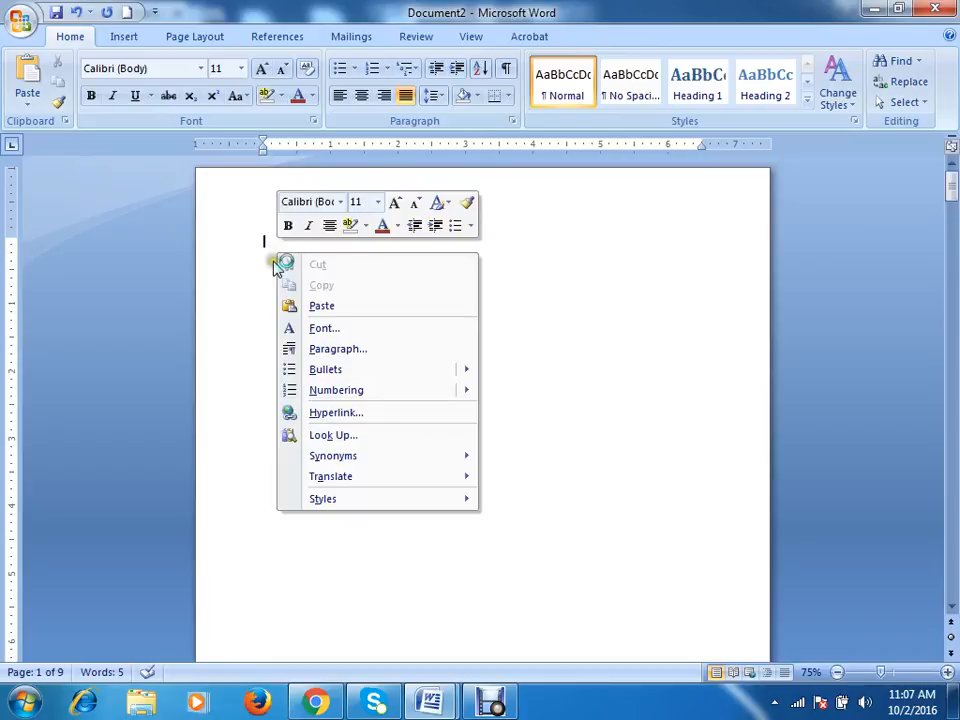
left_click(322, 308)
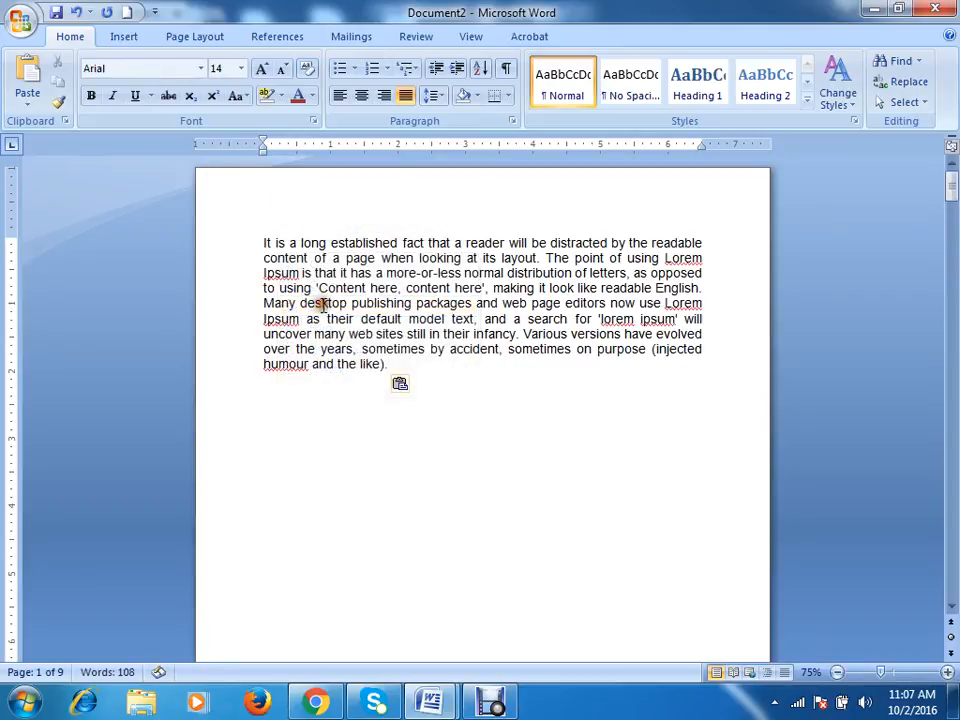
left_click(417, 387)
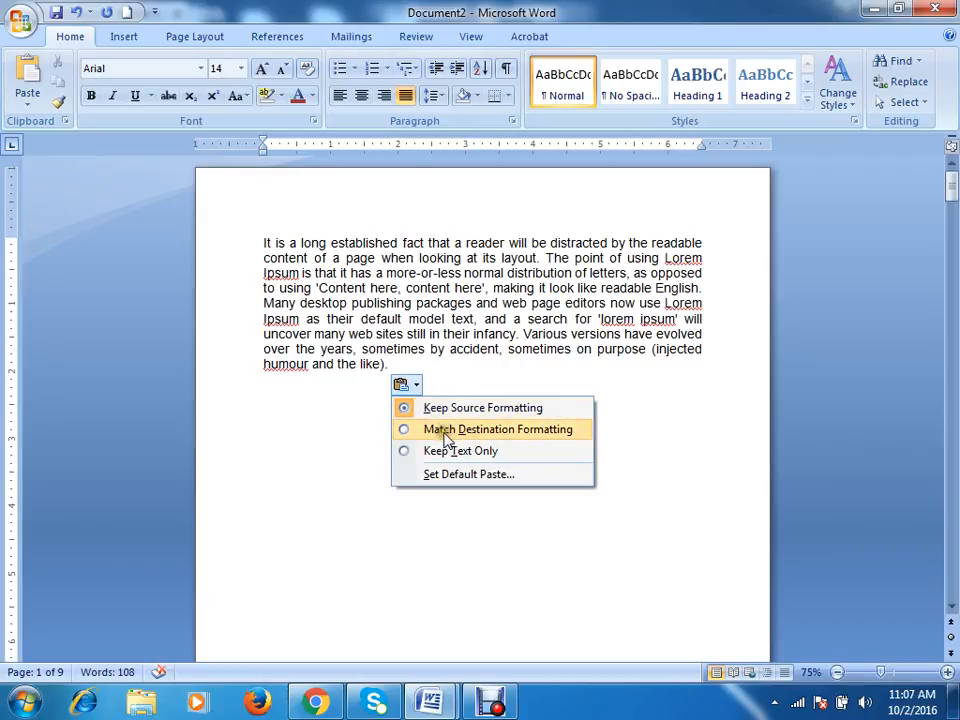
left_click(548, 431)
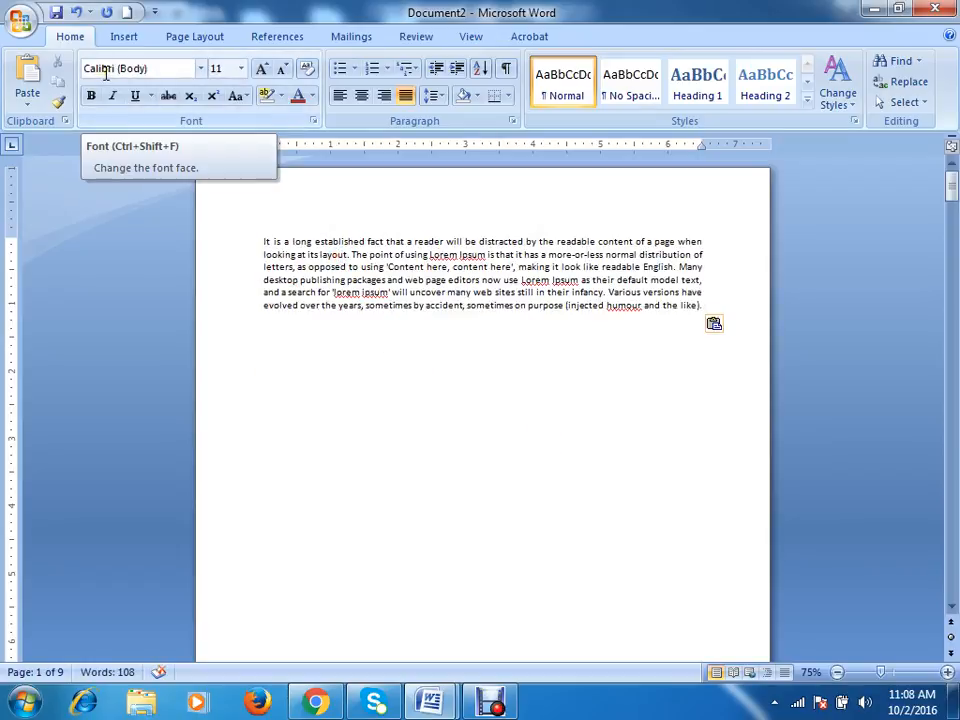
Start a new paragraph below the pasted text and increase its font size to 14
left_click(221, 69)
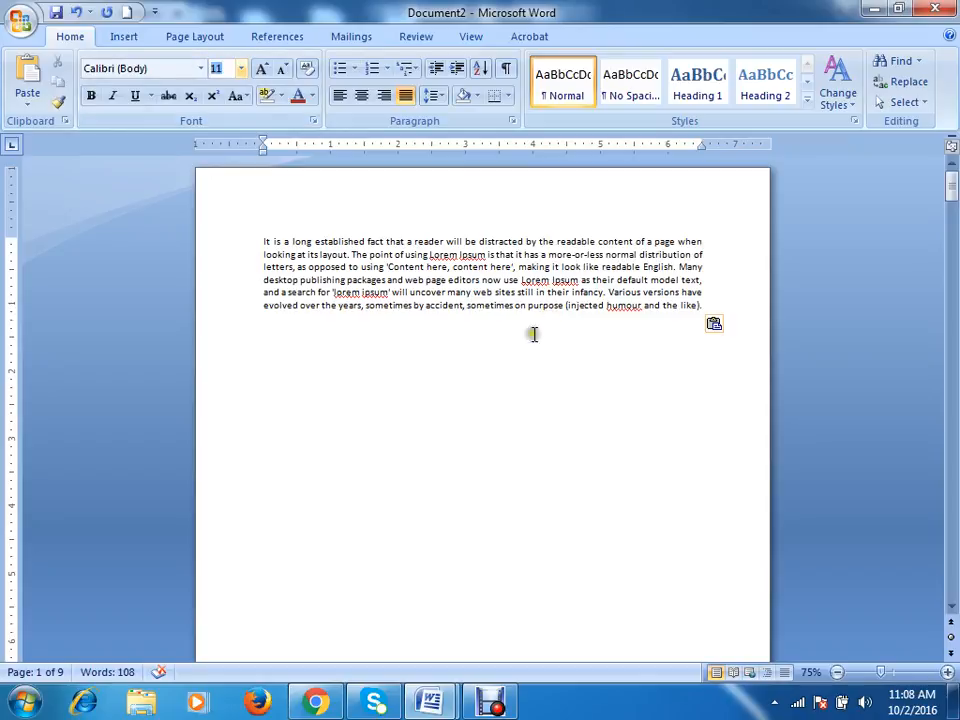
left_click(396, 376)
left_click(714, 304)
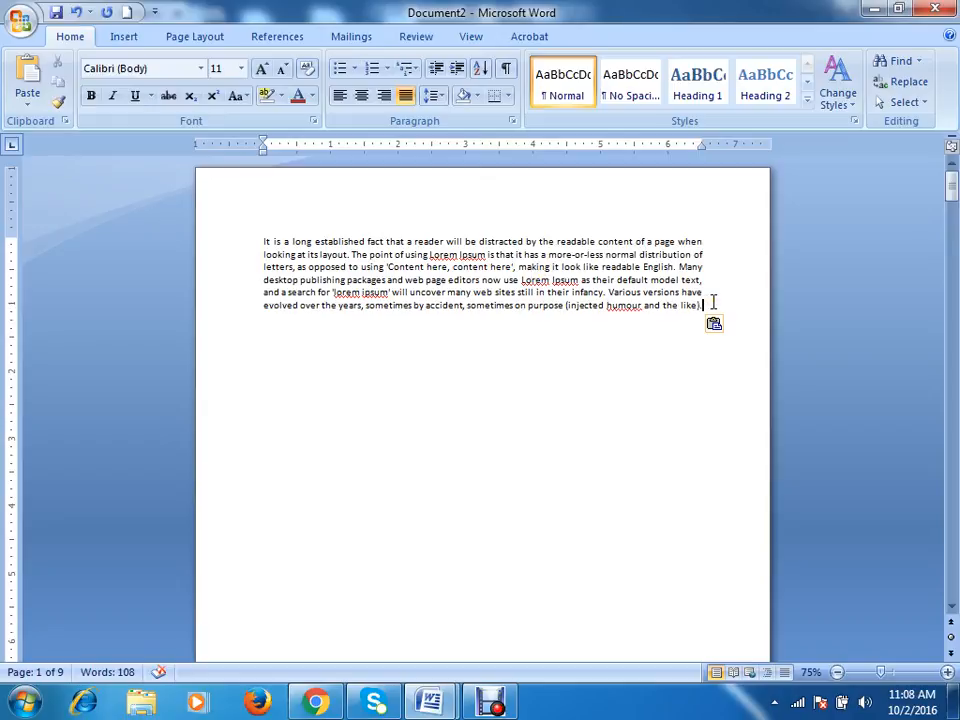
key("Return")
key("Return")
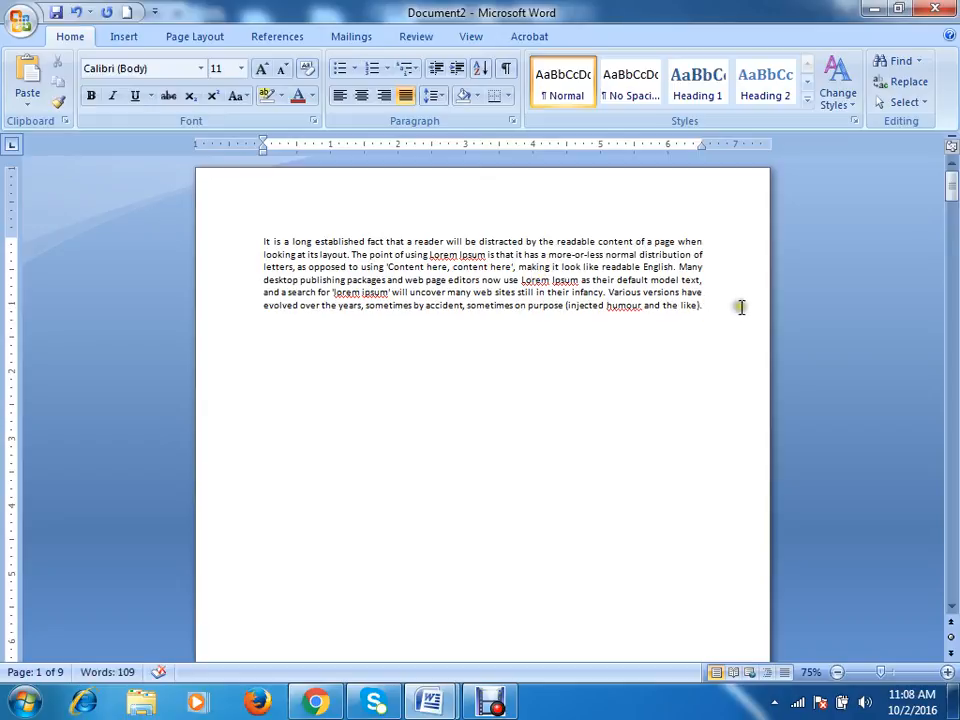
left_click(260, 70)
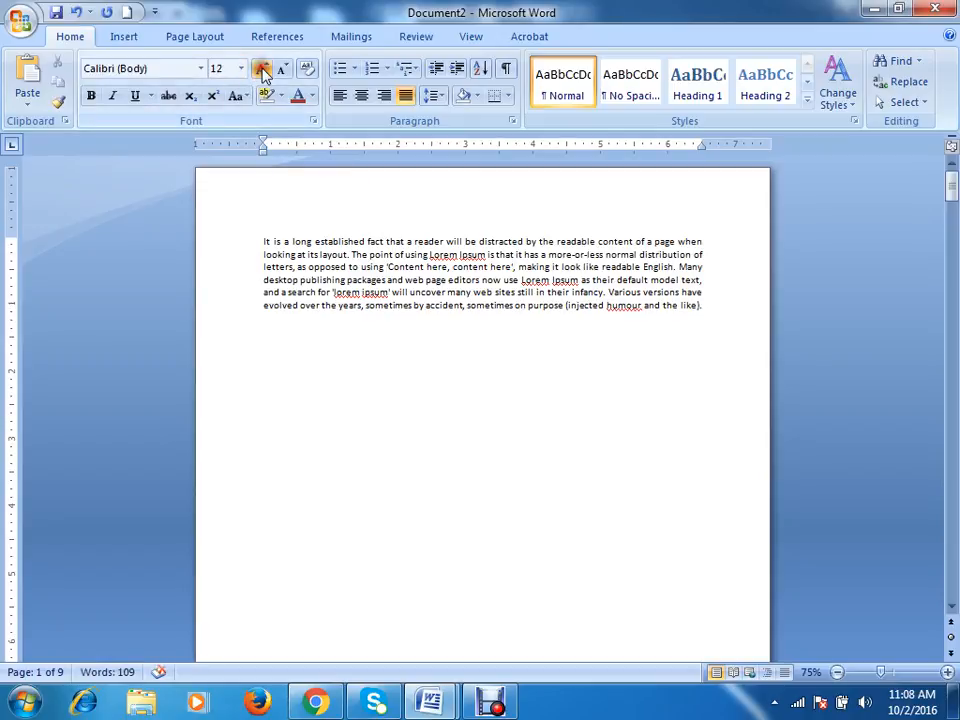
left_click(260, 70)
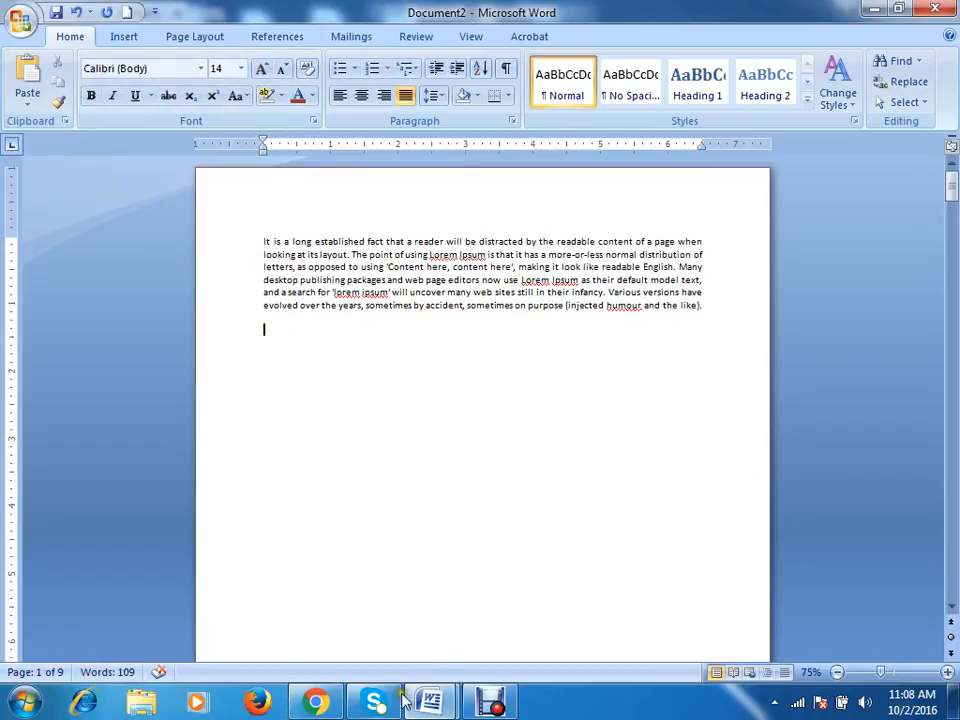
Switch to Chrome and copy the selected "Why do we use it?" paragraph again
left_click(316, 700)
right_click(691, 400)
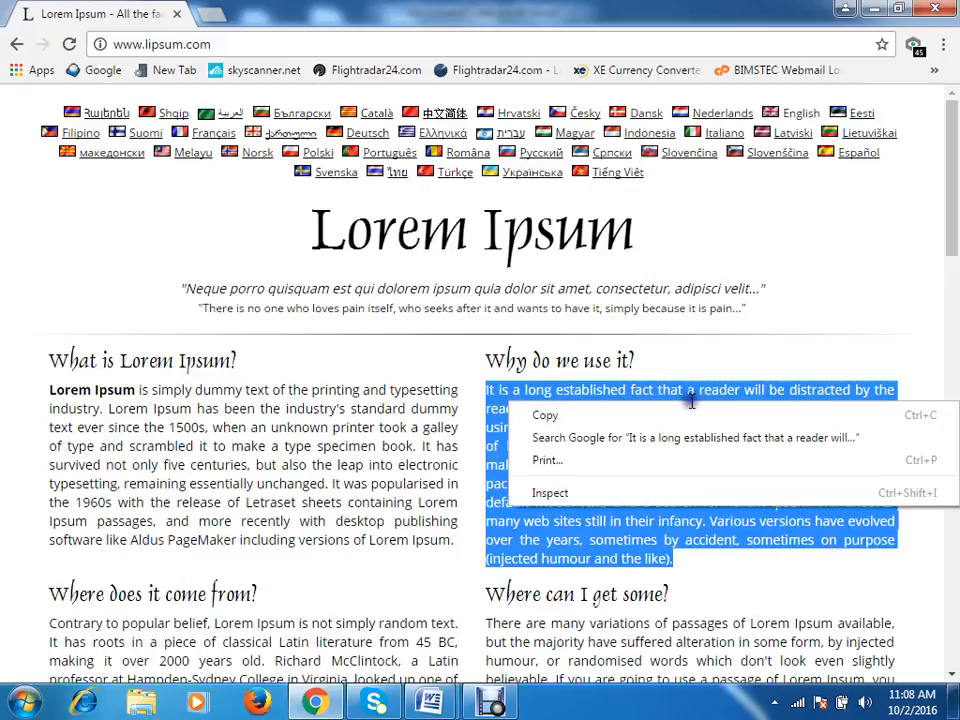
left_click(611, 420)
Return to Document2 in Word, paste the paragraph on the new line and apply Match Destination Formatting
mouse_move(430, 707)
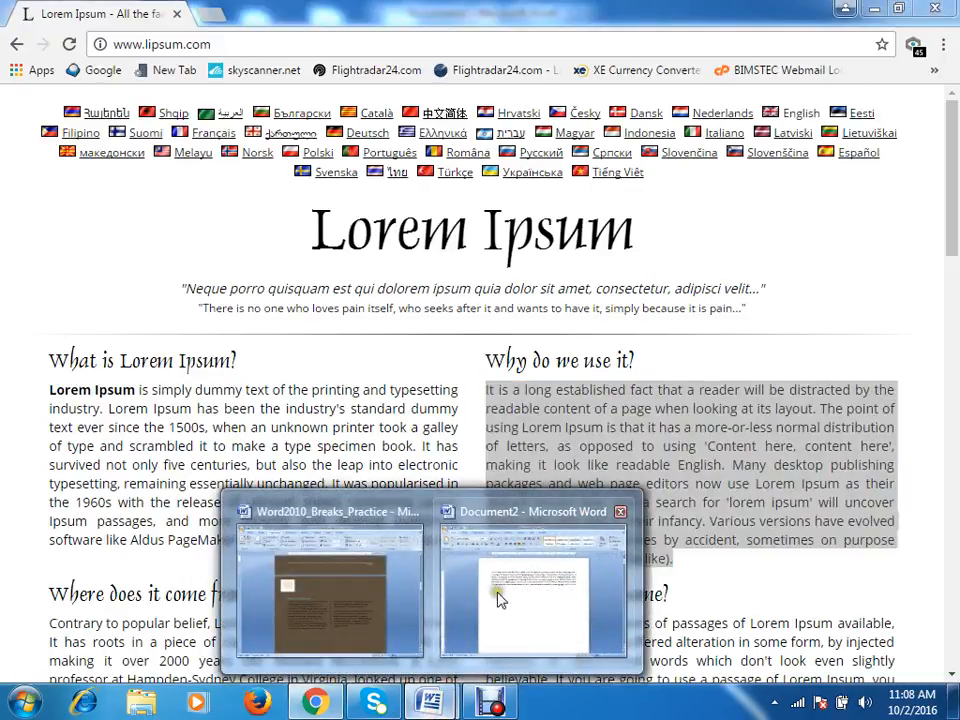
left_click(439, 600)
right_click(268, 330)
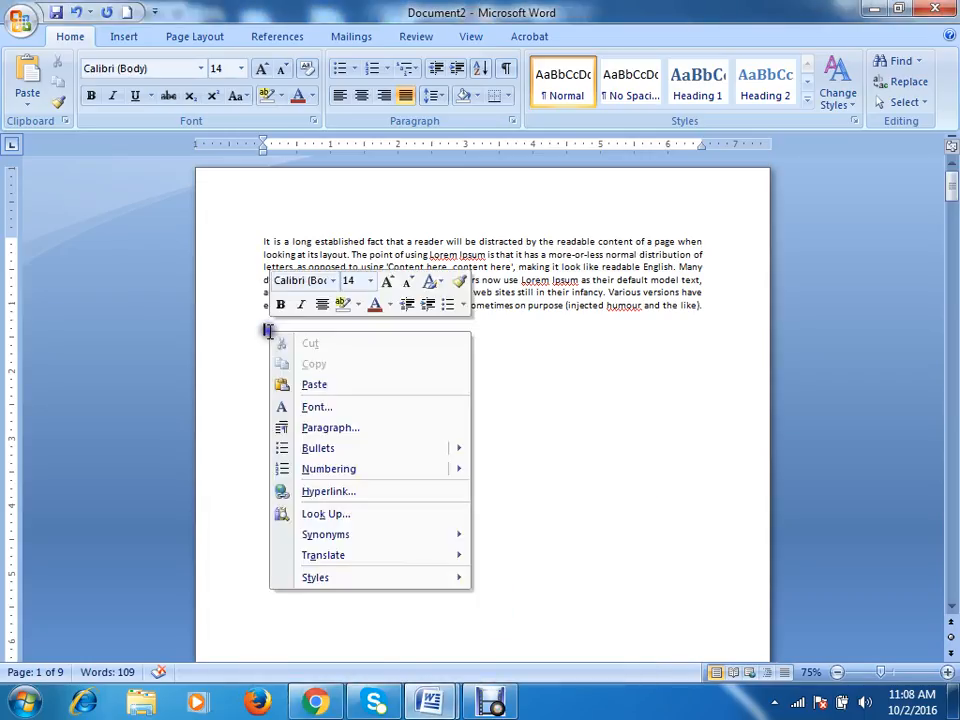
left_click(318, 385)
left_click(414, 478)
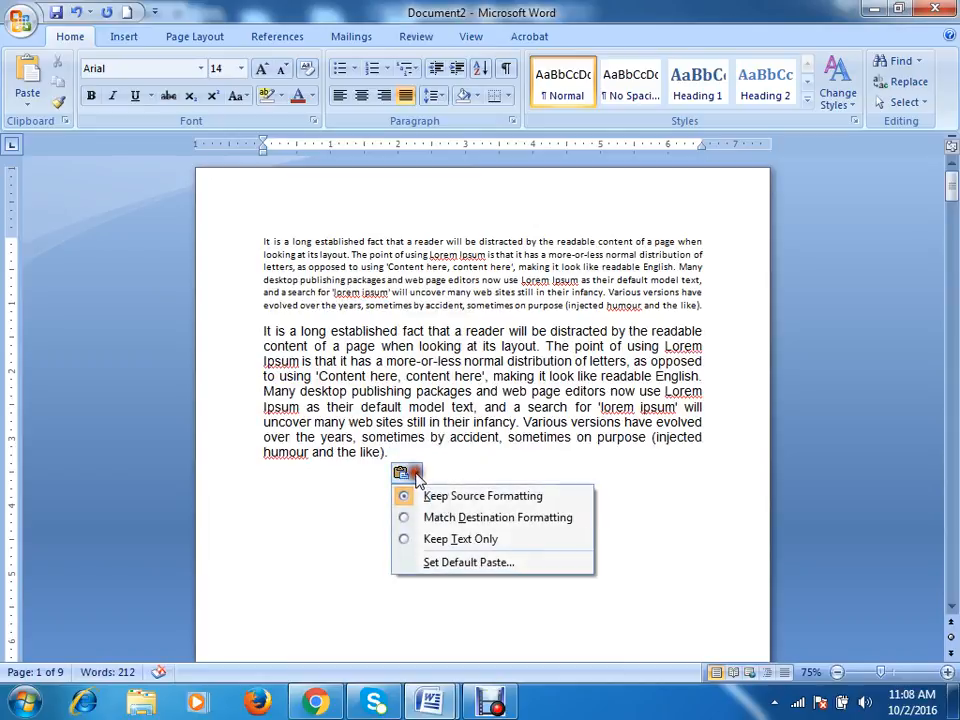
left_click(506, 520)
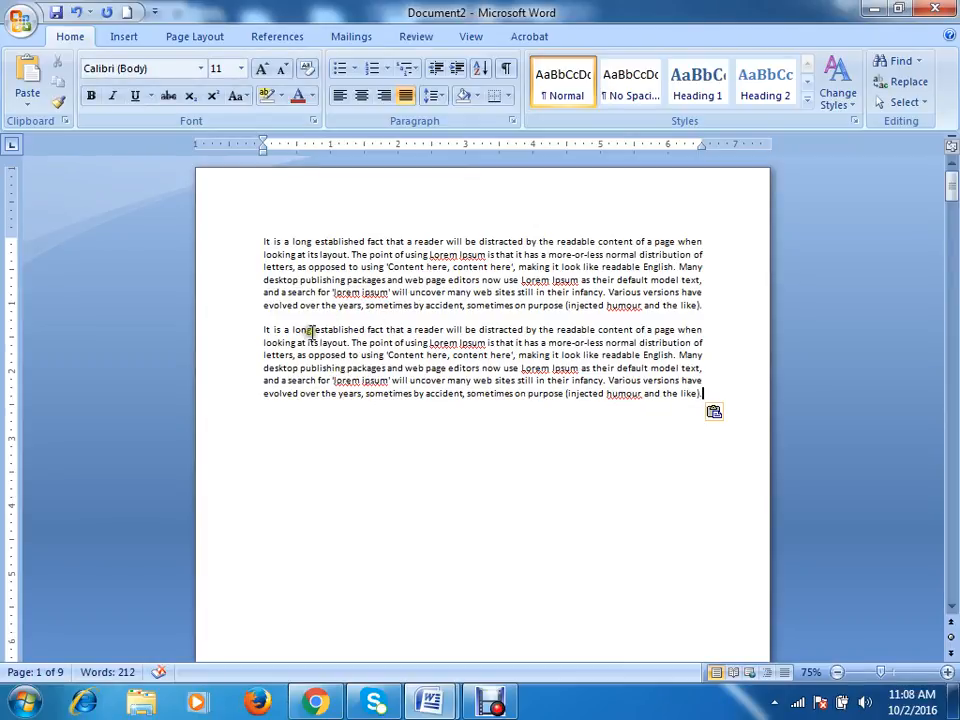
Enlarge the second paragraph's font size to 14
left_click_drag(259, 329, 706, 396)
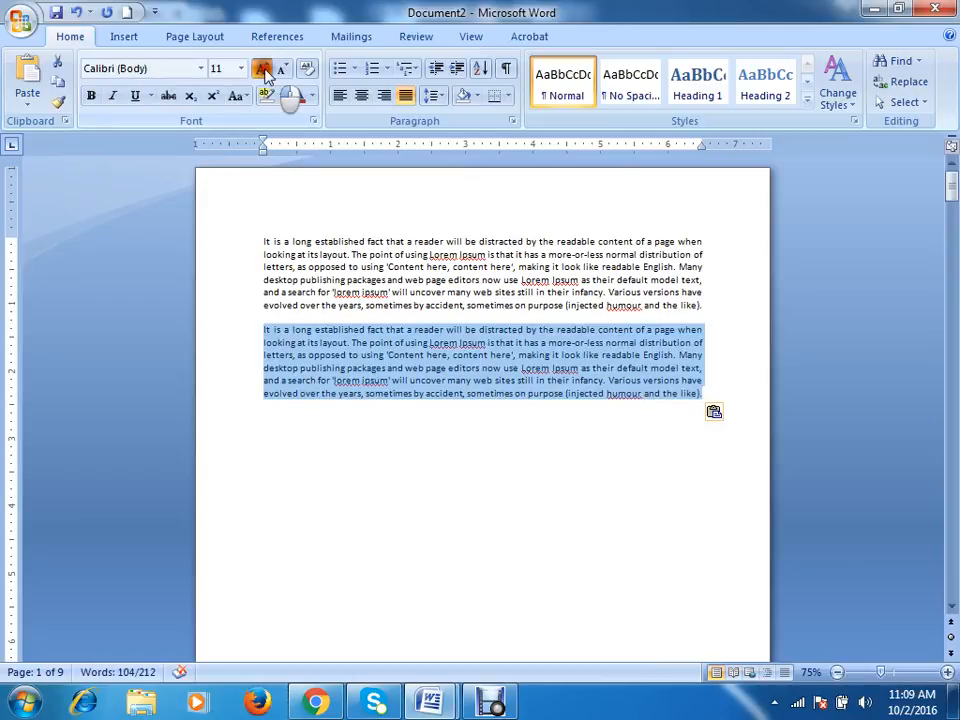
left_click(261, 68)
left_click(261, 68)
left_click(622, 464)
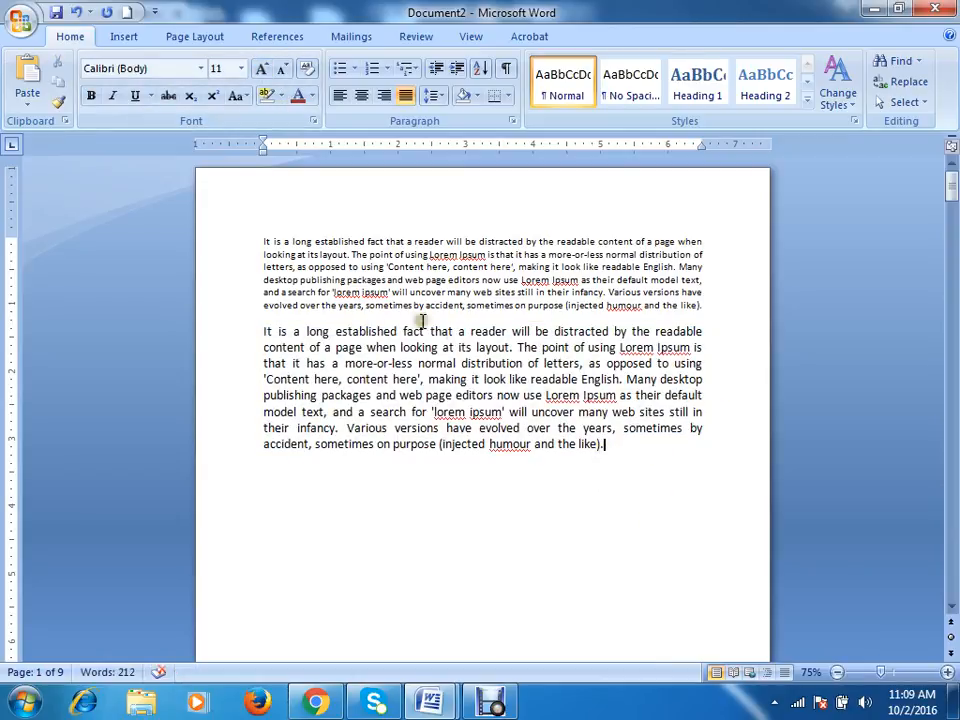
Replace the whole second paragraph with the copied text, pasted with the Match Destination Formatting option
left_click(266, 332)
left_click_drag(602, 444, 264, 332)
right_click(396, 366)
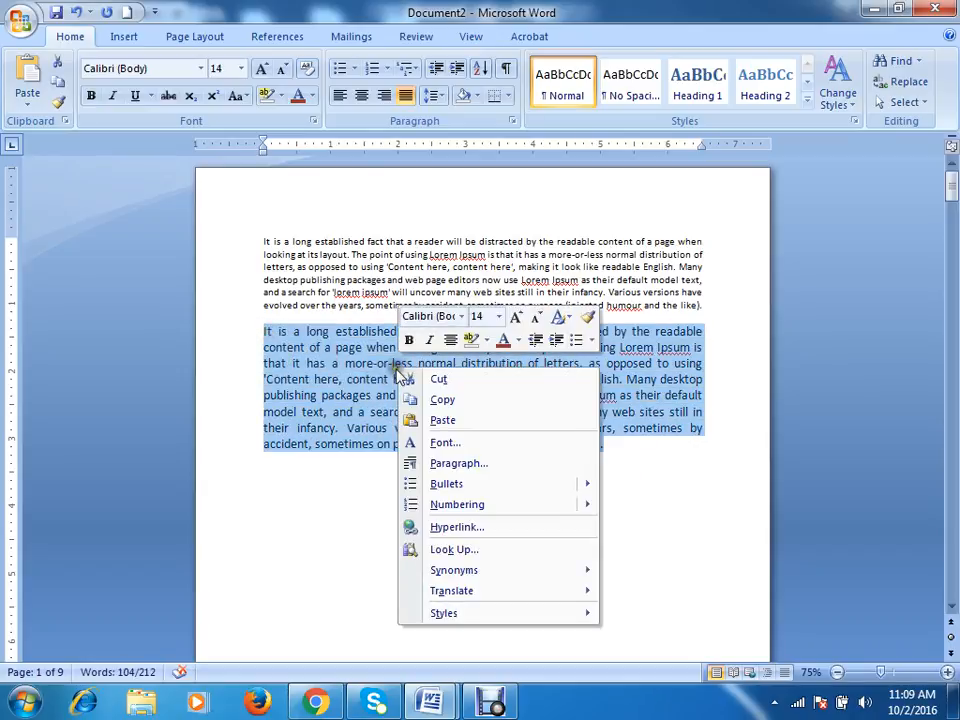
left_click(441, 421)
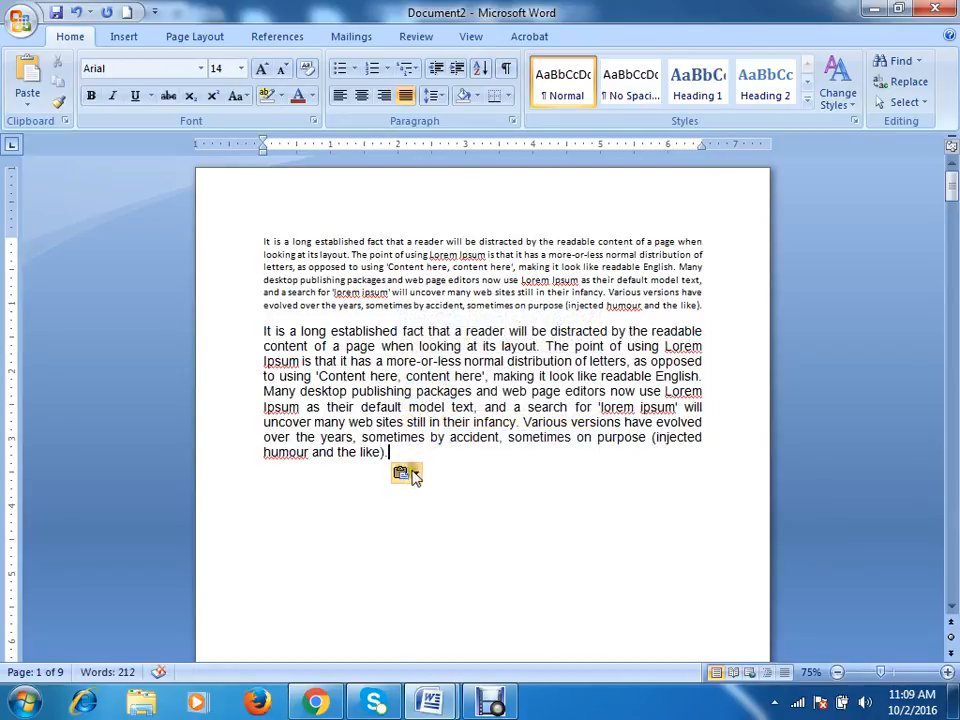
left_click(405, 474)
left_click(456, 519)
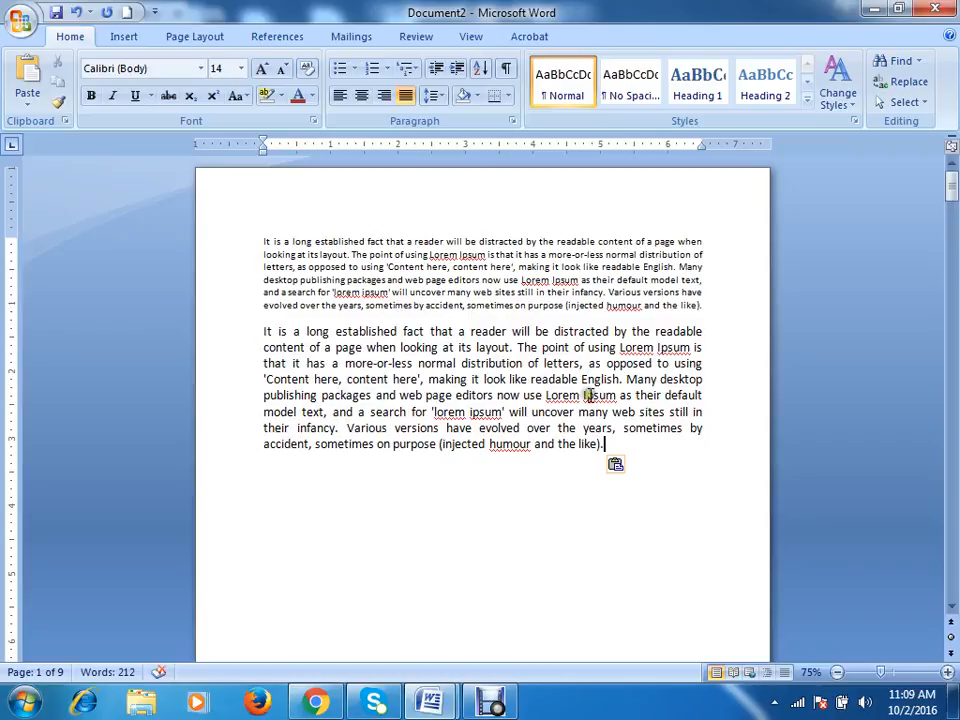
Compare the two paragraphs' font sizes and switch the second paragraph's paste option to Keep Text Only
left_click(221, 67)
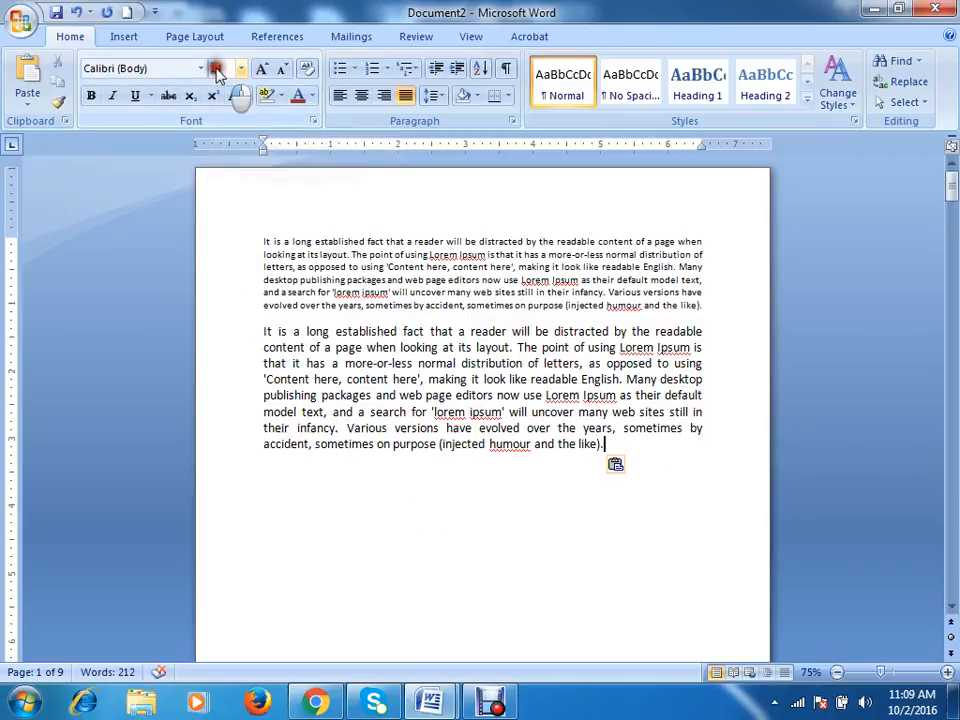
left_click(606, 444)
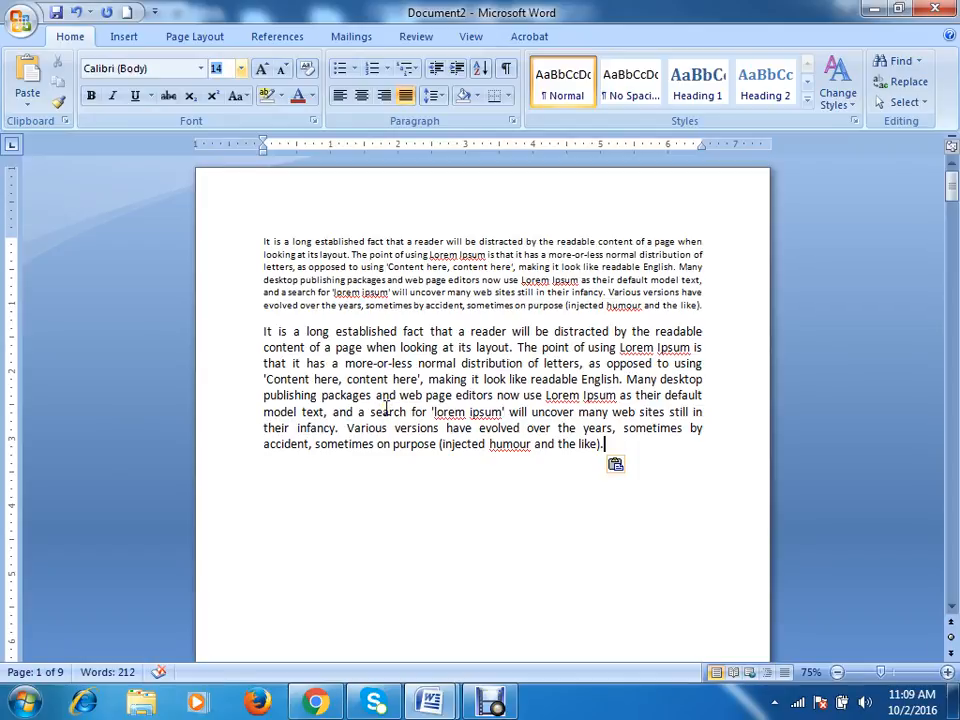
left_click(596, 293)
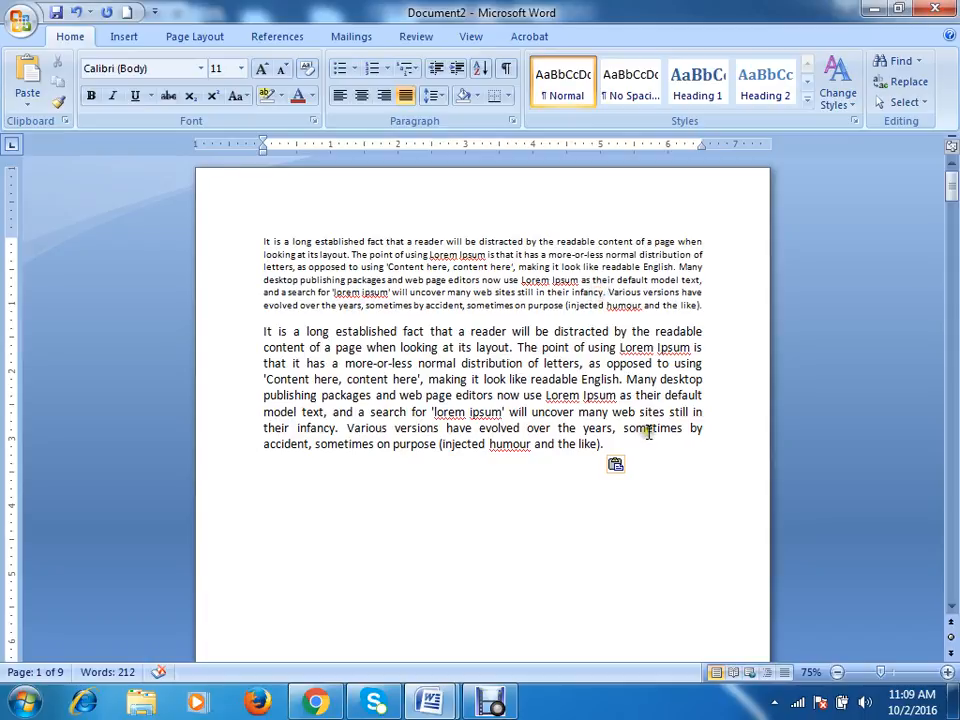
left_click_drag(610, 450, 258, 332)
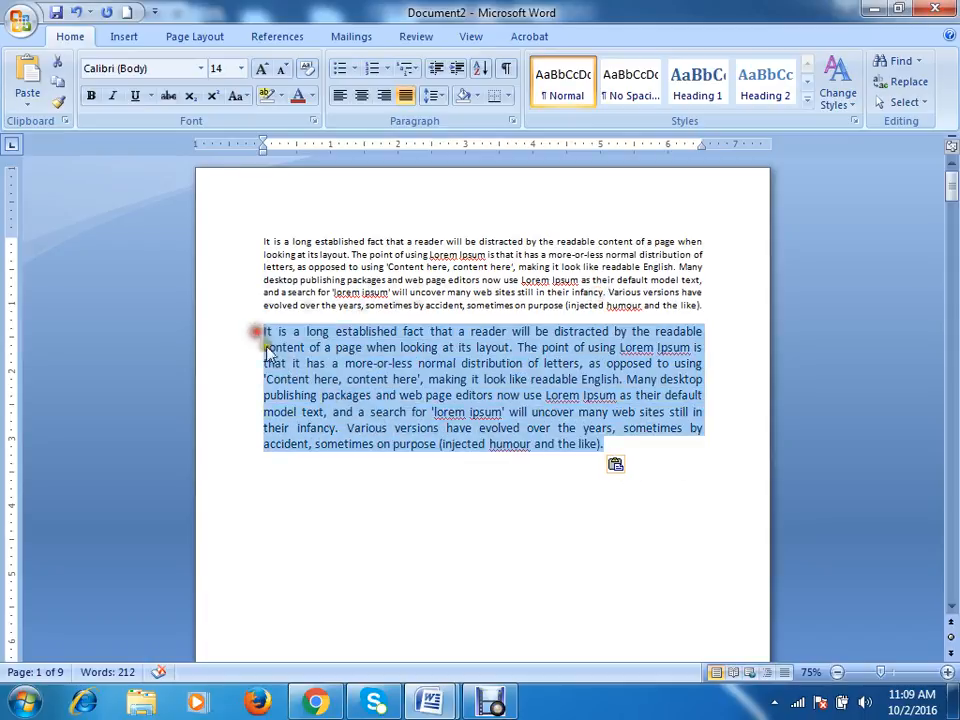
left_click(629, 468)
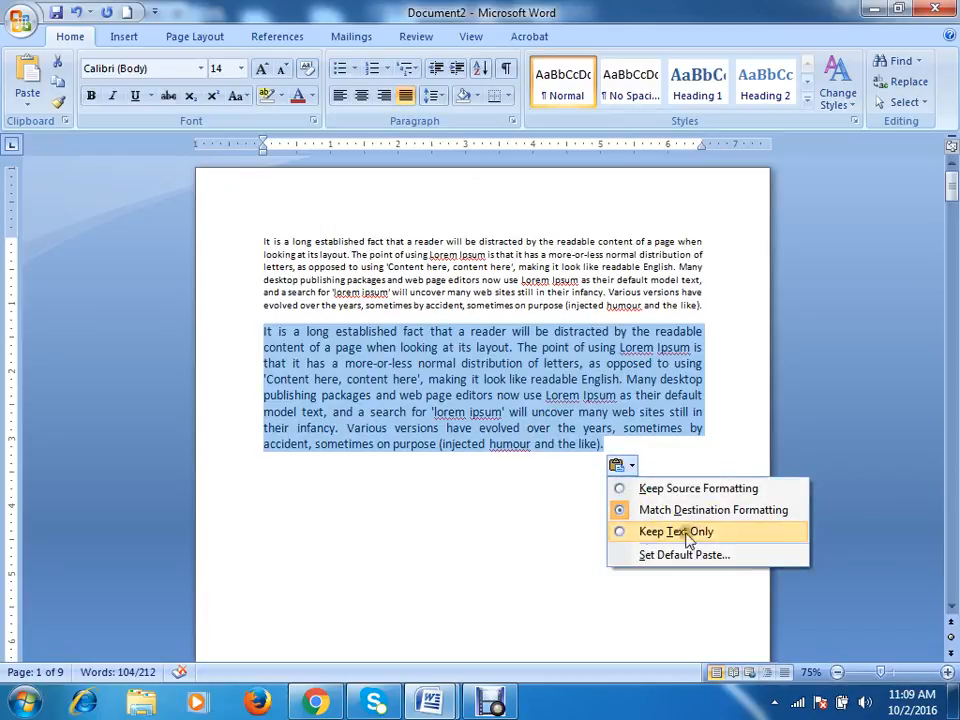
left_click(700, 533)
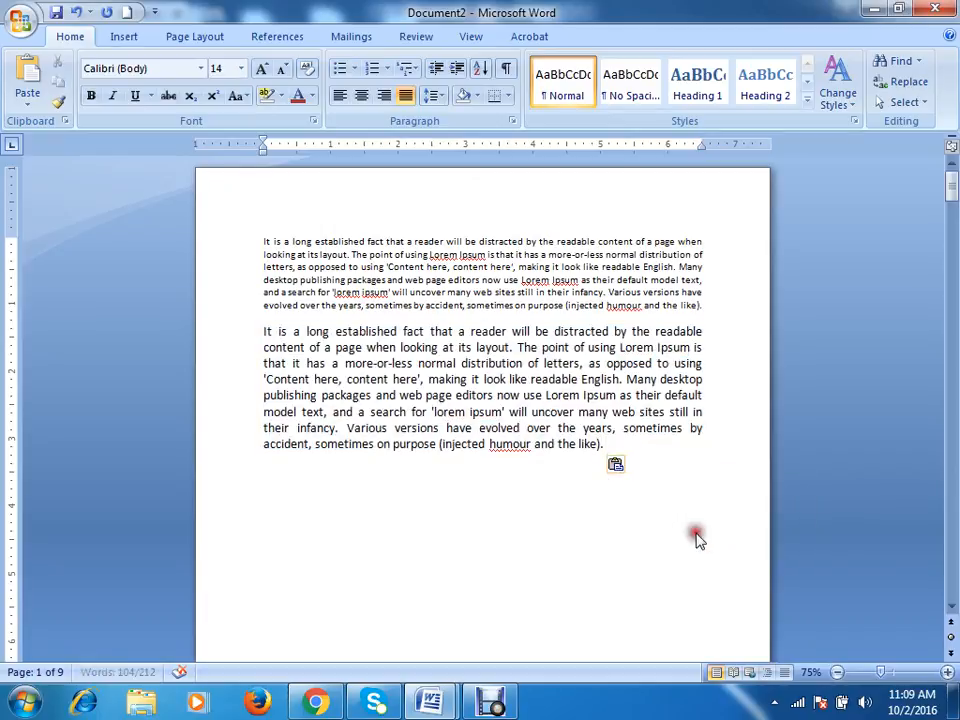
left_click(615, 443)
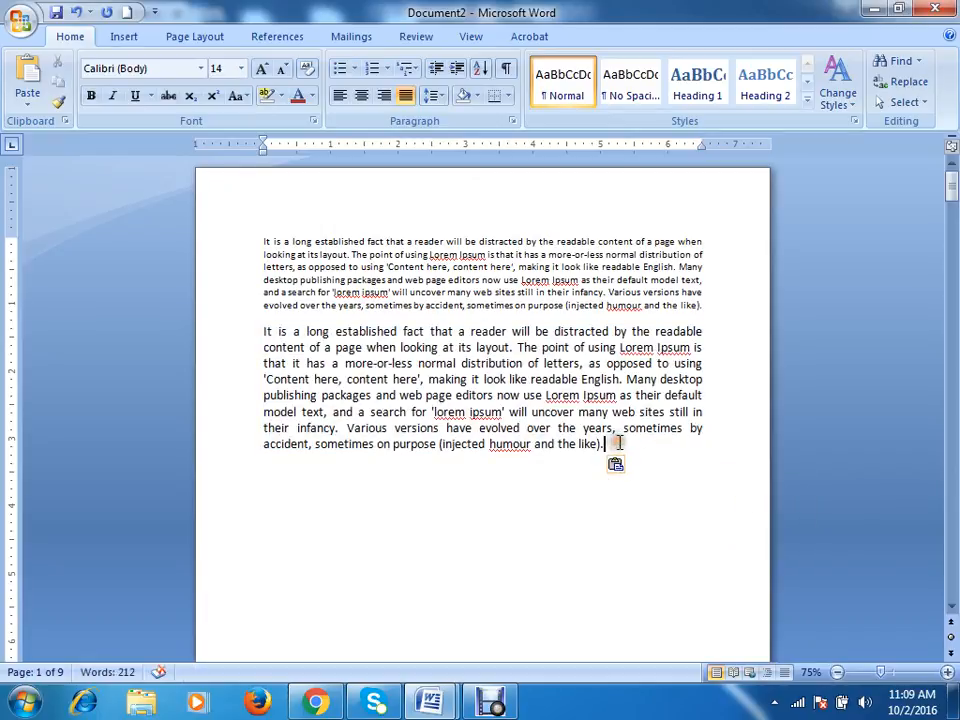
left_click_drag(617, 443, 269, 326)
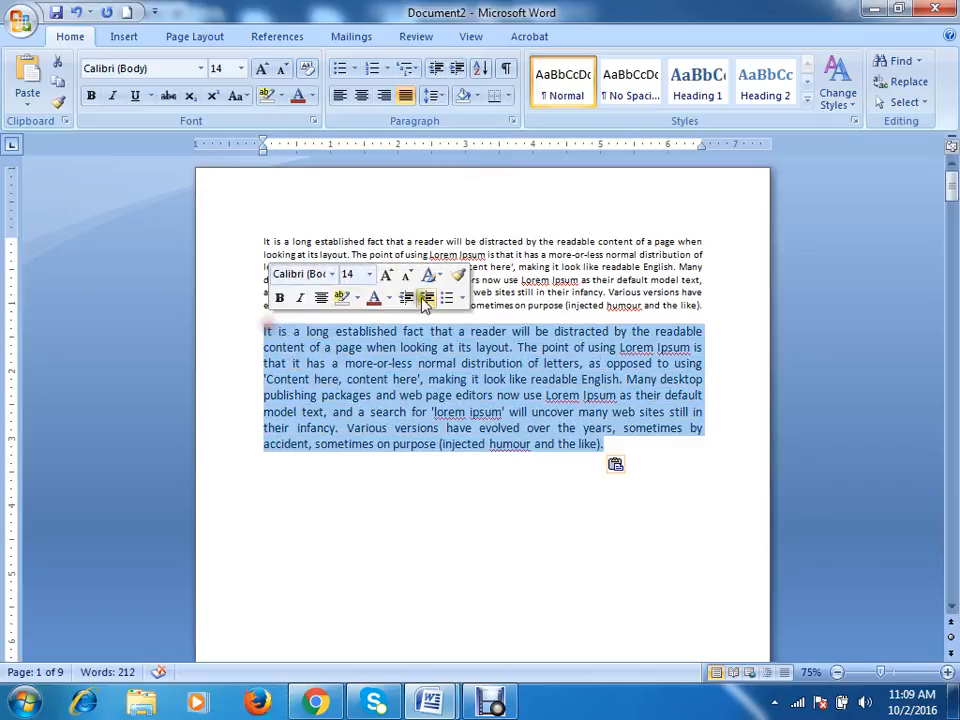
left_click(688, 302)
Start a new line after the second paragraph and paste the copied text there with the Keep Text Only option
left_click_drag(729, 321, 257, 249)
key("ctrl+c")
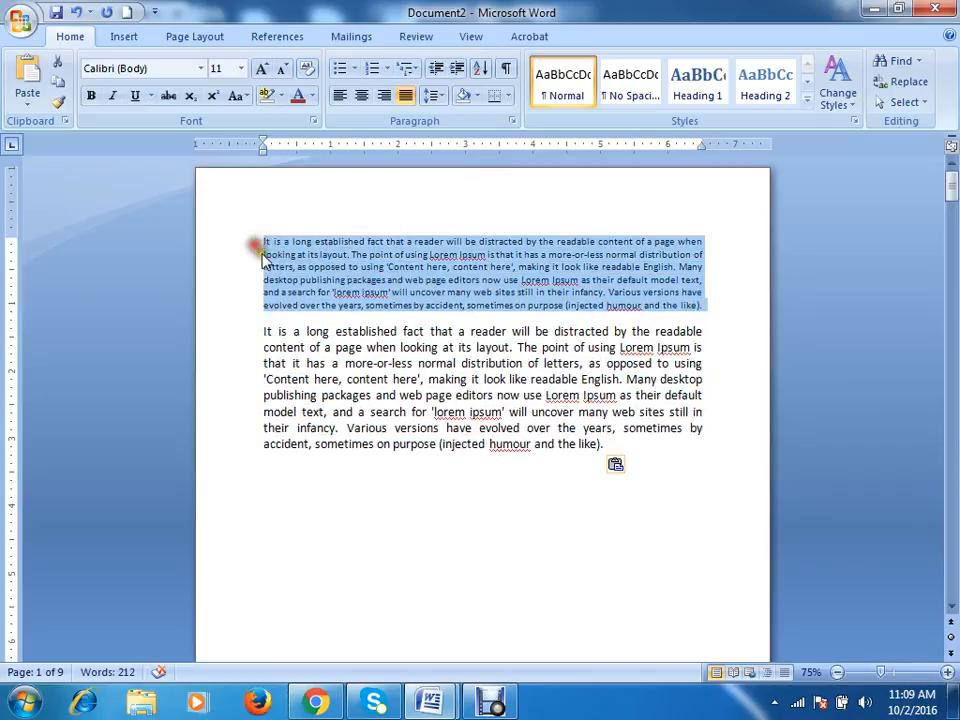
left_click(614, 445)
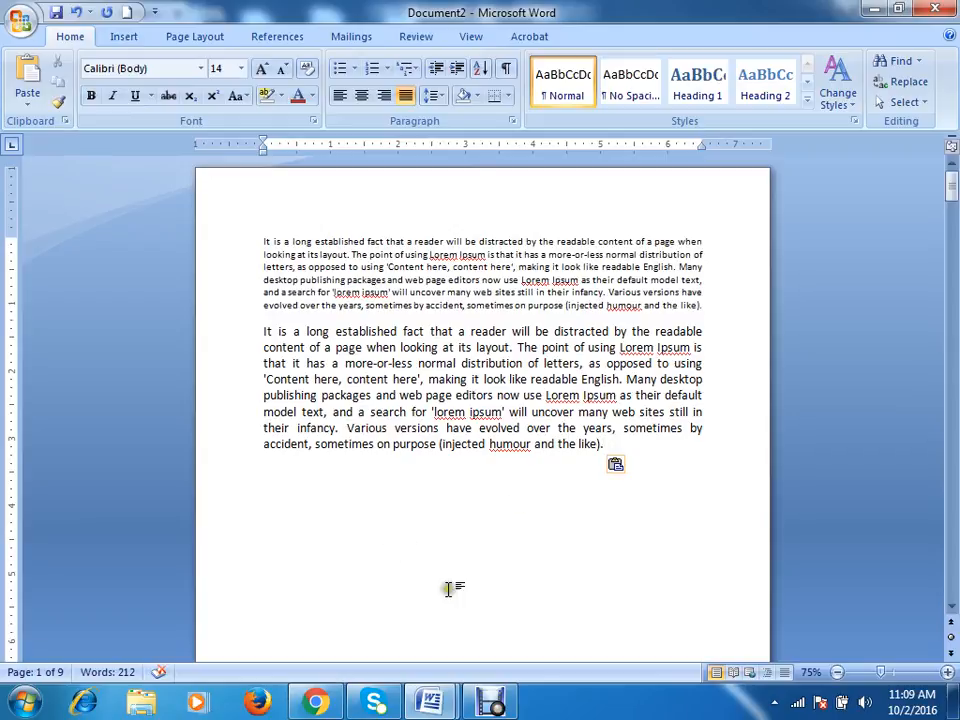
key("Return")
right_click(268, 476)
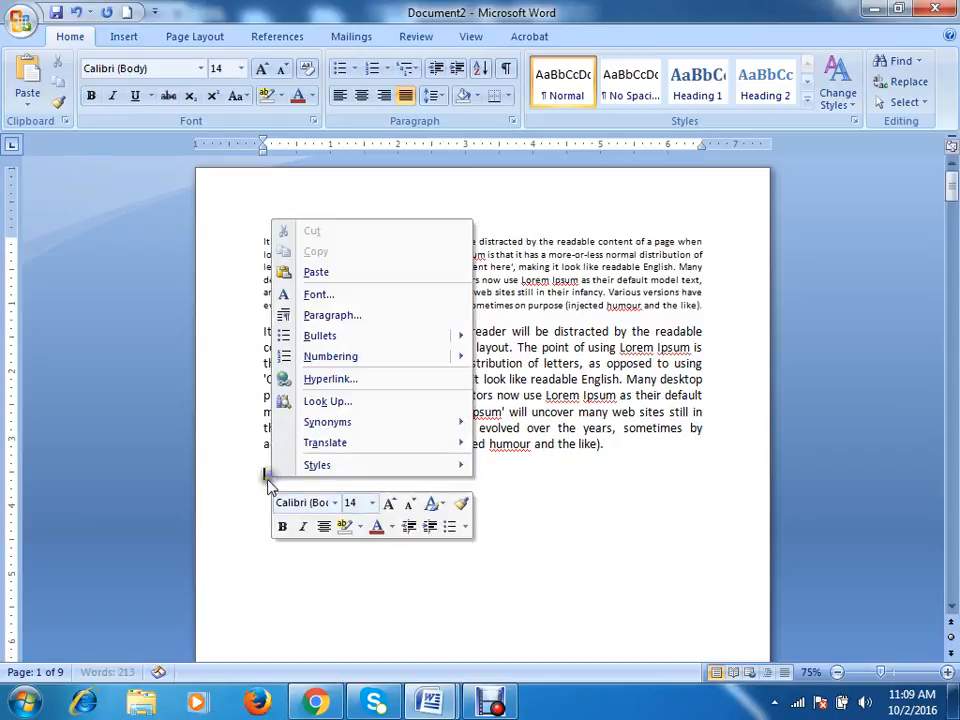
left_click(338, 273)
left_click(402, 617)
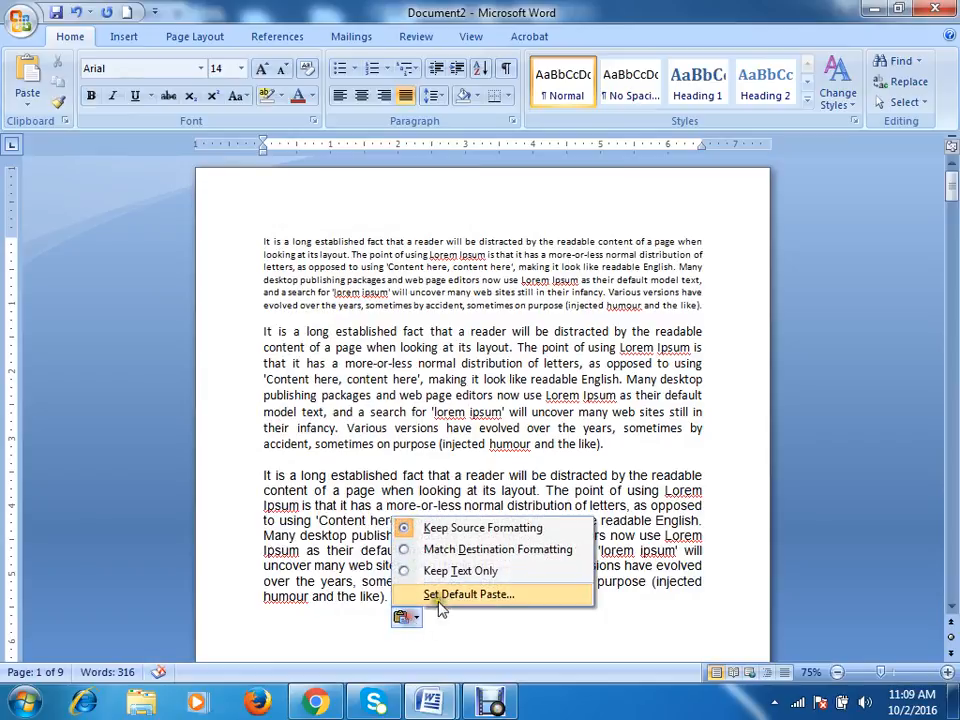
left_click(443, 576)
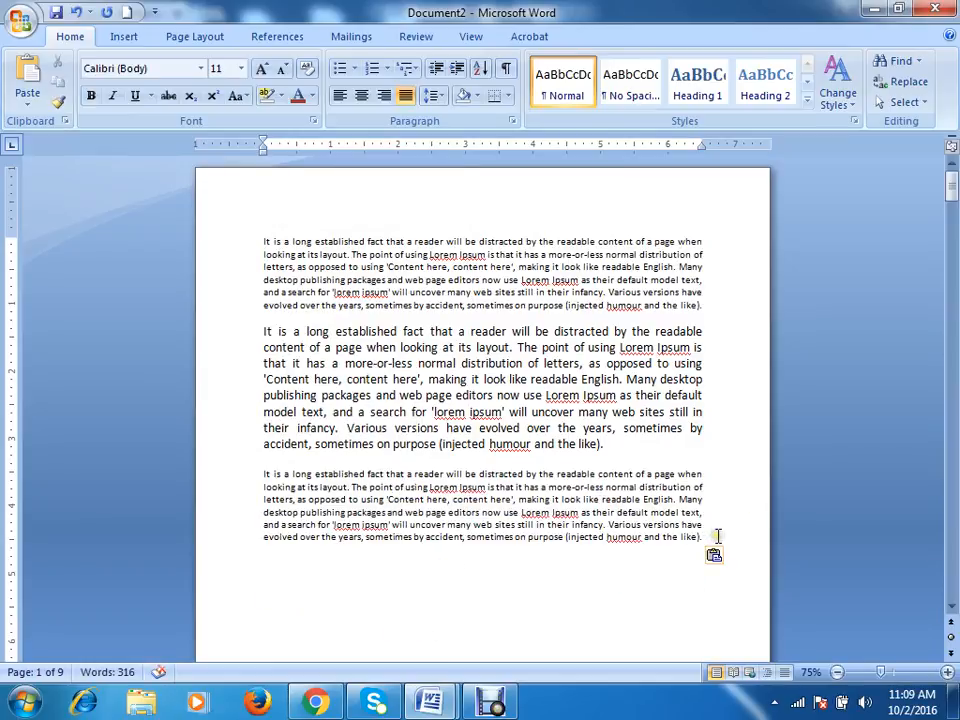
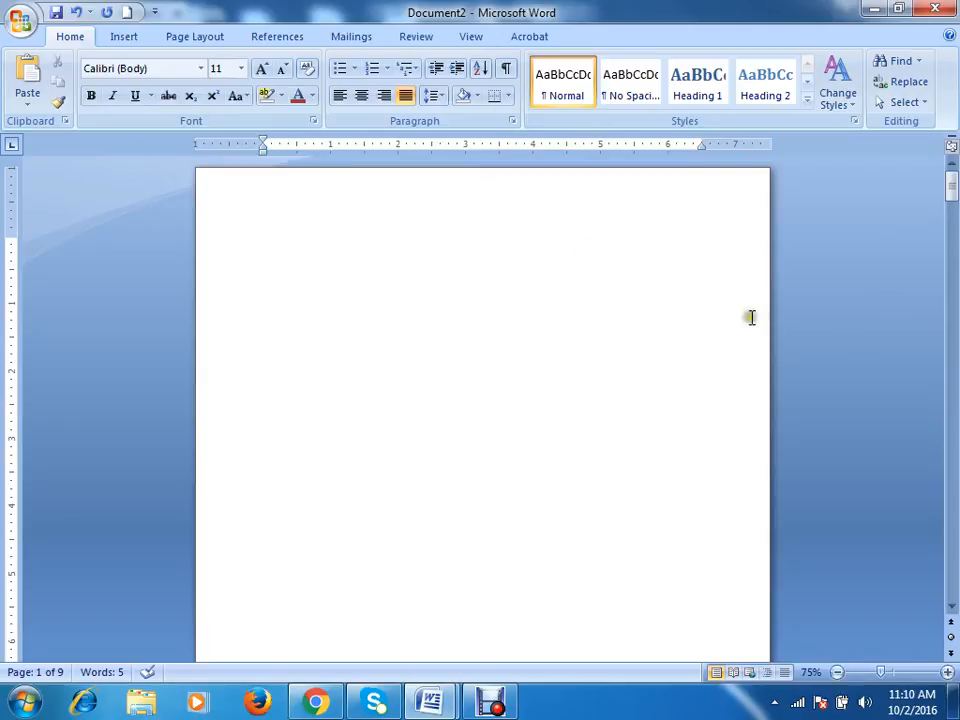
Look through the document's pages to review the pictures that need captions, ending back at the orange flower
left_click(195, 38)
left_click(267, 38)
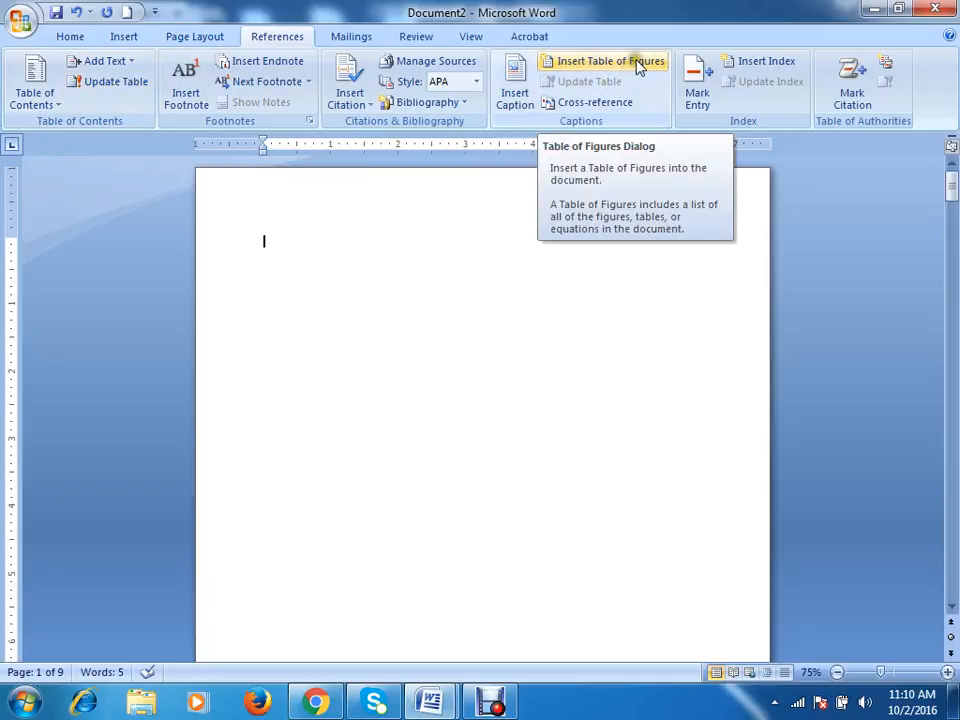
scroll(591, 298, "down", 8)
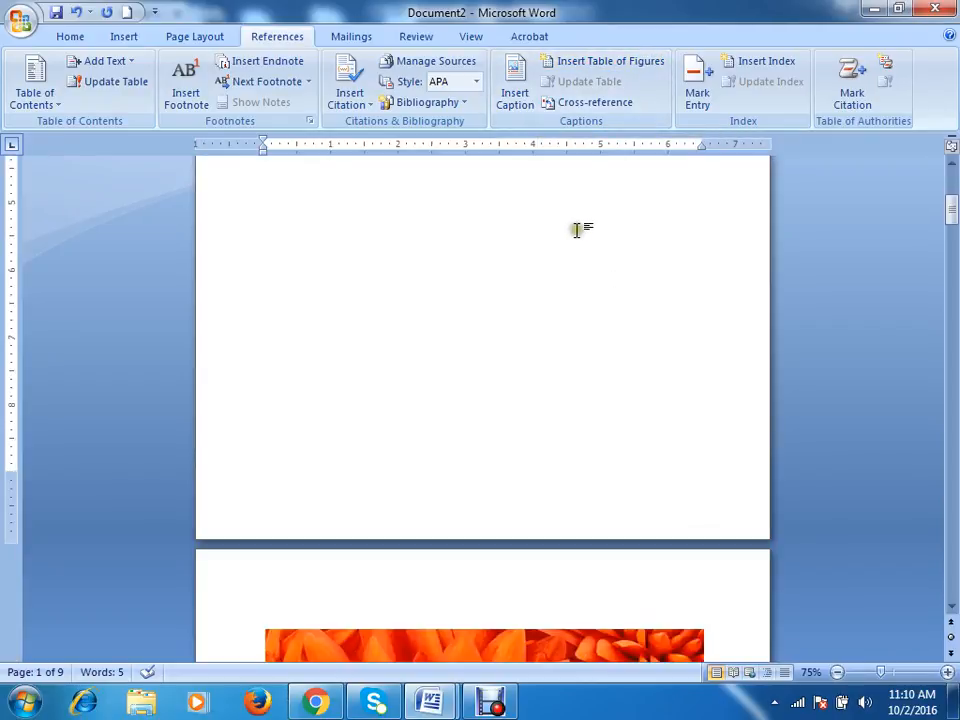
scroll(577, 230, "down", 20)
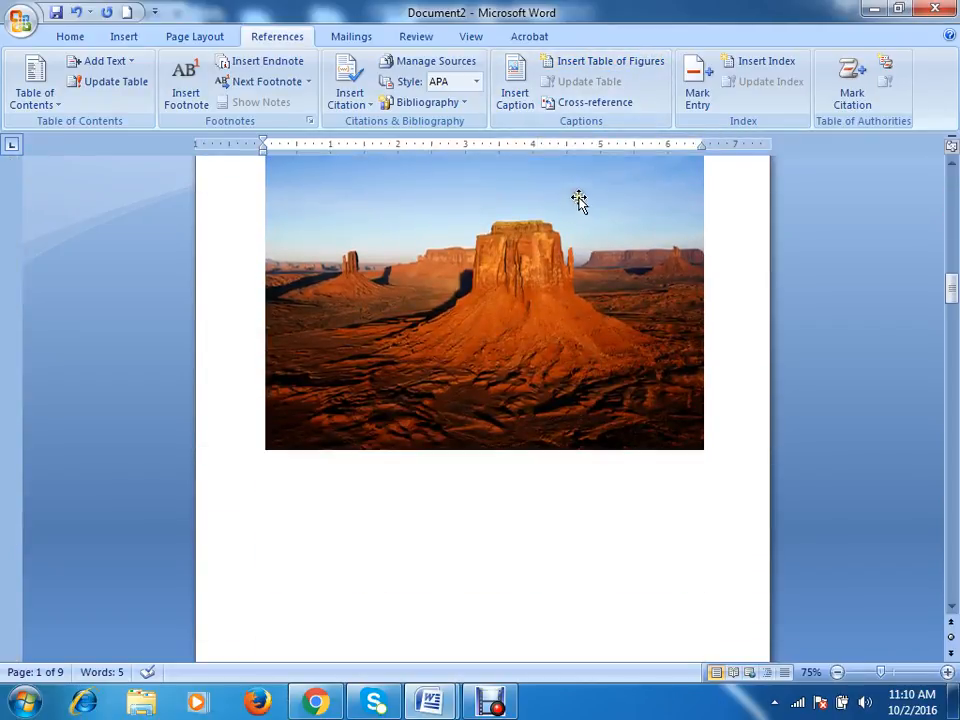
scroll(579, 200, "down", 20)
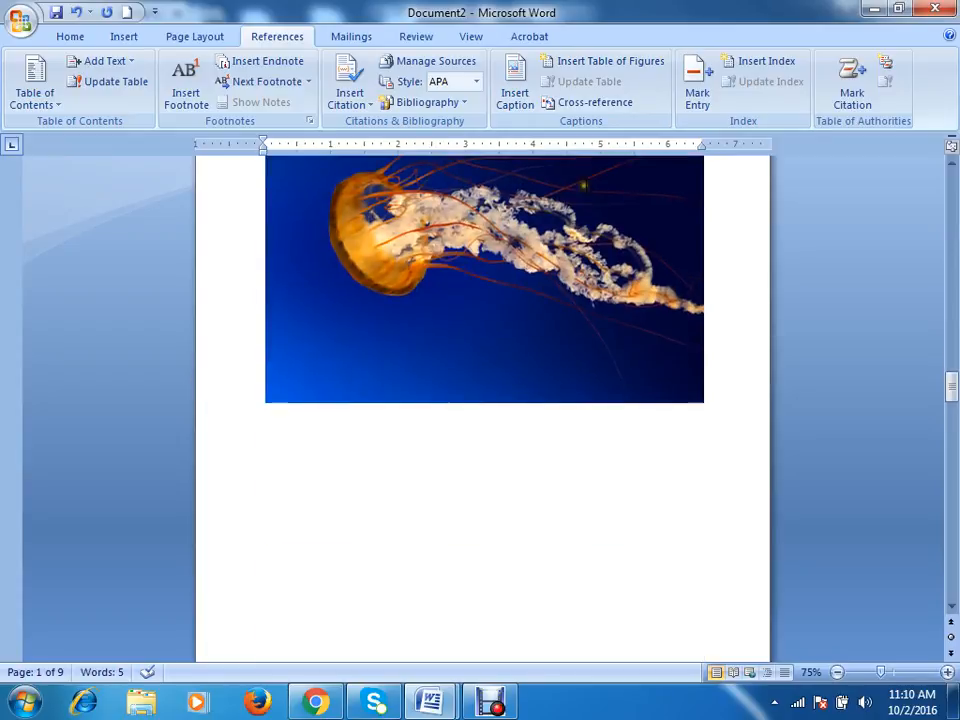
scroll(583, 186, "down", 20)
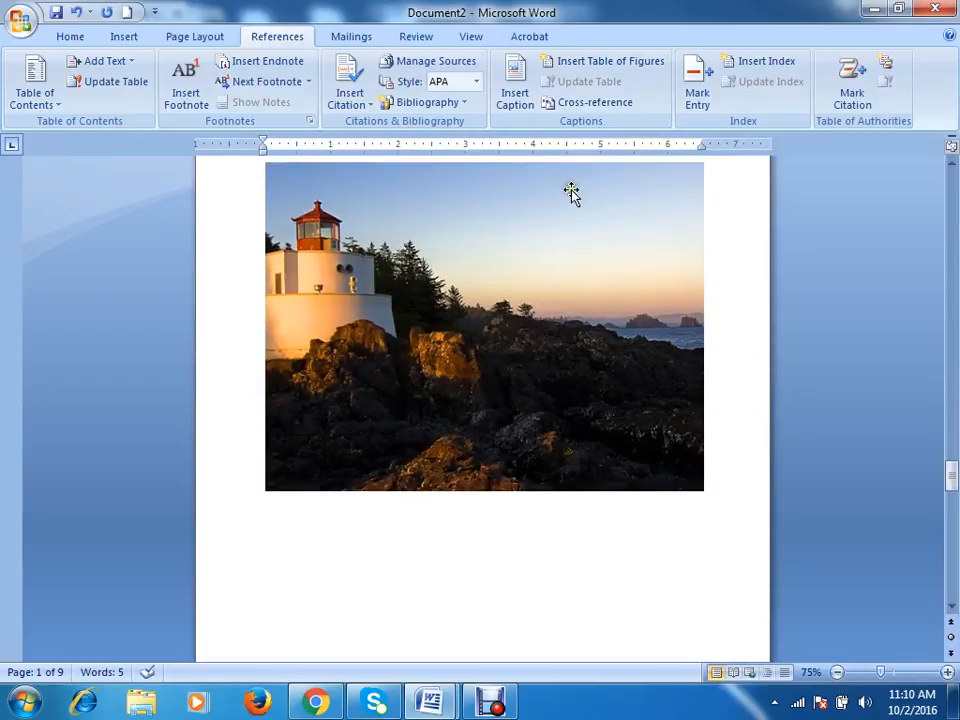
scroll(571, 193, "down", 10)
left_click_drag(951, 510, 951, 246)
Insert the caption "Figure 1: Flower" below the orange flower picture, using the Figure label
left_click(450, 272)
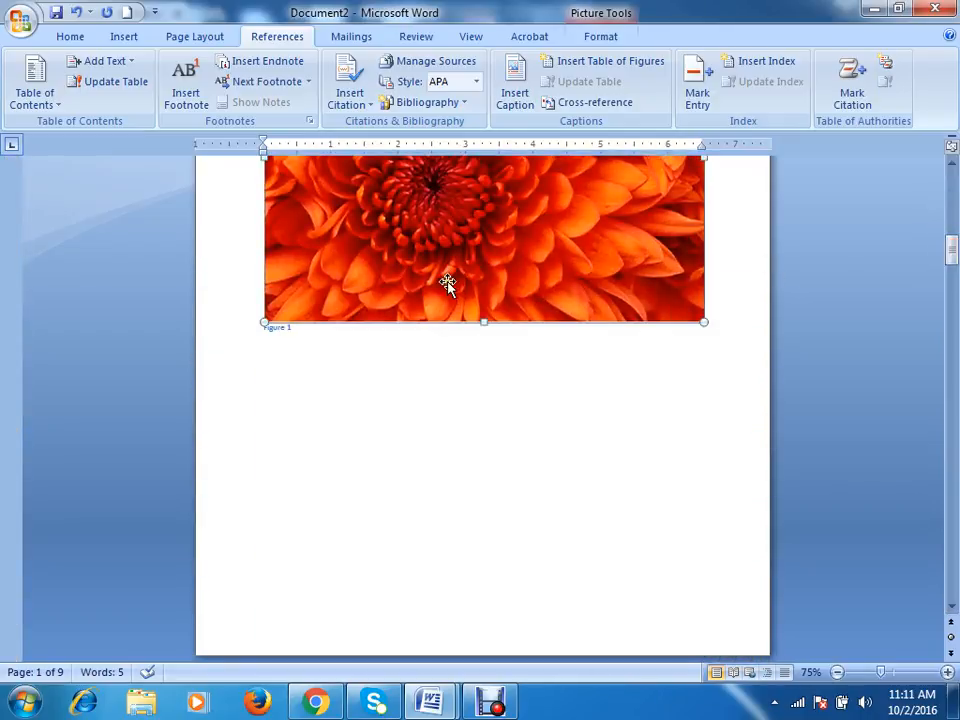
left_click(516, 82)
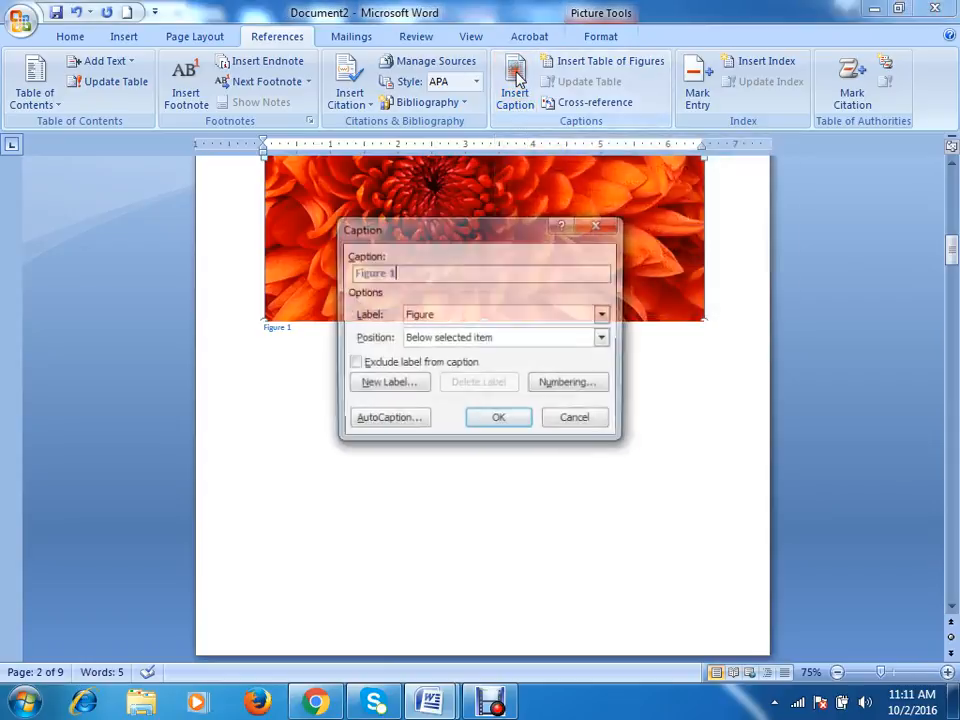
left_click_drag(463, 230, 702, 177)
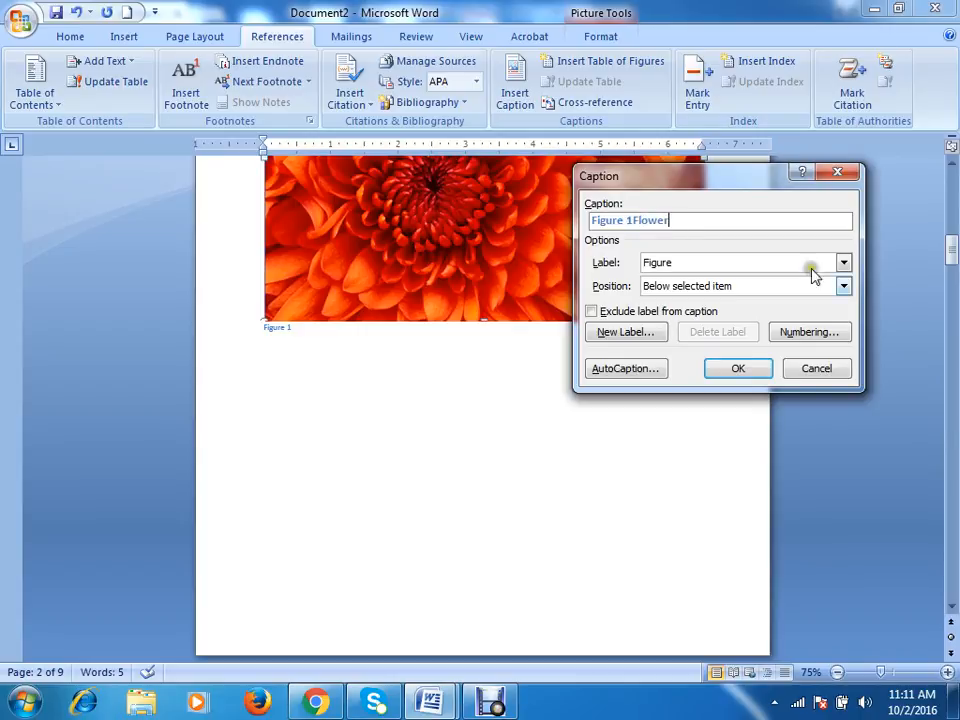
left_click(632, 218)
type(":")
left_click(843, 264)
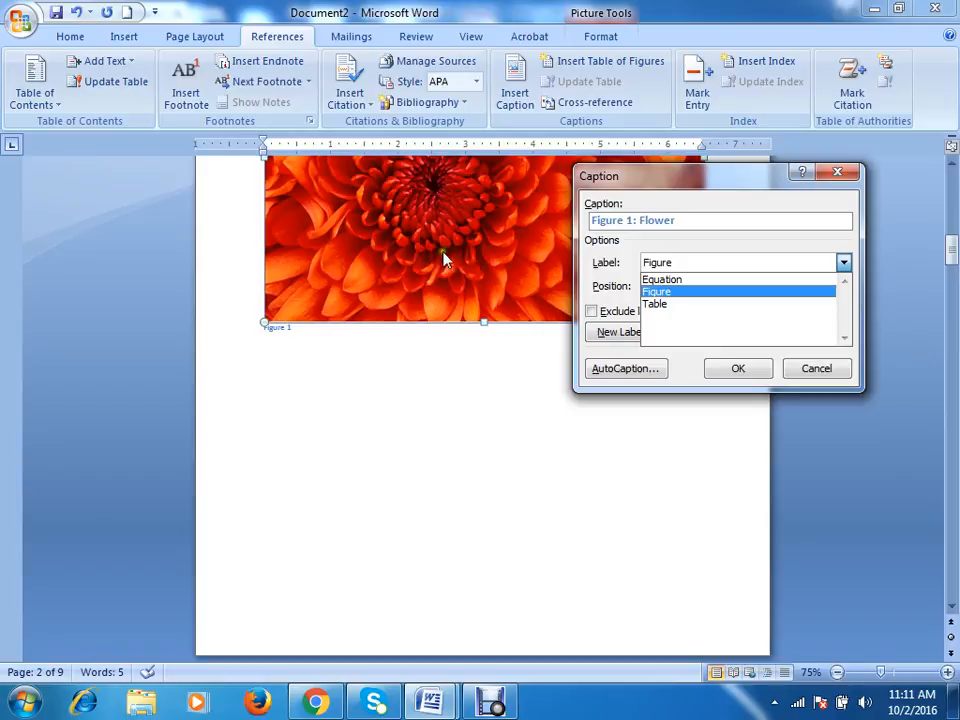
left_click(677, 294)
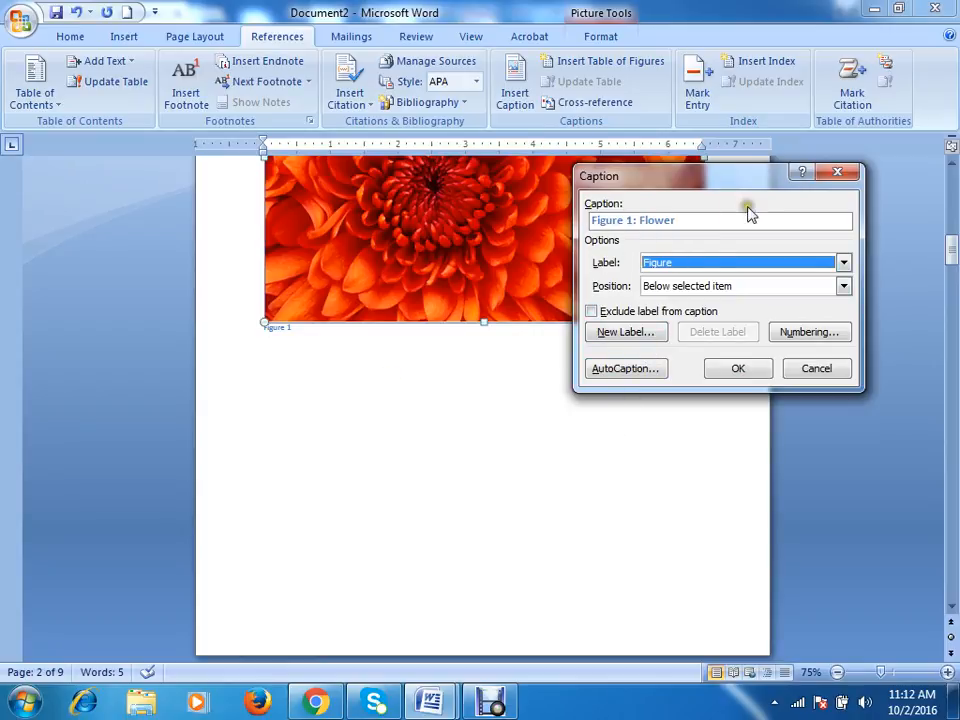
left_click(738, 369)
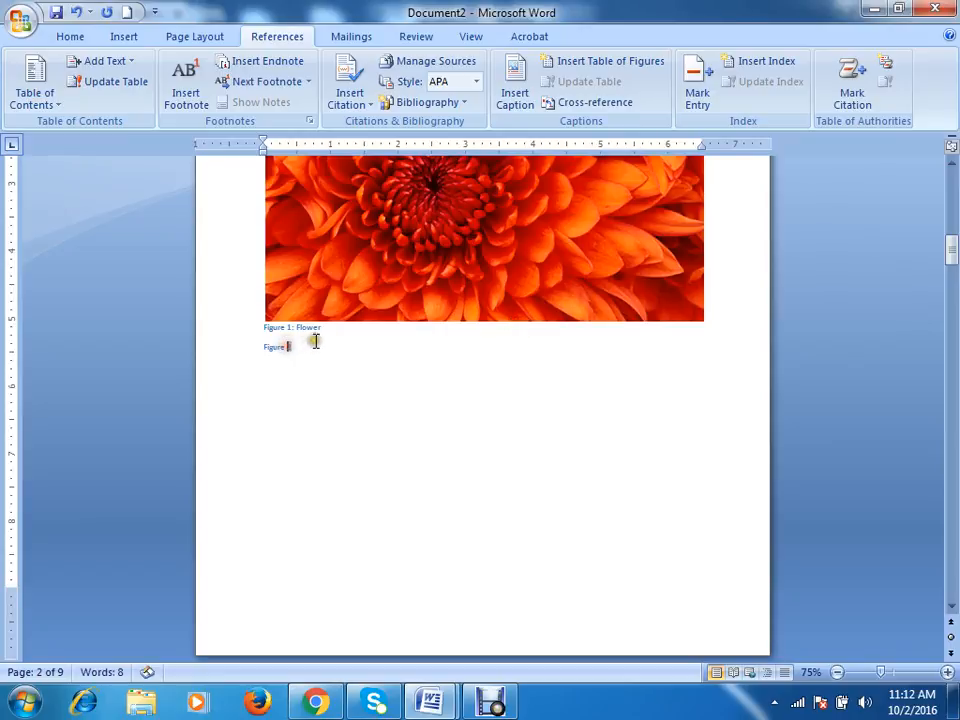
Delete the leftover figure caption line beneath "Figure 1: Flower"
left_click(226, 350)
key("Delete")
scroll(221, 362, "down", 5)
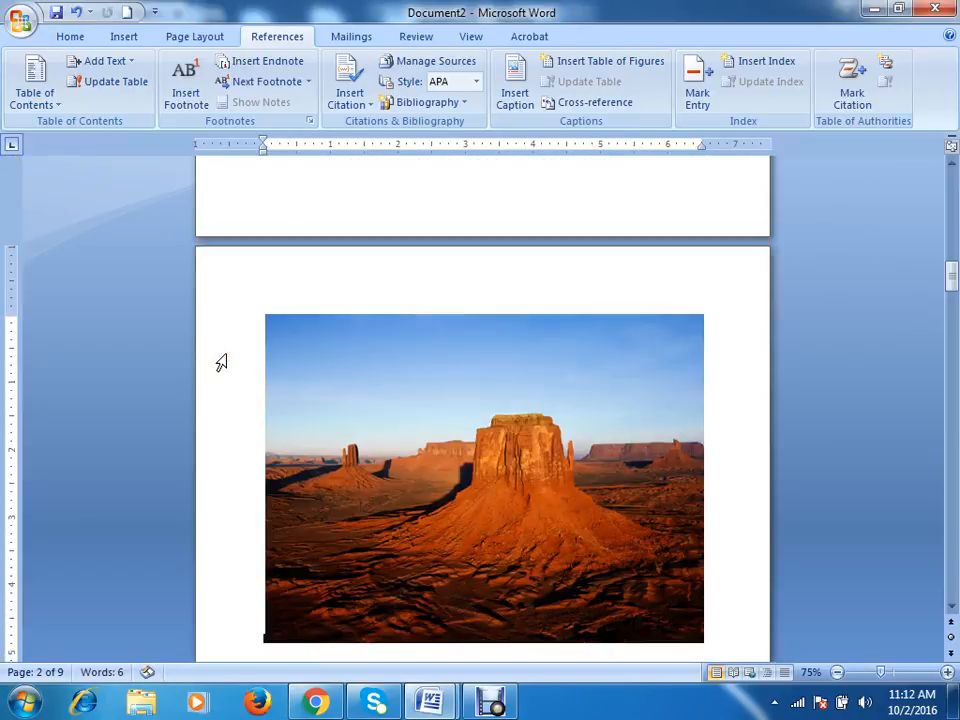
scroll(536, 345, "up", 5)
left_click(401, 294)
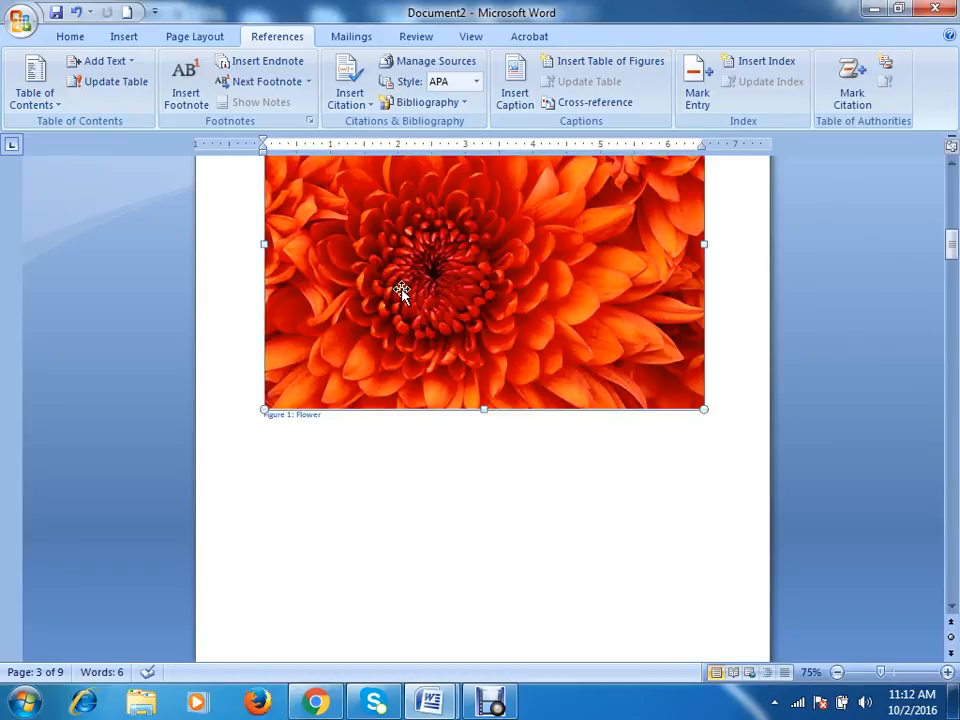
Insert the caption "Figure 2" below the desert rock picture, using the Figure label
scroll(410, 296, "down", 3)
scroll(422, 298, "down", 5)
left_click(528, 370)
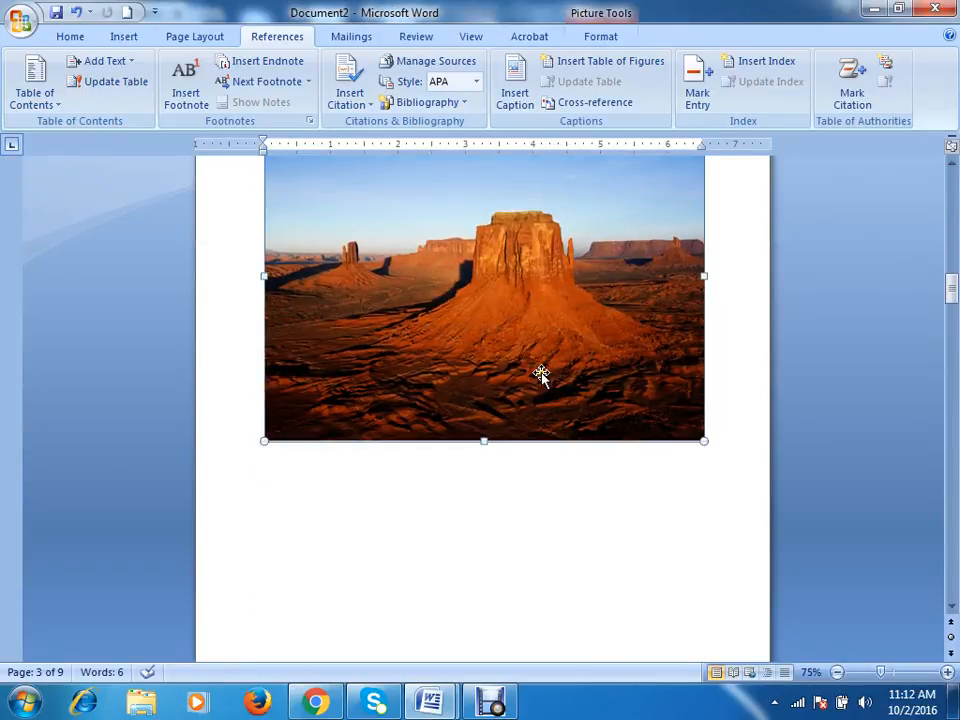
left_click(514, 88)
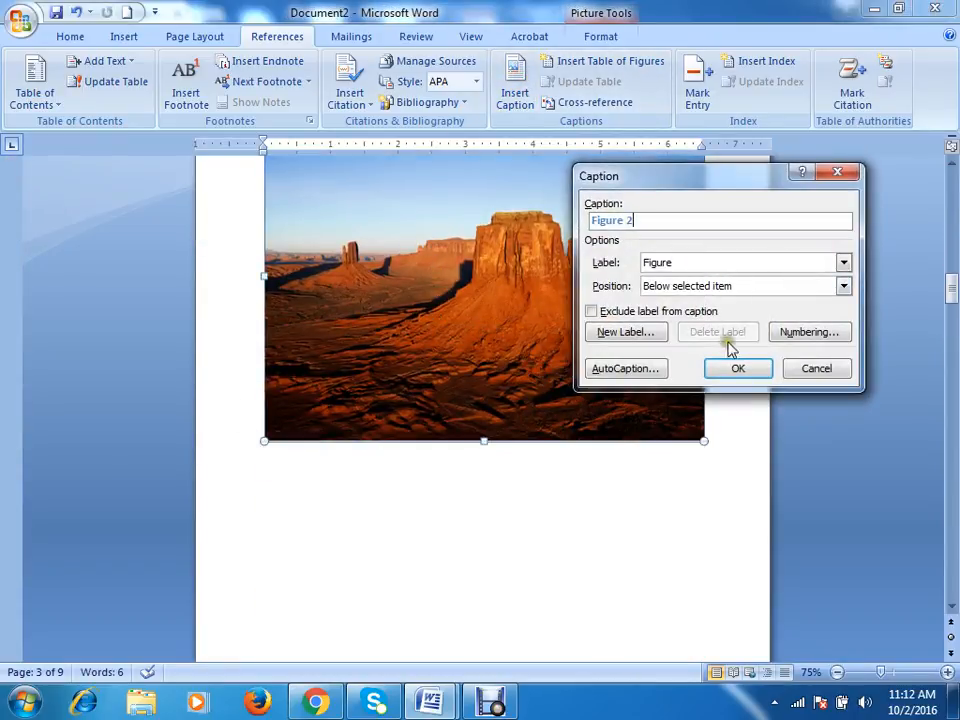
left_click(737, 368)
scroll(563, 241, "down", 3)
scroll(563, 245, "down", 5)
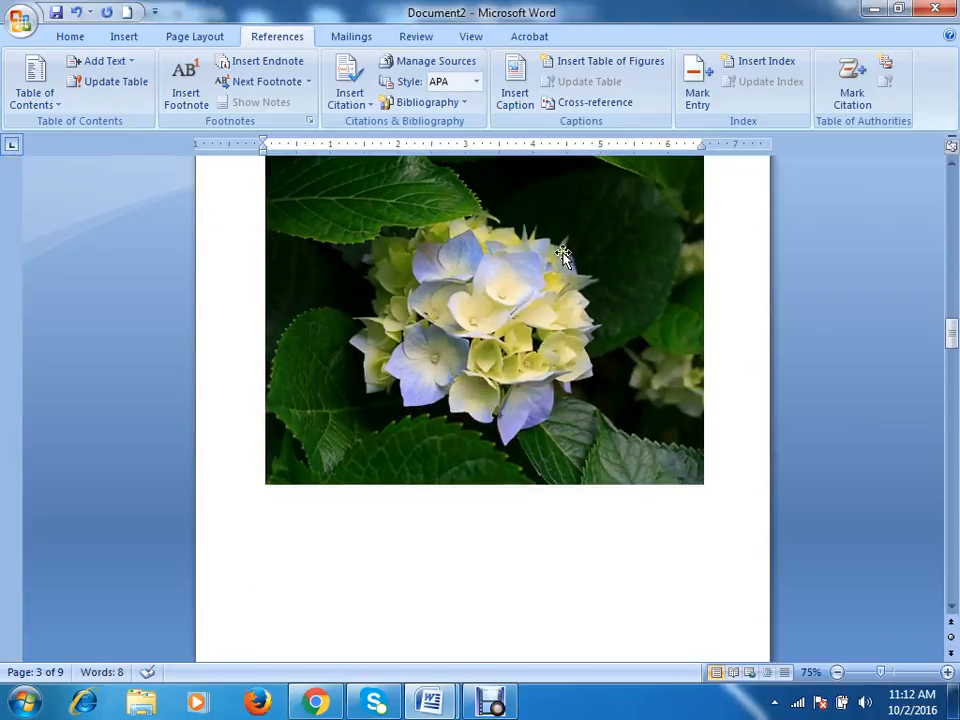
Insert the caption "Figure 3" below the blue and yellow hydrangea picture, using the Figure label
left_click(553, 300)
left_click(518, 84)
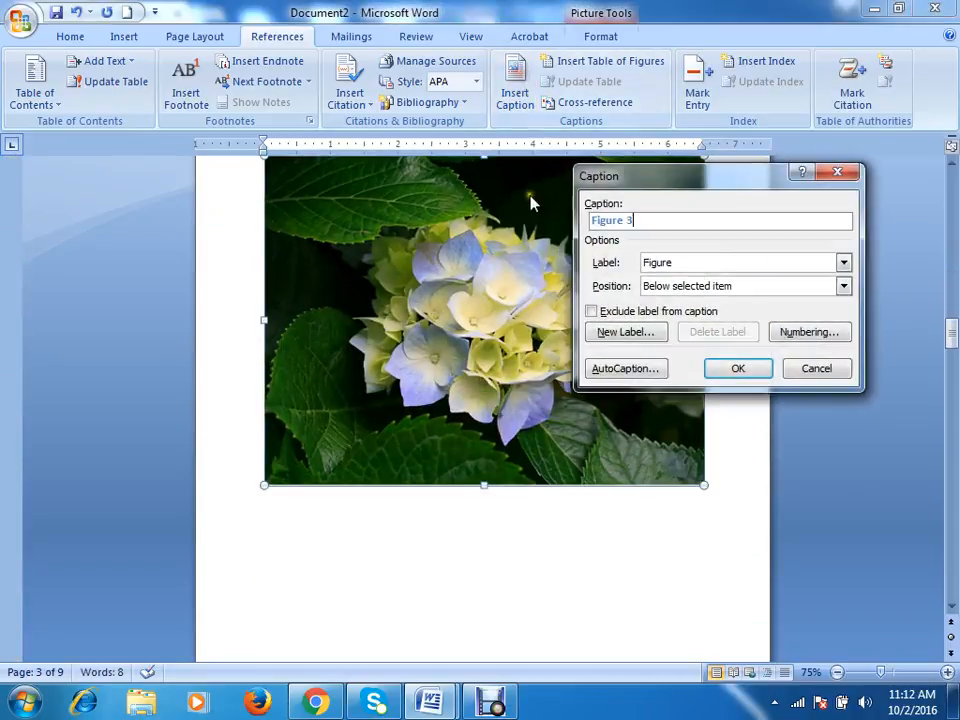
left_click(754, 366)
Insert the caption "Figure 4" below the jellyfish picture, using the Figure label
scroll(427, 272, "down", 3)
scroll(427, 272, "down", 6)
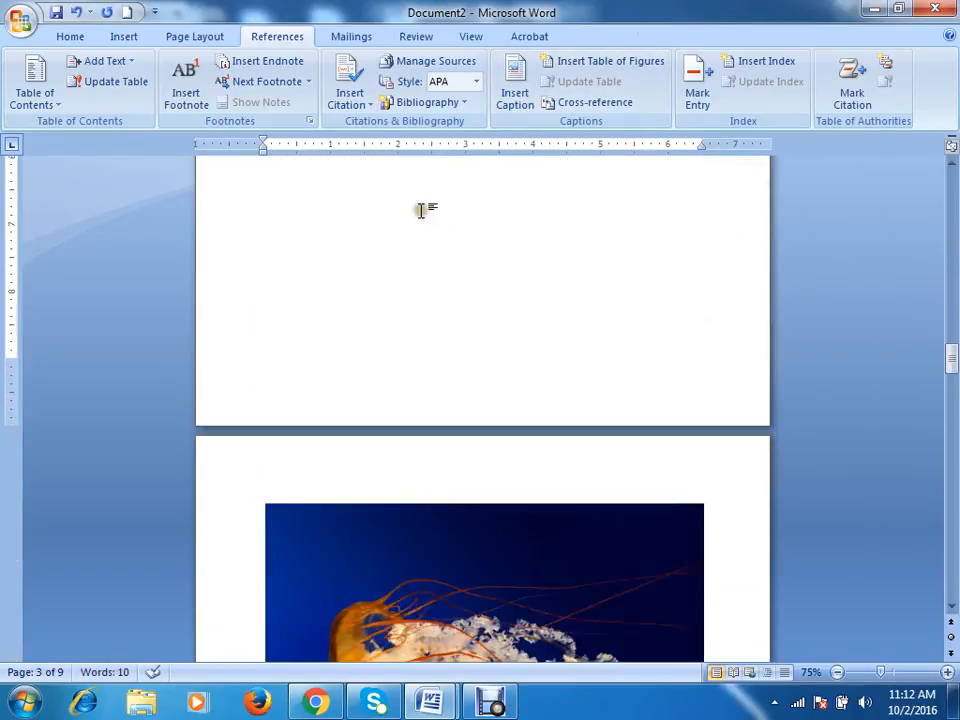
left_click(427, 290)
left_click(517, 92)
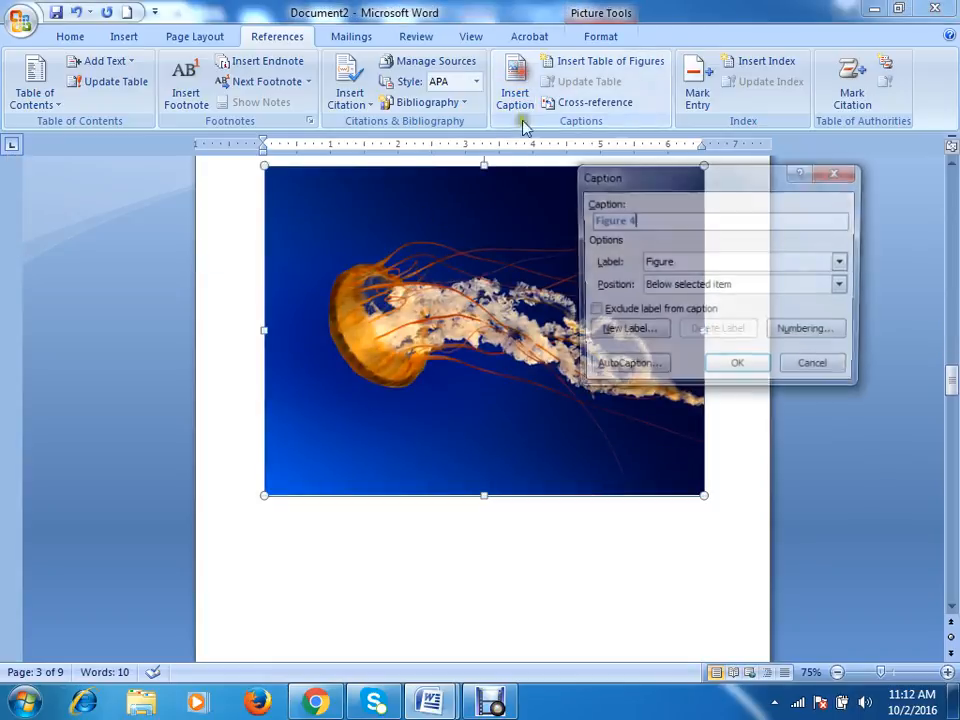
key("Return")
Insert the caption "Figure 5" below the koala picture, using the Figure label
scroll(576, 262, "down", 3)
scroll(576, 262, "down", 5)
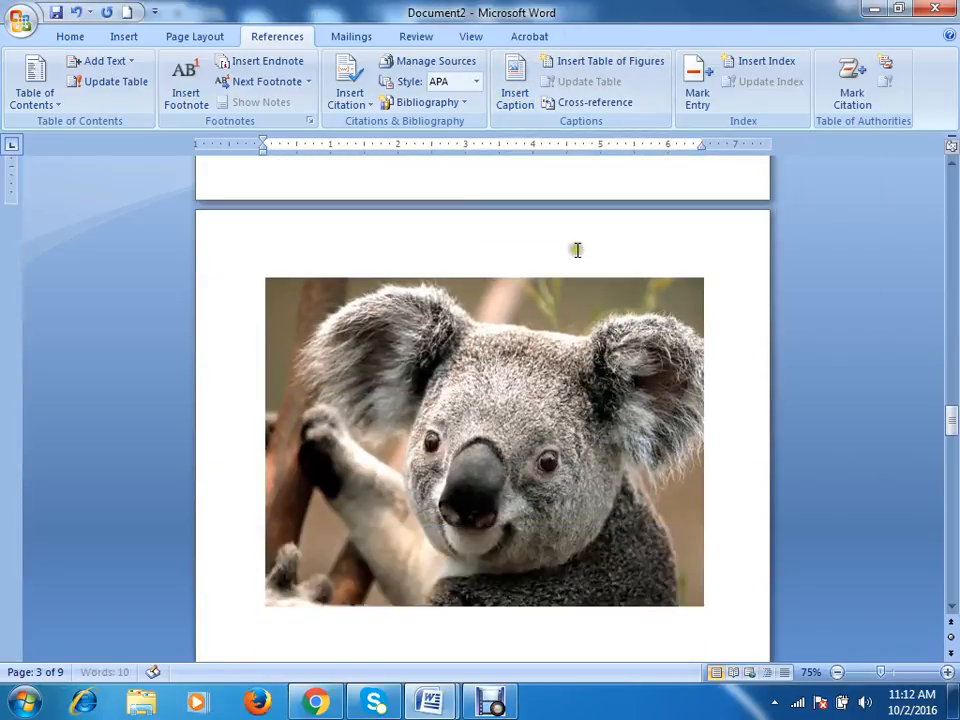
left_click(428, 220)
left_click(517, 92)
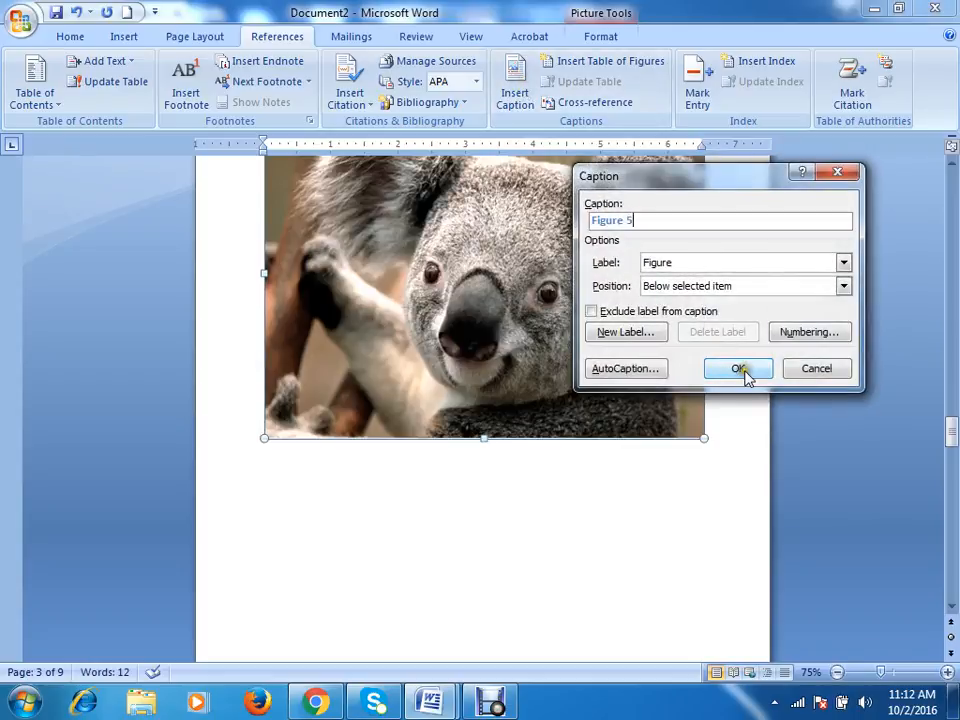
left_click(740, 366)
Insert the caption "Figure 6" below the lighthouse picture, using the Figure label
scroll(560, 280, "down", 5)
left_click(529, 186)
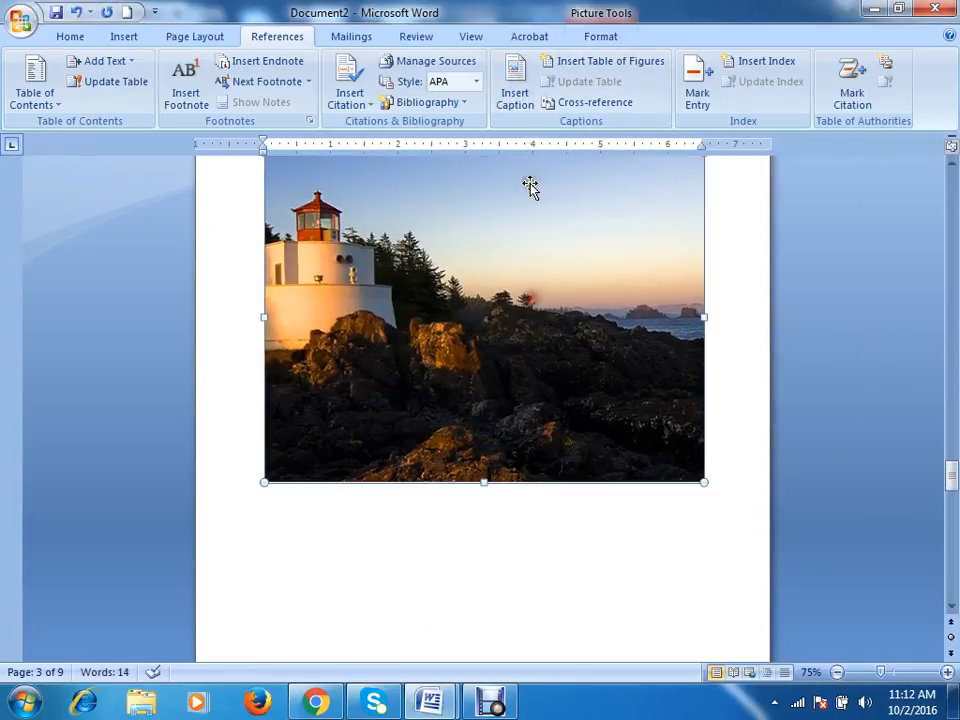
left_click(515, 85)
left_click(725, 370)
Insert the caption "Figure 7" below the penguins picture, using the Figure label
scroll(439, 386, "down", 10)
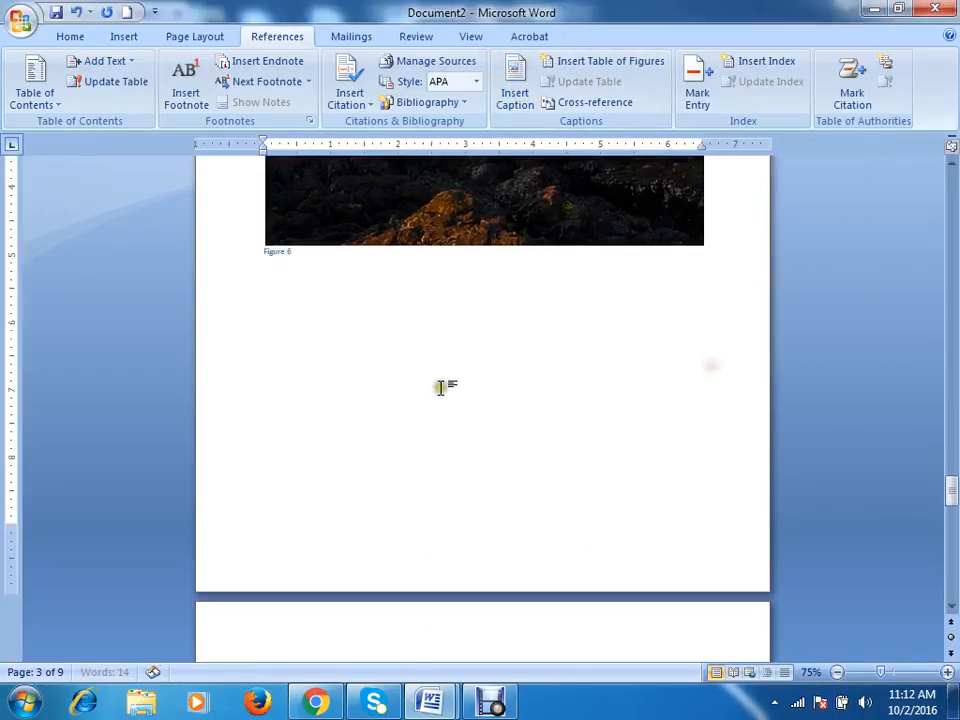
left_click(503, 340)
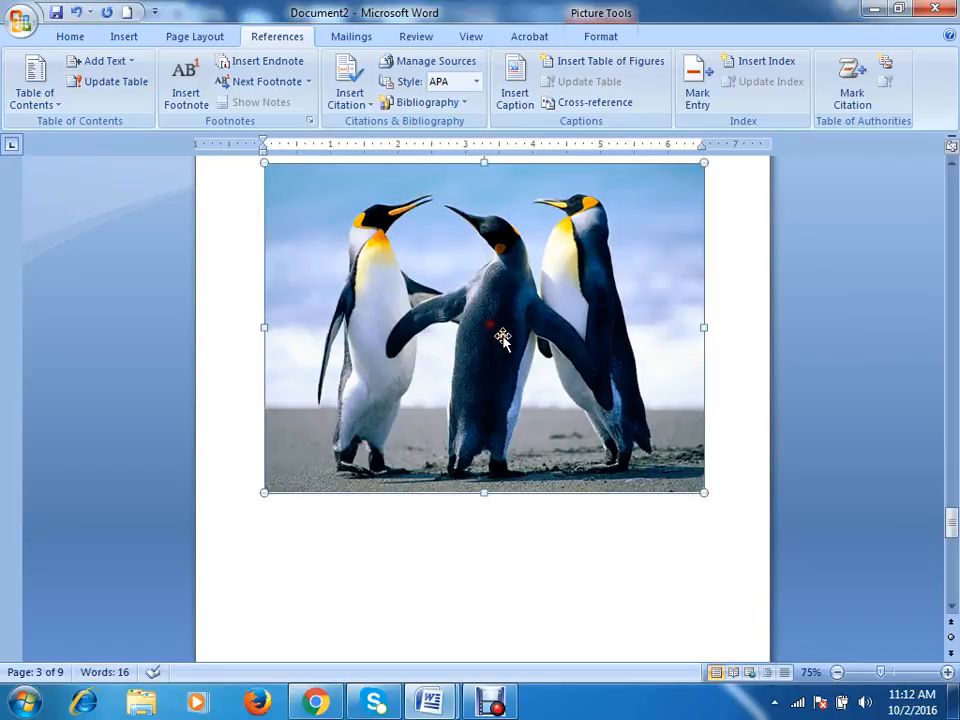
left_click(515, 88)
left_click(737, 366)
Insert the caption "Figure 8" directly below the yellow tulips picture, using the Figure label
scroll(448, 332, "down", 10)
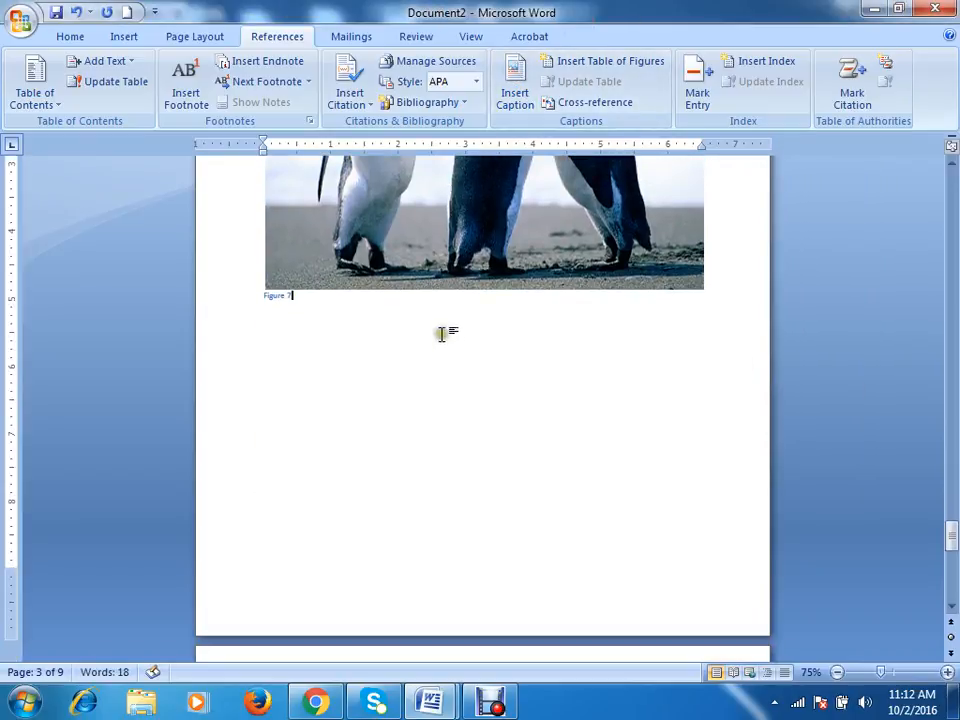
left_click(489, 313)
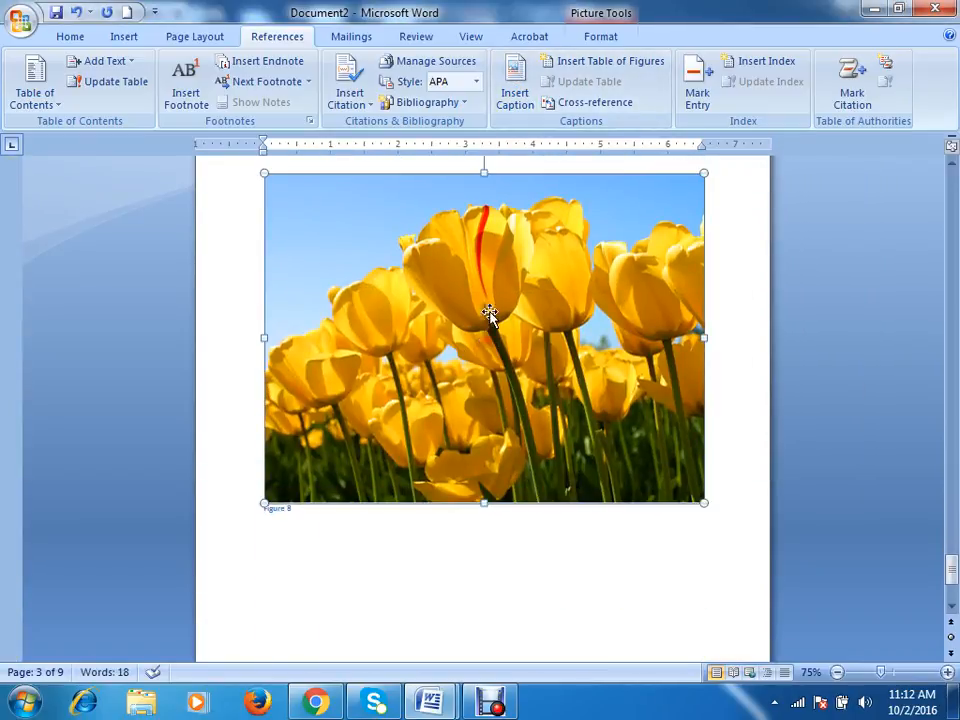
left_click(515, 97)
left_click(740, 369)
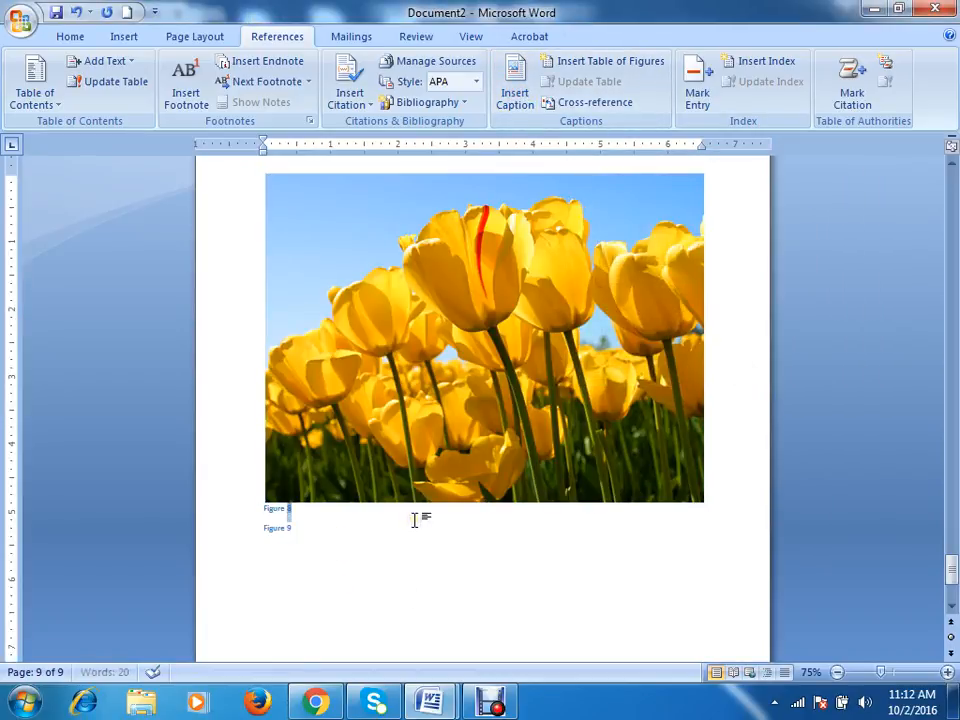
Retype the number of the tulips caption as 8 and delete the extra "Figure 9" caption line beneath it
key("BackSpace")
key("BackSpace")
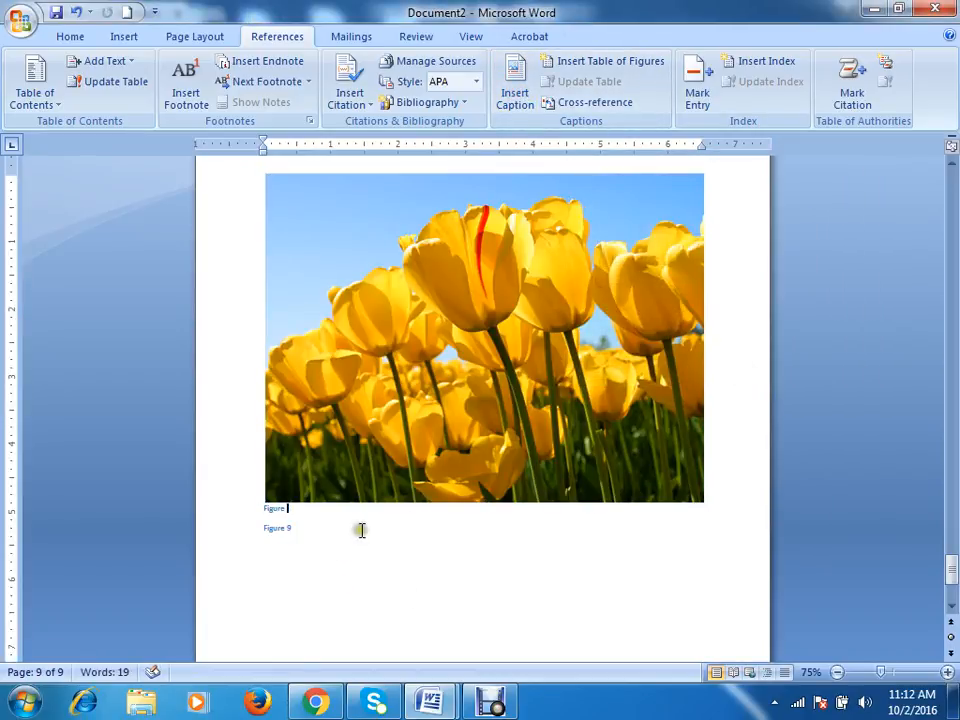
type("8")
left_click(306, 527)
key("BackSpace")
key("BackSpace")
key("BackSpace")
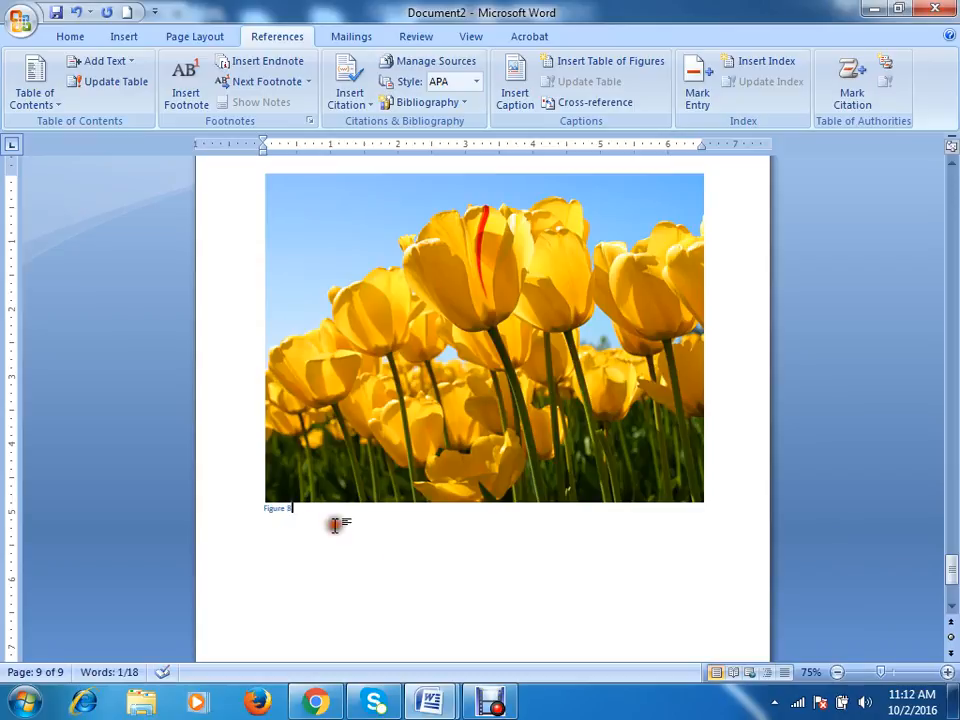
Insert a table of figures on the empty first page, using the From template format and the Figure caption label
scroll(456, 520, "down", 4)
scroll(456, 520, "up", 7)
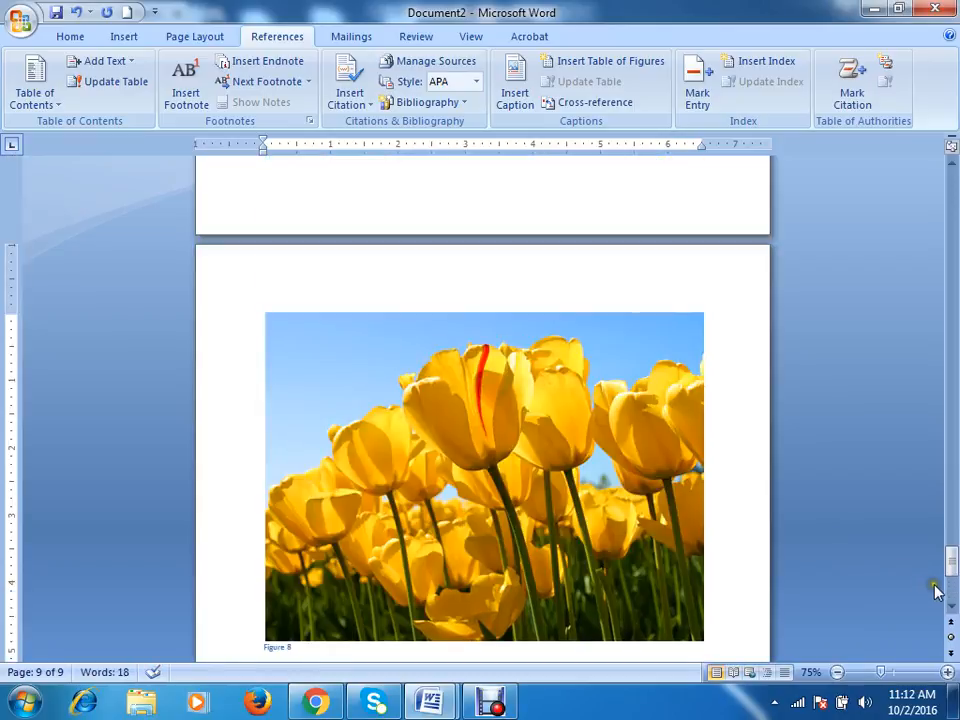
left_click_drag(936, 592, 936, 175)
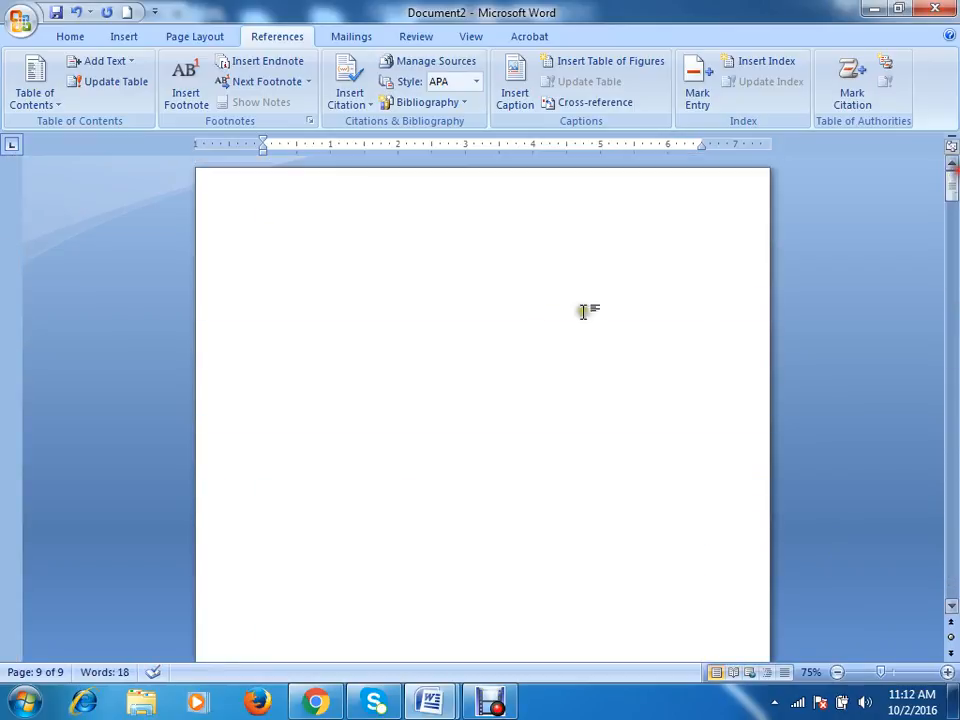
left_click(313, 299)
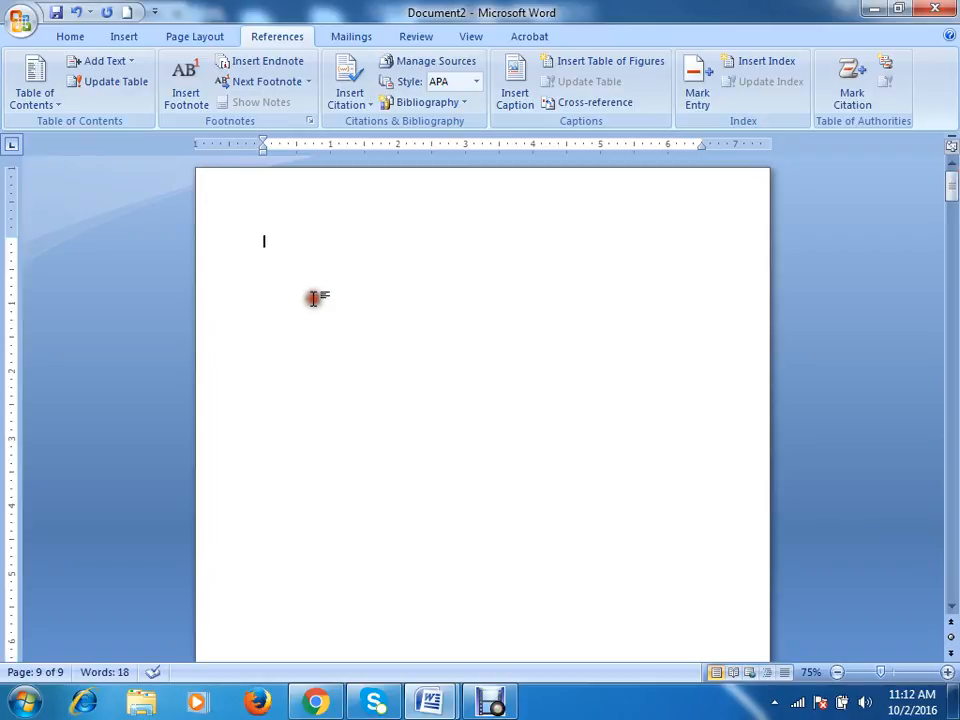
left_click(621, 66)
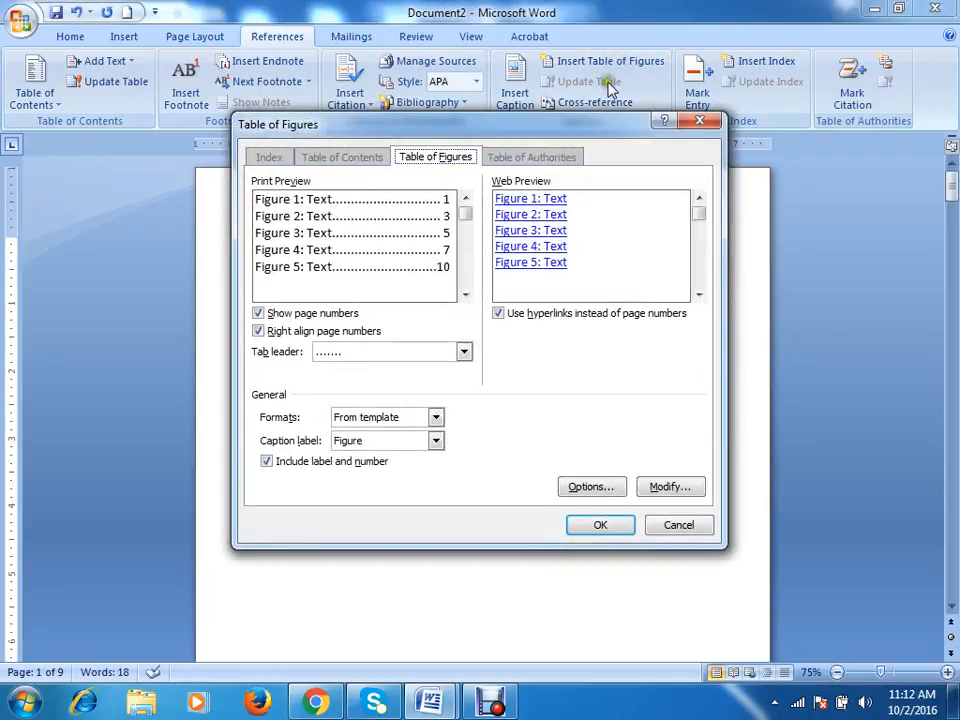
left_click(601, 527)
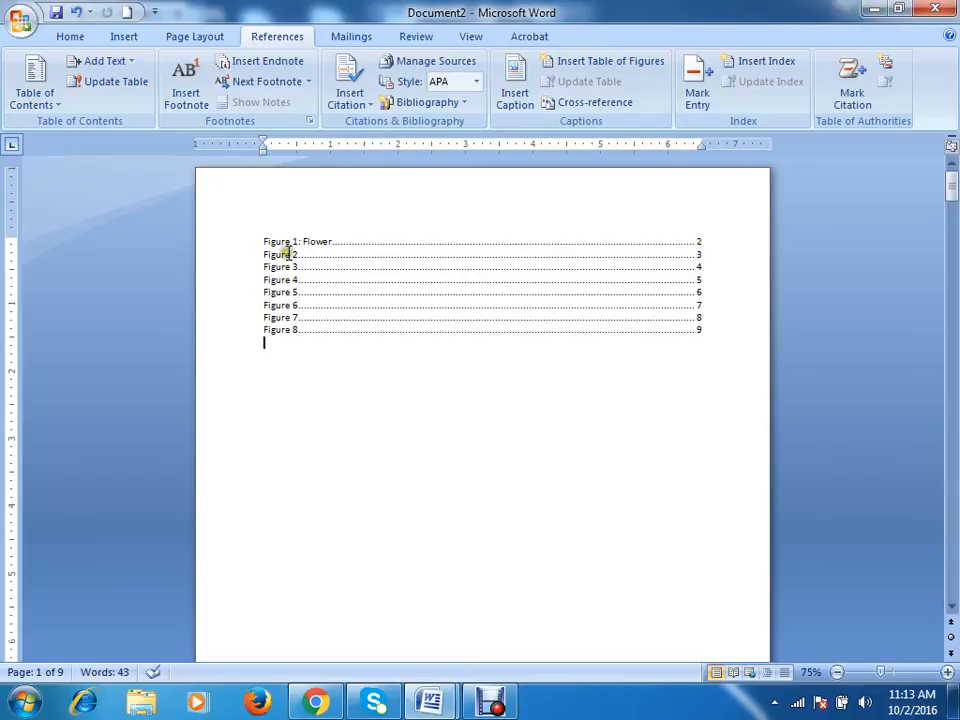
Add an empty line and a page break before the yellow tulips picture to push it onto a further page
left_click(296, 254)
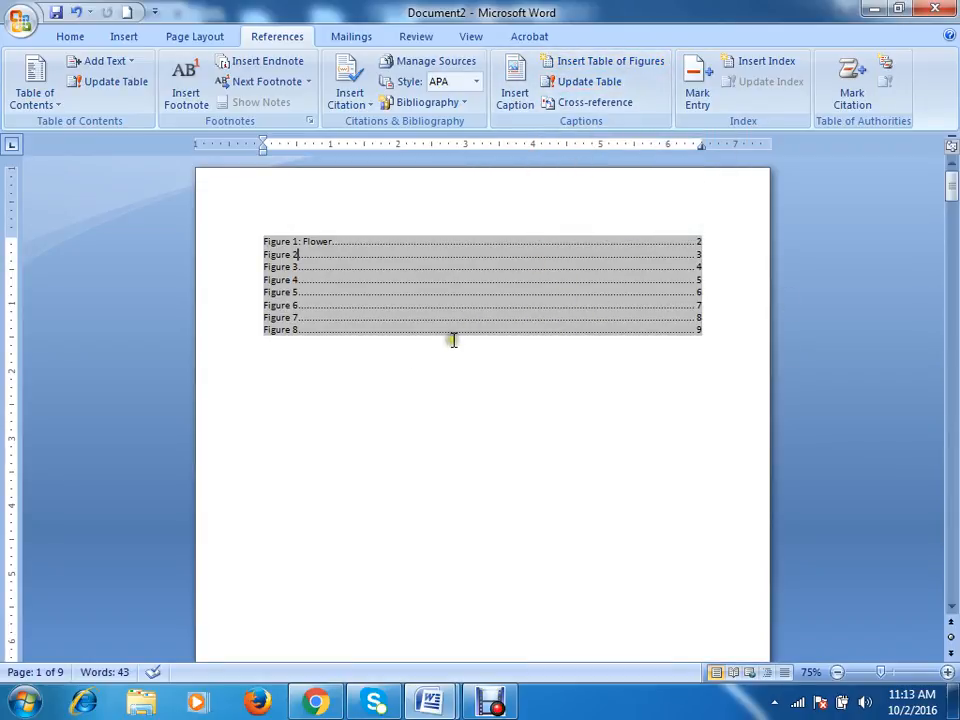
scroll(499, 369, "down", 15)
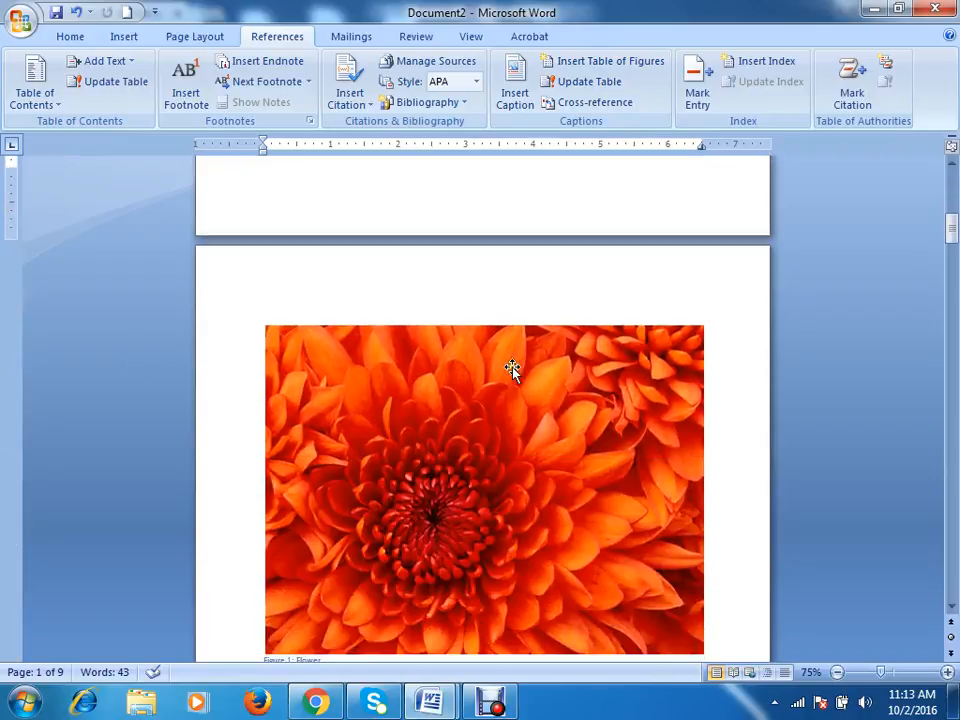
scroll(509, 358, "down", 10)
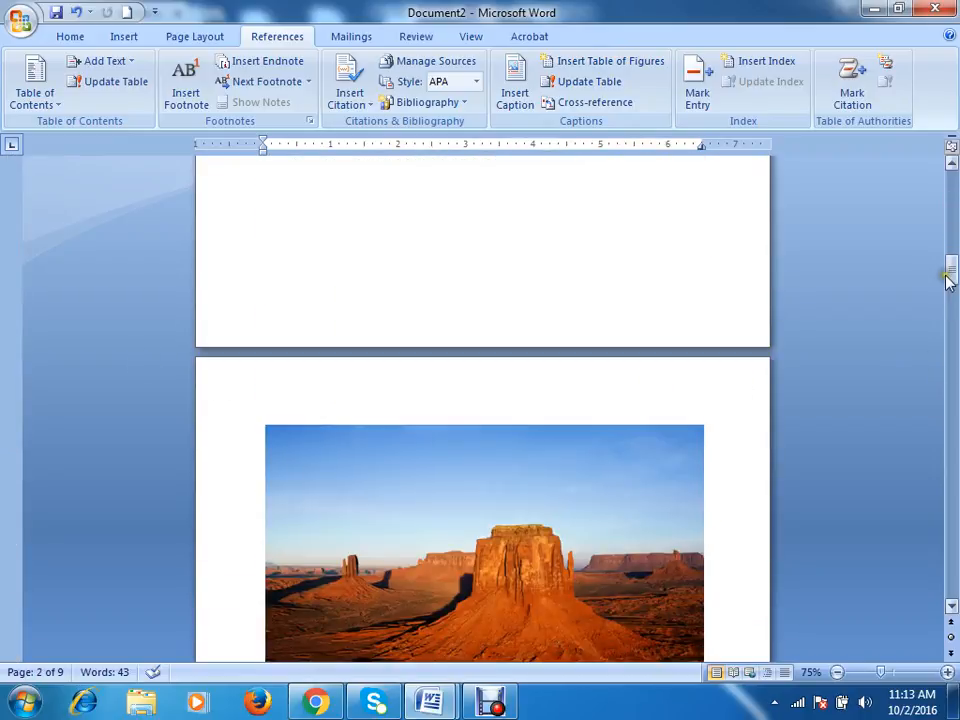
left_click_drag(951, 272, 951, 554)
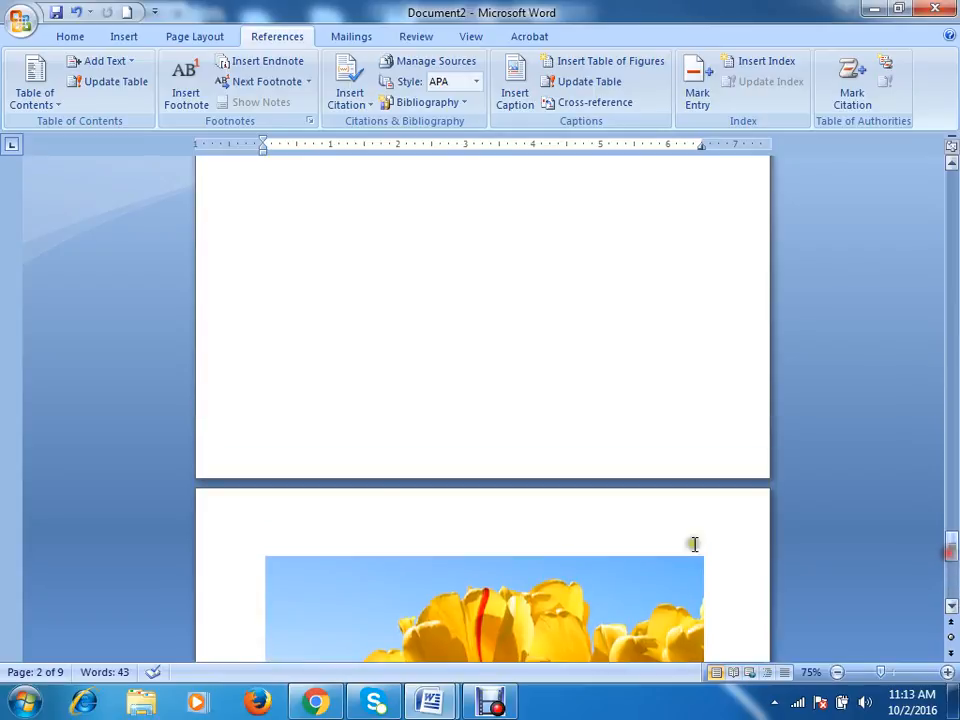
left_click(269, 559)
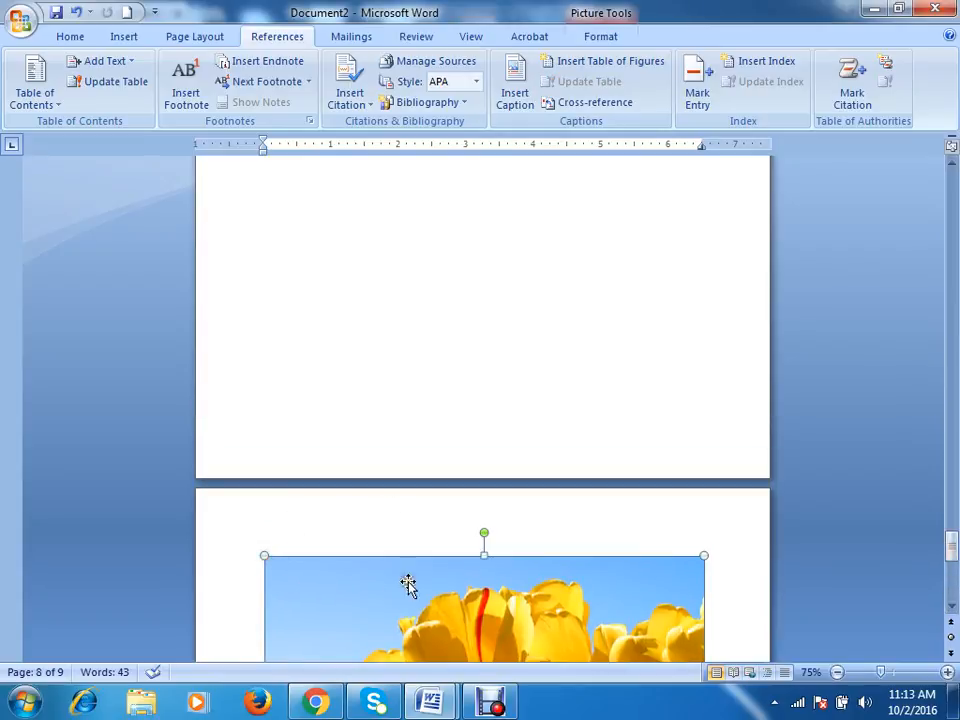
left_click(255, 569)
scroll(253, 572, "down", 4)
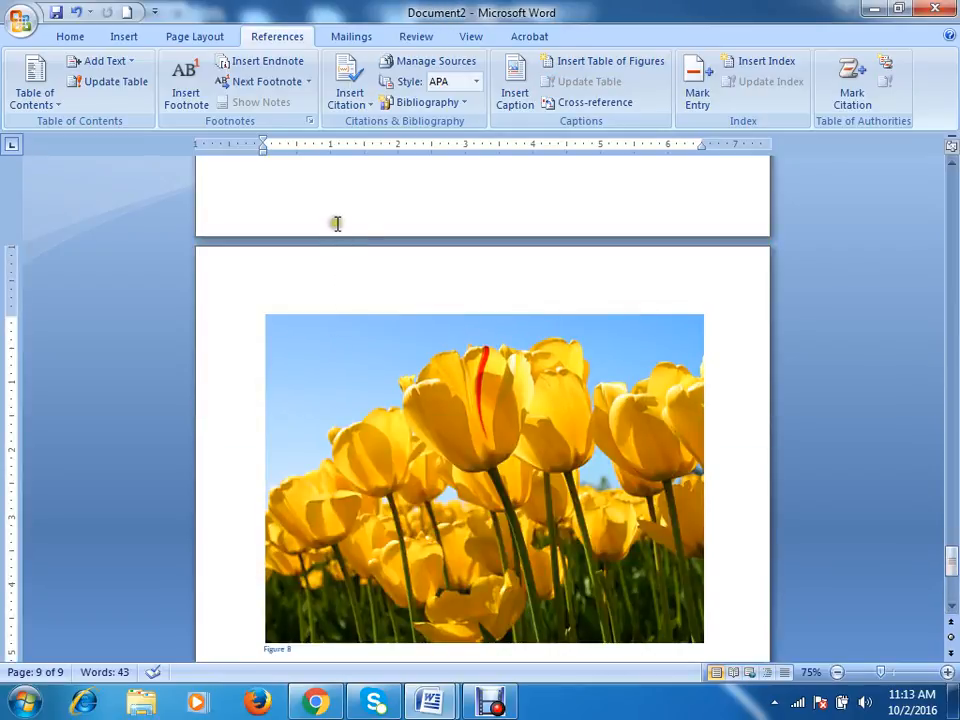
scroll(335, 222, "up", 4)
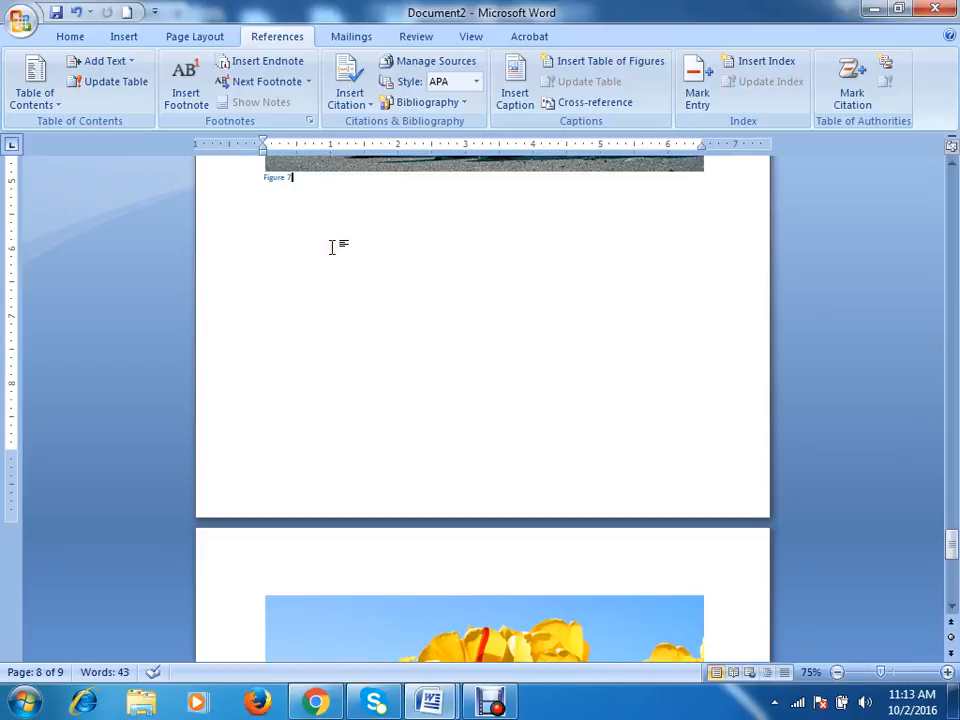
key("Return")
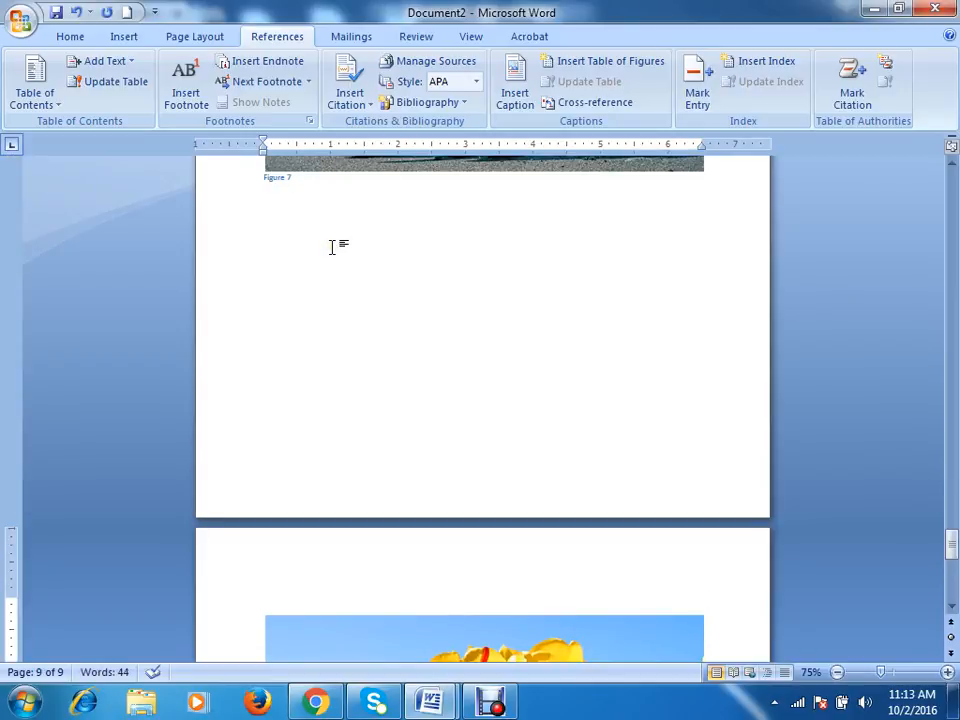
key("alt")
left_click(332, 245)
key("ctrl+Return")
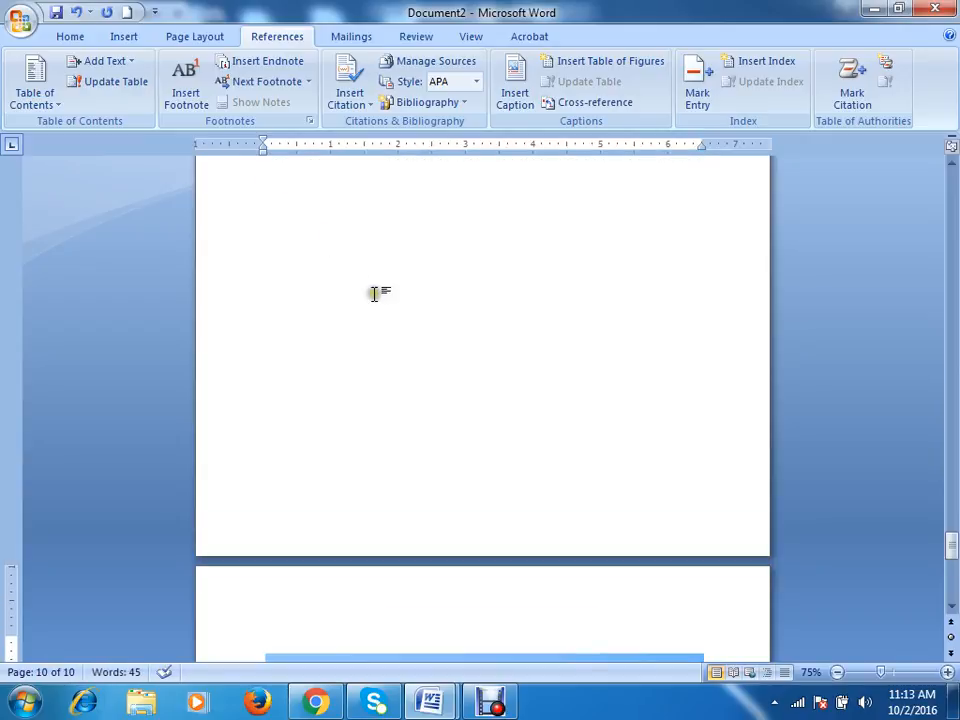
Update the table of figures on the first page, refreshing page numbers only, and select the page number of the Figure 8 entry
scroll(375, 336, "up", 7)
scroll(375, 336, "up", 10)
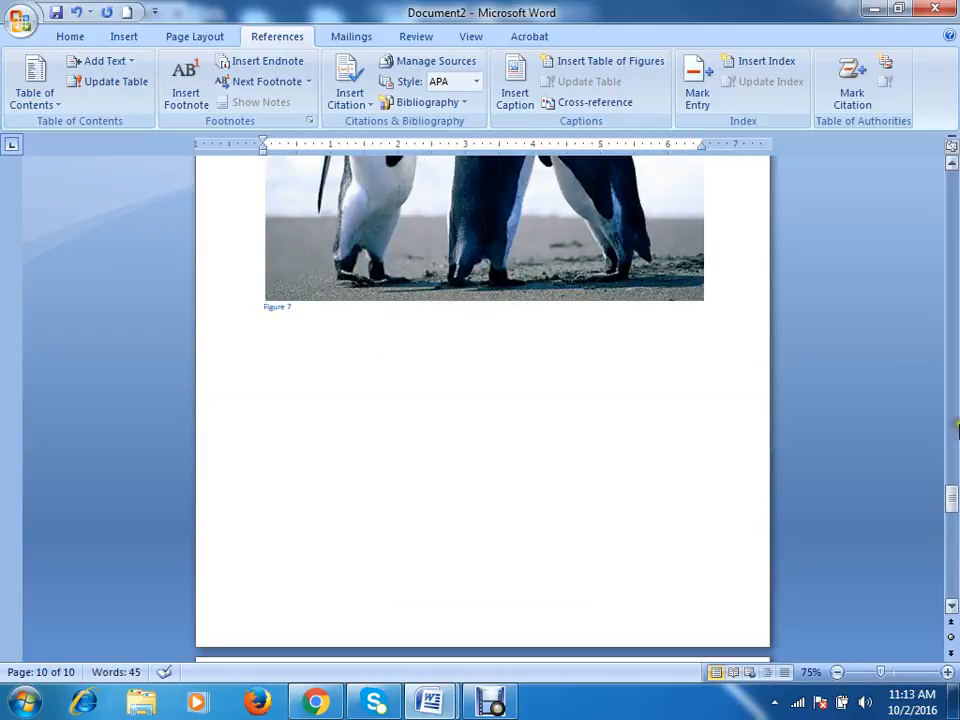
left_click_drag(951, 497, 951, 180)
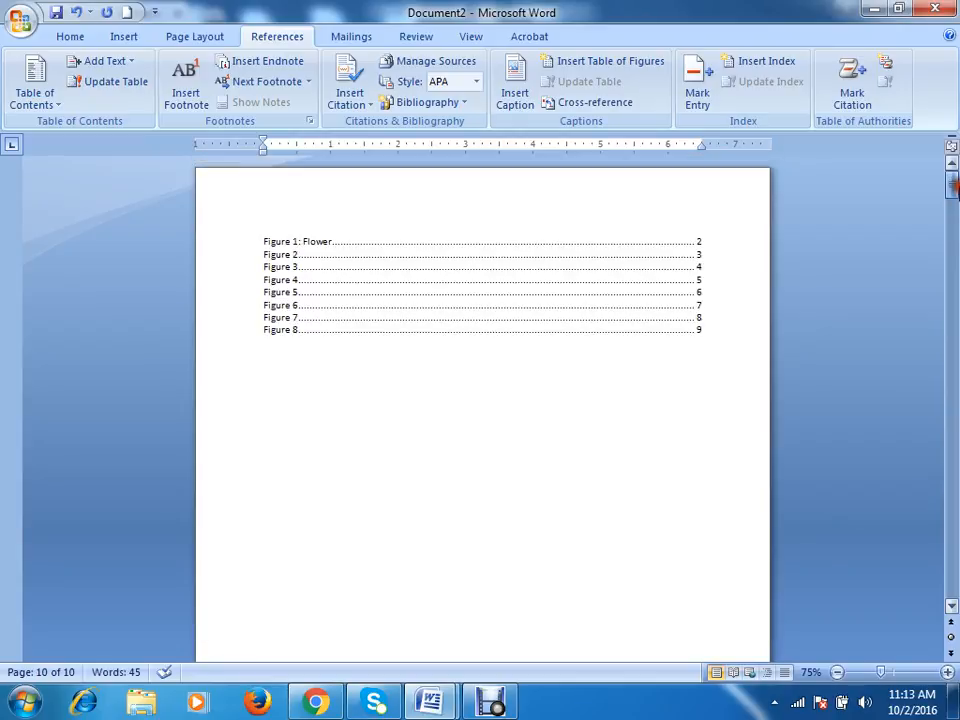
left_click(562, 277)
left_click(395, 303)
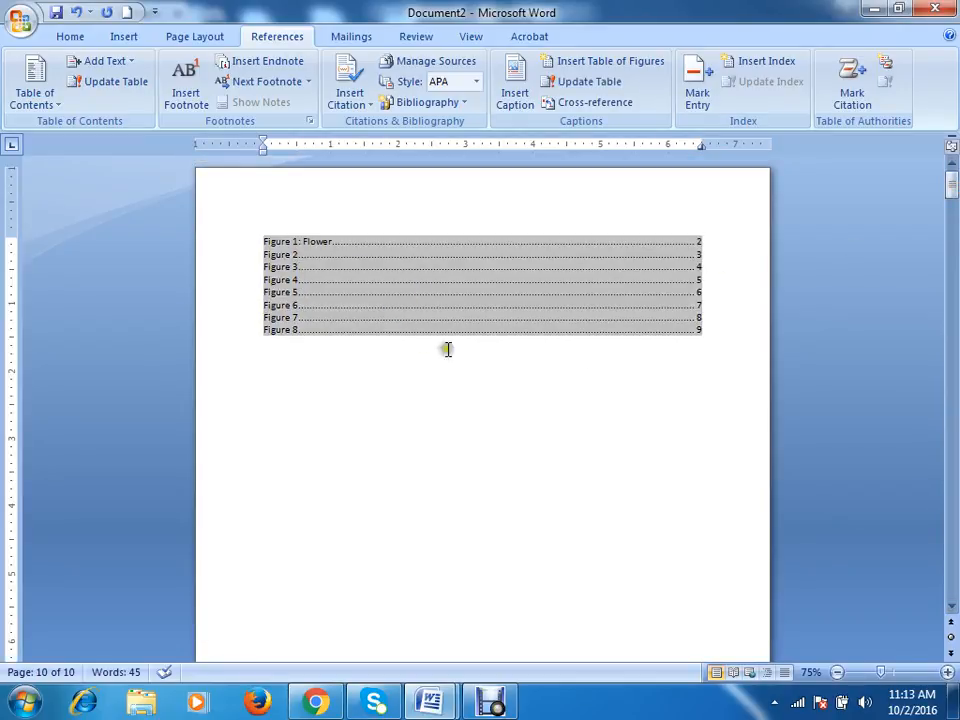
left_click(256, 233)
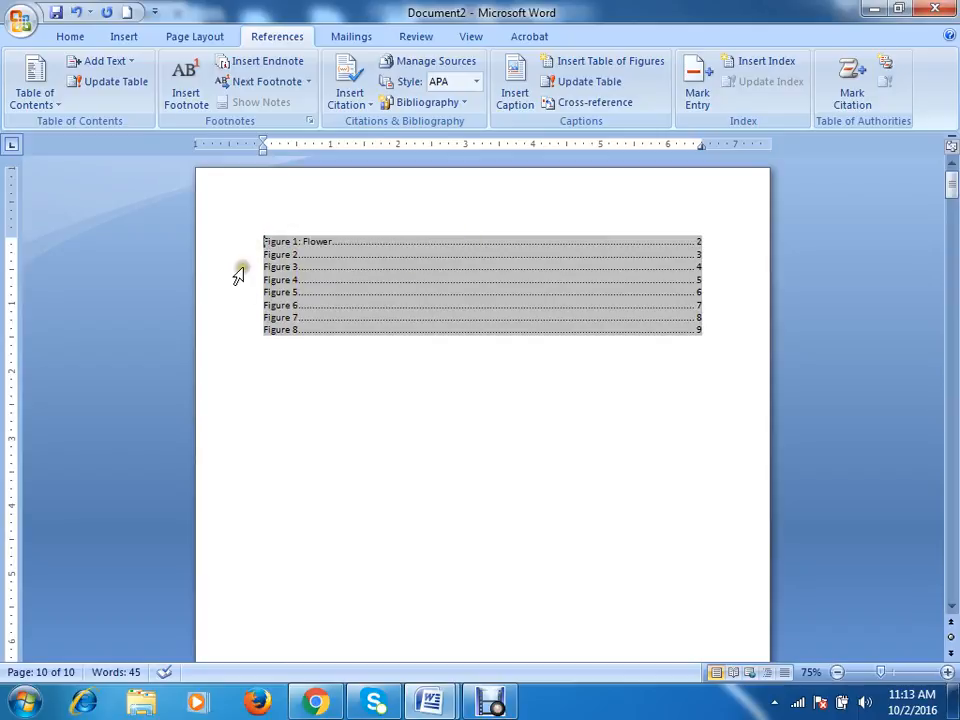
left_click(233, 246)
left_click_drag(228, 248, 240, 320)
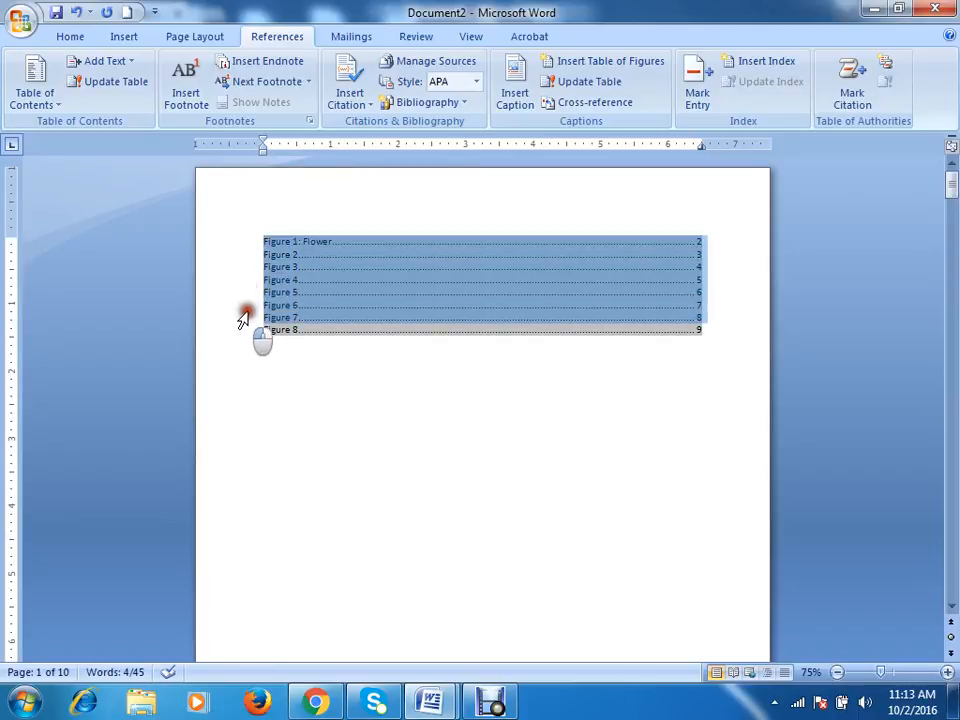
left_click(590, 83)
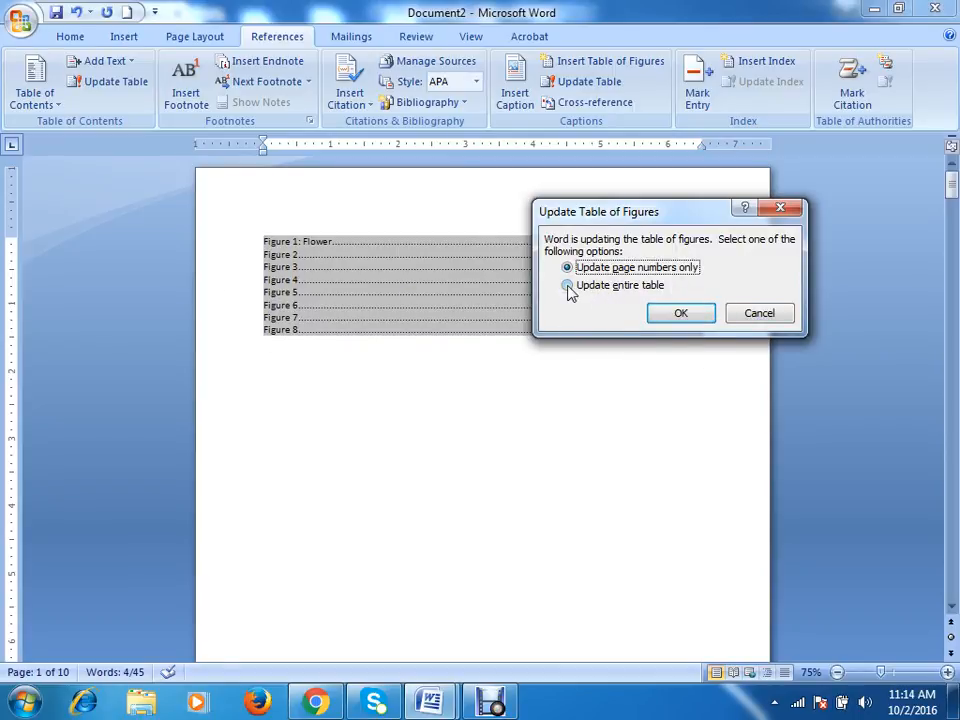
left_click(680, 314)
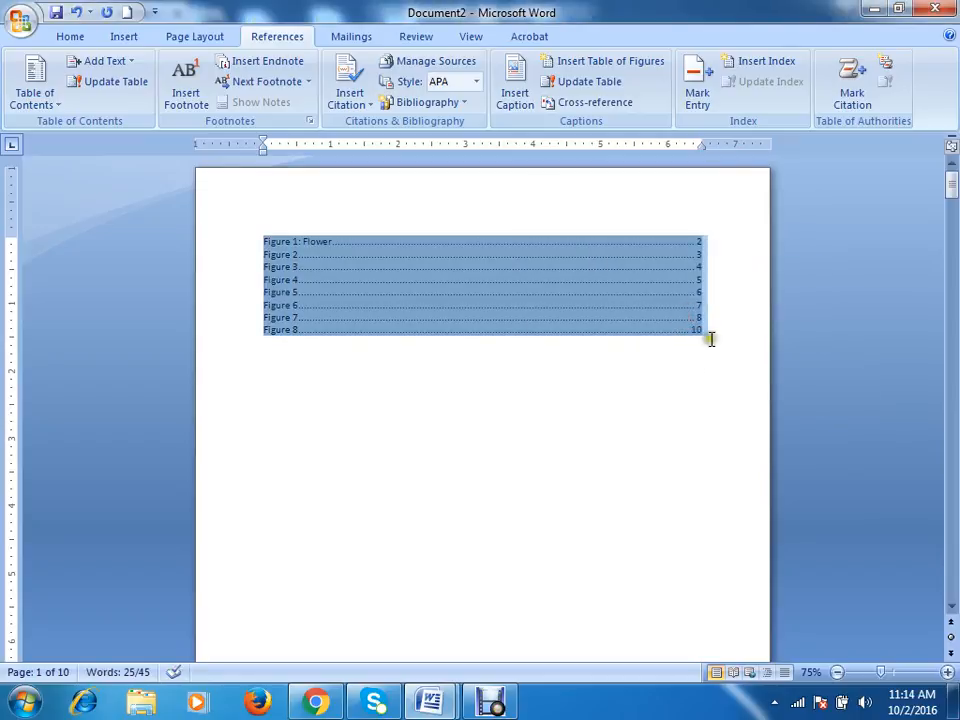
double_click(697, 330)
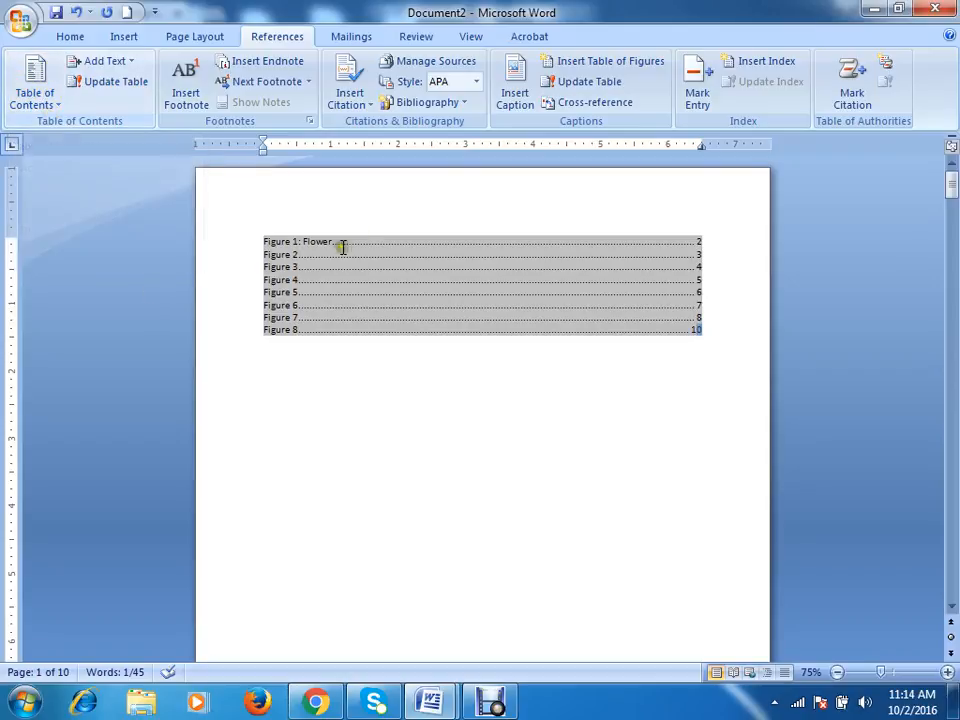
left_click(537, 394)
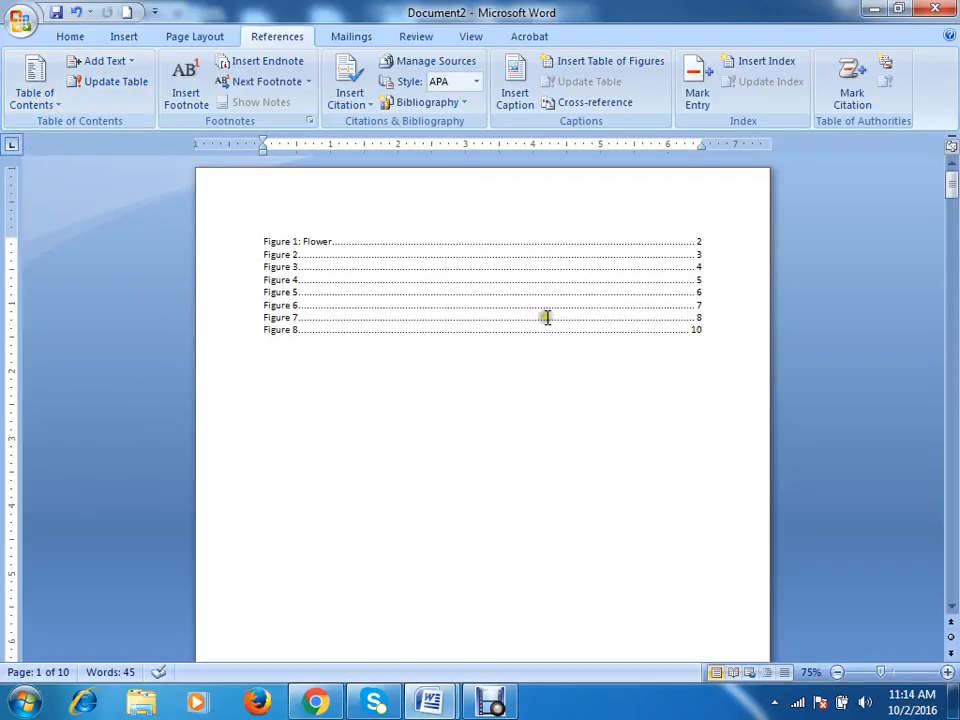
scroll(492, 250, "down", 20)
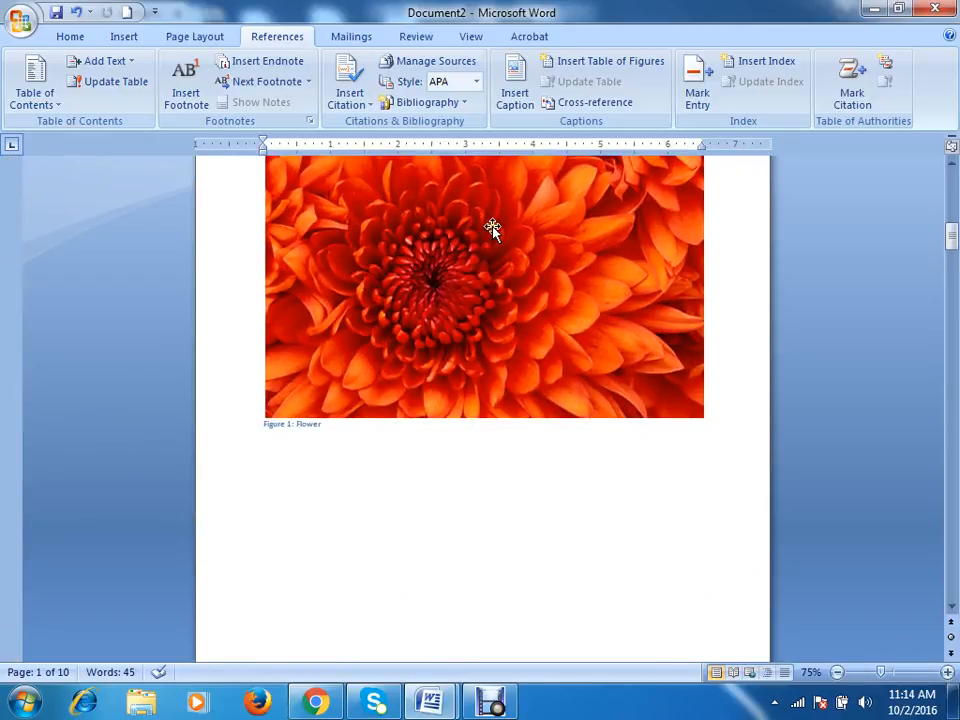
left_click_drag(950, 253, 951, 182)
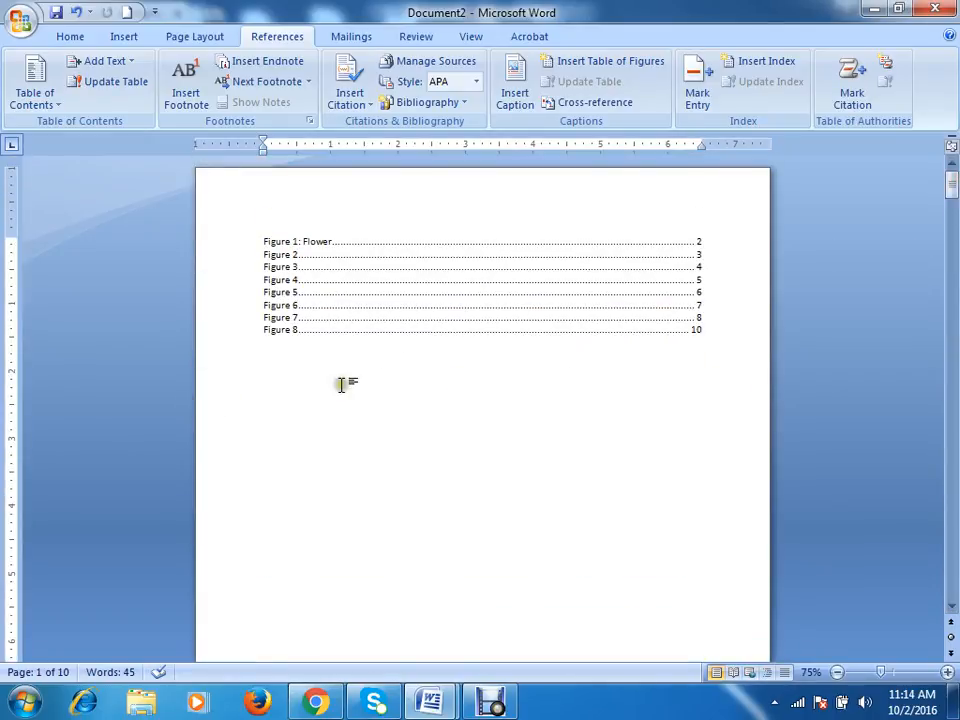
left_click(315, 369)
Create a new blank document
left_click(20, 20)
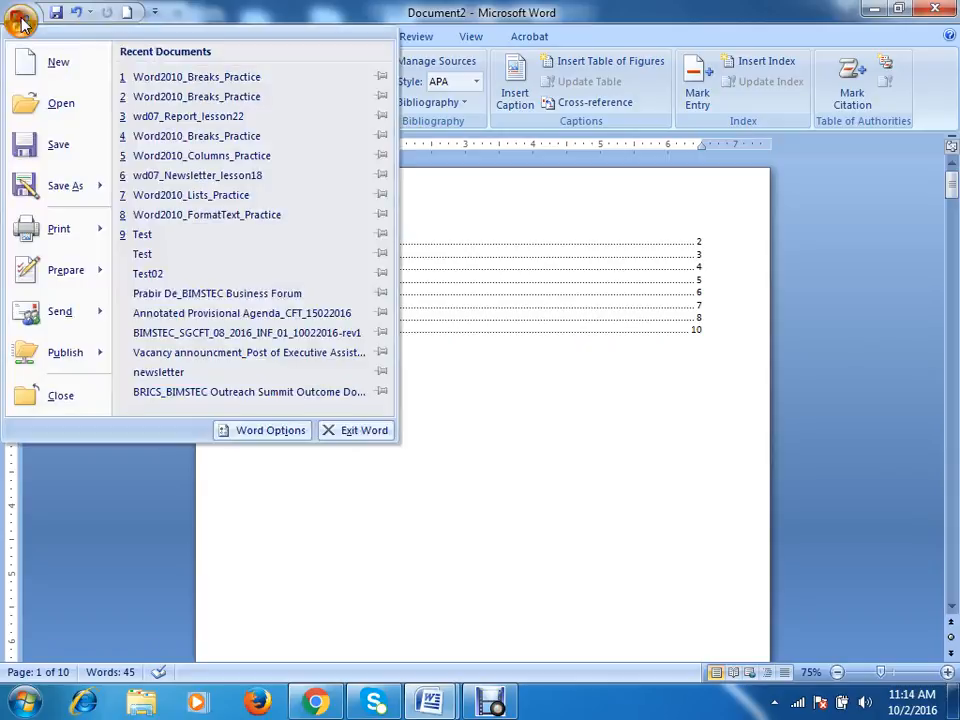
left_click(58, 60)
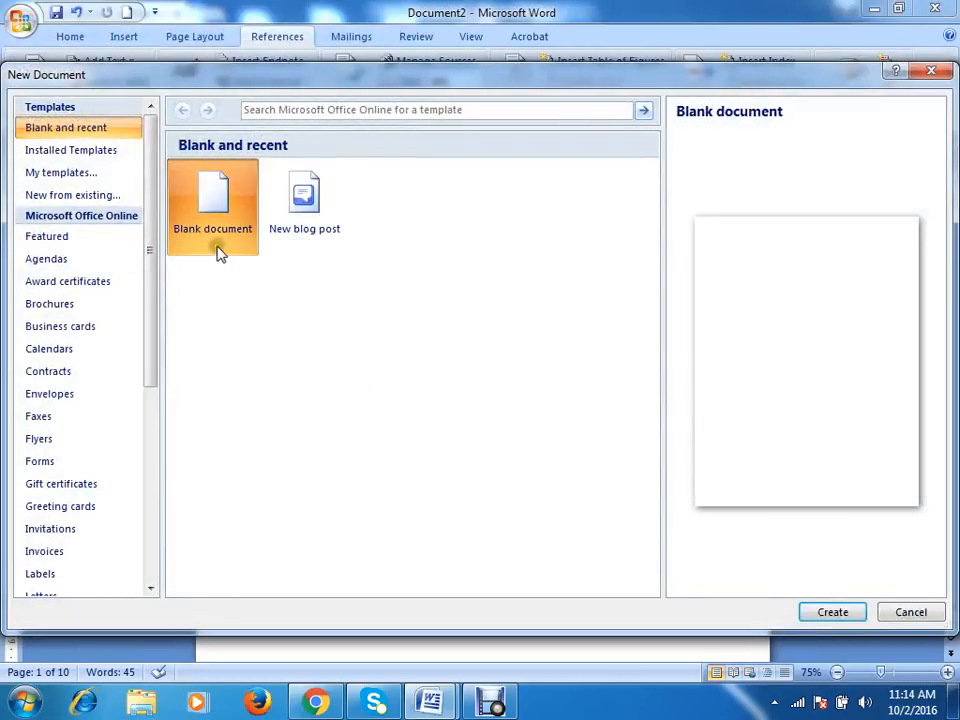
double_click(213, 207)
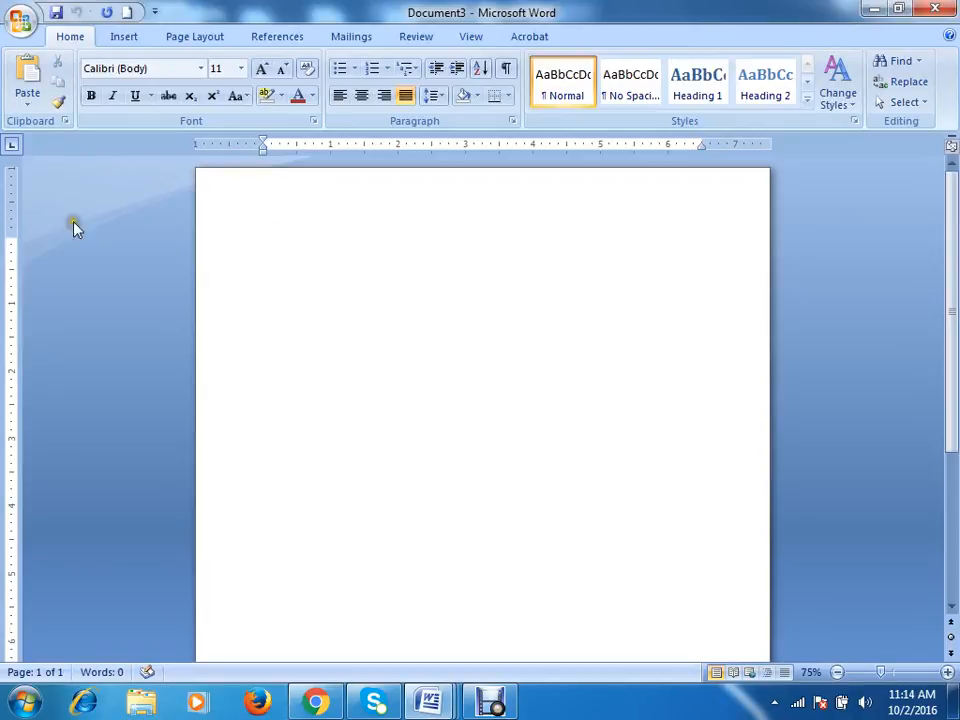
Insert all eight pictures from the Sample Pictures folder, Chrysanthemum through Tulips, into the blank document at once
left_click(127, 38)
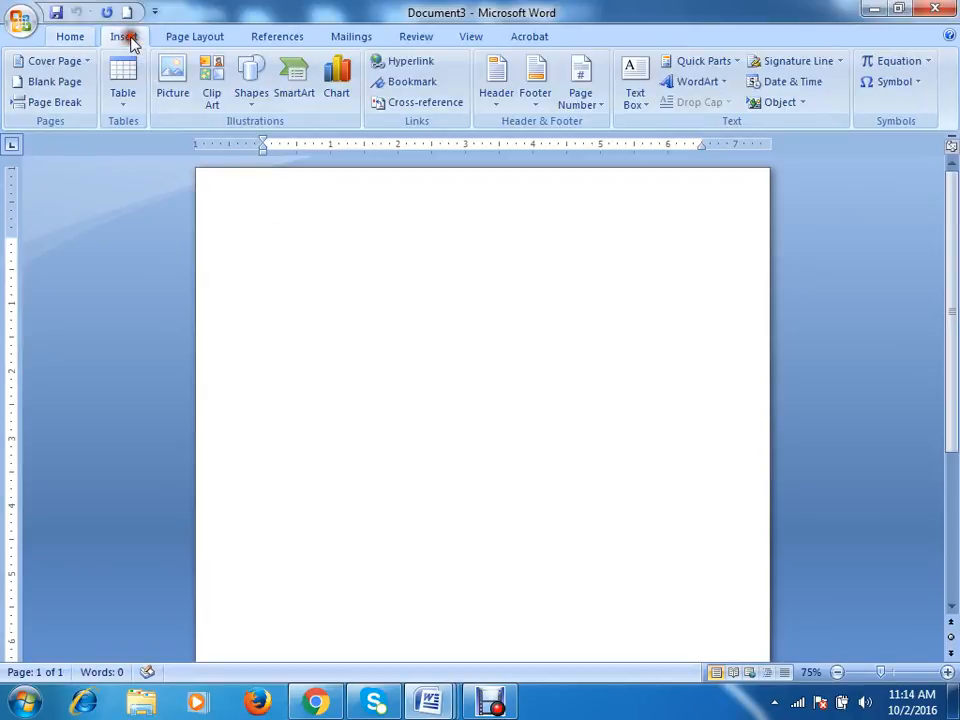
left_click(173, 88)
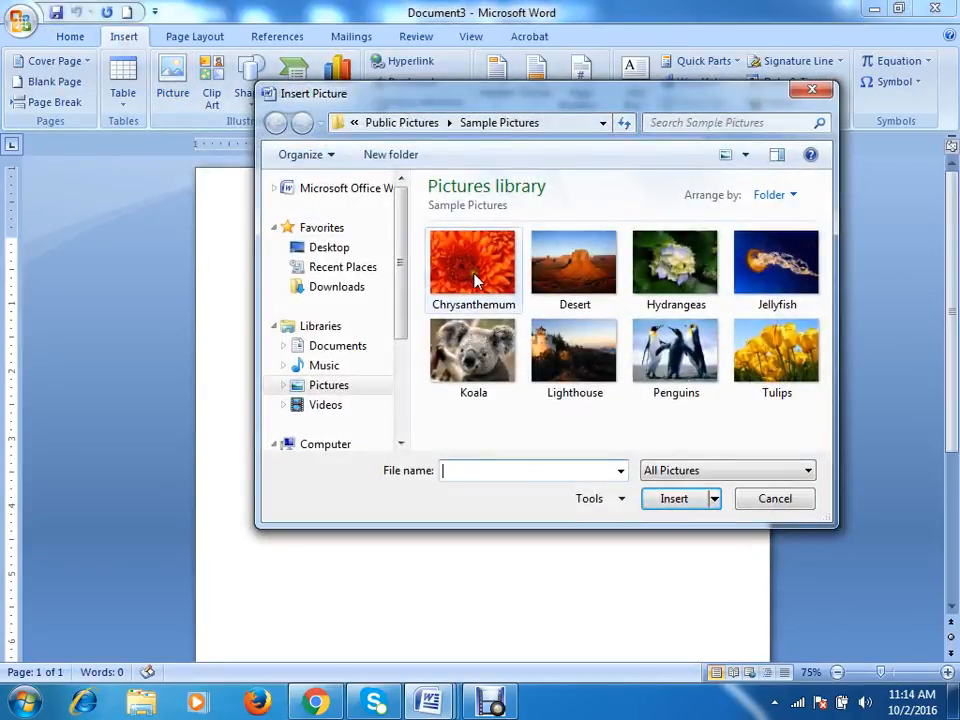
left_click(481, 286)
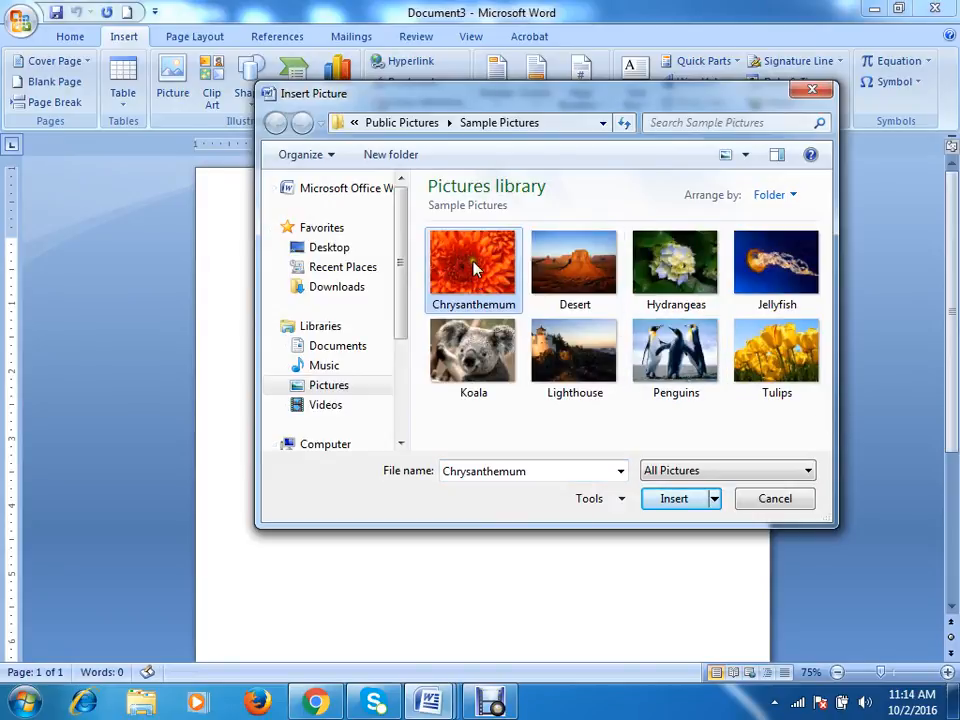
key("ctrl+a")
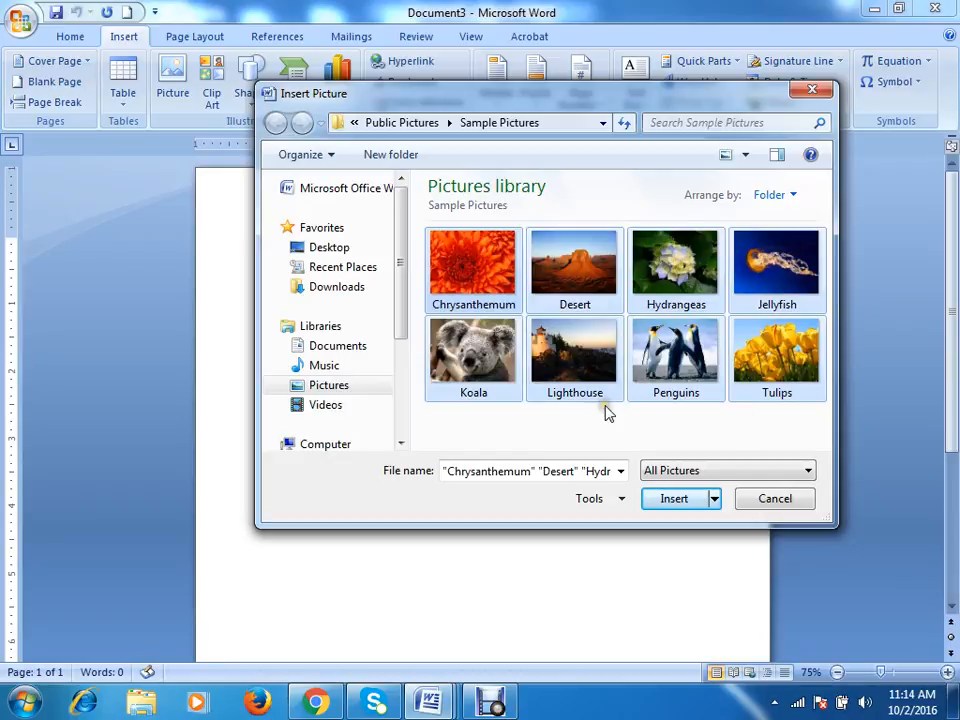
left_click(674, 498)
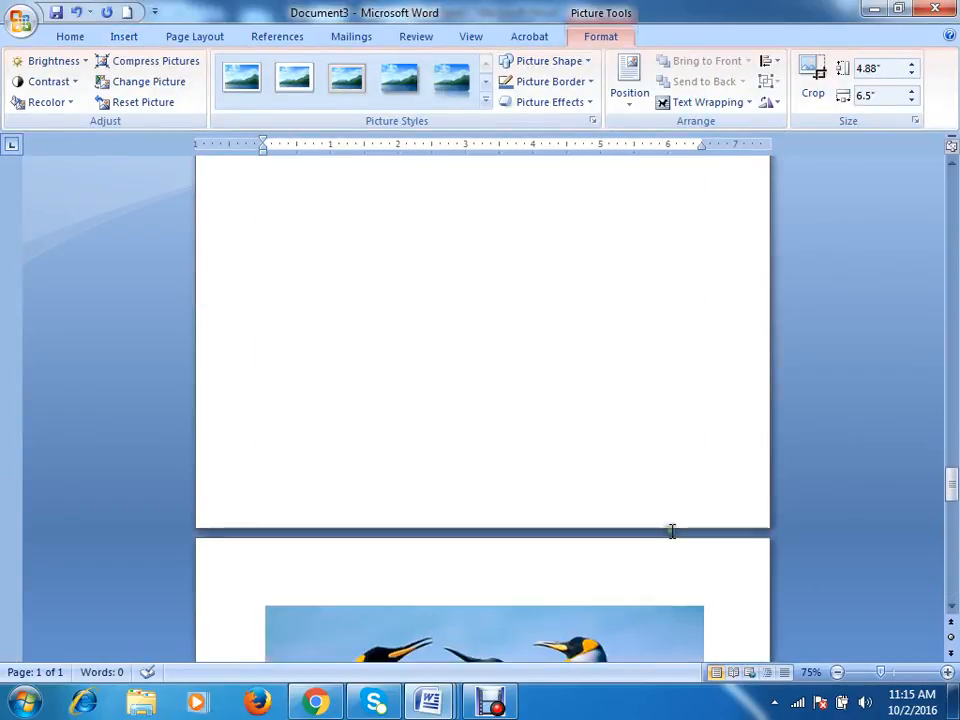
Add the caption "Figure 1" below the chrysanthemum picture on the first page
left_click_drag(953, 420, 955, 192)
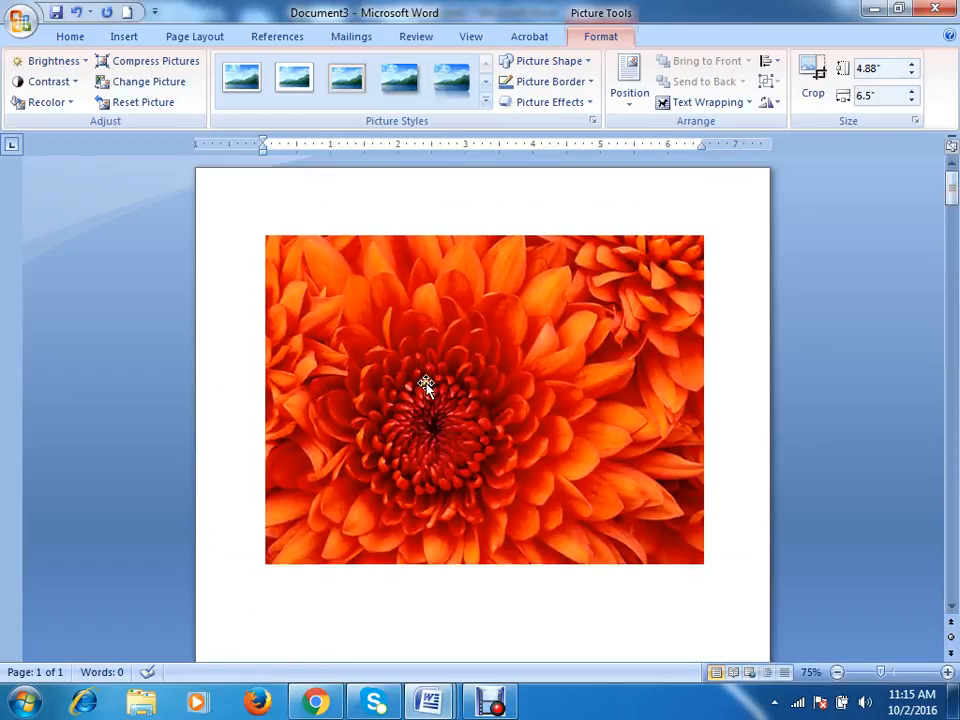
left_click(471, 536)
scroll(471, 538, "down", 3)
scroll(471, 540, "down", 9)
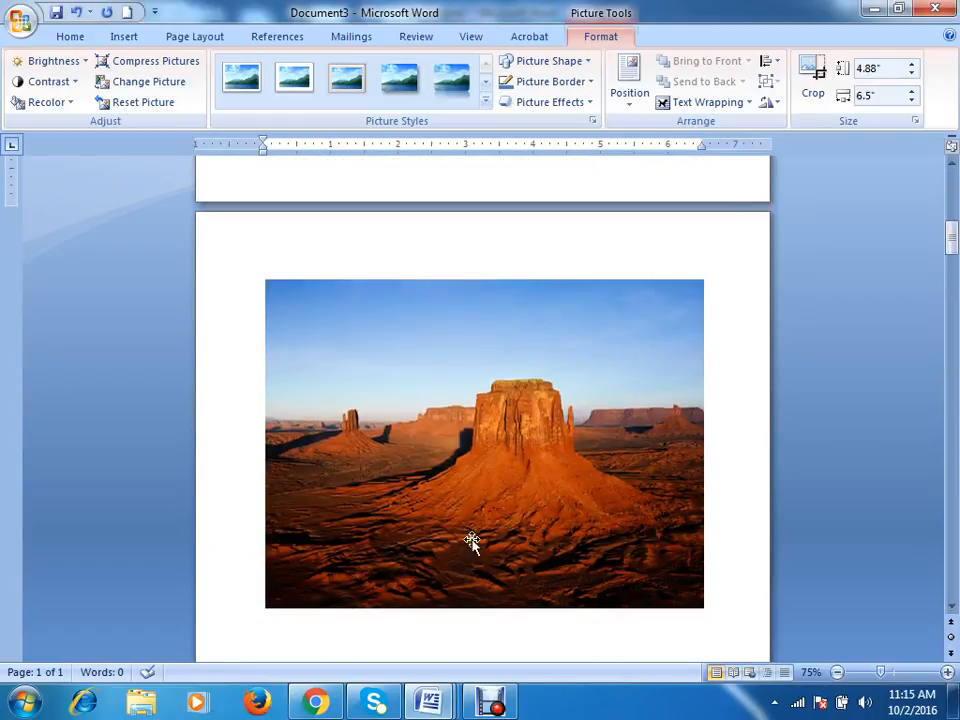
scroll(471, 540, "up", 5)
scroll(470, 540, "up", 5)
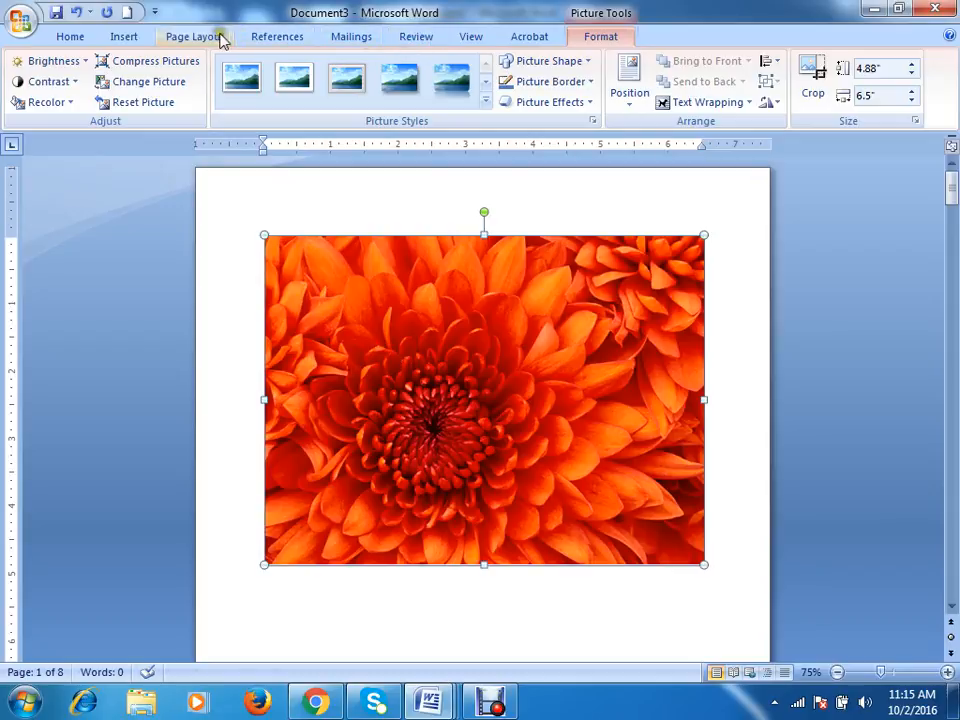
left_click(270, 38)
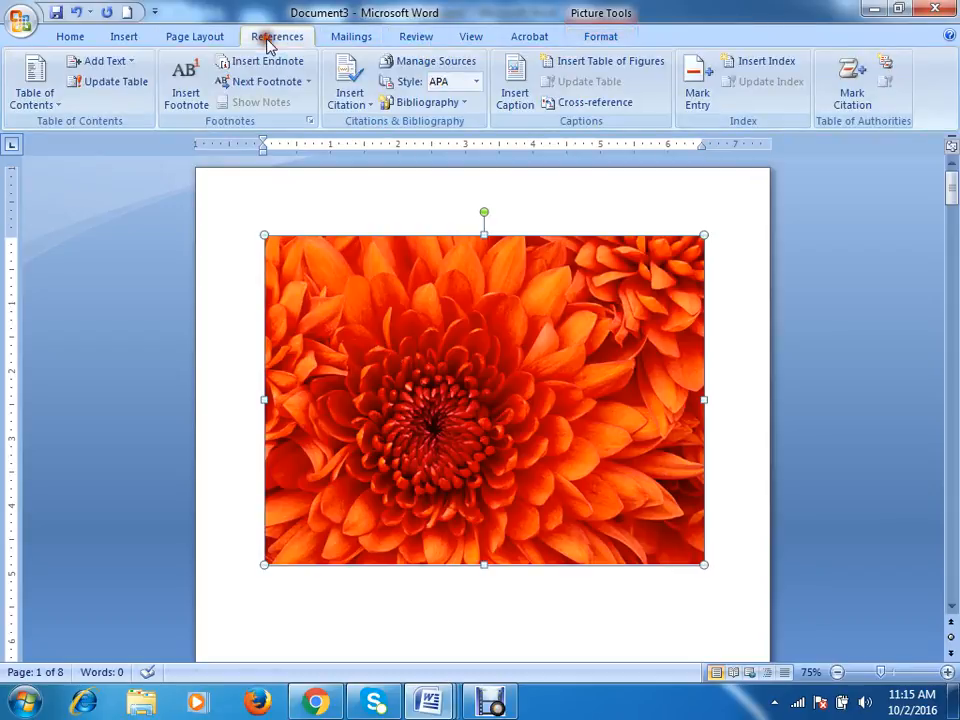
left_click(516, 78)
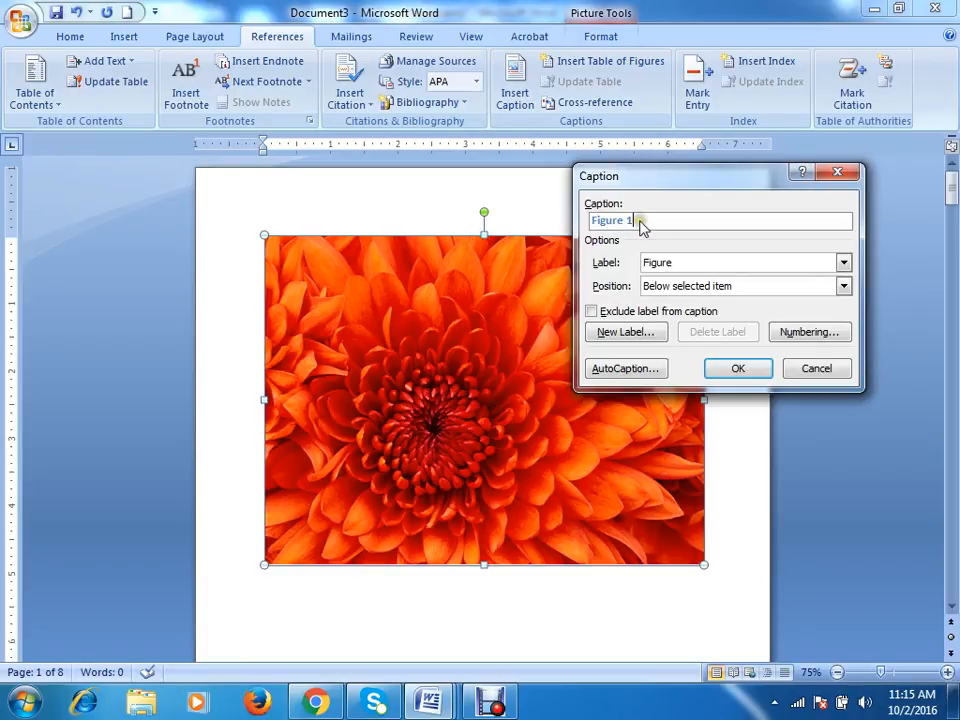
left_click(738, 369)
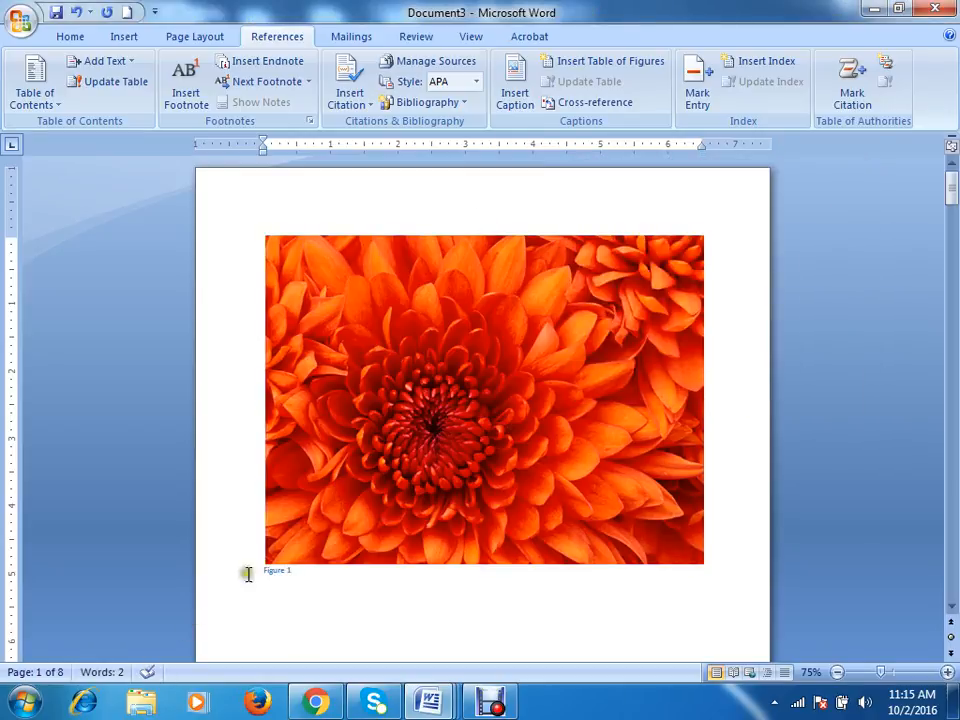
Add the caption "Figure 2" below the desert picture on the second page
scroll(257, 480, "down", 3)
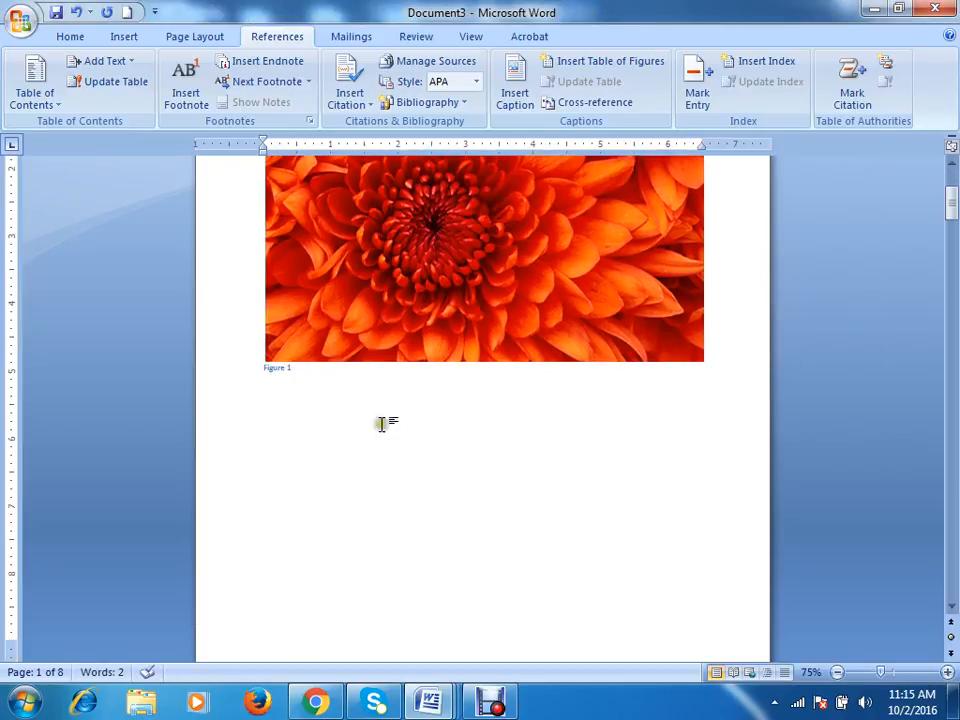
scroll(381, 424, "down", 10)
left_click(516, 356)
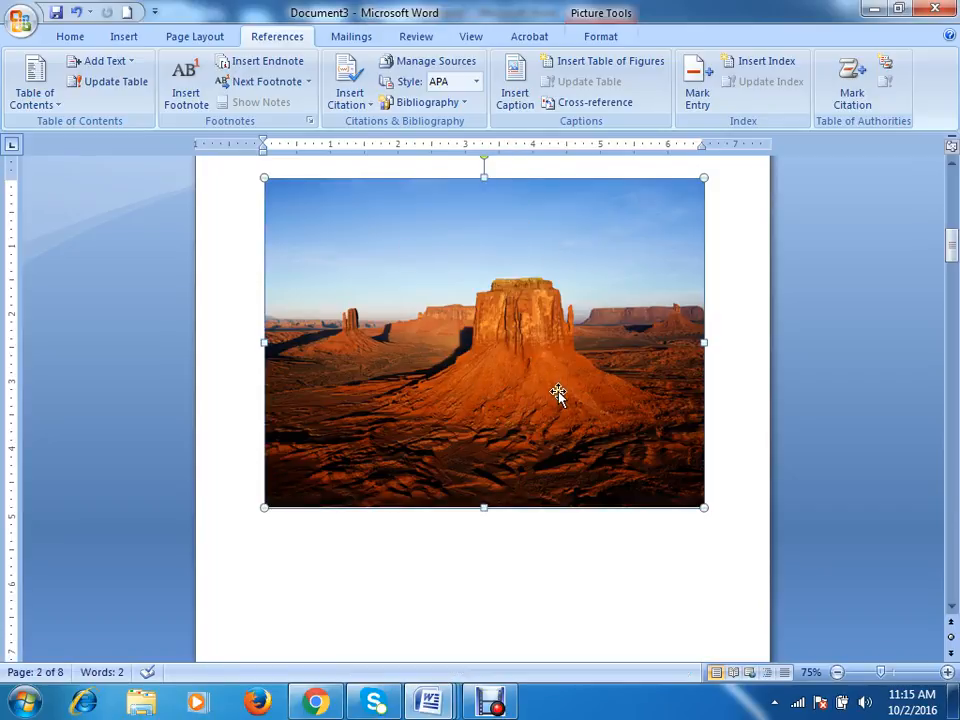
left_click(520, 75)
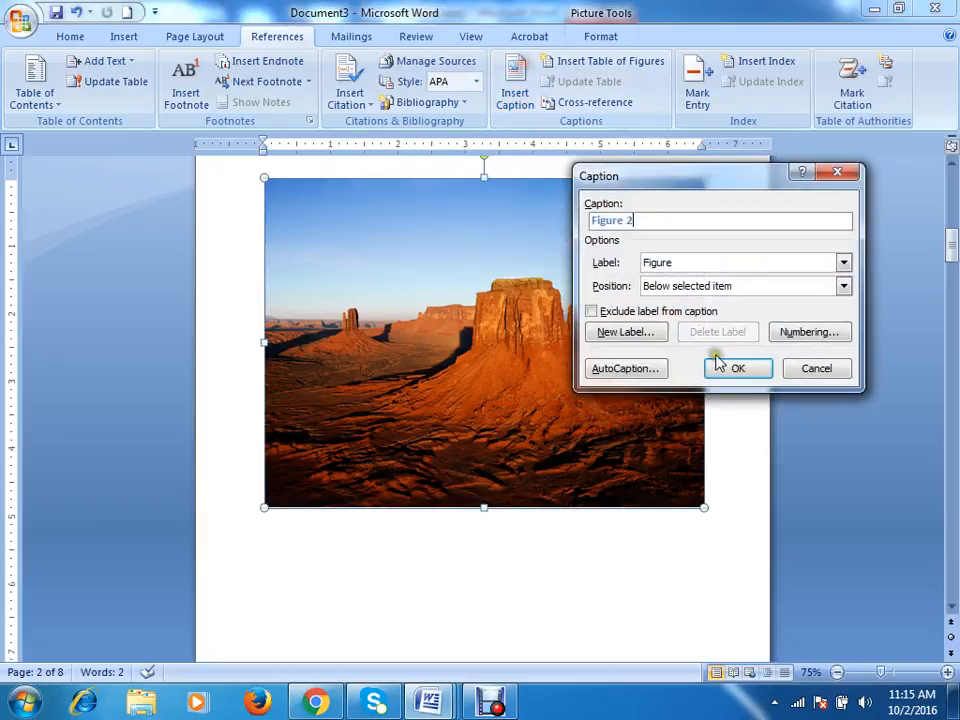
left_click(748, 368)
Add the caption "Figure 3" below the hydrangea picture on the third page
scroll(510, 262, "down", 5)
scroll(510, 261, "down", 3)
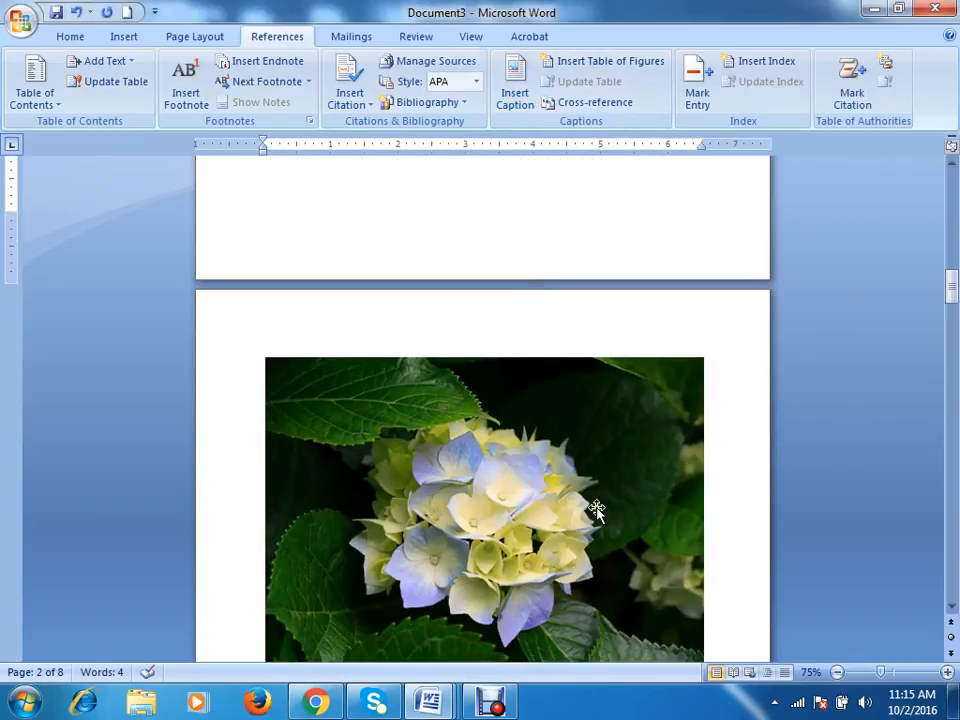
left_click(596, 508)
left_click(518, 88)
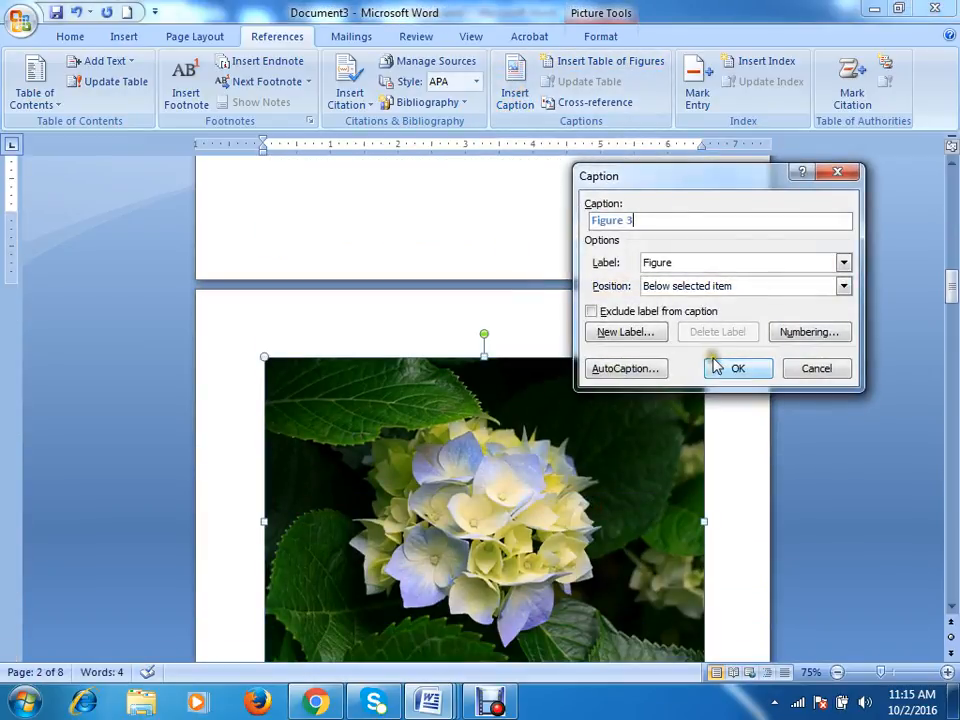
left_click(714, 365)
With the jellyfish picture selected, turn on AutoCaption for Bitmap Image, using the Figure label below the item
scroll(643, 298, "down", 8)
left_click(553, 467)
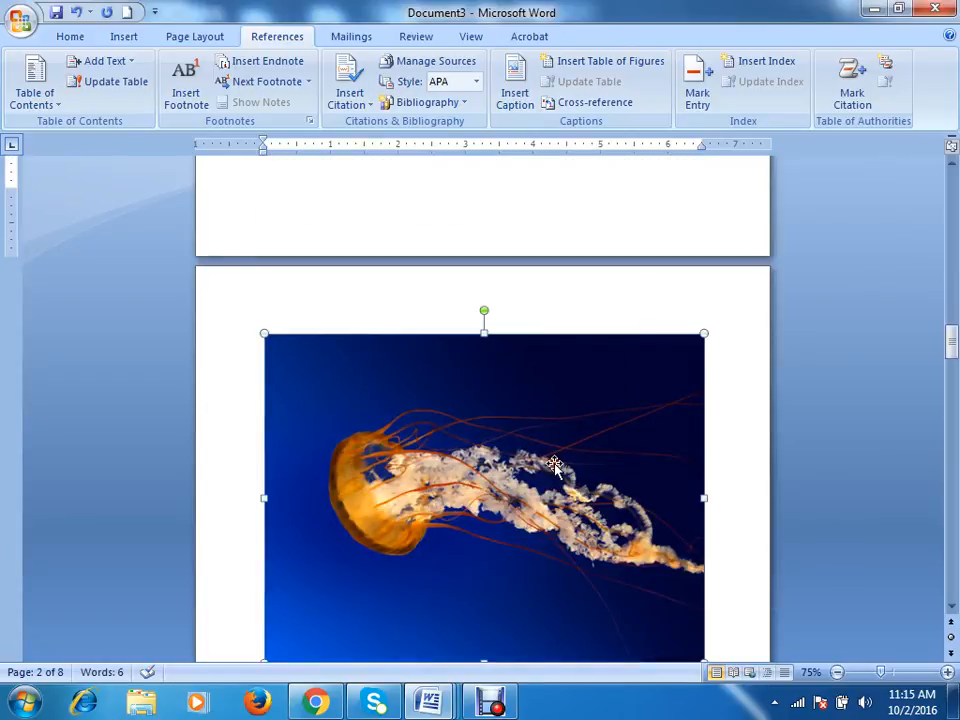
left_click(527, 100)
left_click(630, 369)
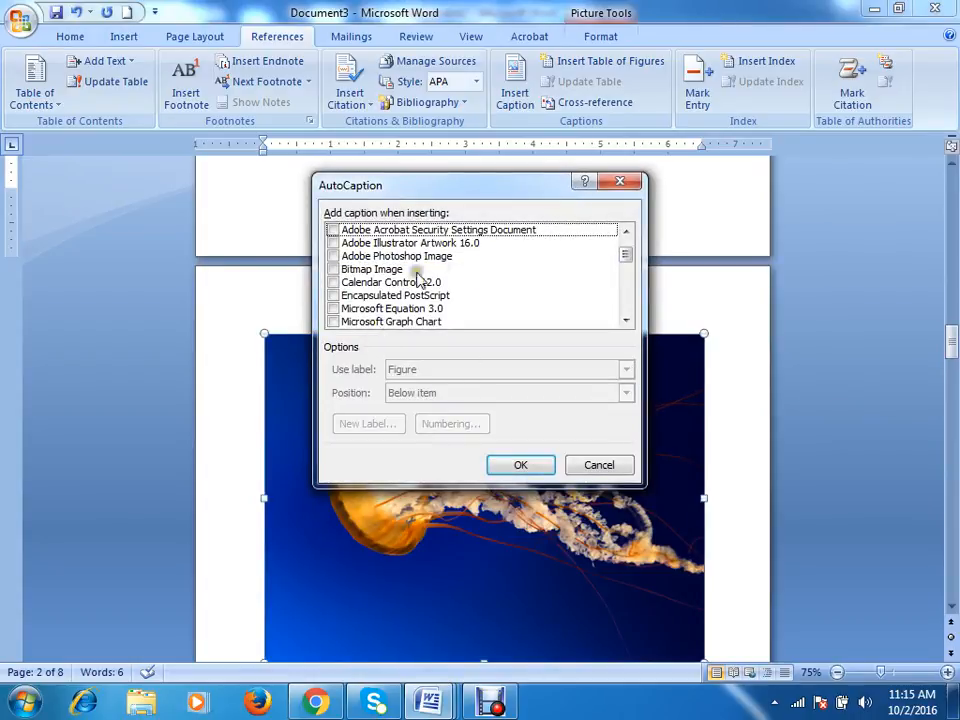
left_click(334, 270)
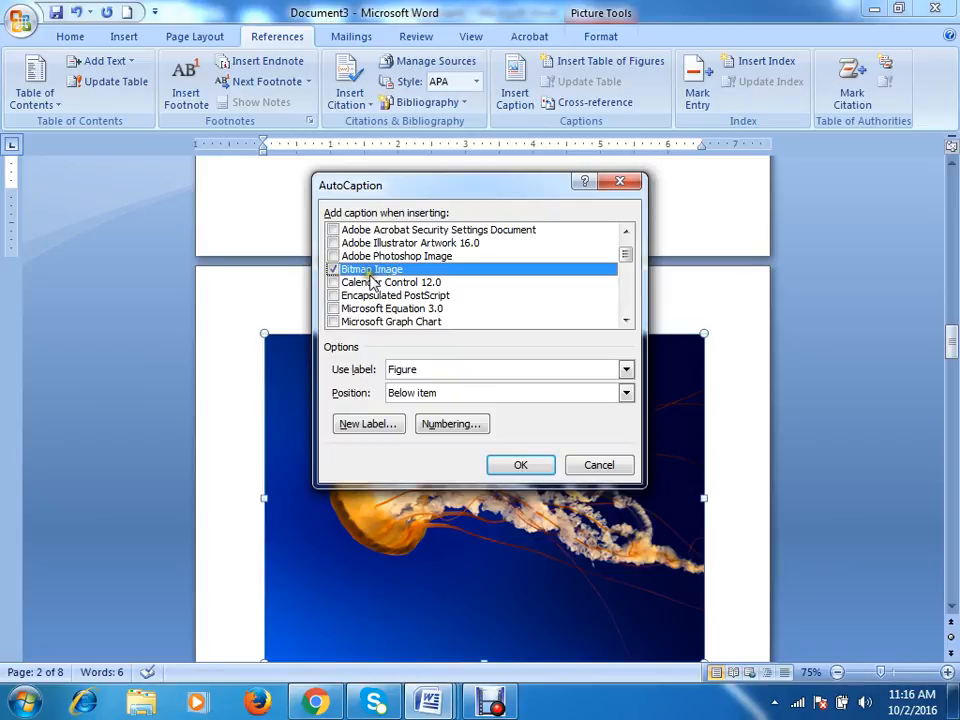
left_click(519, 465)
Check the following pictures for automatic captions and turn AutoCaption off again for Bitmap Image
scroll(412, 380, "down", 10)
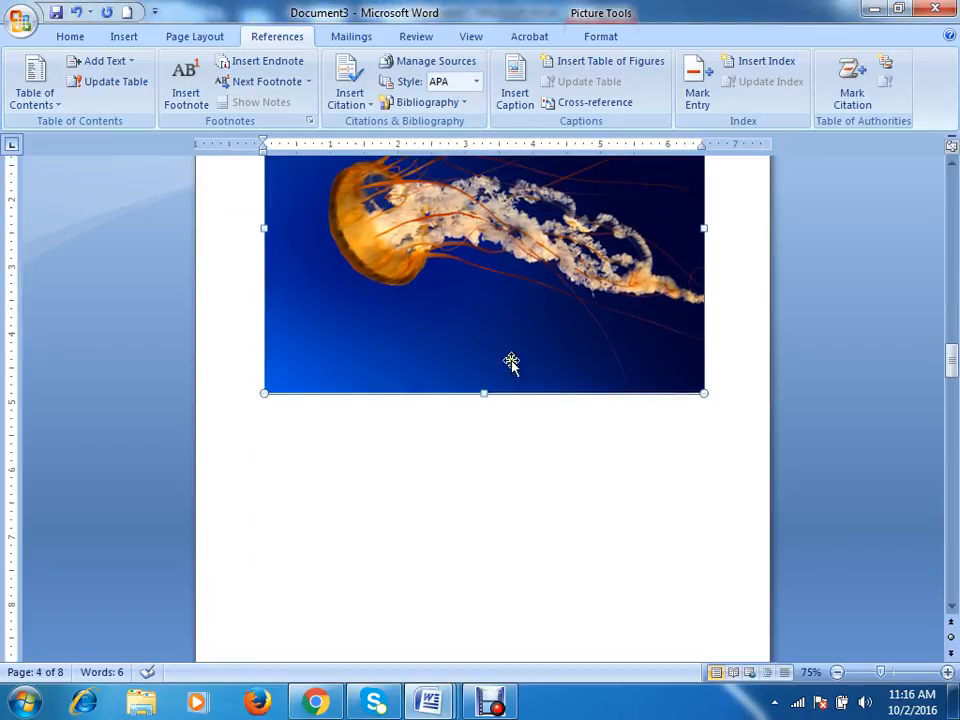
scroll(511, 362, "down", 10)
scroll(558, 318, "up", 15)
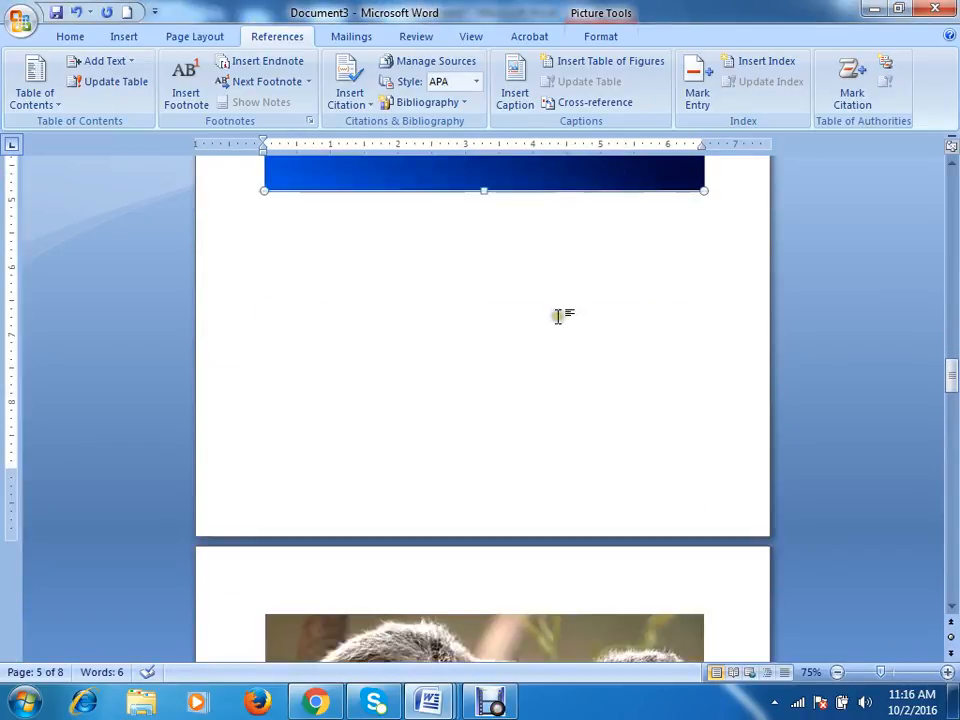
scroll(563, 320, "down", 6)
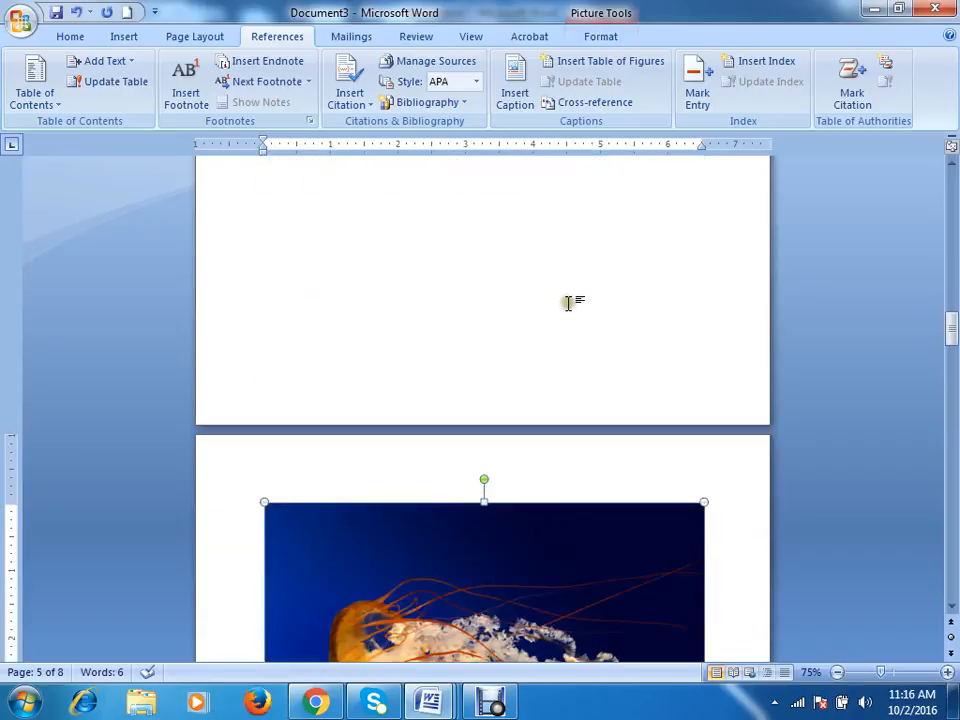
left_click(514, 90)
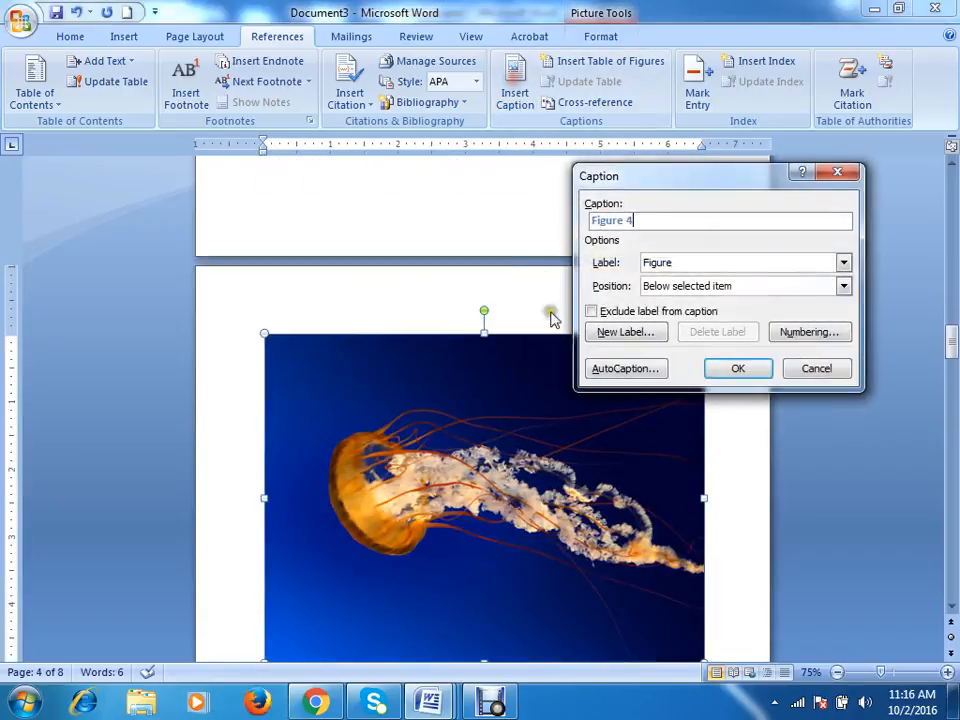
left_click(625, 368)
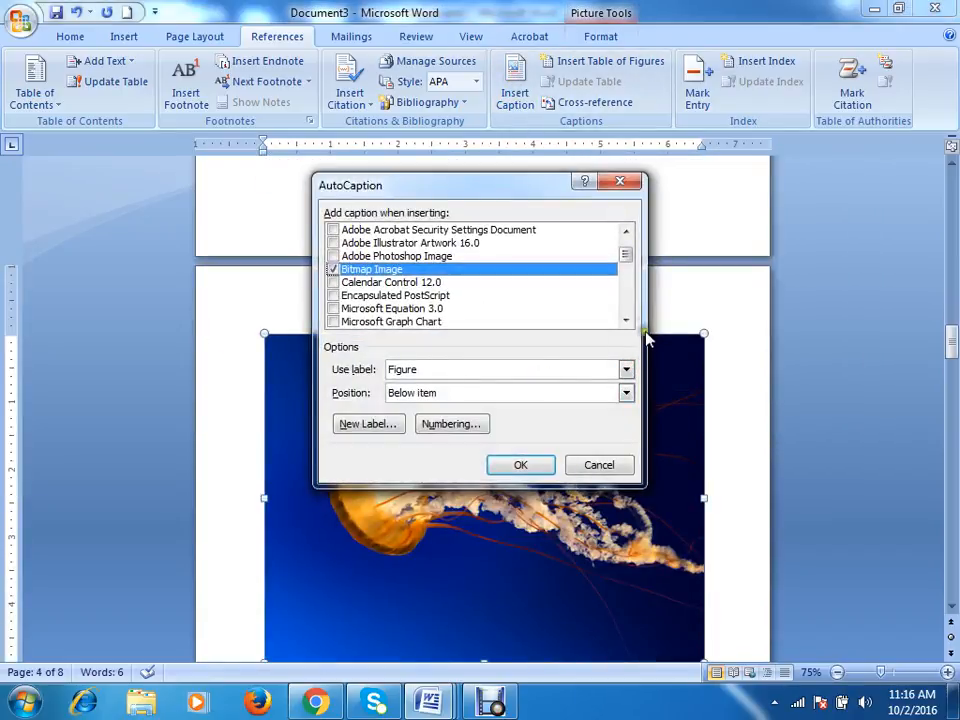
mouse_move(628, 254)
left_mouse_down()
mouse_move(625, 311)
mouse_move(627, 248)
left_mouse_up()
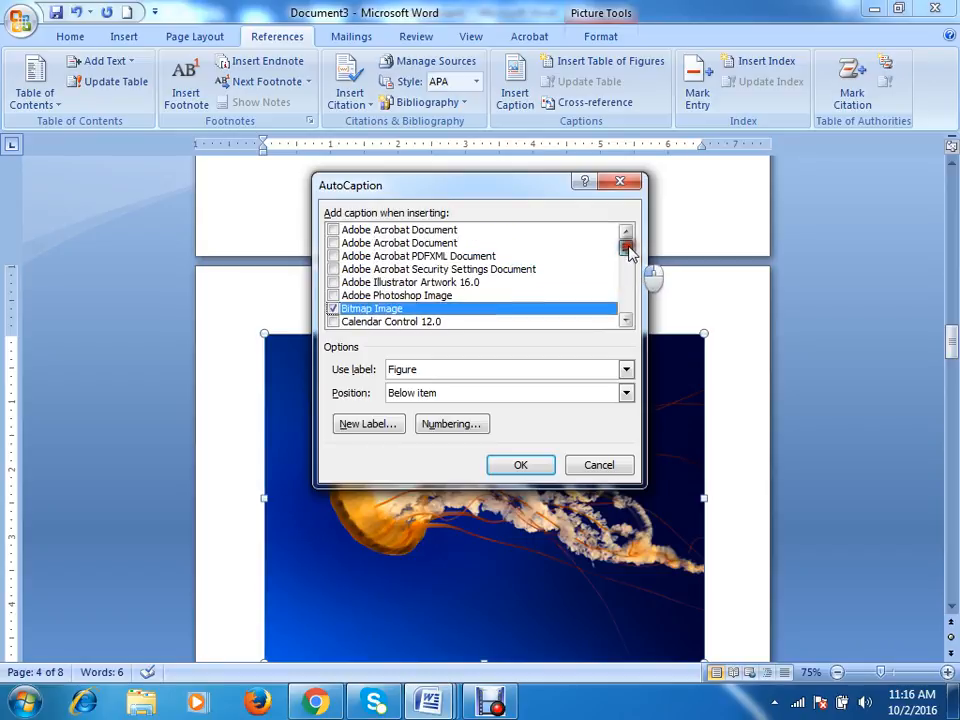
left_click(333, 310)
left_click(528, 470)
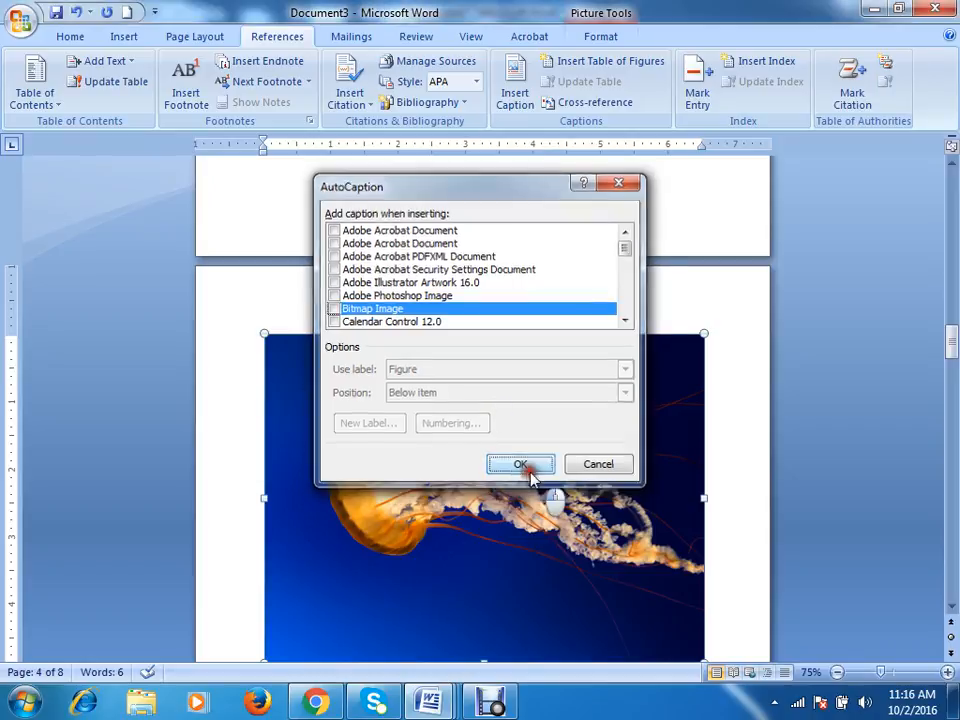
Add the caption "Figure 4" below the jellyfish picture
scroll(466, 350, "down", 5)
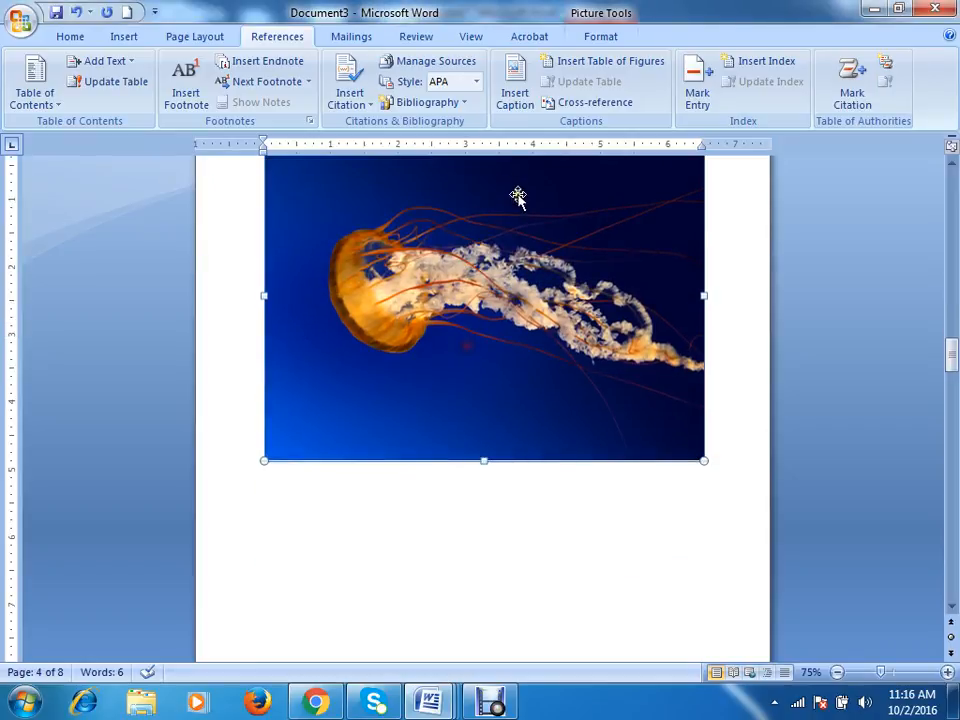
left_click(518, 98)
left_click(735, 369)
Add the caption "Figure 5" below the koala picture
scroll(583, 457, "down", 5)
scroll(583, 457, "down", 5)
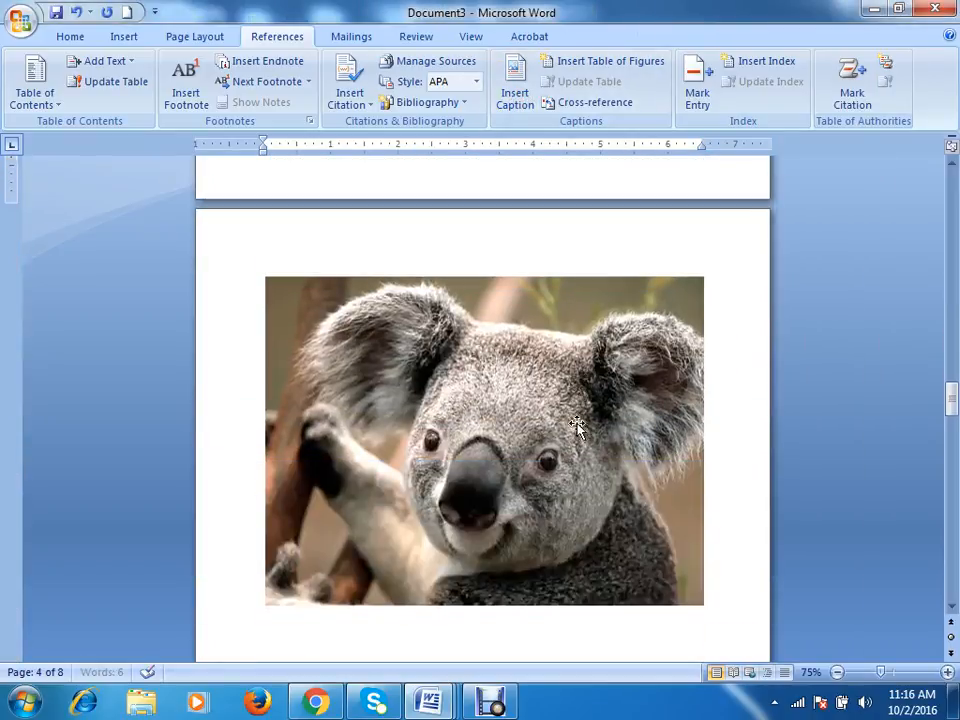
left_click(553, 412)
left_click(515, 90)
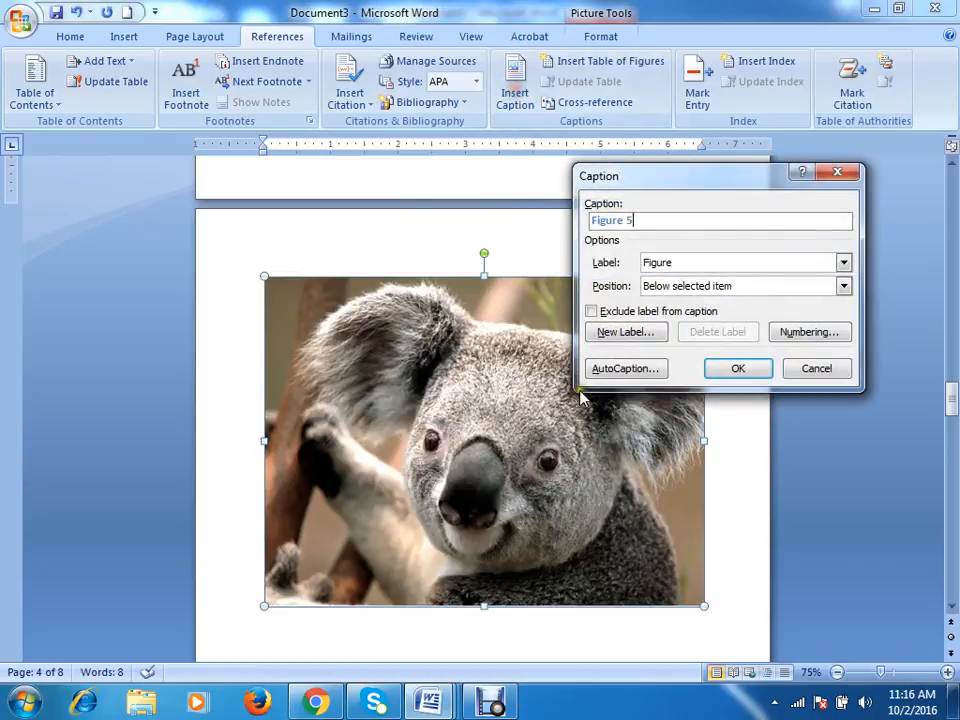
left_click(737, 369)
Add the caption "Figure 6" below the lighthouse picture
scroll(686, 431, "down", 6)
left_click(530, 458)
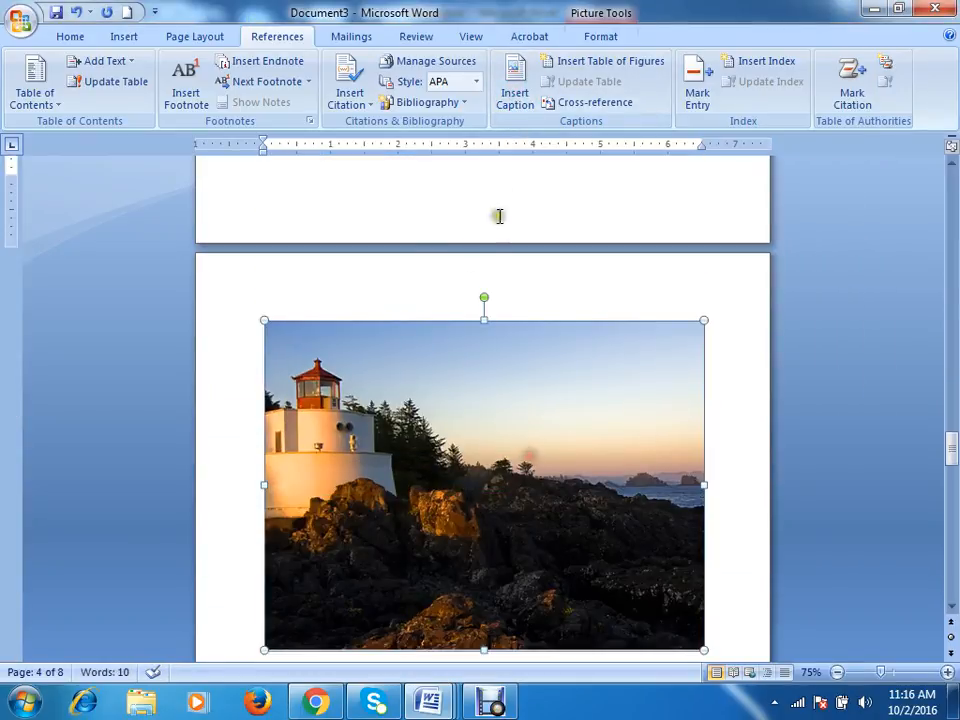
left_click(515, 90)
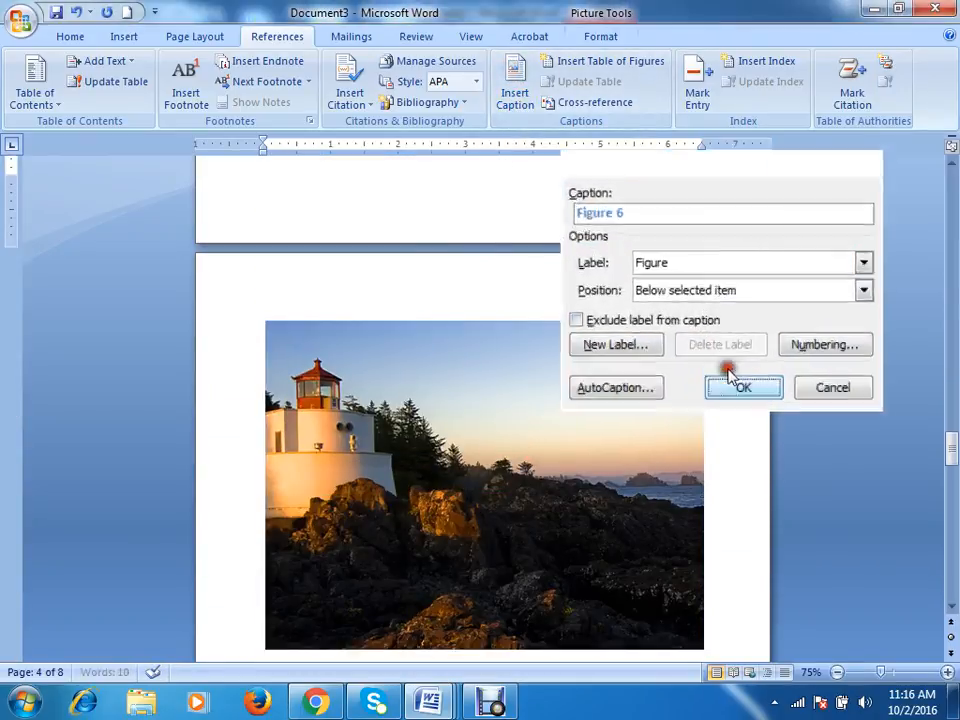
left_click(737, 369)
Add the caption "Figure 7" below the penguins picture
scroll(422, 482, "down", 6)
left_click(474, 421)
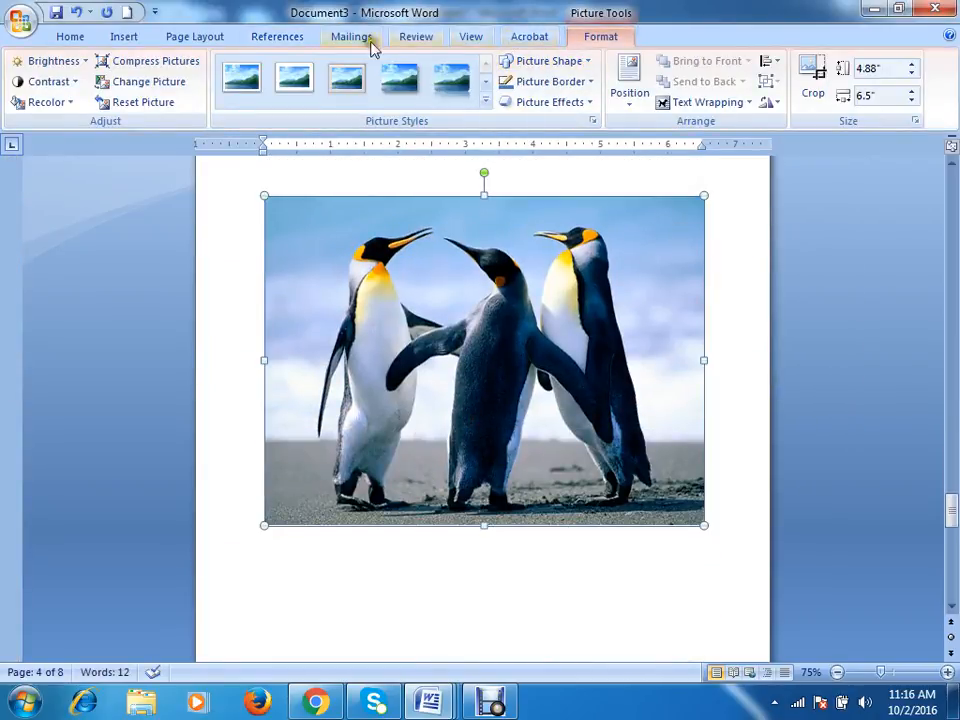
left_click(288, 37)
left_click(516, 98)
left_click(740, 369)
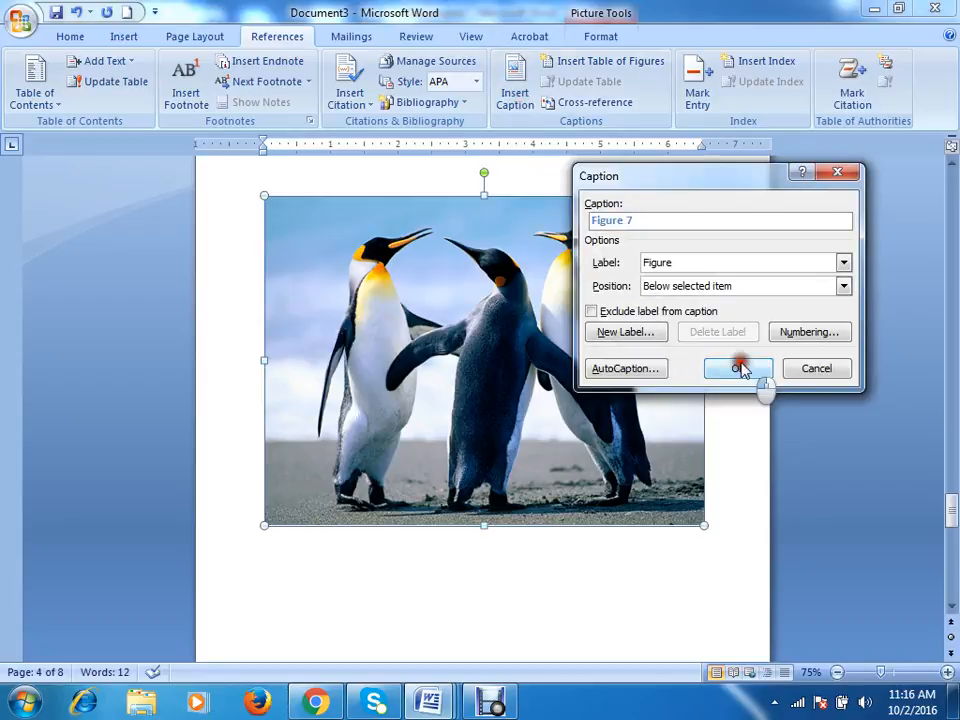
Add the caption "Figure 8" below the tulips picture
scroll(343, 274, "down", 15)
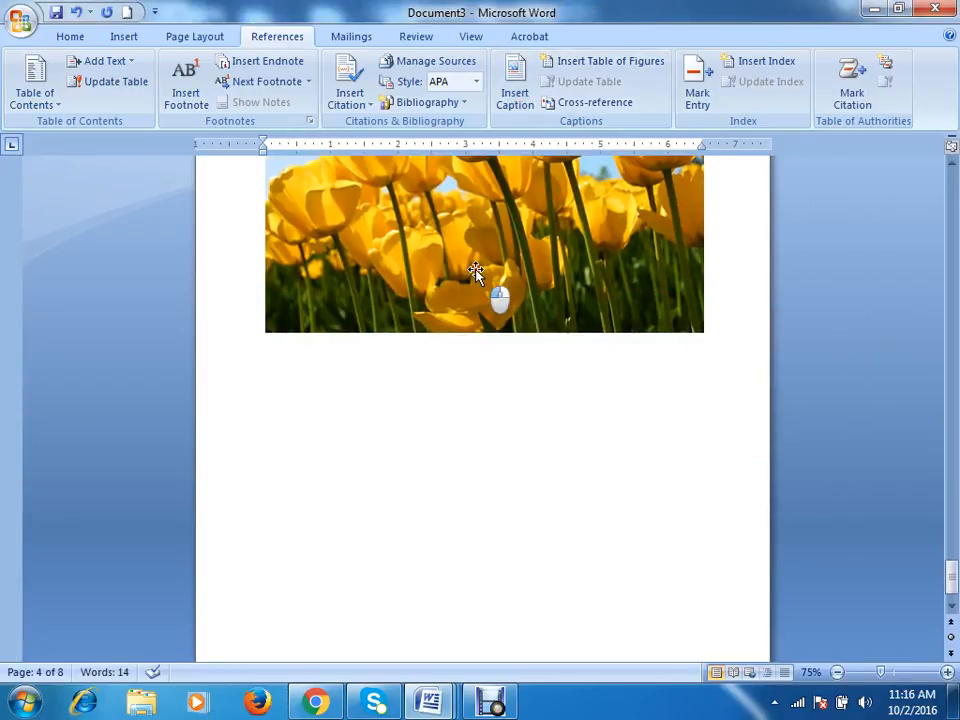
left_click(475, 271)
left_click(515, 88)
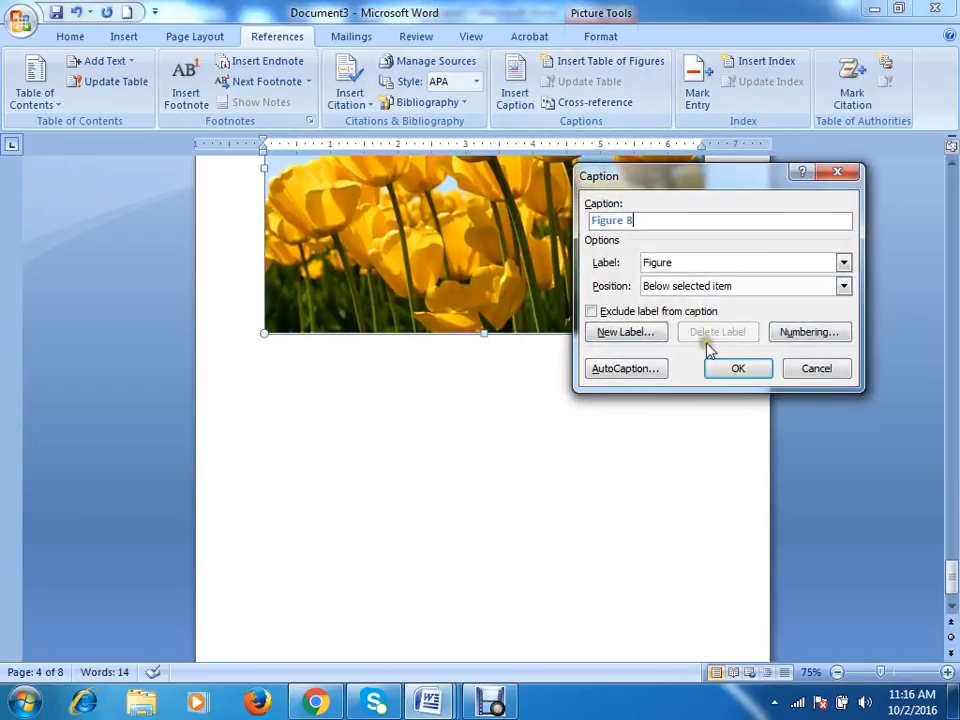
left_click(722, 370)
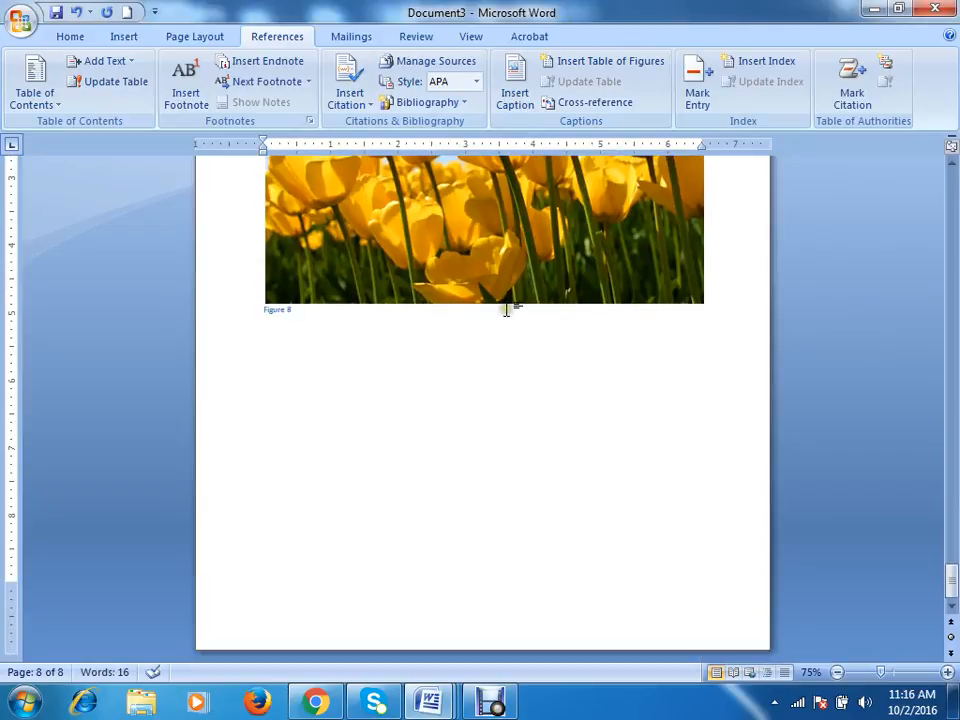
Insert a page break before the chrysanthemum picture at the start of the document, leaving an empty first page
scroll(507, 305, "up", 15)
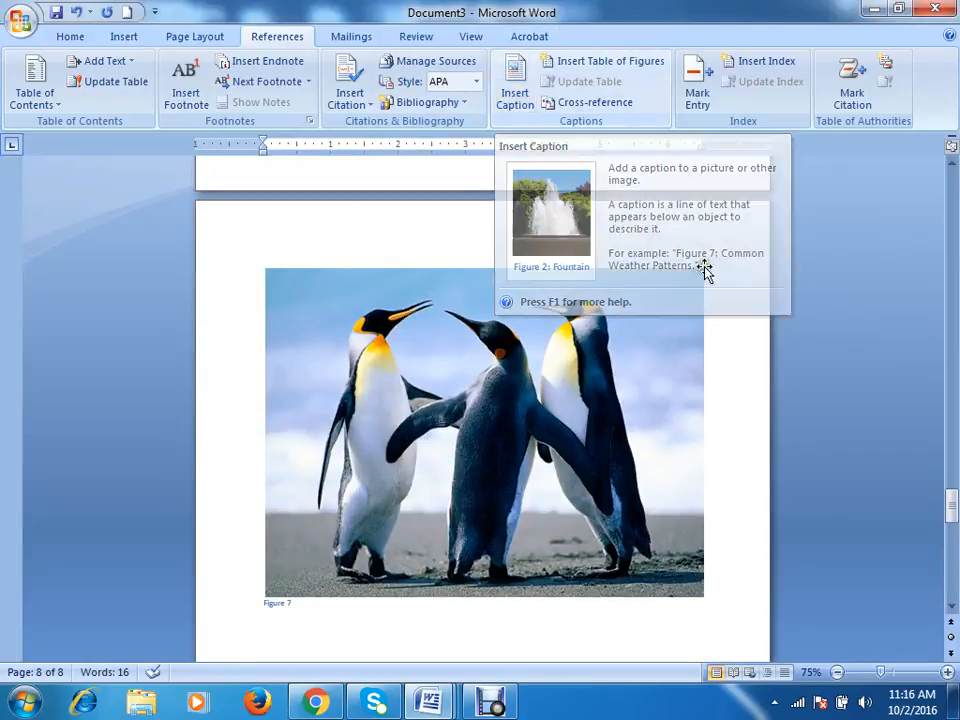
scroll(356, 300, "up", 15)
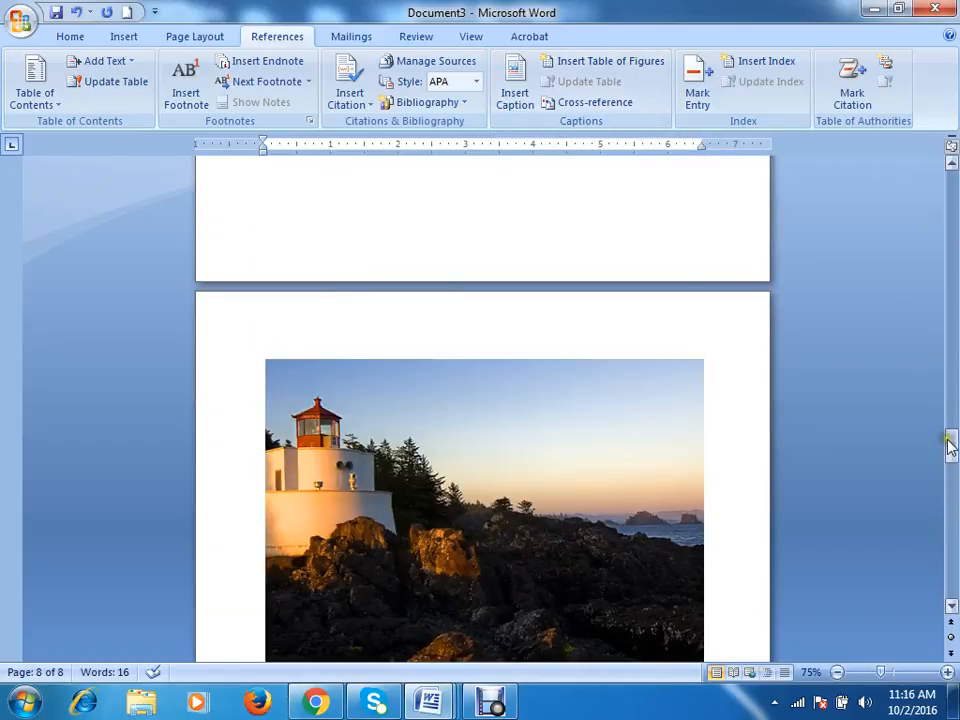
left_click_drag(950, 445, 950, 183)
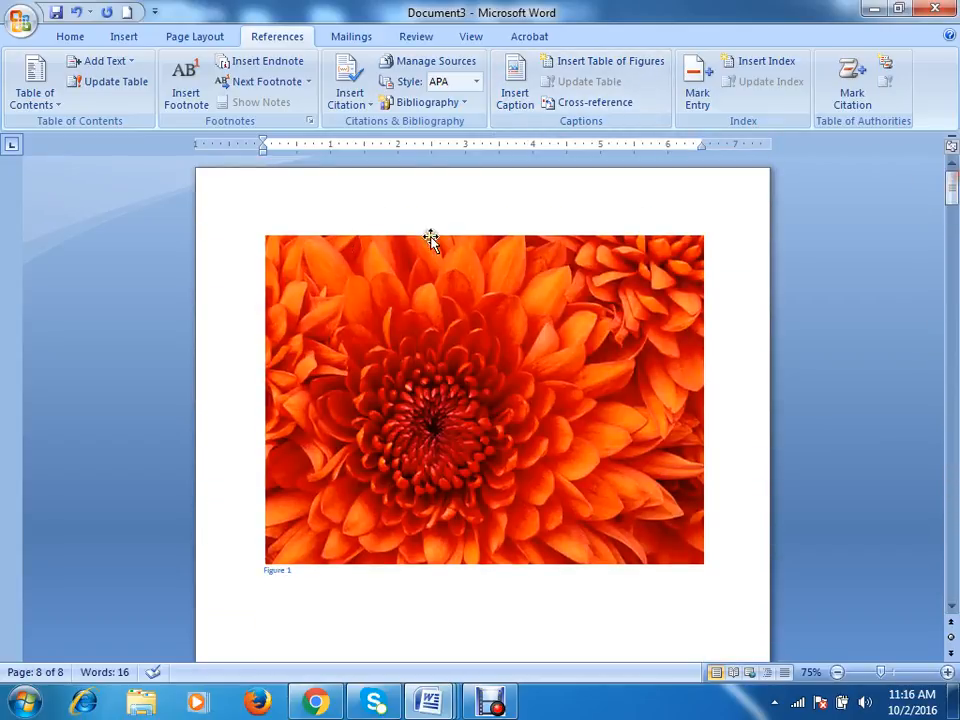
left_click(242, 238)
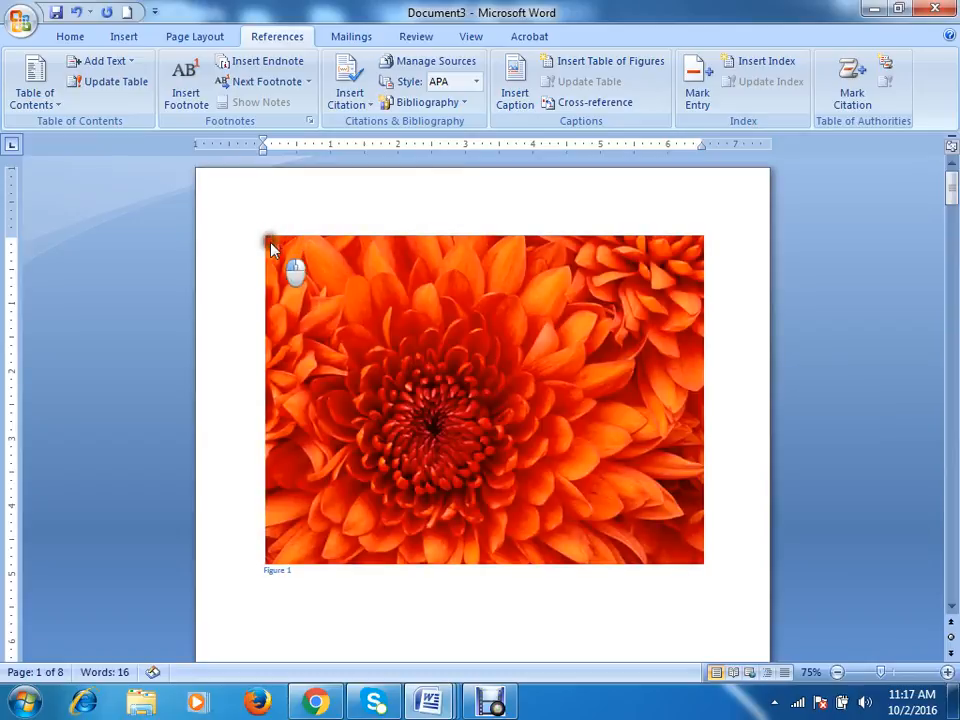
left_click(266, 240)
left_click(225, 286)
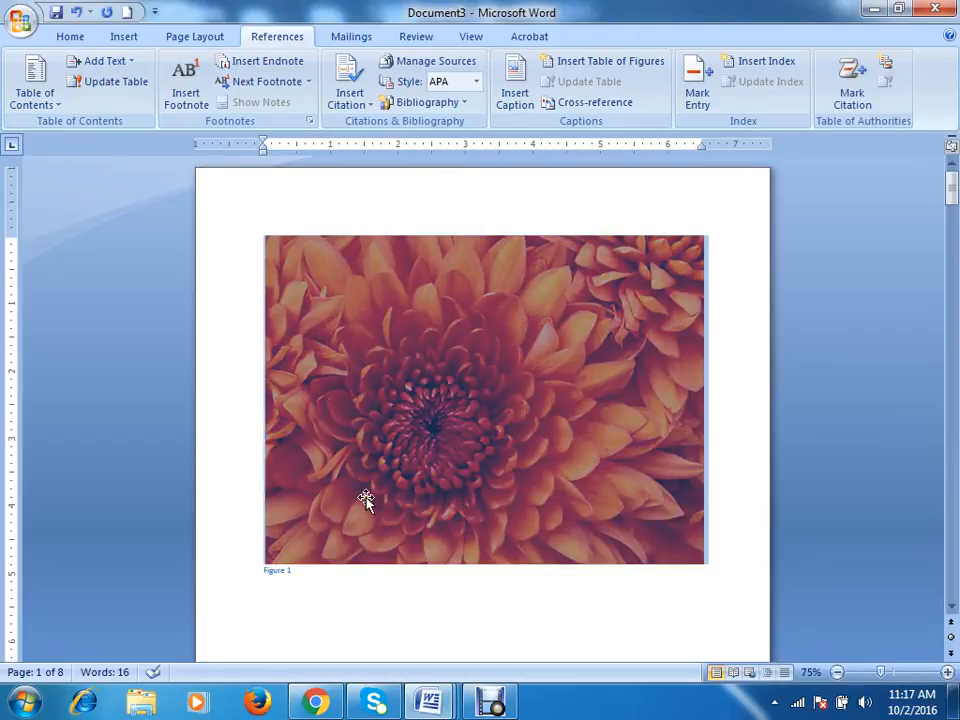
left_click(529, 597)
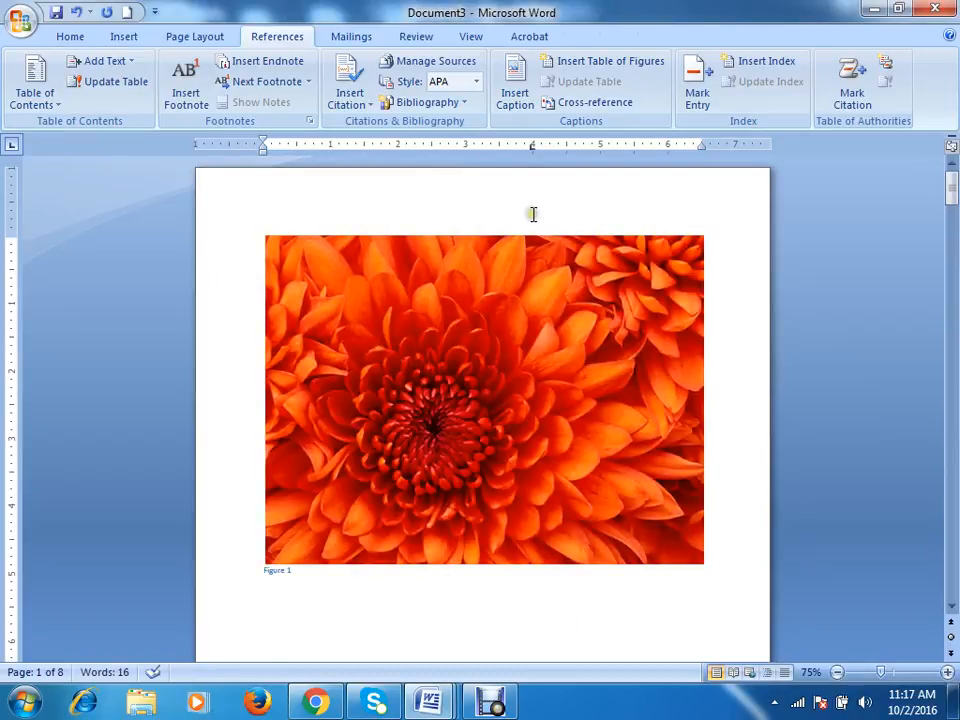
left_click(259, 236)
key("ctrl+Return")
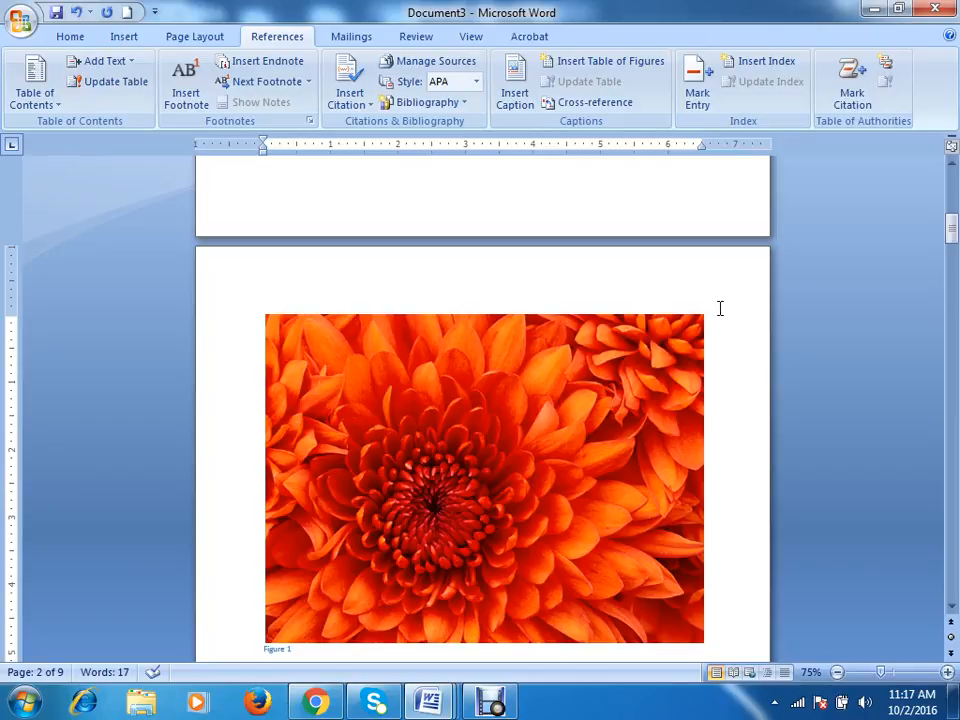
Try to select the chrysanthemum picture and the desert picture together
left_click(624, 366)
scroll(611, 358, "down", 10)
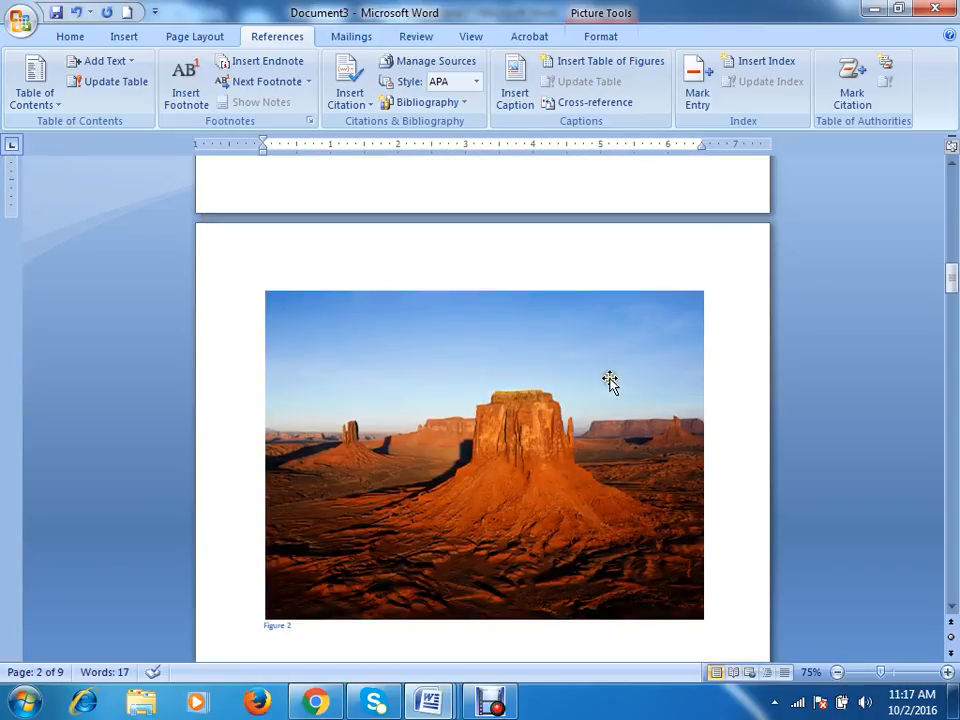
left_click(680, 359, "ctrl")
left_click(622, 369, "ctrl")
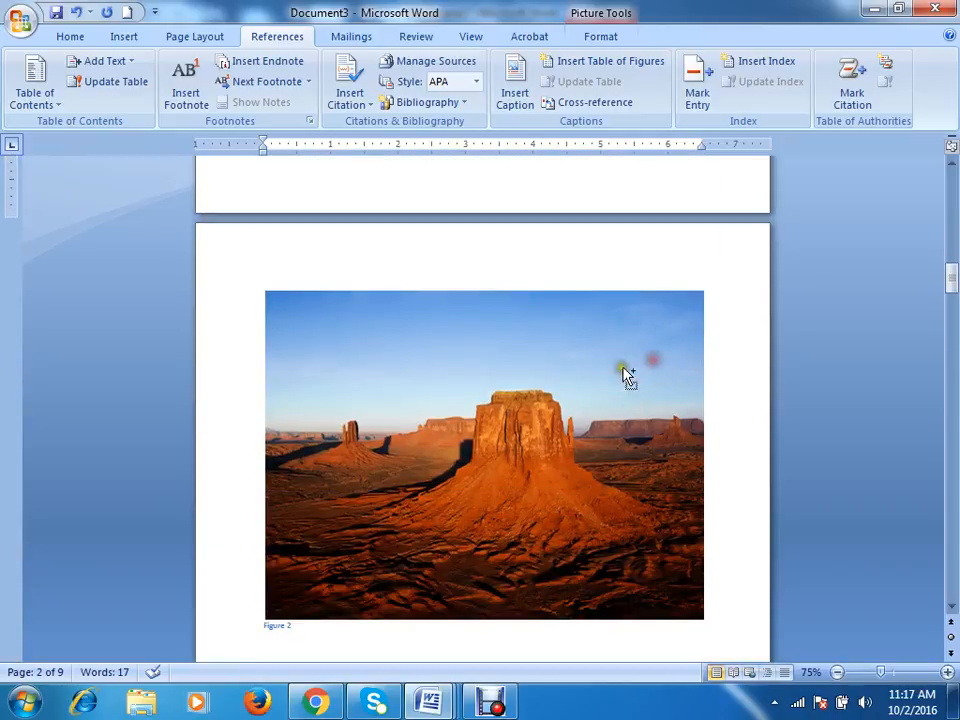
left_click(442, 320)
scroll(503, 295, "up", 12)
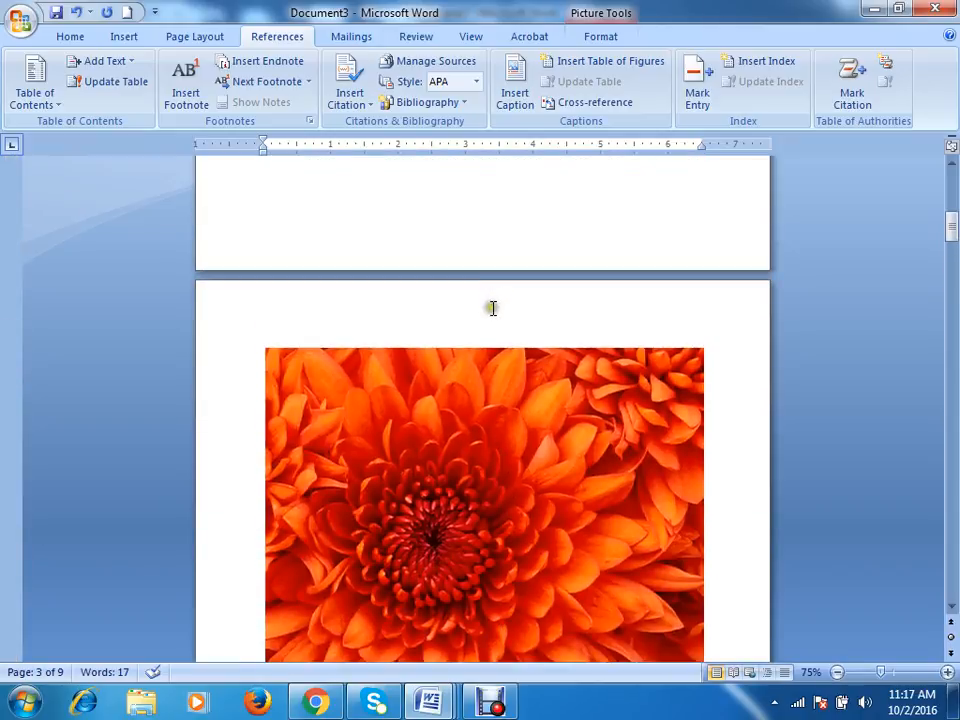
left_click(497, 350, "ctrl")
left_click(496, 348, "ctrl")
left_click(617, 349)
scroll(620, 352, "down", 5)
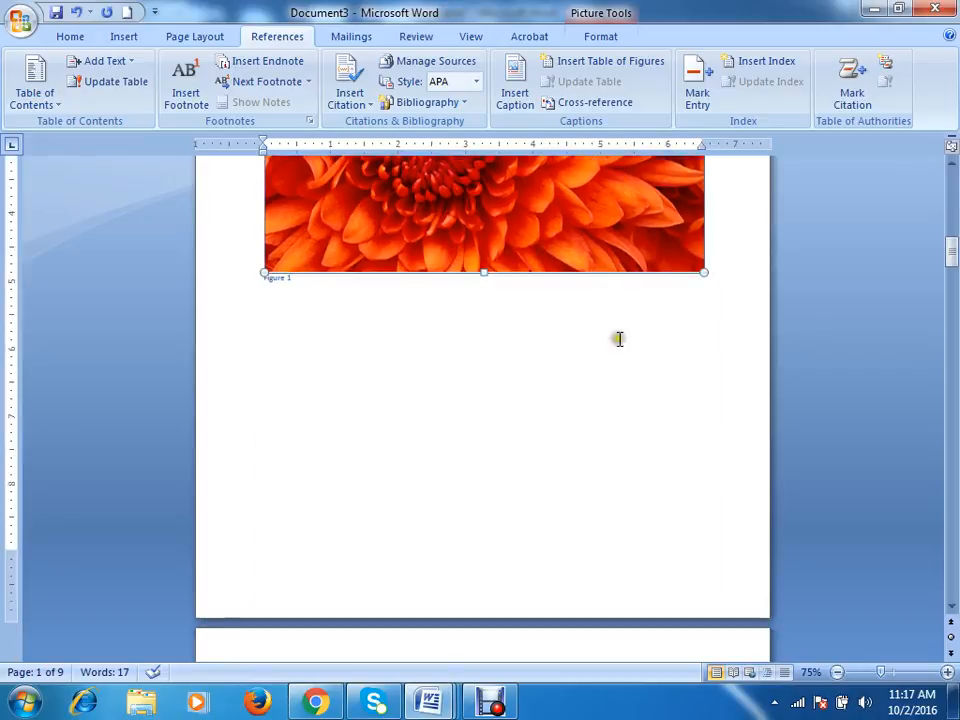
scroll(619, 339, "down", 6)
left_click(612, 304)
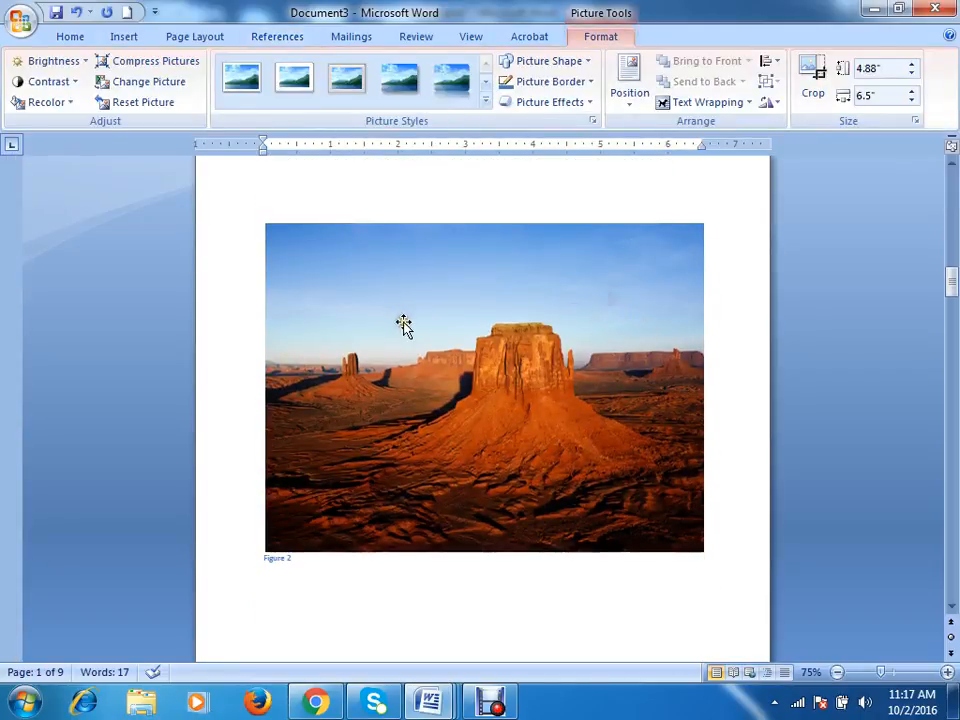
scroll(408, 323, "up", 10)
scroll(590, 375, "down", 7)
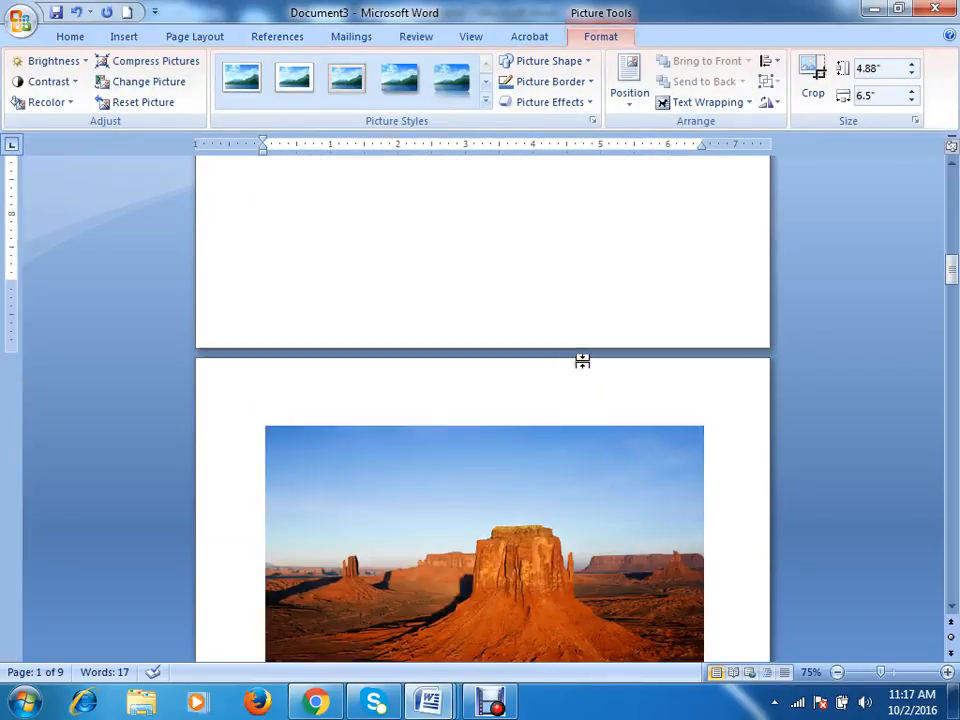
Try to move the desert picture up onto the page with the chrysanthemum picture
scroll(582, 361, "down", 3)
left_click(724, 364)
left_click_drag(568, 419, 588, 229)
left_click_drag(568, 467, 557, 217)
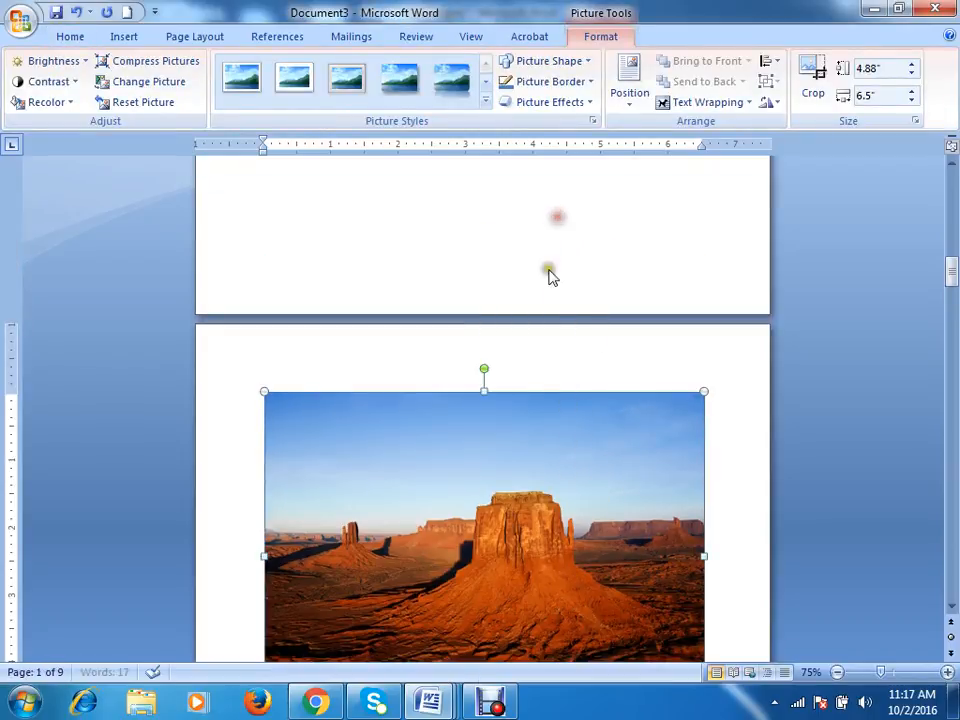
scroll(545, 285, "up", 4)
left_click(537, 281)
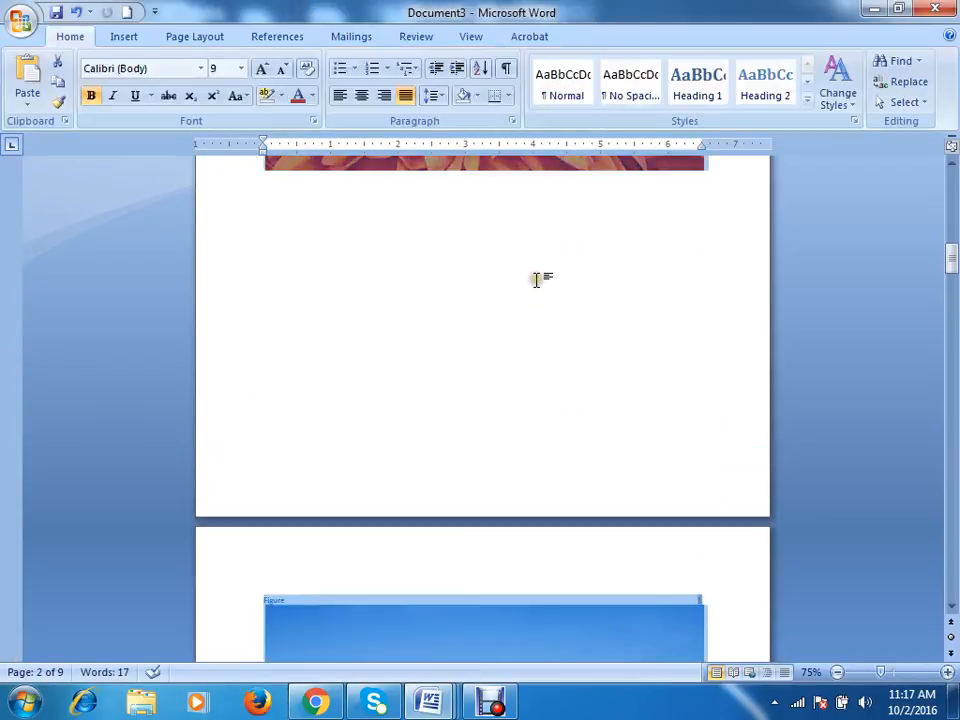
Undo the last edit around the chrysanthemum and desert pictures and left-align the current paragraph
scroll(535, 281, "down", 5)
left_click(739, 388)
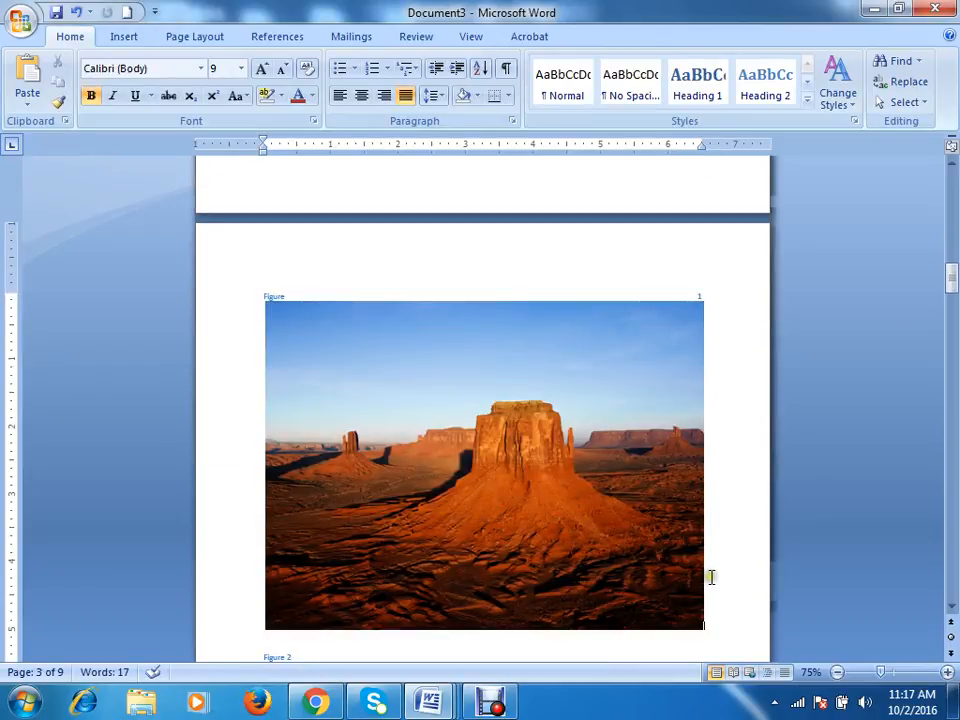
left_click_drag(710, 577, 328, 253)
left_click(454, 364)
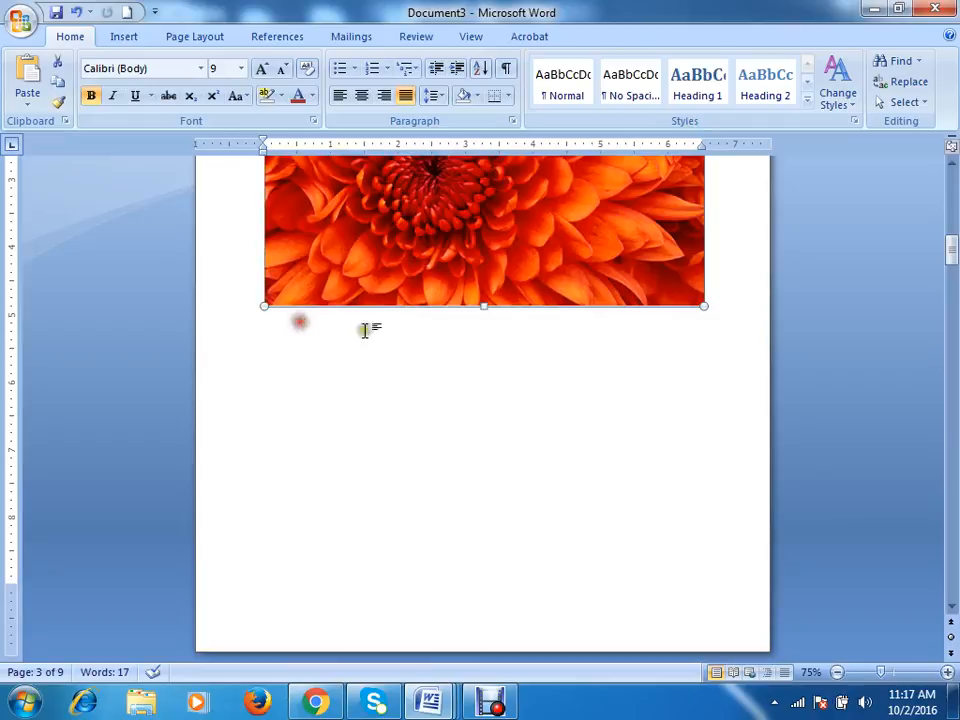
left_click(728, 300)
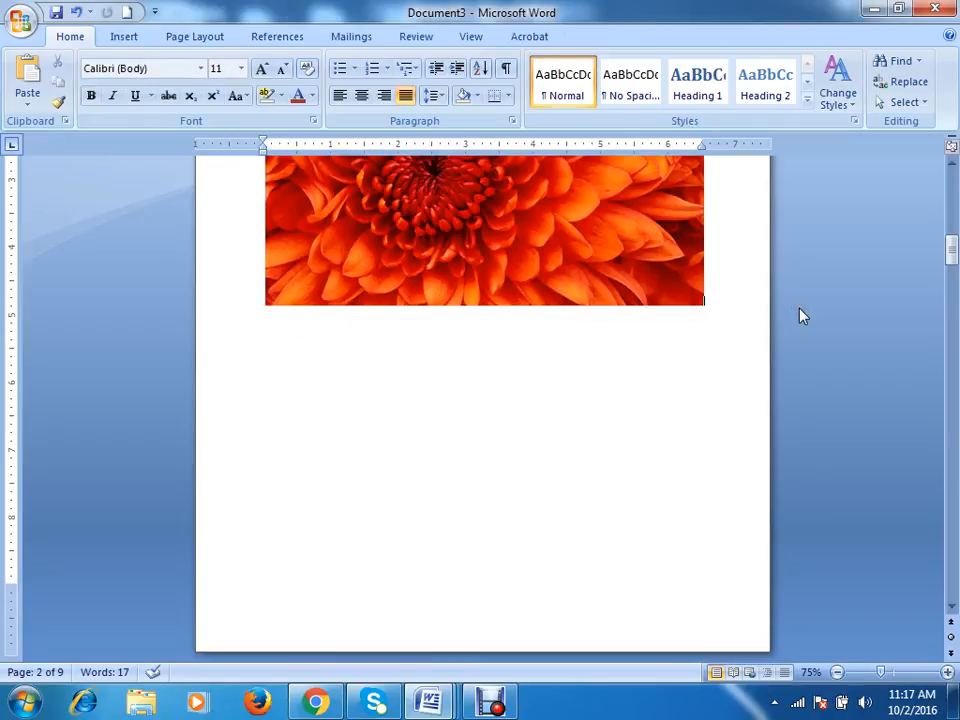
key("ctrl+z")
left_click(346, 95)
Check the placement of the Figure 2 caption and the text wrapping options for the chrysanthemum picture
scroll(416, 315, "down", 8)
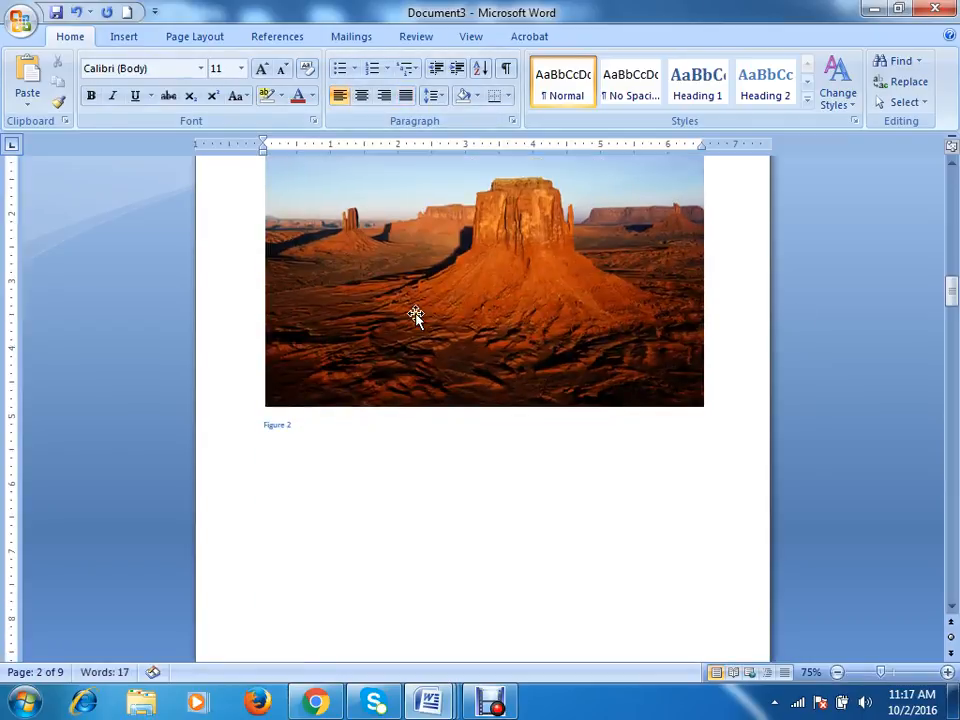
scroll(410, 308, "down", 3)
left_click(283, 255)
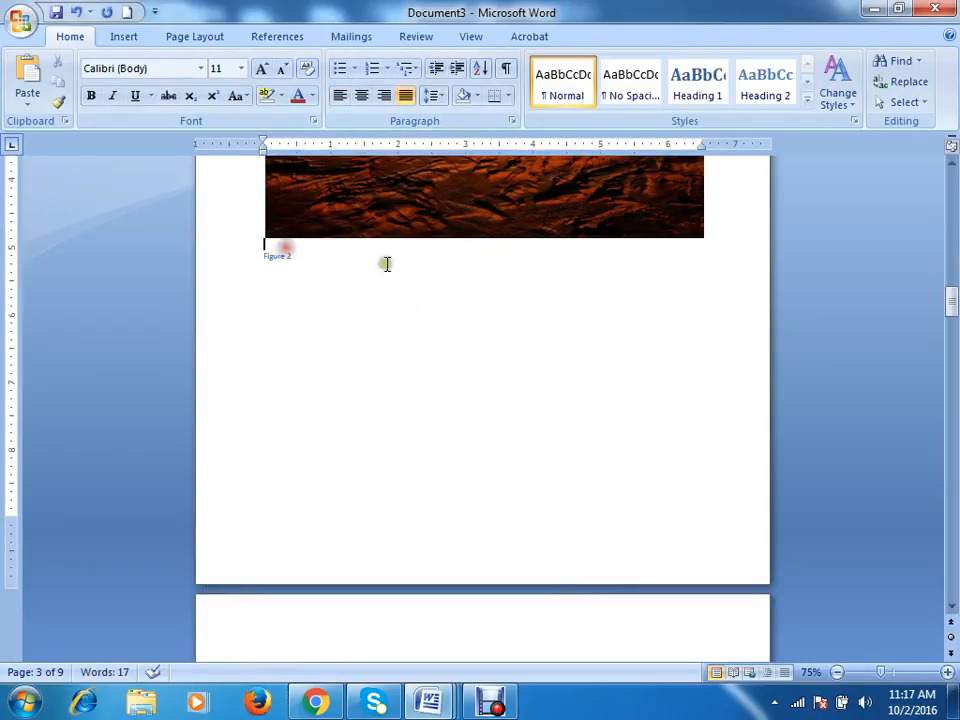
scroll(425, 272, "up", 11)
scroll(431, 275, "up", 5)
left_click(478, 248)
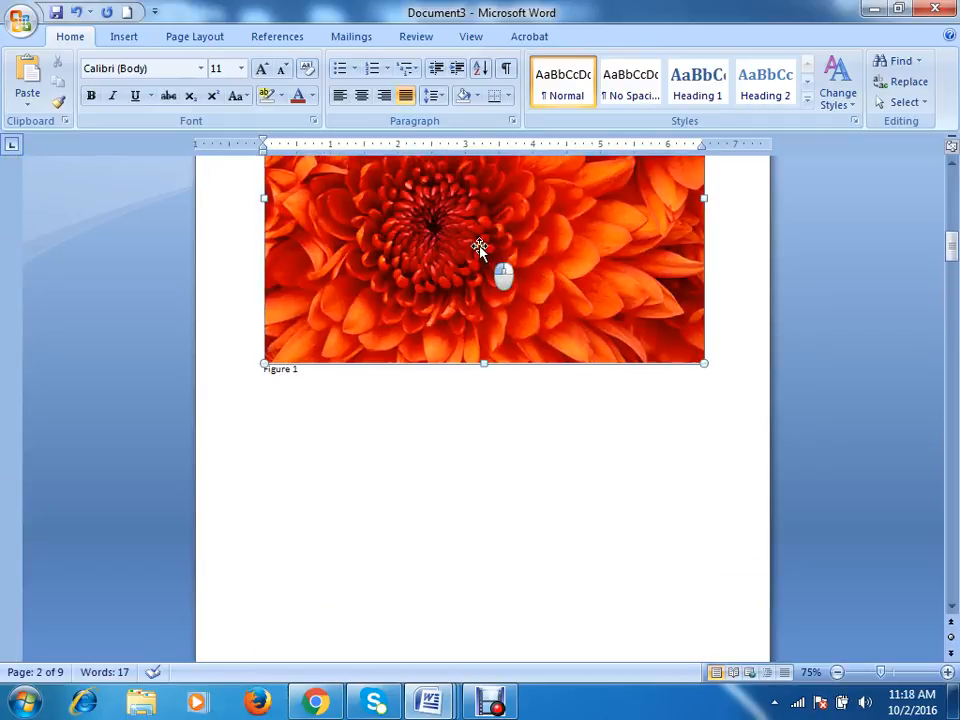
left_click(598, 37)
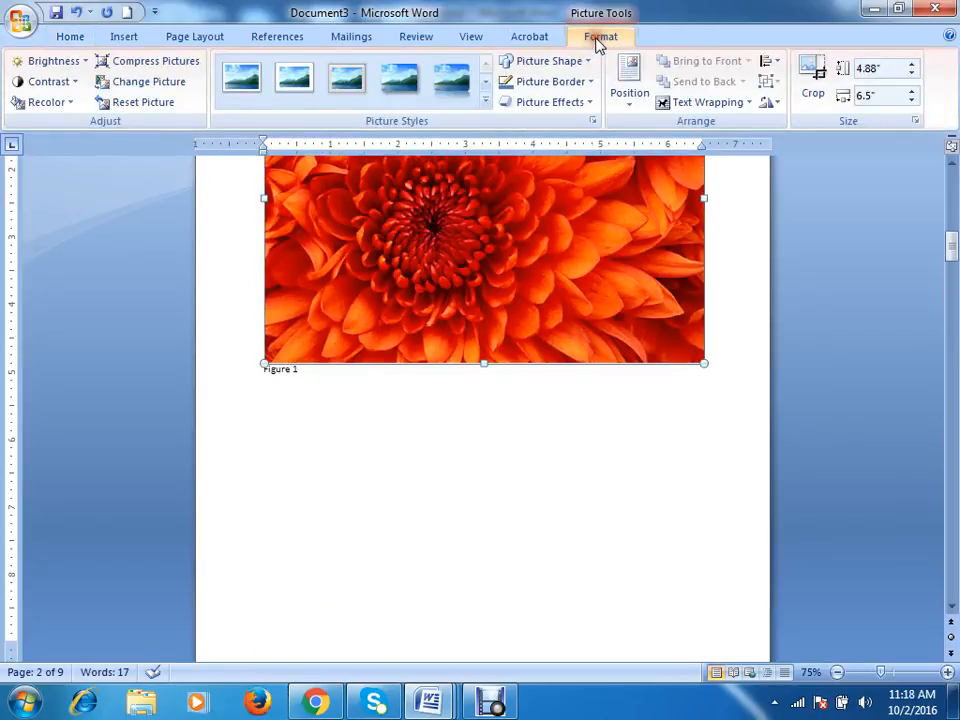
left_click(737, 102)
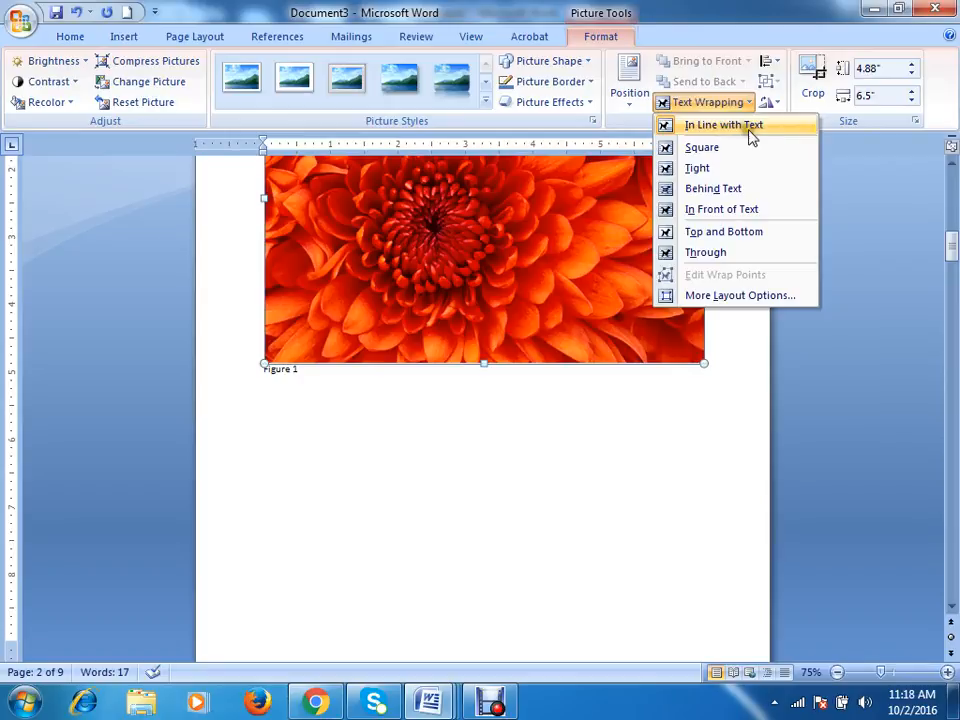
left_click(760, 403)
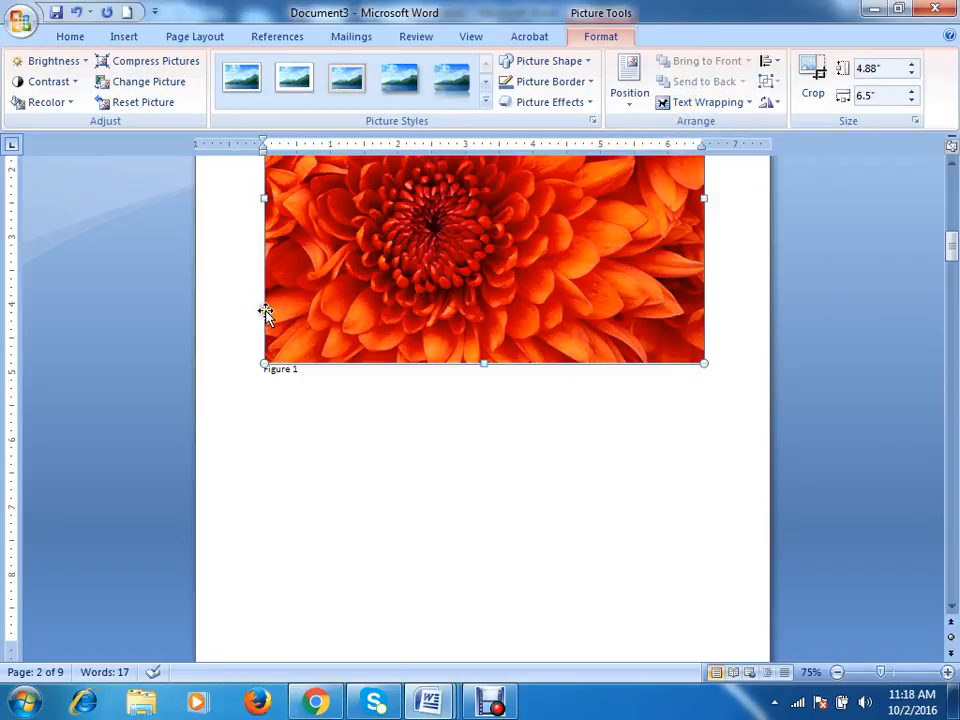
Try to select the desert picture together with the Figure 1 caption and the chrysanthemum picture
scroll(321, 268, "down", 10)
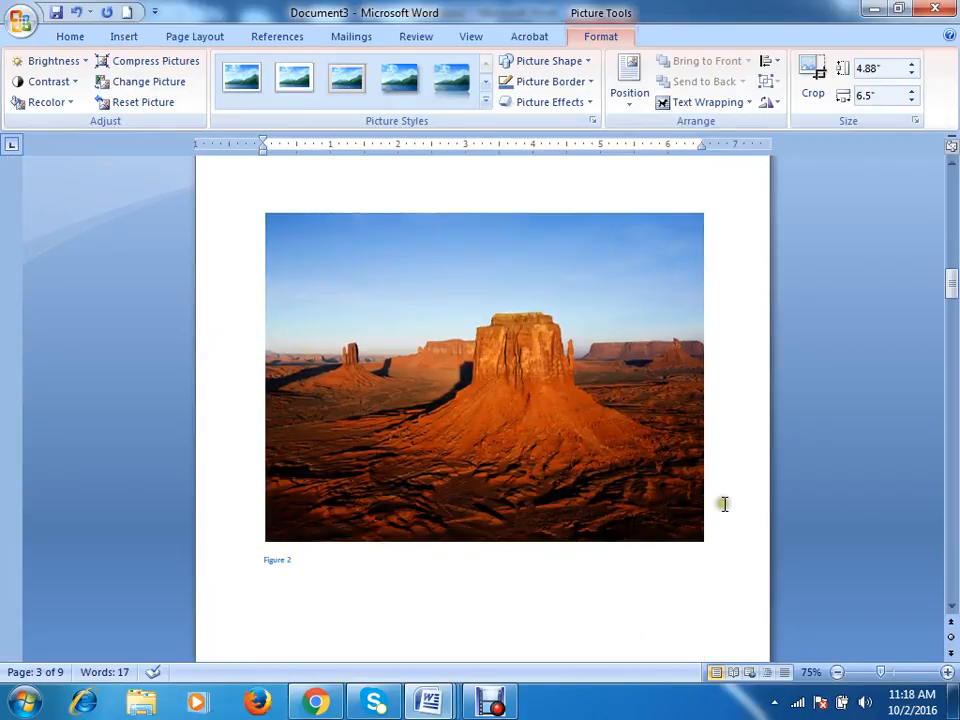
left_click(723, 505)
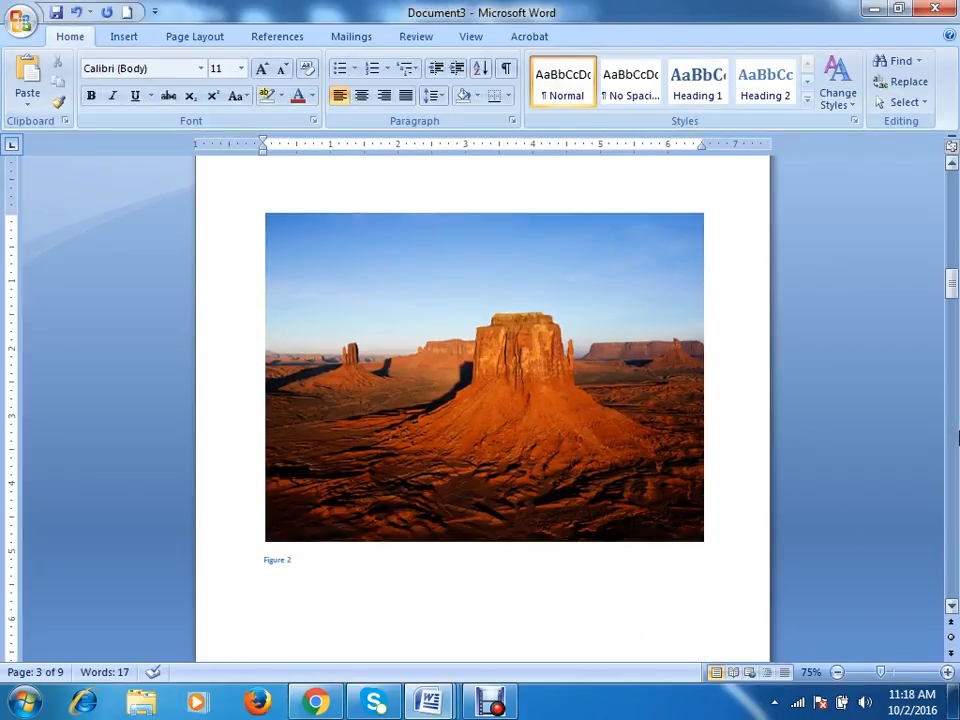
left_click(540, 405)
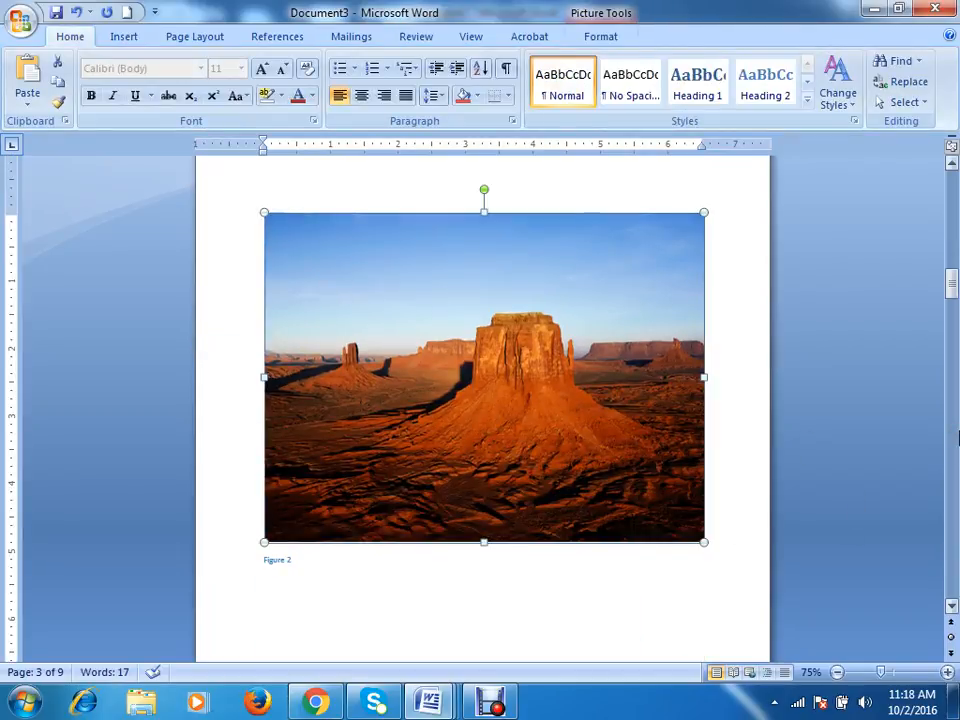
key("shift+F11")
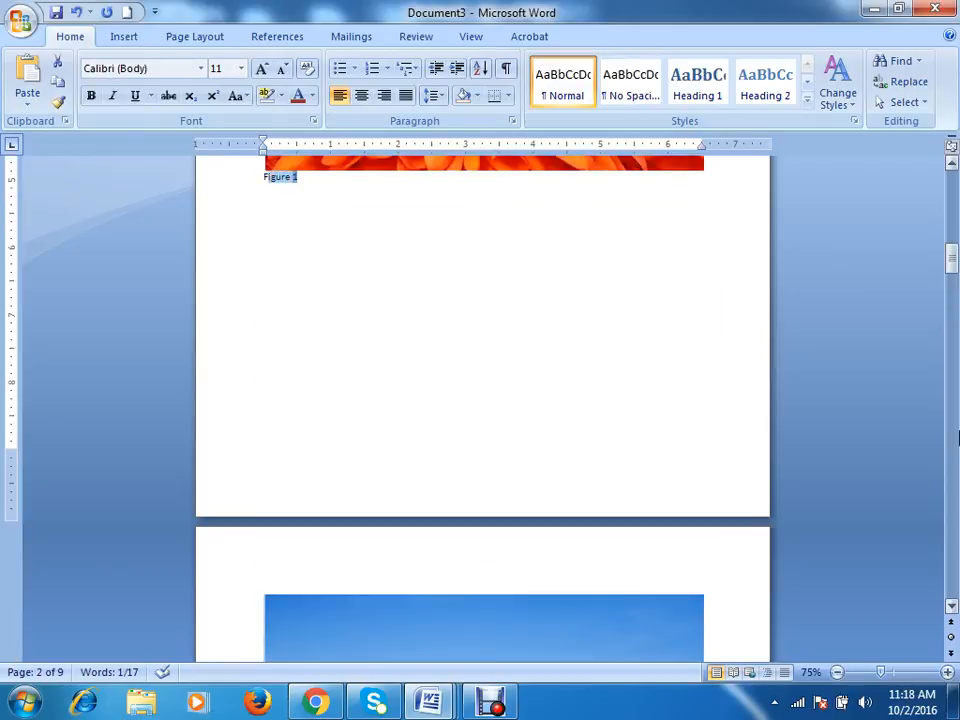
key("shift+F11")
key("F11")
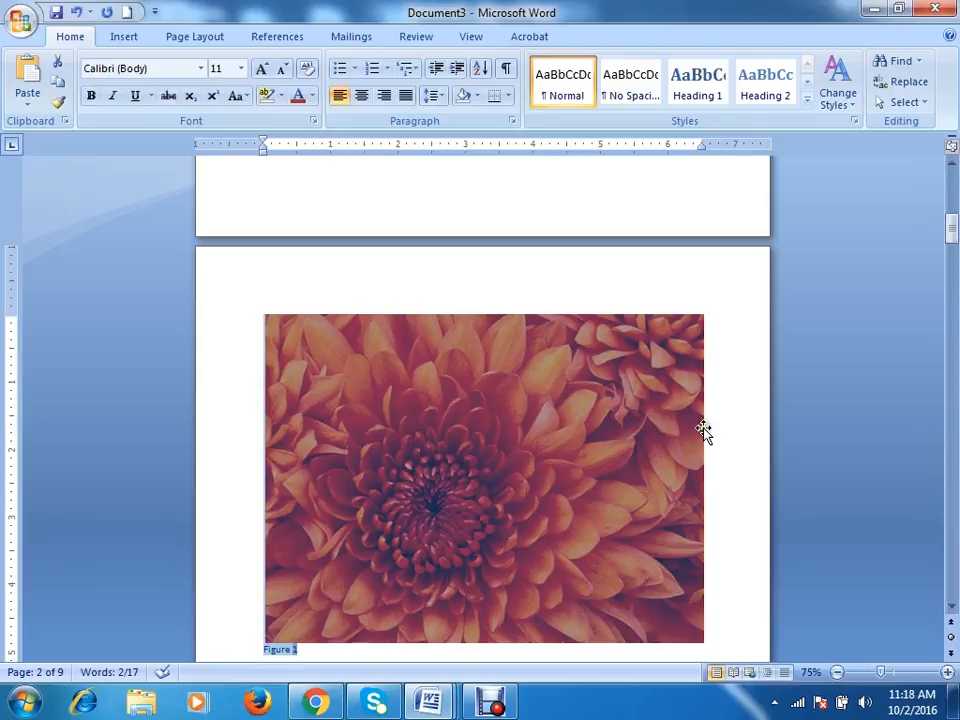
scroll(699, 437, "down", 10)
scroll(697, 424, "down", 5)
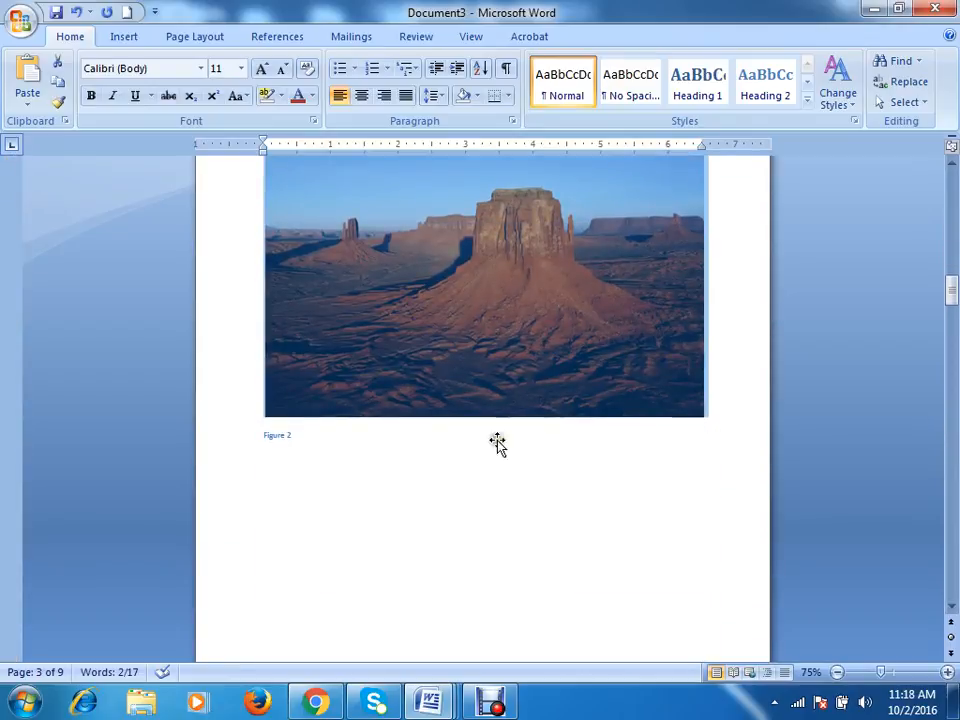
scroll(456, 341, "up", 3)
scroll(456, 339, "up", 9)
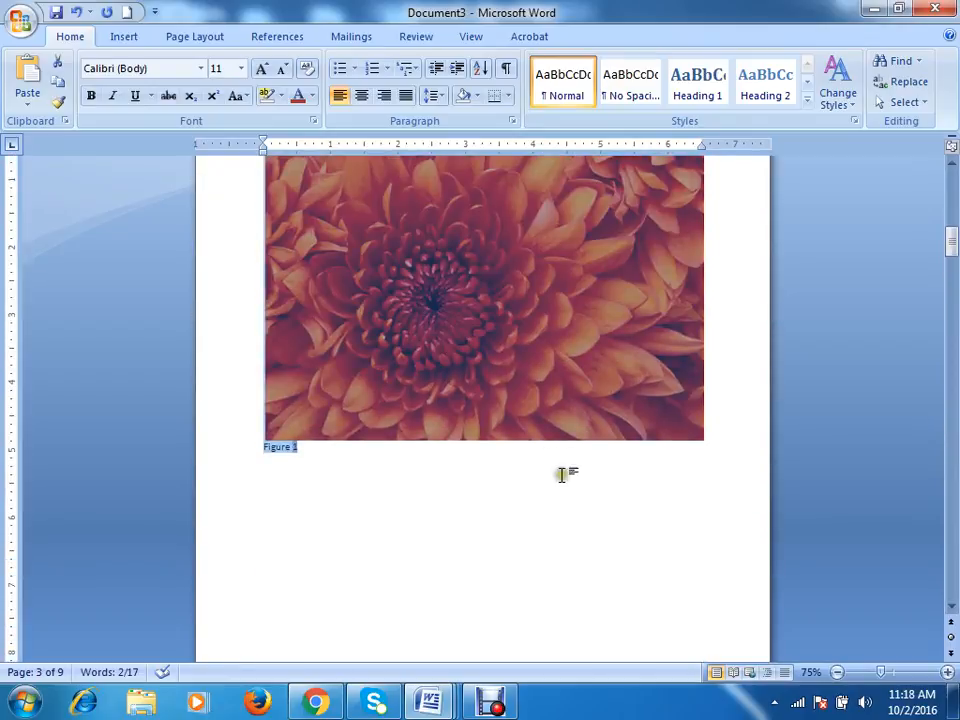
left_click(504, 508)
key("Down")
Check the text wrapping options for the desert picture
left_click(470, 345)
scroll(527, 253, "up", 4)
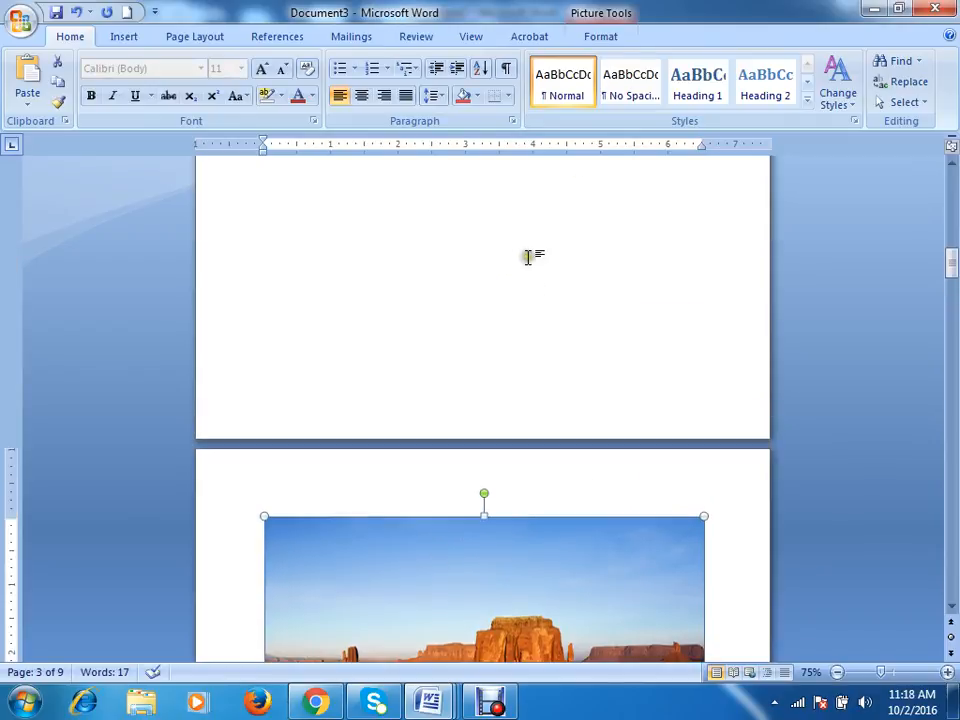
left_click(601, 36)
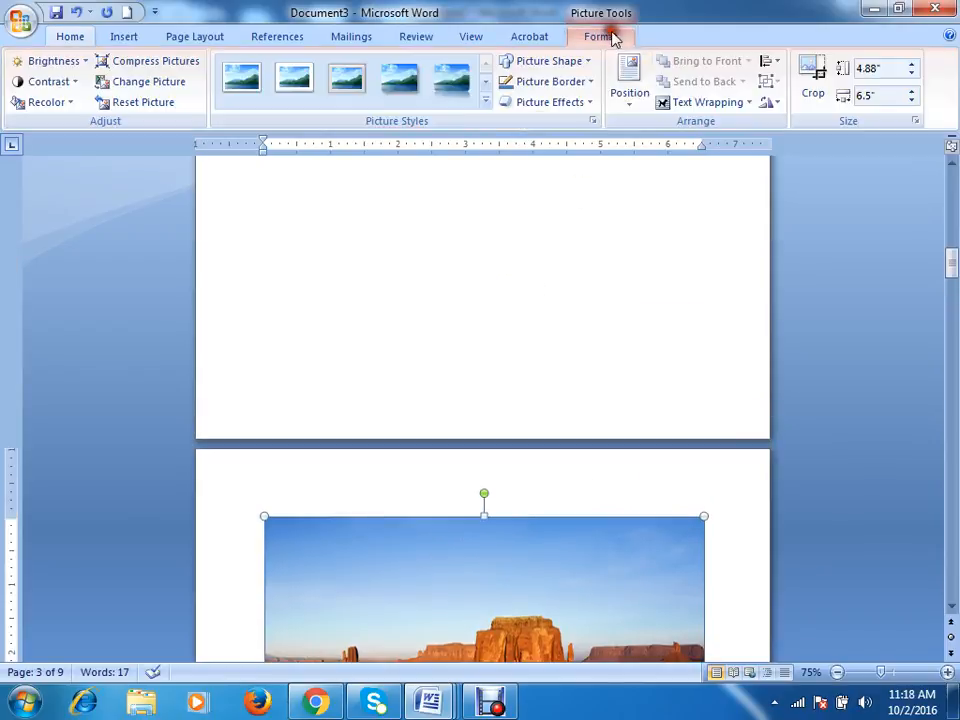
left_click(708, 104)
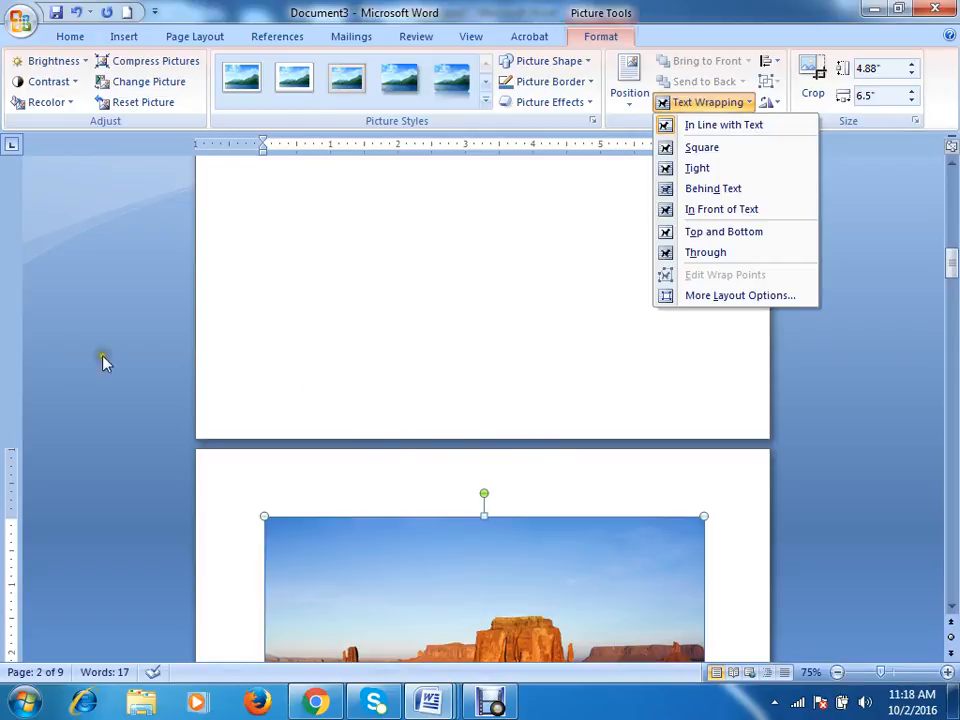
left_click(568, 376)
scroll(572, 390, "down", 8)
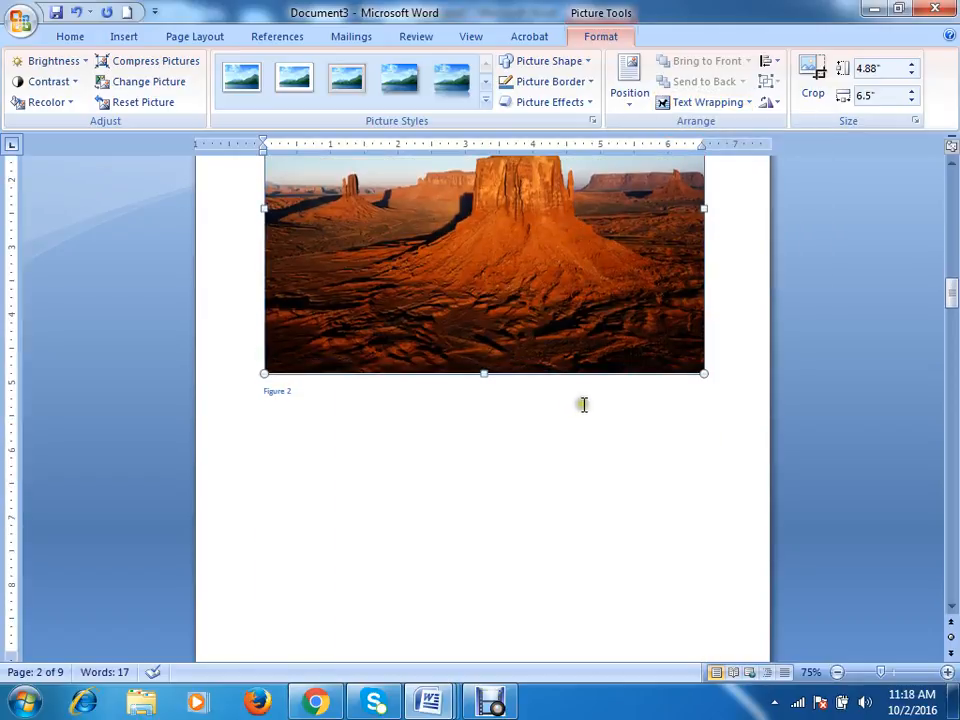
Remove the extra gap between the desert picture and its Figure 2 caption
left_click(701, 497)
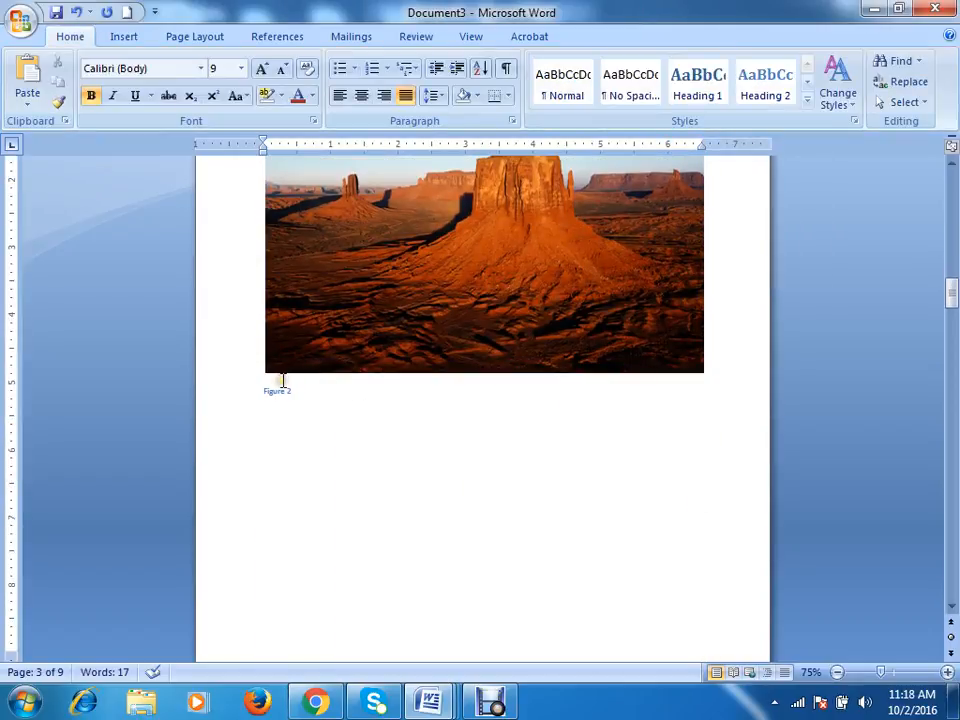
left_click(283, 380)
key("Delete")
Compare how the Figure 2 and Figure 3 captions sit beneath the desert and hydrangea pictures
scroll(660, 404, "down", 10)
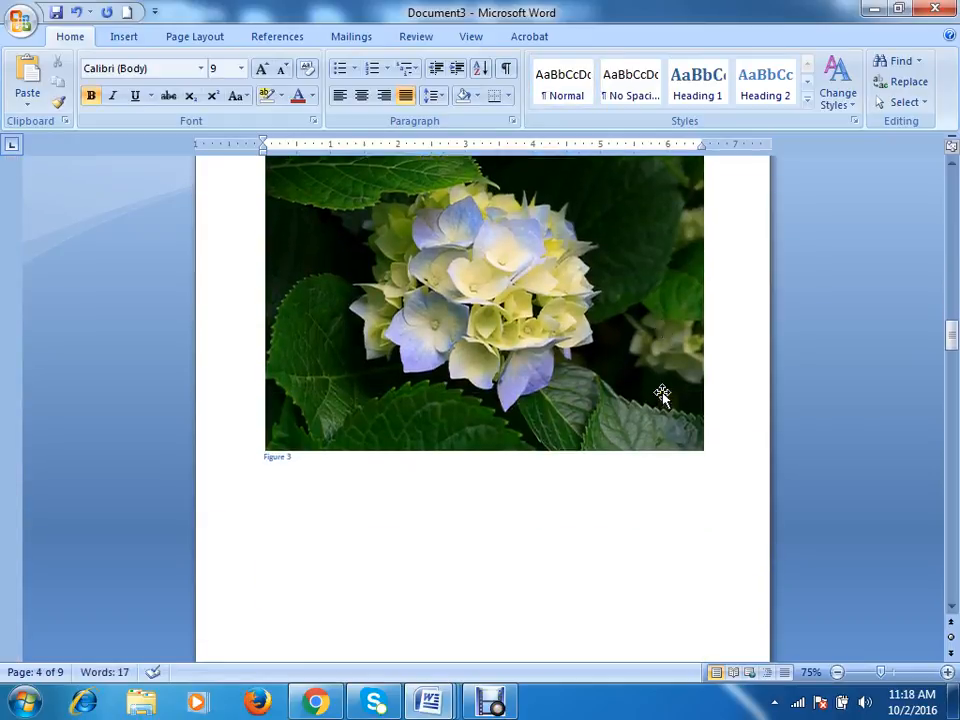
scroll(662, 394, "down", 10)
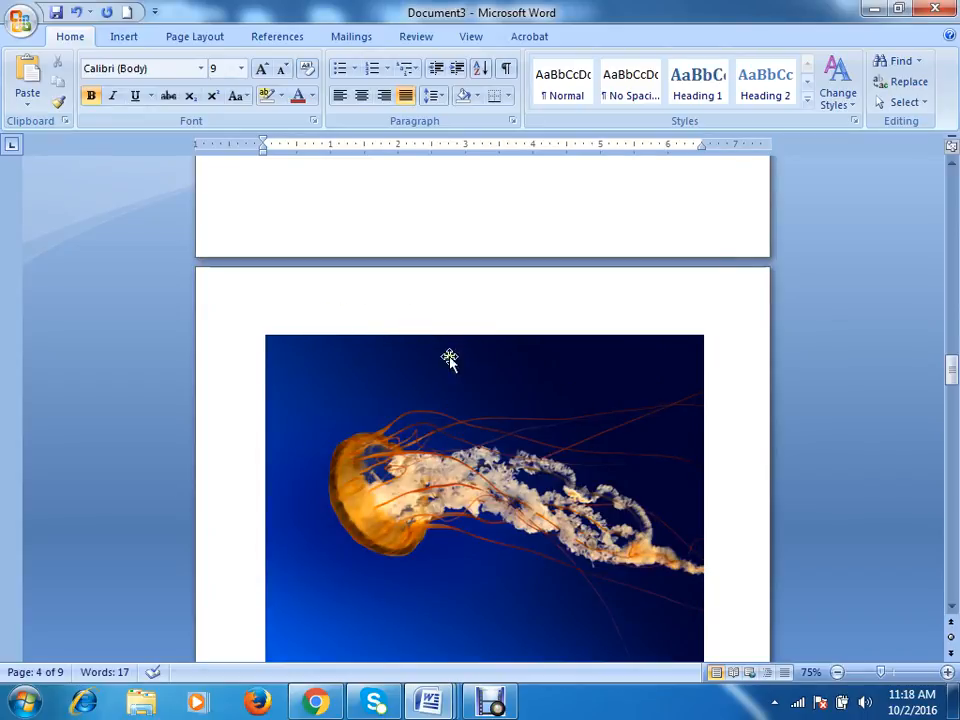
scroll(481, 388, "up", 3)
scroll(481, 388, "up", 6)
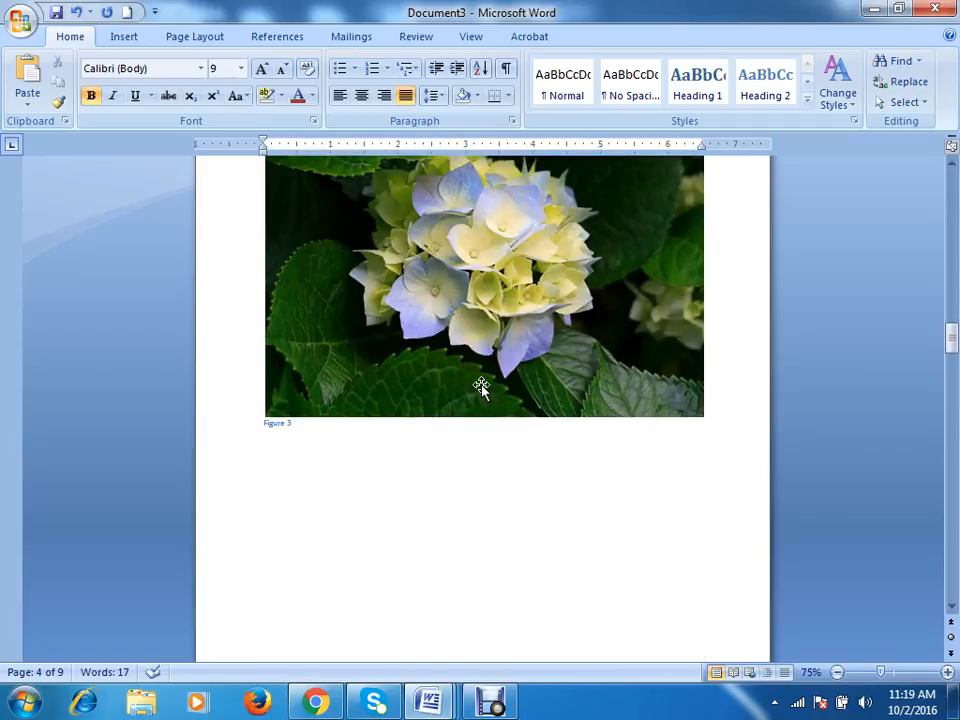
scroll(481, 388, "up", 16)
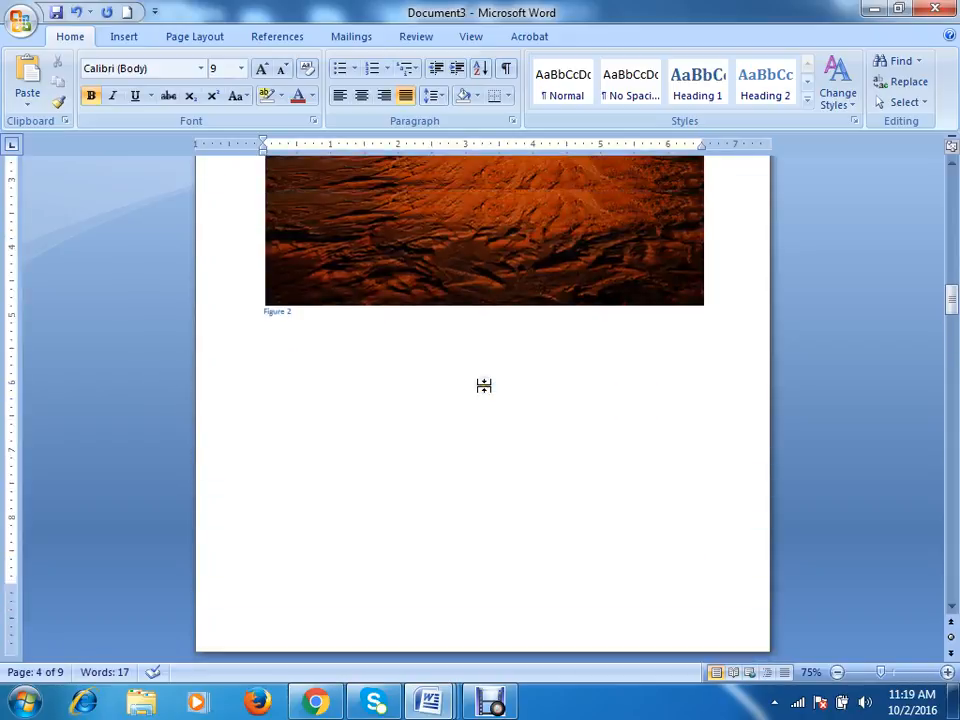
scroll(484, 388, "down", 3)
left_click(456, 428)
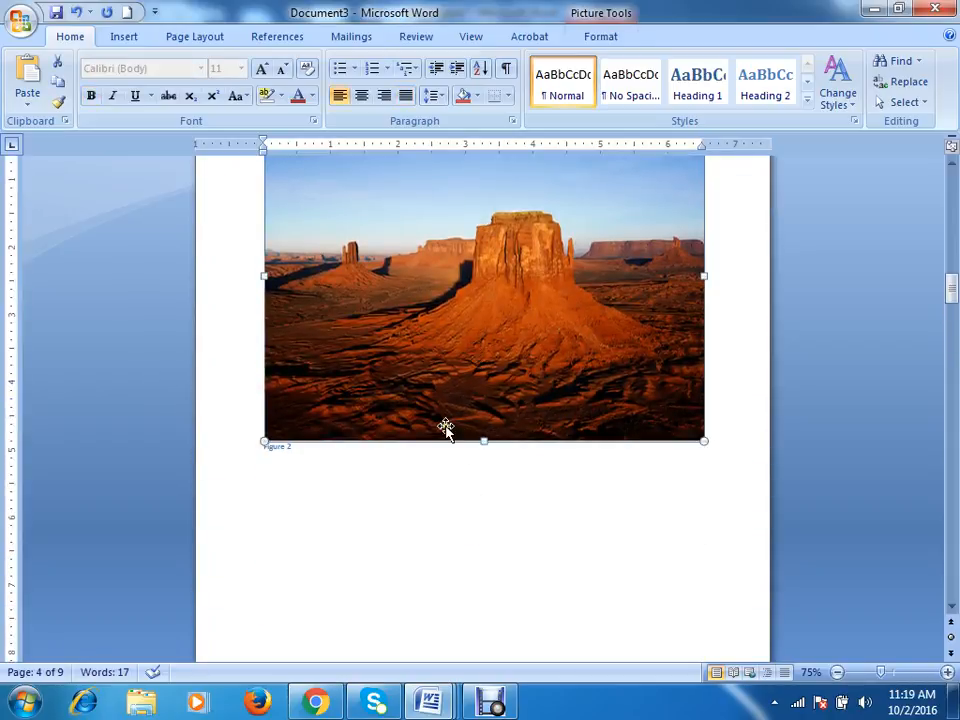
scroll(446, 420, "down", 10)
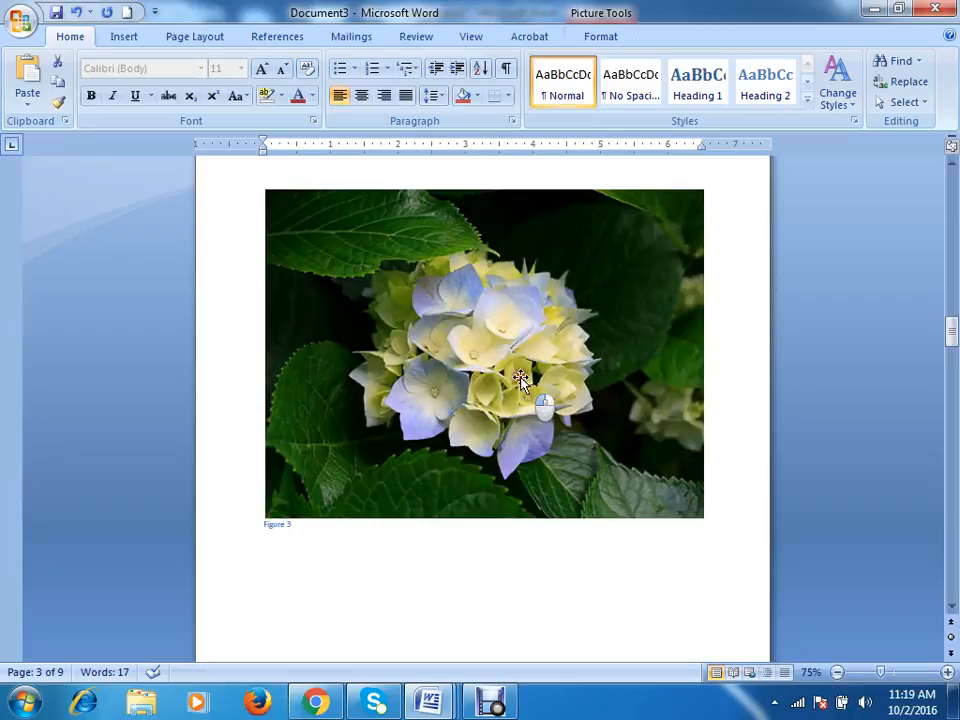
left_click(409, 512)
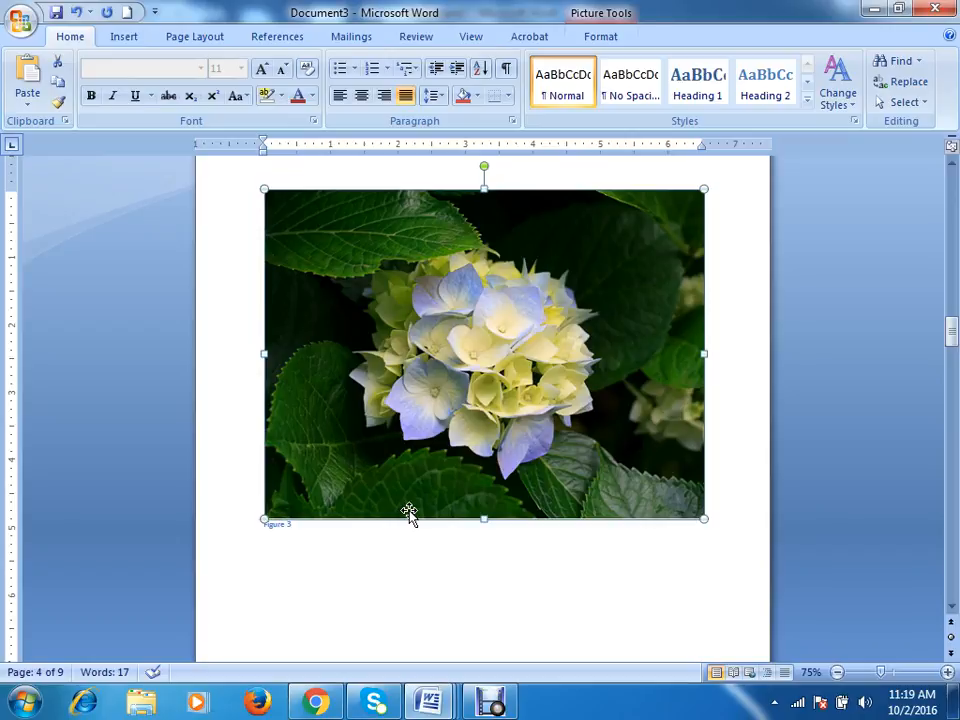
scroll(409, 512, "up", 12)
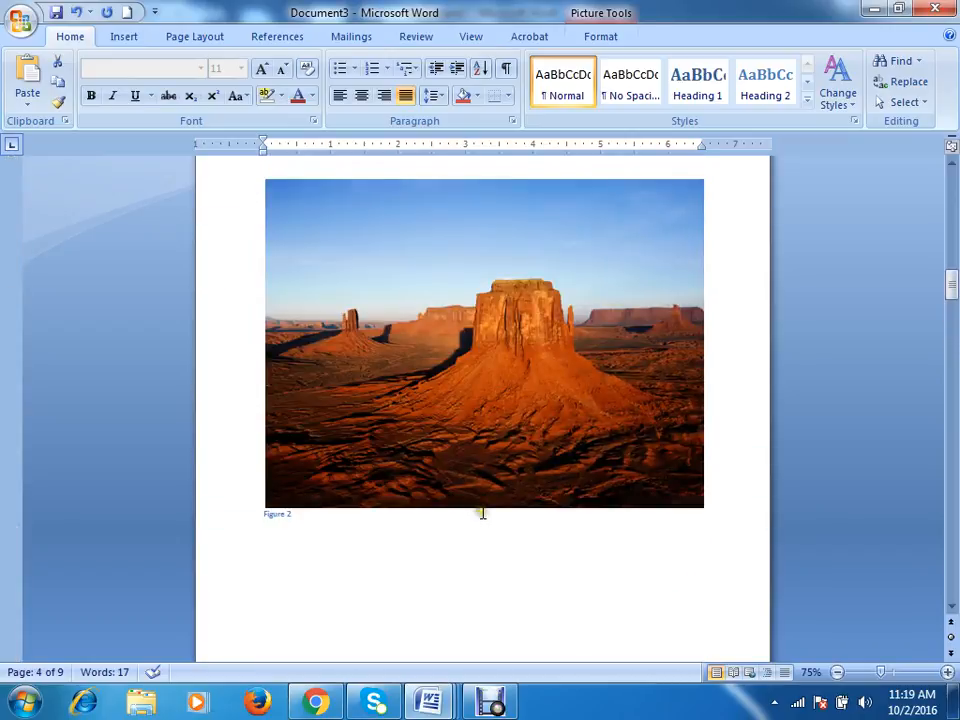
scroll(482, 516, "down", 3)
left_click(347, 274)
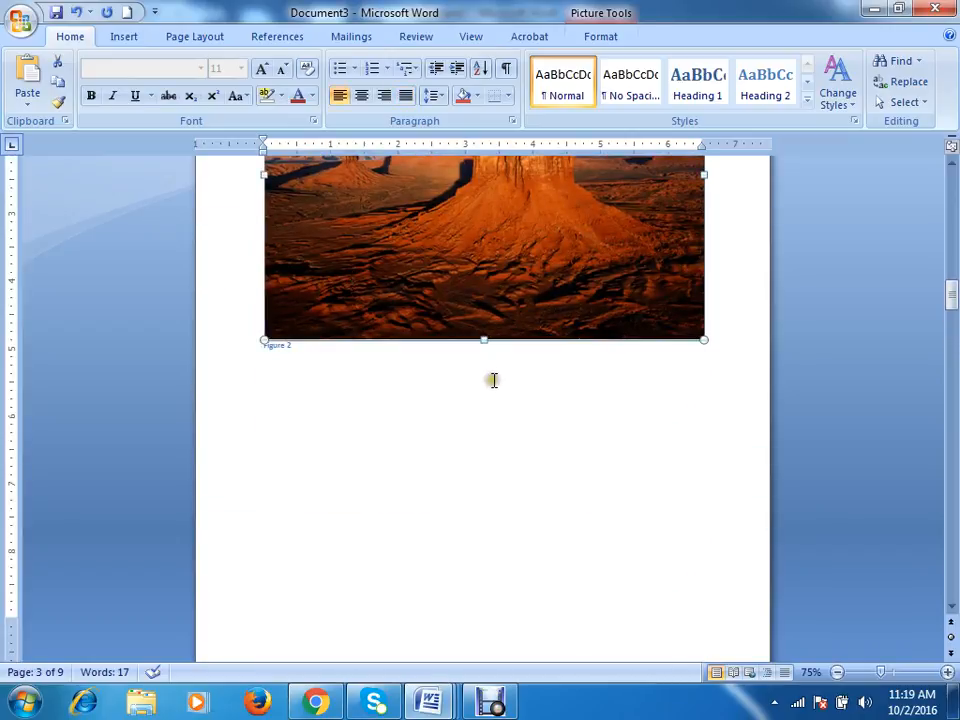
scroll(493, 378, "down", 9)
scroll(396, 317, "down", 3)
left_click(420, 300)
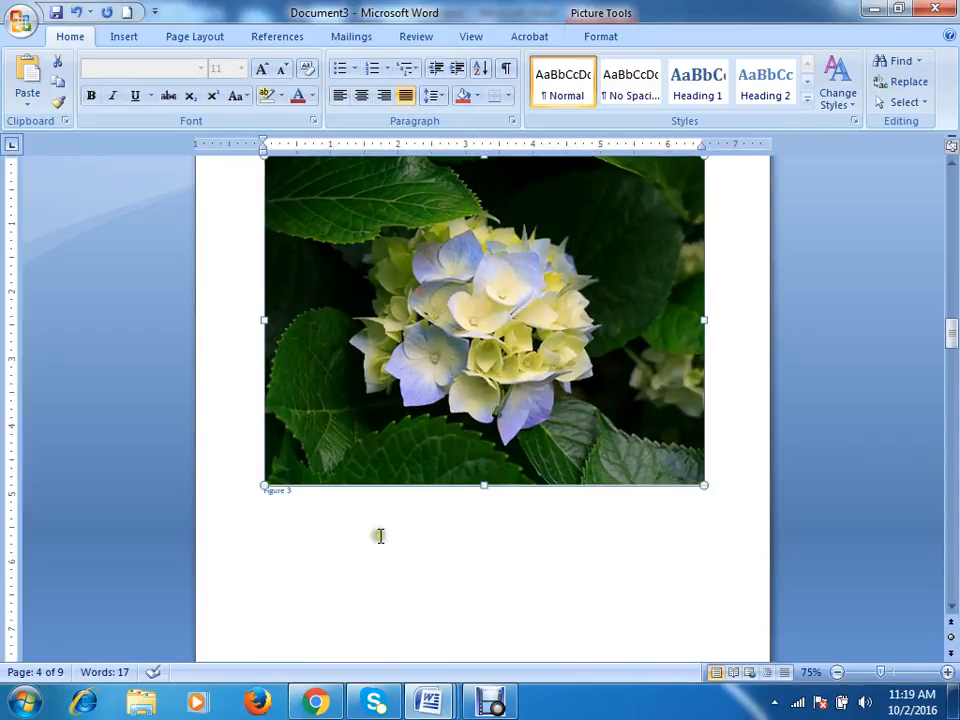
left_click(293, 496)
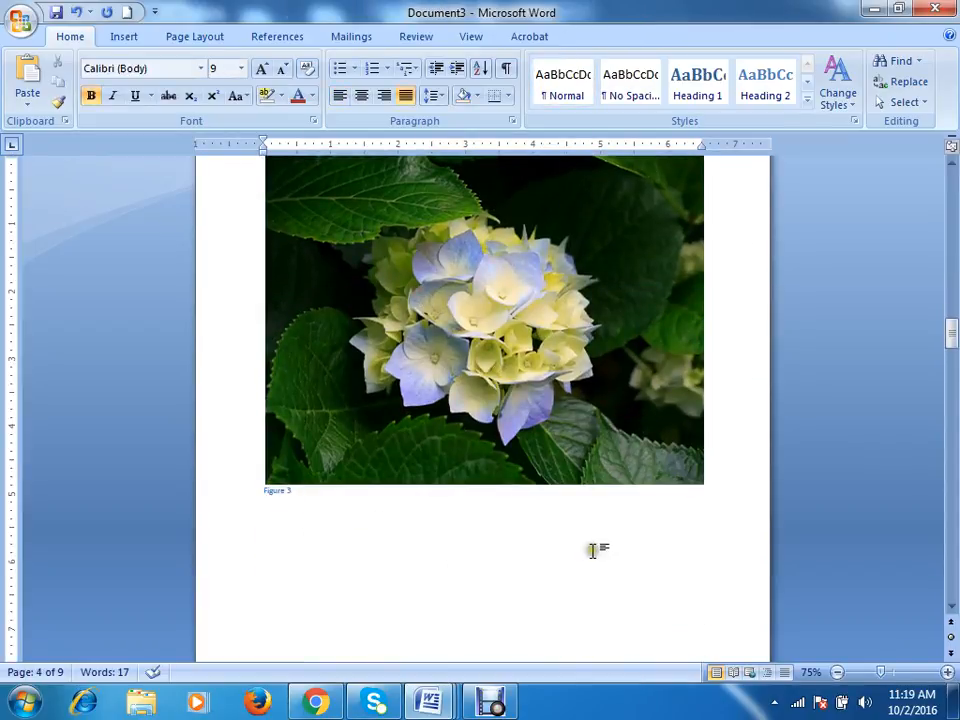
Examine the placement of the Figure 5 caption beneath the koala picture
scroll(493, 557, "down", 5)
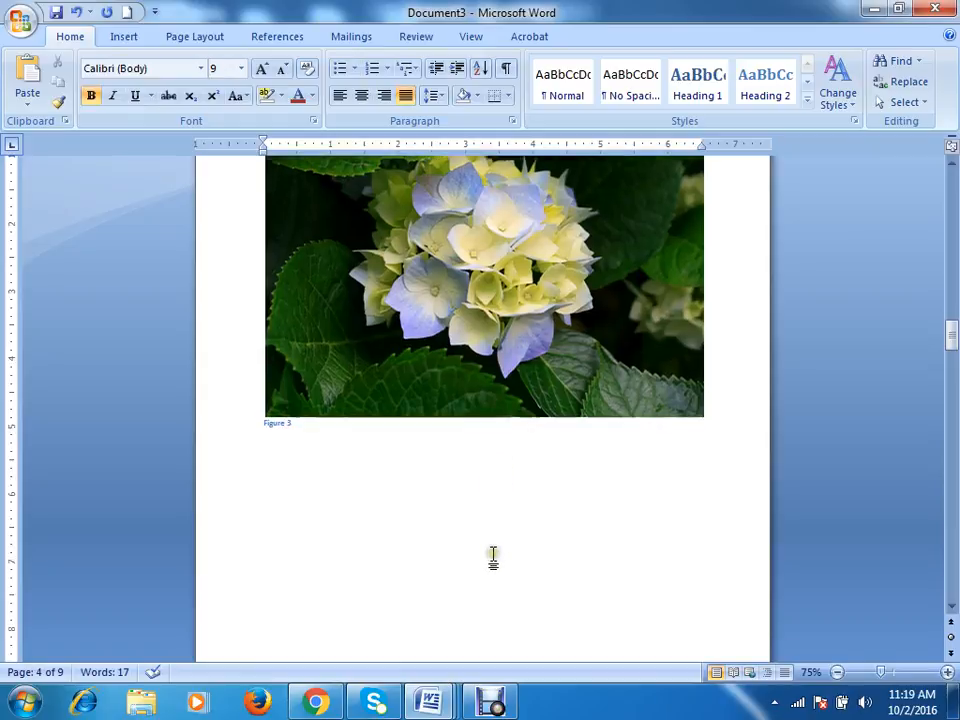
scroll(491, 539, "down", 15)
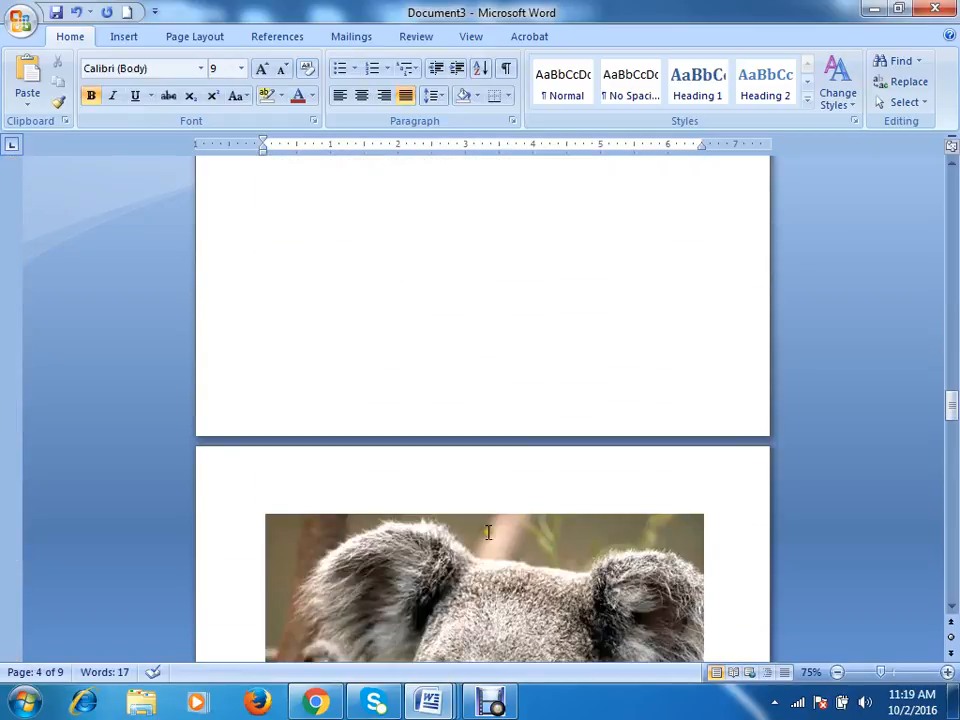
scroll(485, 520, "down", 4)
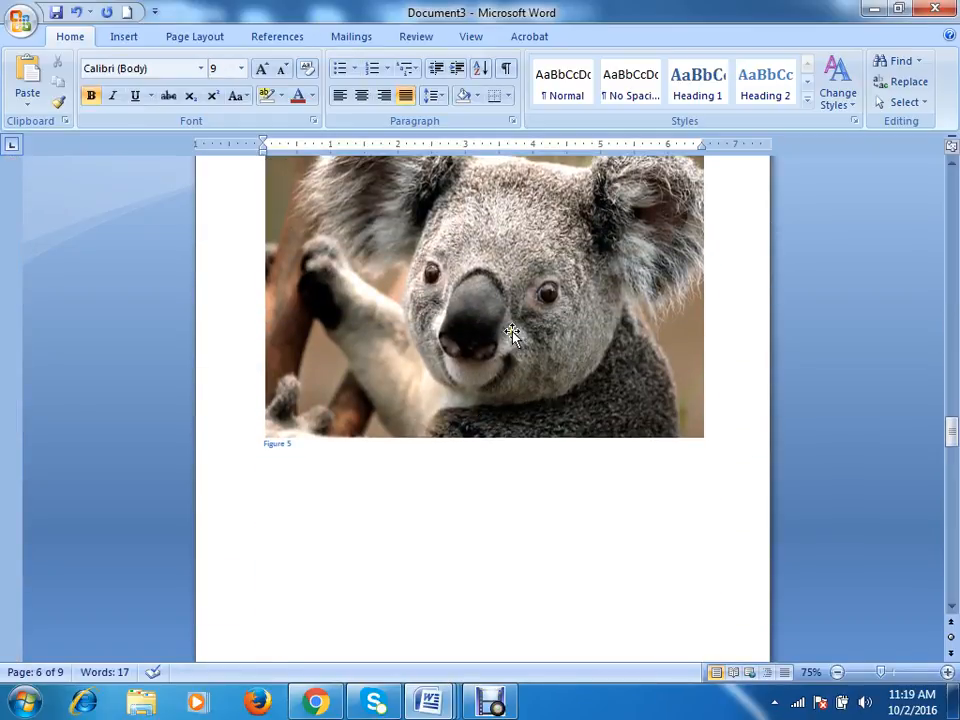
left_click(511, 333)
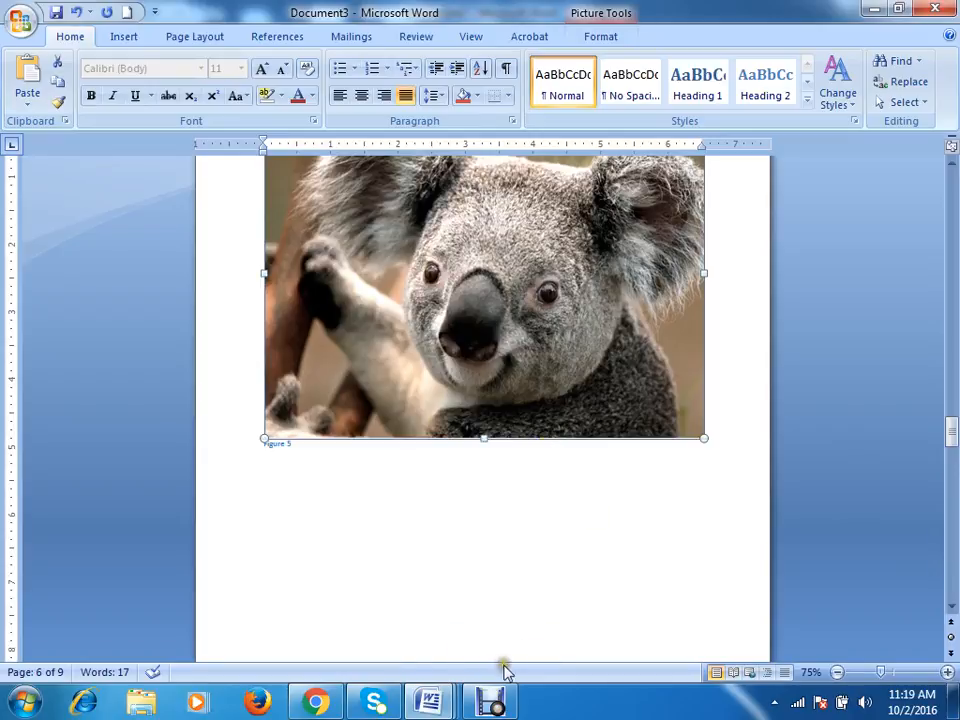
left_click(255, 442)
left_click(467, 350)
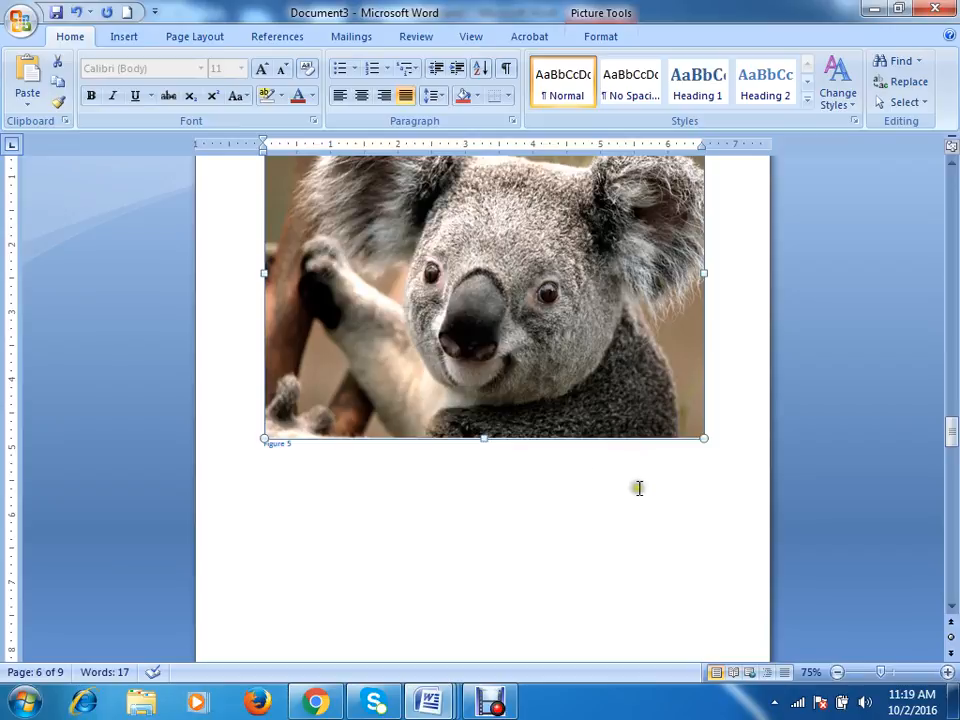
Delete the Figure 8 caption beneath the tulips picture on the last page
scroll(638, 487, "up", 5)
left_click_drag(953, 405, 943, 602)
left_click(292, 310)
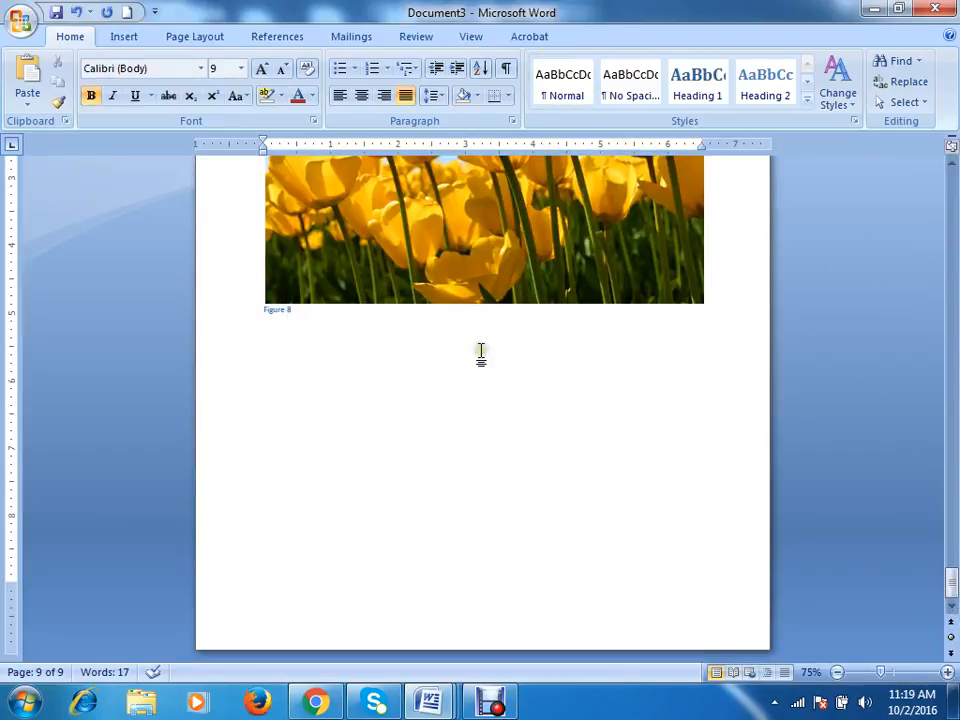
key("BackSpace")
key("BackSpace")
key("BackSpace")
key("BackSpace")
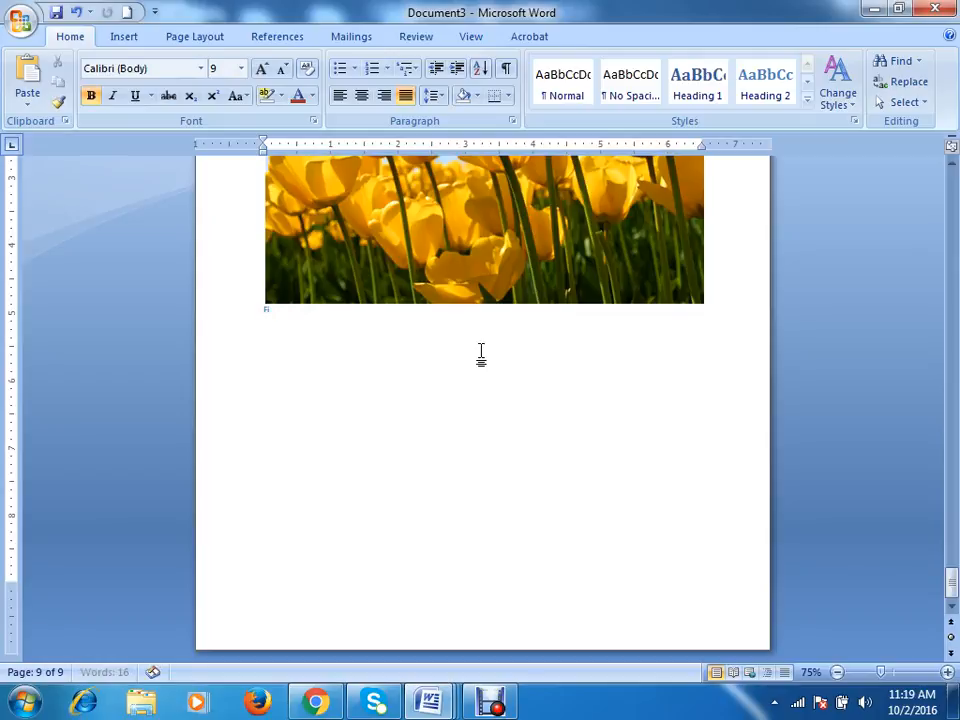
Start a caption for the tulips picture and review the available caption numbering formats without changing them
left_click(615, 236)
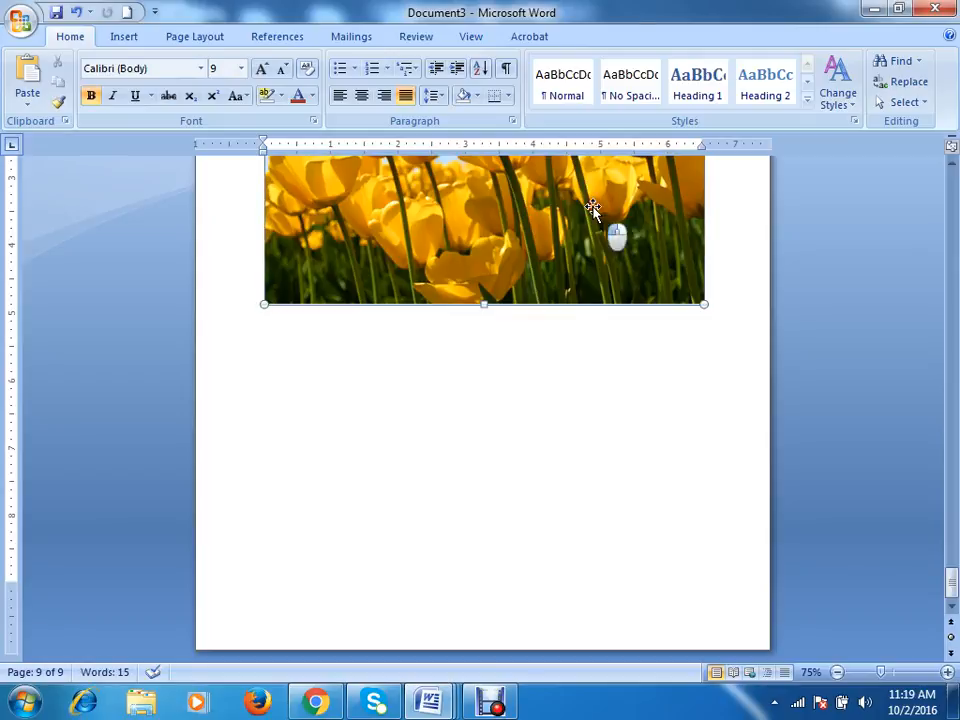
left_click(292, 38)
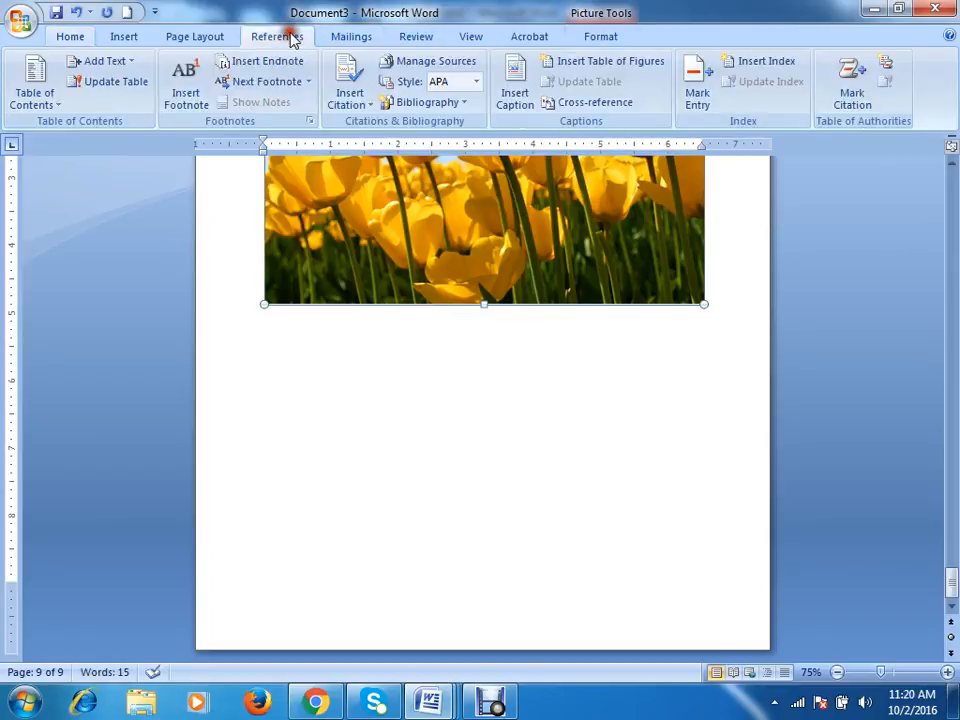
left_click(513, 72)
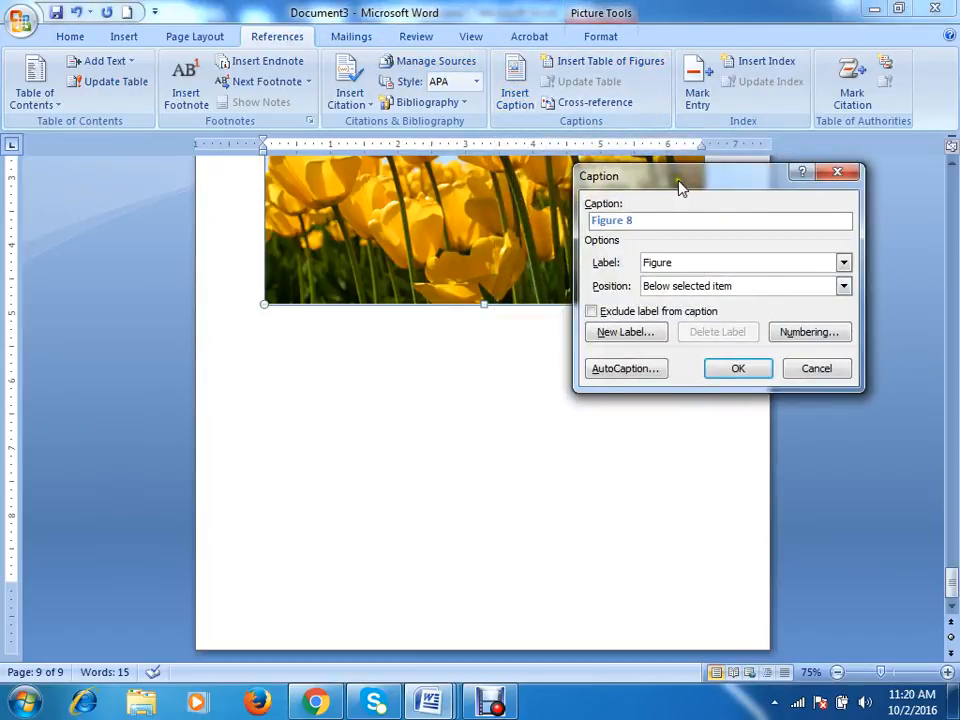
left_click_drag(678, 188, 704, 128)
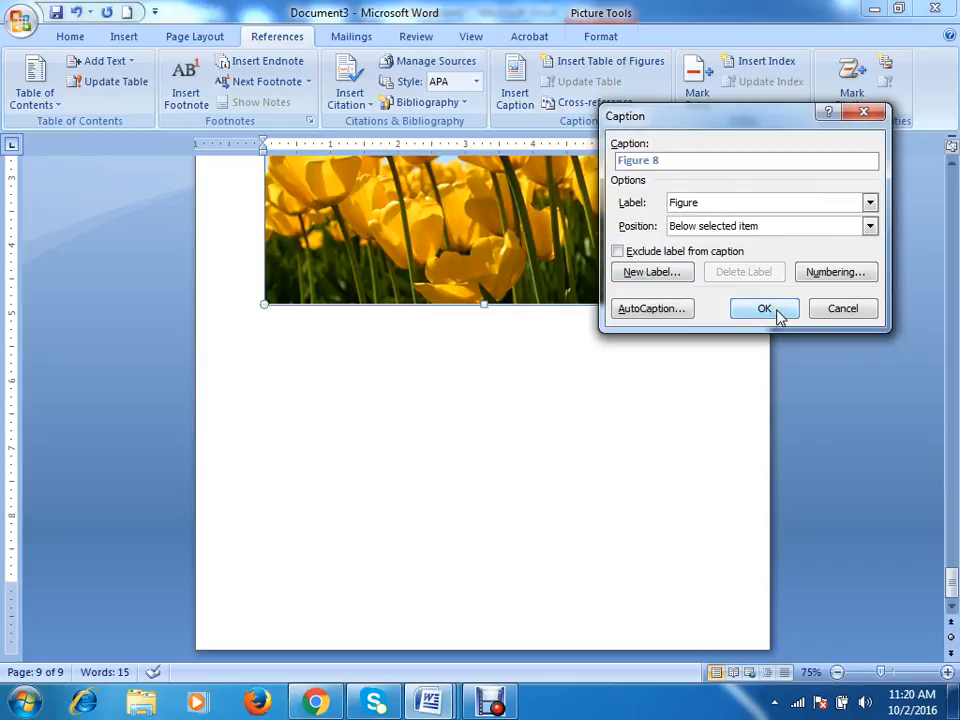
left_click(821, 272)
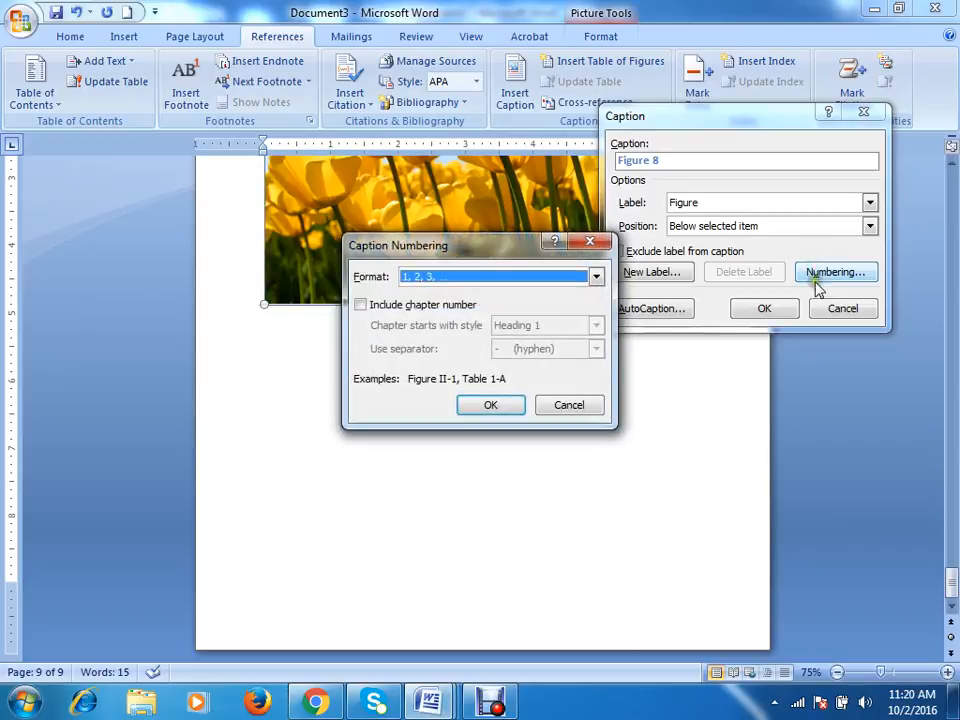
left_click(595, 277)
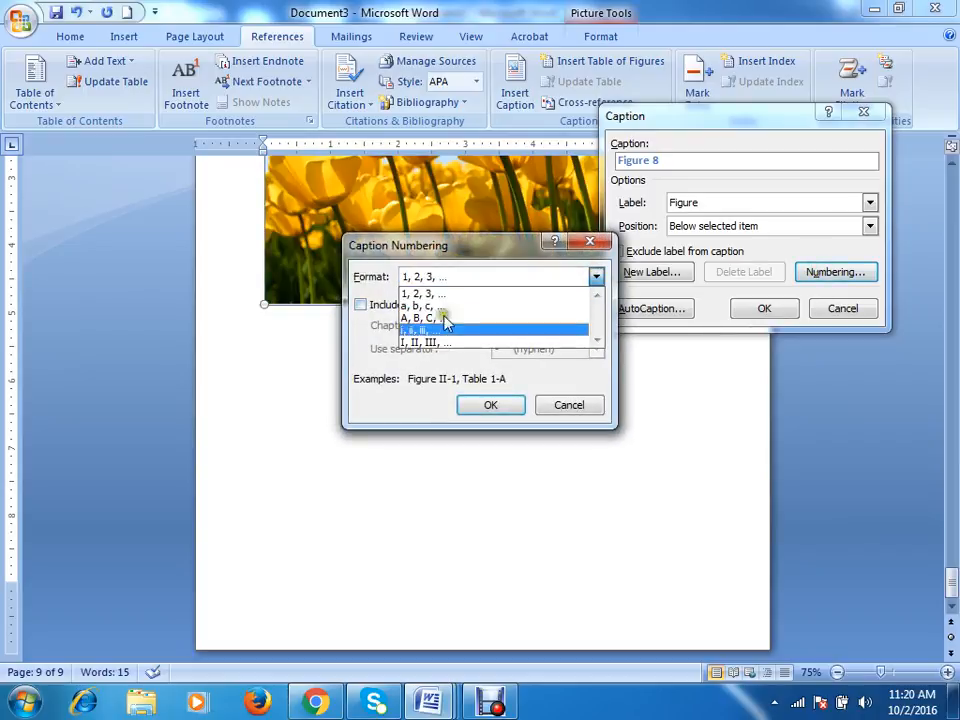
left_click(390, 405)
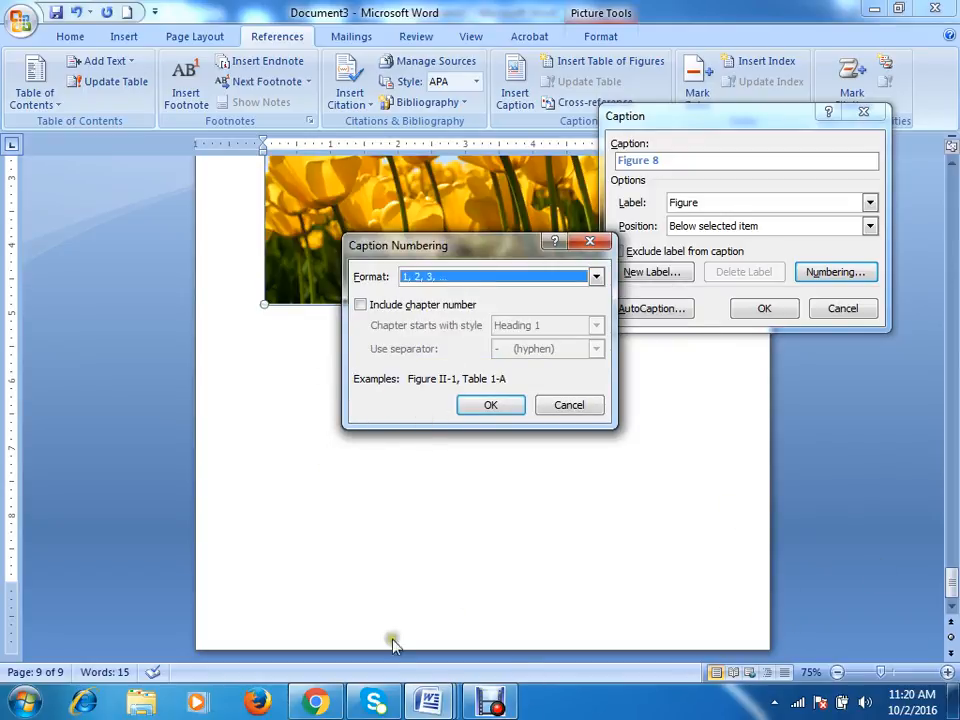
left_click(568, 405)
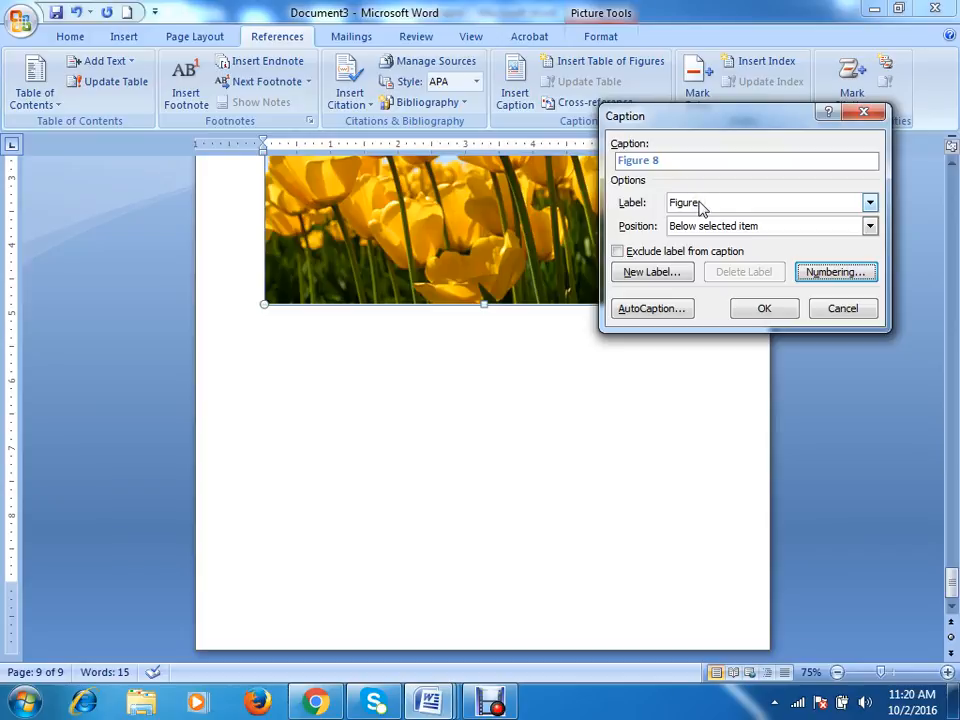
Caption the tulips picture as Figure 8, with the Figure label and the position Below selected item
left_click(870, 202)
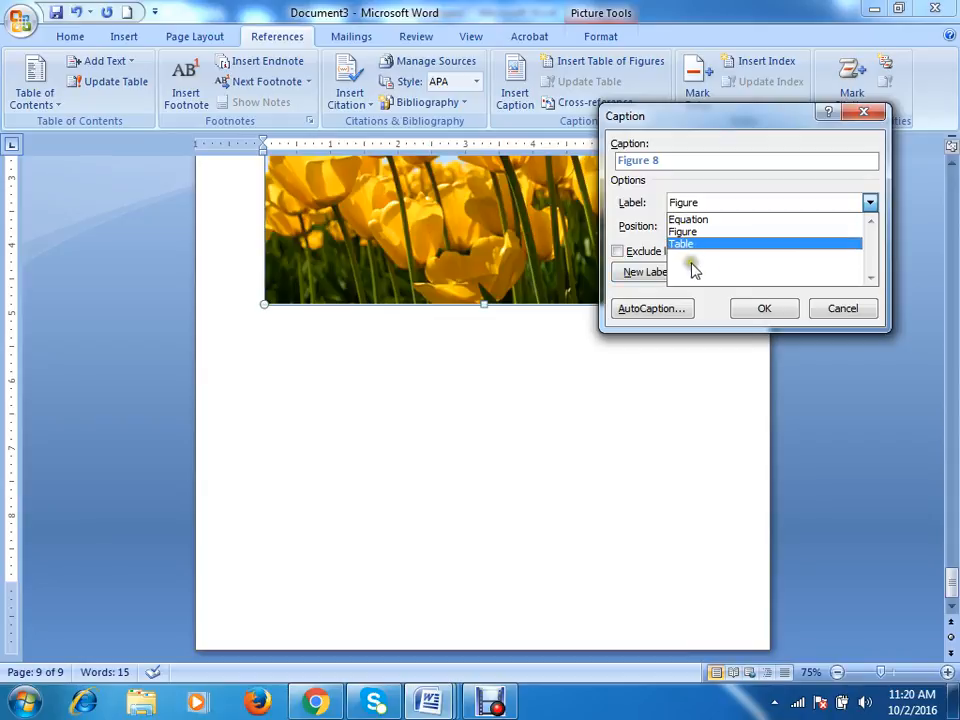
left_click(634, 218)
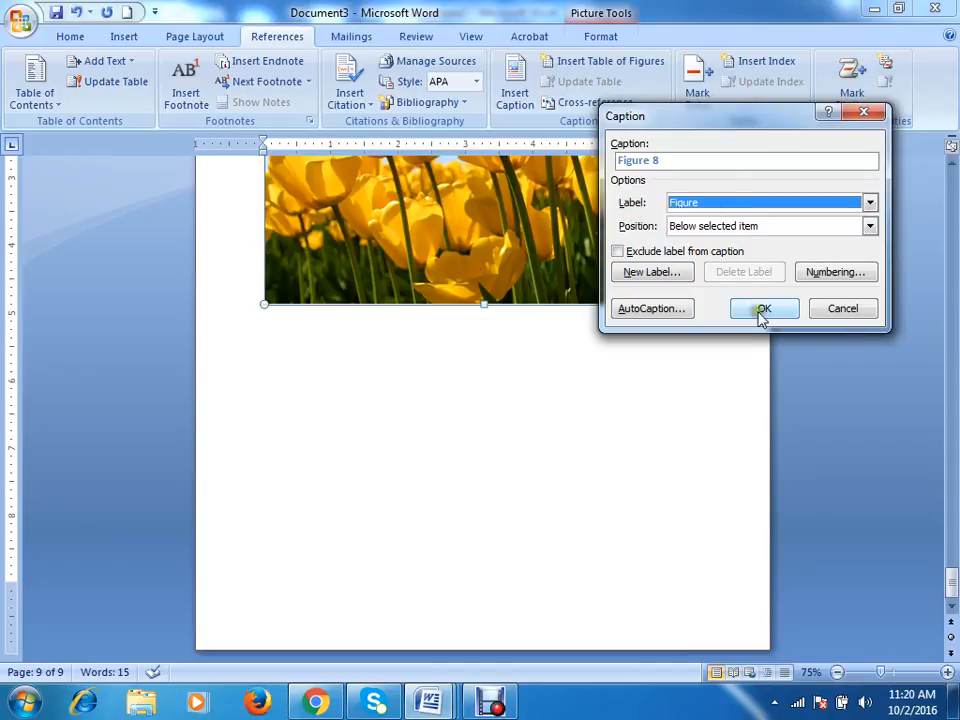
left_click(869, 229)
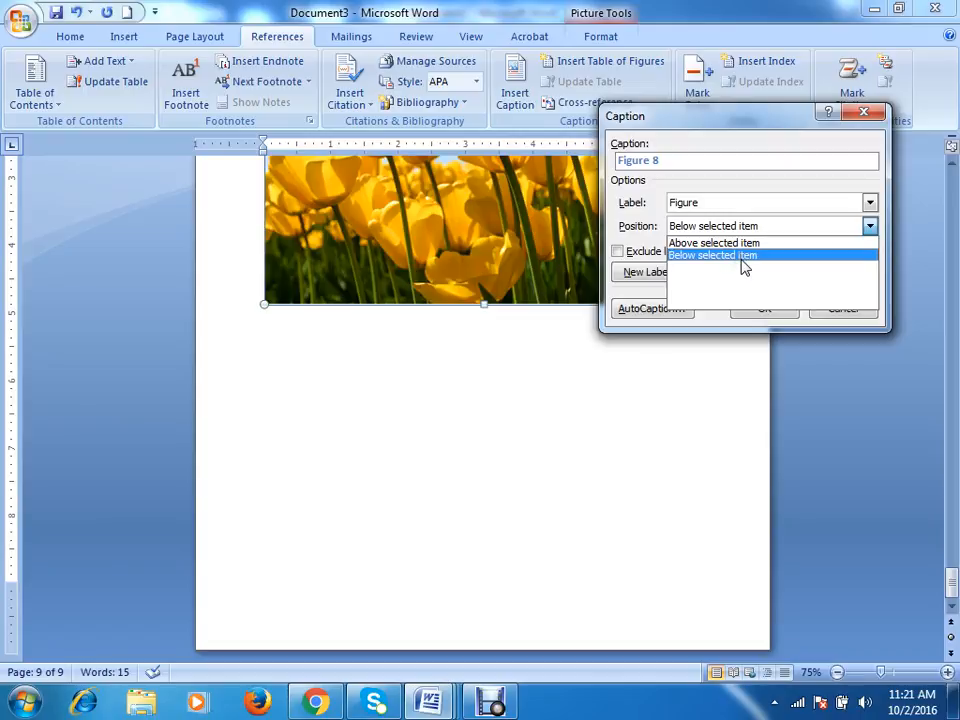
left_click(645, 298)
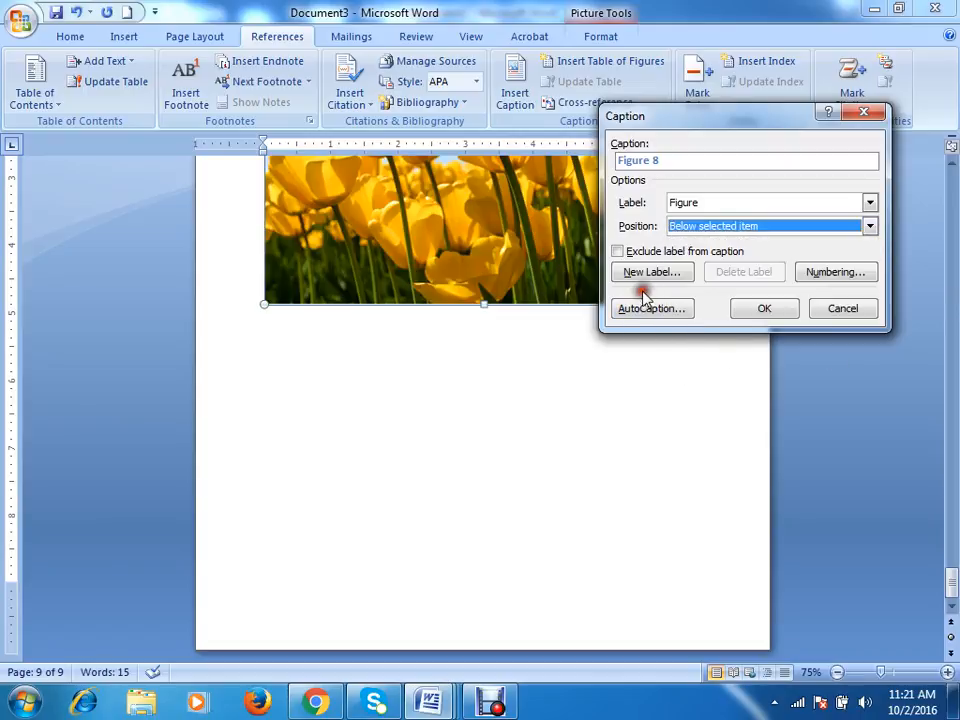
left_click(778, 309)
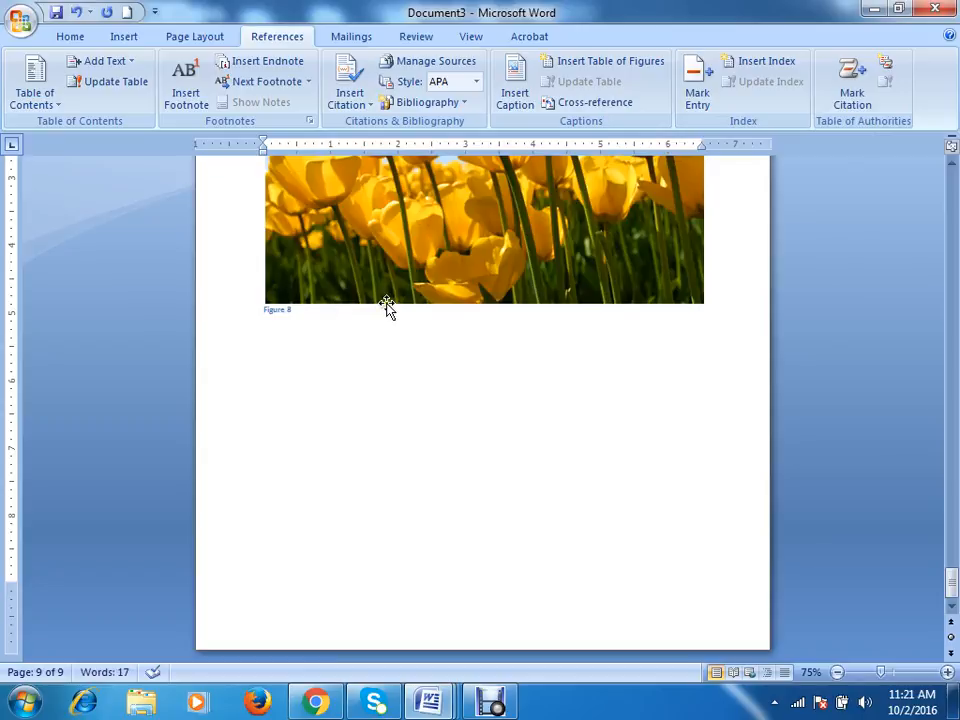
Delete the plain Figure 8 caption beneath the tulips picture
key("BackSpace")
key("BackSpace")
key("BackSpace")
key("BackSpace")
Insert the caption "Figure 8: Tulips" below the tulips picture on the last page
left_click(565, 197)
right_click(567, 197)
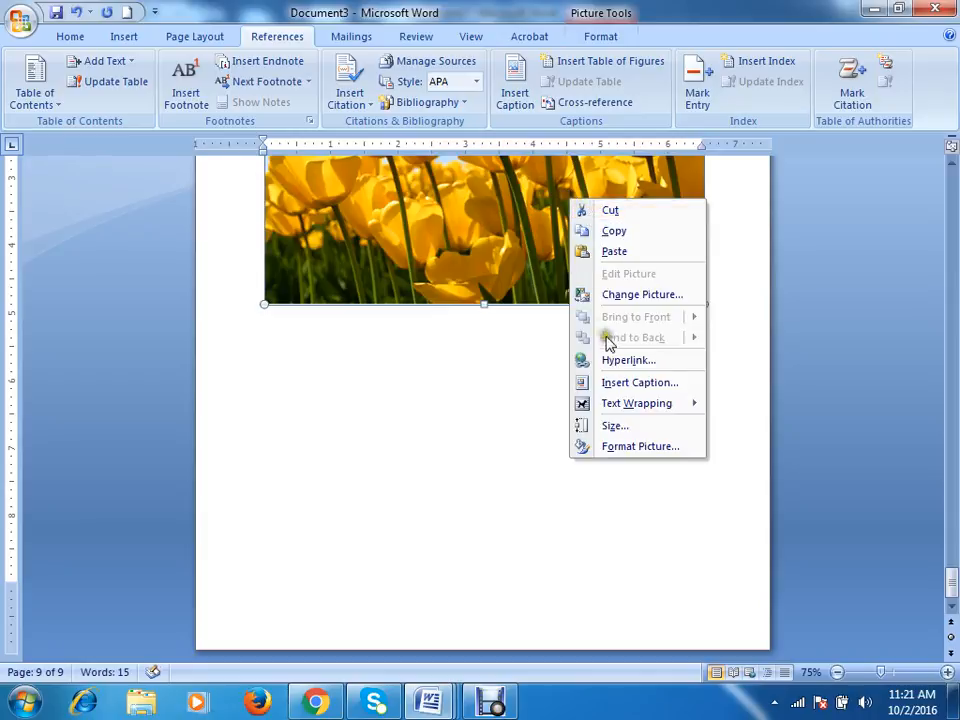
left_click(527, 157)
left_click(517, 92)
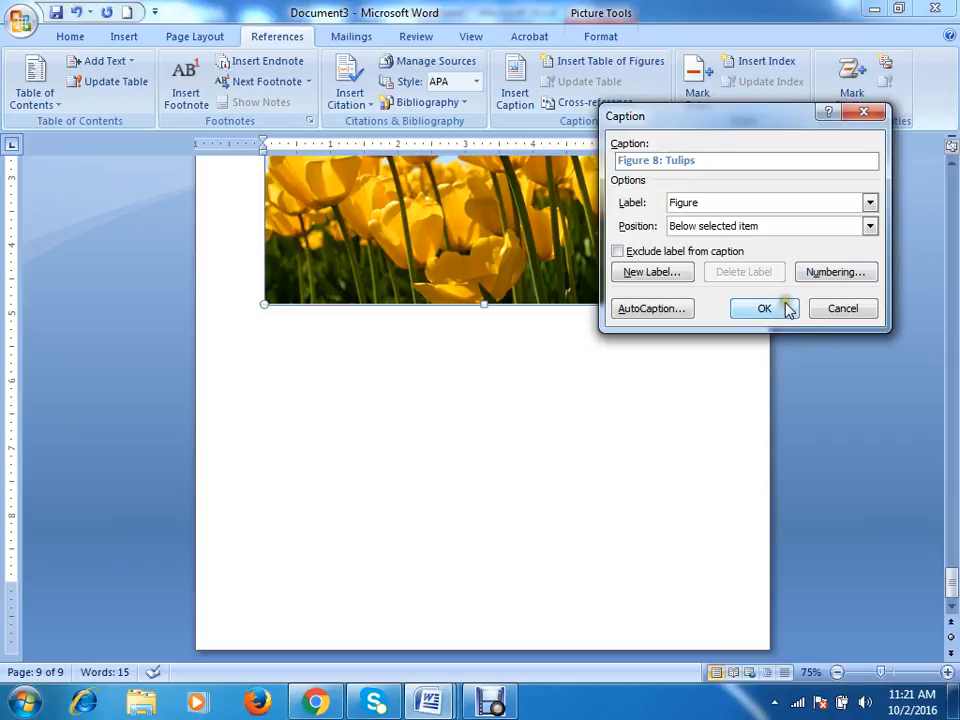
left_click(788, 307)
left_click(348, 317)
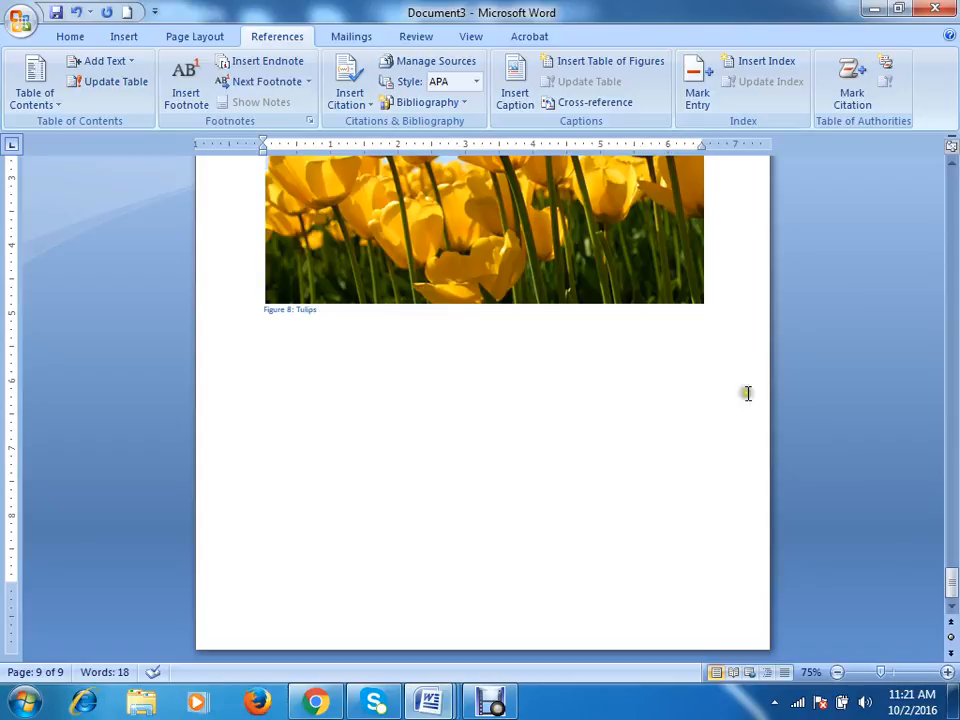
left_click(345, 368)
left_click(360, 265)
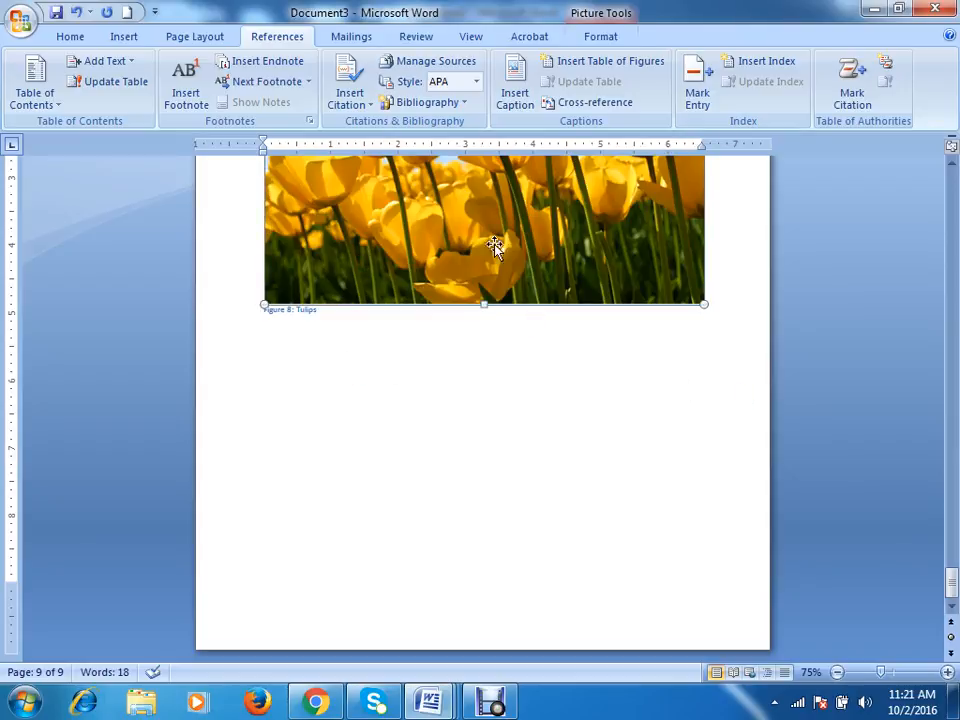
right_click(504, 204)
left_click(493, 182)
left_click(508, 376)
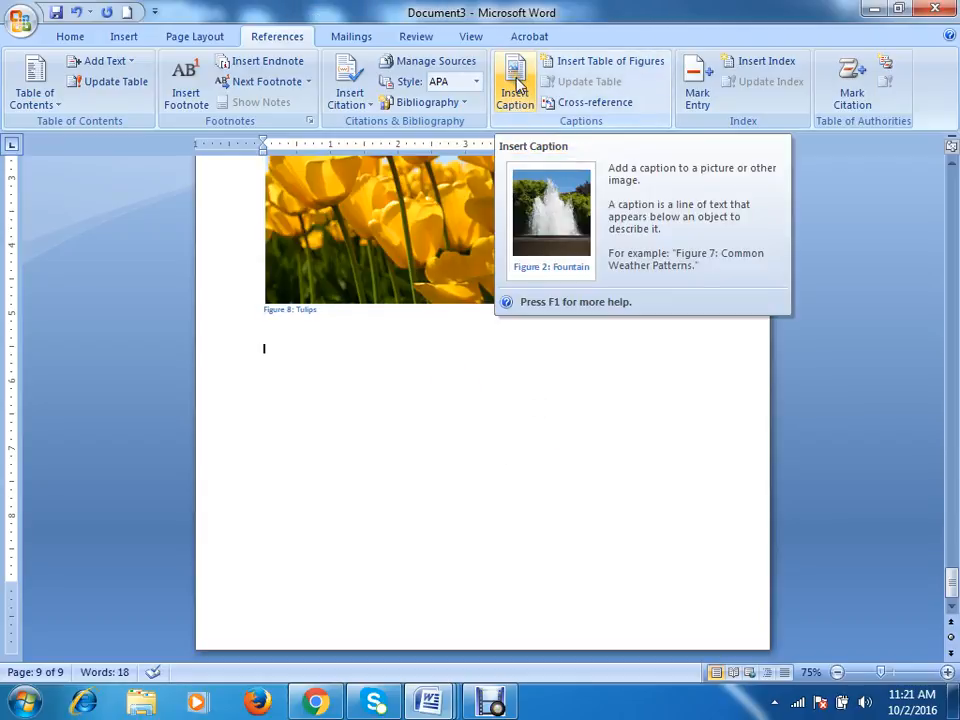
left_click(590, 276)
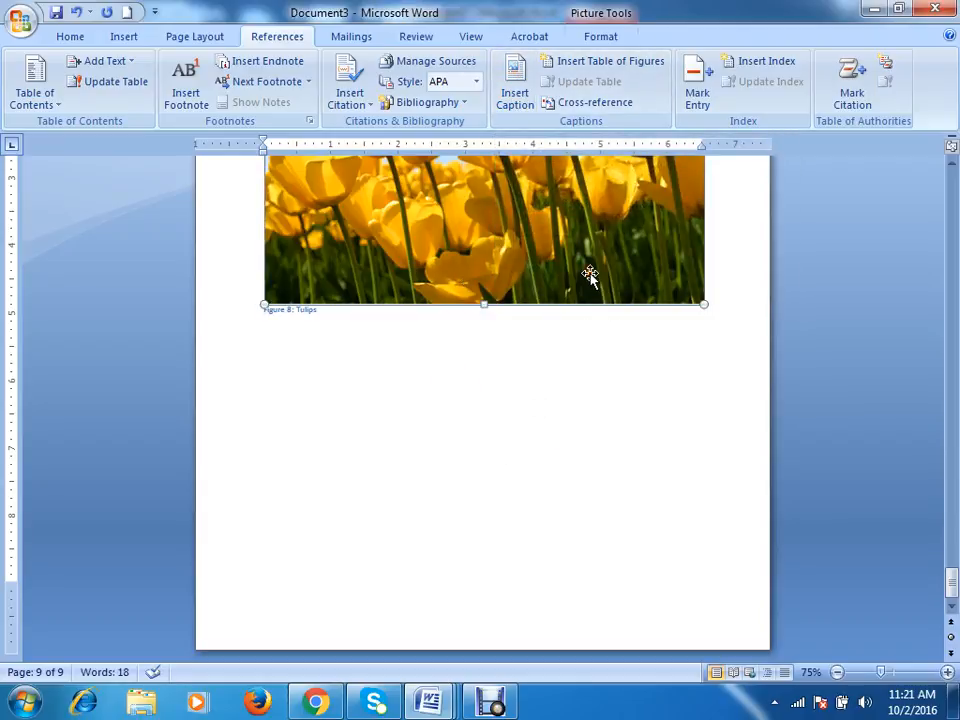
right_click(594, 194)
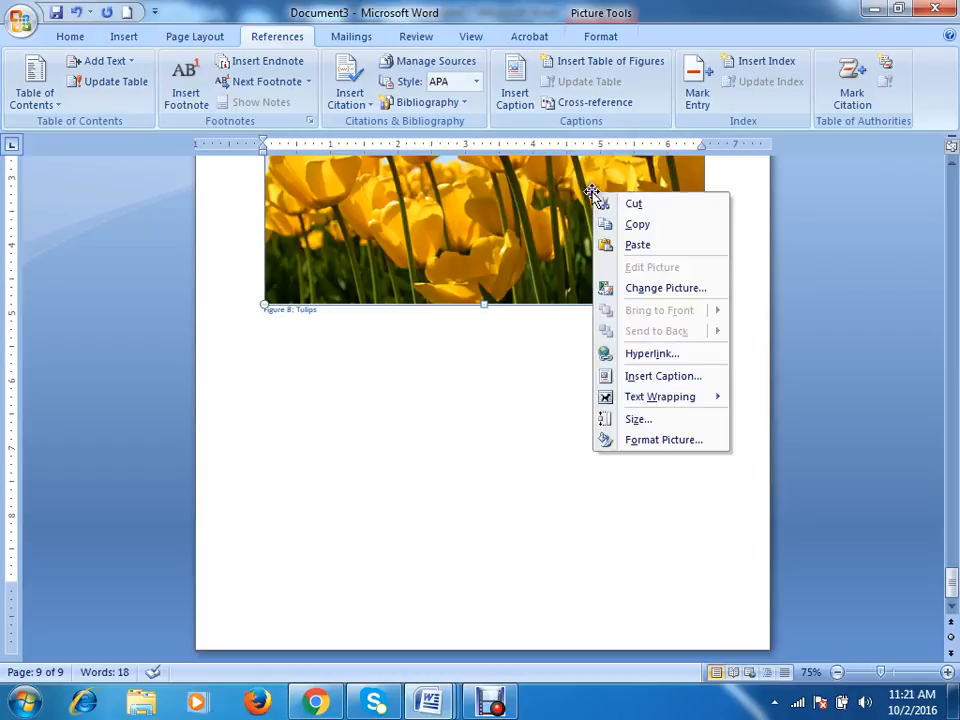
left_click(664, 440)
left_click(638, 141)
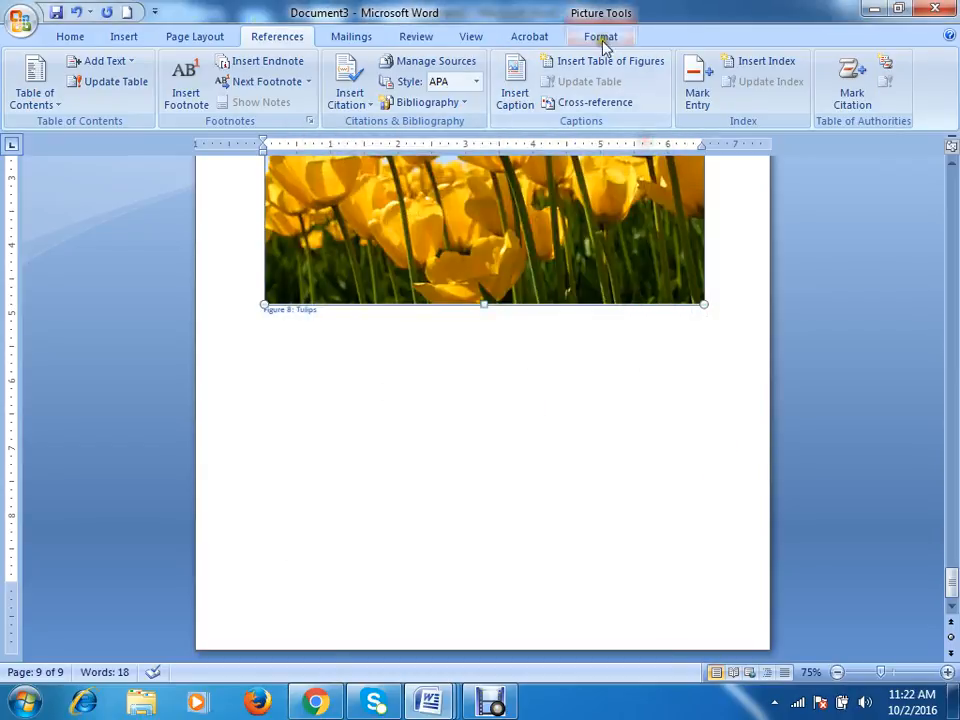
Review the object types offered for AutoCaption, then leave the caption settings without applying anything
left_click(516, 80)
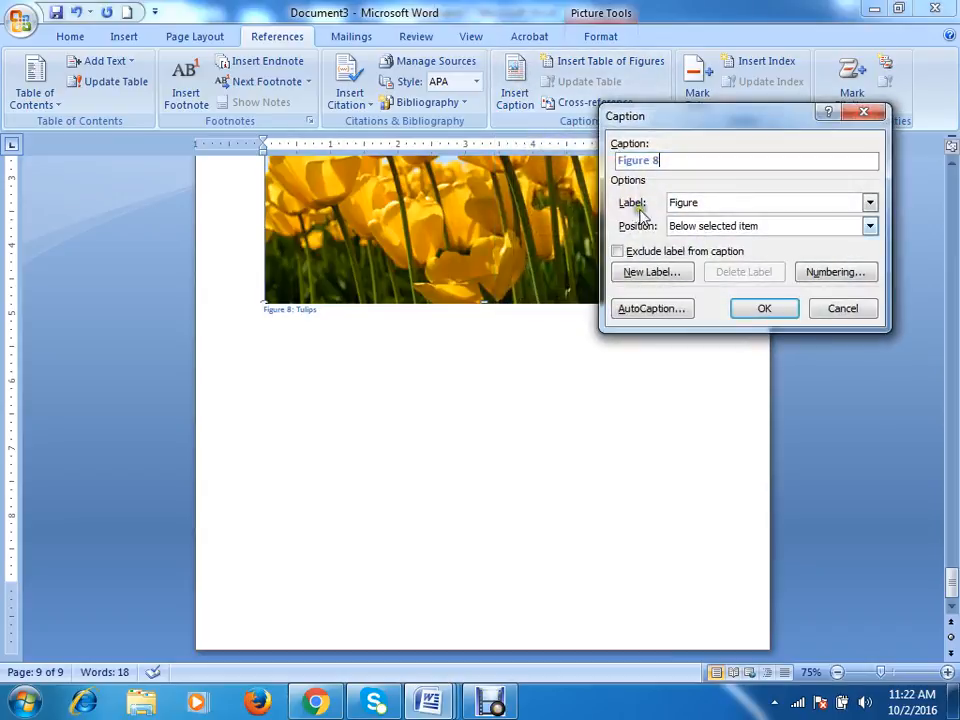
left_click(687, 314)
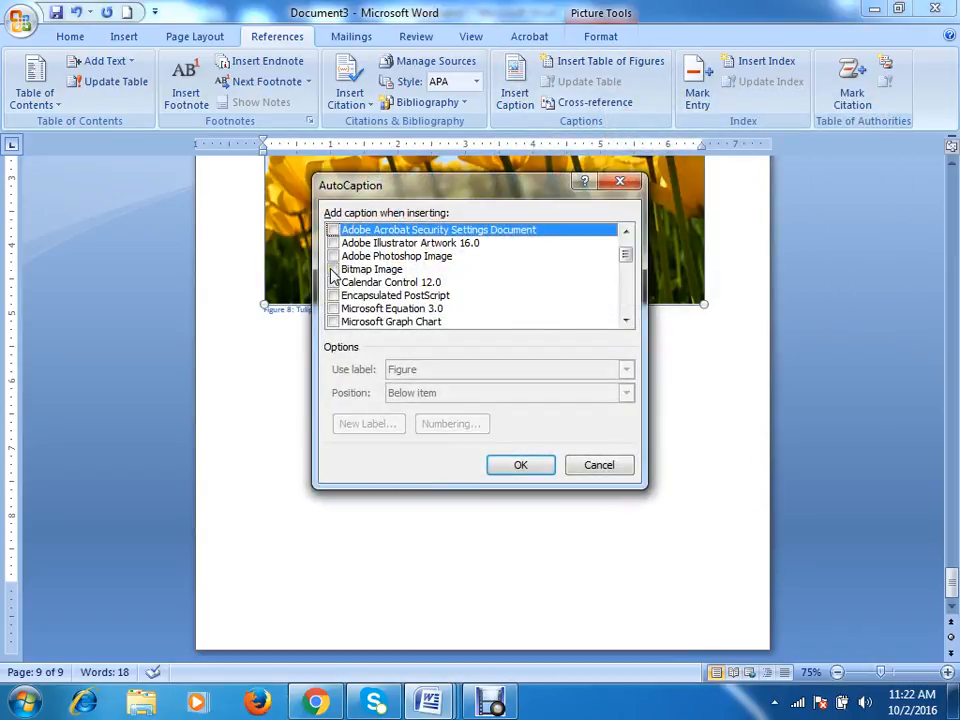
scroll(629, 264, "down", 1)
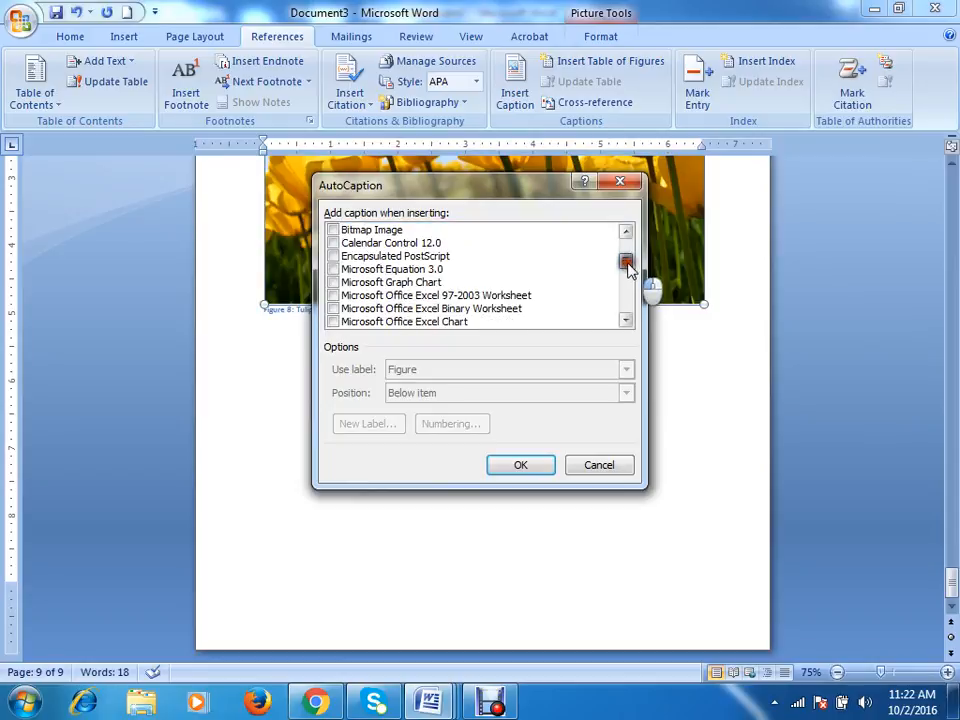
mouse_move(627, 264)
left_mouse_down()
mouse_move(627, 318)
mouse_move(626, 244)
left_mouse_up()
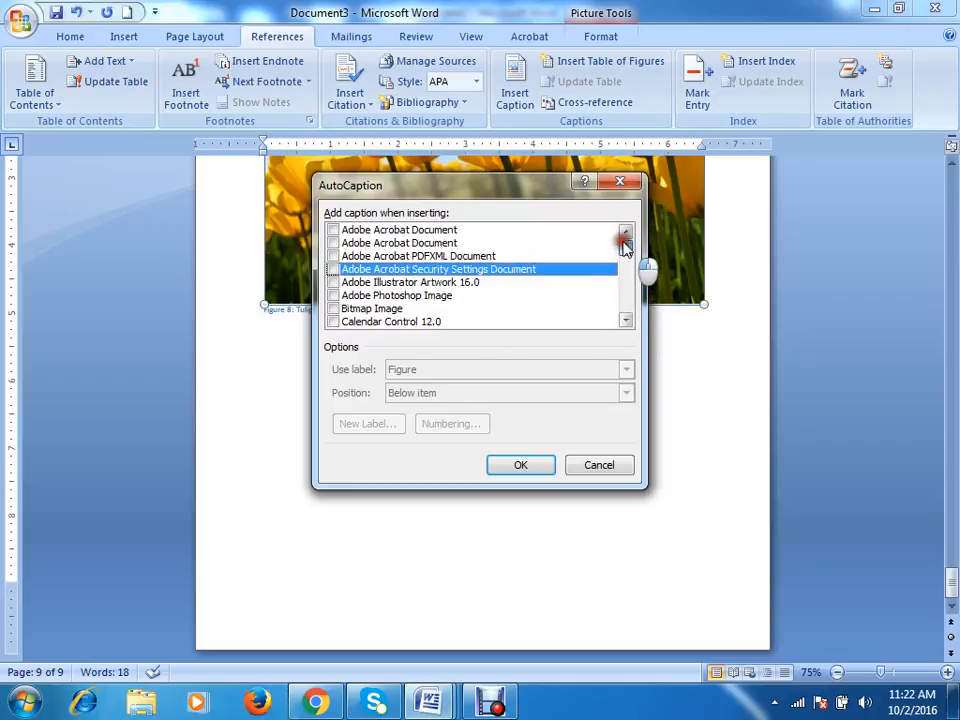
left_click(596, 465)
left_click(314, 311)
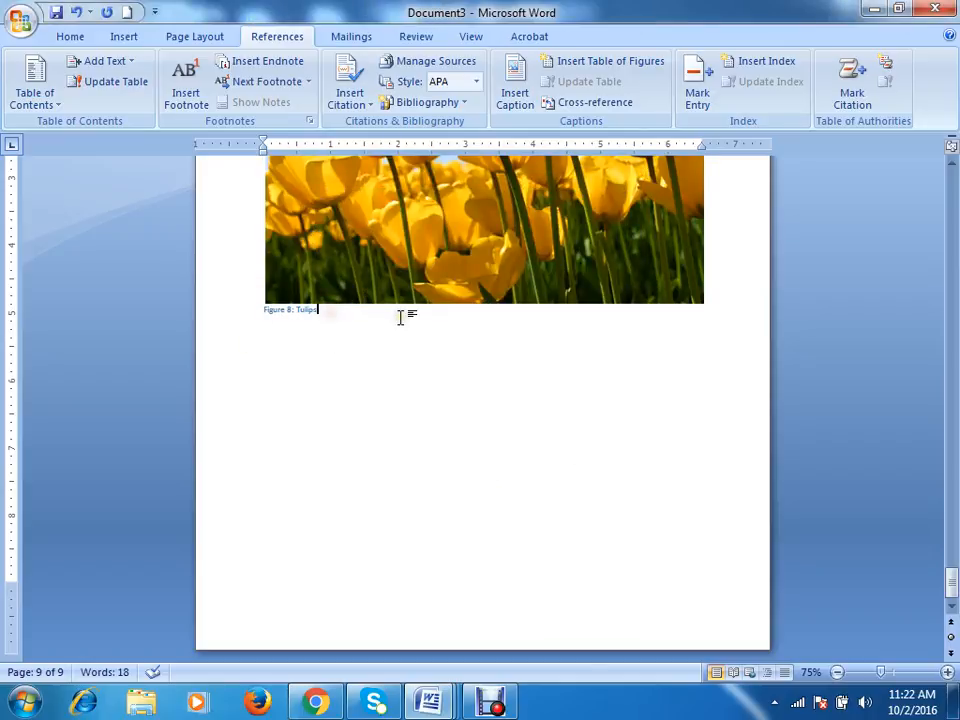
left_click(371, 257)
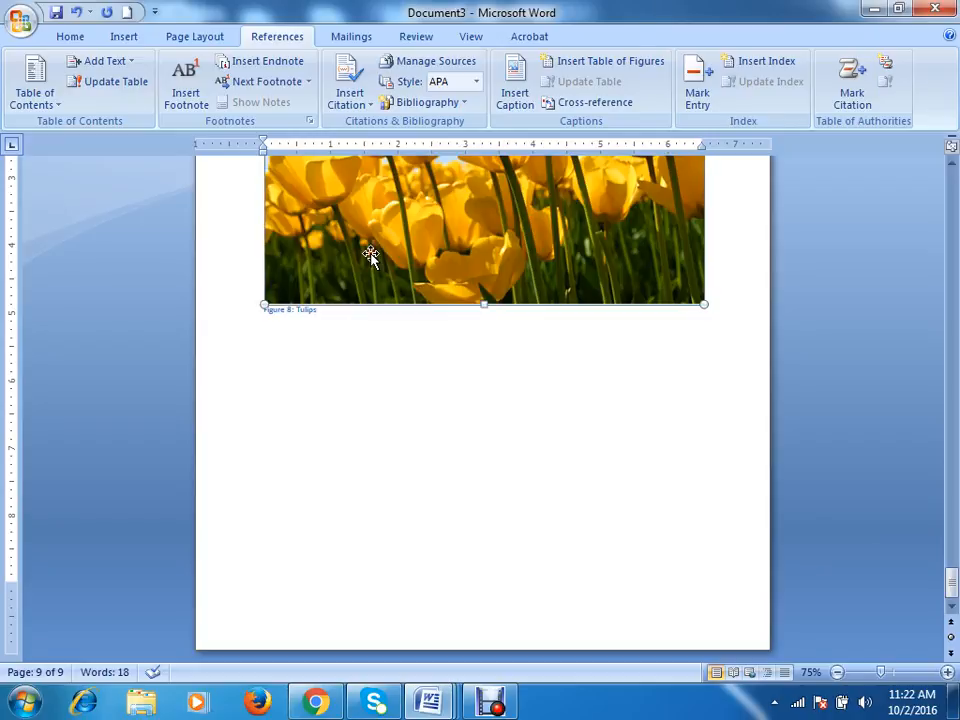
Try to insert a table of figures on the blank first page, using the Figure caption label, right-aligned page numbers and dotted tab leader
scroll(658, 280, "up", 8)
scroll(658, 284, "up", 10)
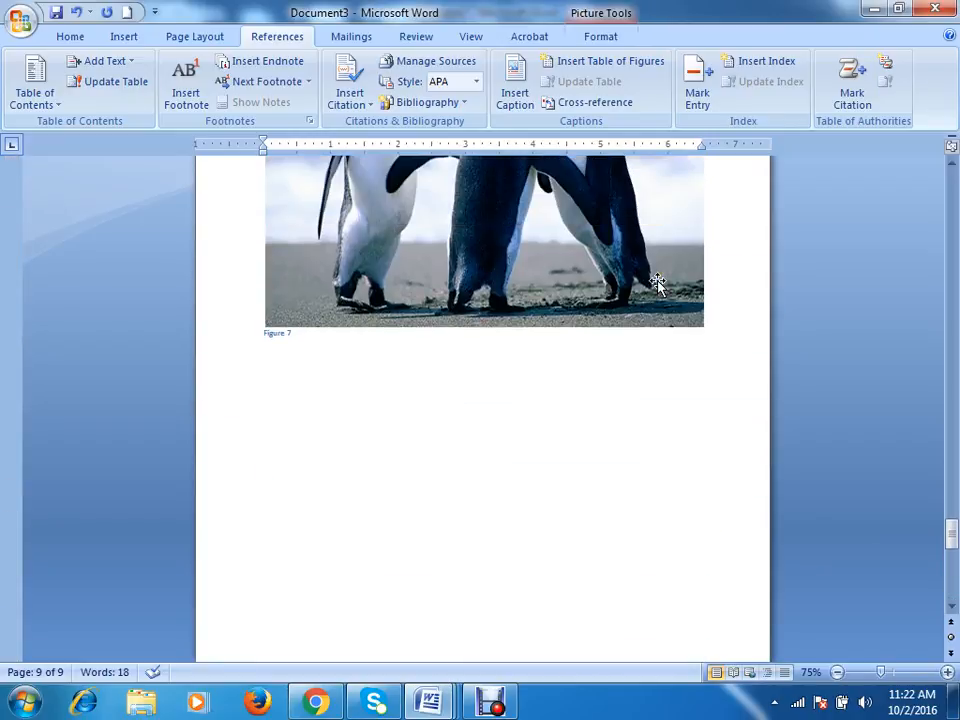
left_click(448, 231)
left_click(596, 467)
scroll(621, 402, "up", 10)
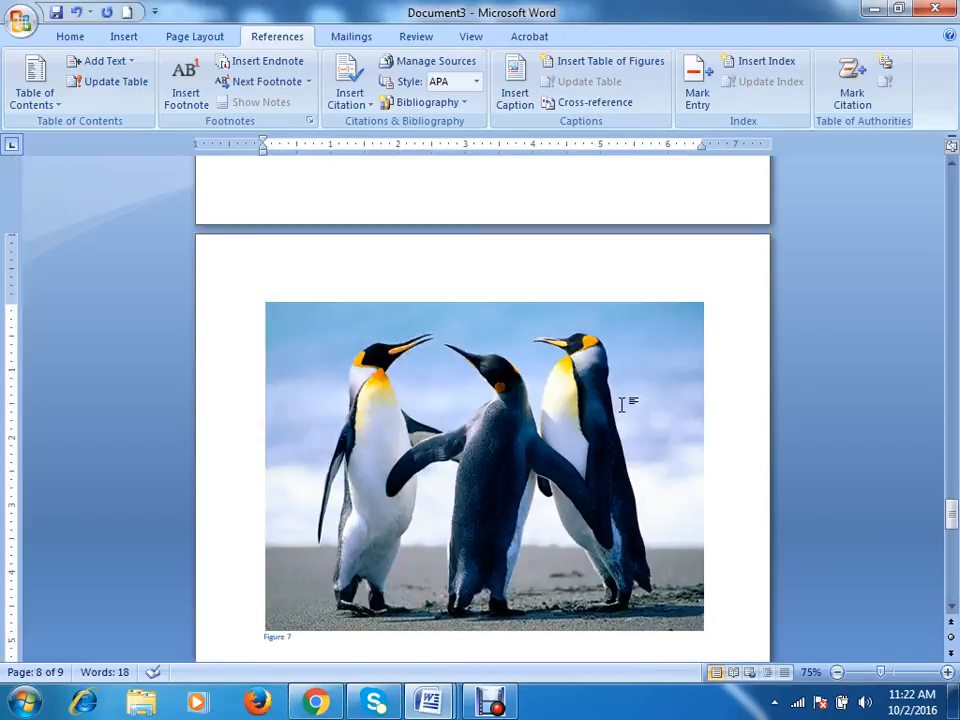
scroll(621, 404, "up", 2)
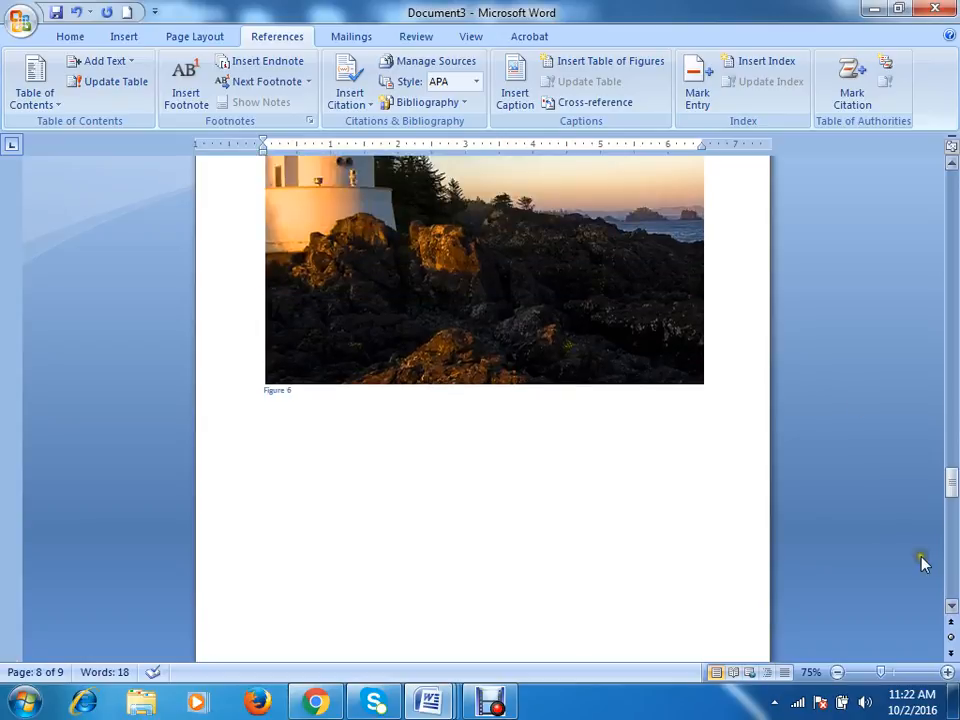
left_click_drag(951, 478, 949, 189)
left_click(330, 289)
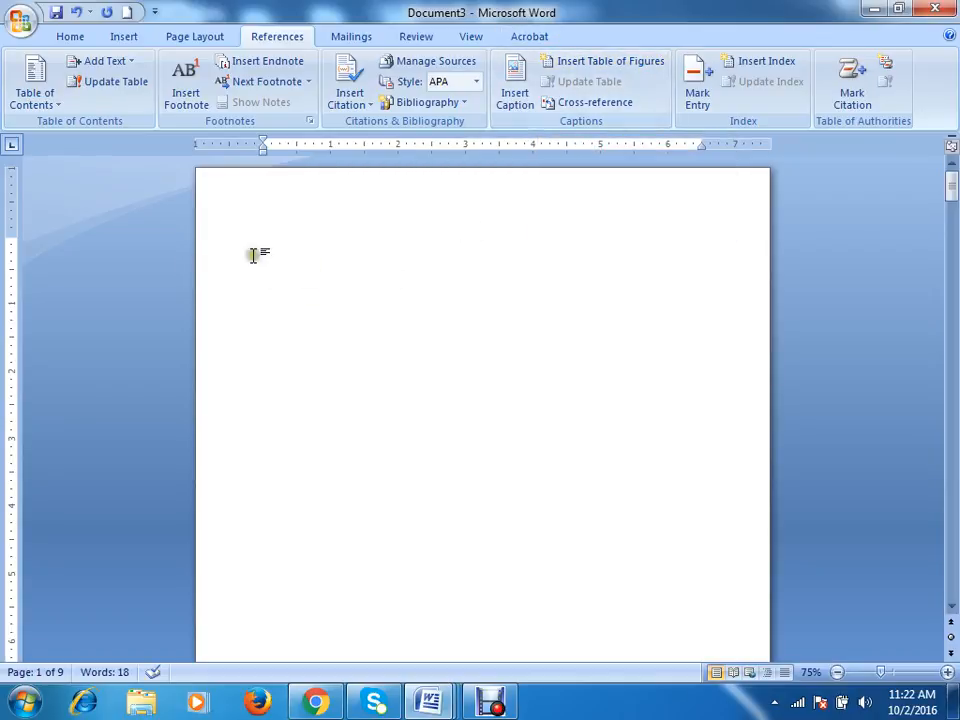
left_click(621, 63)
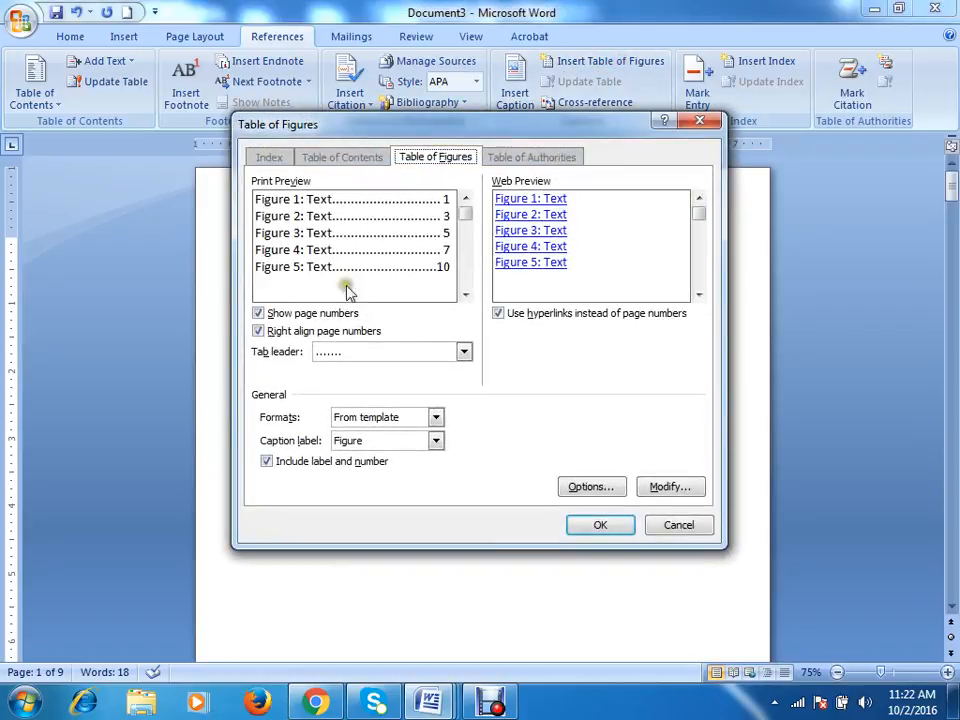
left_click(613, 525)
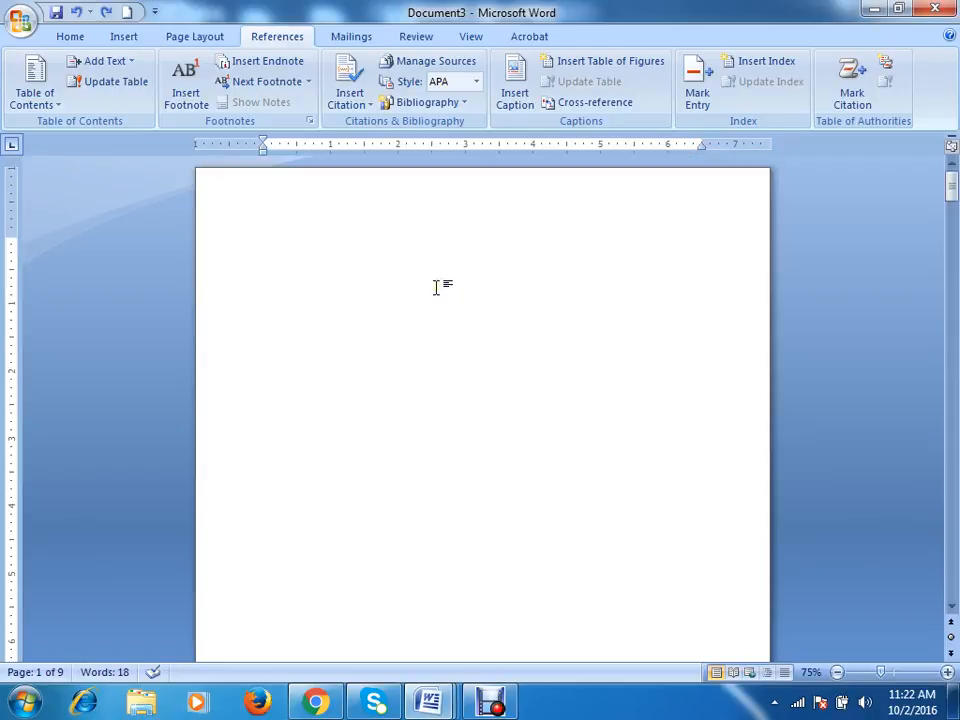
Try inserting the table of figures once more at the very start of the first page, with the same settings
left_click(265, 233)
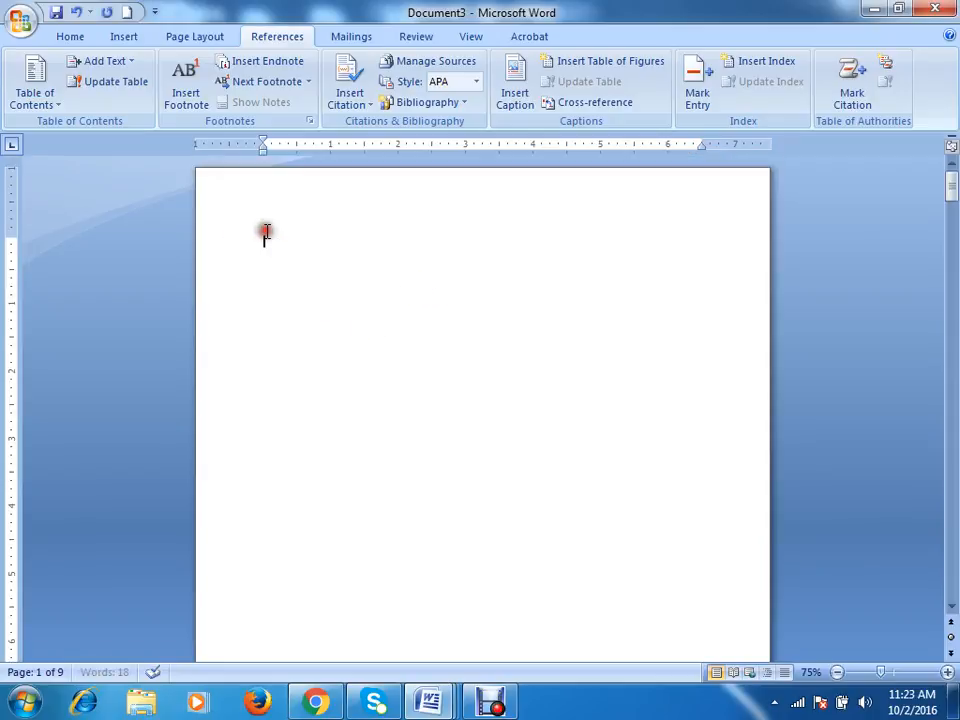
left_click(576, 64)
left_click(606, 524)
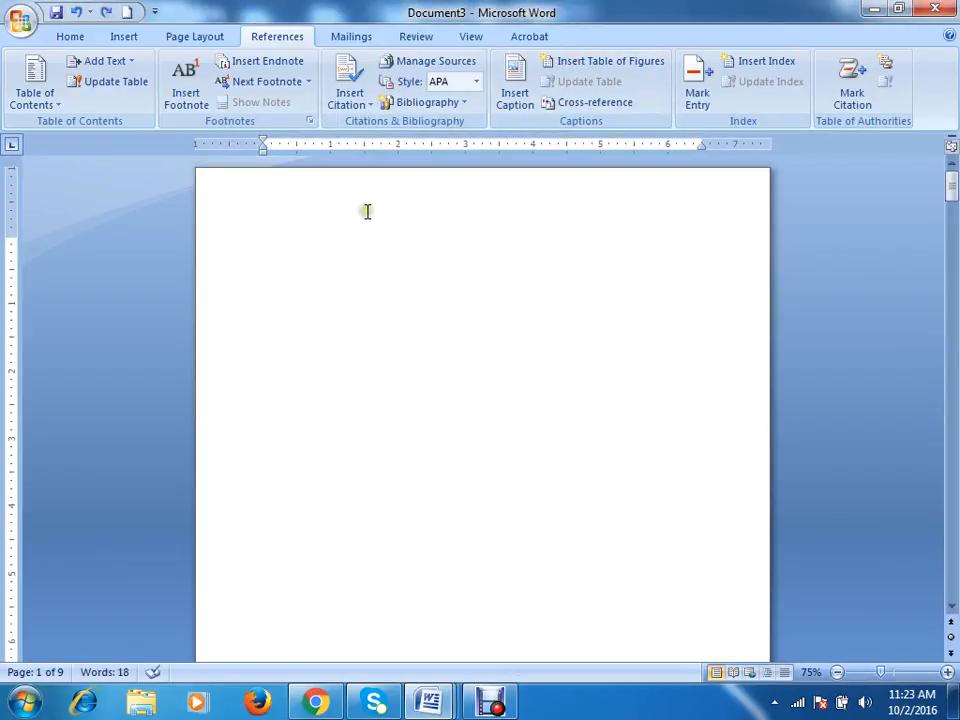
Try adding a page break on the blank first page, above the captioned pictures
scroll(366, 208, "down", 5)
scroll(365, 204, "down", 3)
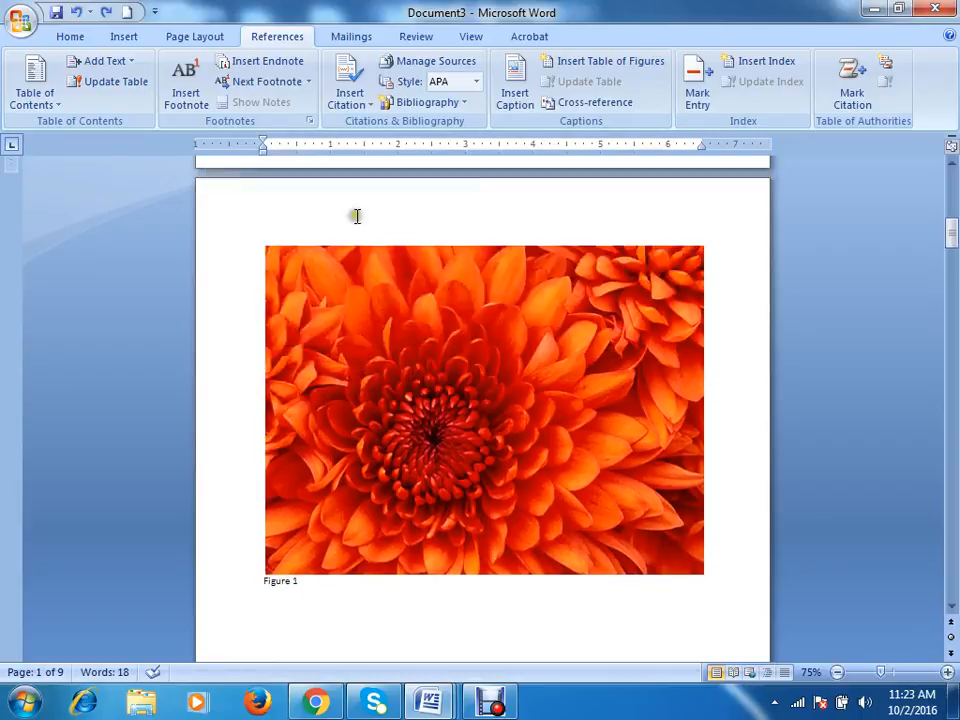
scroll(356, 214, "up", 8)
scroll(355, 218, "up", 5)
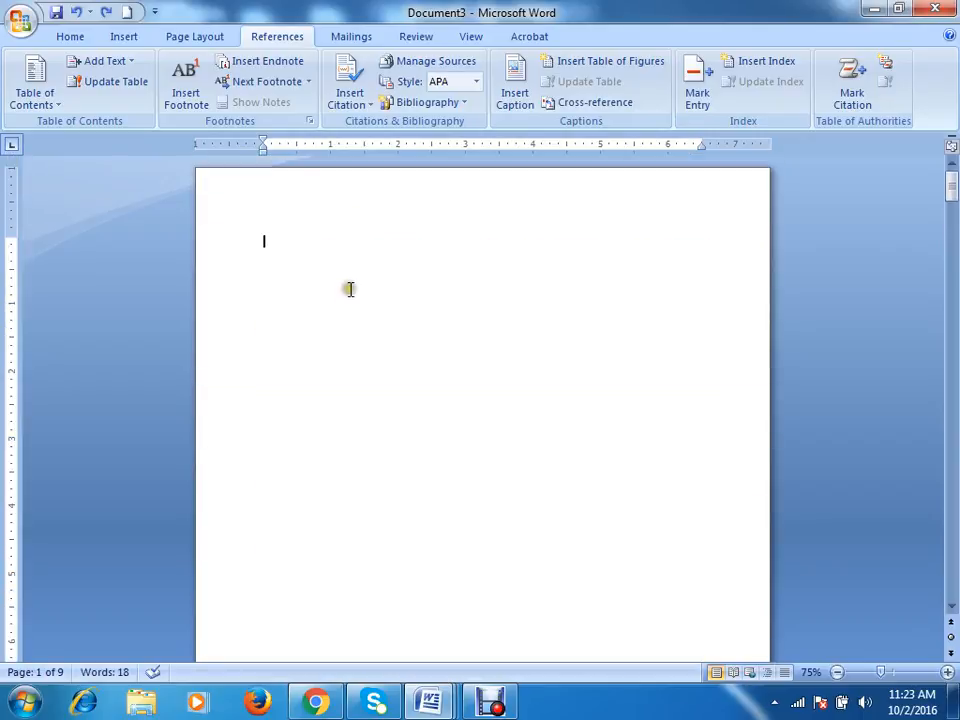
scroll(348, 280, "down", 5)
scroll(338, 254, "up", 4)
left_click(269, 204)
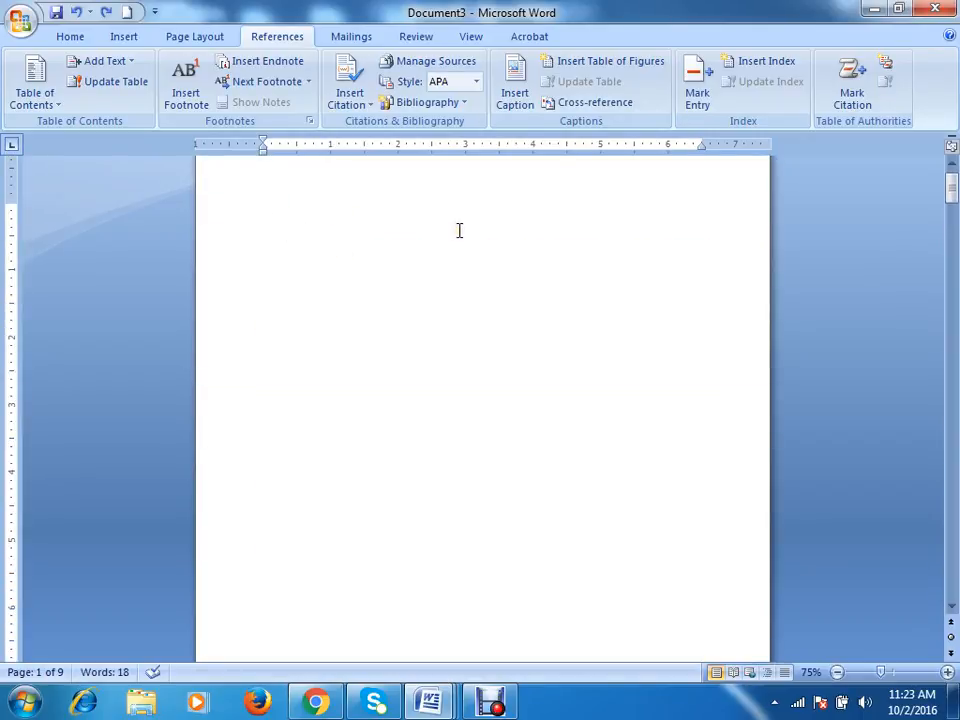
key("ctrl+Return")
scroll(511, 301, "down", 5)
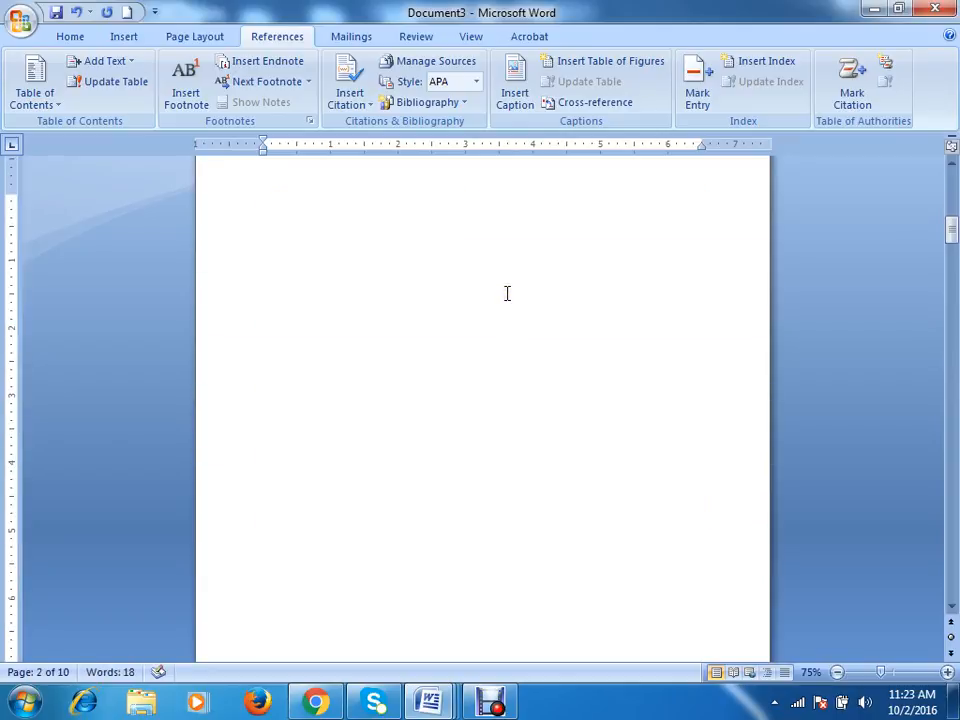
key("ctrl+z")
scroll(390, 300, "up", 5)
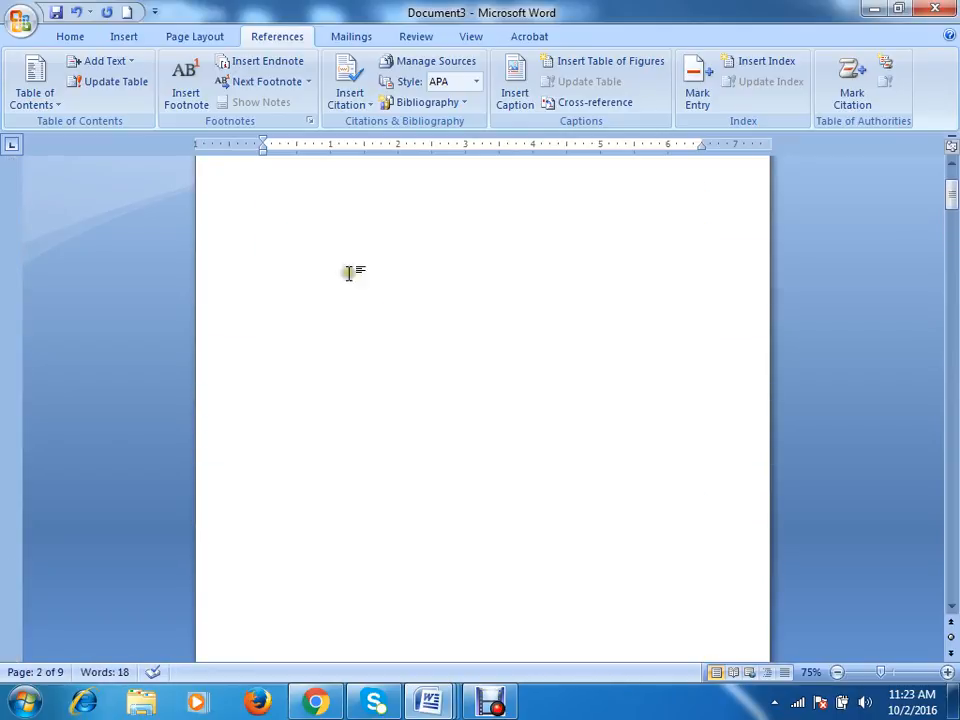
Insert a table of figures on the first page with the Figure caption label, right-aligned page numbers and dotted tab leader
left_click(336, 221)
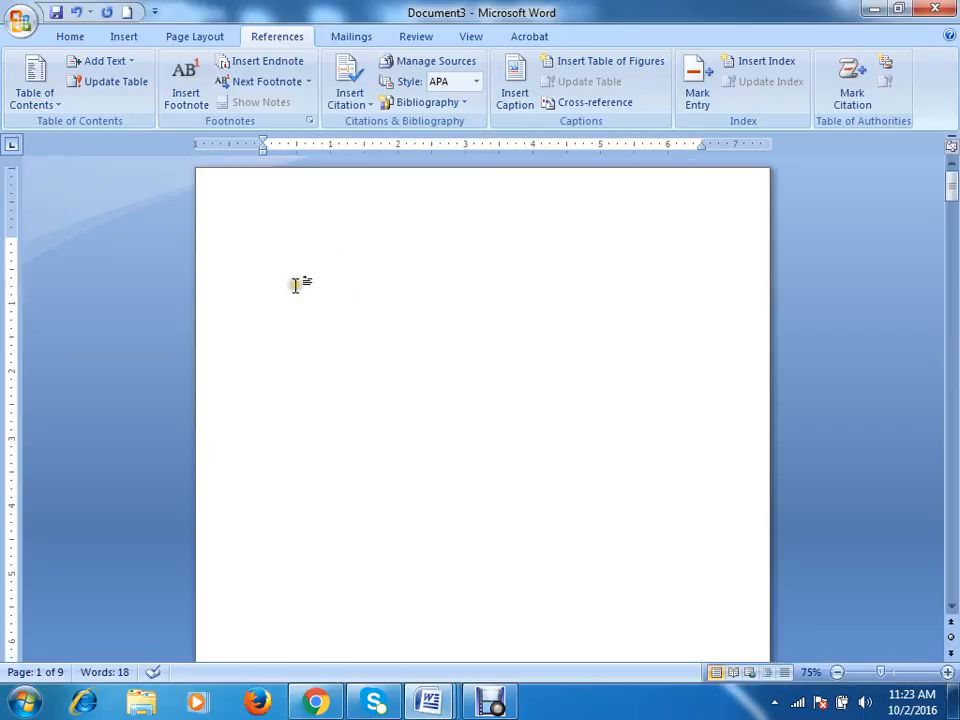
left_click(580, 68)
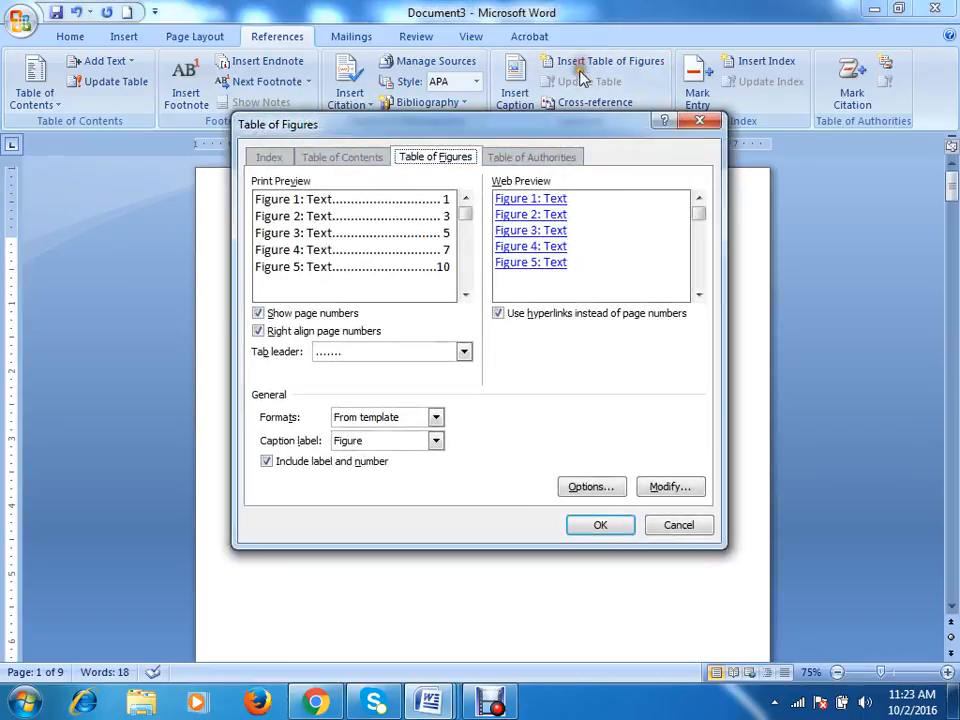
left_click(600, 525)
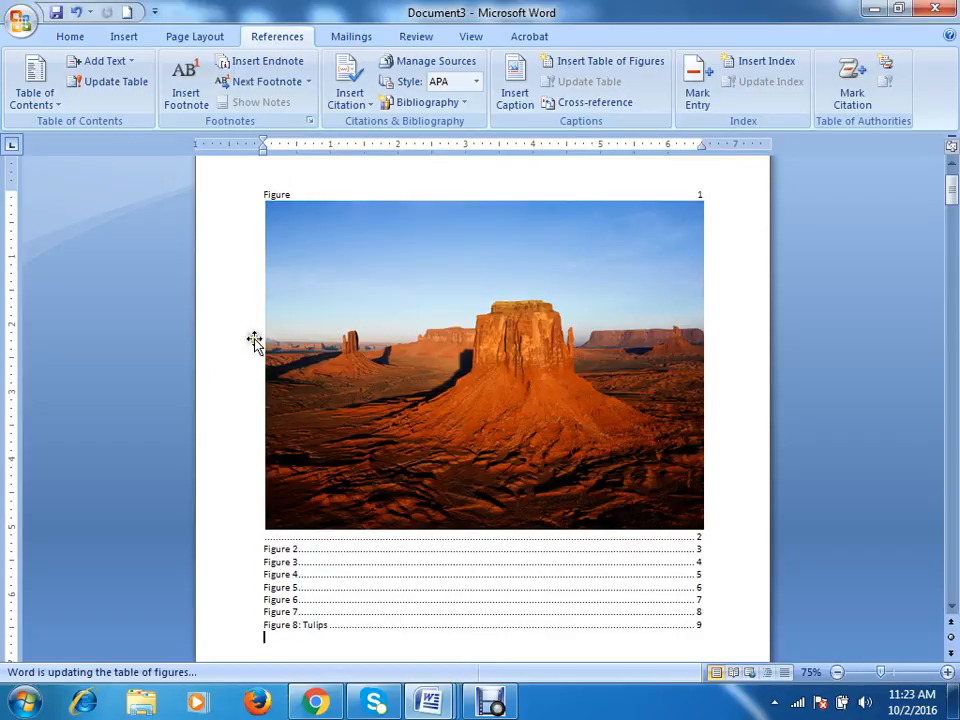
Delete the desert picture that sits inside the Figure 1 entry of the table of figures
scroll(467, 251, "down", 10)
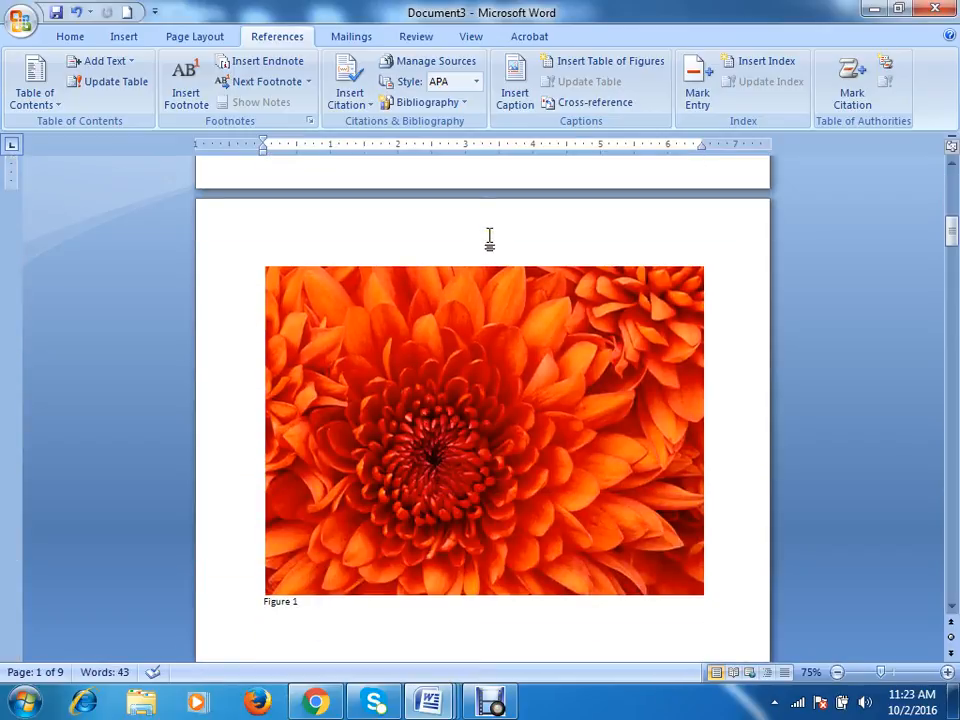
scroll(489, 238, "up", 10)
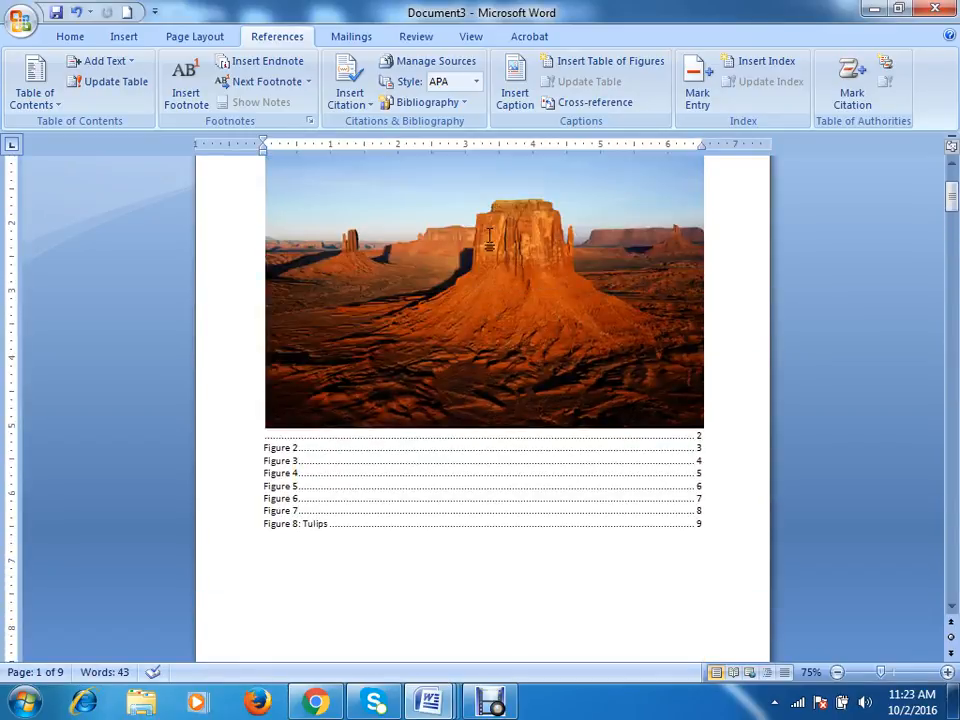
left_click(570, 226)
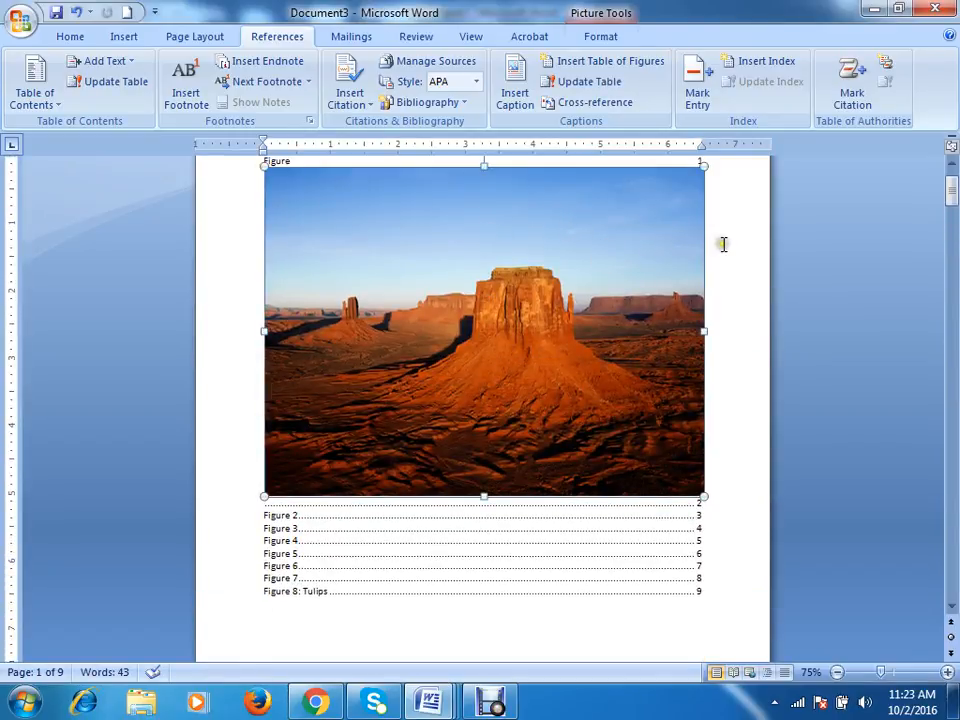
key("Delete")
scroll(799, 328, "up", 2)
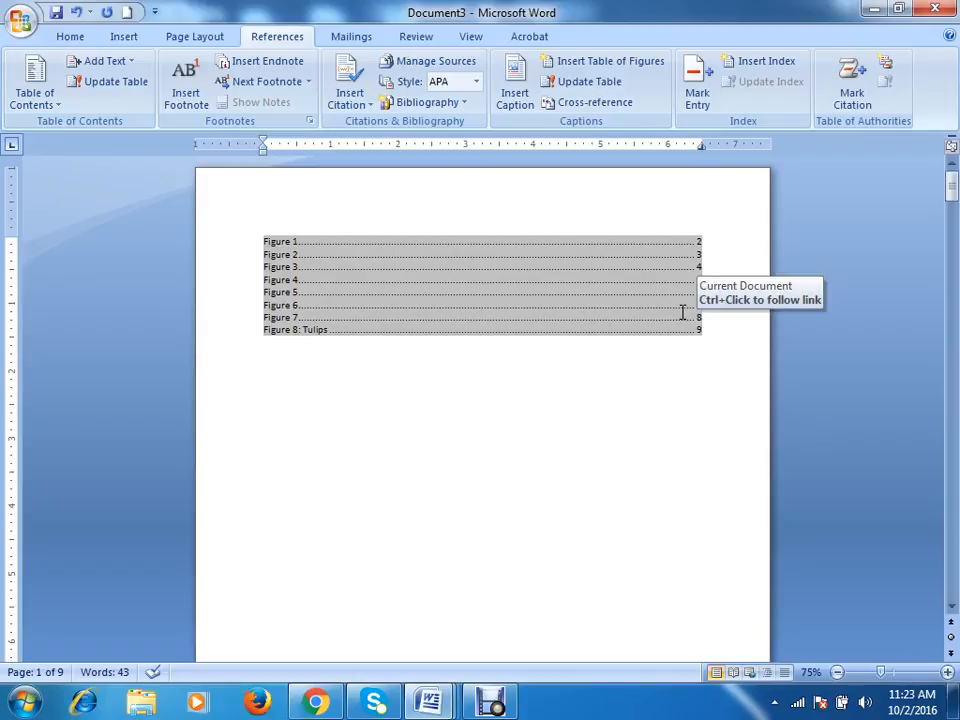
Overwrite the page numbers in the table of figures with 10 for Figure 8: Tulips and 9 for Figure 7
scroll(660, 295, "down", 10)
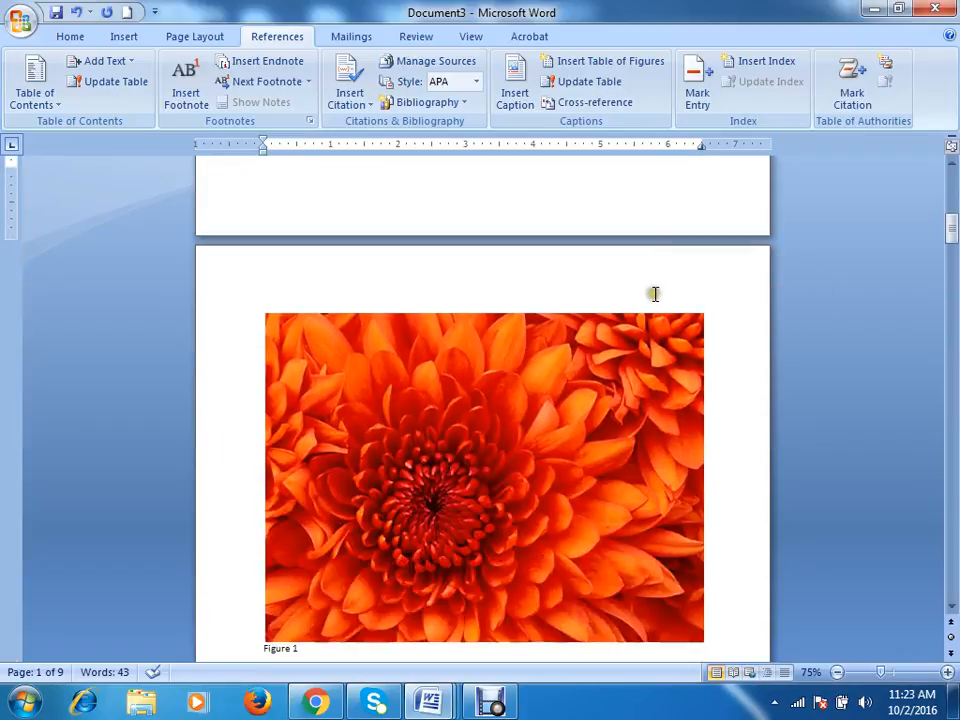
scroll(655, 295, "down", 5)
scroll(420, 380, "down", 10)
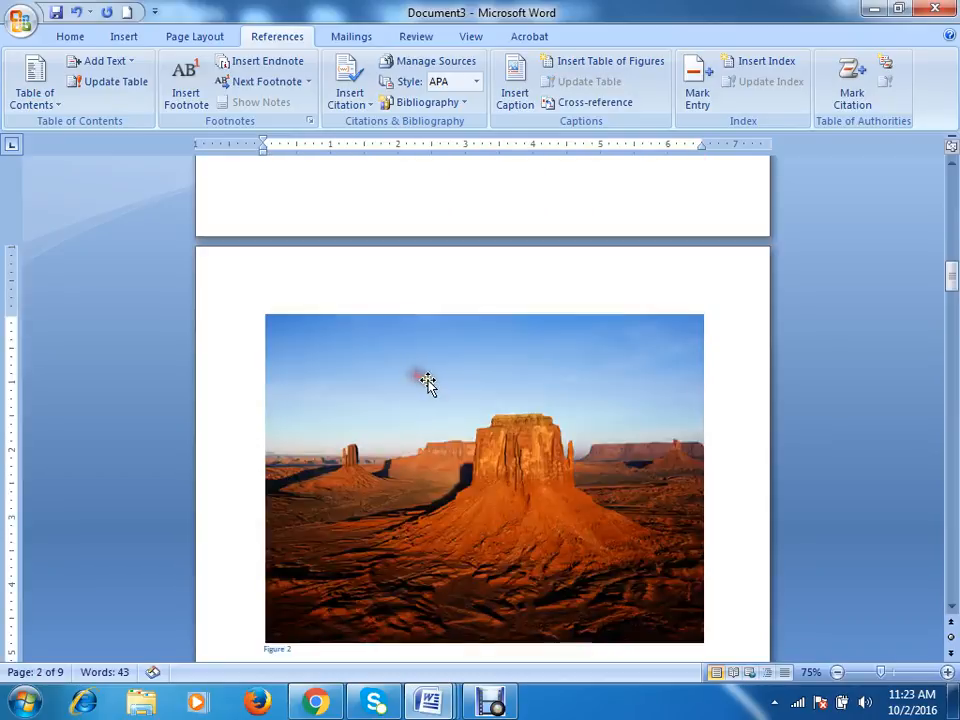
scroll(428, 385, "up", 20)
scroll(428, 385, "up", 5)
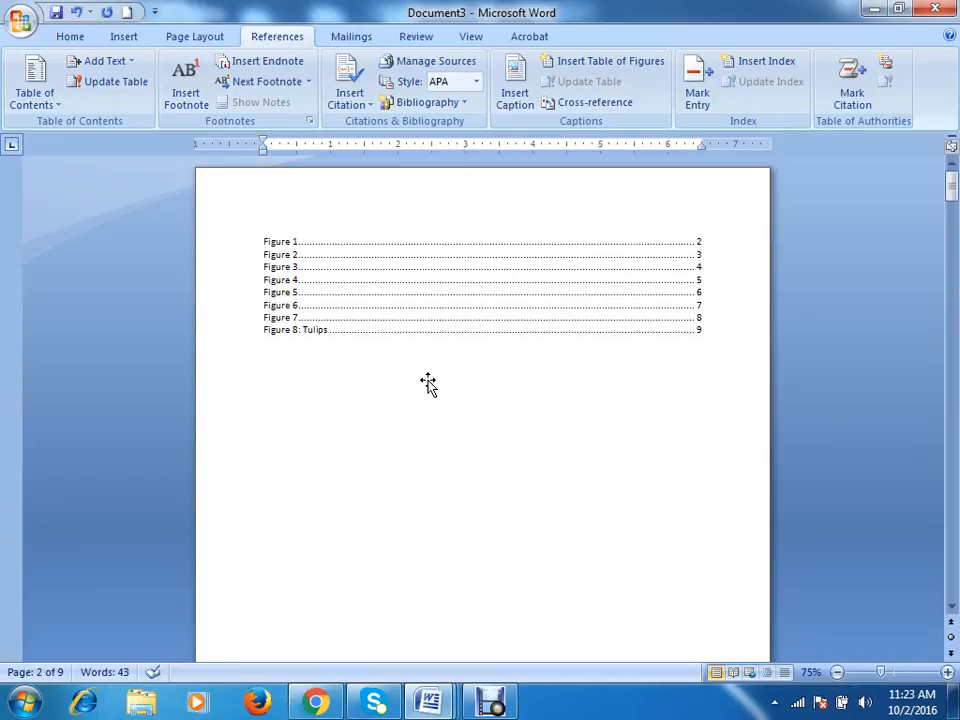
left_click(317, 314)
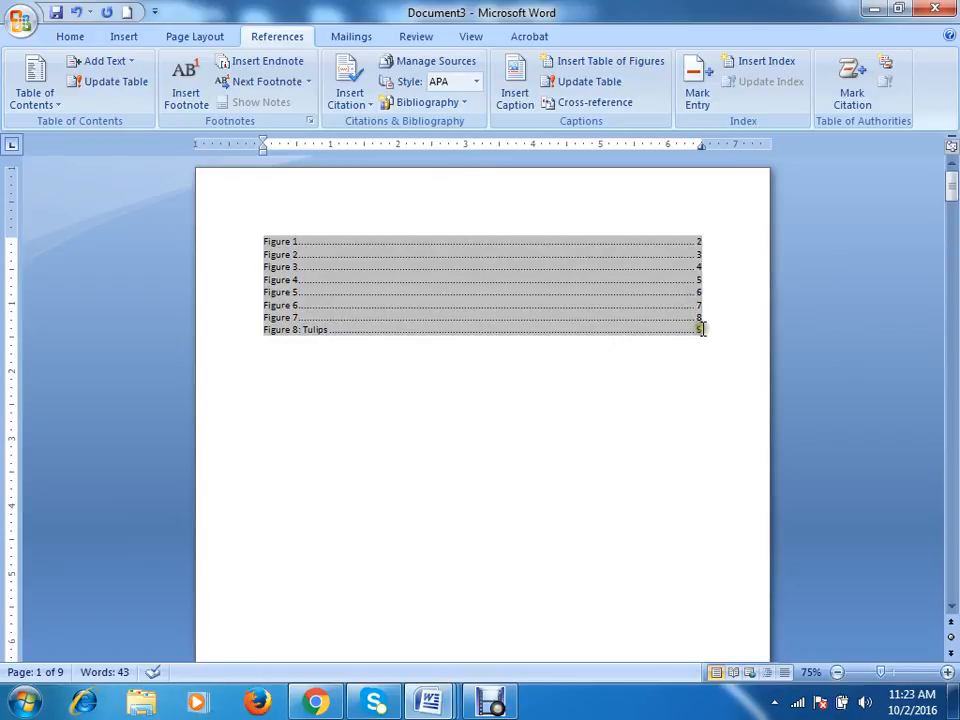
left_click(699, 332)
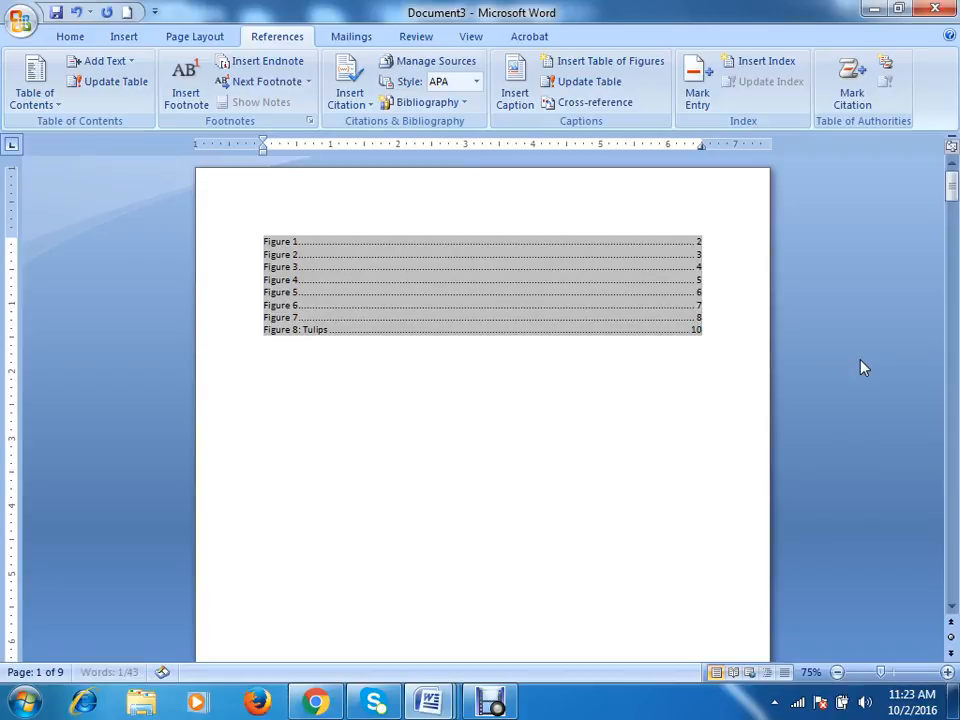
left_click(710, 369)
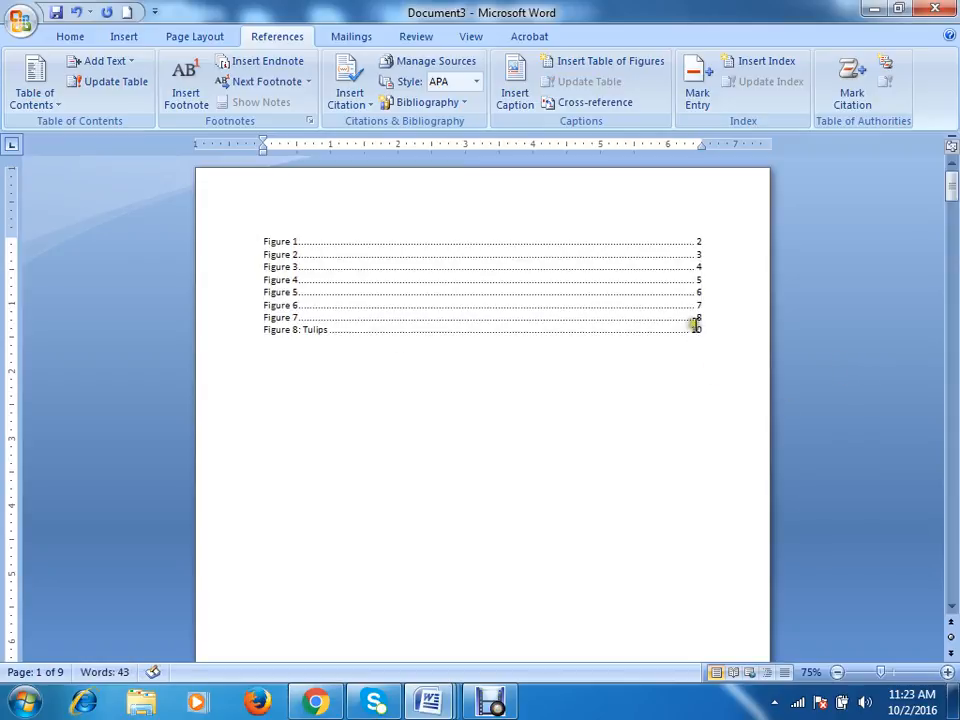
double_click(697, 317)
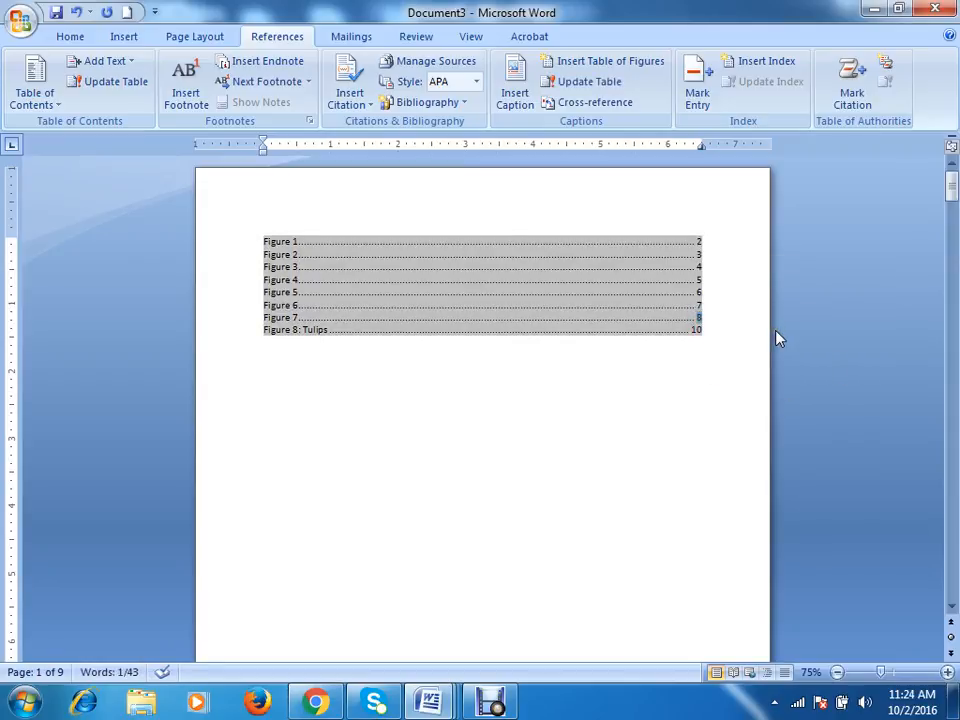
type("9")
Run an update of the table of figures with the option to update page numbers only
double_click(699, 304)
left_click(605, 84)
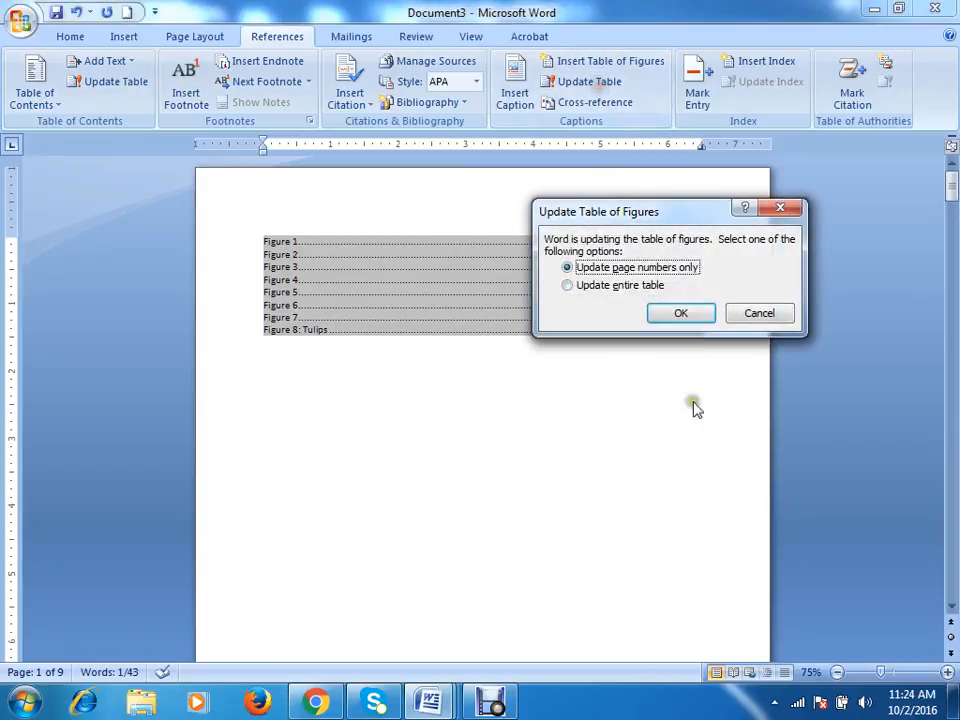
left_click(679, 315)
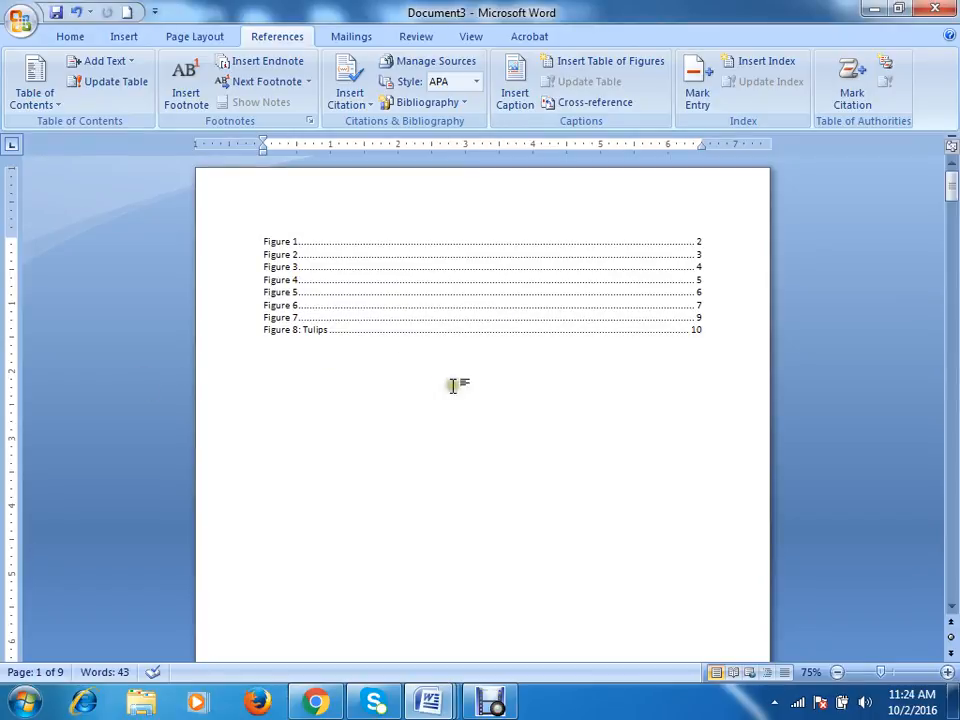
Go through the figure labels and the page numbers listed in the table of figures
left_click(298, 253)
left_click(305, 265)
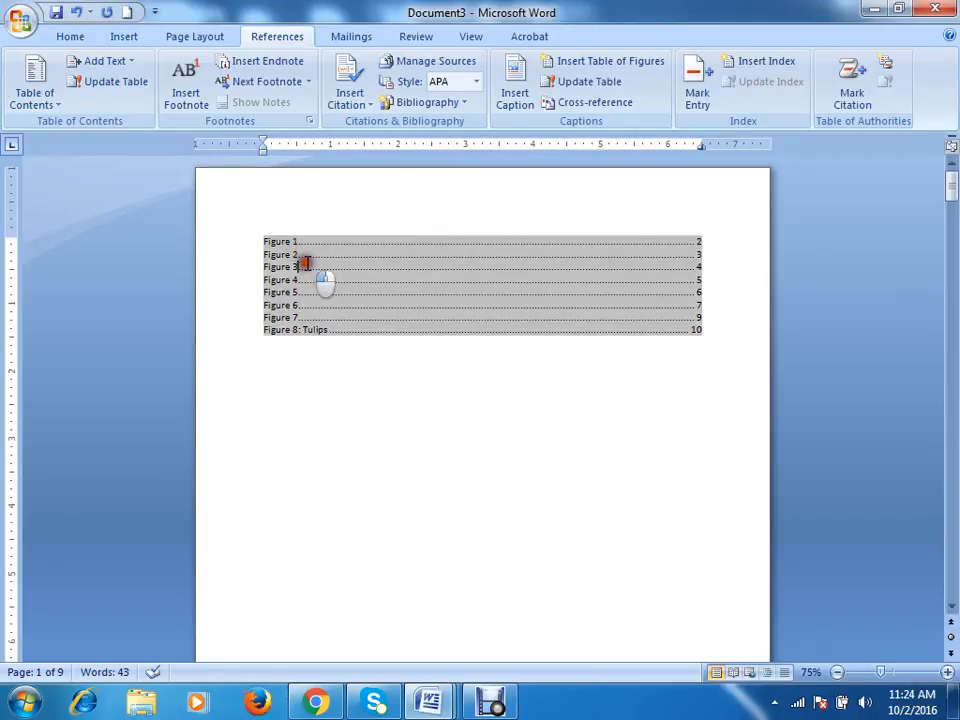
left_click(306, 279)
left_click(309, 292)
left_click(312, 306)
left_click(317, 317)
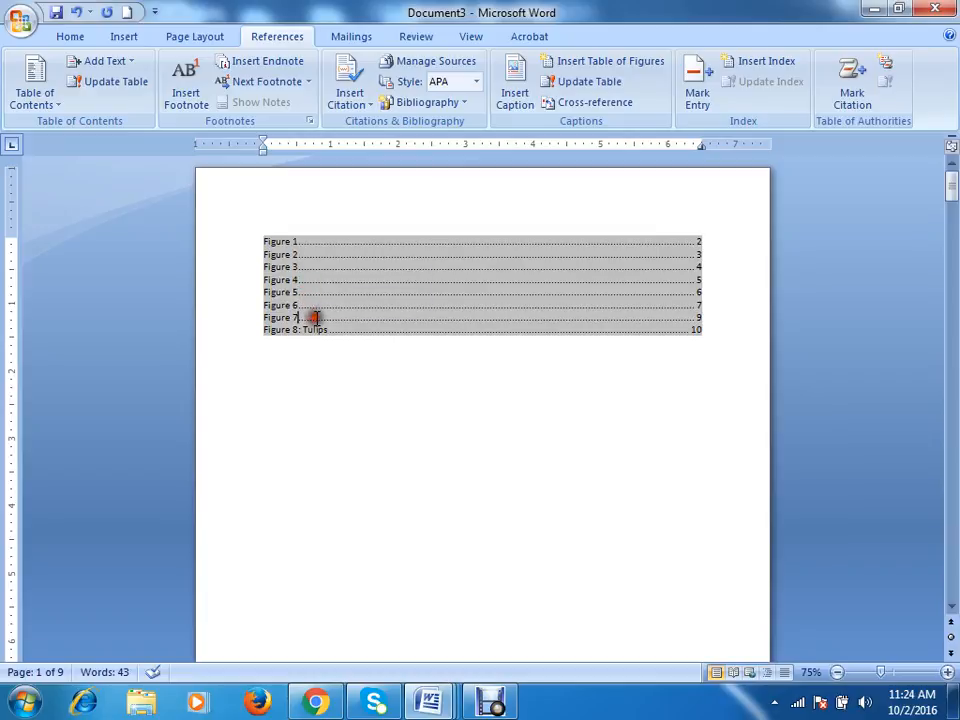
left_click(330, 329)
left_click(698, 243)
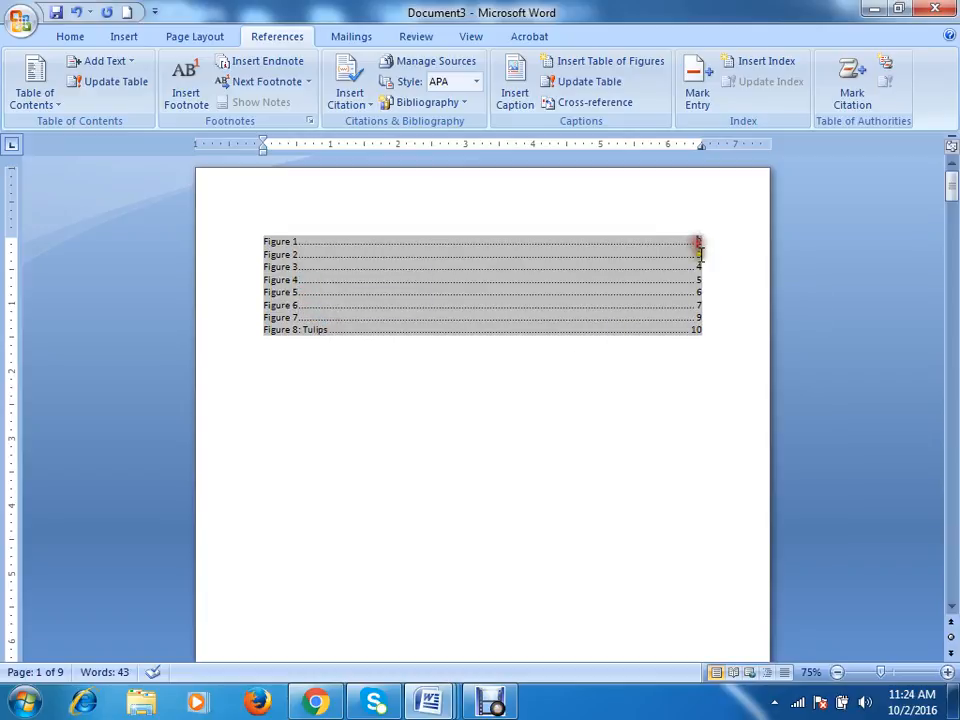
left_click_drag(699, 267, 700, 274)
left_click(700, 293)
left_click(697, 318)
left_click(698, 320)
left_click(690, 354)
left_click(628, 396)
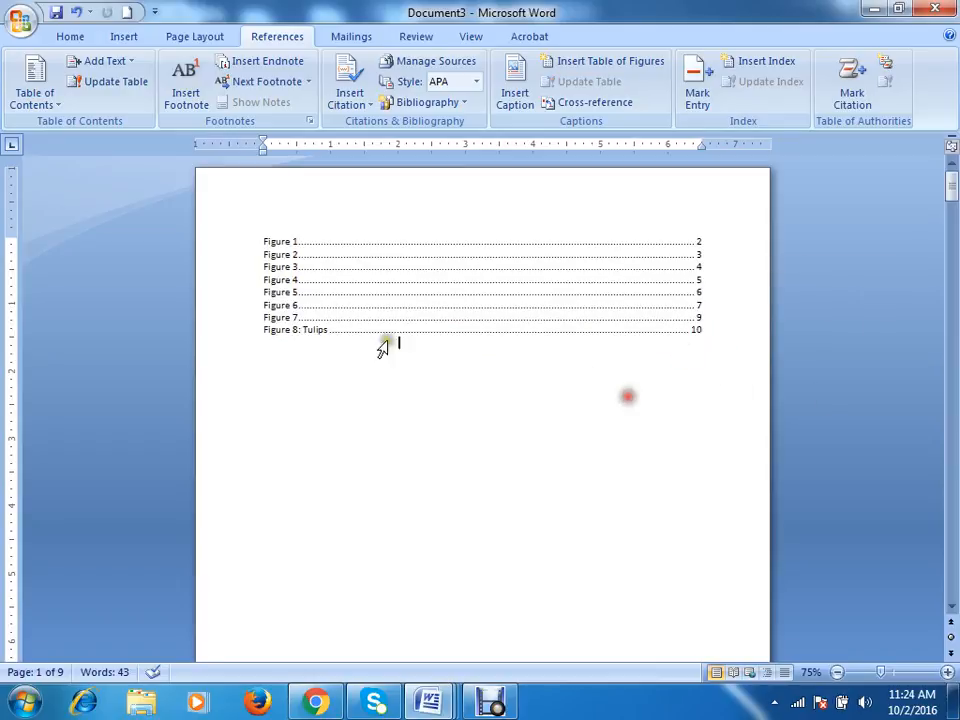
Compare the table of figures with the captioned picture on the following page, then return to the table
scroll(687, 230, "down", 3)
scroll(687, 236, "up", 3)
scroll(684, 235, "down", 5)
scroll(677, 220, "up", 5)
scroll(687, 270, "down", 3)
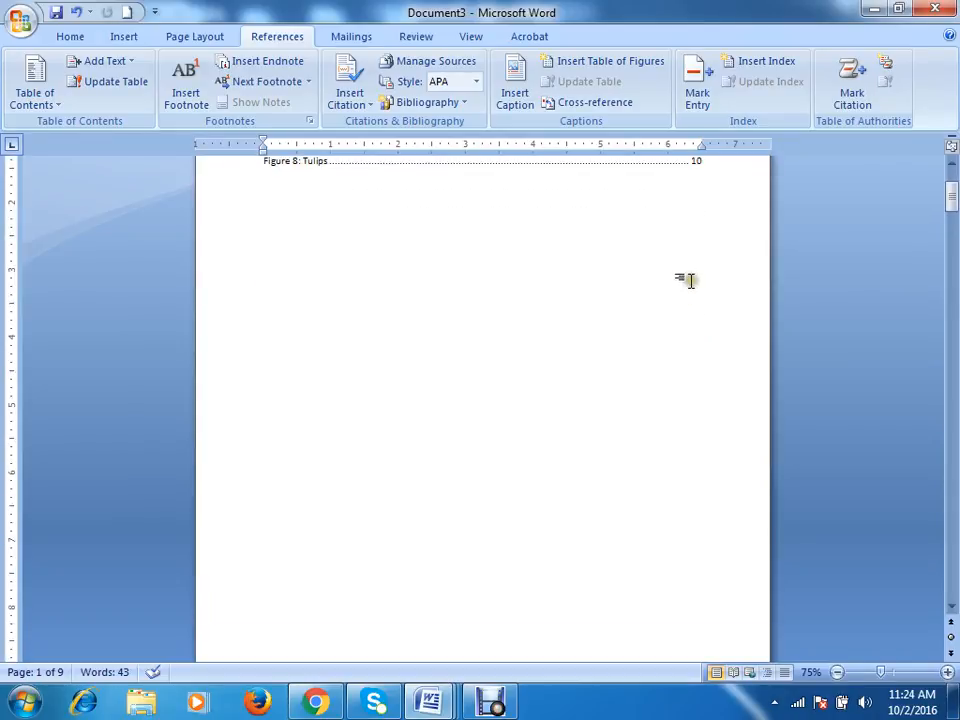
scroll(700, 260, "down", 10)
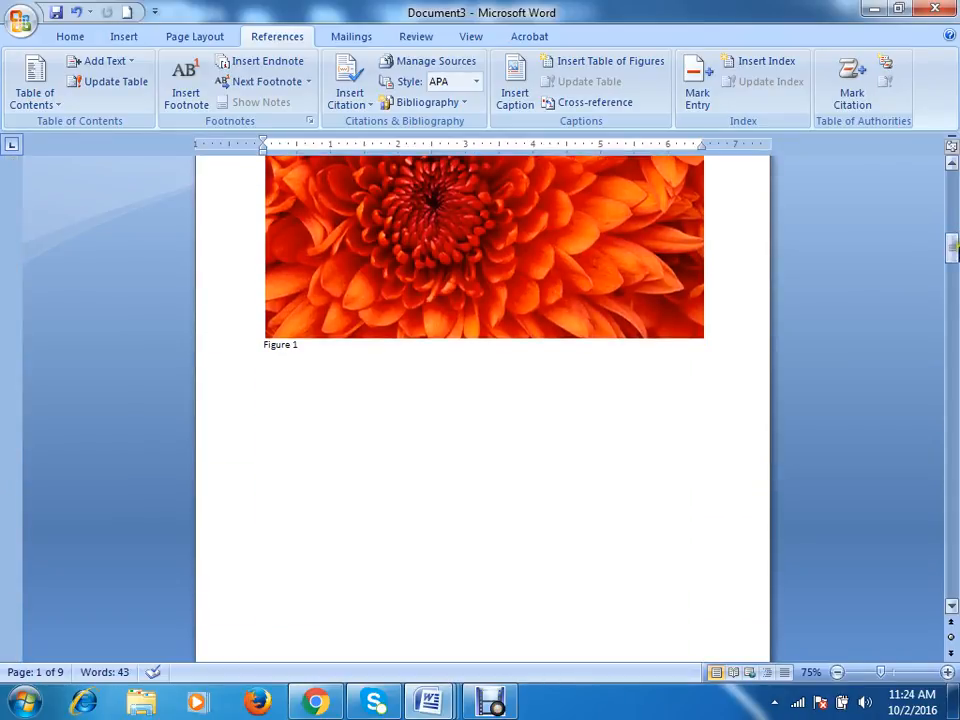
left_click_drag(955, 248, 953, 185)
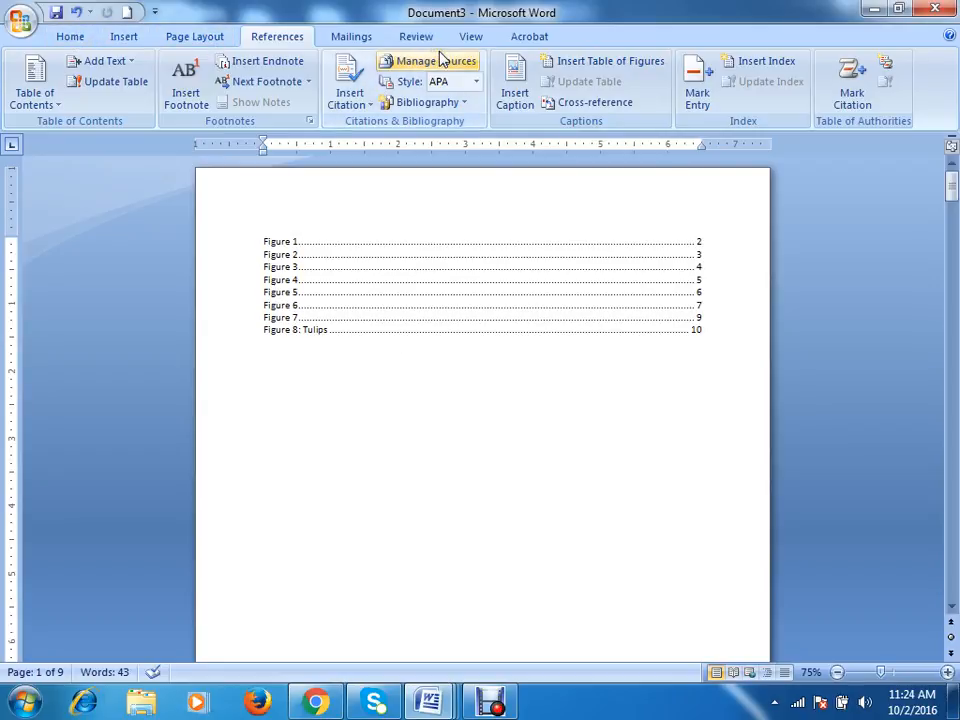
Switch to the open Word2010_Breaks_Practice document
key("alt+Tab")
mouse_move(386, 347)
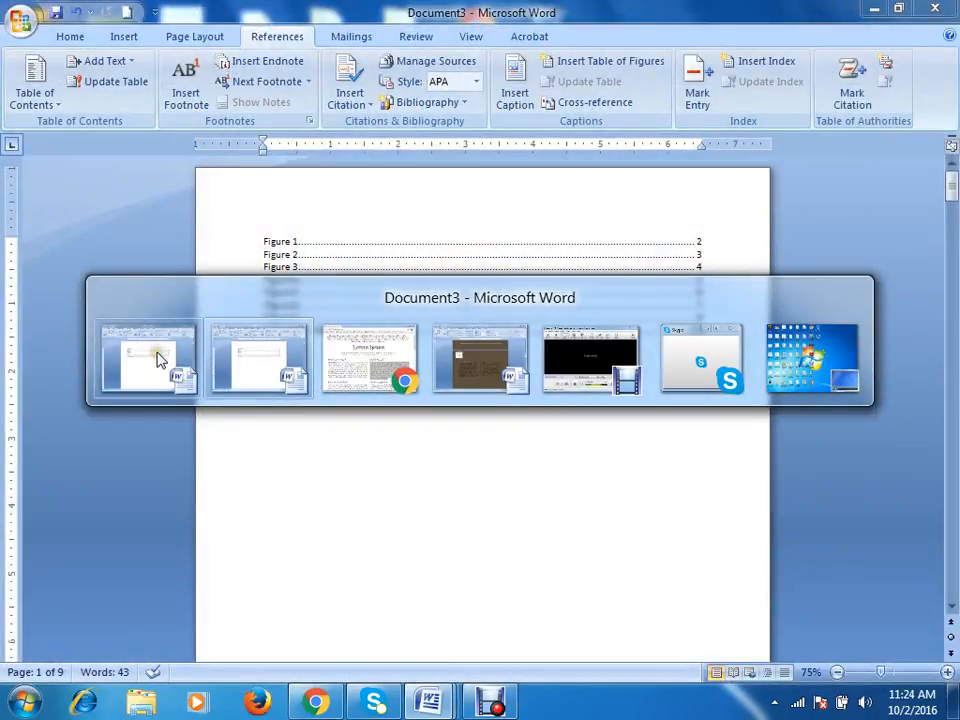
left_click(158, 358)
key("alt+Tab")
key("Tab")
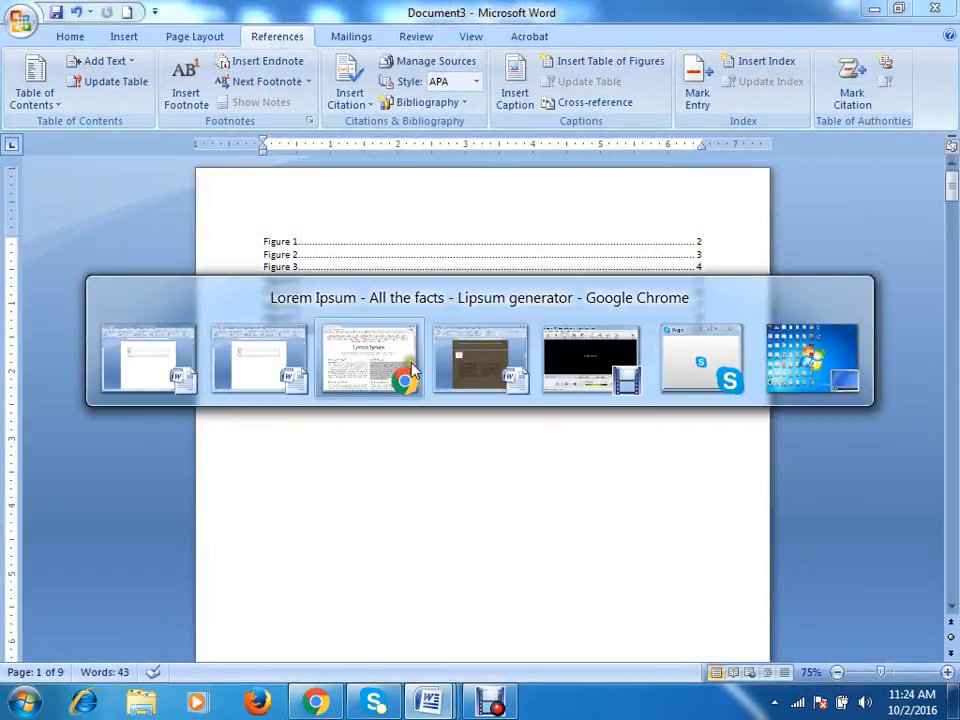
key("alt+Tab")
key("Tab")
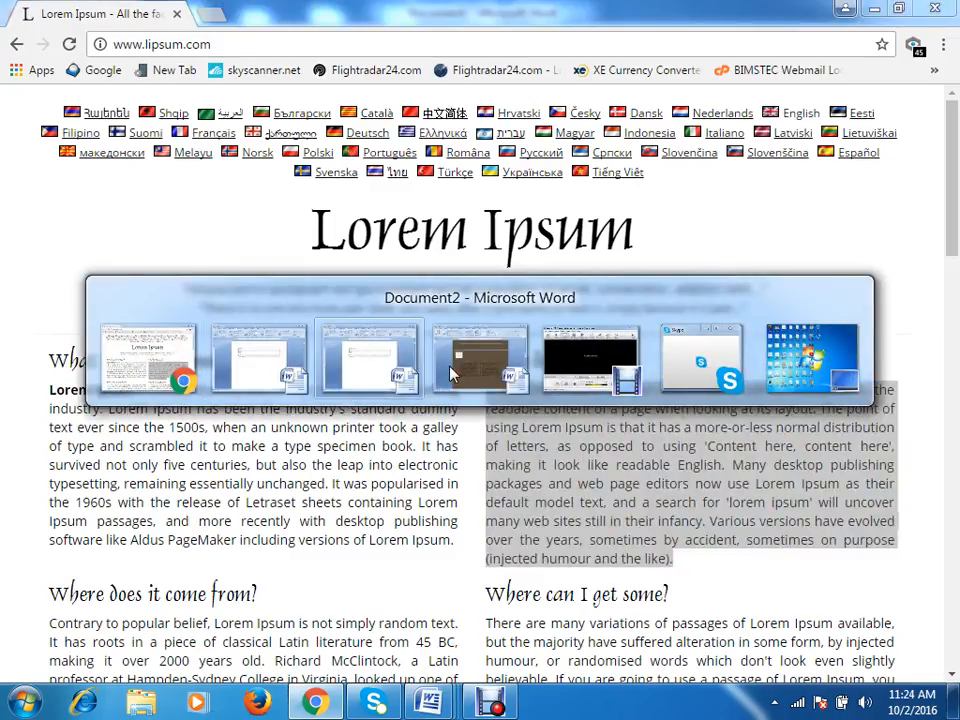
key("alt+Tab")
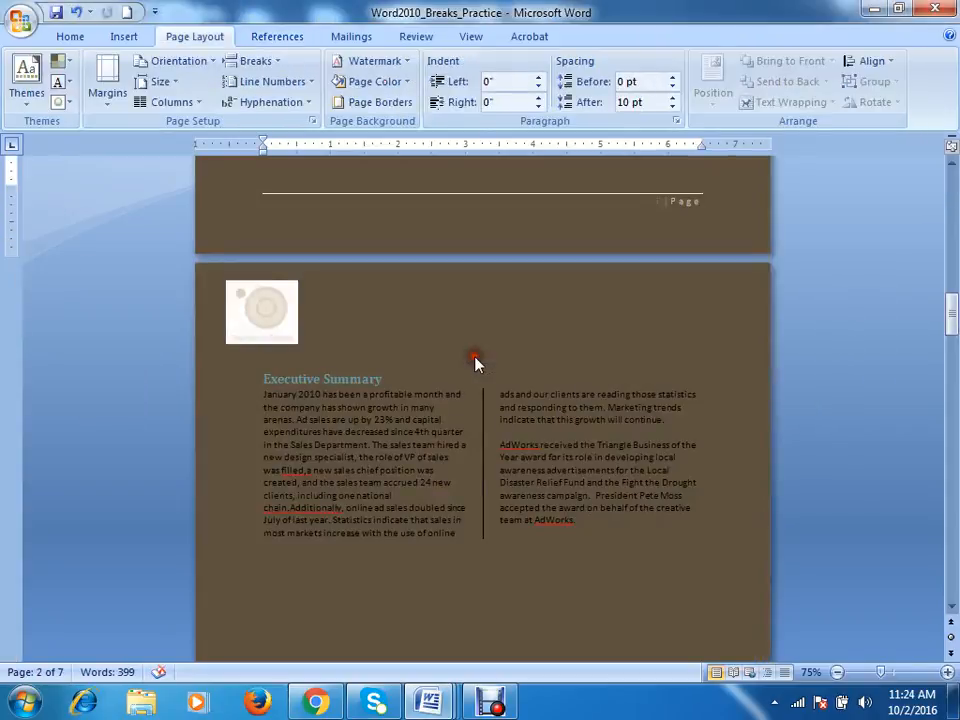
Remove the page background by setting the page color to No Color
scroll(569, 360, "up", 5)
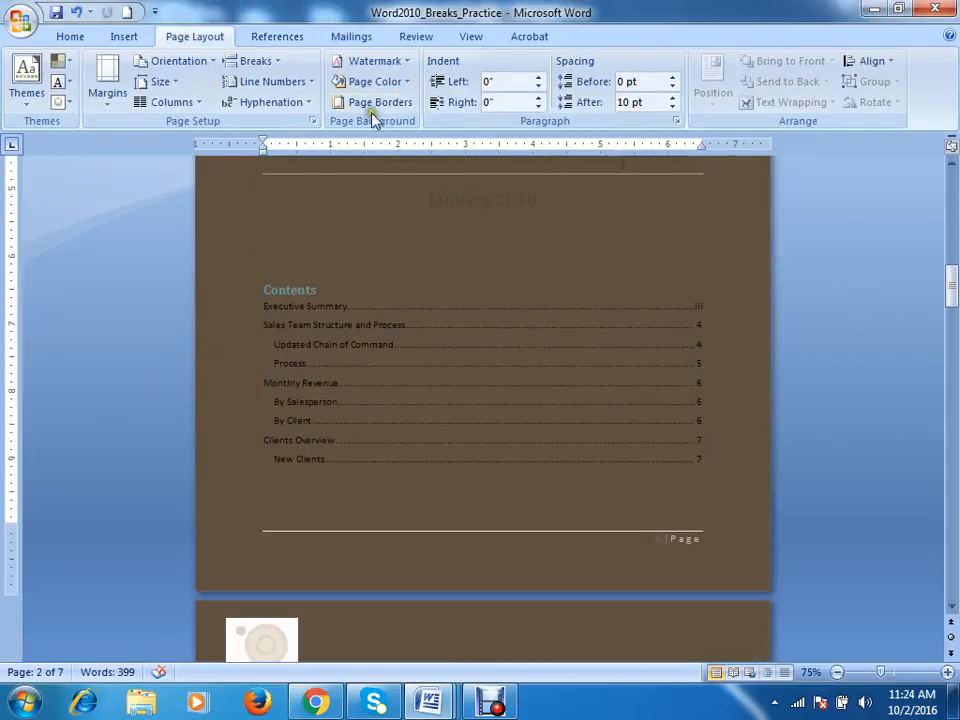
left_click(368, 81)
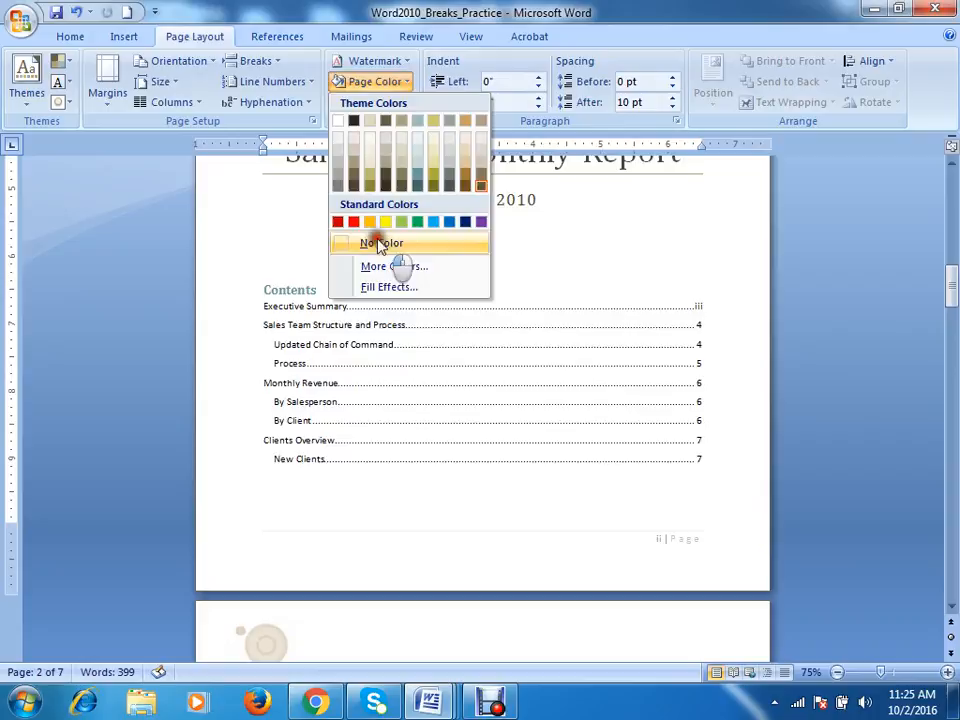
left_click(370, 242)
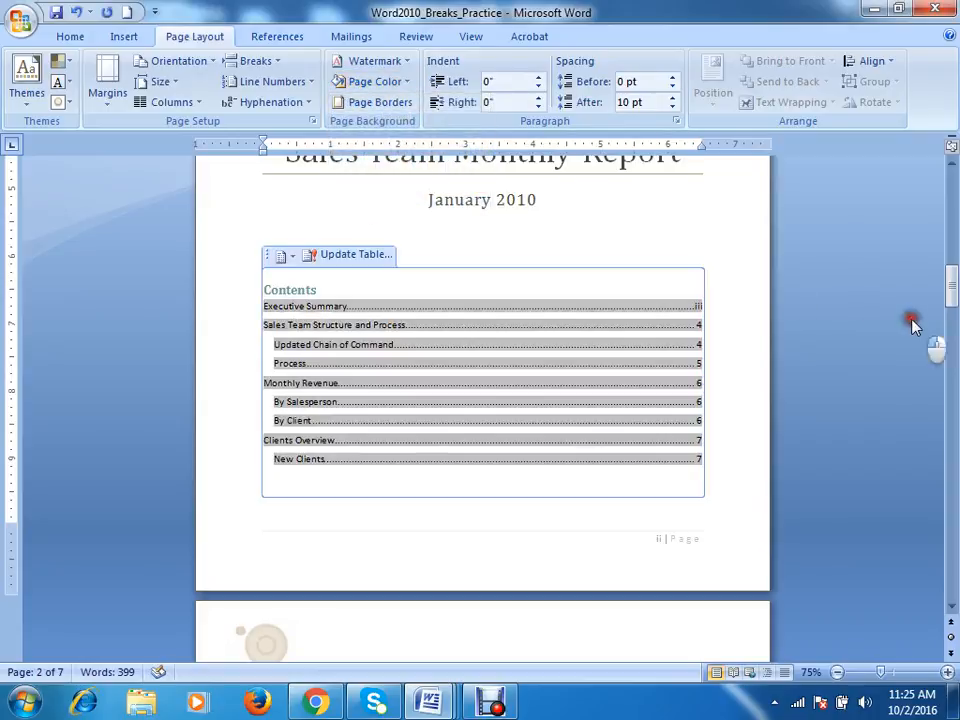
Insert a footnote at the end of the Clients Overview paragraph, after "real estate business"
scroll(726, 308, "up", 3)
left_click(753, 361)
scroll(666, 230, "down", 15)
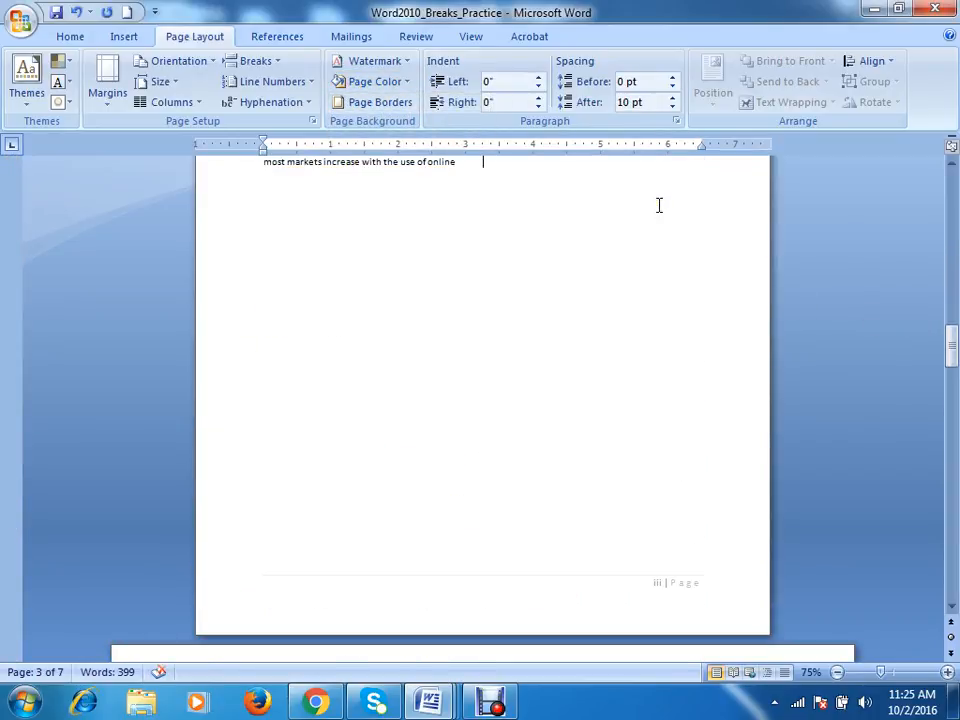
scroll(538, 287, "down", 20)
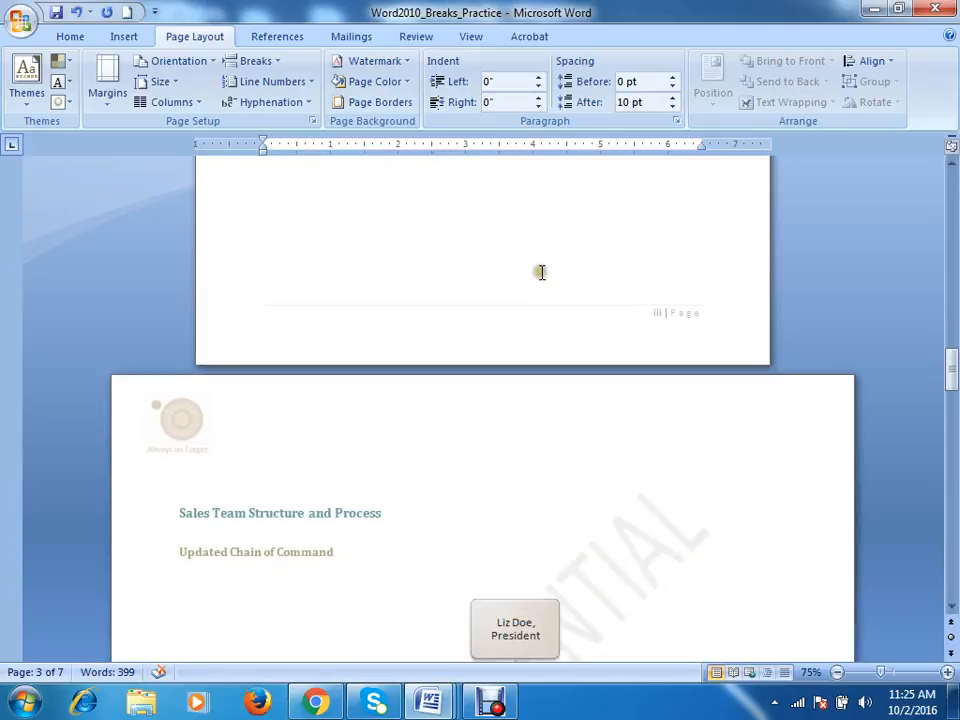
scroll(555, 262, "down", 15)
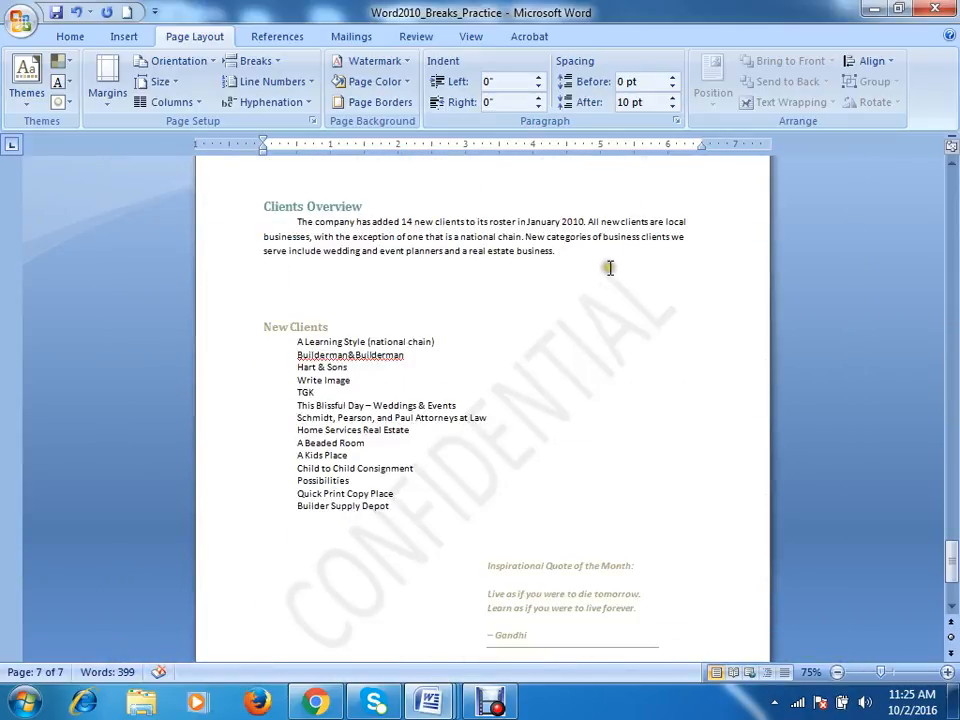
left_click(553, 251)
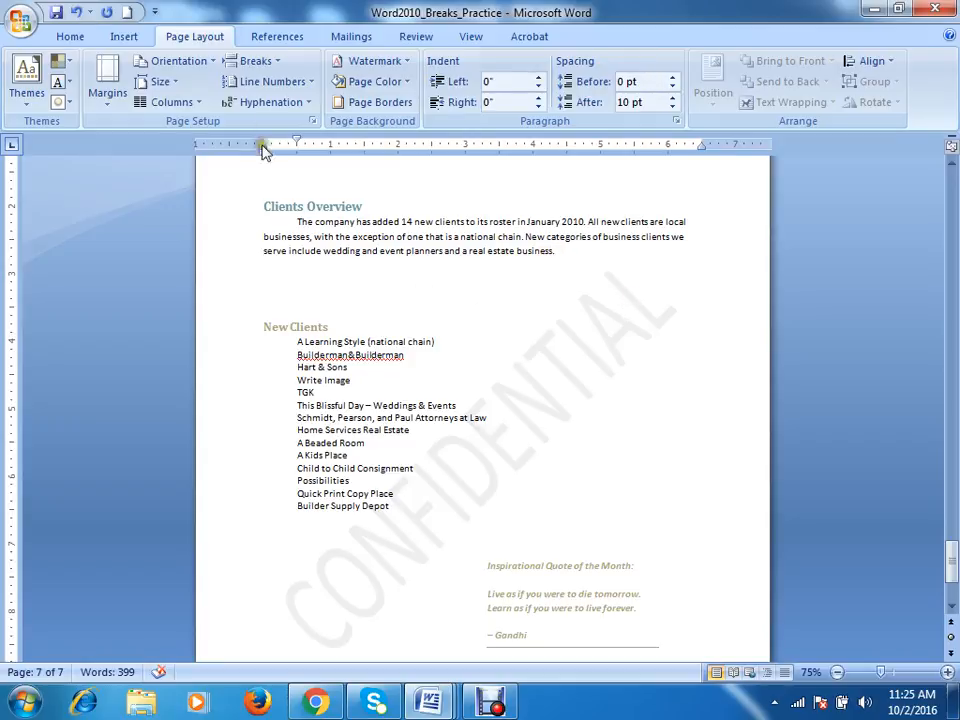
left_click(276, 37)
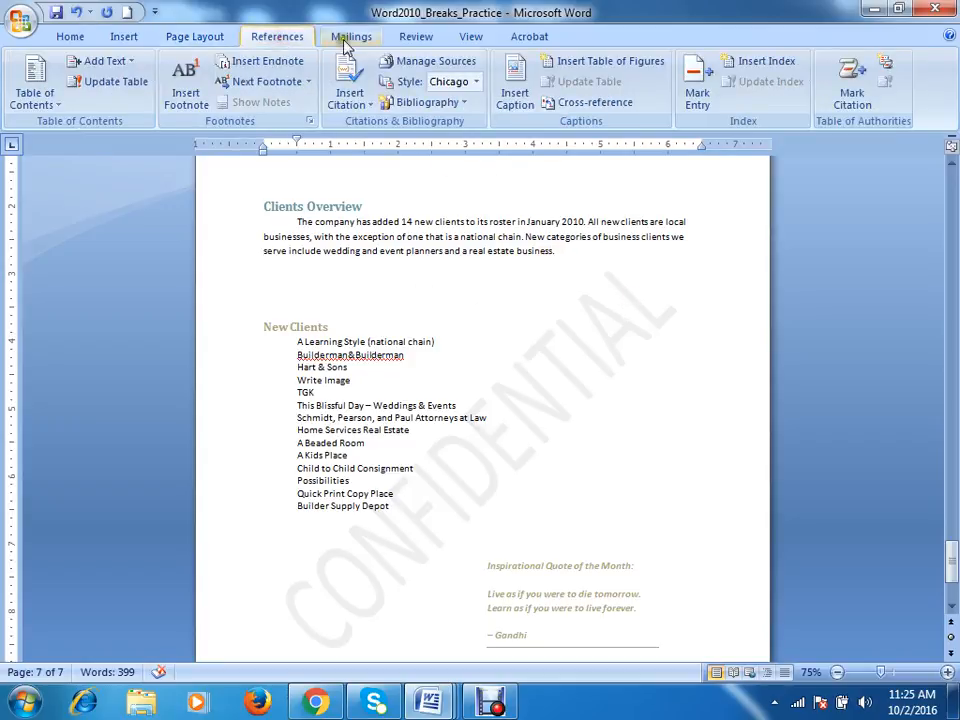
left_click(185, 88)
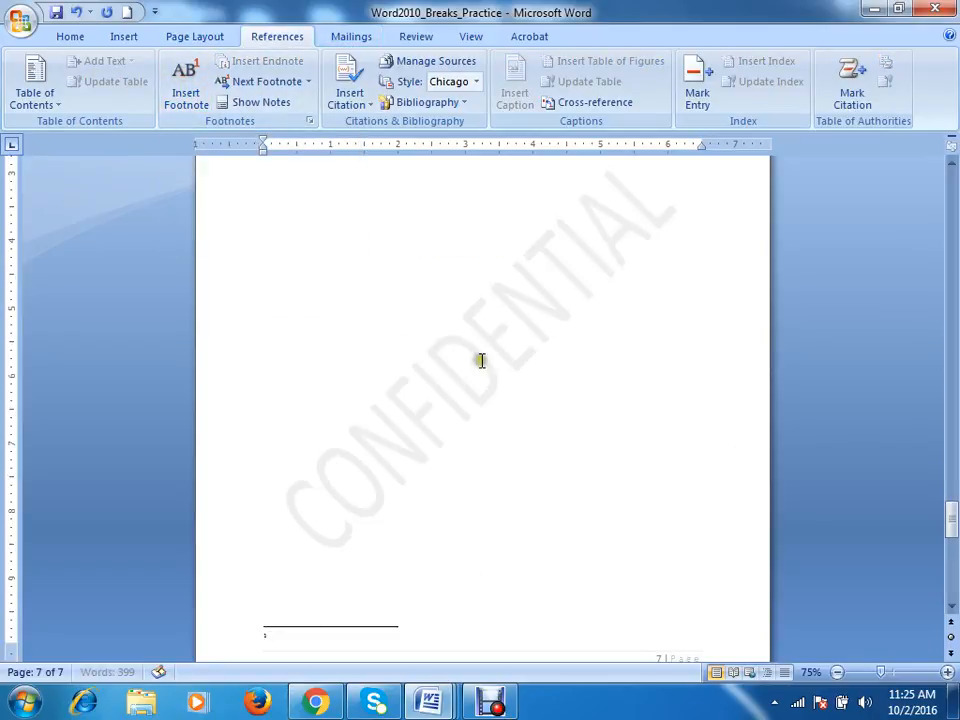
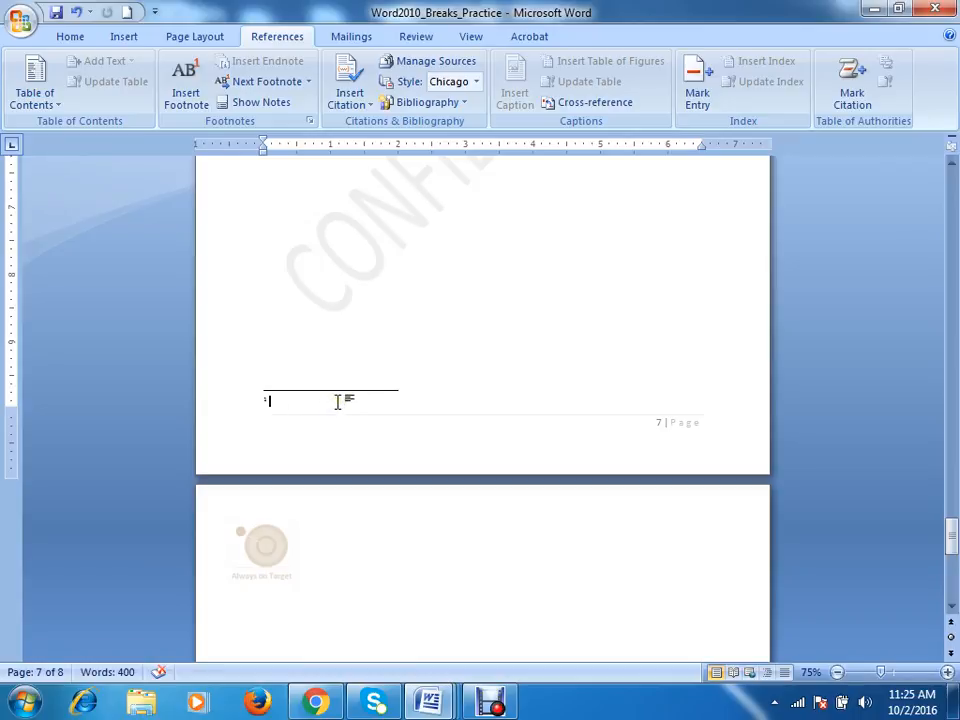
Fill in the first footnote with the placeholder text "Hhhghg ghgggh ghg ghgh hghgh h"
triple_click(338, 402)
type("ga")
key("ctrl+z")
left_click(358, 407)
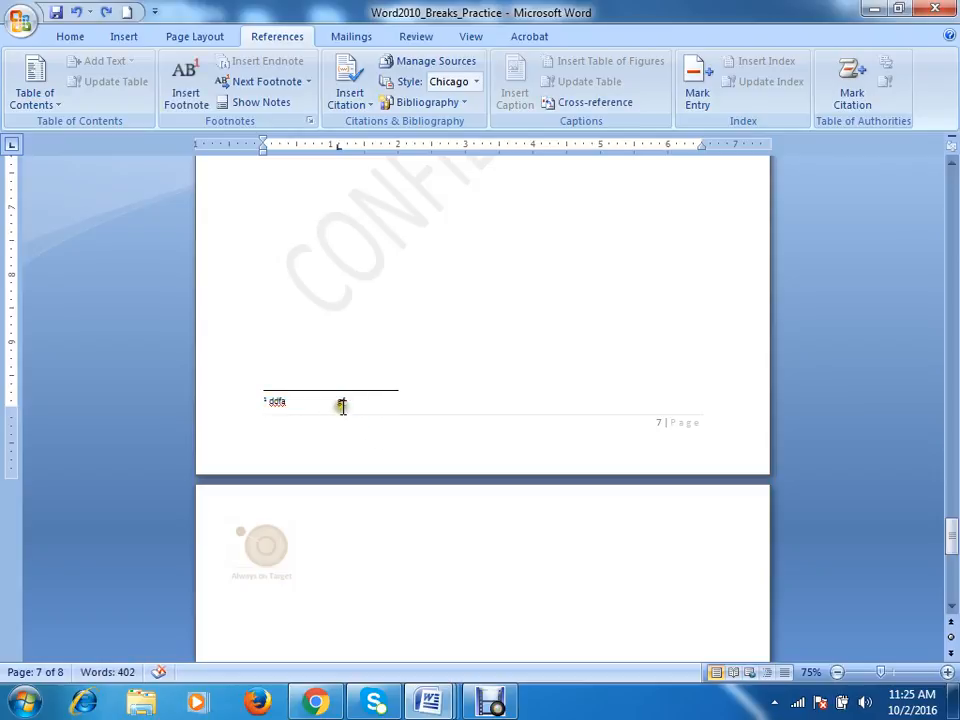
left_click_drag(338, 405, 274, 402)
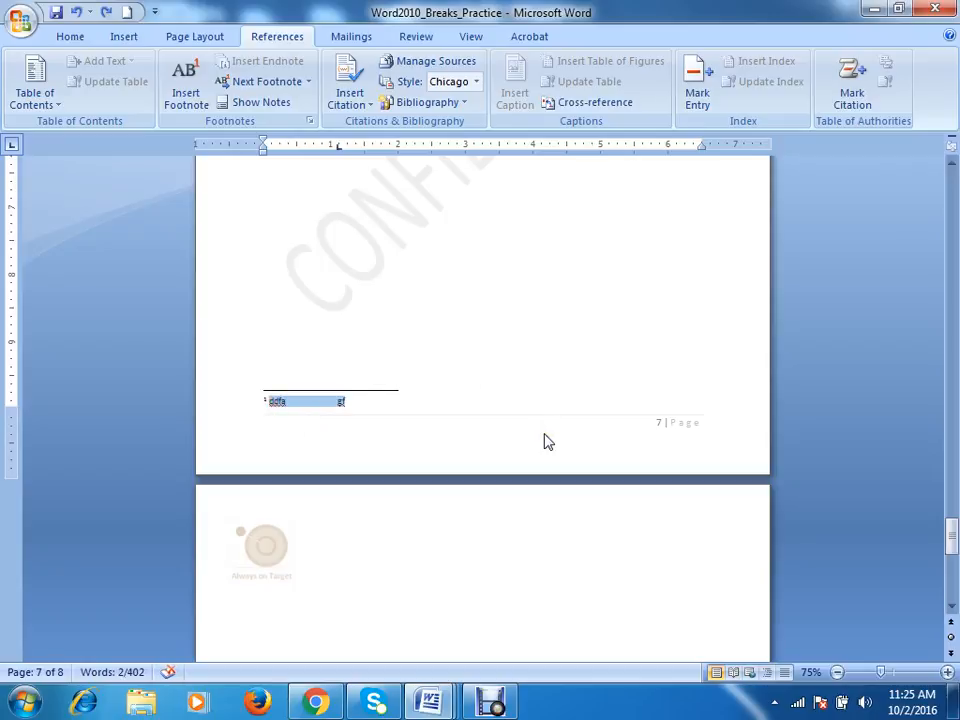
type("hhhshs shsgsh shs   shgh hshsh h")
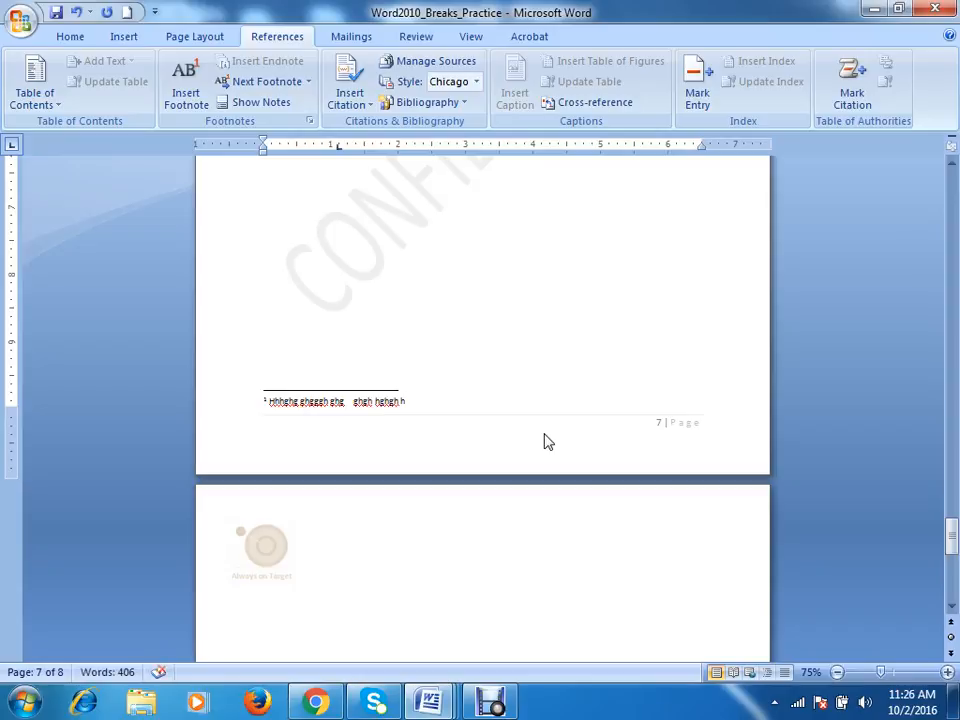
Try to insert another footnote from within the first footnote's text
left_click_drag(409, 402, 268, 401)
left_click(255, 81)
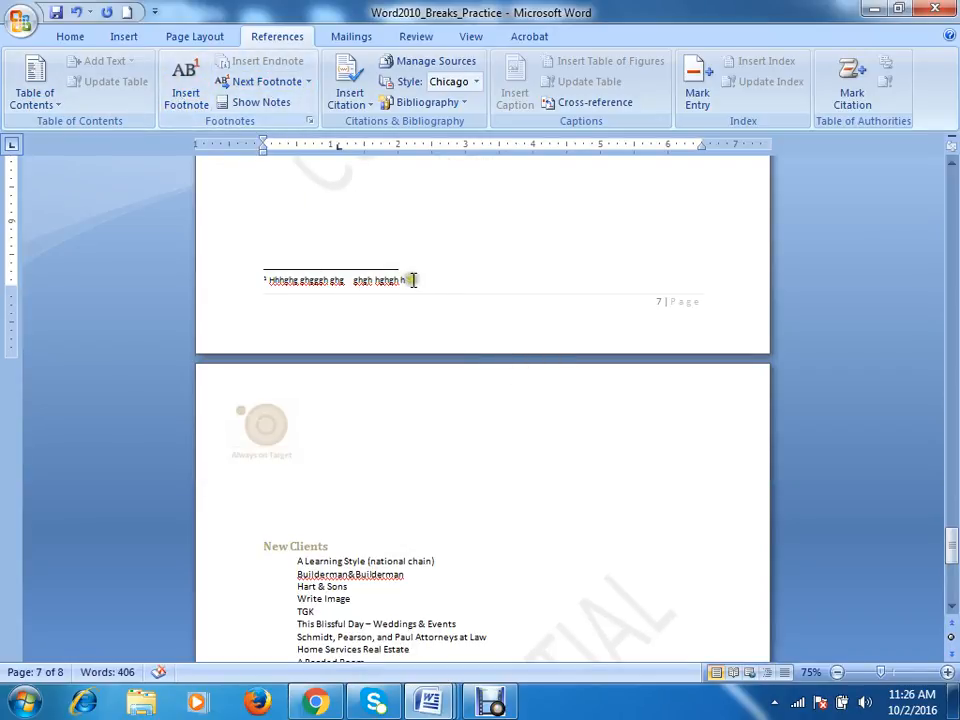
left_click(189, 97)
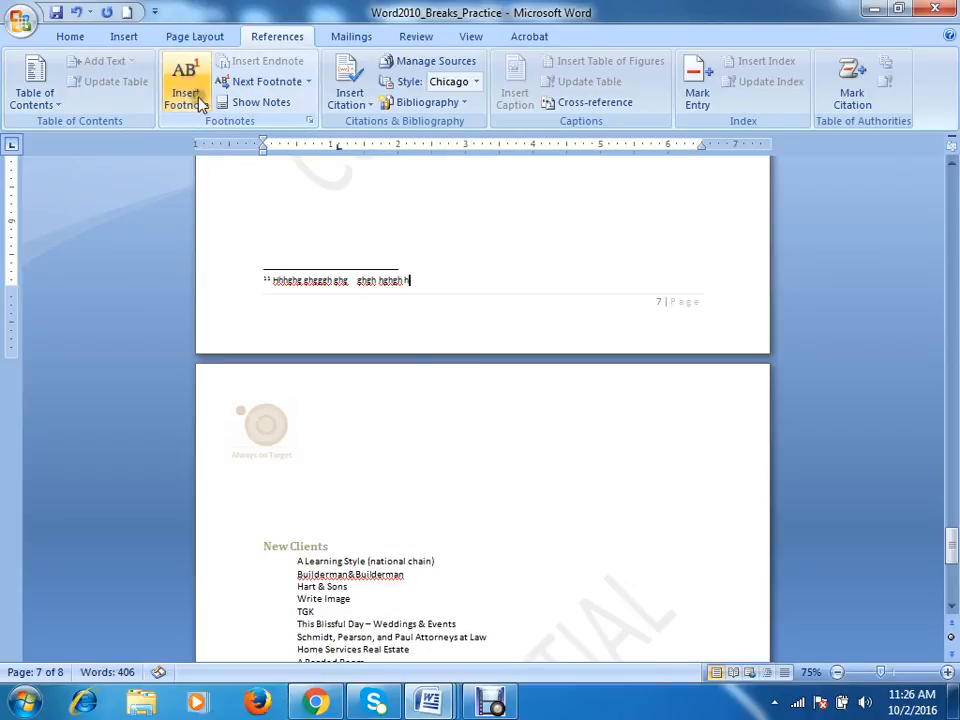
Insert a second footnote after "A Learning Style (national chain)" in the New Clients list
scroll(456, 266, "up", 10)
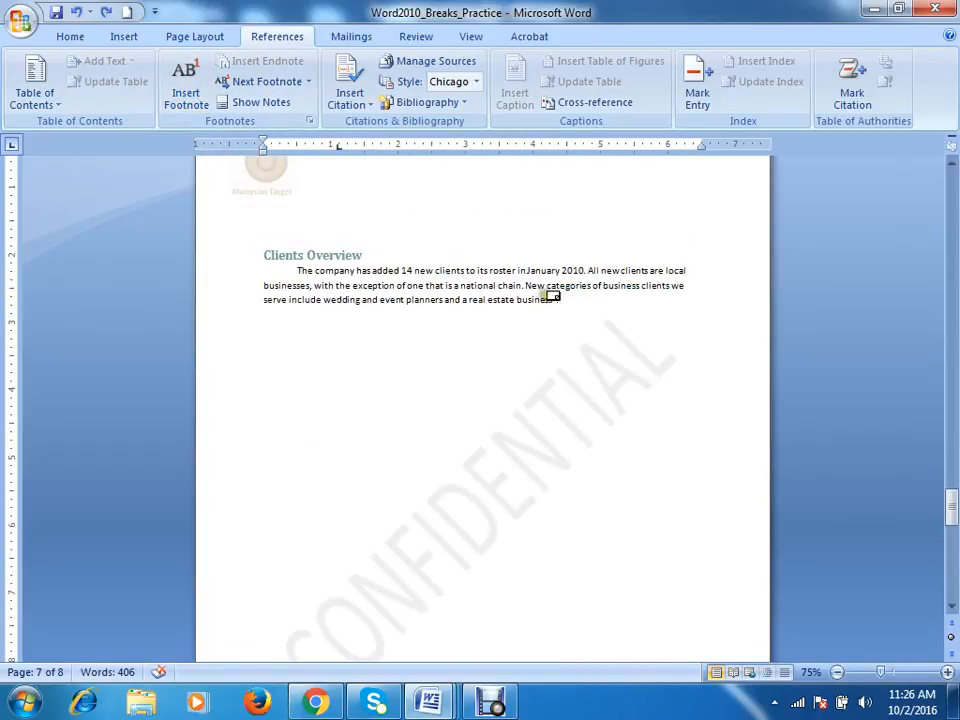
scroll(507, 257, "down", 15)
scroll(495, 246, "up", 4)
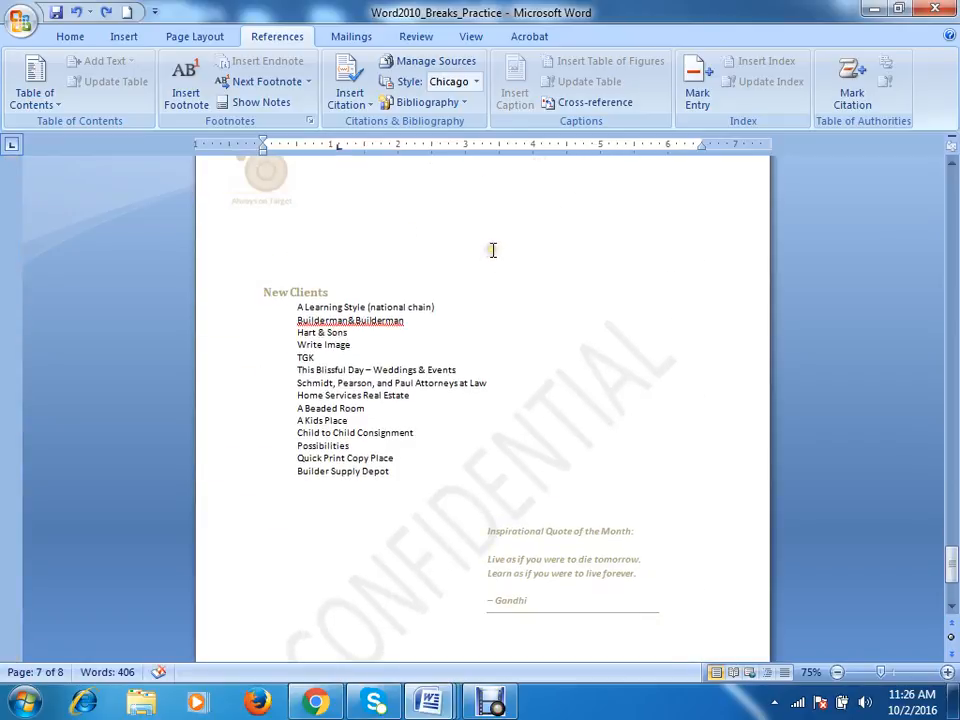
left_click(437, 310)
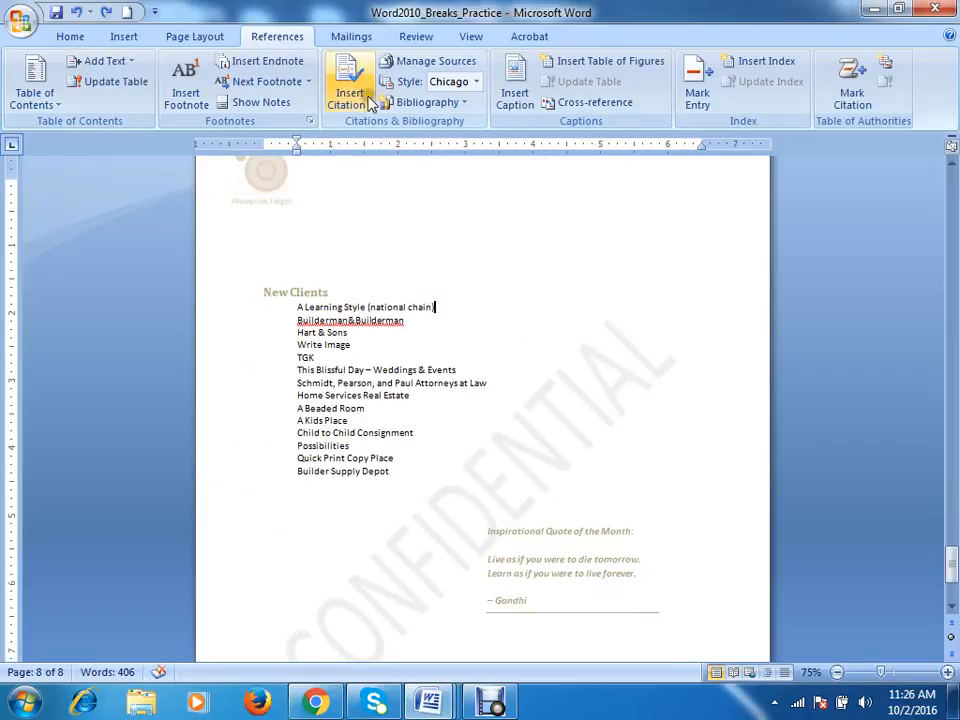
left_click(186, 92)
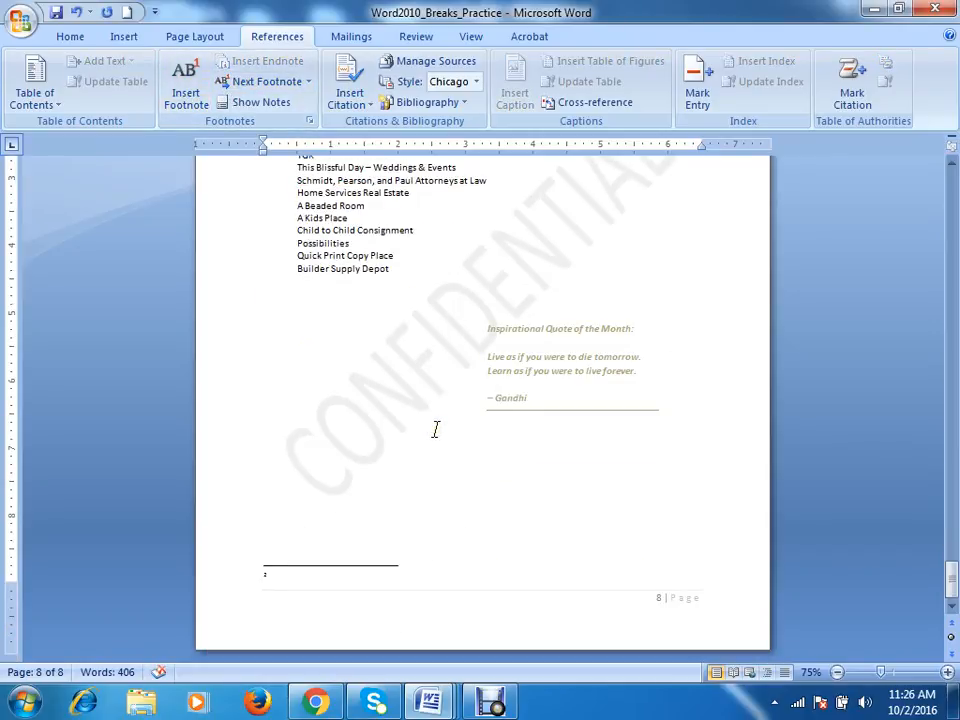
Examine the two footnotes at 180% zoom and compare their numbers with the reference mark in the New Clients list
left_click_drag(880, 672, 899, 672)
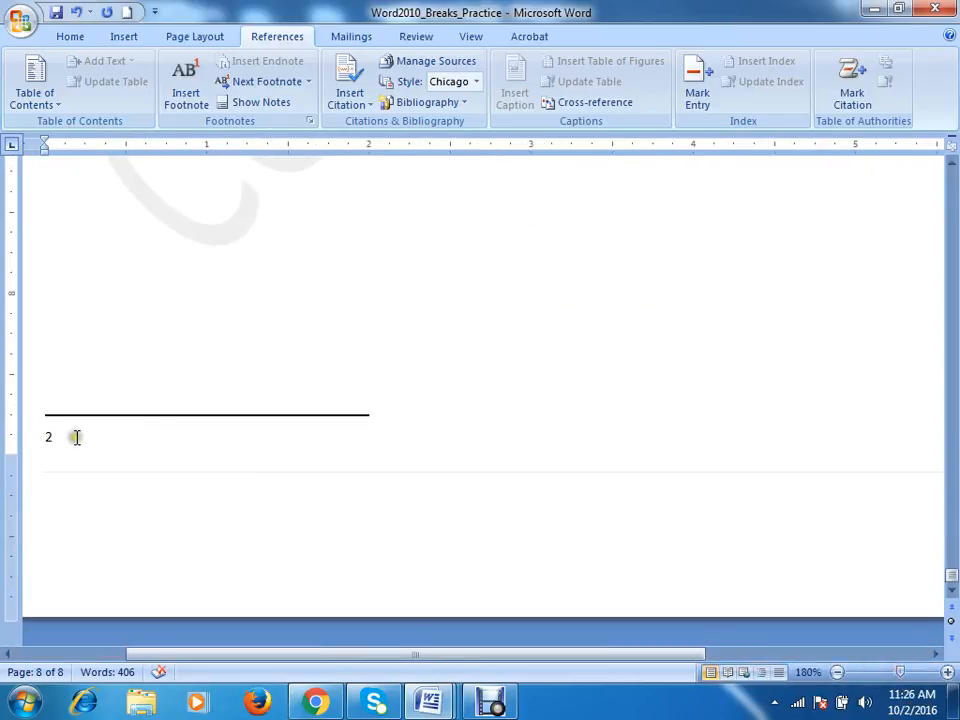
scroll(76, 437, "up", 12)
scroll(95, 630, "down", 2)
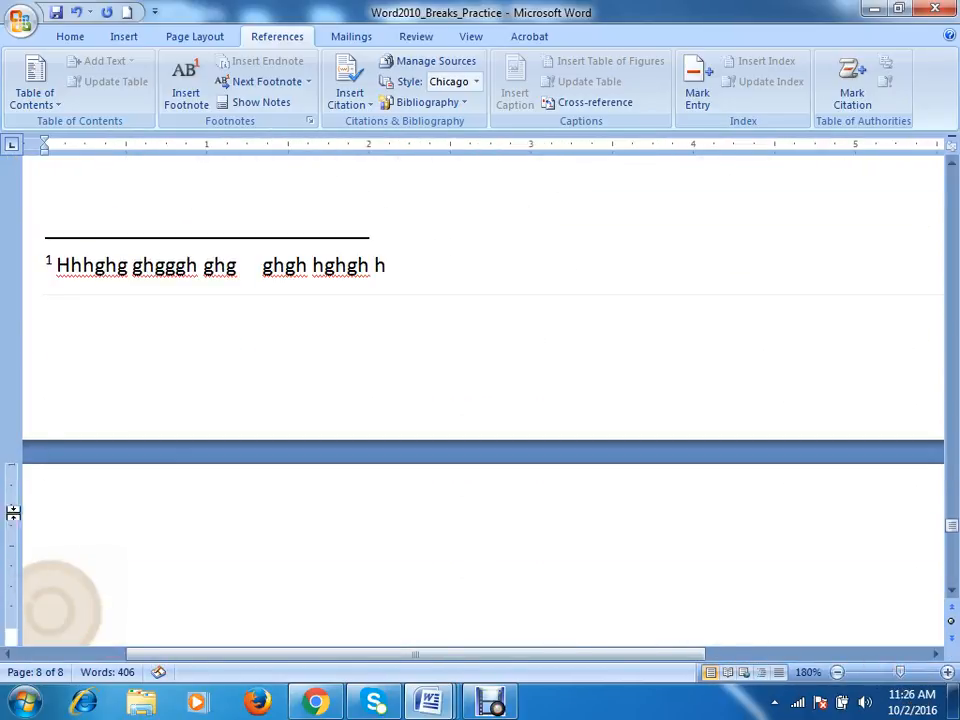
scroll(60, 290, "down", 8)
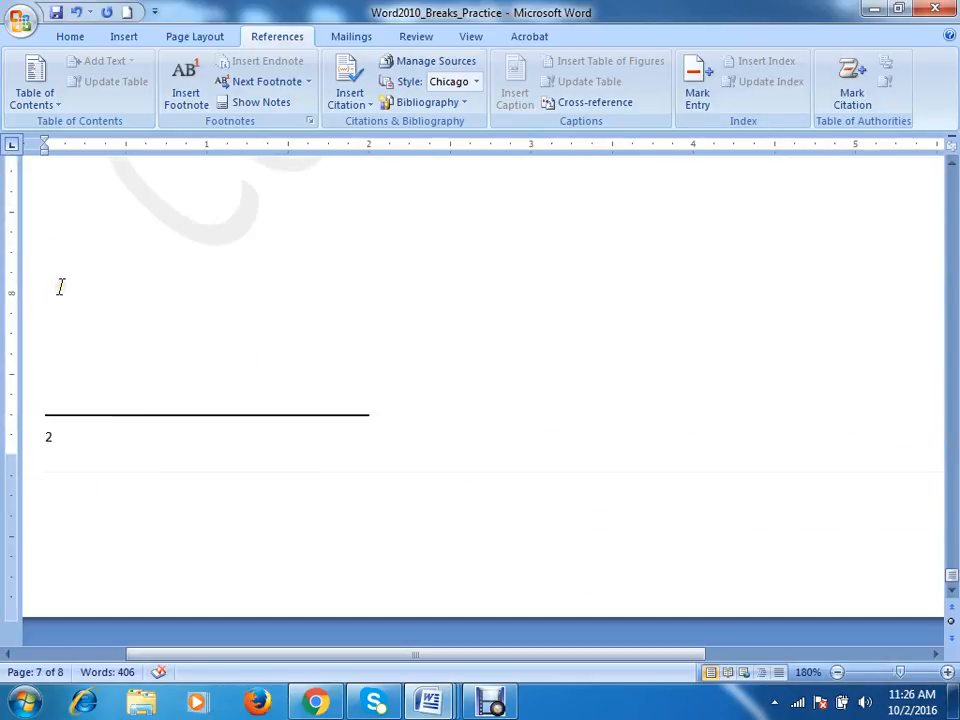
scroll(60, 291, "up", 6)
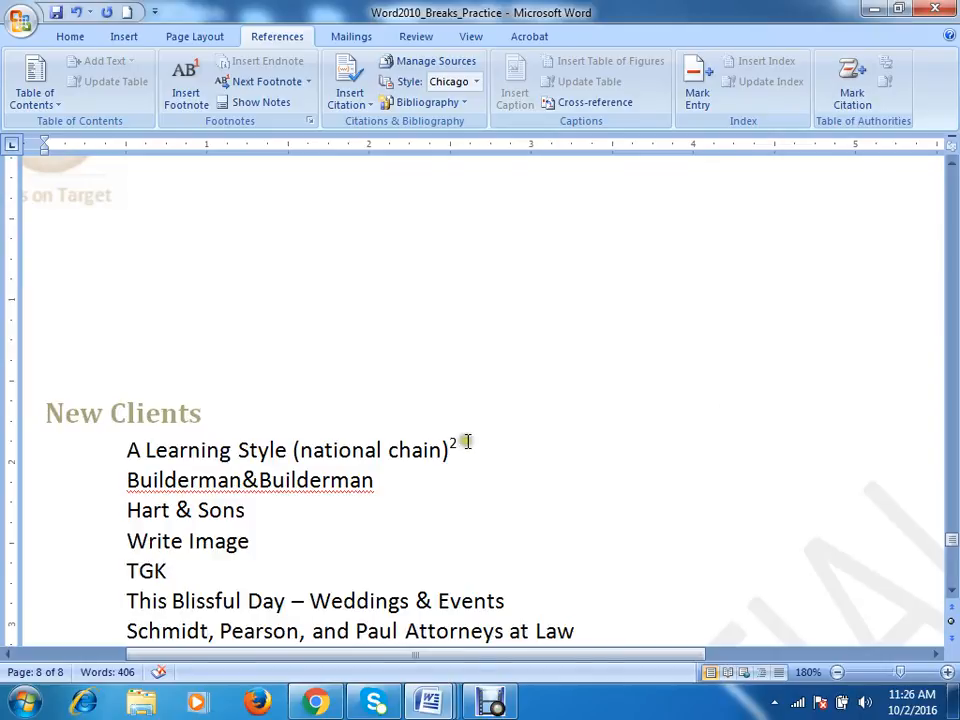
scroll(465, 441, "up", 4)
scroll(465, 441, "down", 5)
scroll(463, 441, "up", 4)
scroll(462, 441, "down", 3)
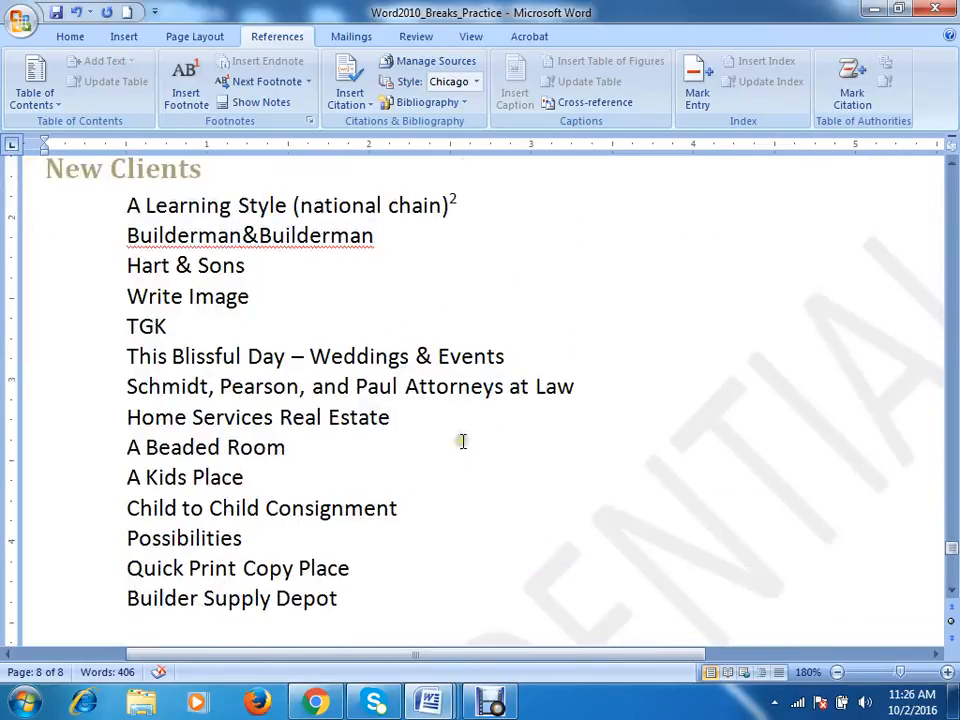
Insert a third footnote after "Hart & Sons" in the New Clients list and check the empty lines of footnotes 2 and 3
left_click(251, 267)
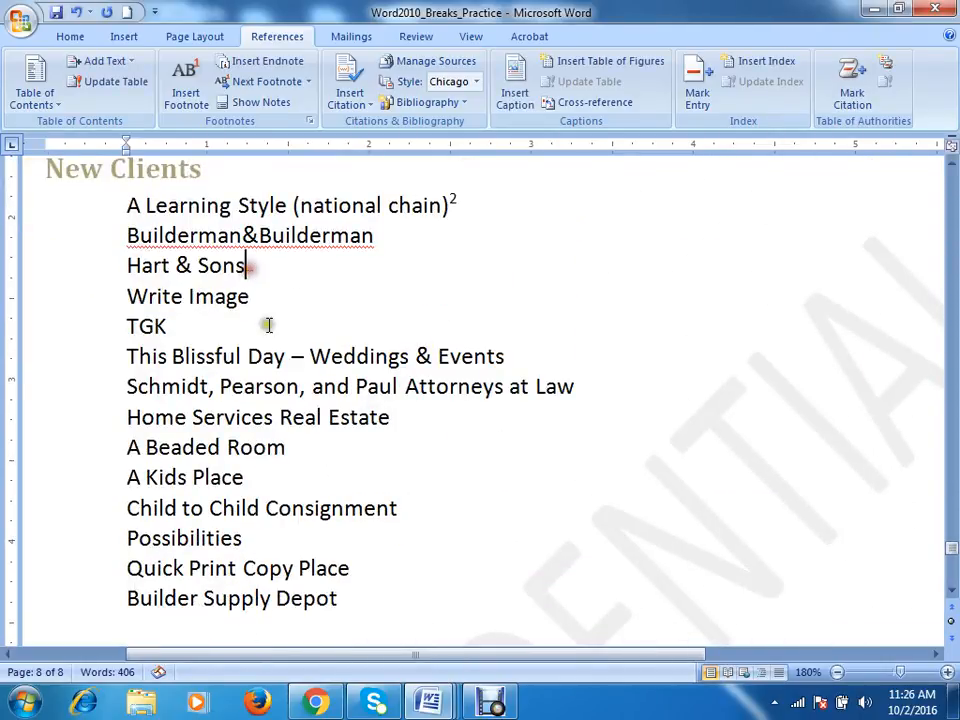
left_click(185, 85)
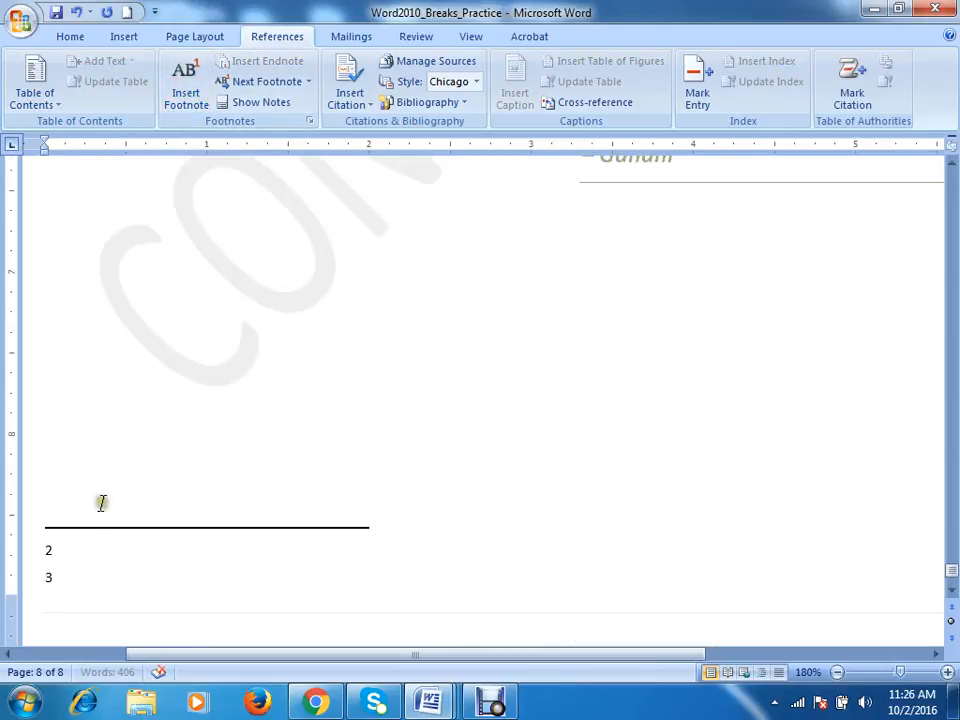
left_click(75, 549)
left_click(64, 577)
left_click(63, 543)
left_click(64, 571)
left_click(63, 551)
left_click(64, 575)
left_click(63, 549)
Step through the footnotes with Next Footnote, then go back to footnote 1 with Previous Footnote
left_click(266, 82)
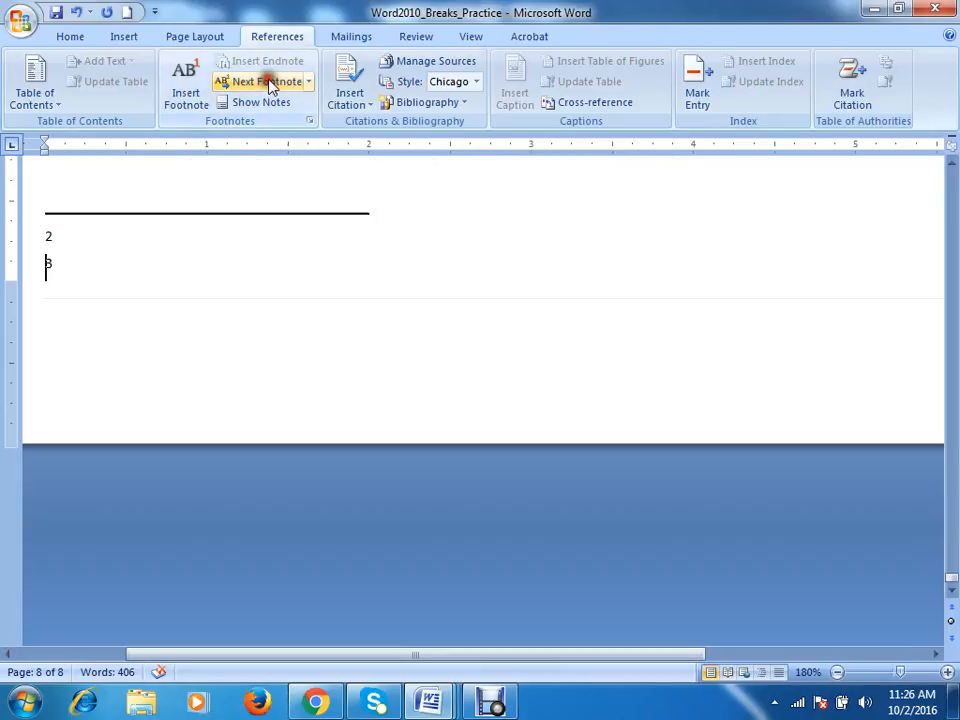
left_click(268, 83)
left_click(308, 82)
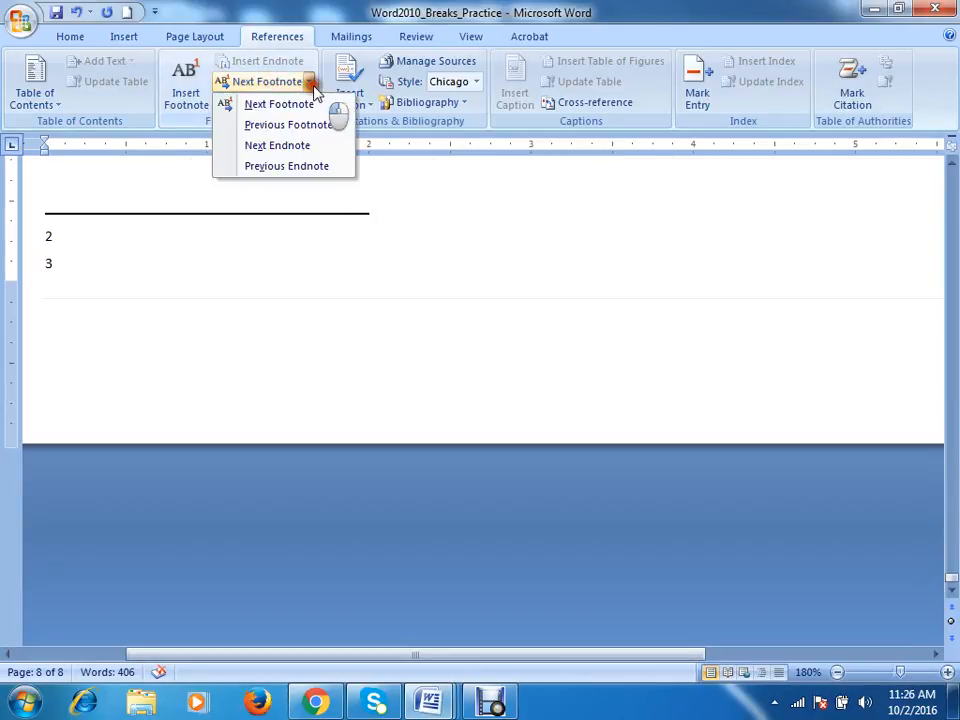
left_click(284, 123)
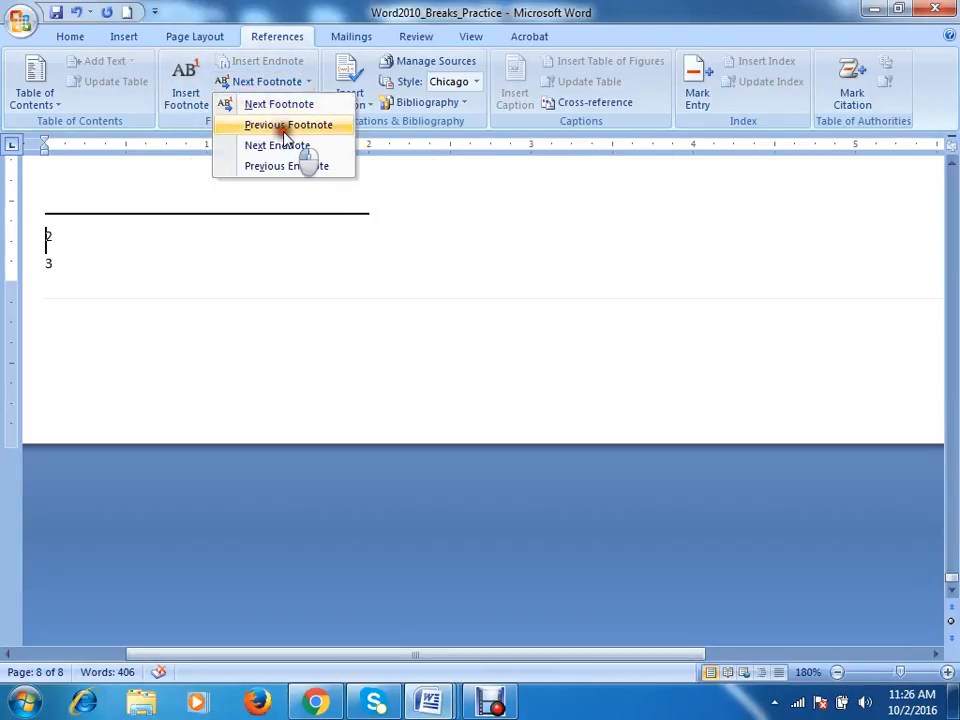
left_click(308, 82)
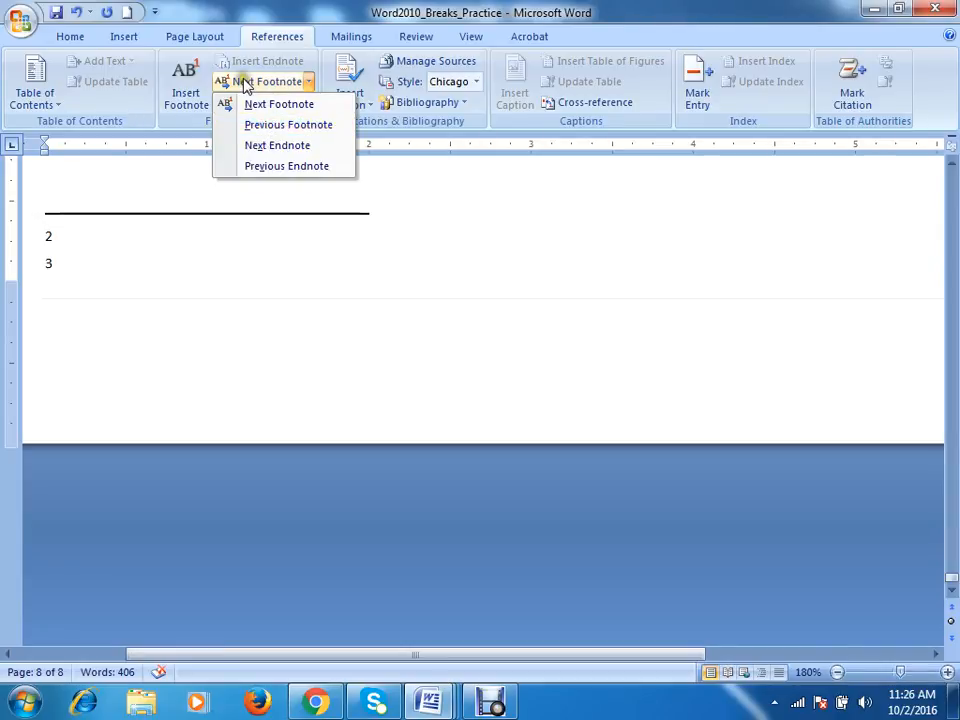
left_click(307, 128)
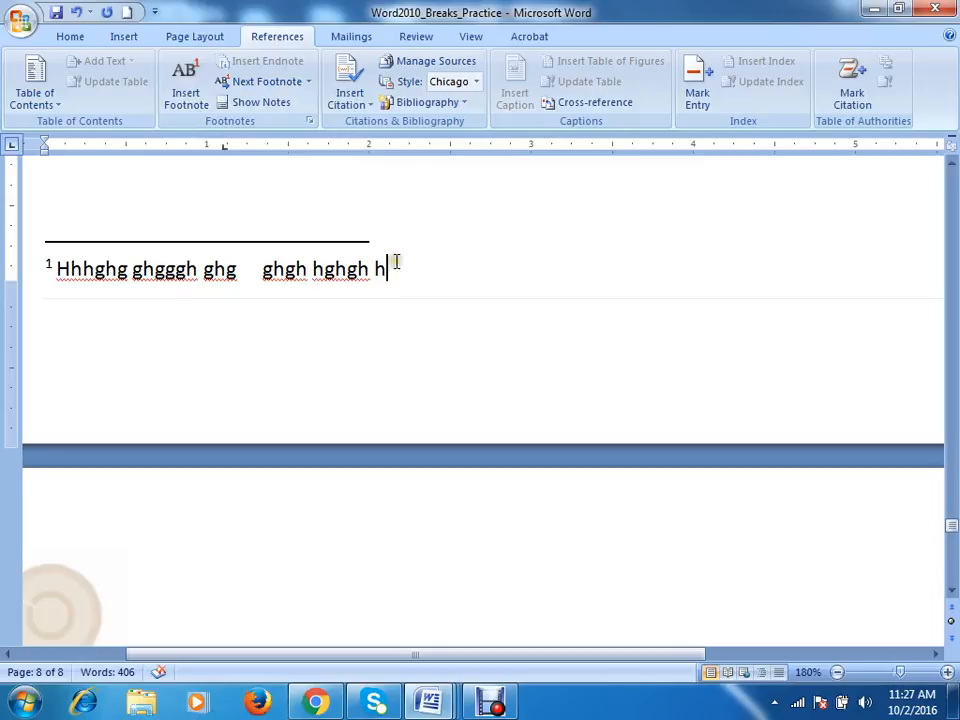
Use Show Notes to go from footnote 1 to its reference mark in the Clients Overview paragraph, then return to the footnote
left_click_drag(396, 262, 313, 268)
left_click(258, 103)
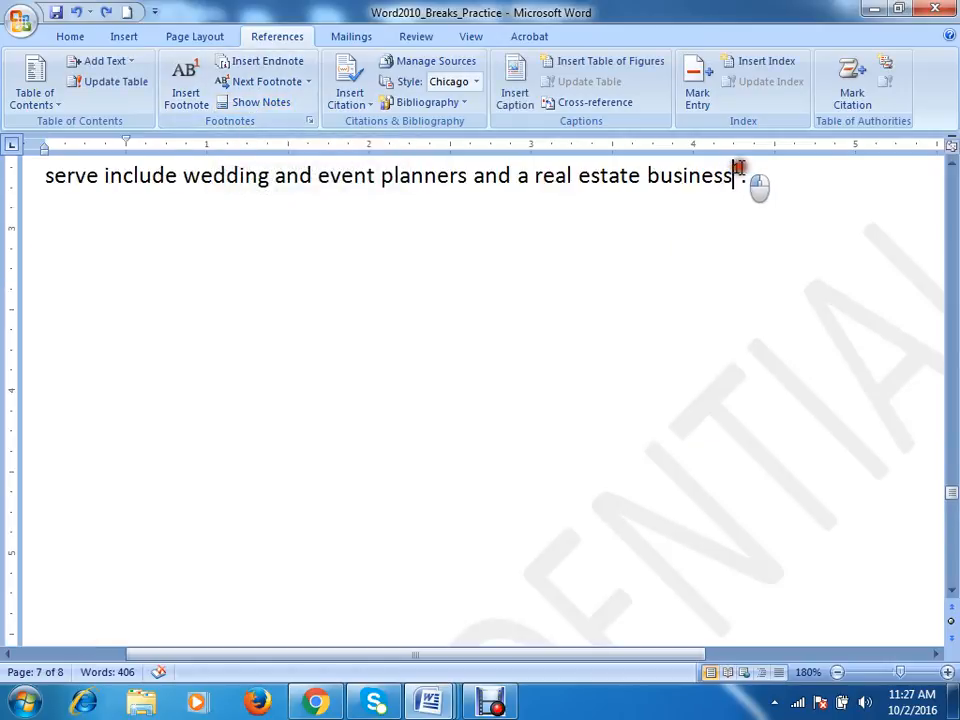
scroll(539, 180, "up", 2)
scroll(539, 180, "up", 3)
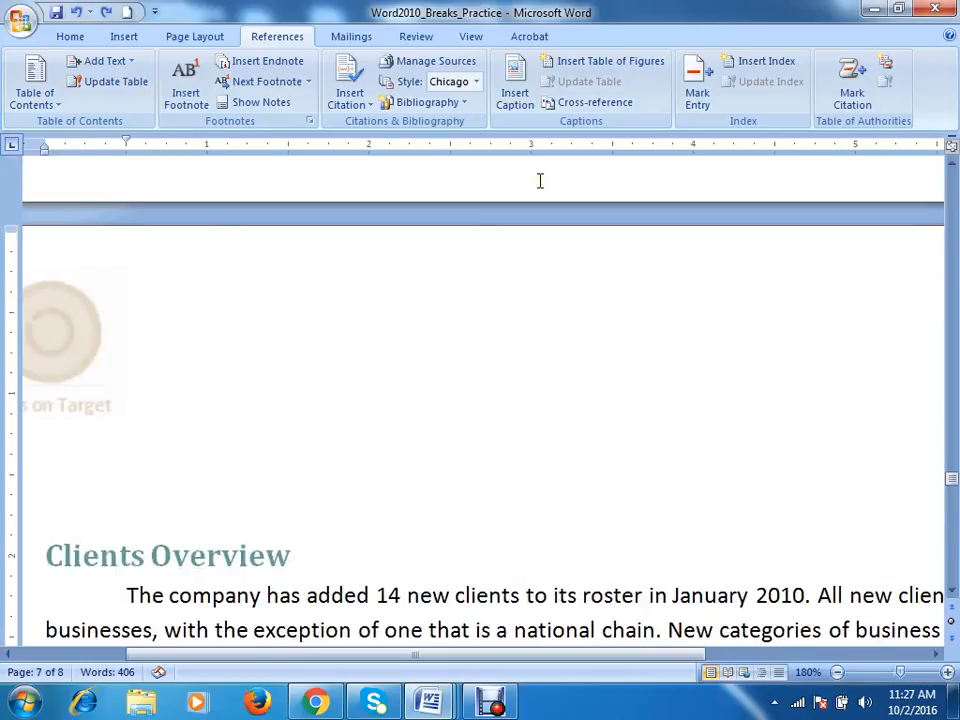
scroll(549, 156, "down", 10)
scroll(563, 145, "down", 5)
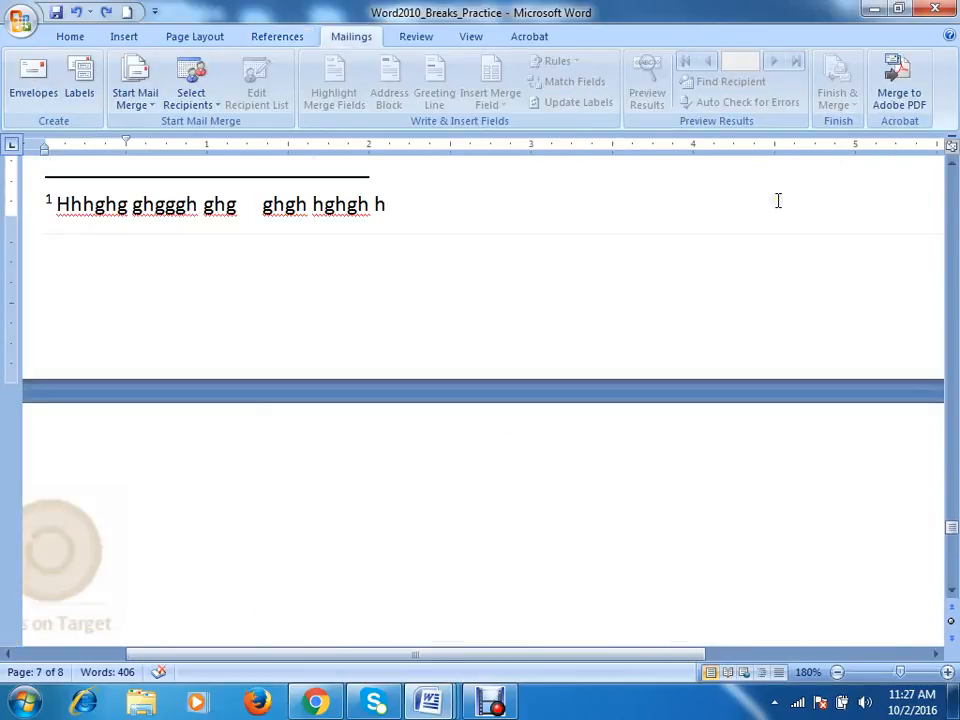
Format the text of footnote 1 on page 7 in Times New Roman italic, keeping its size at 10
scroll(729, 167, "down", 4, "ctrl")
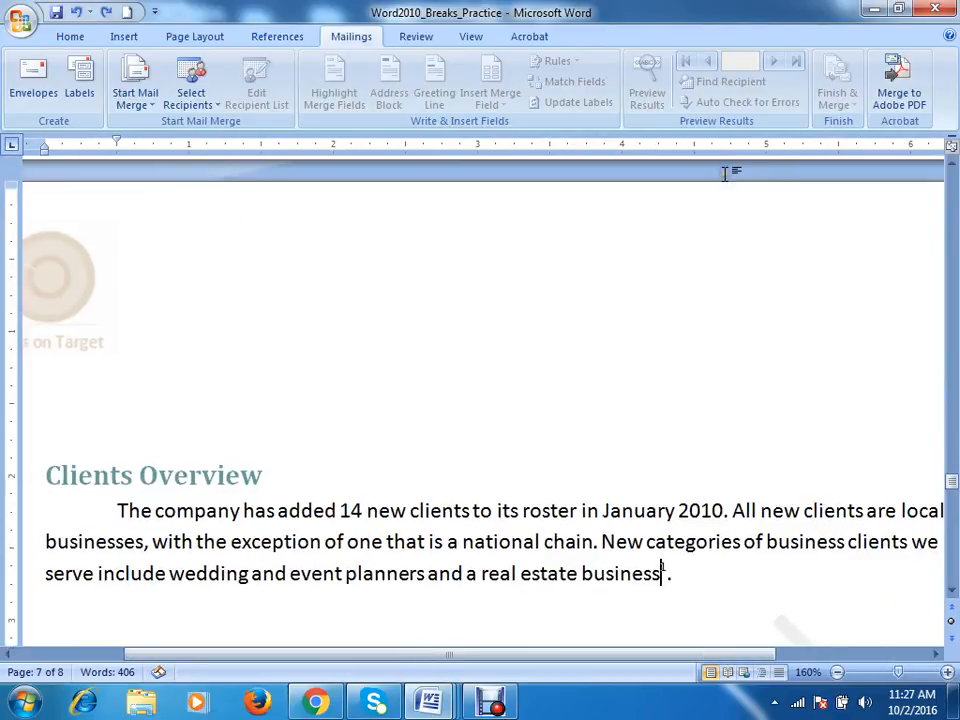
scroll(729, 186, "down", 2, "ctrl")
scroll(520, 272, "down", 8)
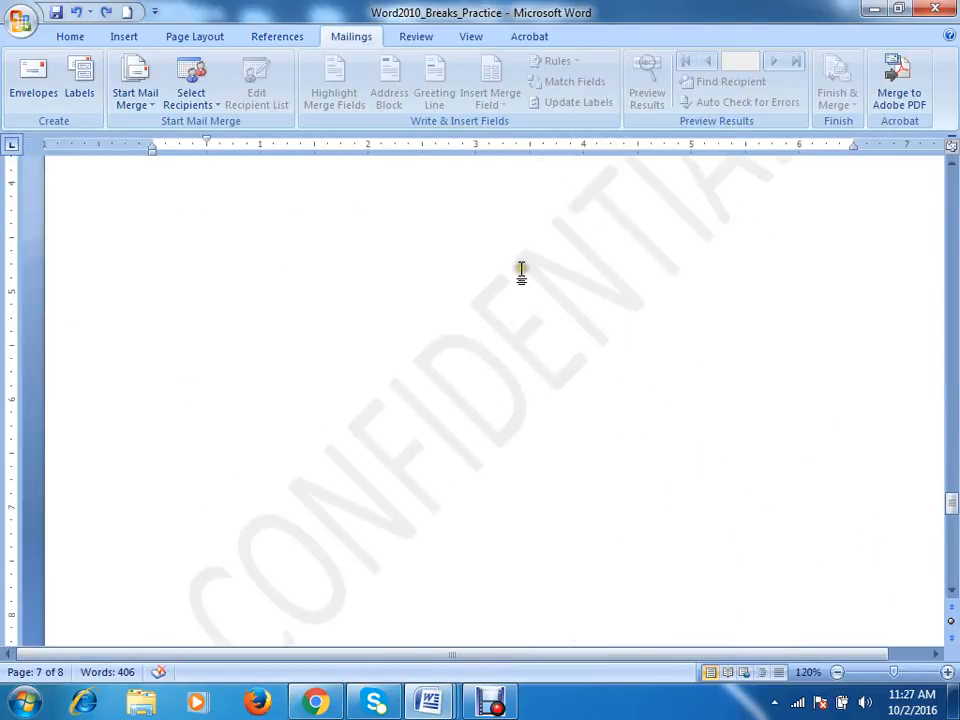
left_click_drag(378, 390, 163, 390)
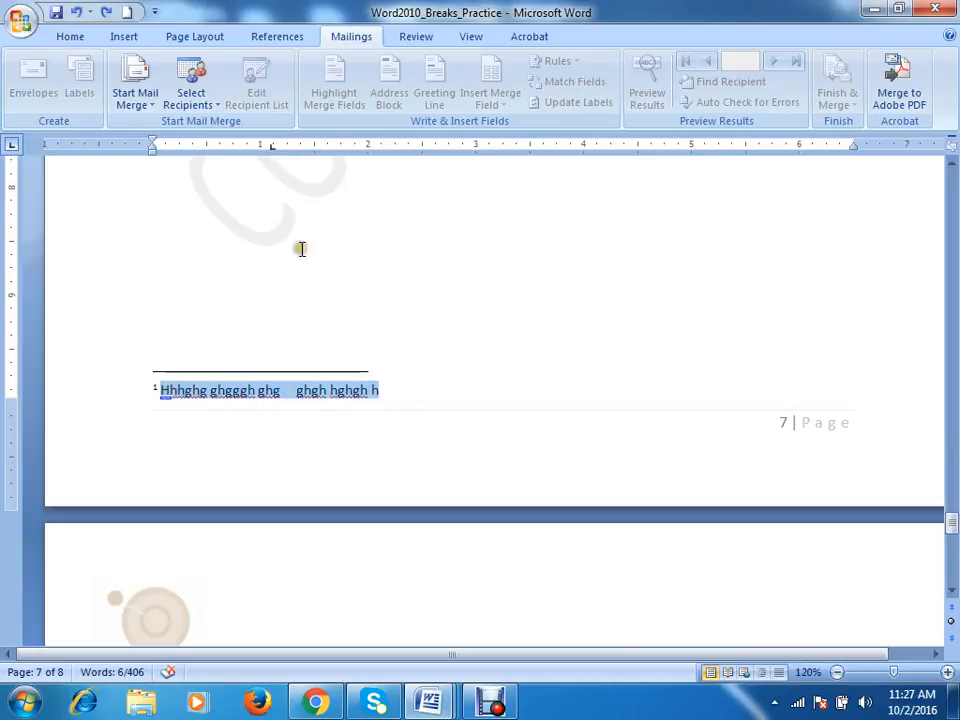
left_click(74, 42)
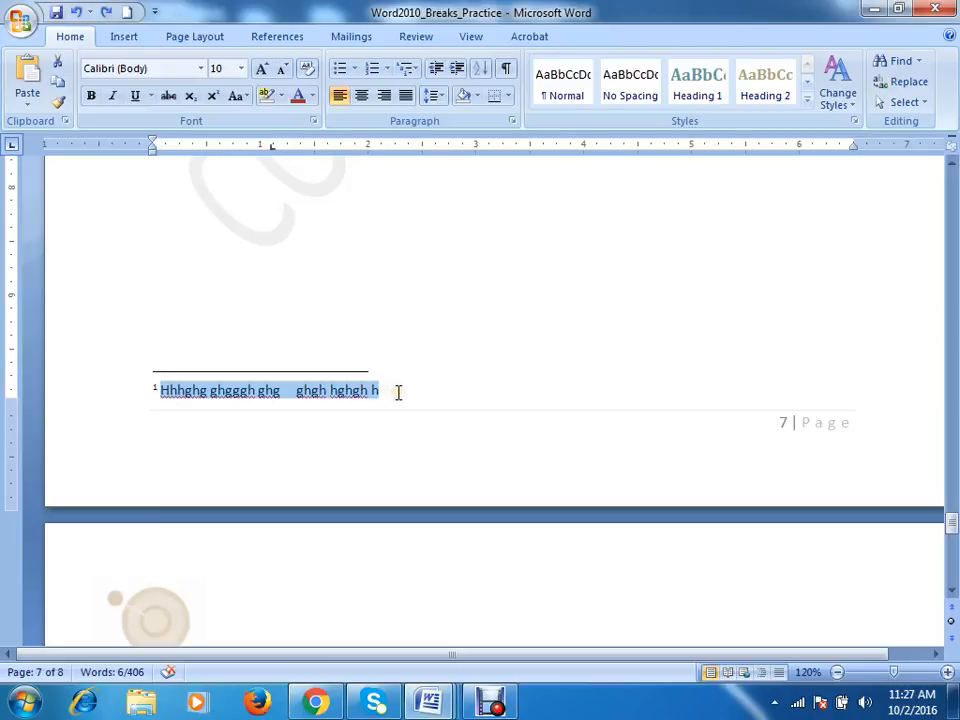
left_click_drag(378, 398, 157, 393)
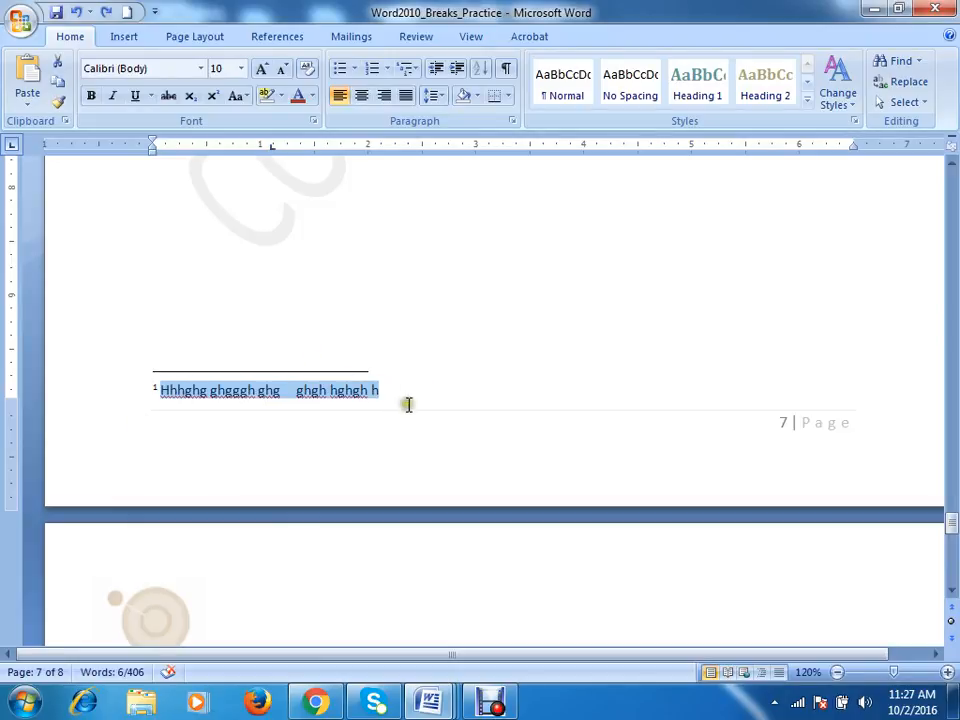
left_click(282, 72)
left_click(262, 70)
left_click(201, 68)
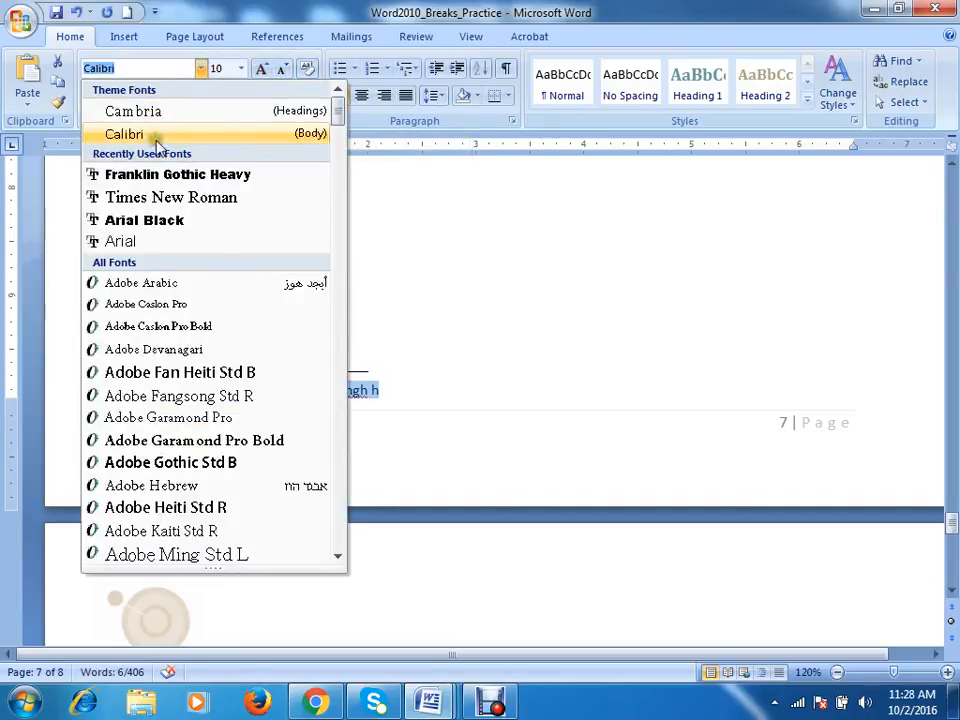
left_click(160, 198)
left_click(112, 95)
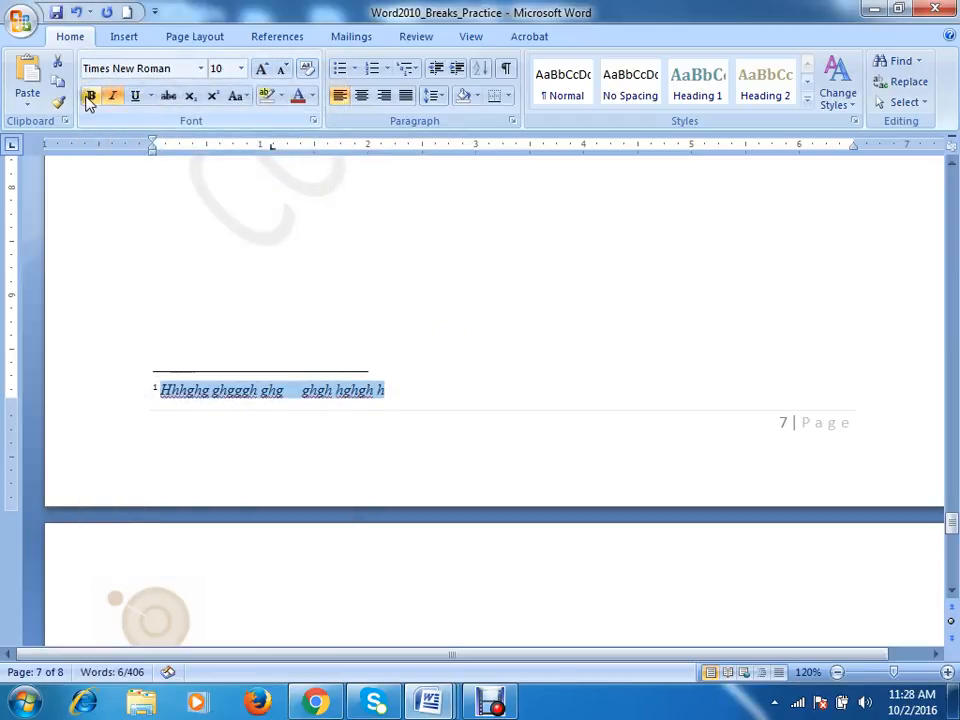
Undo the font, size and italic changes made to the footnote text at the bottom of page 7
left_click(384, 390)
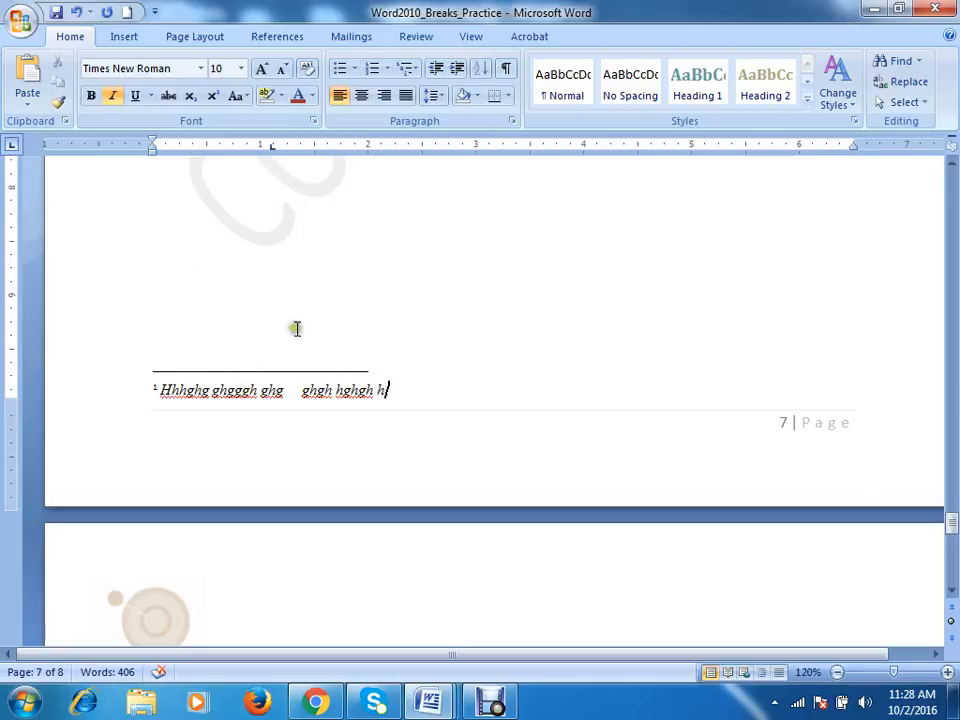
left_click(428, 429)
key("ctrl+z")
key("ctrl+z")
key("ctrl+z")
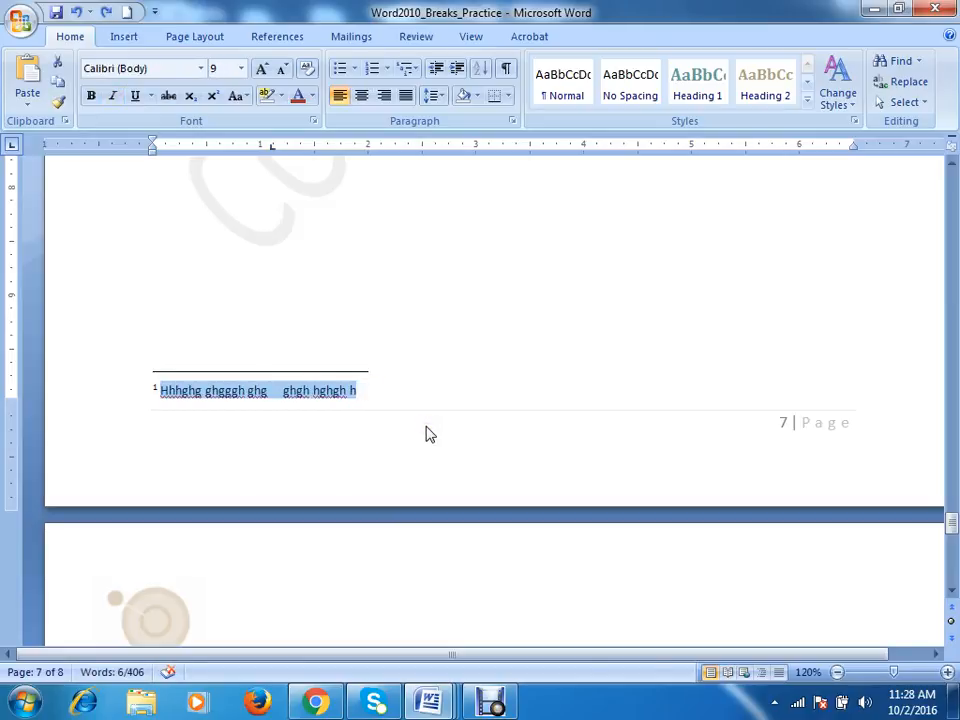
key("ctrl+z")
Review the footnote references in the Clients Overview paragraph and the New Clients list
left_click(270, 270)
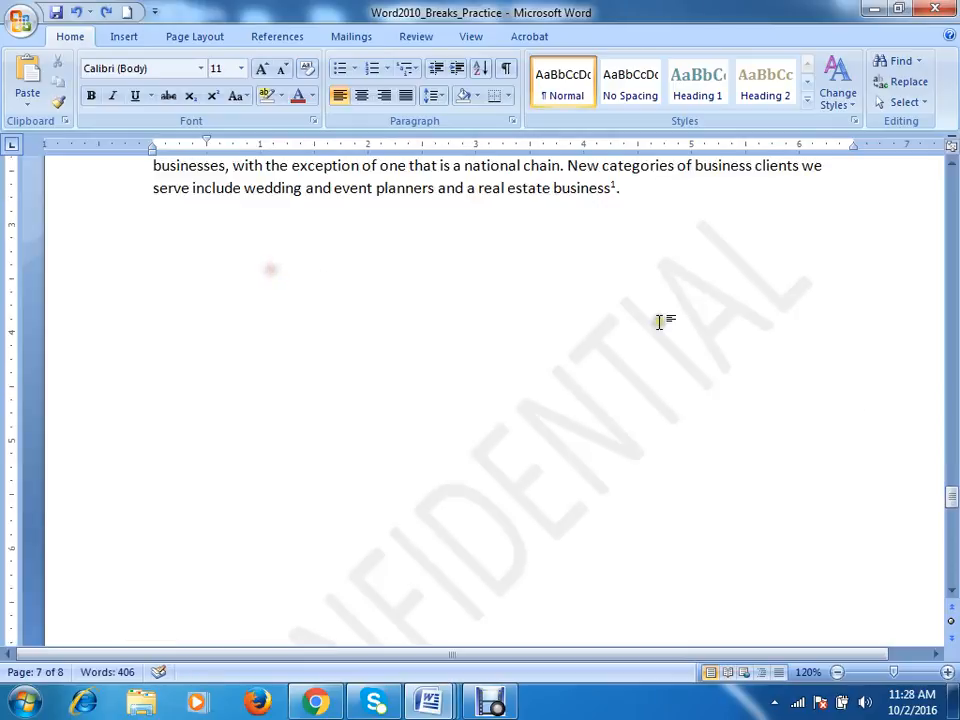
scroll(660, 321, "up", 5)
scroll(660, 321, "down", 3)
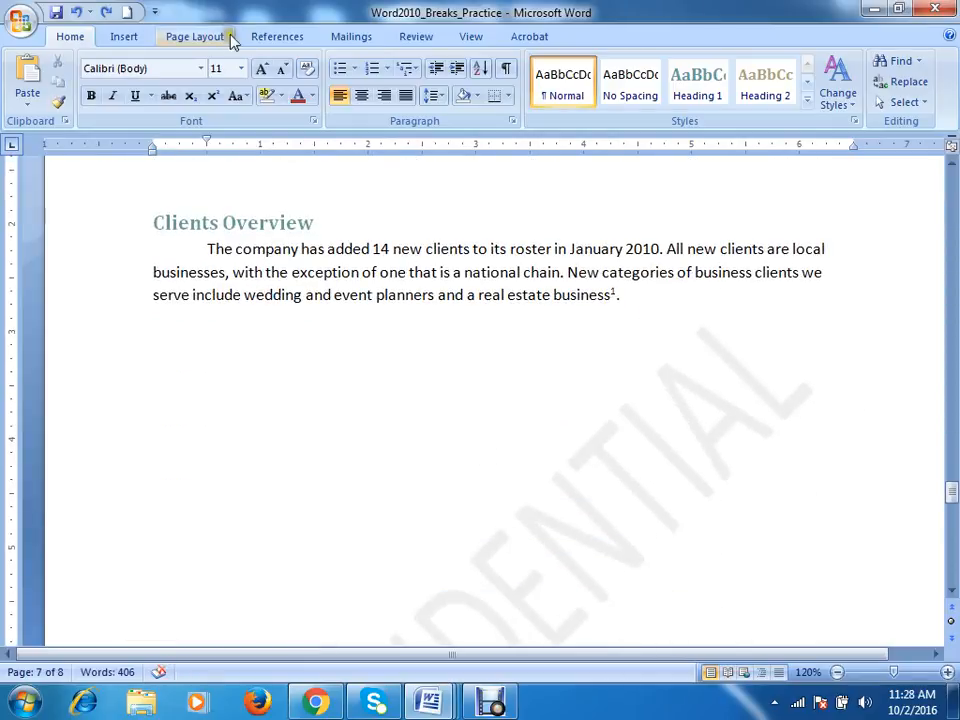
left_click(298, 36)
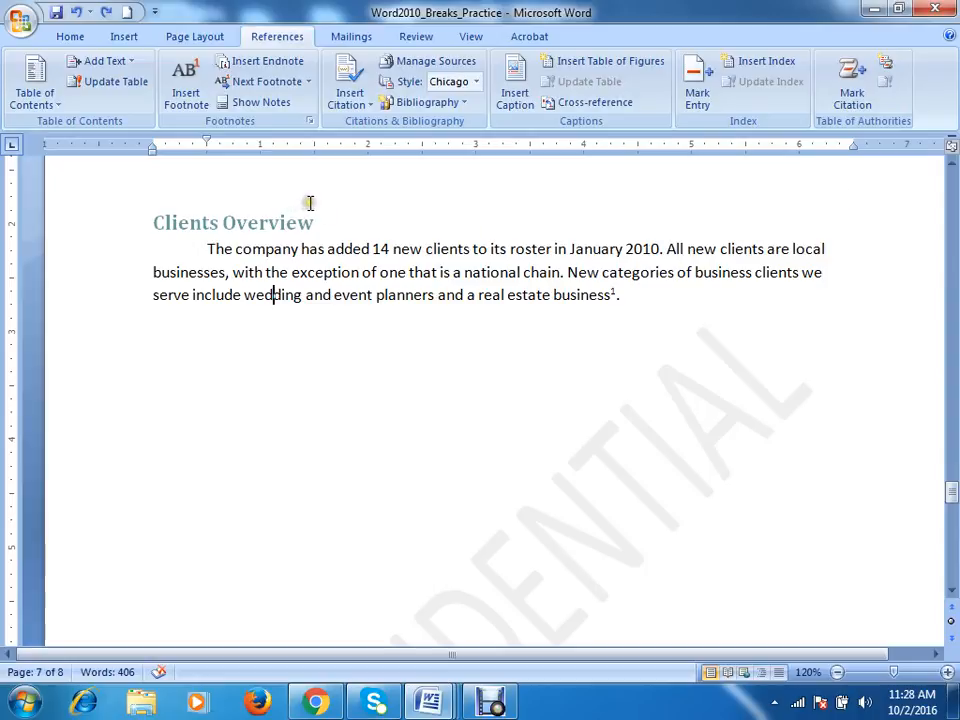
scroll(590, 290, "down", 15)
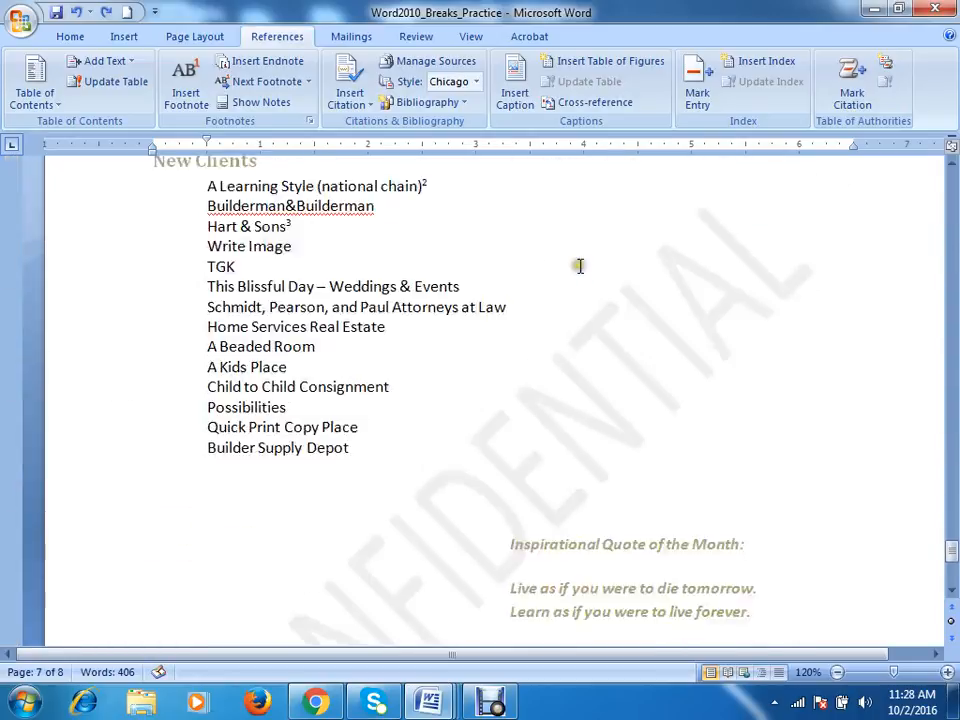
scroll(579, 266, "down", 5)
scroll(575, 268, "up", 15)
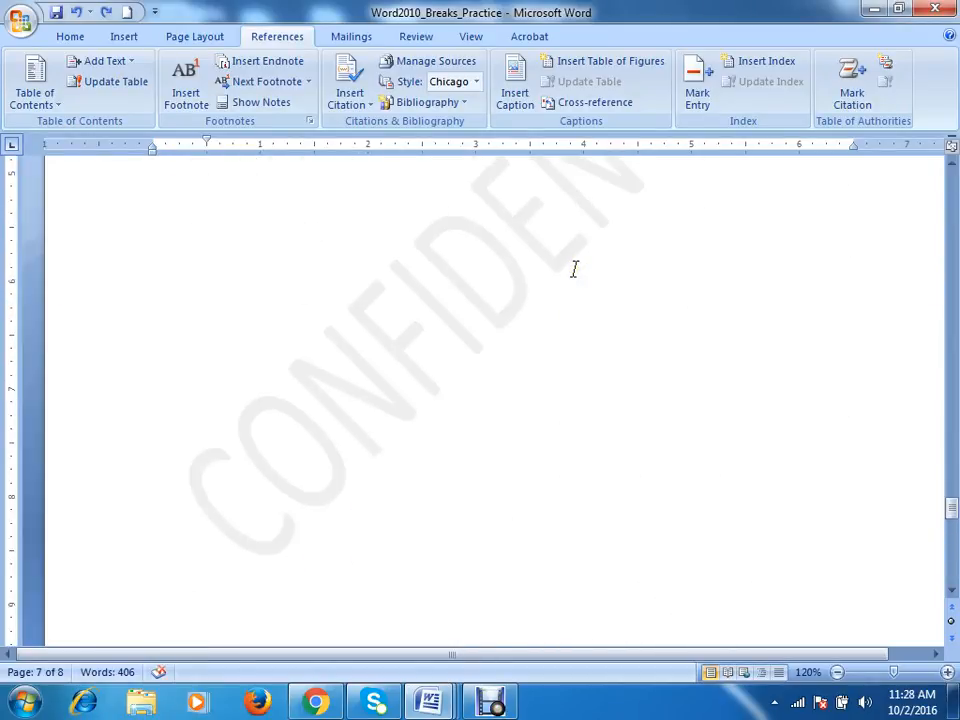
scroll(573, 268, "up", 12)
left_click(66, 36)
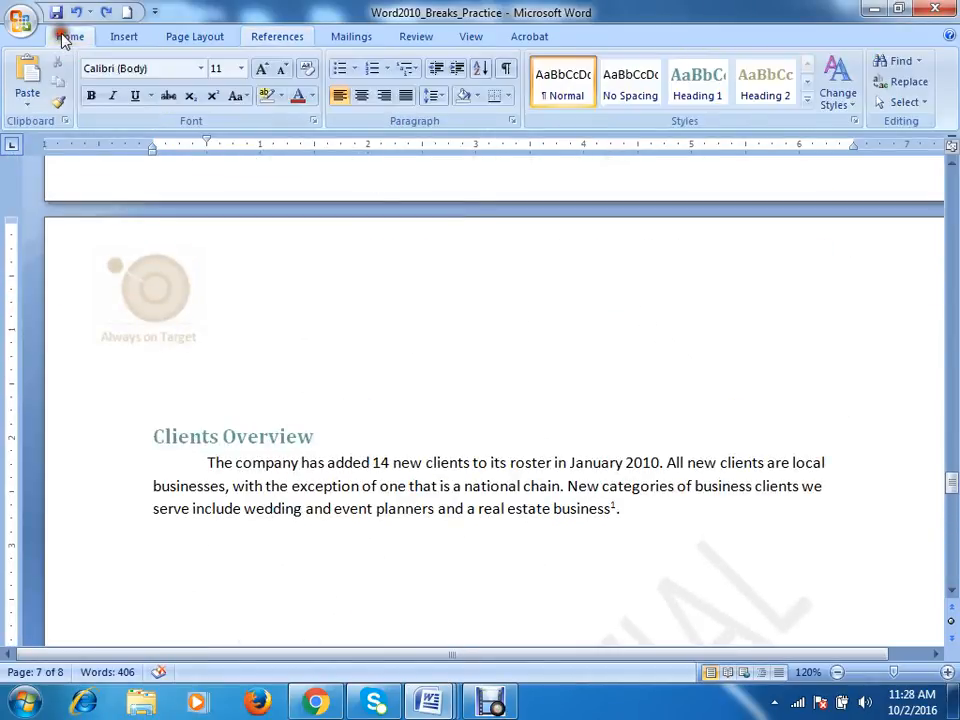
Minimize the practice document and the other windows in front, and create a new blank document
left_click(872, 10)
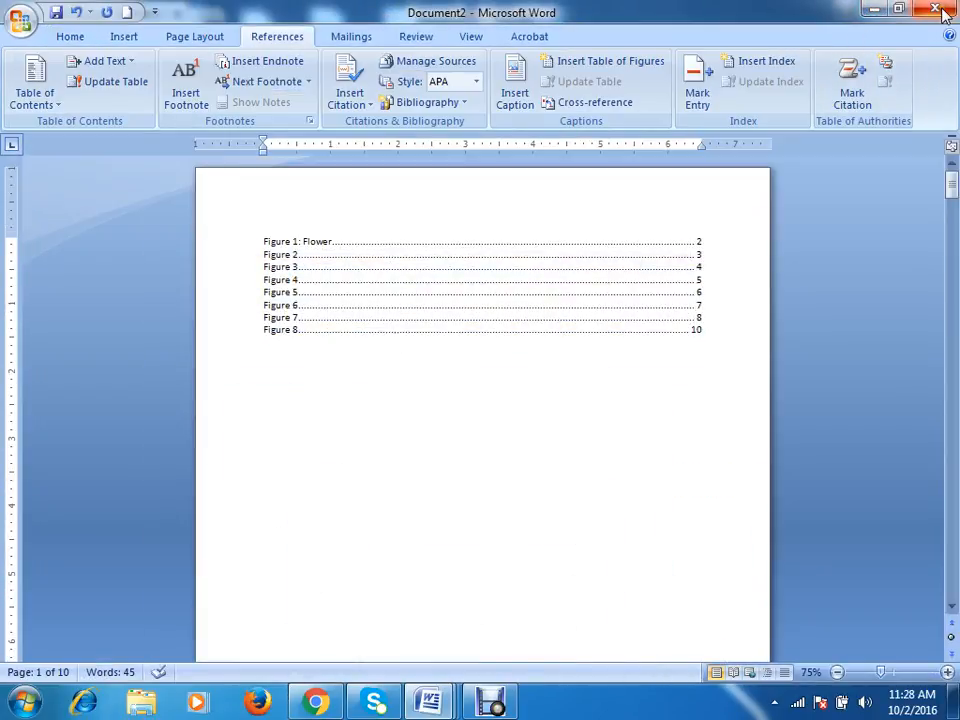
left_click(873, 10)
left_click(872, 10)
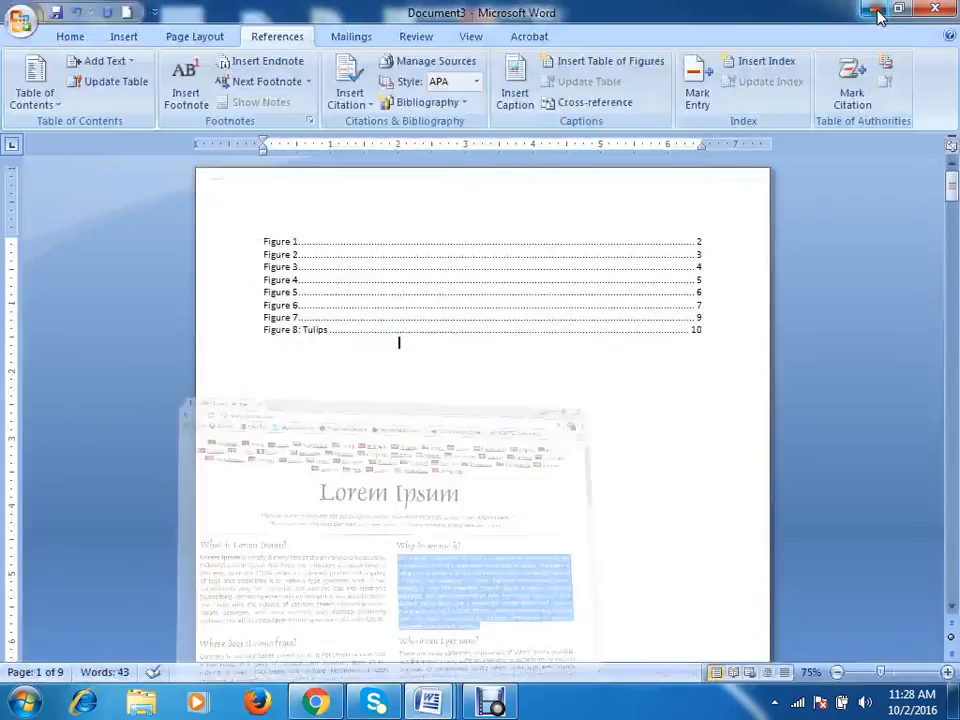
left_click(355, 385)
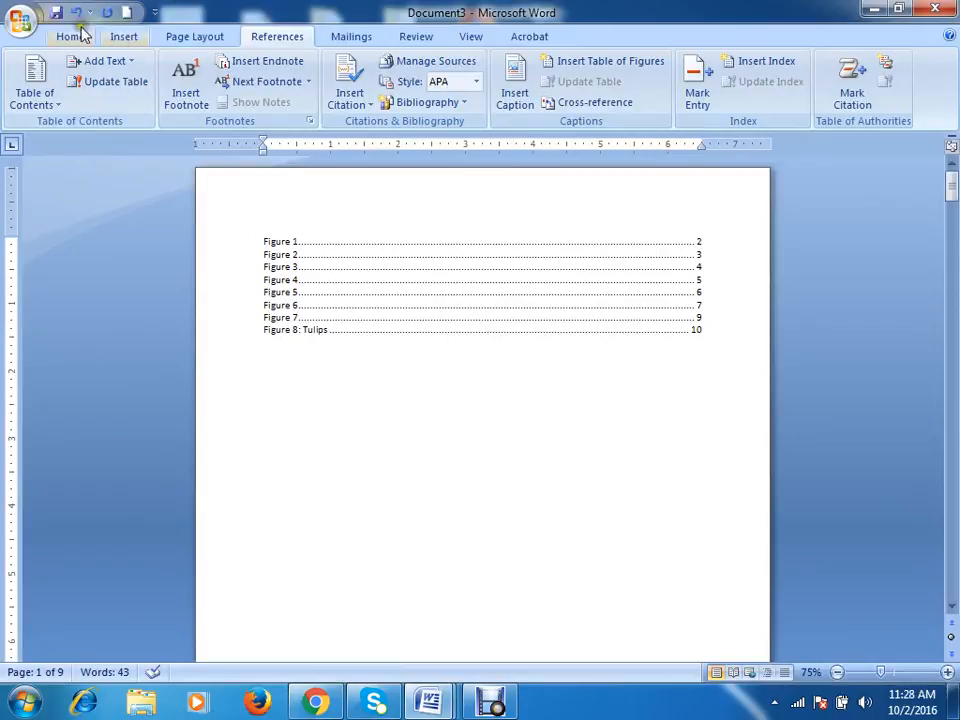
left_click(20, 20)
left_click(60, 66)
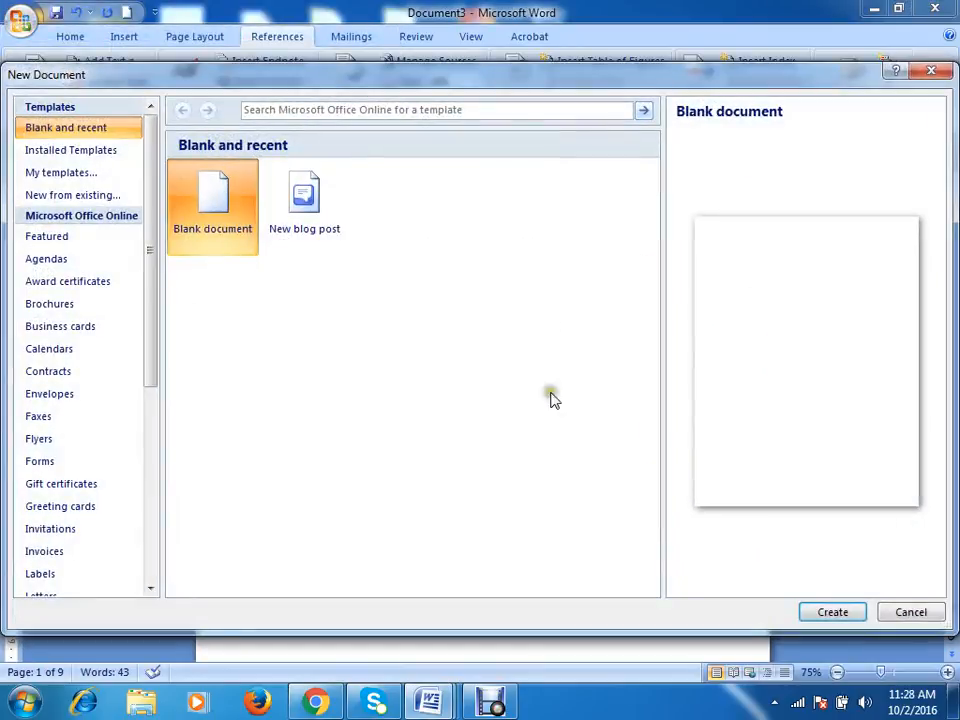
double_click(207, 200)
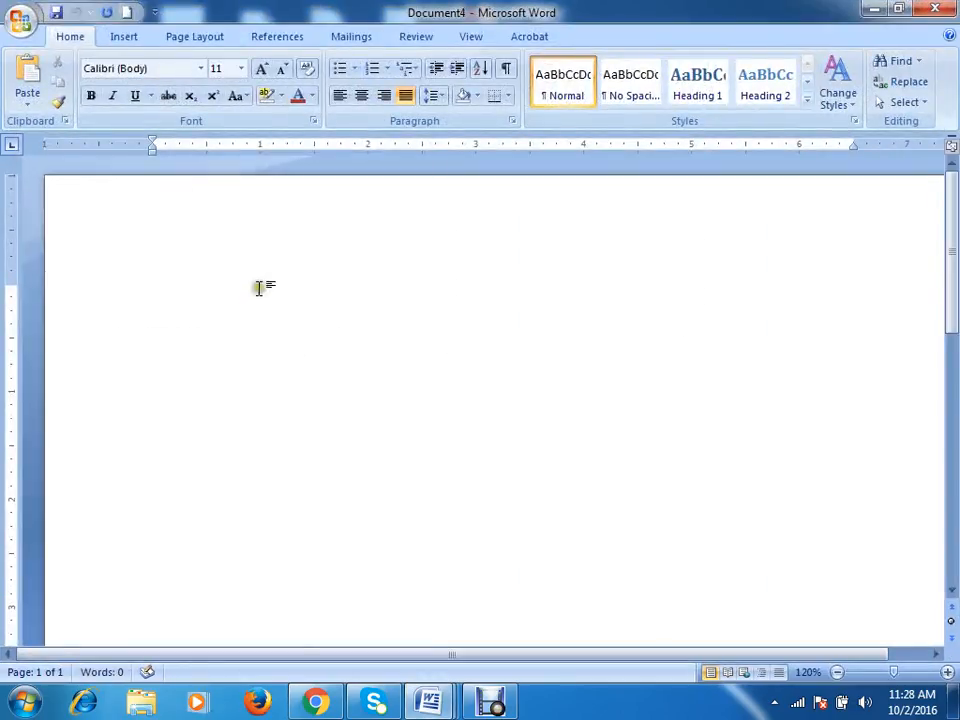
left_click(186, 254)
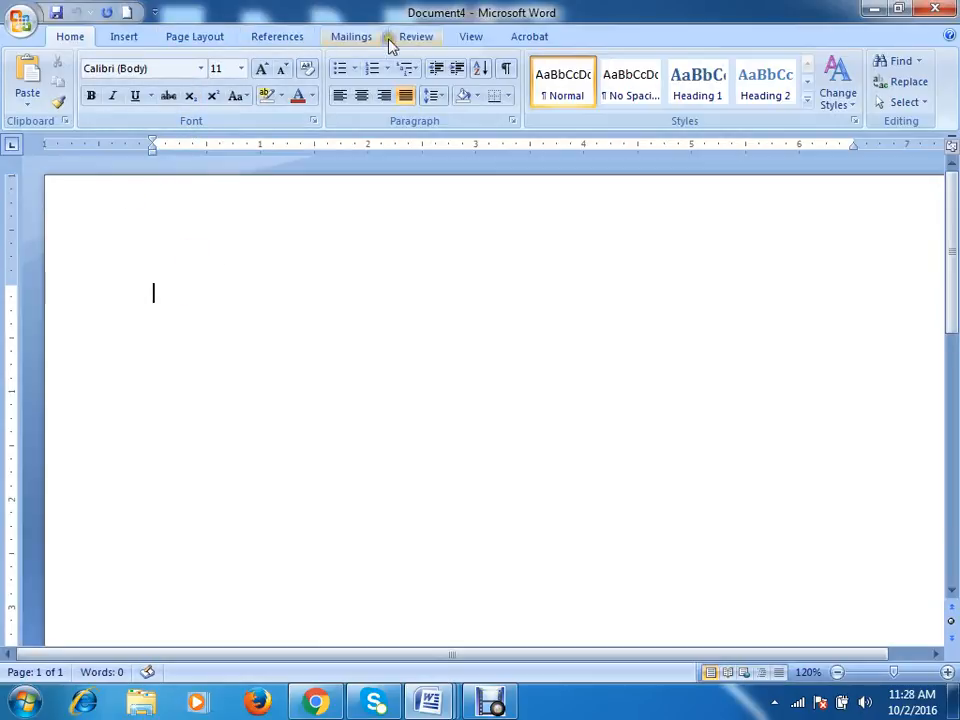
Start adding a new citation source in the blank document, moving its form lower on the page
left_click(289, 39)
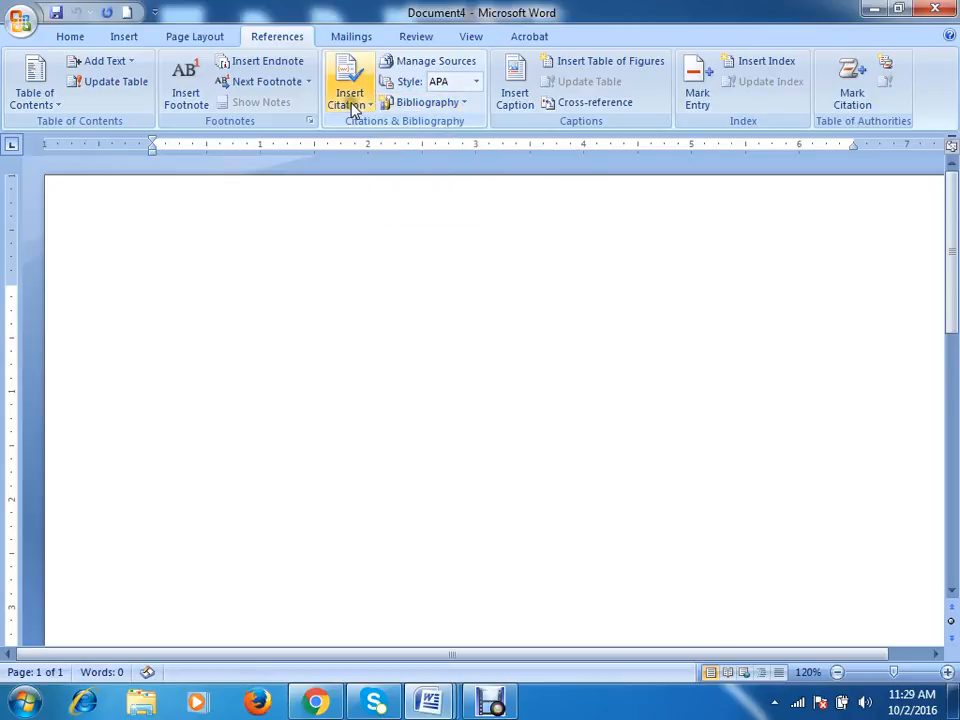
left_click(428, 104)
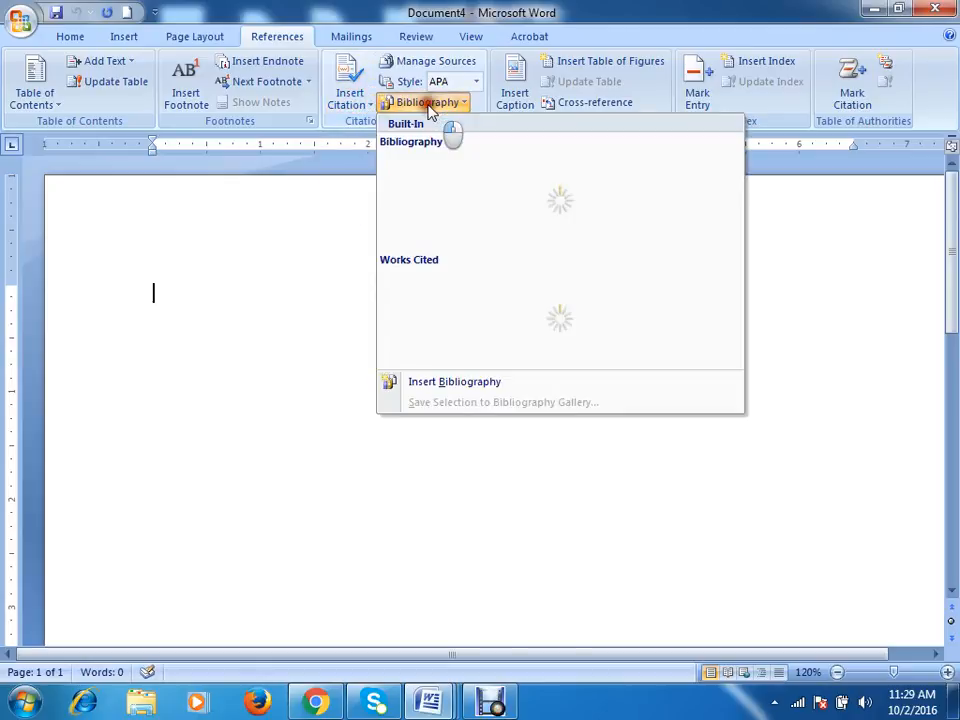
left_click(352, 98)
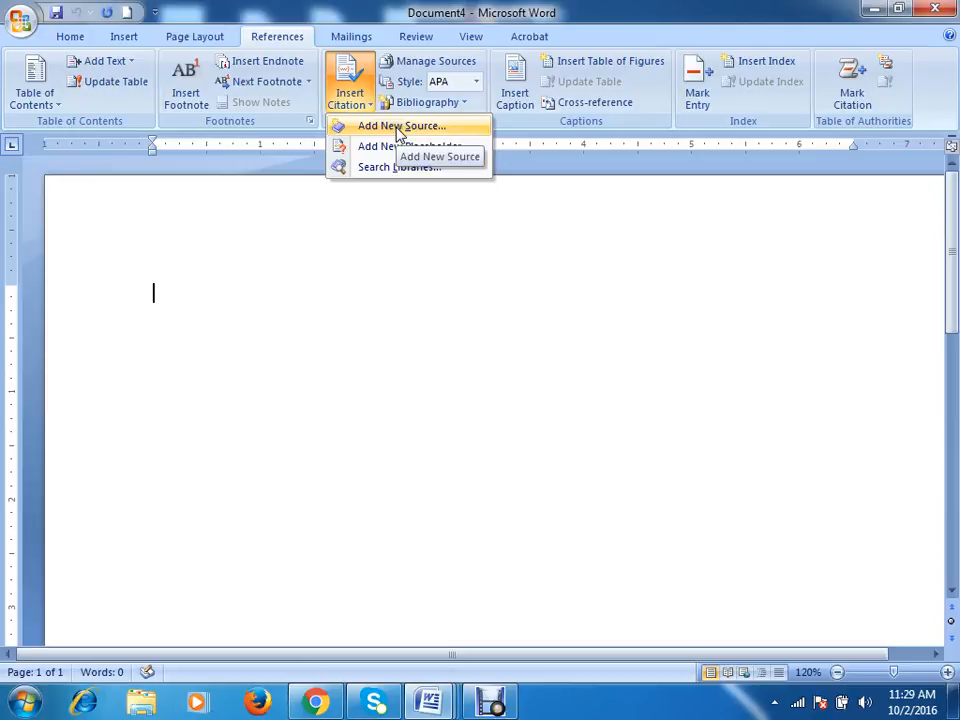
left_click(403, 132)
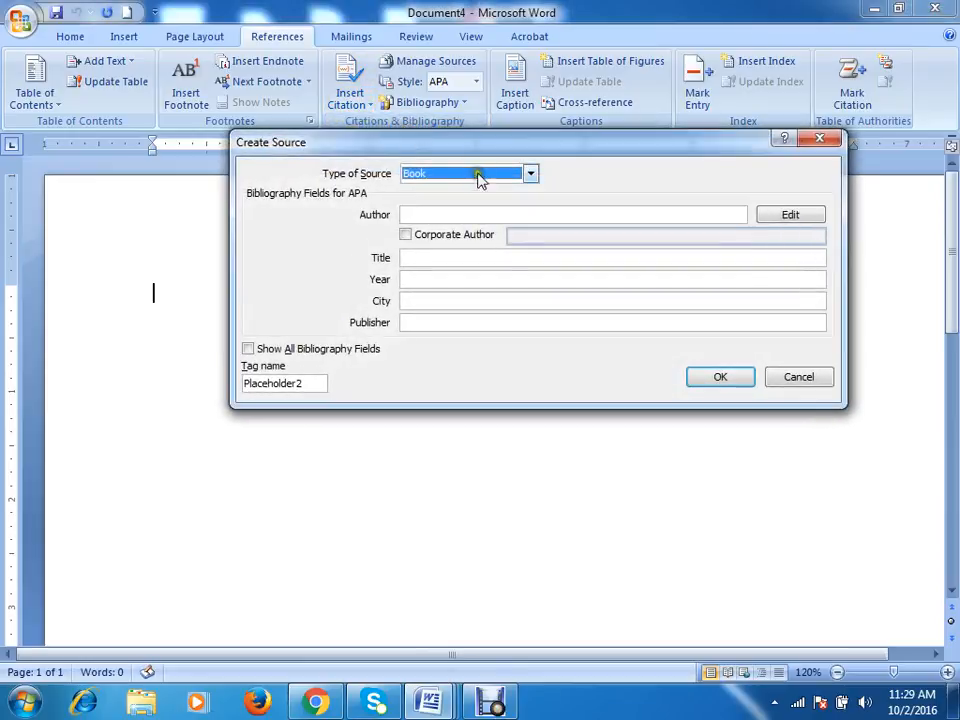
left_click_drag(485, 145, 460, 198)
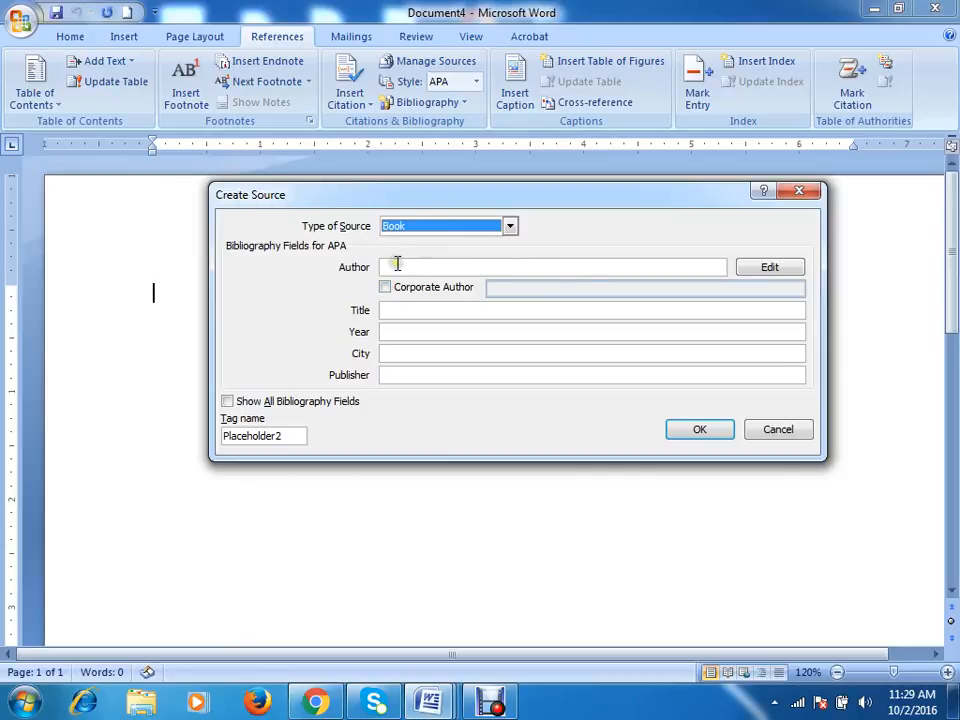
left_click(397, 265)
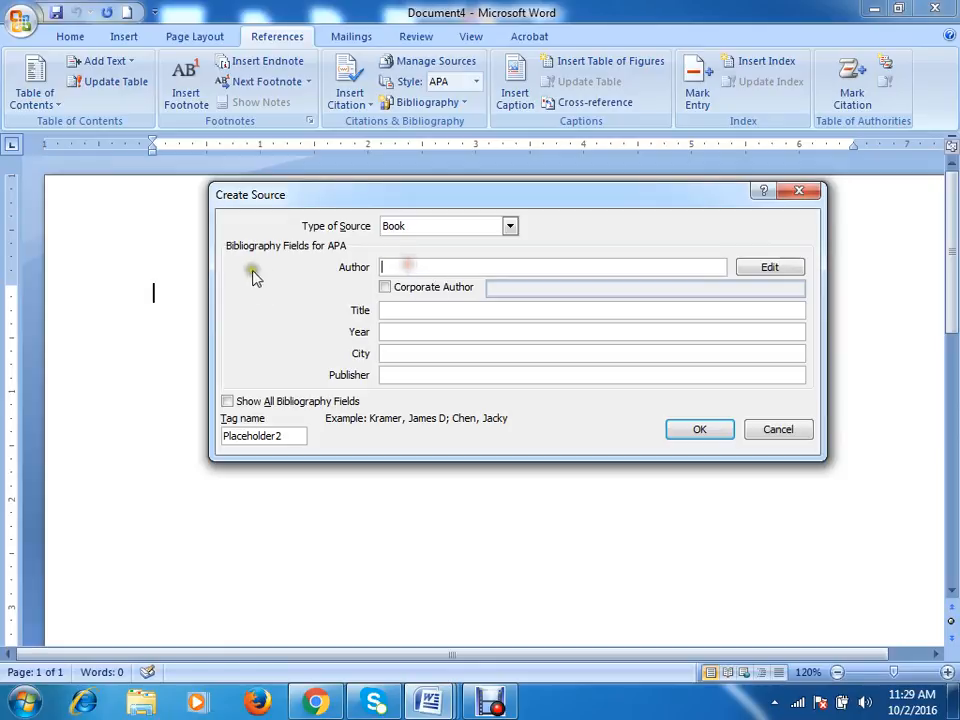
Look through the available source types for the citation, from Book to Miscellaneous, and keep Book as the type
left_click(509, 227)
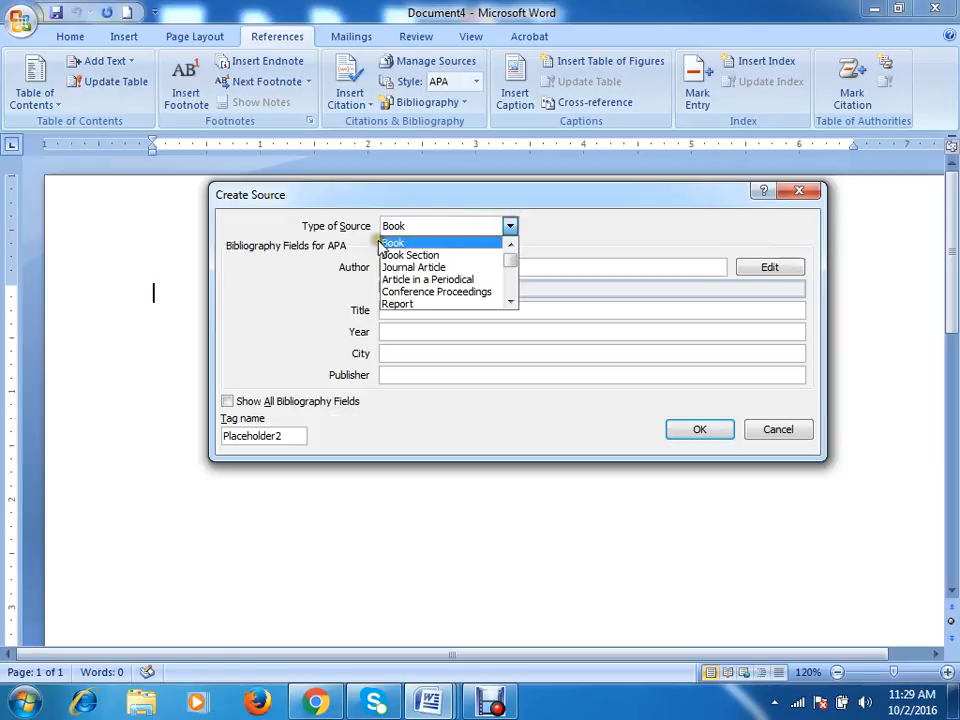
mouse_move(509, 260)
left_mouse_down()
mouse_move(510, 299)
mouse_move(510, 254)
left_mouse_up()
left_click(508, 243)
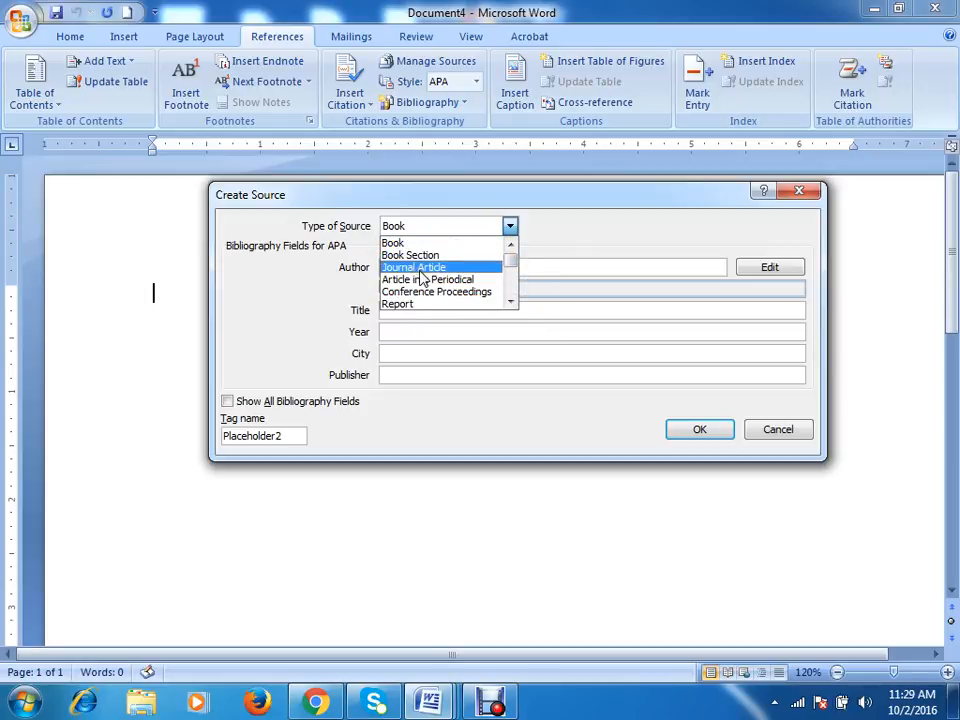
left_click(510, 302)
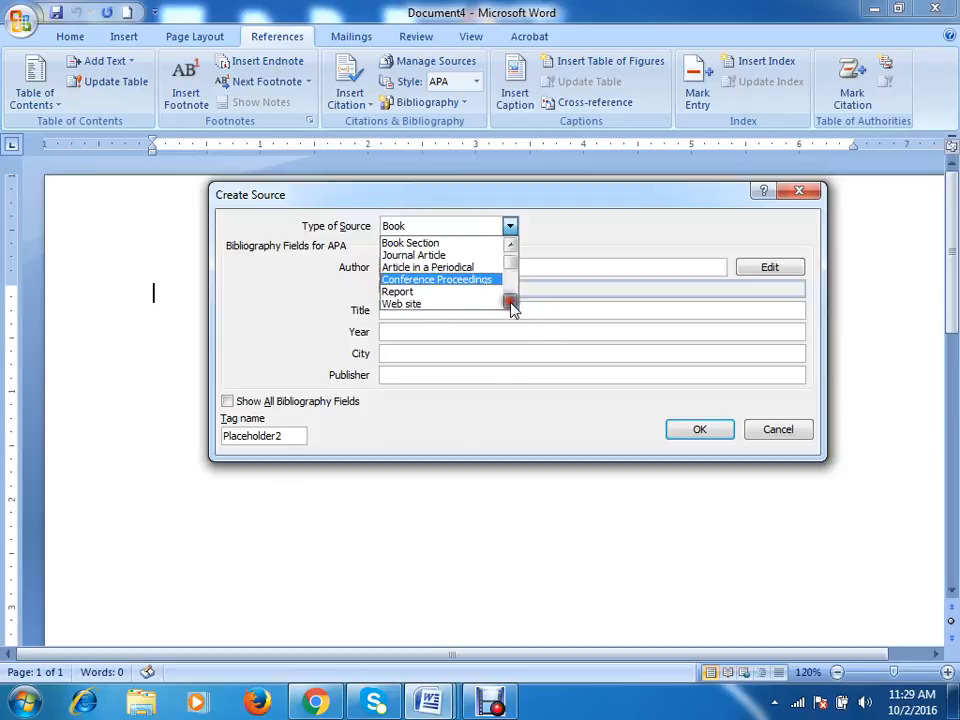
left_click(510, 302)
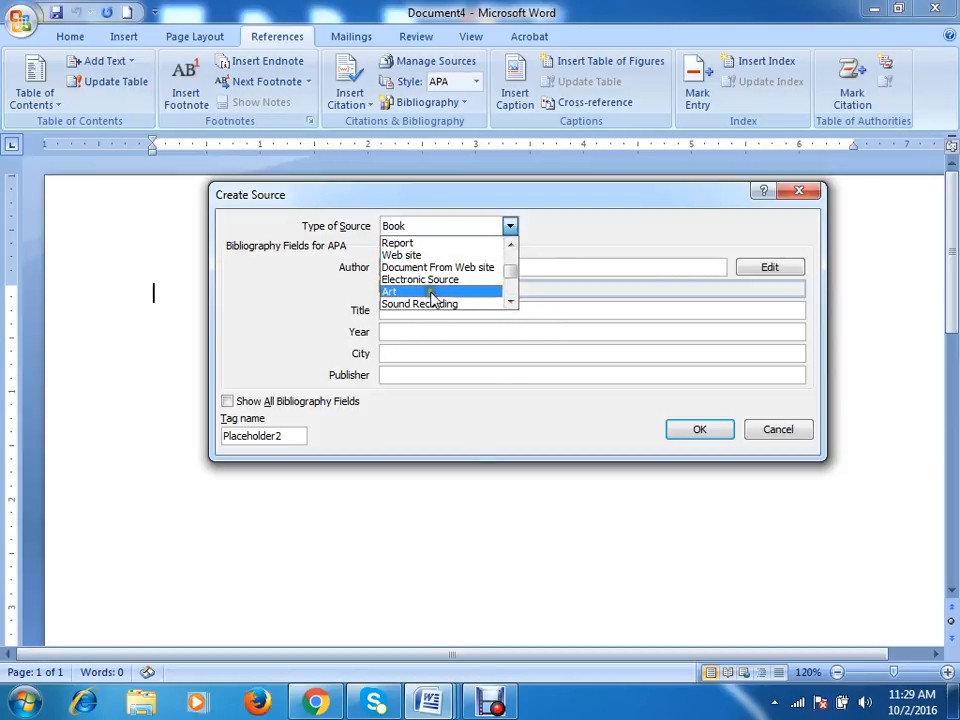
left_click(510, 302)
left_click(510, 302)
left_click(510, 302)
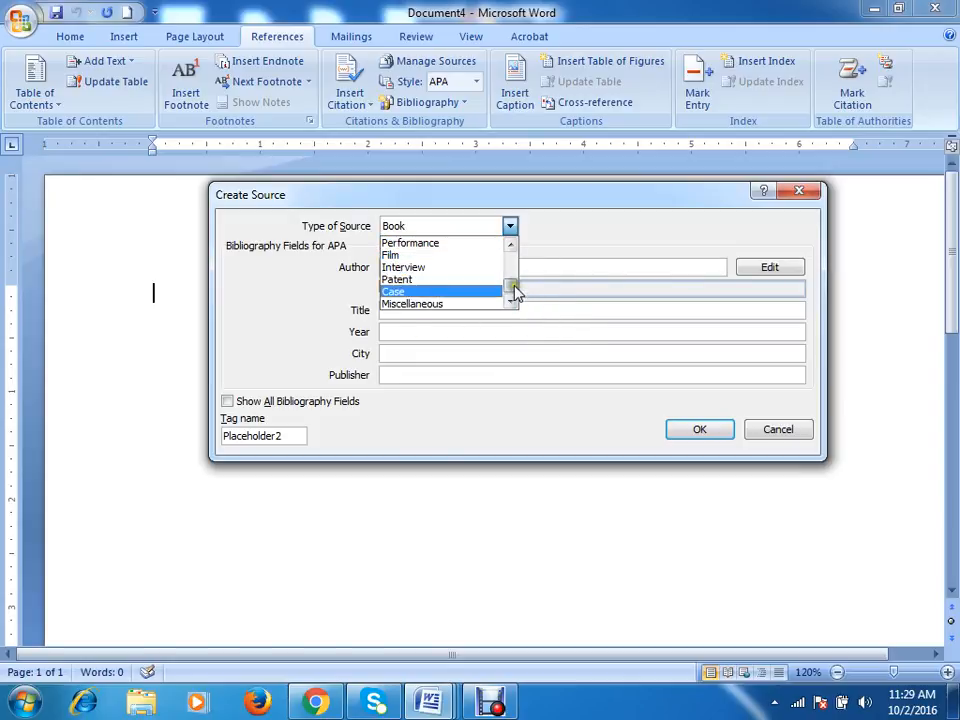
left_click_drag(512, 286, 511, 252)
left_click(405, 245)
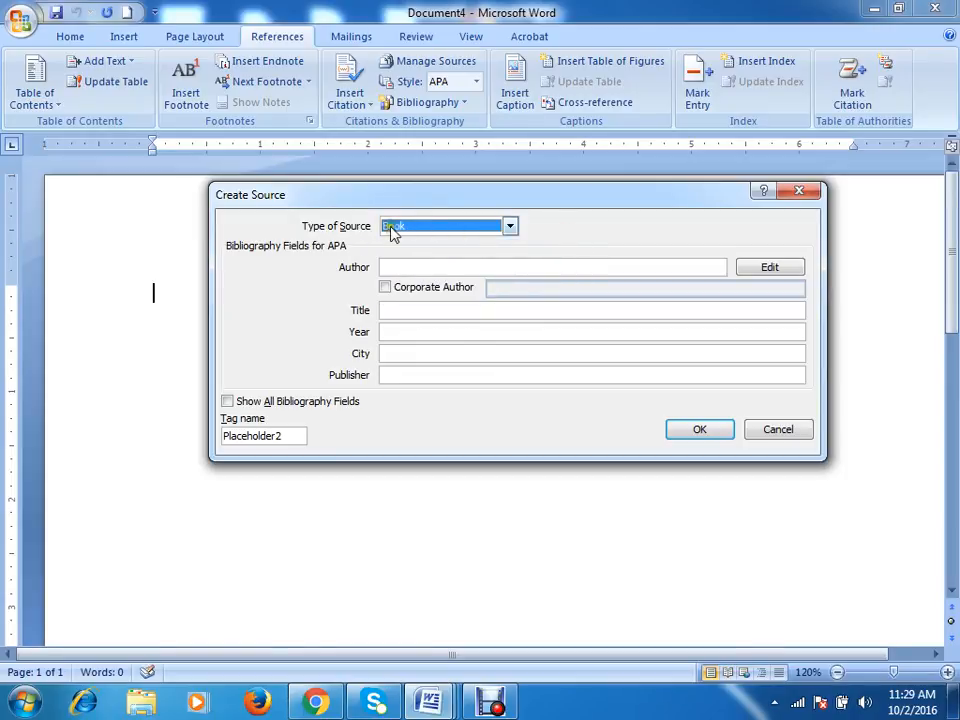
left_click(430, 235)
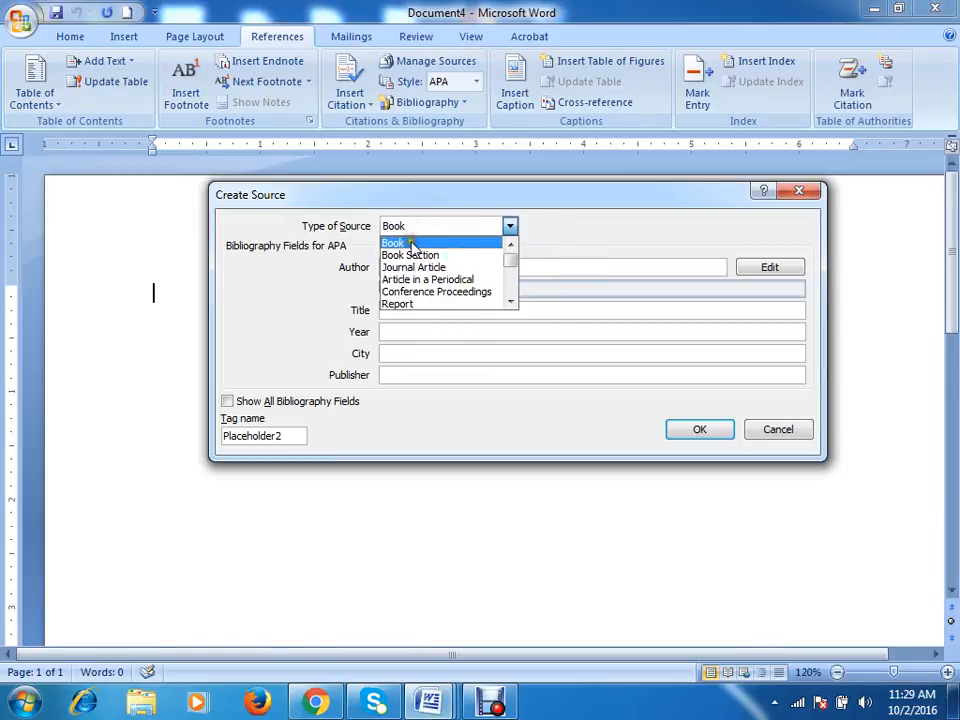
left_click(396, 240)
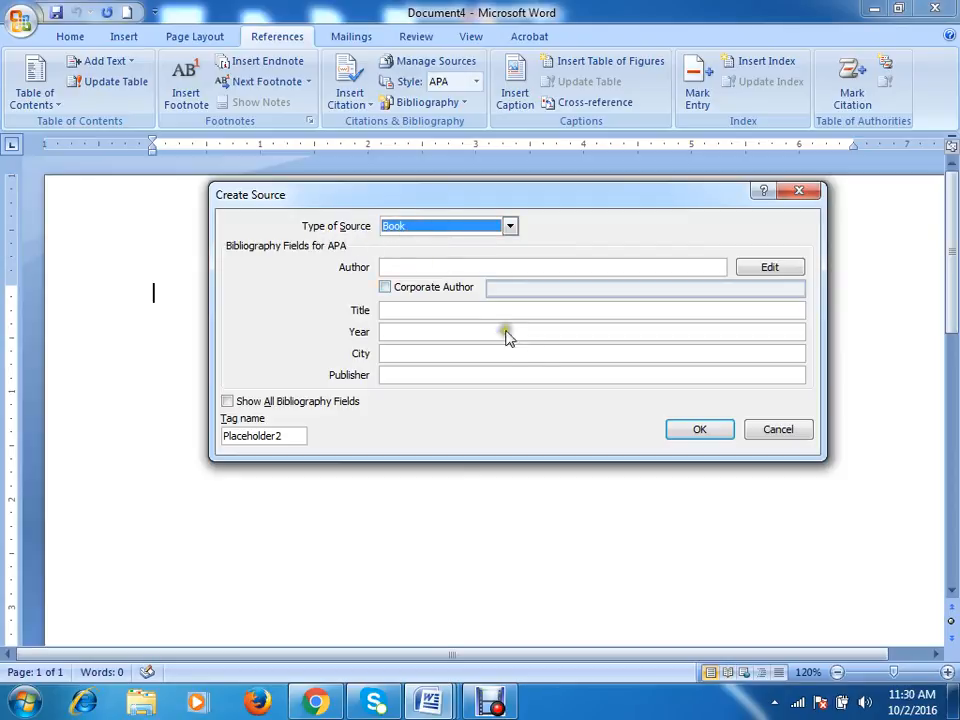
Enter "XYZ" as the book source's author and "Title of the Book" as its title
left_click(407, 267)
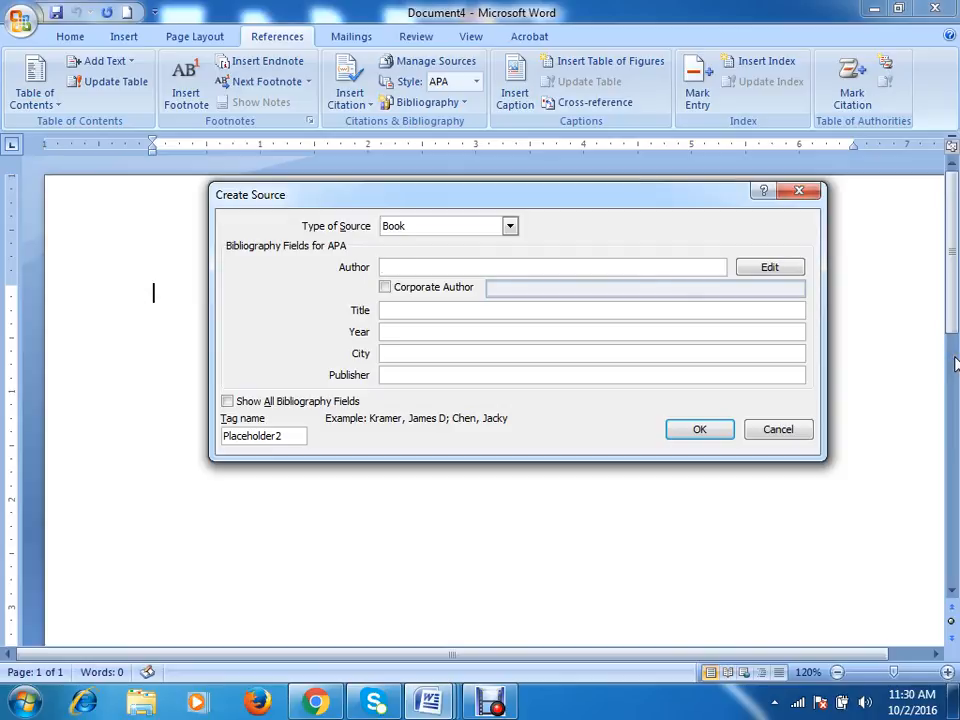
type("Mr")
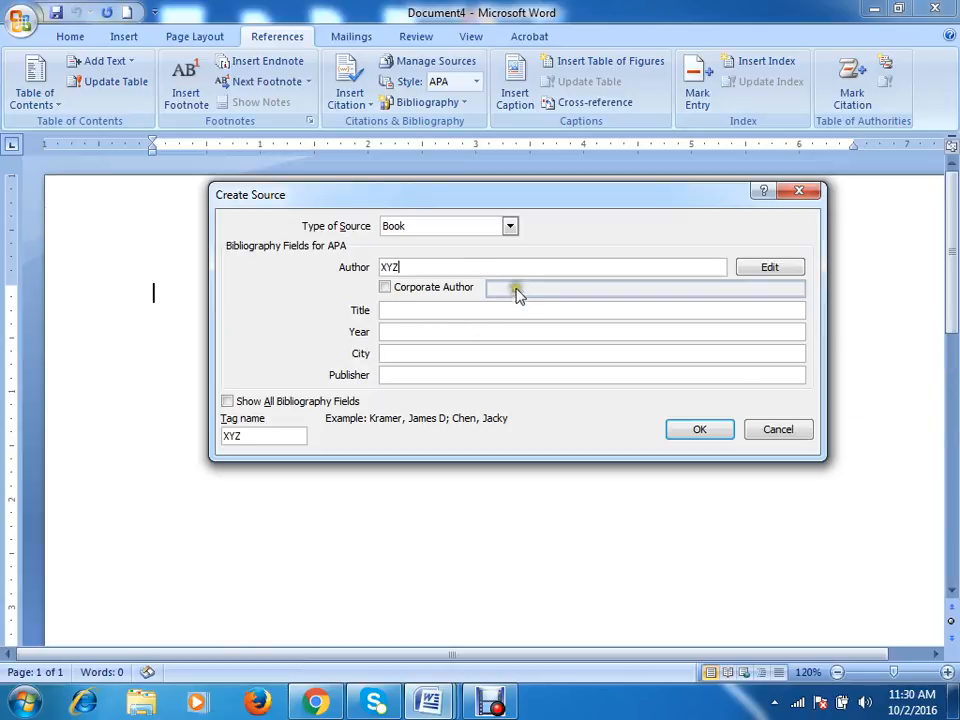
left_click(404, 311)
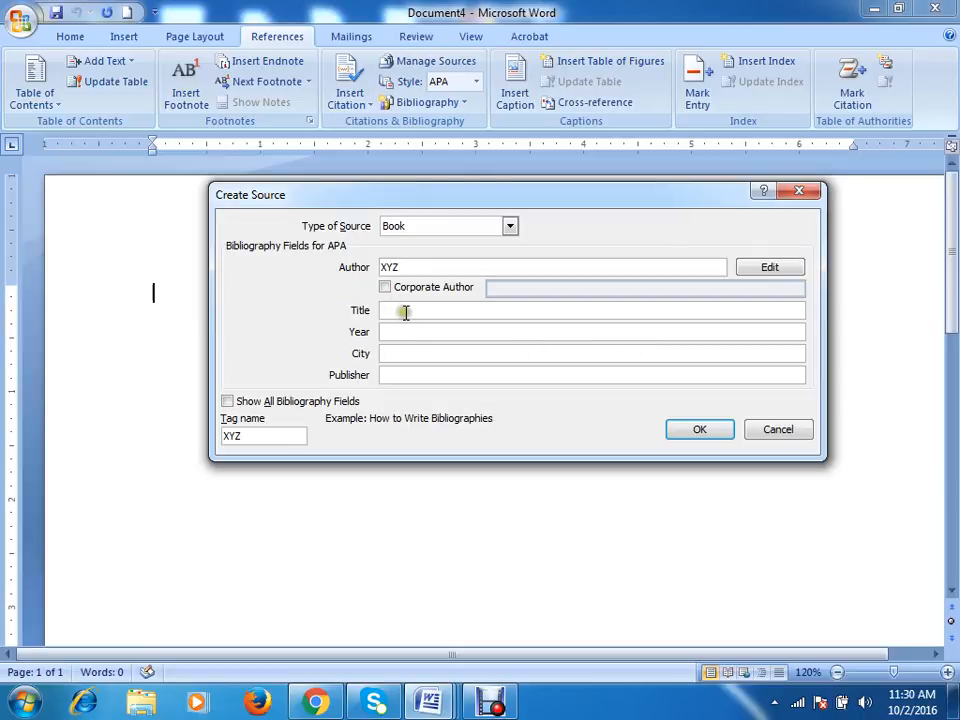
left_click(620, 335)
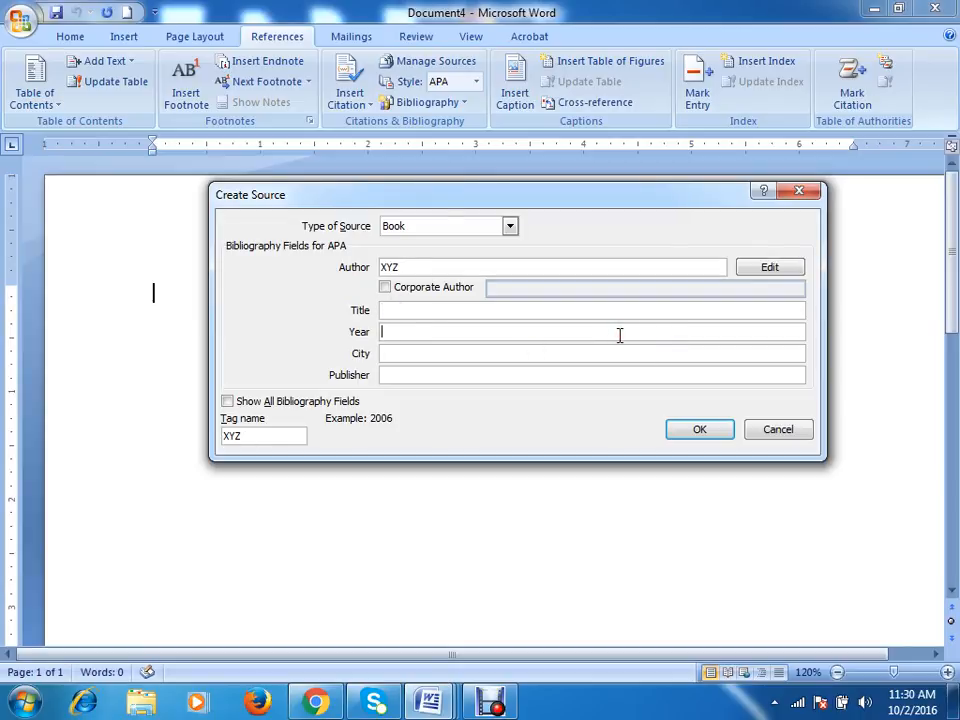
left_click(620, 335)
left_click(685, 309)
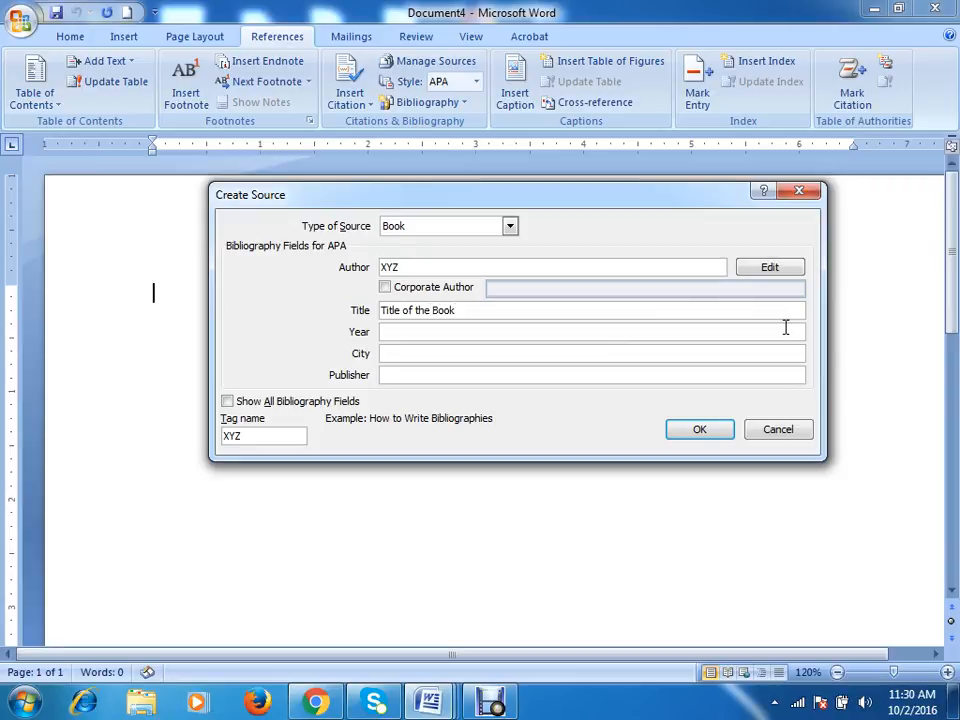
Change the book's author to "Author Name", enter year 2016, city Dhaka and publisher "Publisher Name", and save the source
left_click_drag(403, 268, 340, 269)
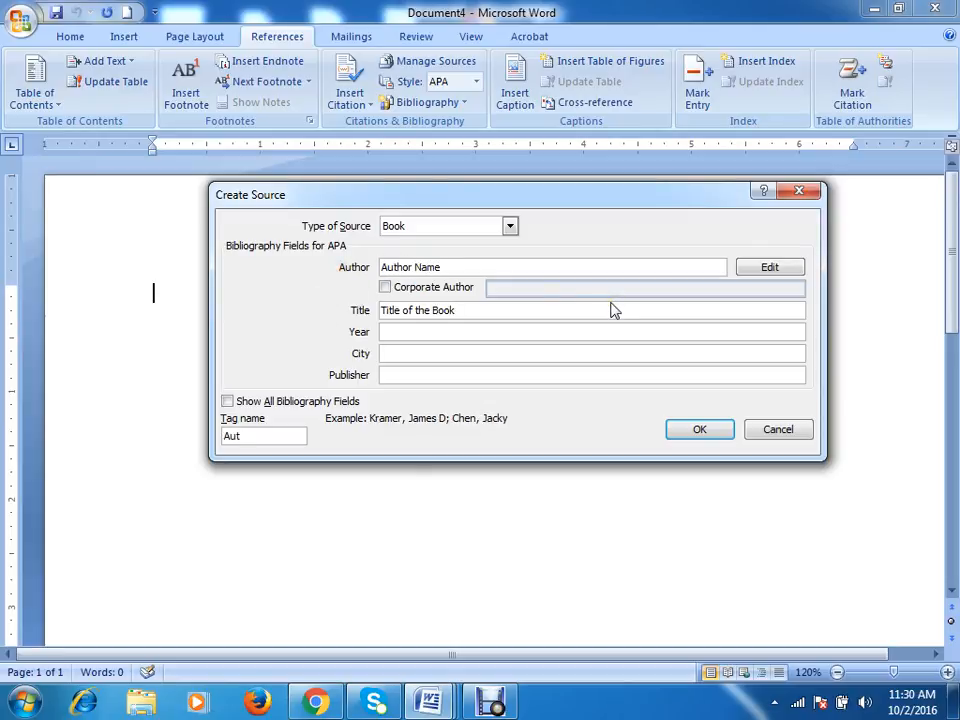
left_click(390, 331)
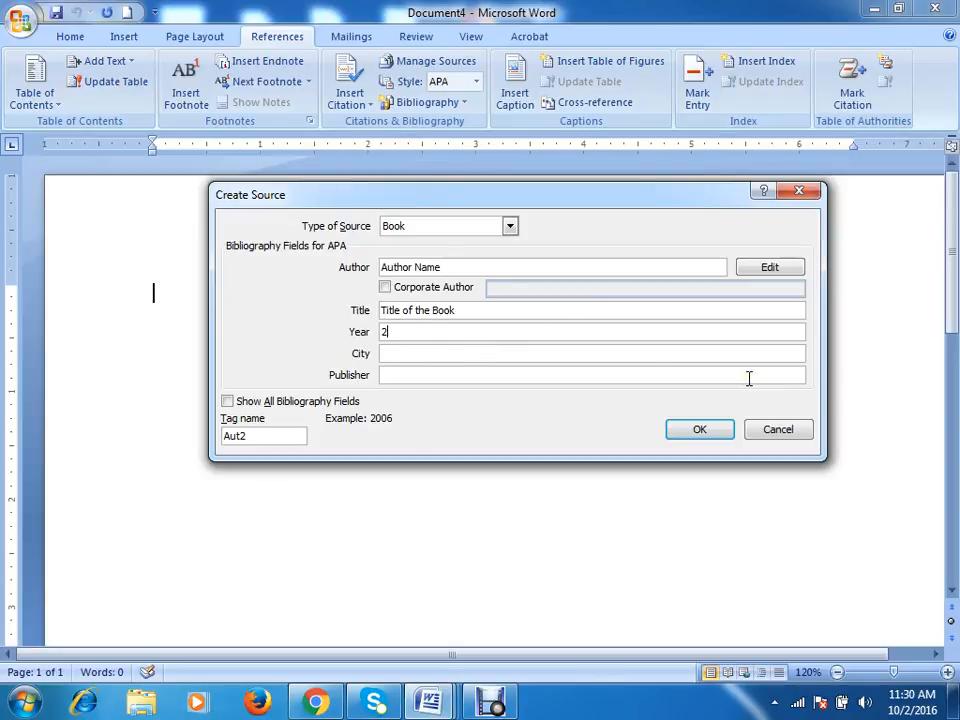
left_click(514, 354)
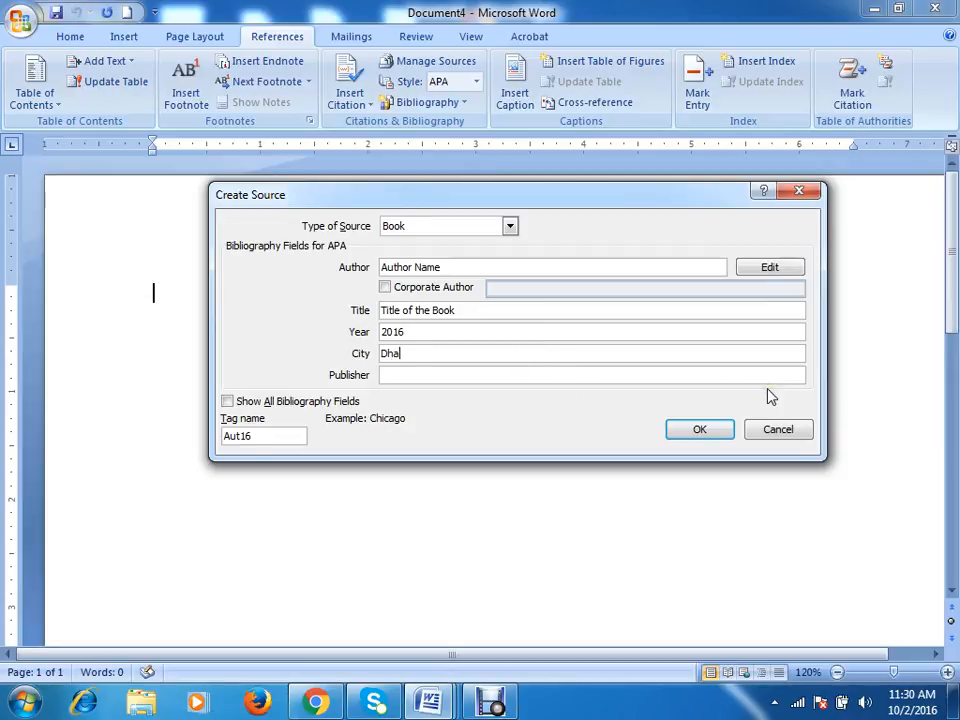
left_click(435, 376)
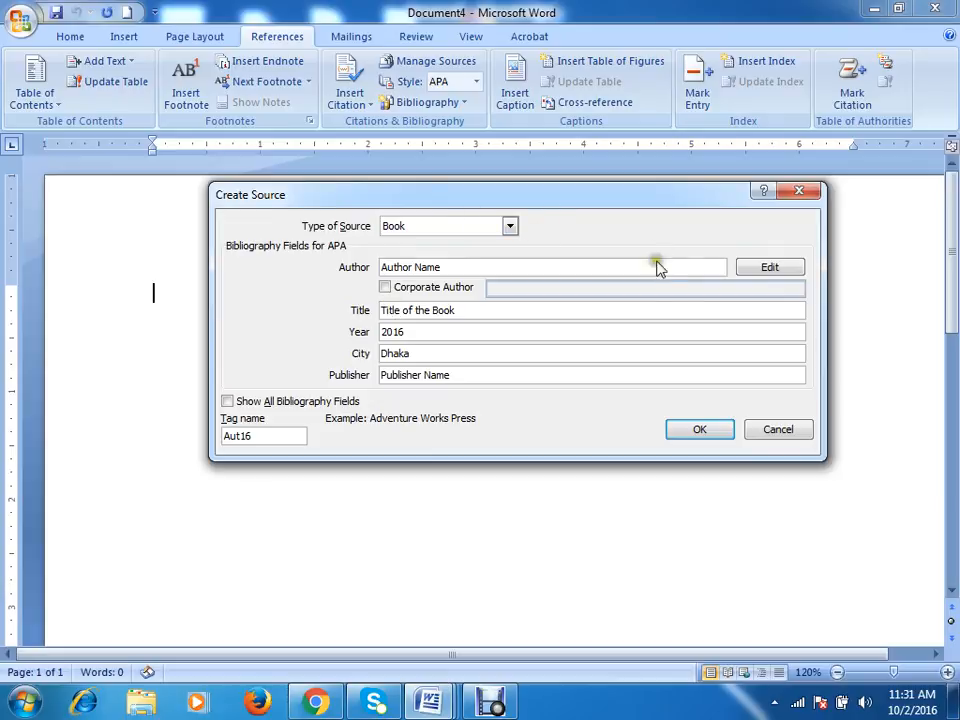
left_click(700, 430)
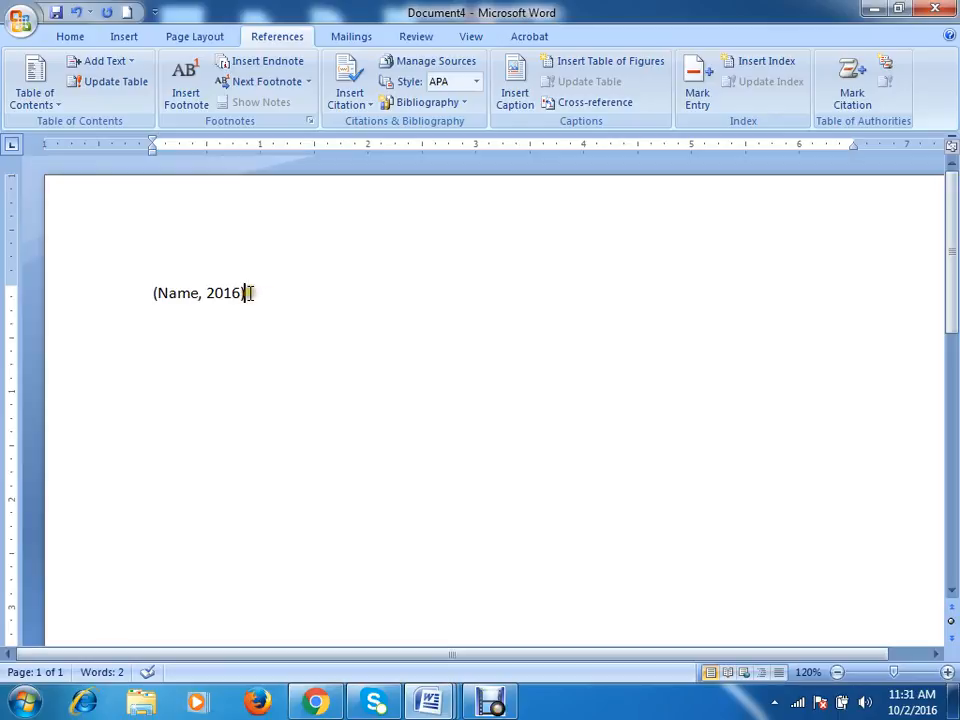
Delete the in-text citation inserted for the new book source from the page
left_click_drag(251, 292, 189, 300)
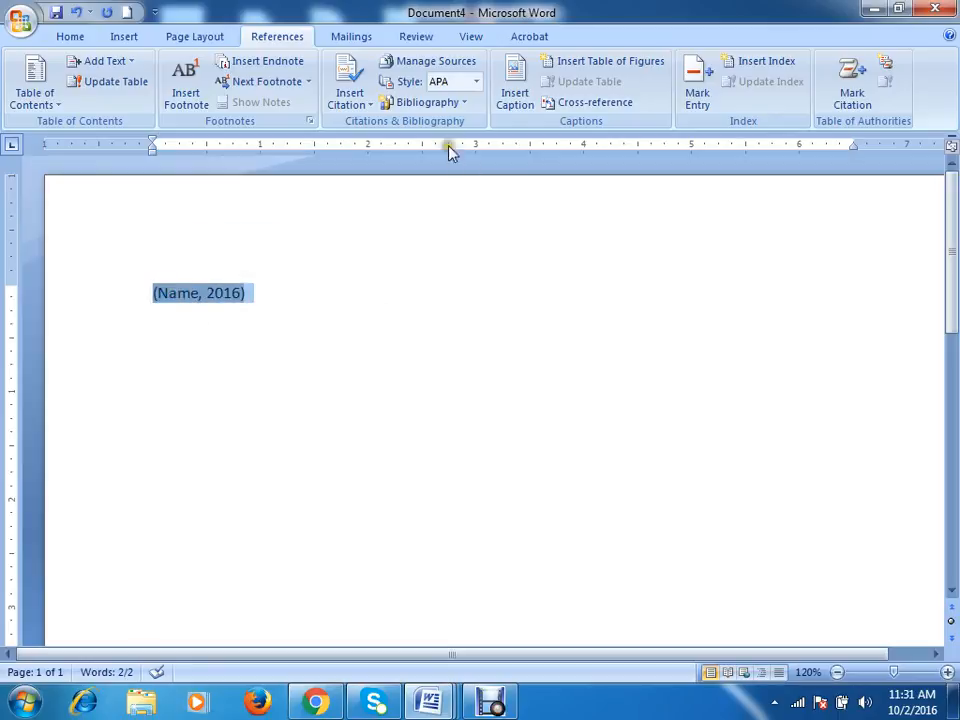
left_click(440, 103)
left_click(262, 360)
left_click(266, 290)
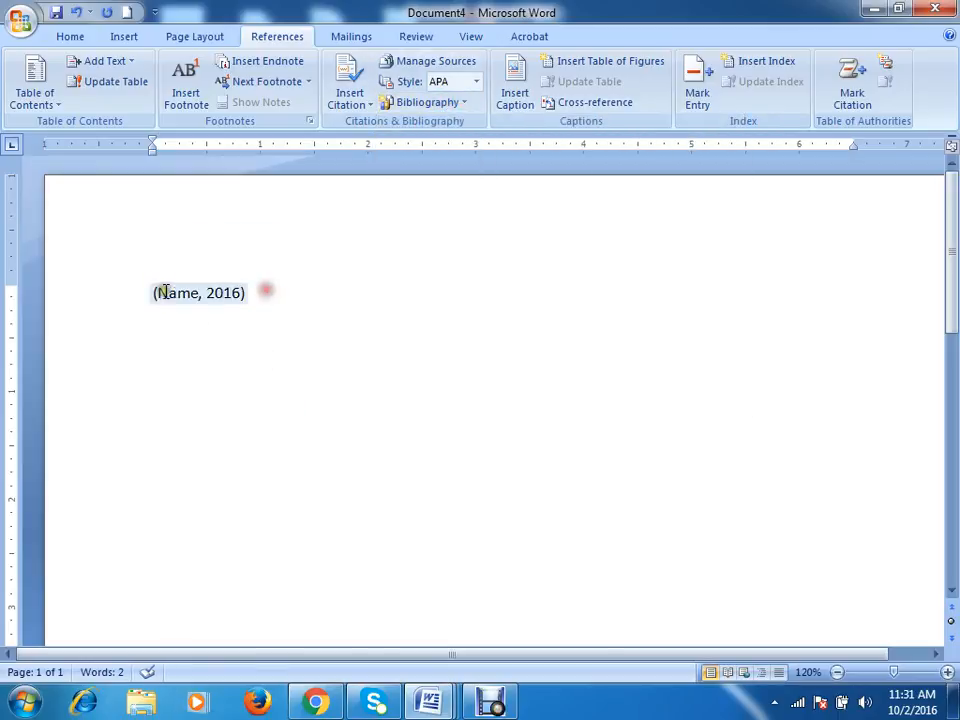
left_click(122, 295)
key("Delete")
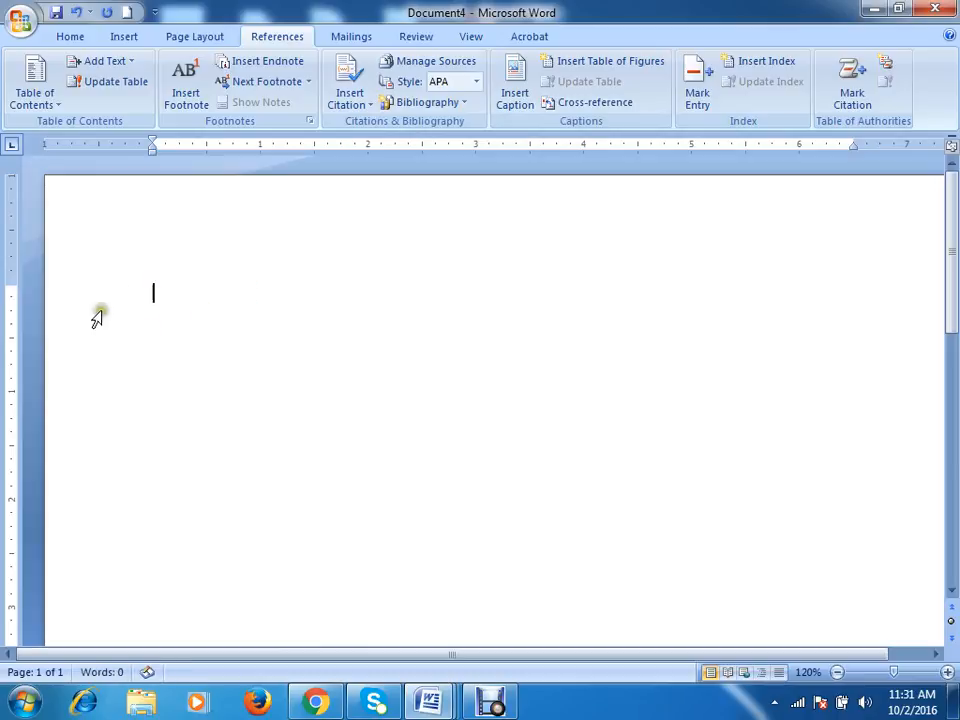
Set the citation style to Chicago and insert the built-in Bibliography into the document
left_click(444, 104)
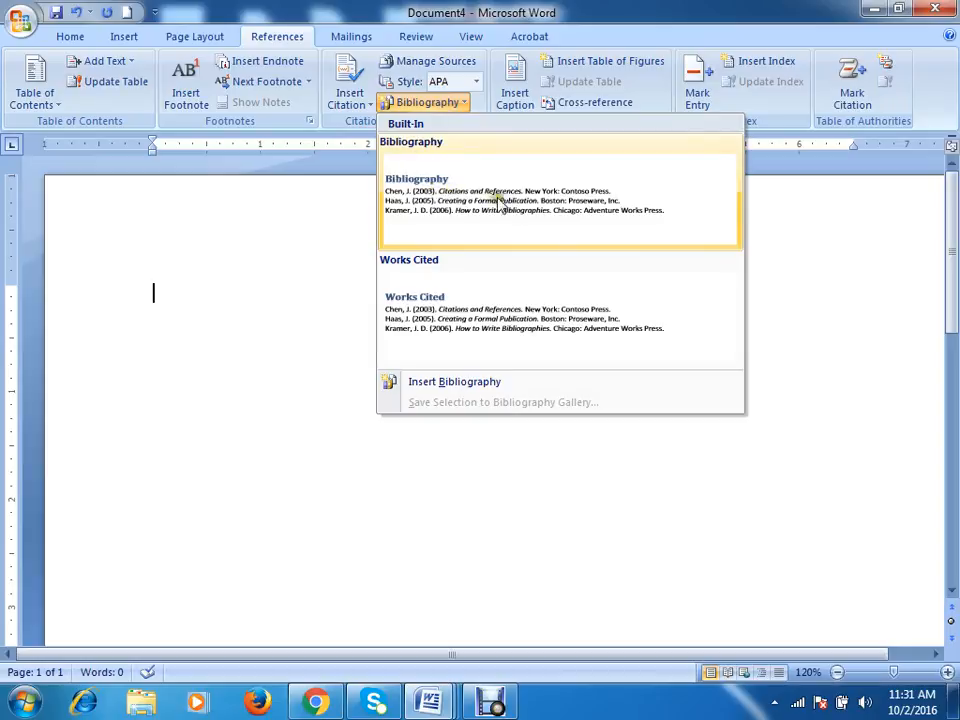
left_click(477, 83)
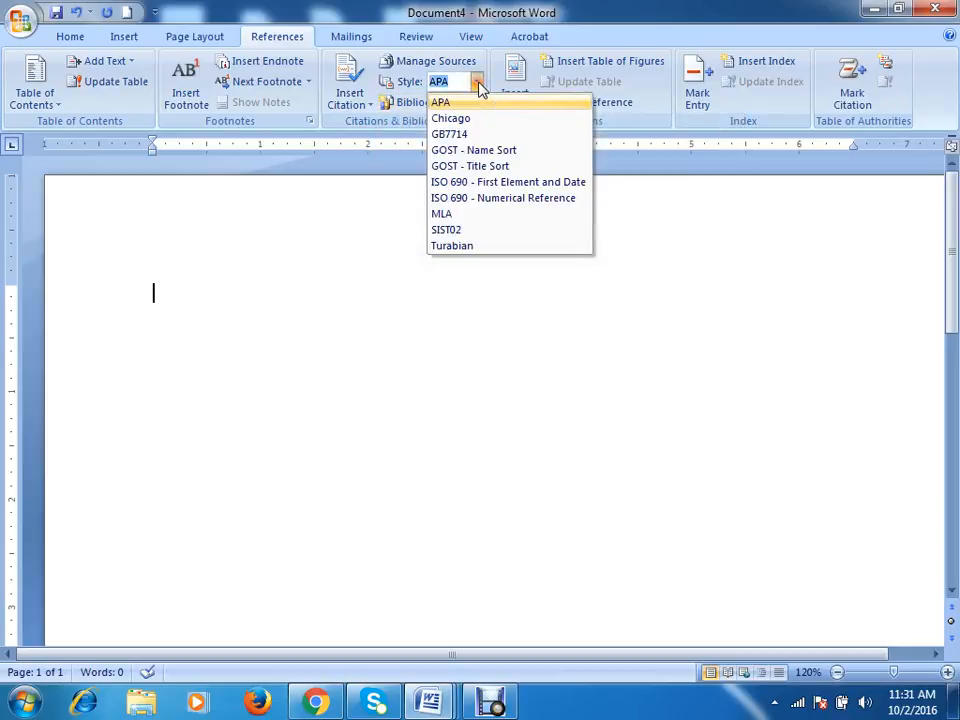
left_click(461, 111)
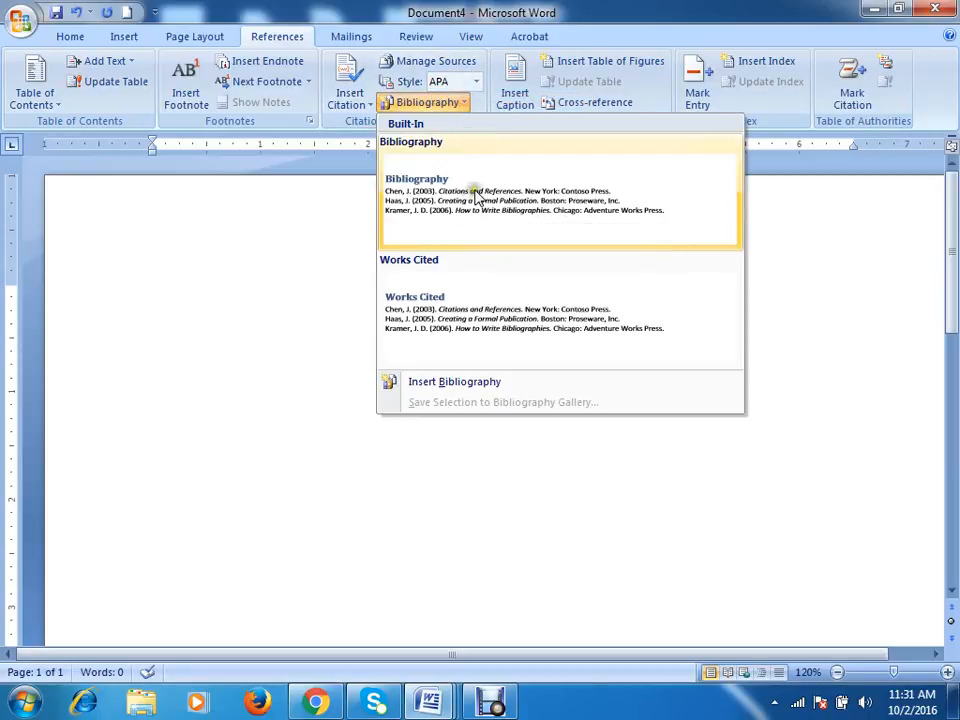
left_click(477, 82)
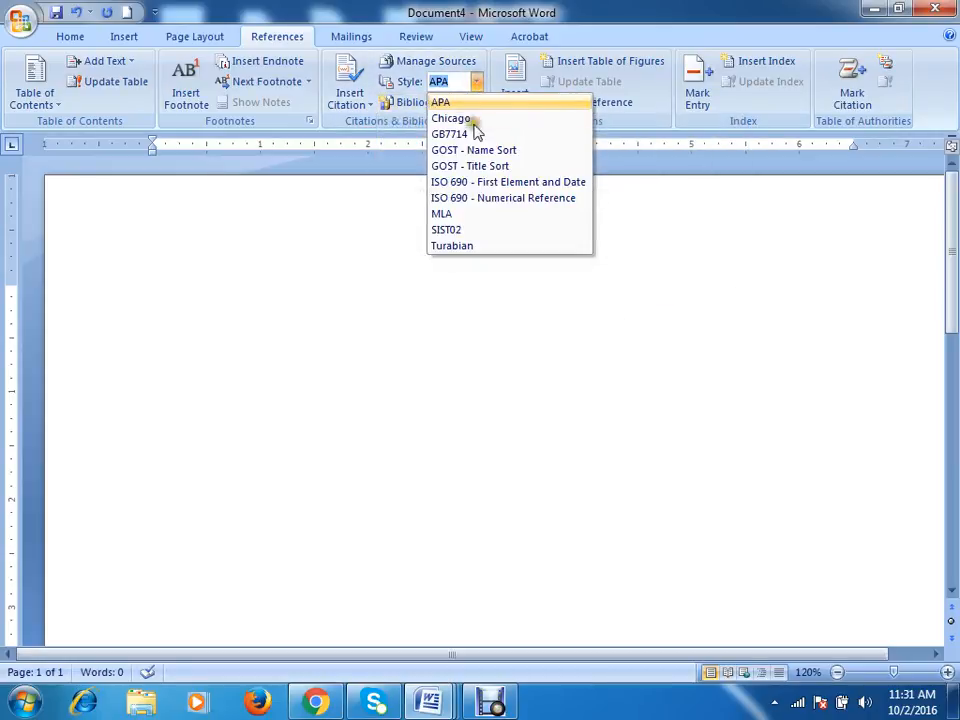
left_click(452, 118)
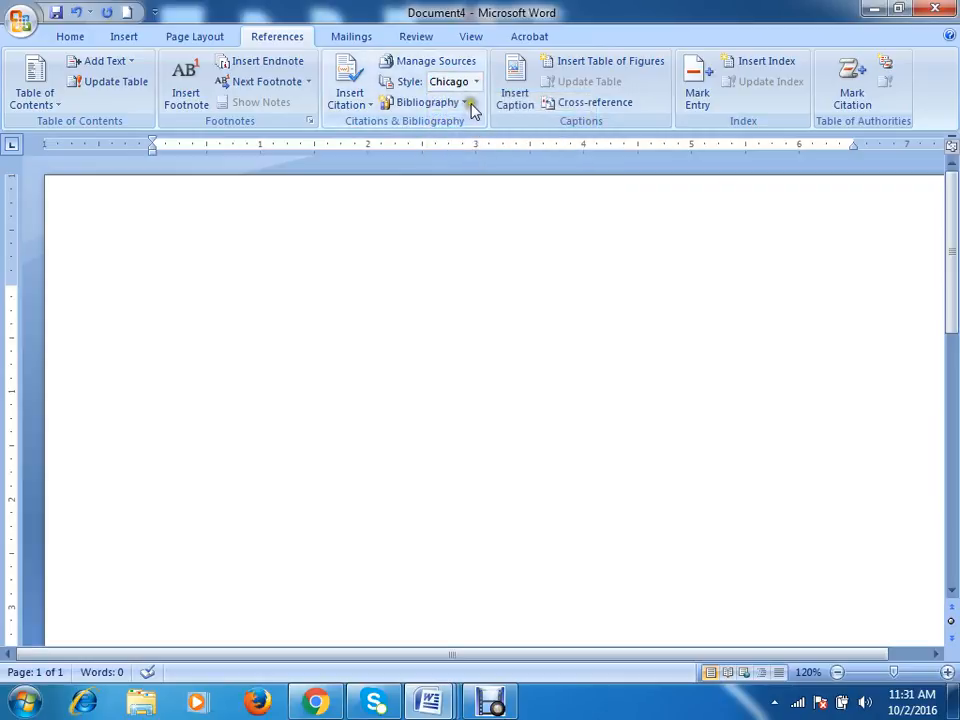
left_click(463, 104)
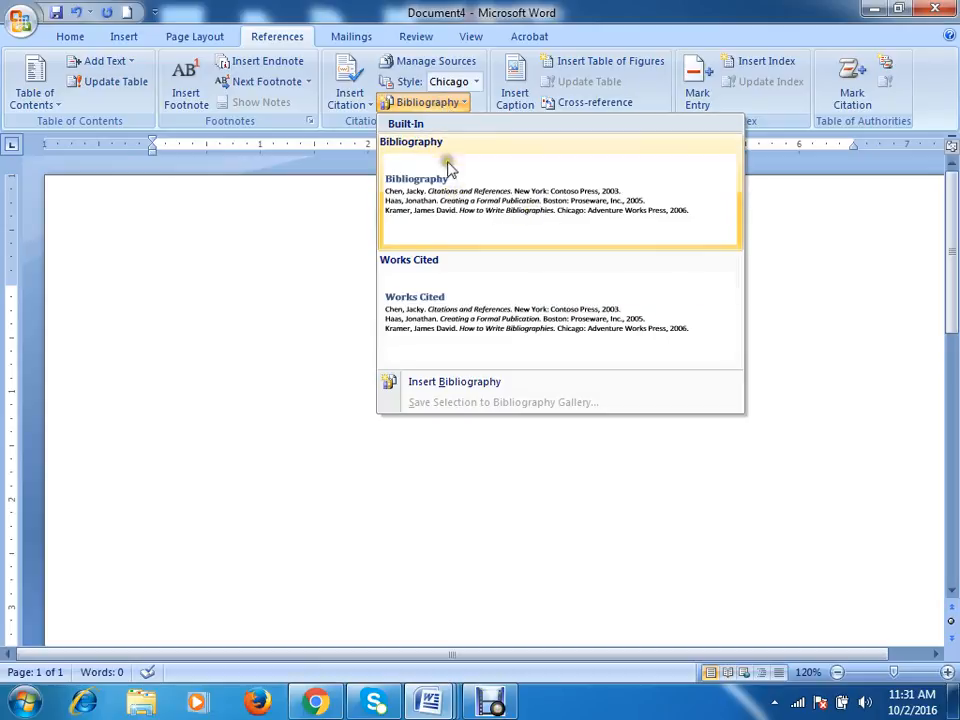
left_click(497, 197)
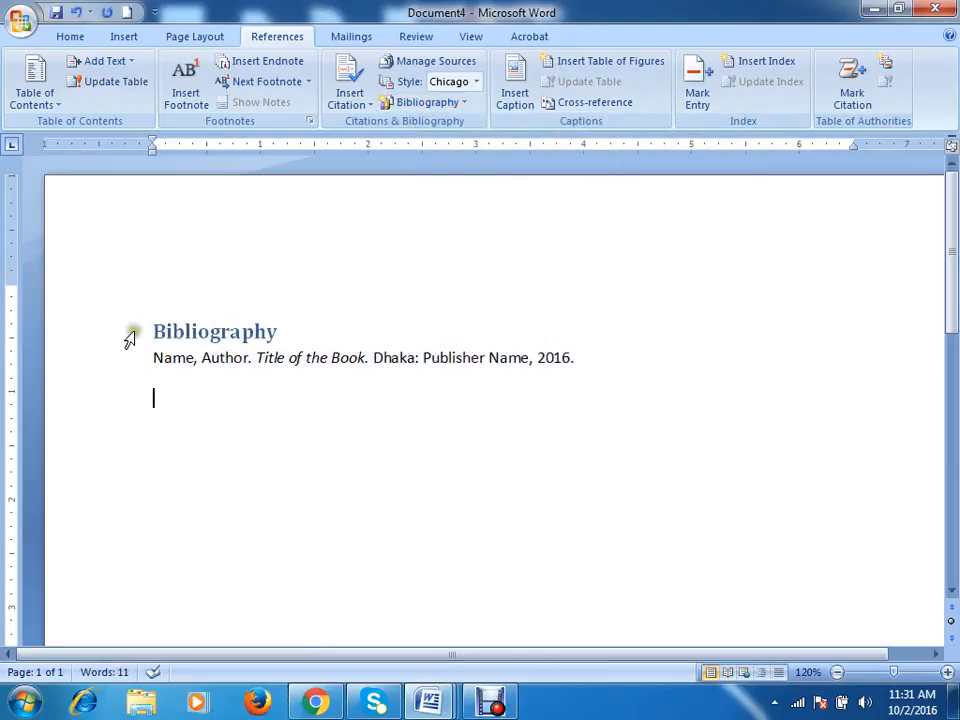
left_click(600, 358)
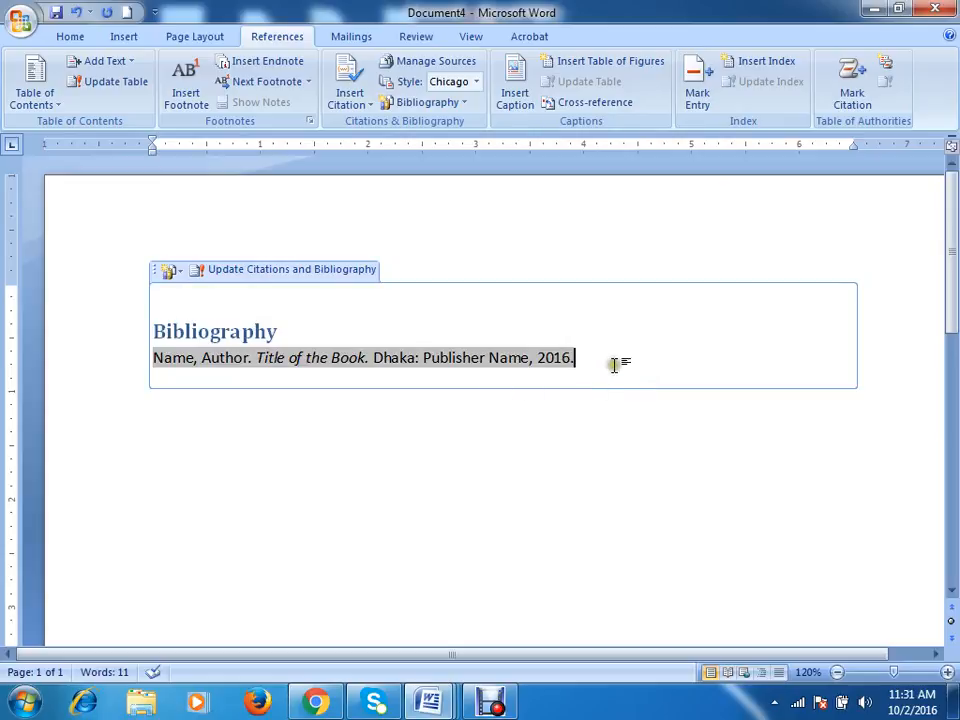
left_click(366, 110)
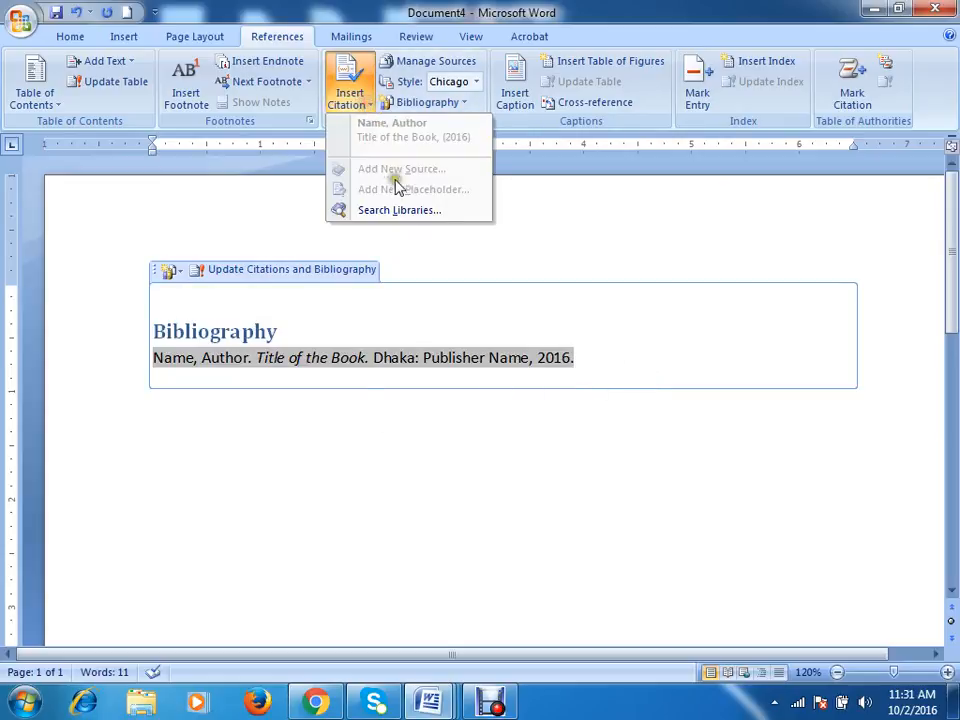
left_click(557, 456)
Add a book source with author "Author 2", title "Title 2", year 2000, city Dhaka and publisher "Publisher 2", and delete its in-text citation
left_click(546, 426)
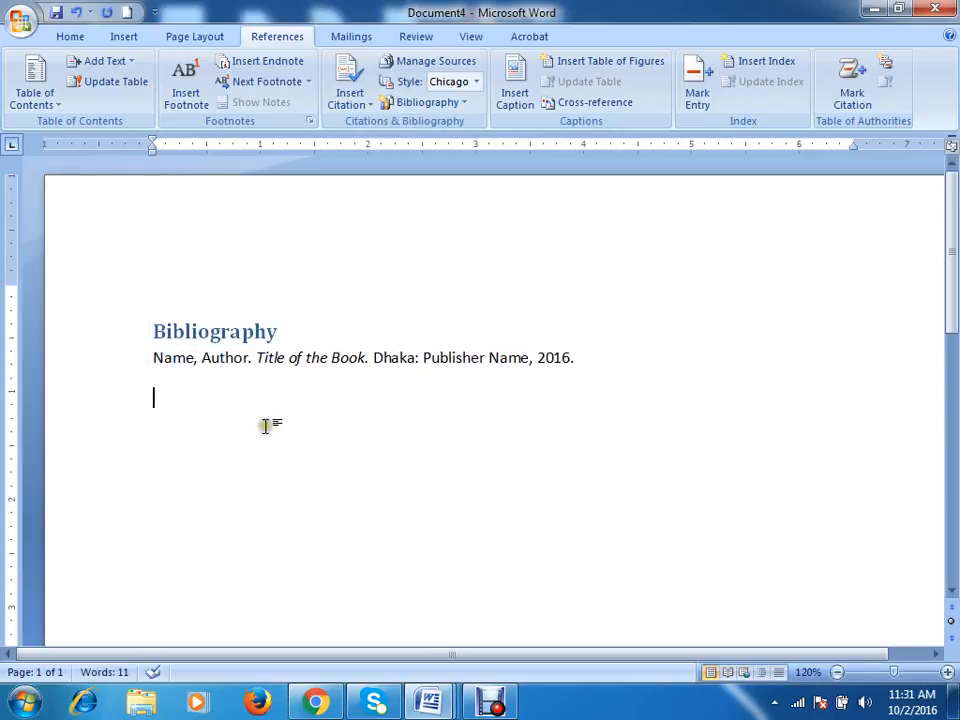
left_click(366, 106)
left_click(370, 167)
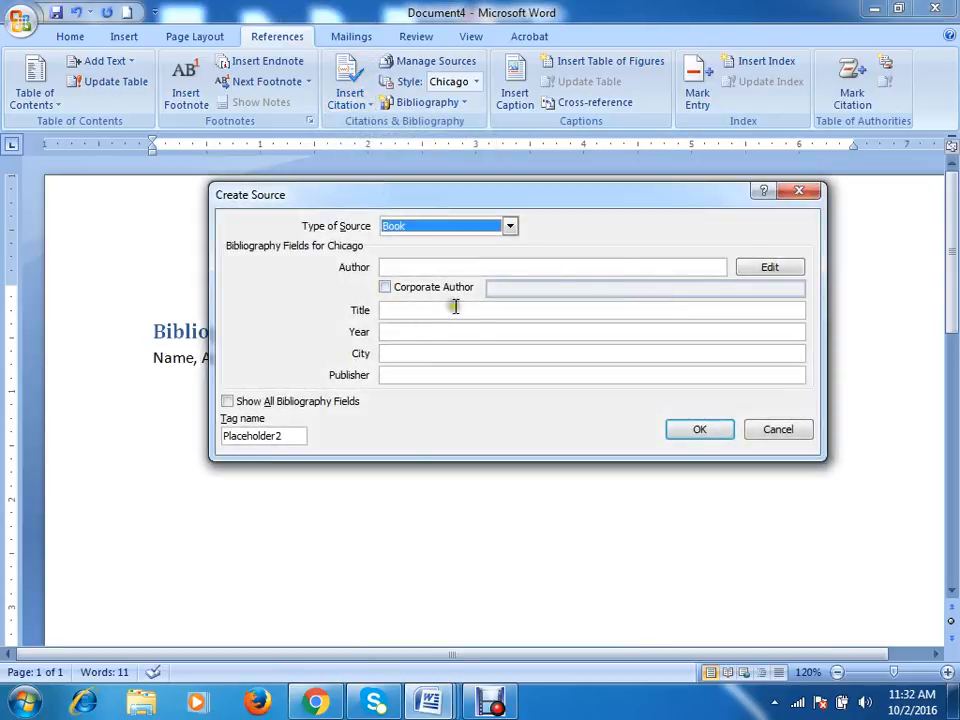
left_click(395, 286)
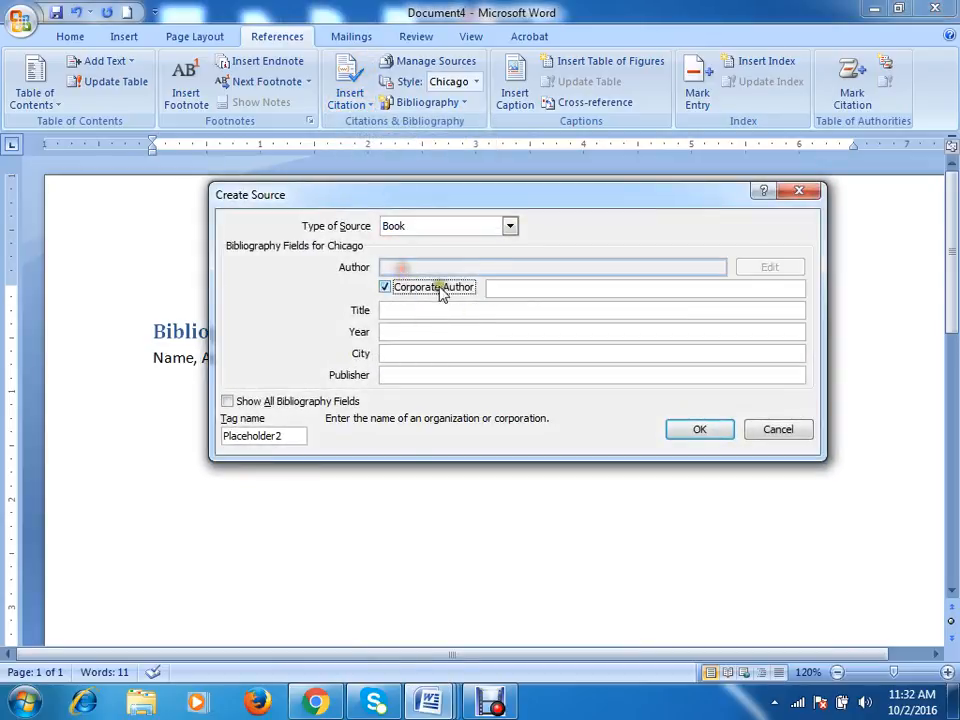
left_click(386, 287)
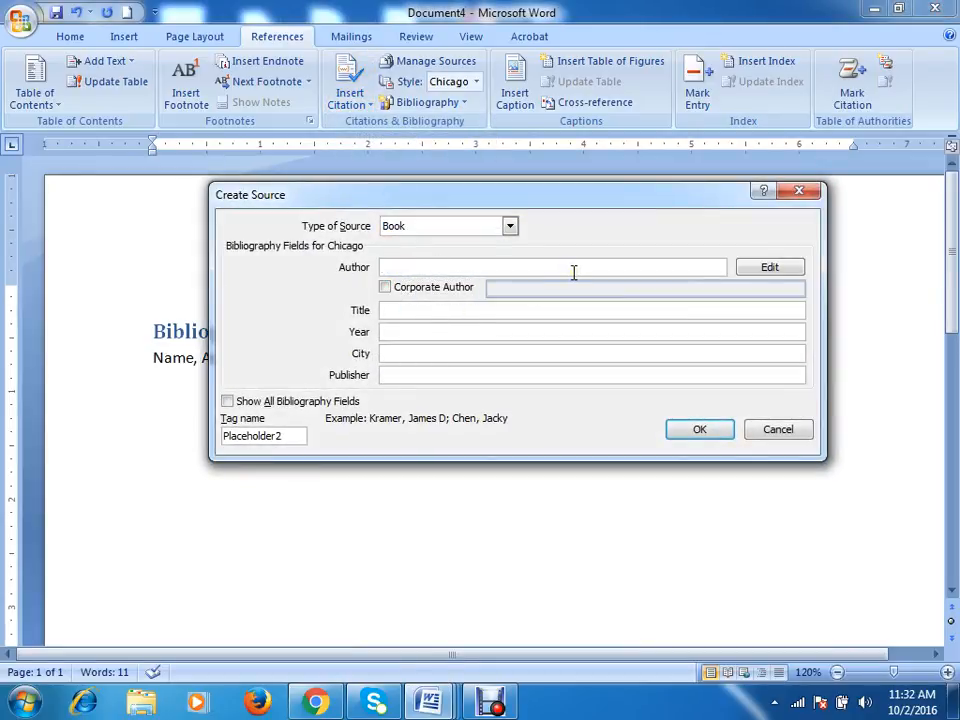
type("Author 2")
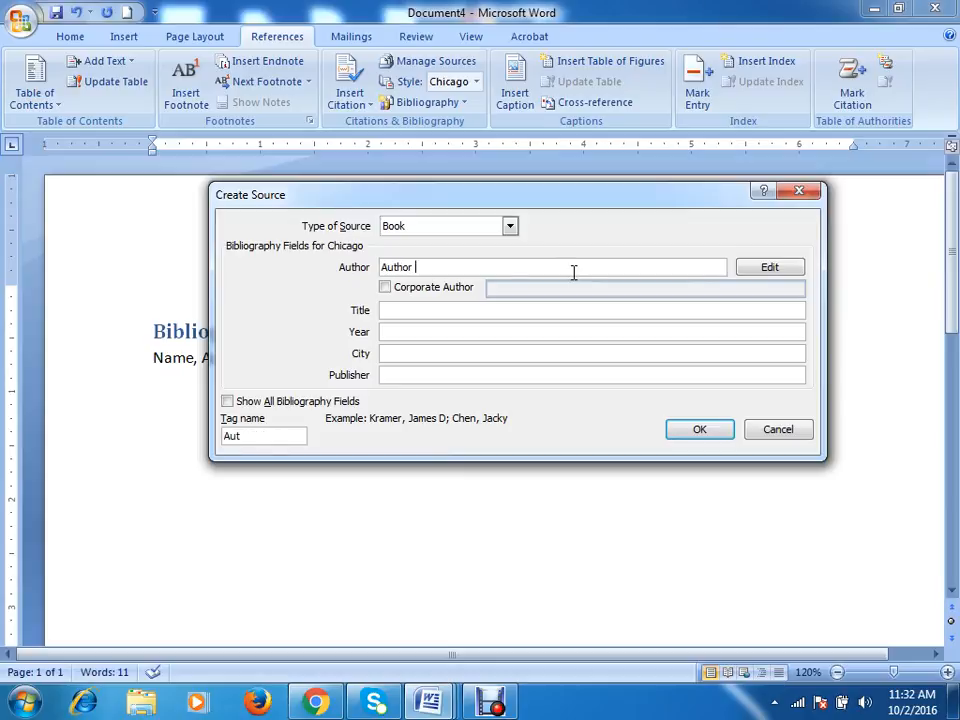
left_click(423, 316)
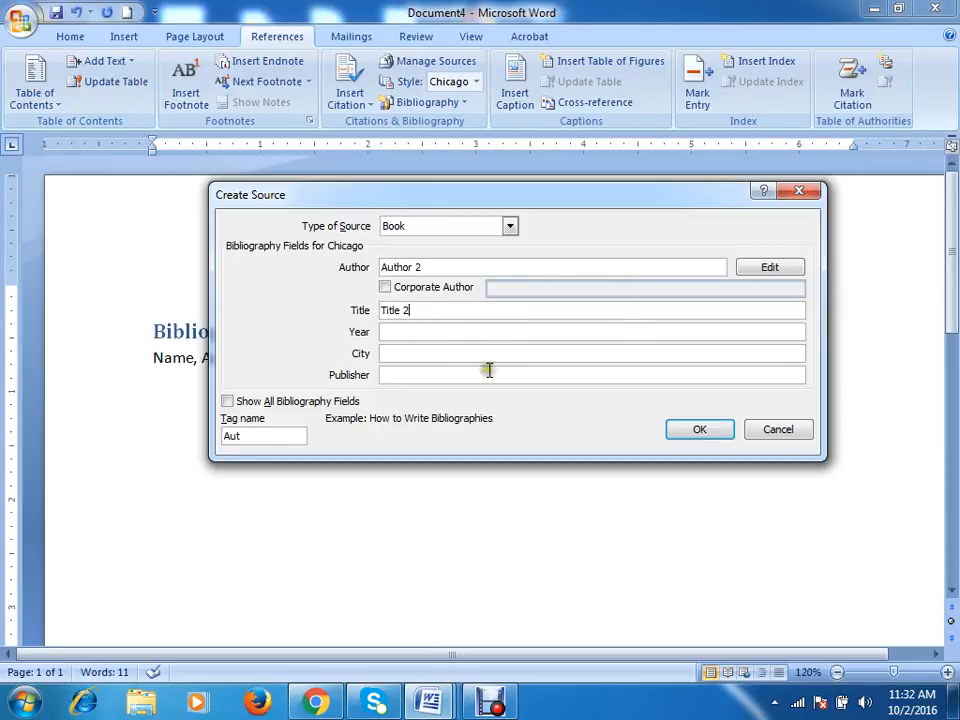
left_click(503, 326)
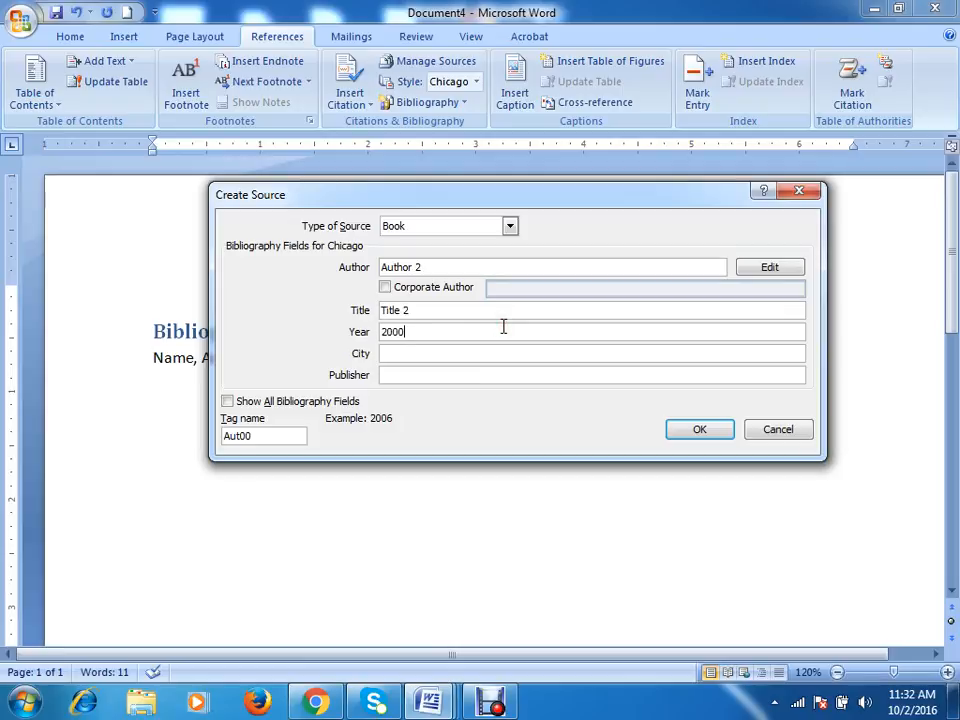
left_click(427, 354)
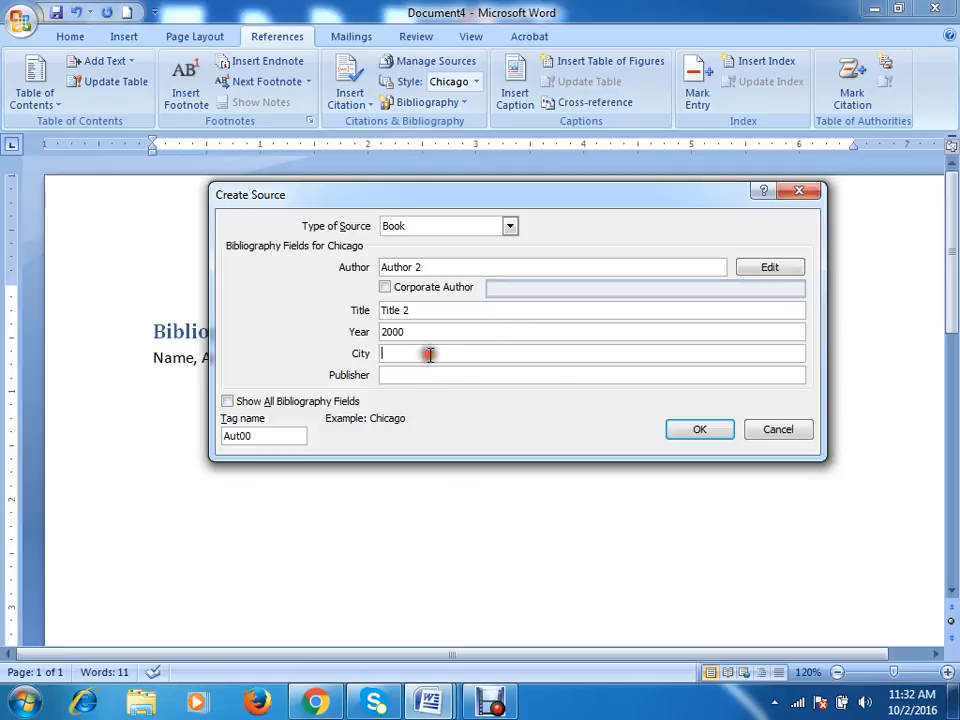
left_click(555, 373)
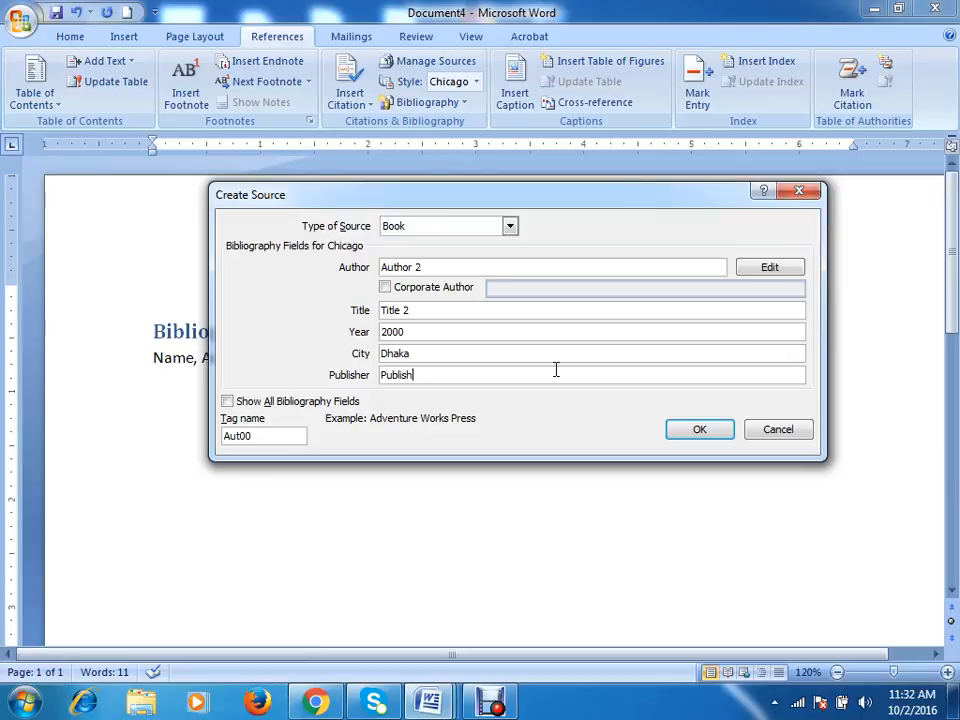
left_click(688, 428)
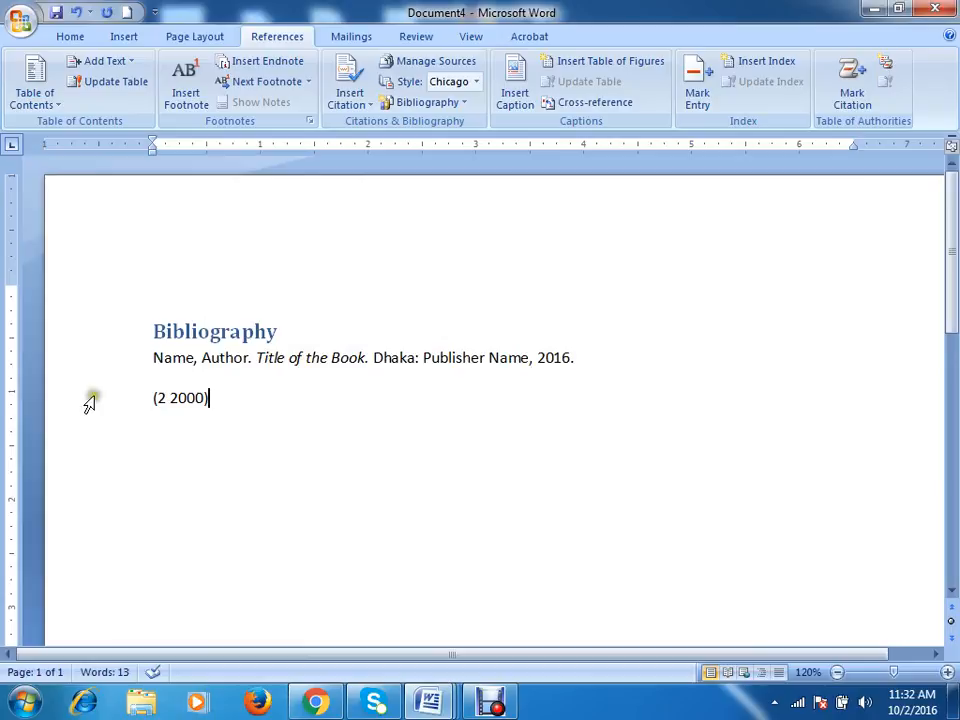
left_click_drag(150, 400, 214, 403)
key("Delete")
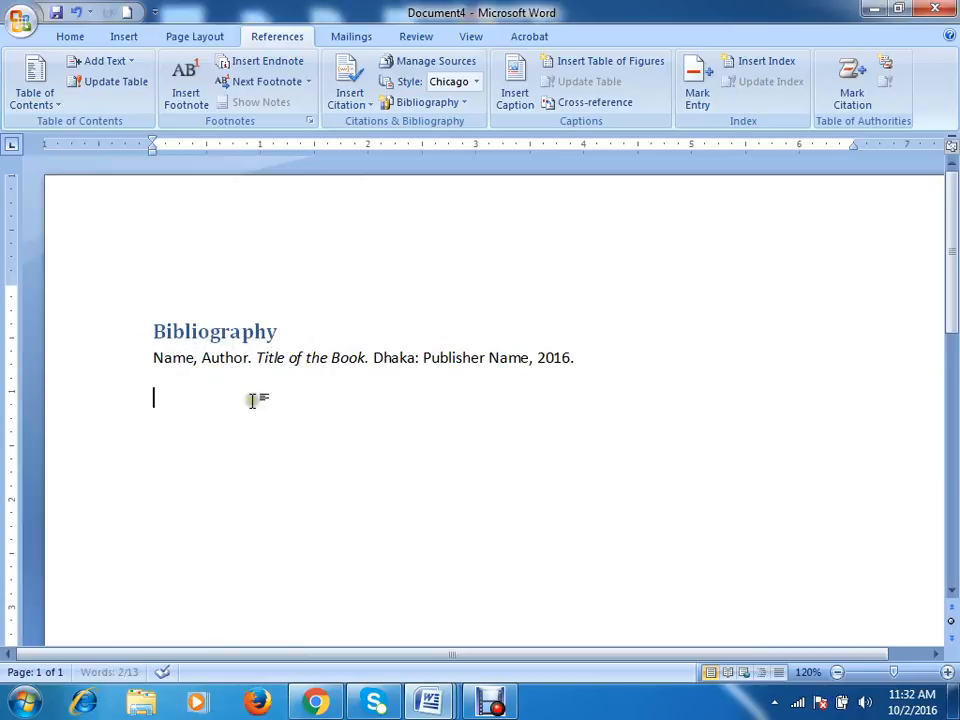
Try inserting another built-in Bibliography below the existing one, and undo the insertion
left_click(427, 103)
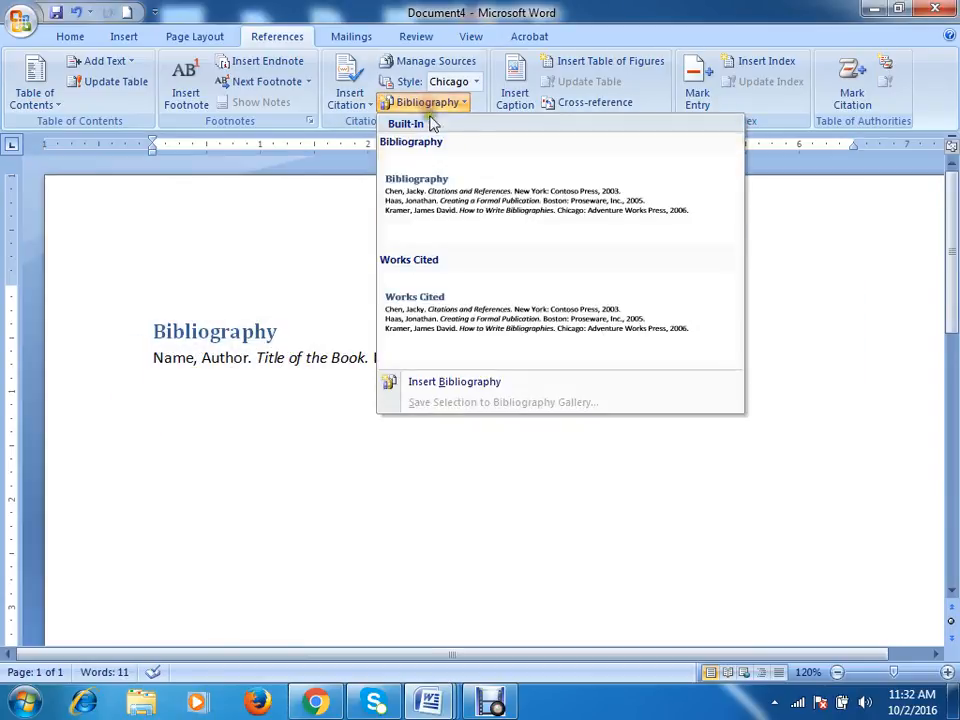
left_click(452, 200)
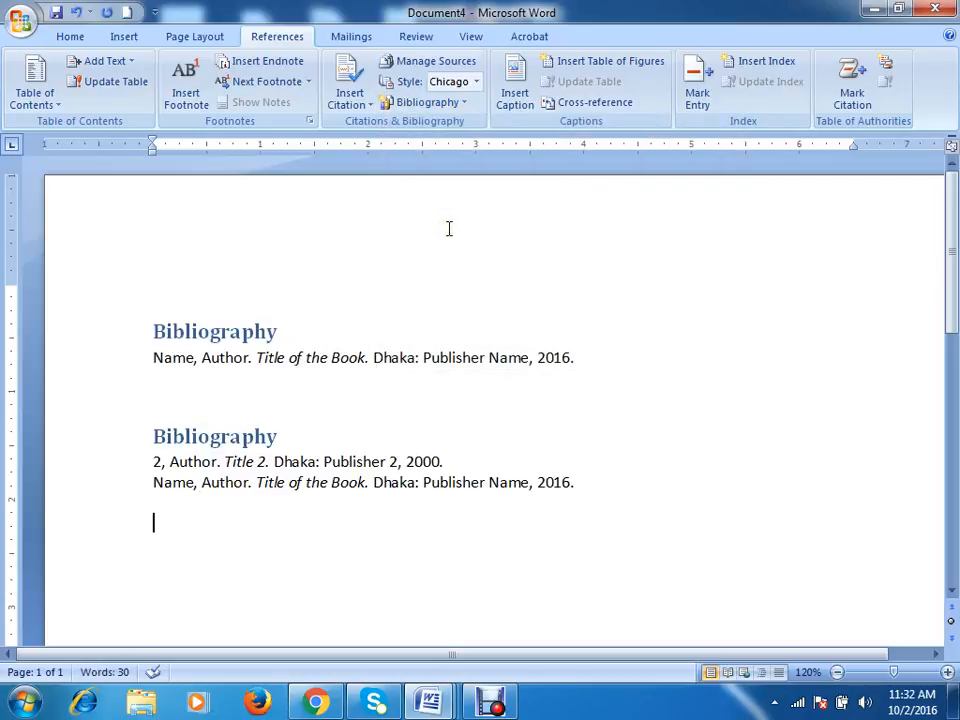
key("ctrl+z")
Update the existing bibliography to include the second book source, and select that book's entry
left_click(600, 375)
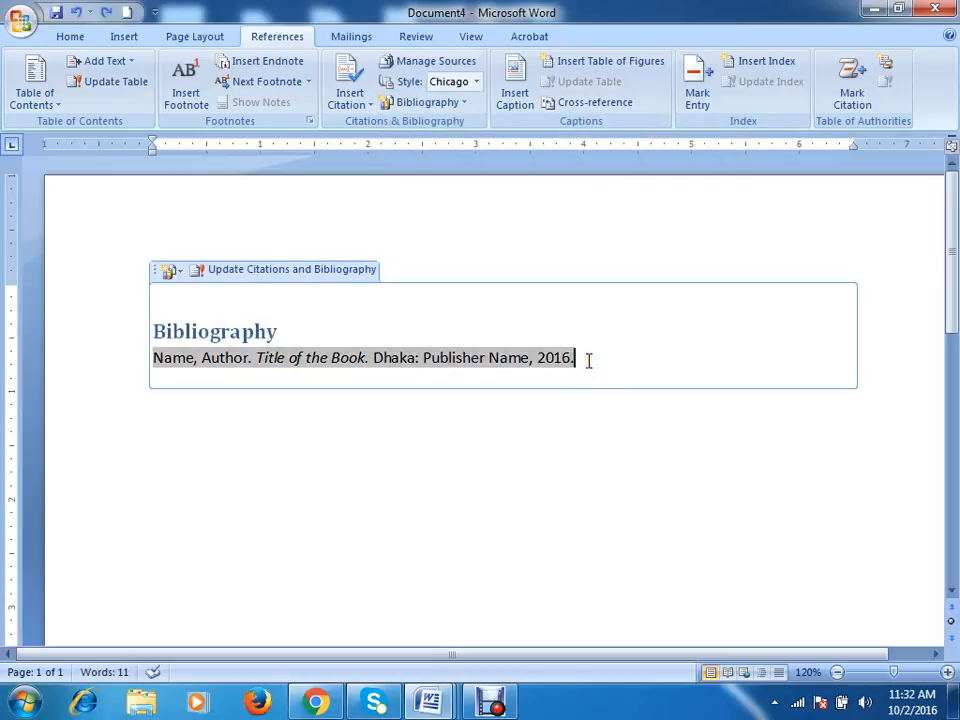
left_click(276, 271)
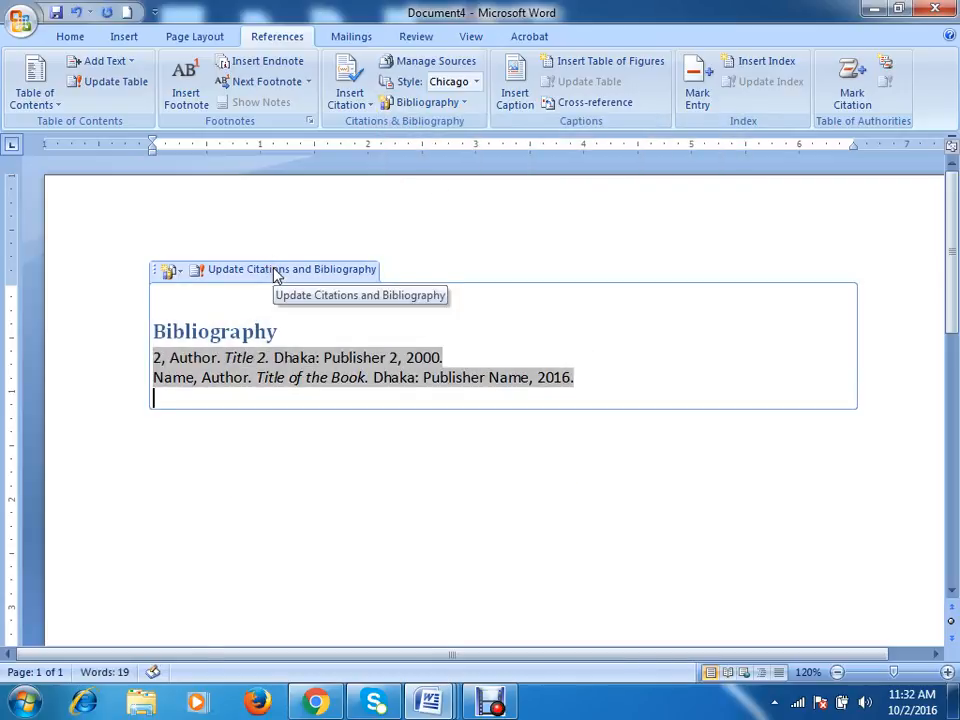
left_click(591, 372)
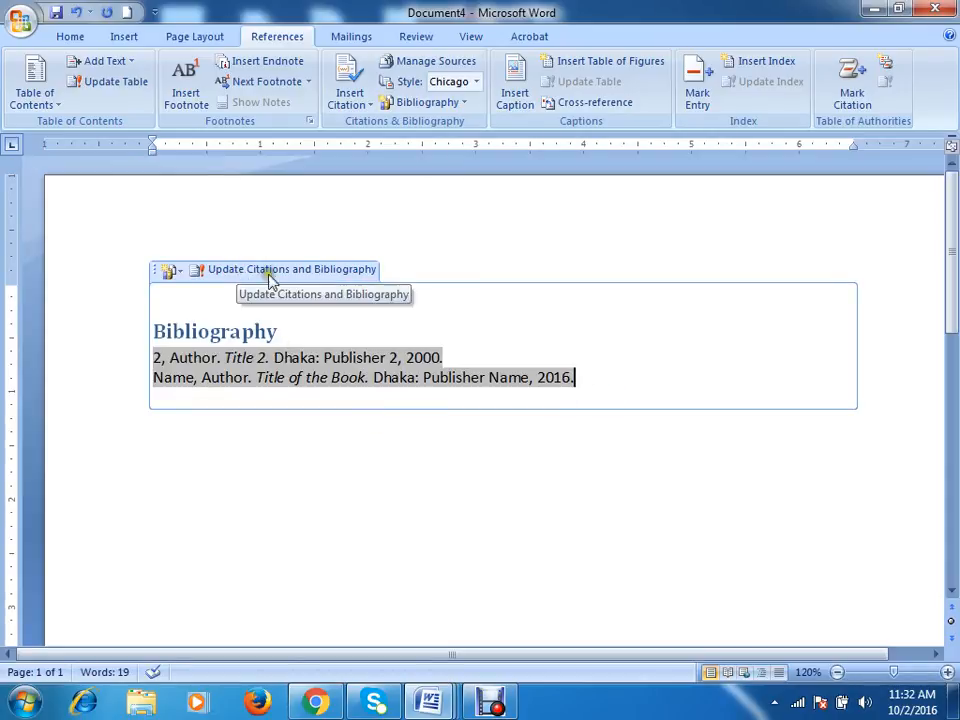
left_click(465, 361)
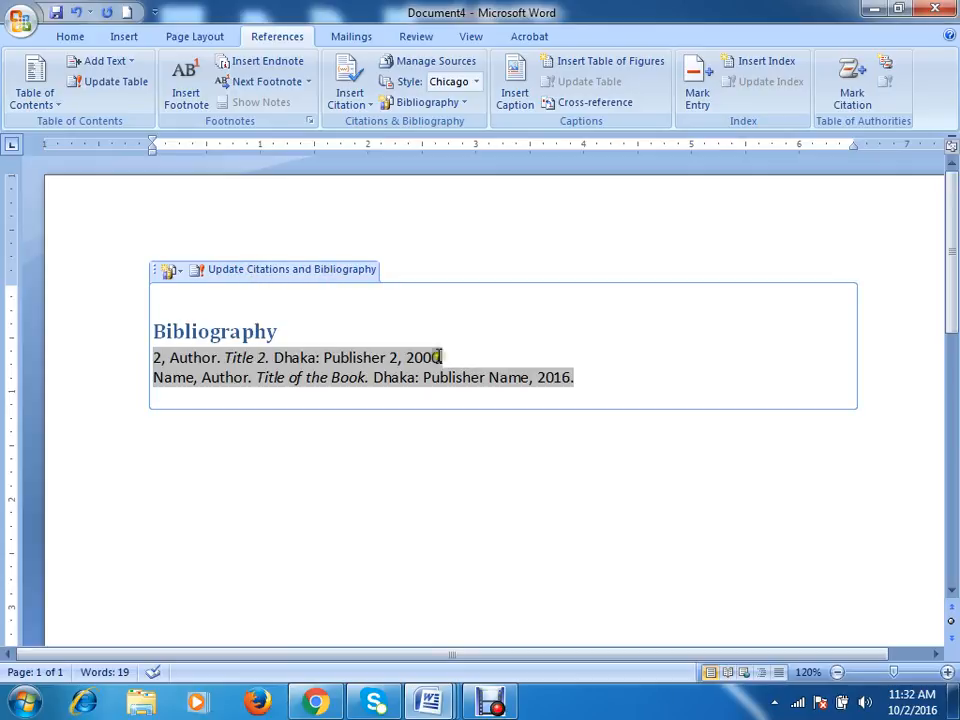
left_click(183, 352)
left_click_drag(449, 358, 156, 357)
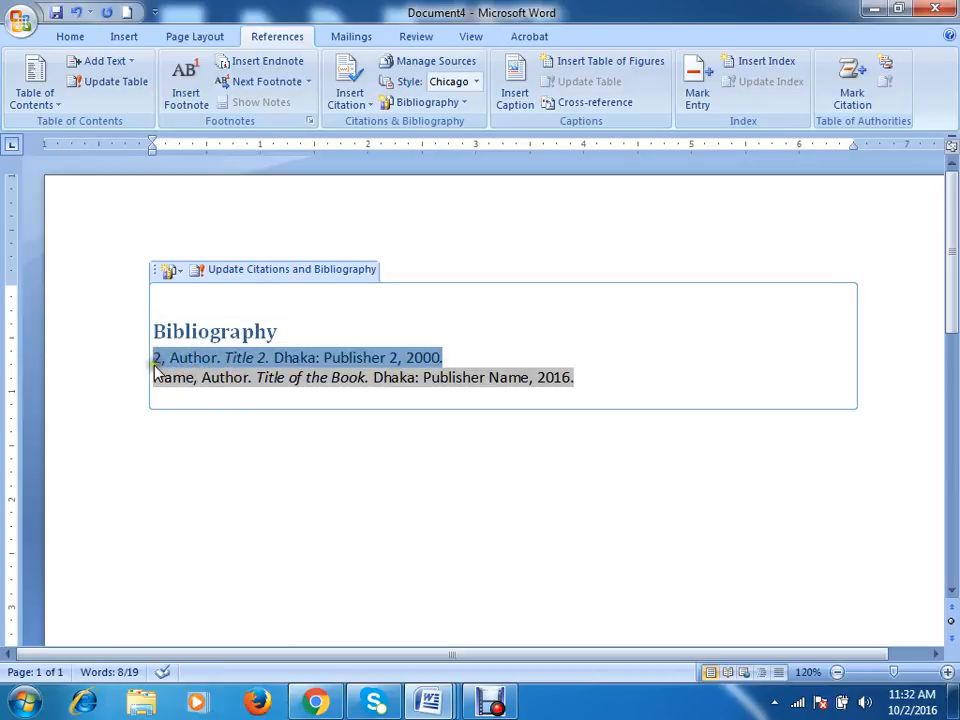
left_click(349, 377)
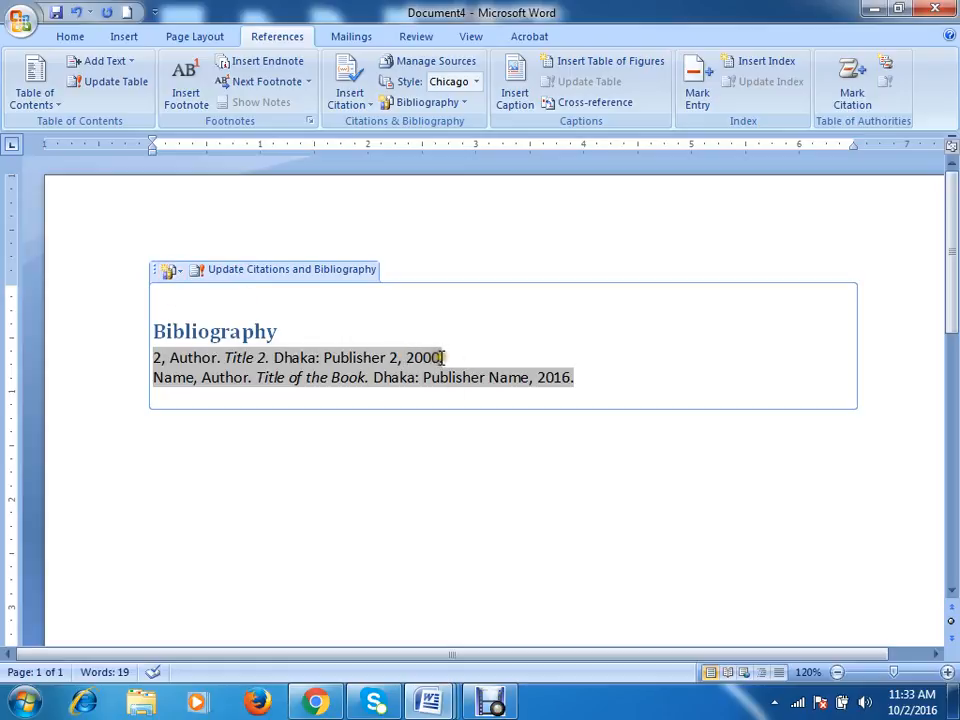
left_click_drag(590, 379, 154, 356)
left_click(588, 379)
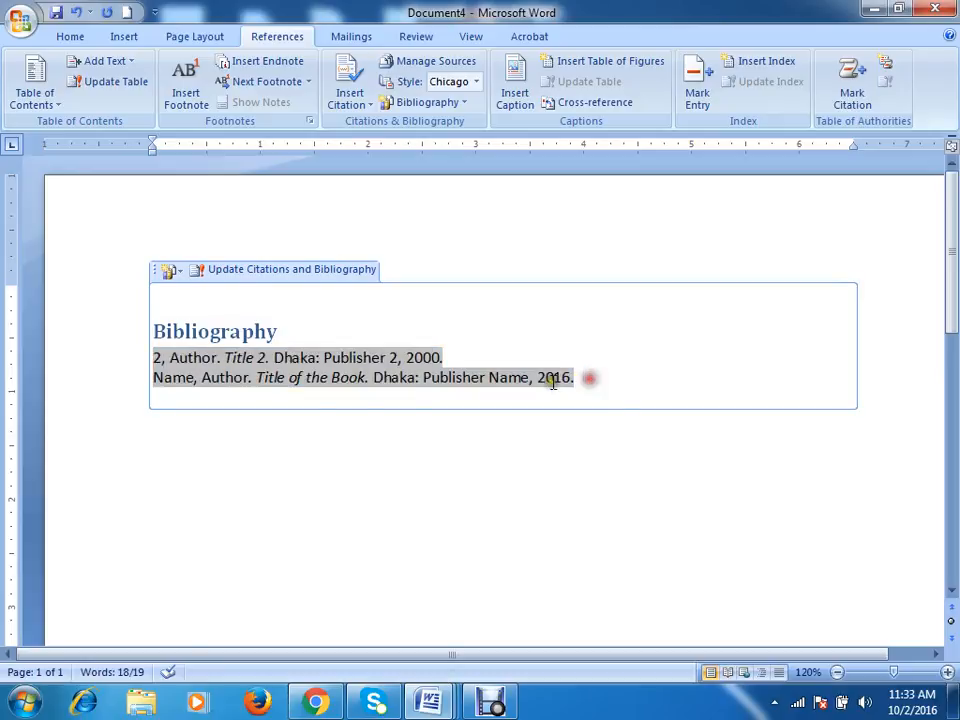
left_click(181, 399)
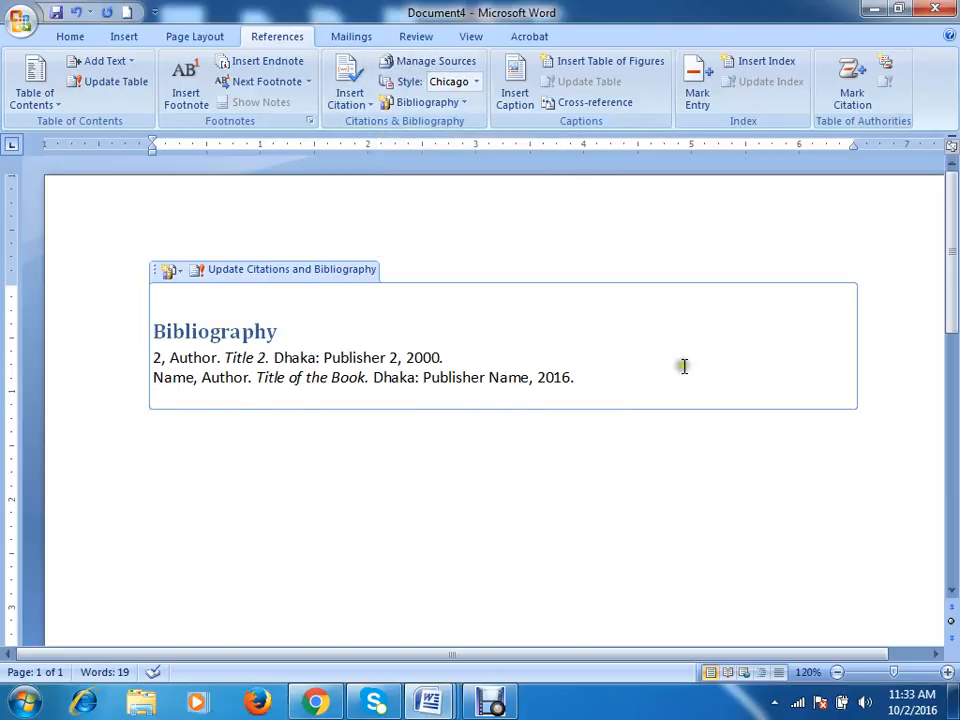
Select both bibliography entries, try the APA citation style on them, and return the style to Chicago
mouse_move(681, 366)
left_mouse_down()
mouse_move(193, 377)
mouse_move(156, 356)
left_mouse_up()
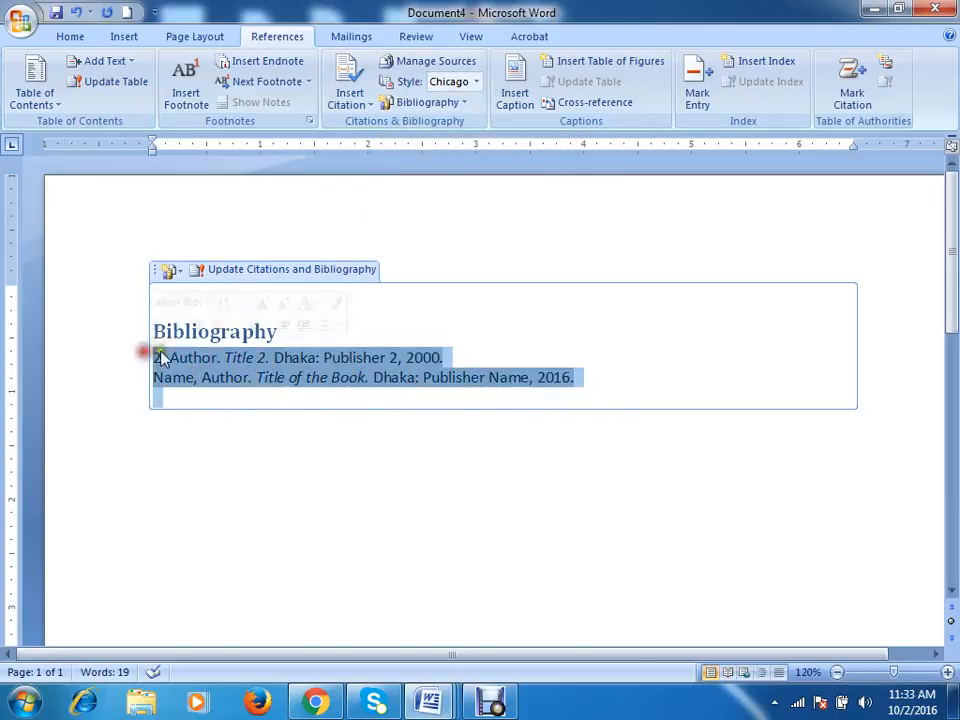
left_click(478, 84)
left_click(460, 101)
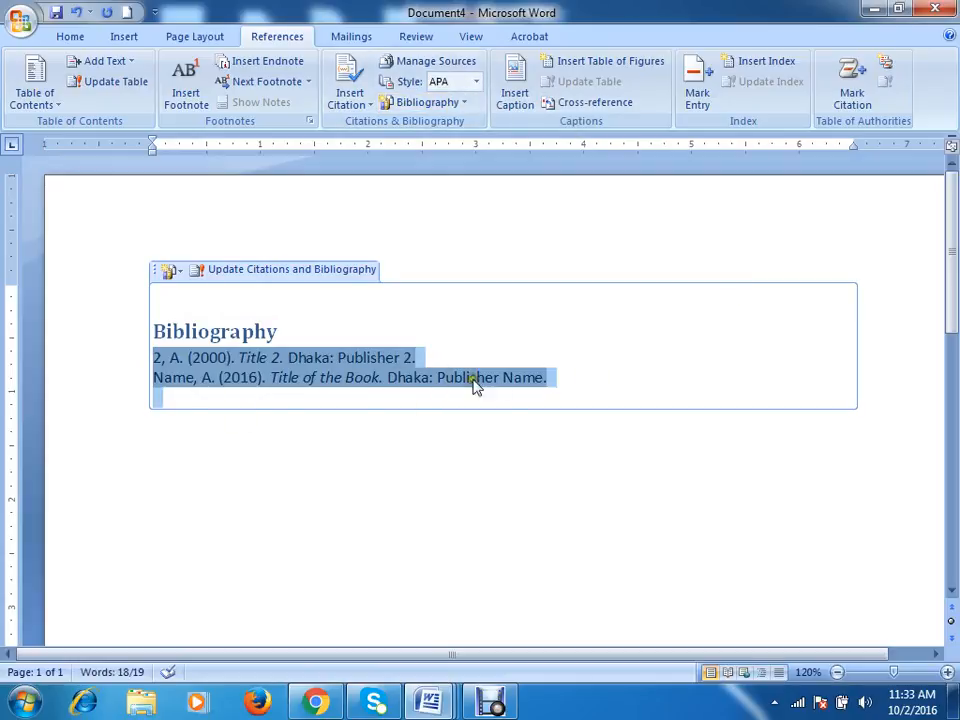
left_click(476, 84)
left_click(460, 119)
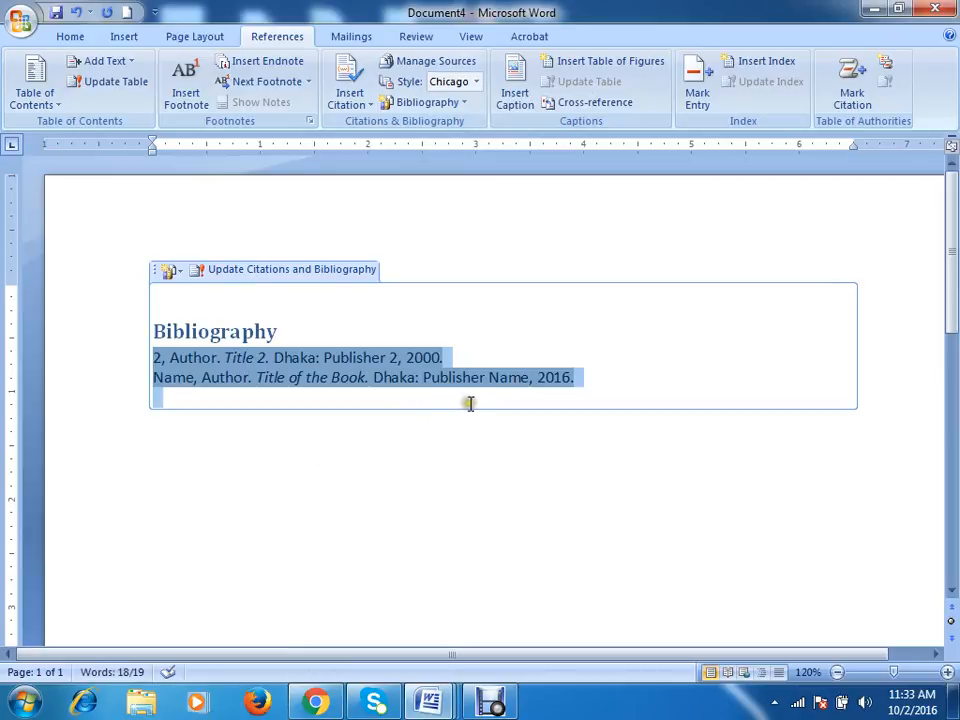
Try the GB7714, GOST - Name Sort, MLA and Turabian citation styles on the bibliography, and return the style to Chicago
left_click(476, 82)
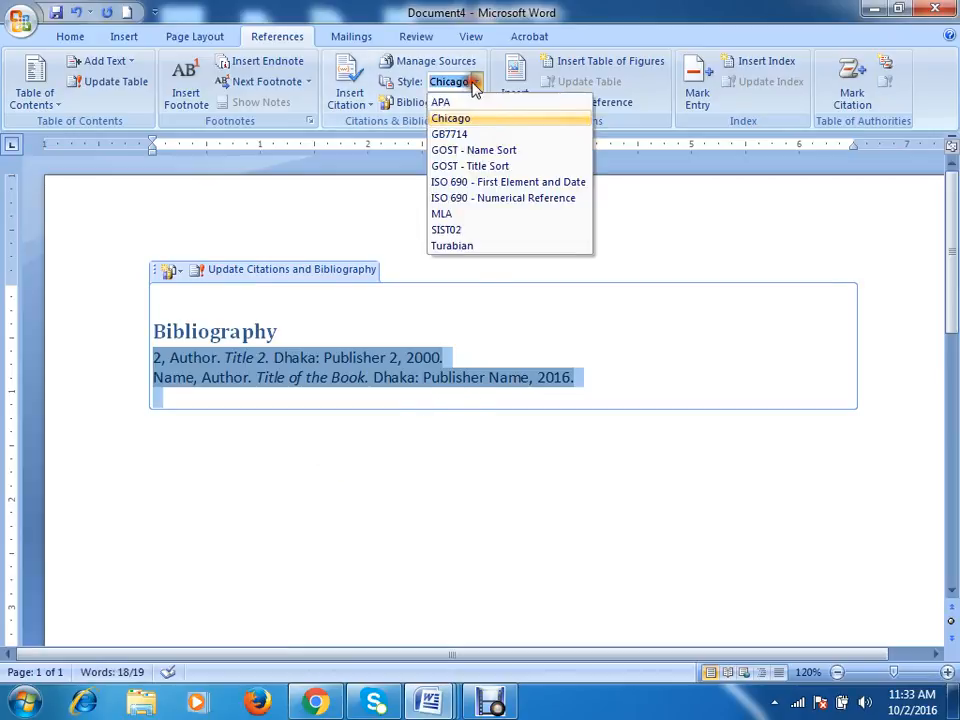
left_click(456, 133)
left_click(476, 82)
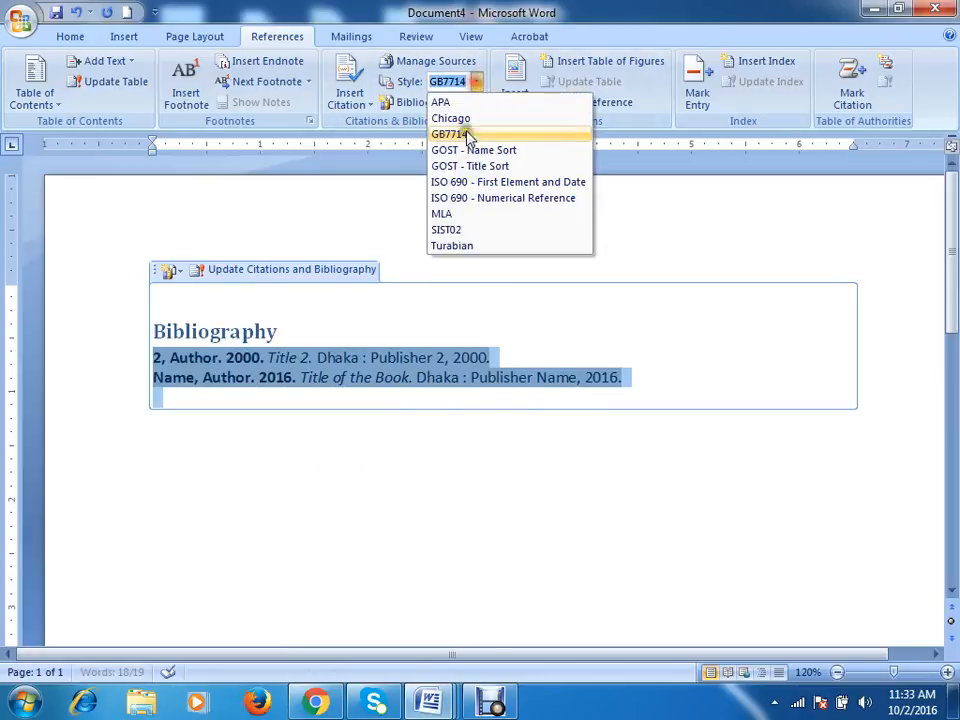
left_click(459, 150)
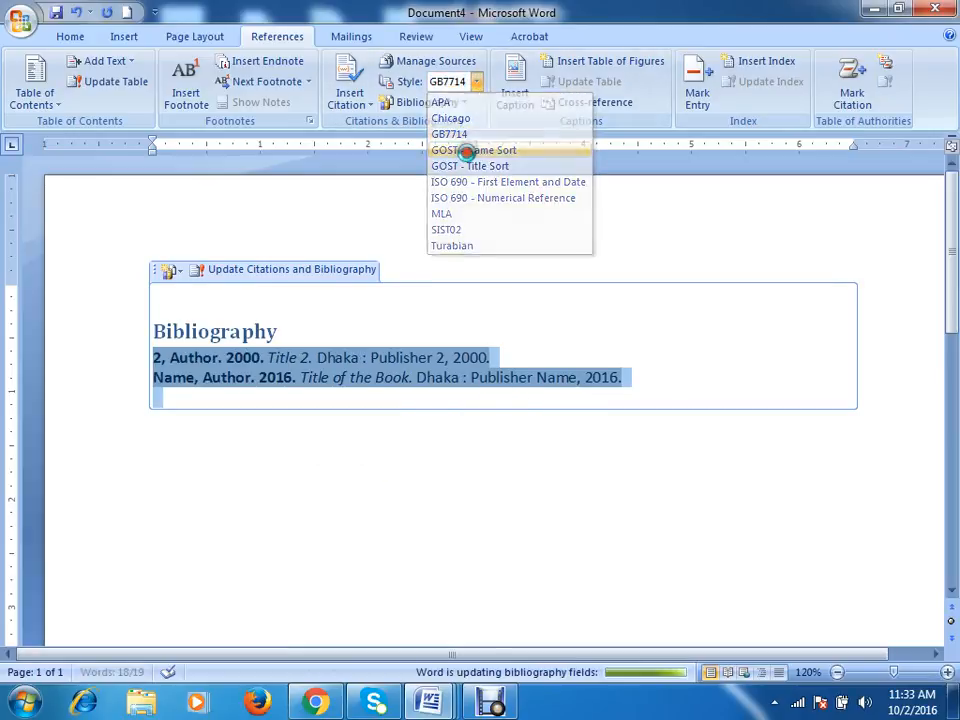
left_click(477, 82)
left_click(450, 213)
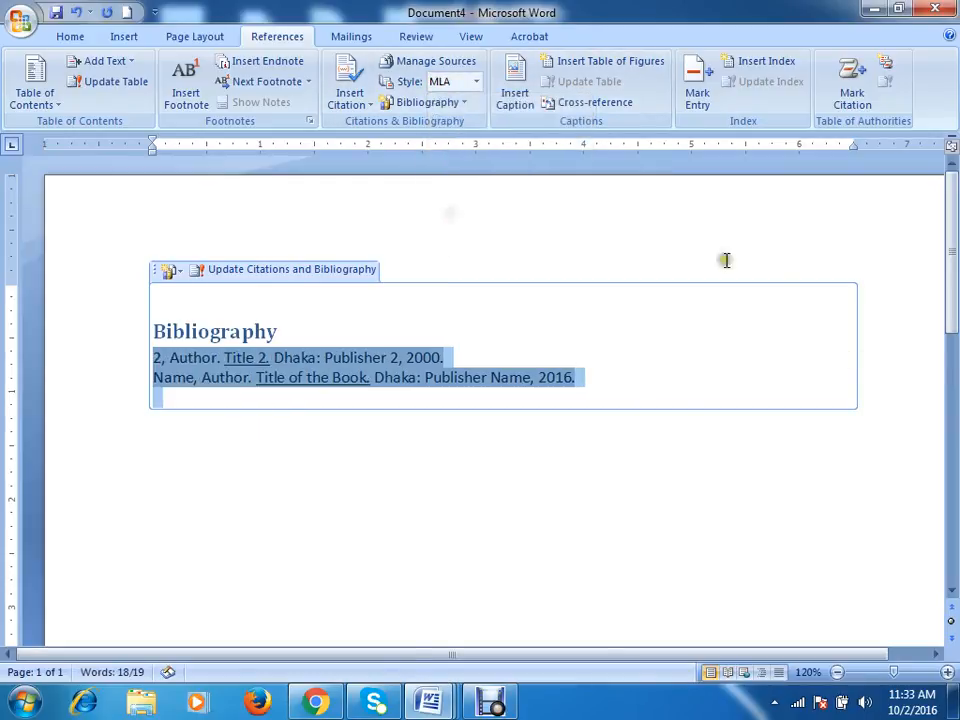
left_click(476, 82)
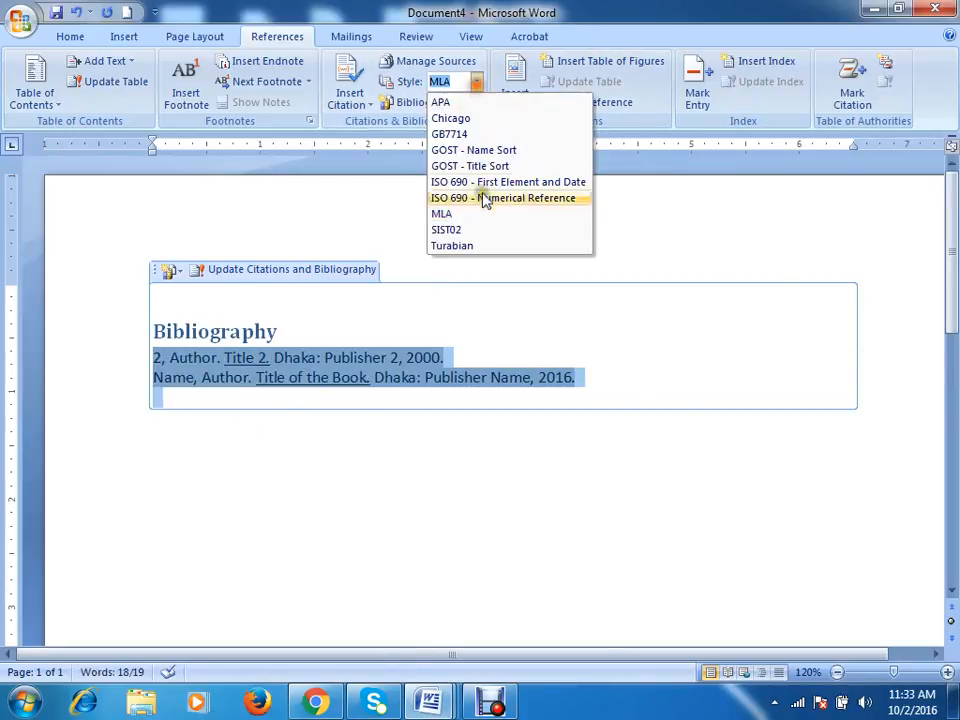
left_click(456, 244)
left_click(477, 82)
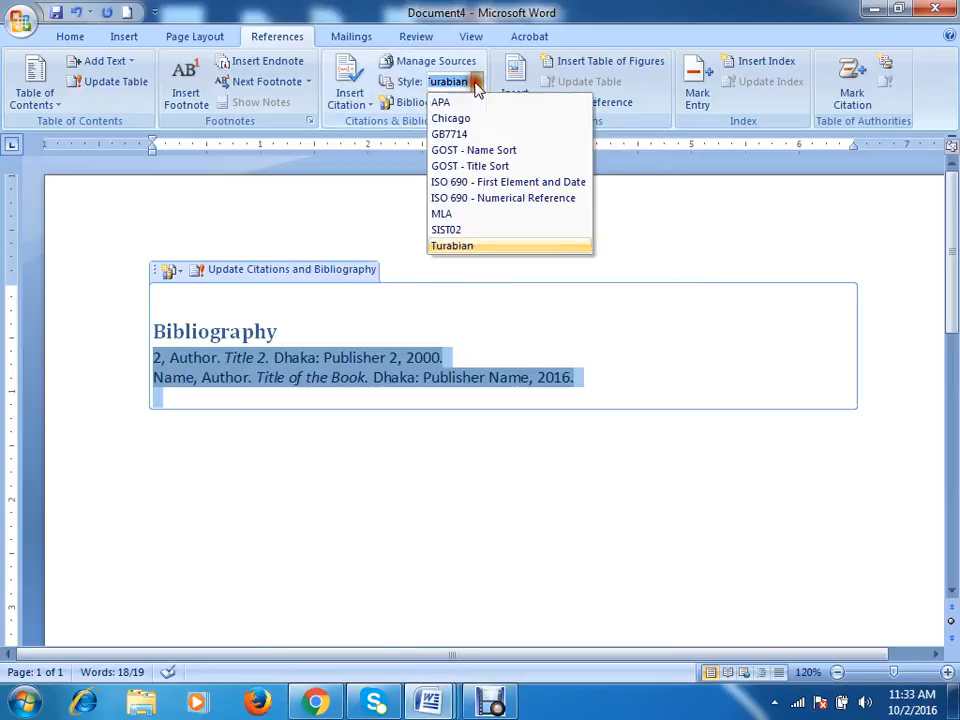
left_click(474, 119)
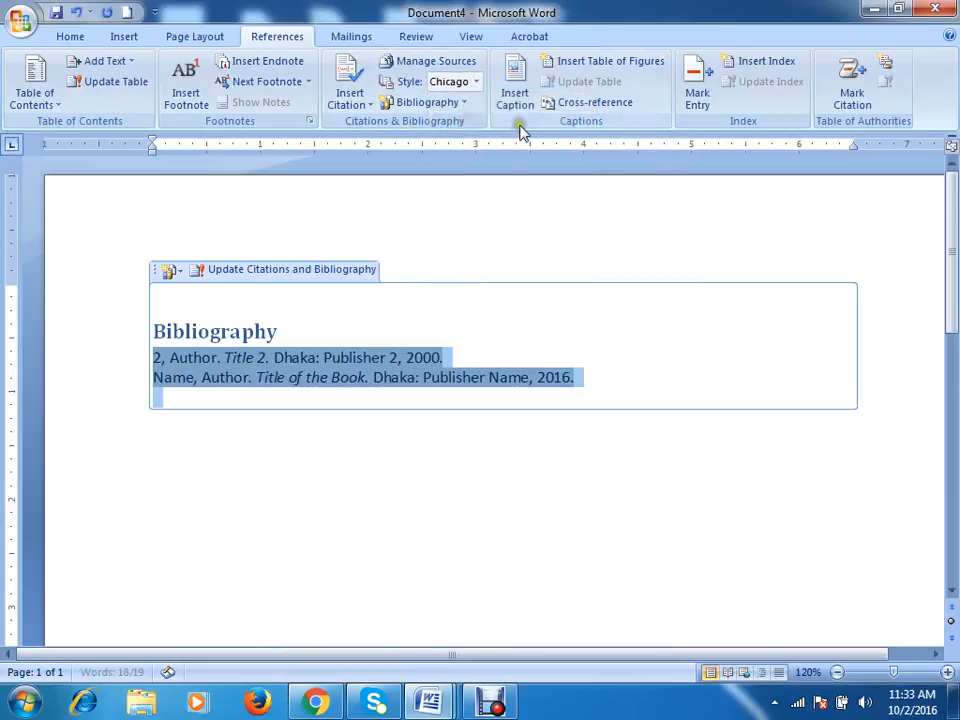
Set the citation style of the bibliography to APA
left_click(476, 82)
left_click(472, 118)
left_click(462, 103)
left_click(574, 379)
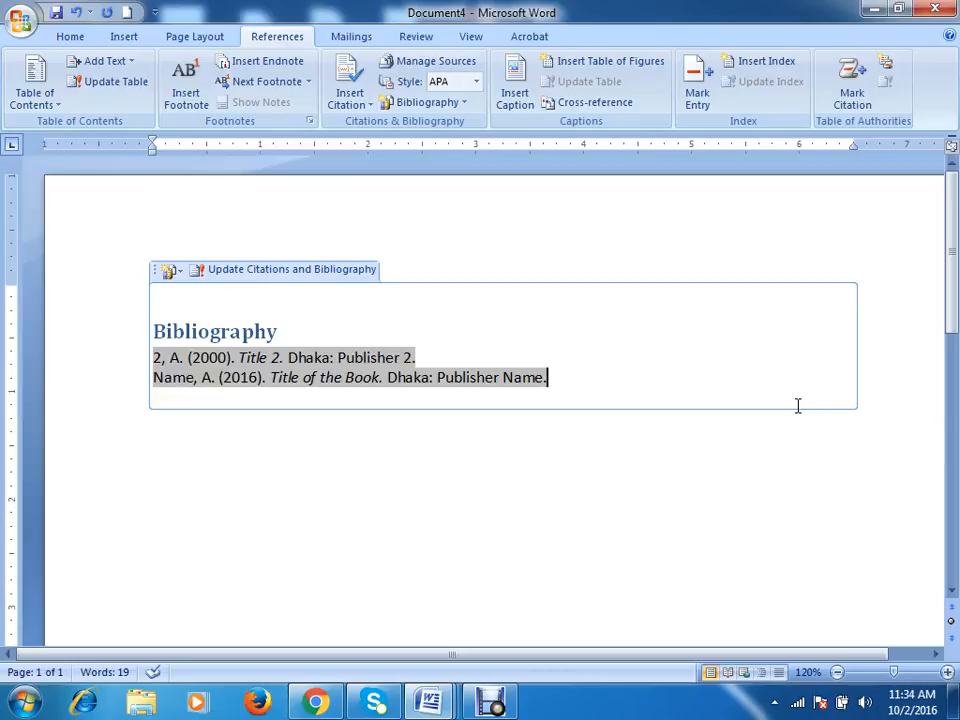
Open the source manager and examine the sources in the master list and the current list with their previews
left_click(420, 61)
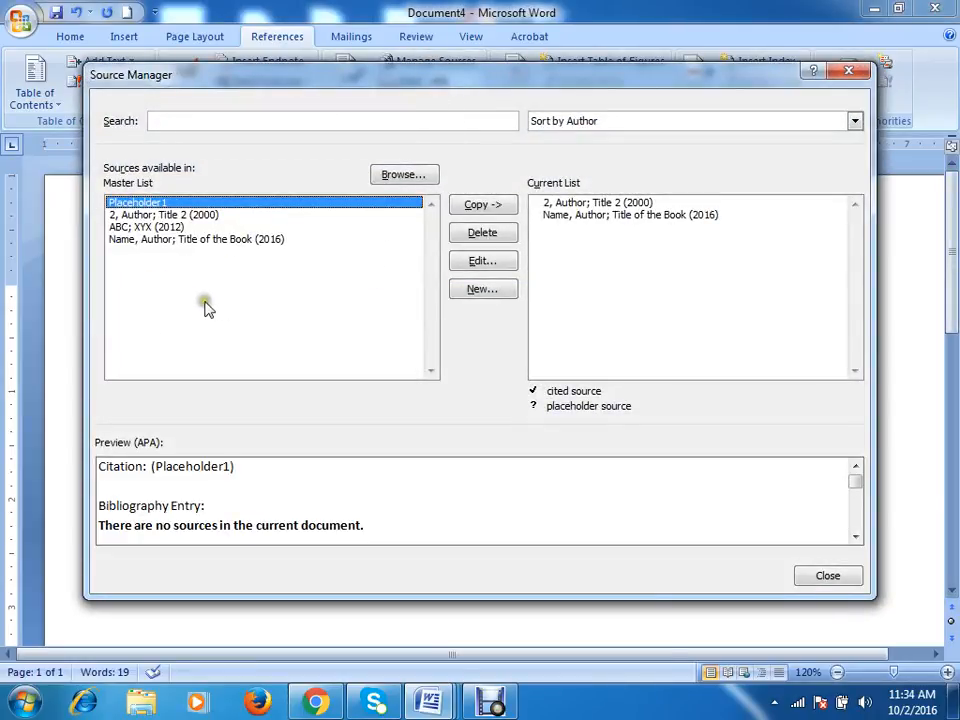
left_click(166, 216)
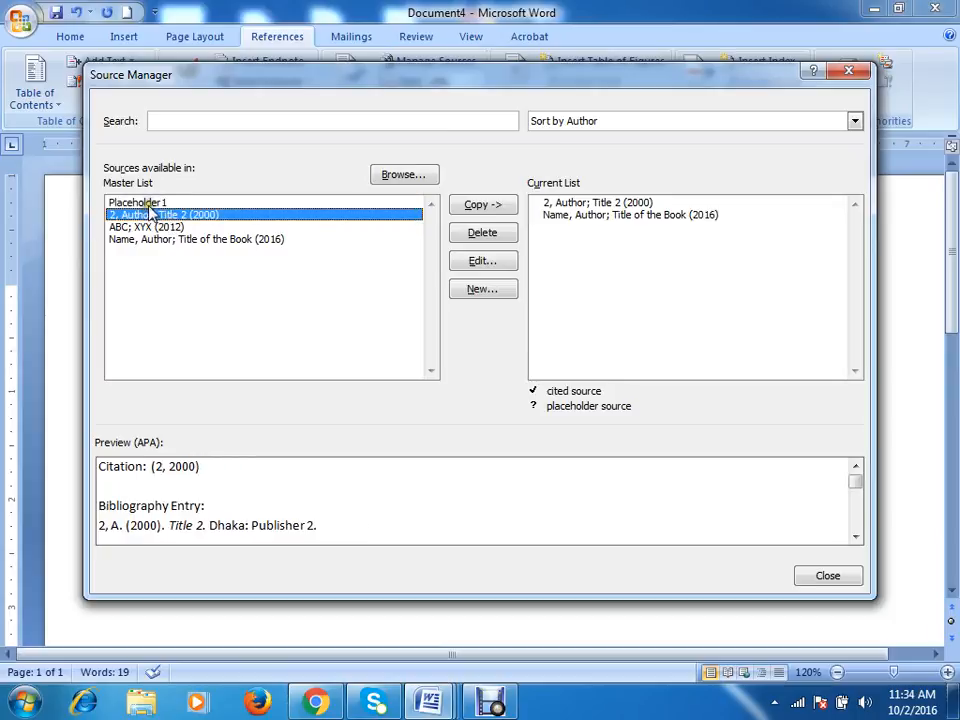
left_click(118, 203)
left_click(148, 214)
left_click(156, 227)
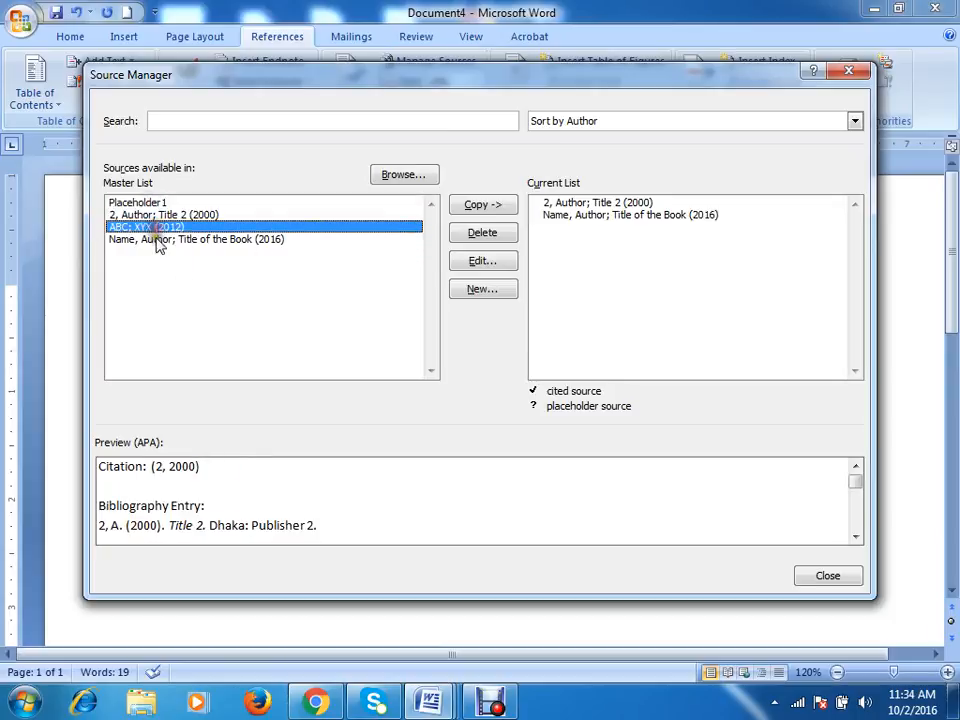
left_click(157, 239)
left_click(158, 214)
left_click(159, 228)
left_click(165, 240)
left_click(165, 215)
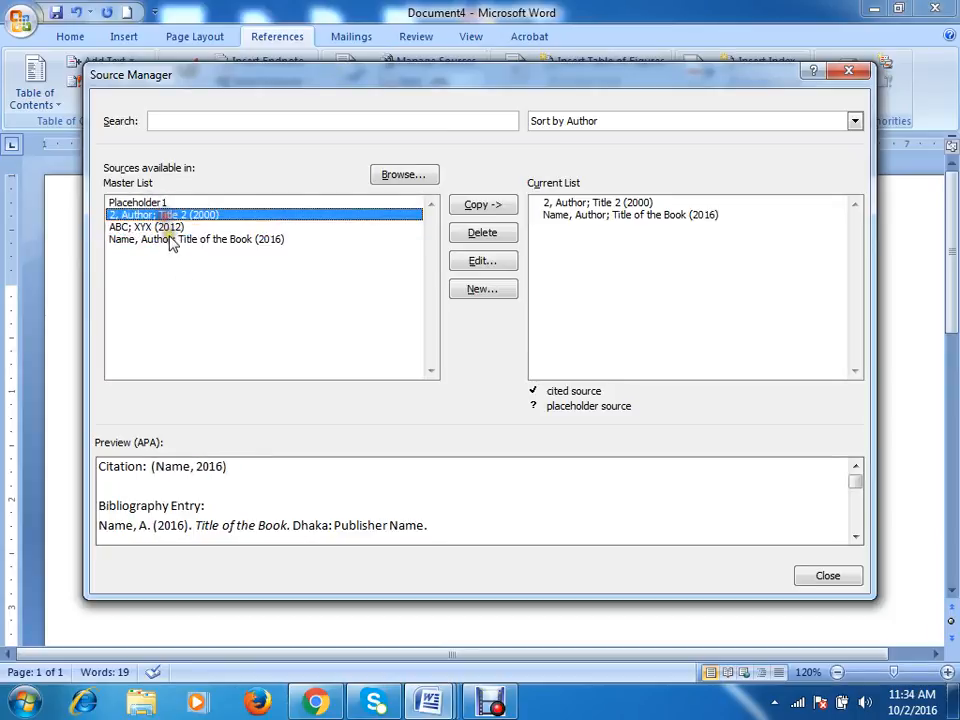
left_click(168, 240)
left_click(630, 203)
left_click(621, 214)
left_click(191, 214)
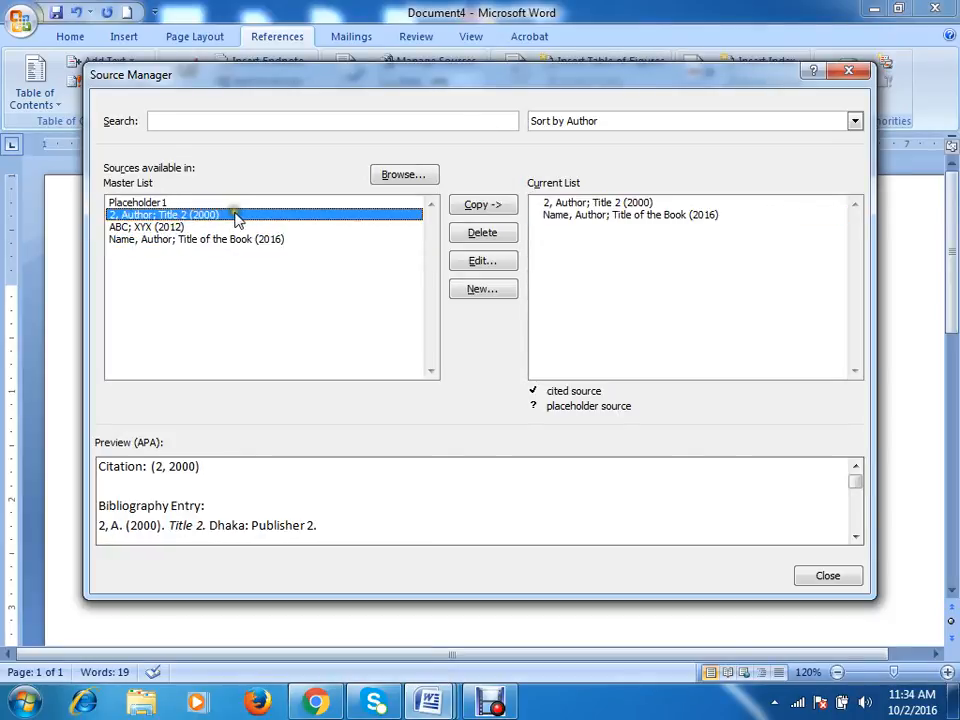
left_click(607, 203)
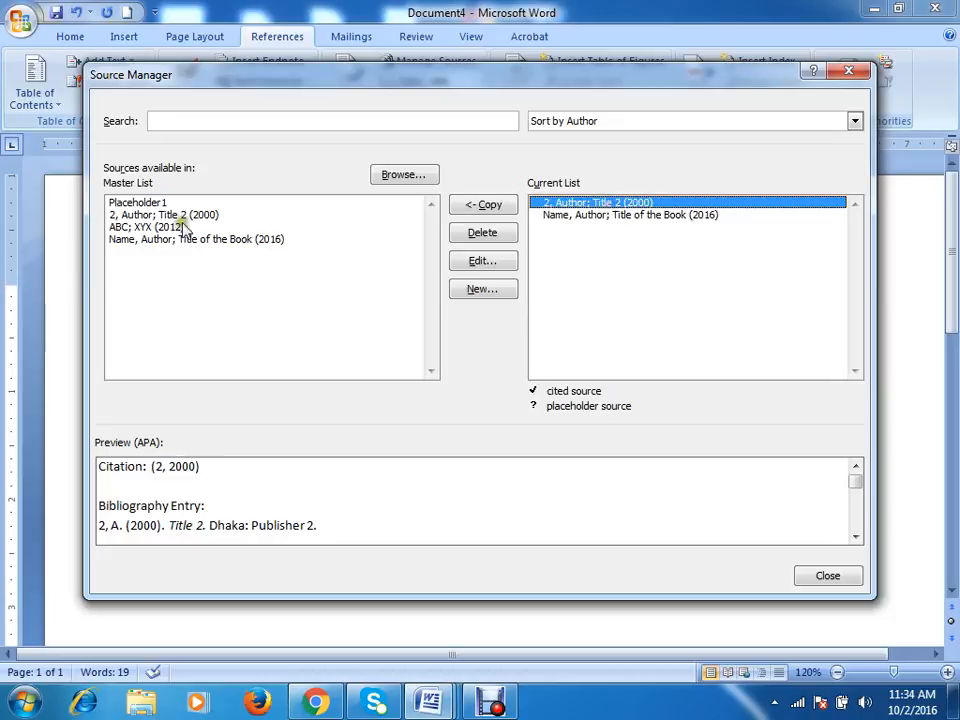
Delete Placeholder1 and the "ABC; XYX (2012)" source from the master list, and close the source manager
left_click(140, 202)
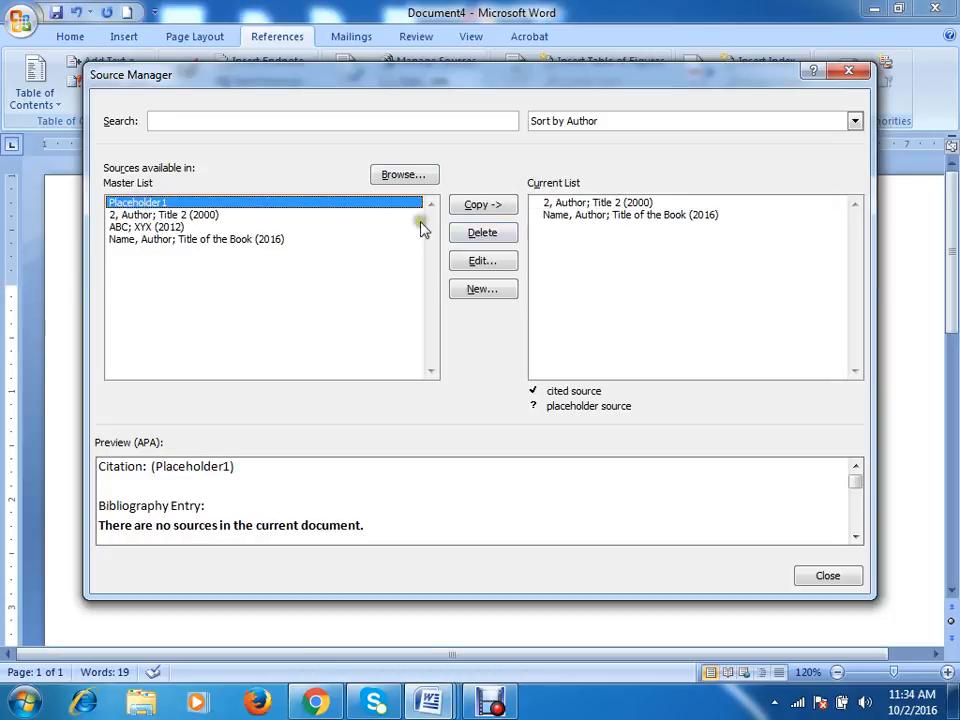
left_click(474, 235)
left_click(172, 214)
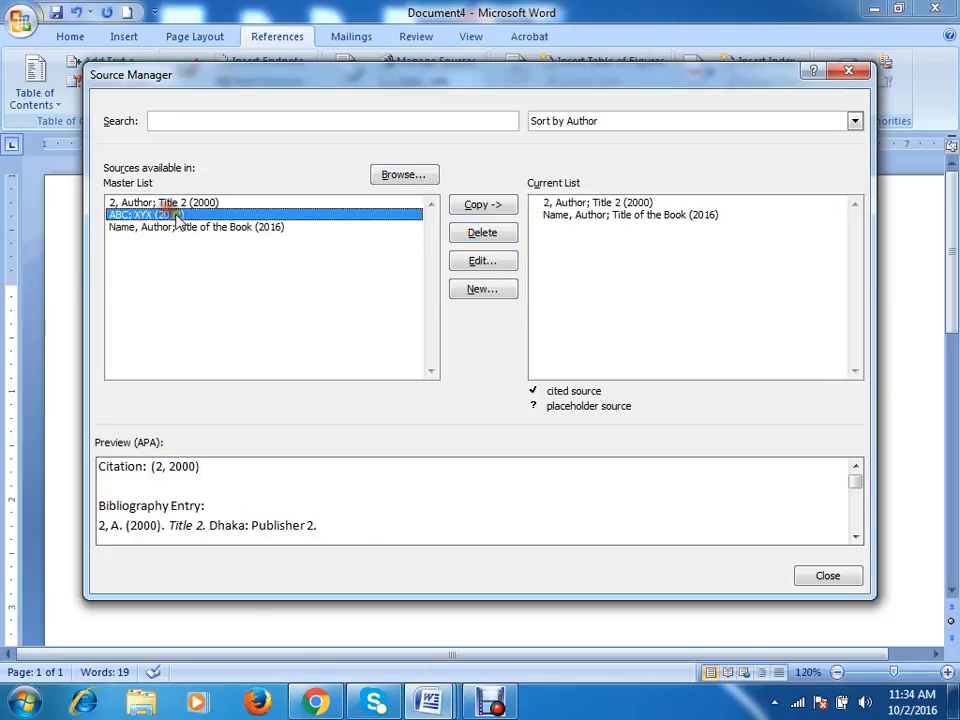
left_click(484, 240)
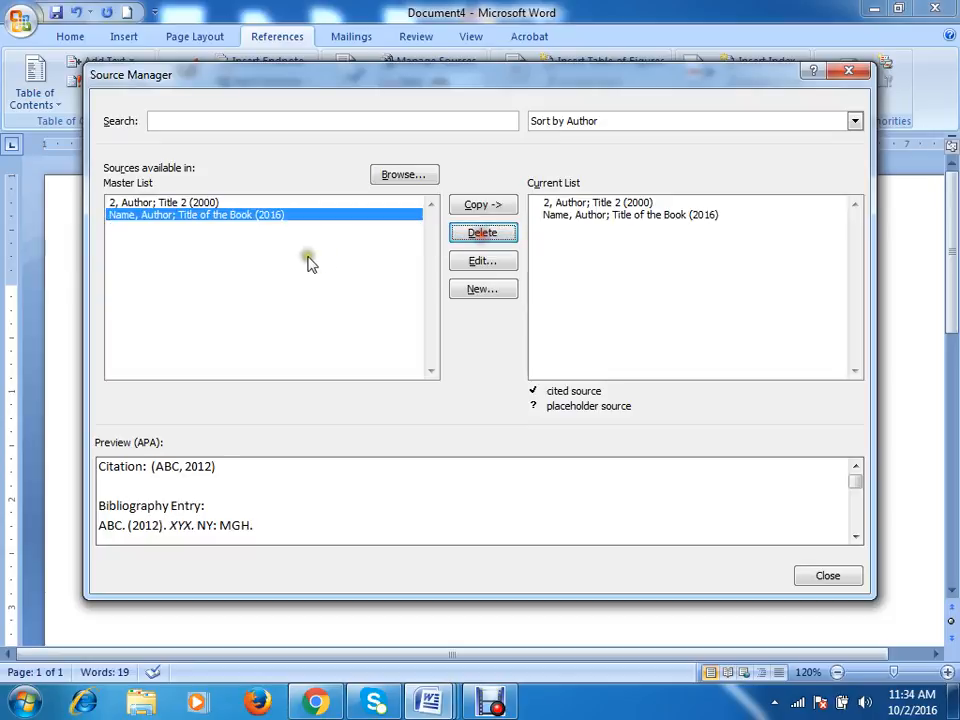
left_click(190, 202)
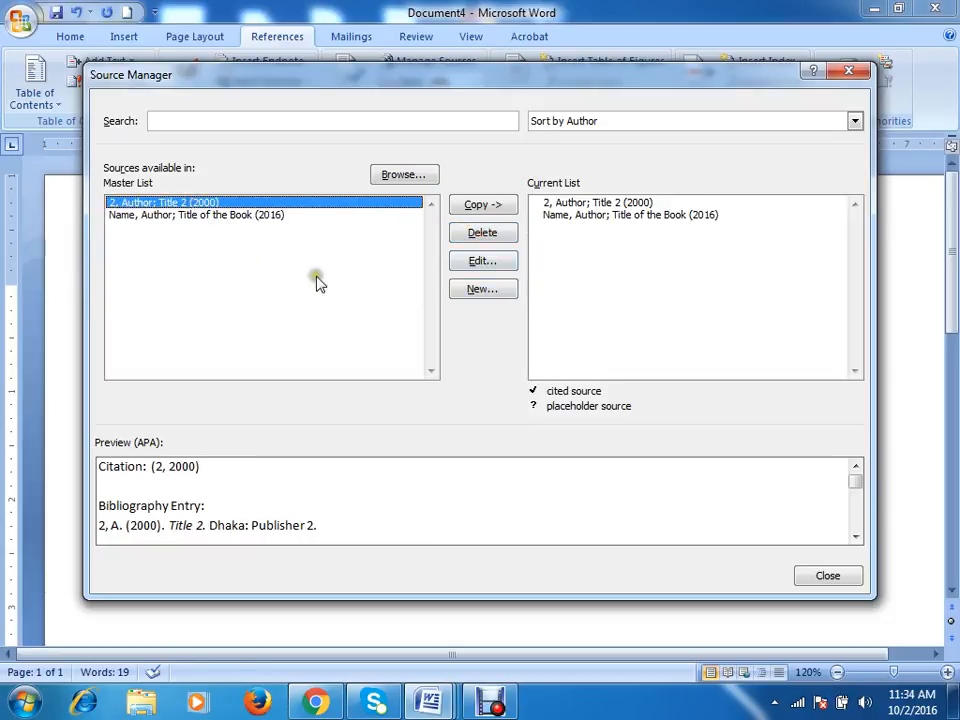
left_click(848, 71)
Reopen the source manager, open the "Title 2 (2000)" source for editing, and briefly view its author name editor
left_click(441, 65)
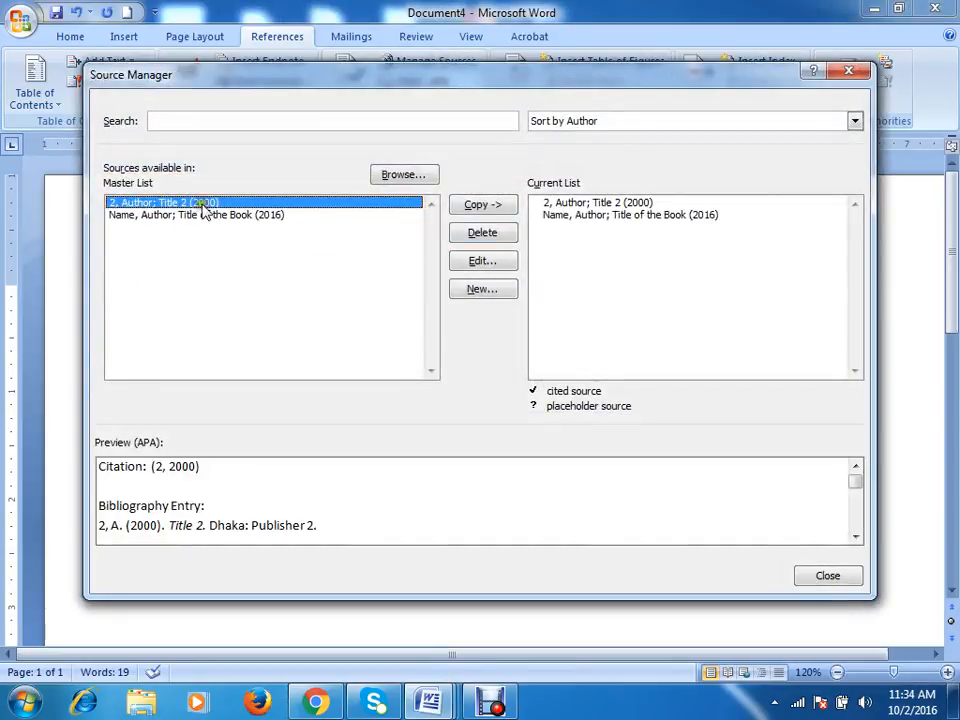
left_click(482, 261)
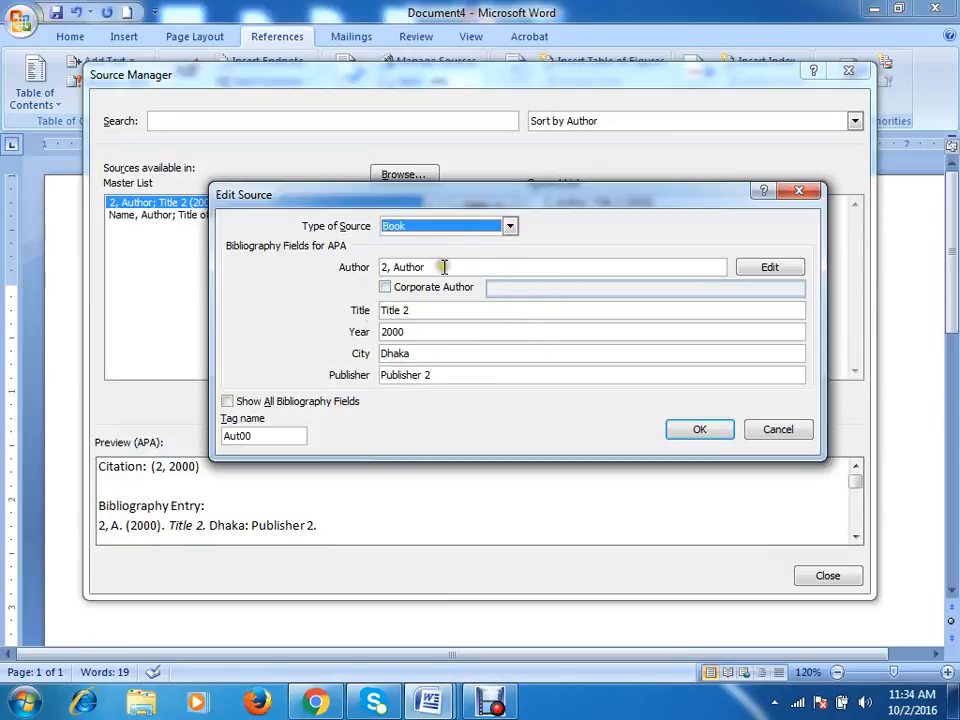
key("Tab")
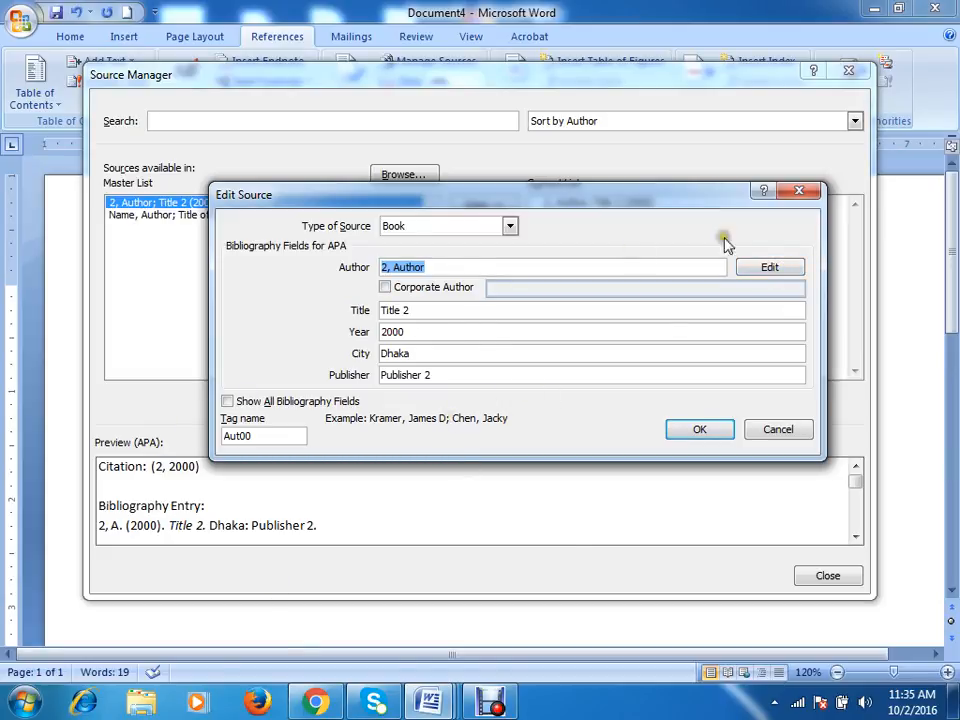
left_click(780, 270)
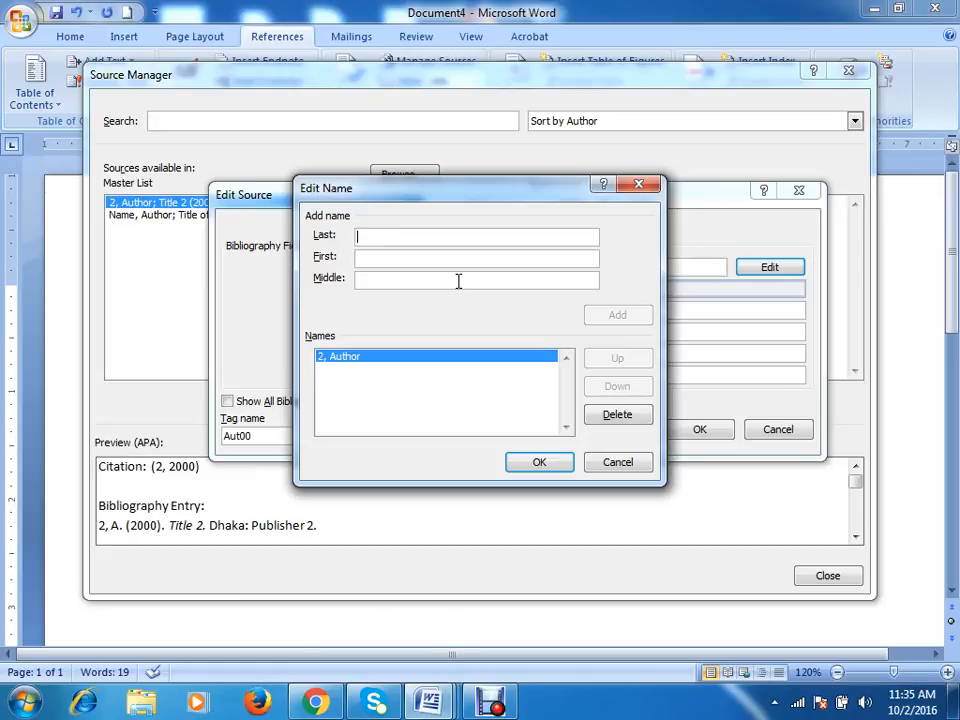
left_click(640, 188)
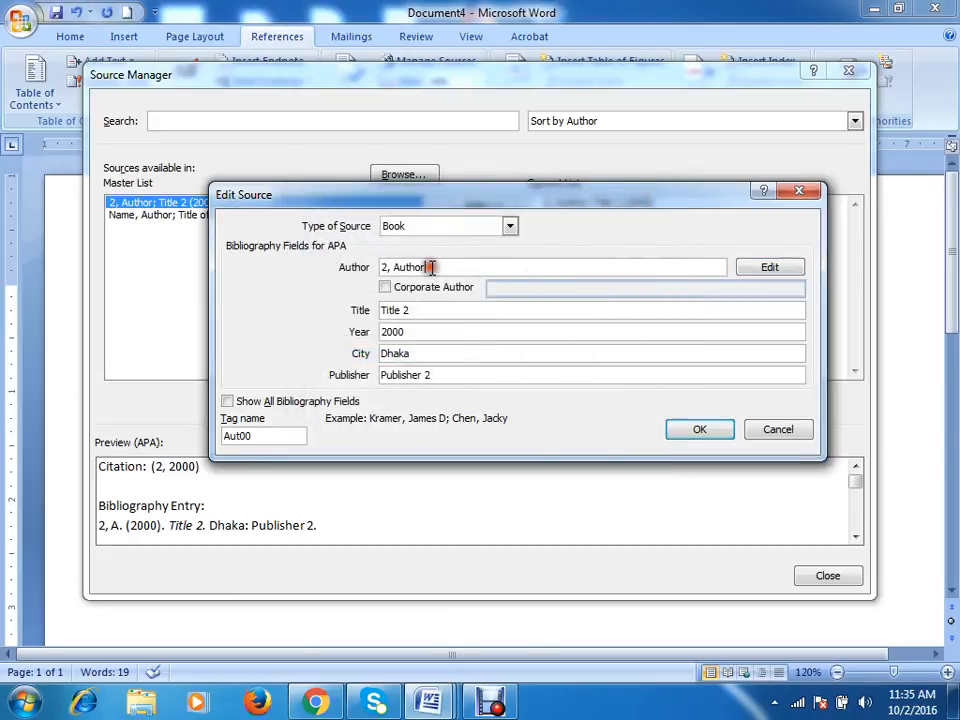
Open the author name editor of the "Title 2" source, examine its last, first and middle name fields, and cancel it
left_click_drag(431, 267, 378, 267)
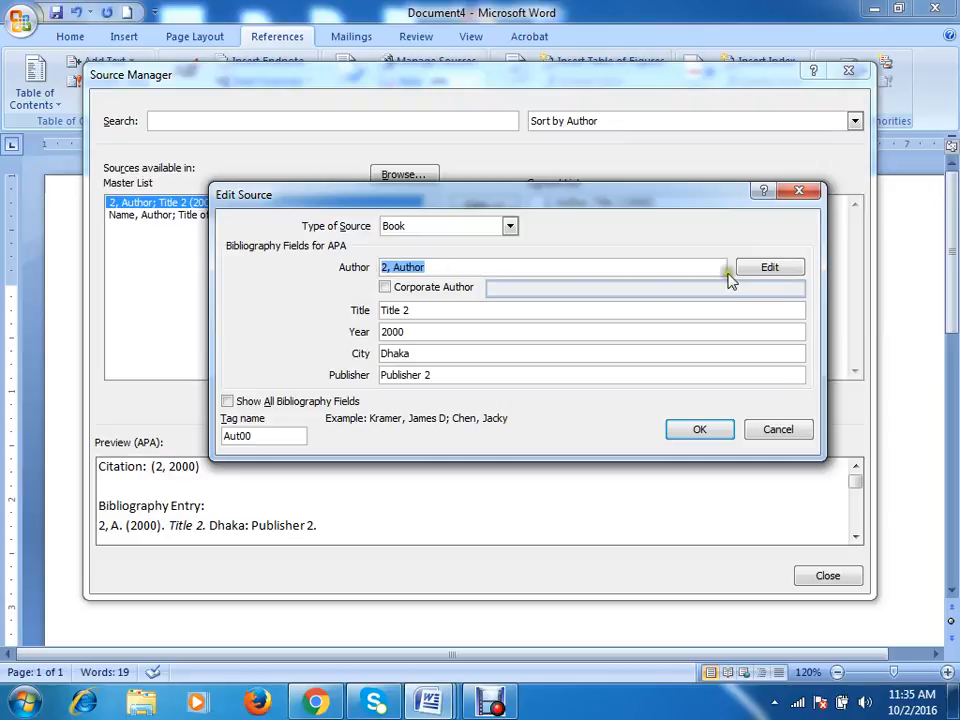
left_click(770, 268)
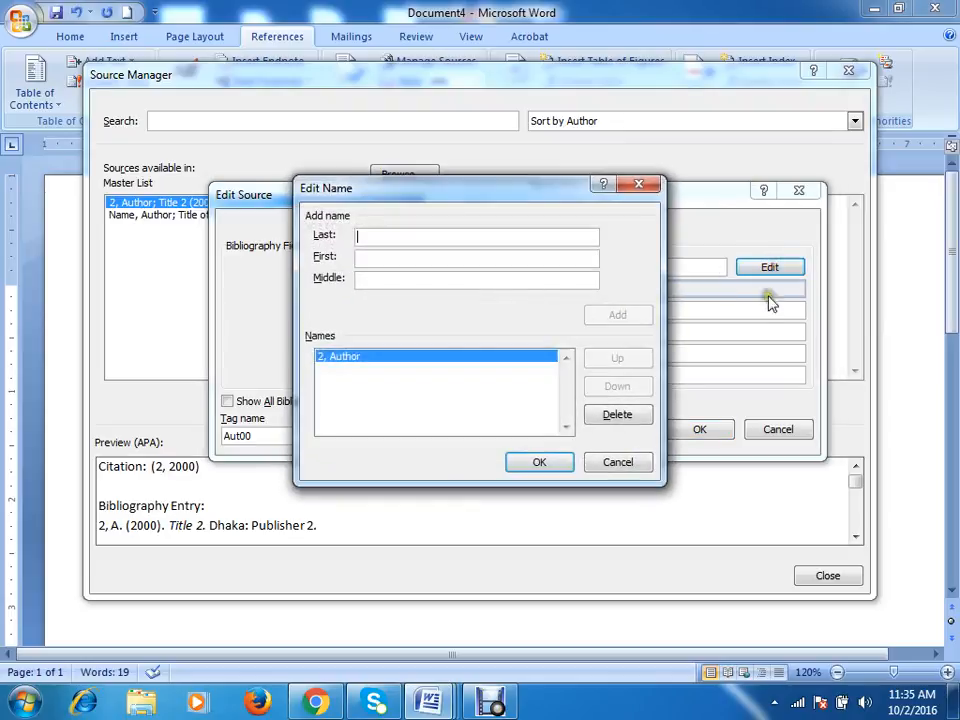
left_click_drag(440, 195, 604, 157)
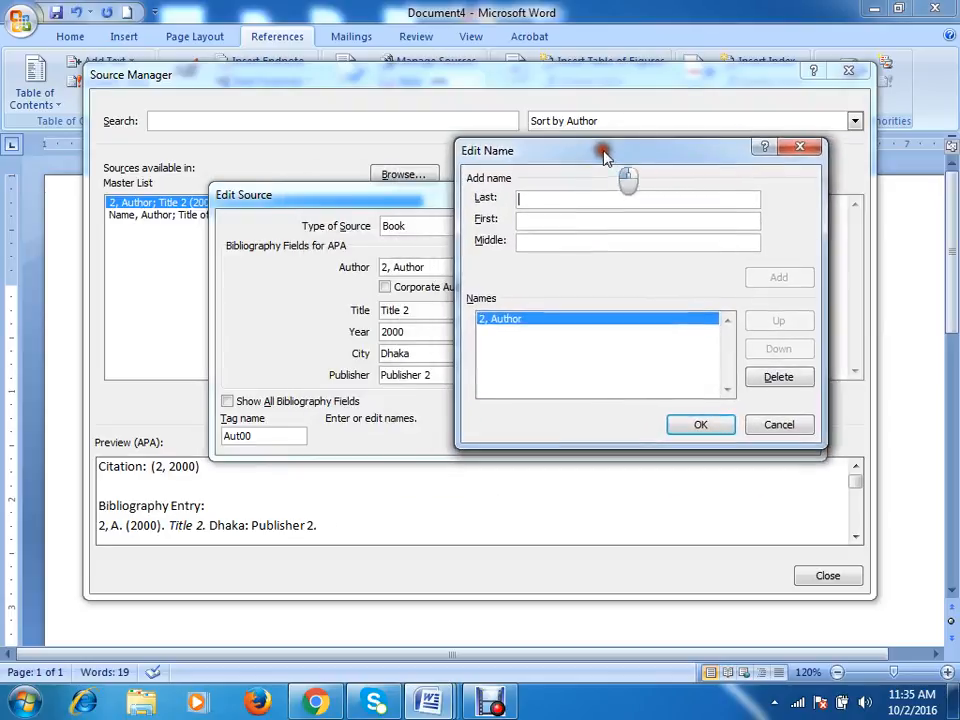
left_click(526, 219)
left_click(532, 241)
left_click(529, 218)
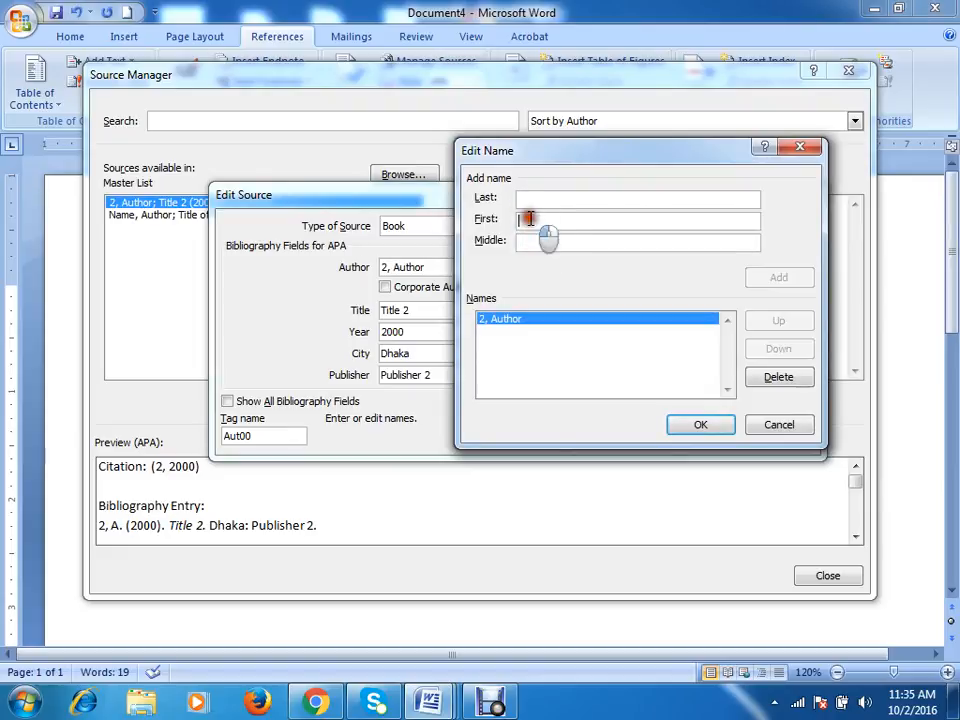
left_click(525, 200)
left_click(528, 221)
left_click(536, 244)
left_click(528, 219)
left_click(524, 198)
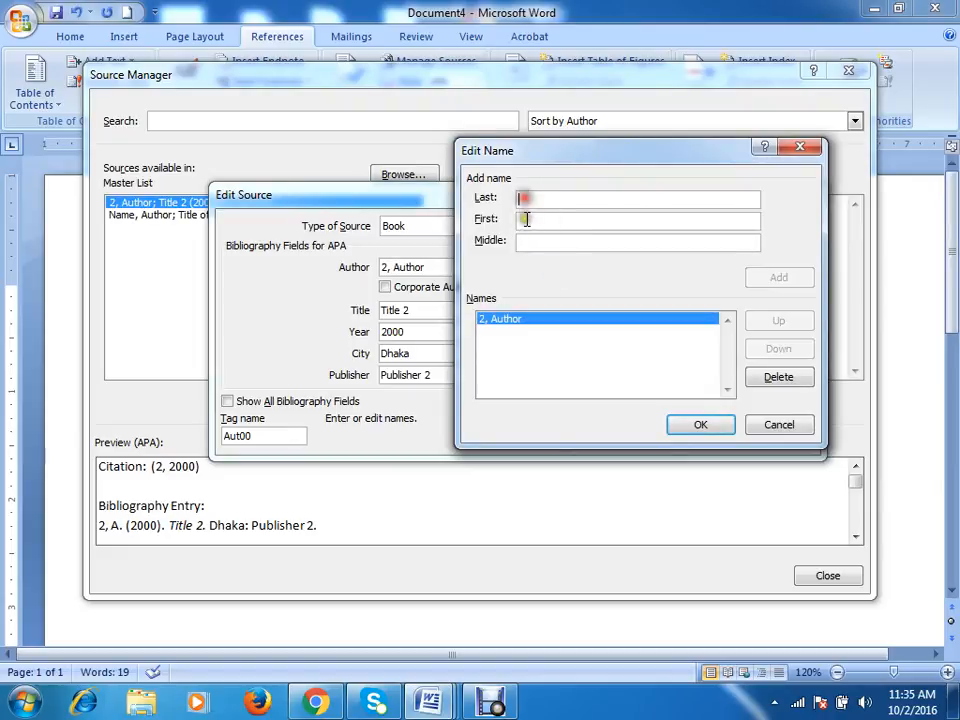
left_click(527, 219)
left_click(536, 241)
left_click(527, 215)
left_click(528, 197)
left_click(527, 216)
left_click(531, 238)
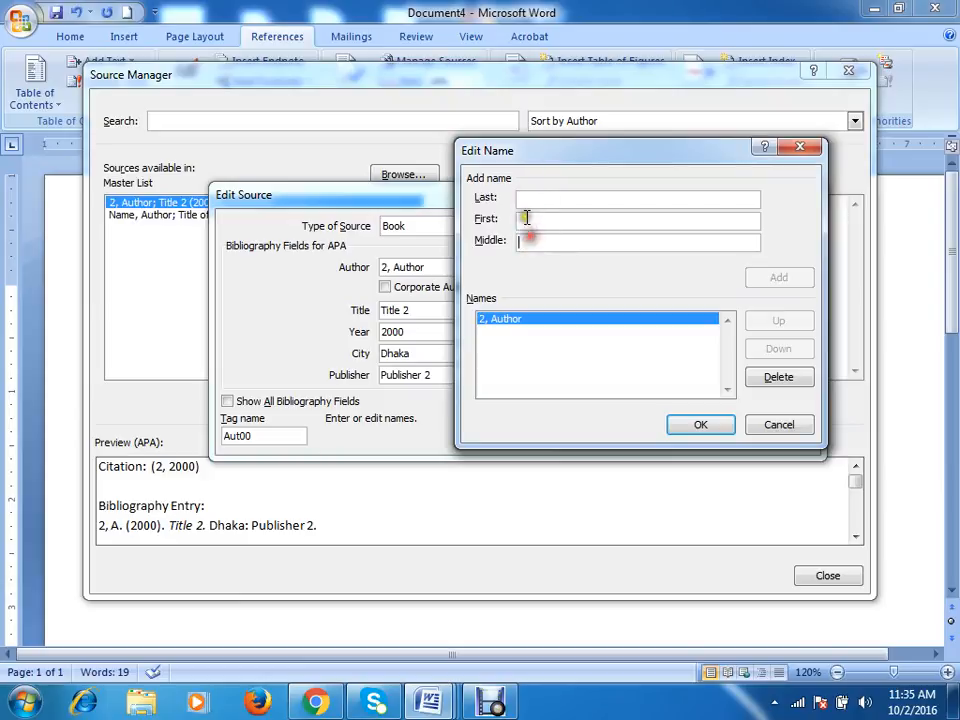
left_click(527, 217)
left_click(521, 198)
left_click(528, 199)
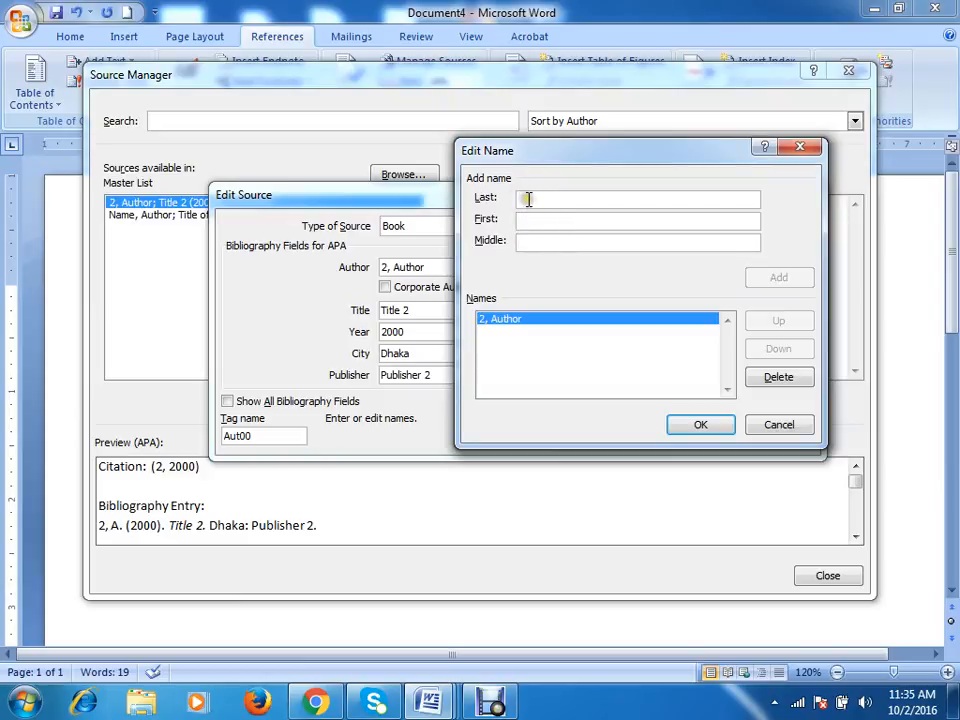
left_click(540, 222)
left_click(540, 244)
left_click(536, 197)
left_click(536, 219)
left_click(541, 243)
left_click(527, 197)
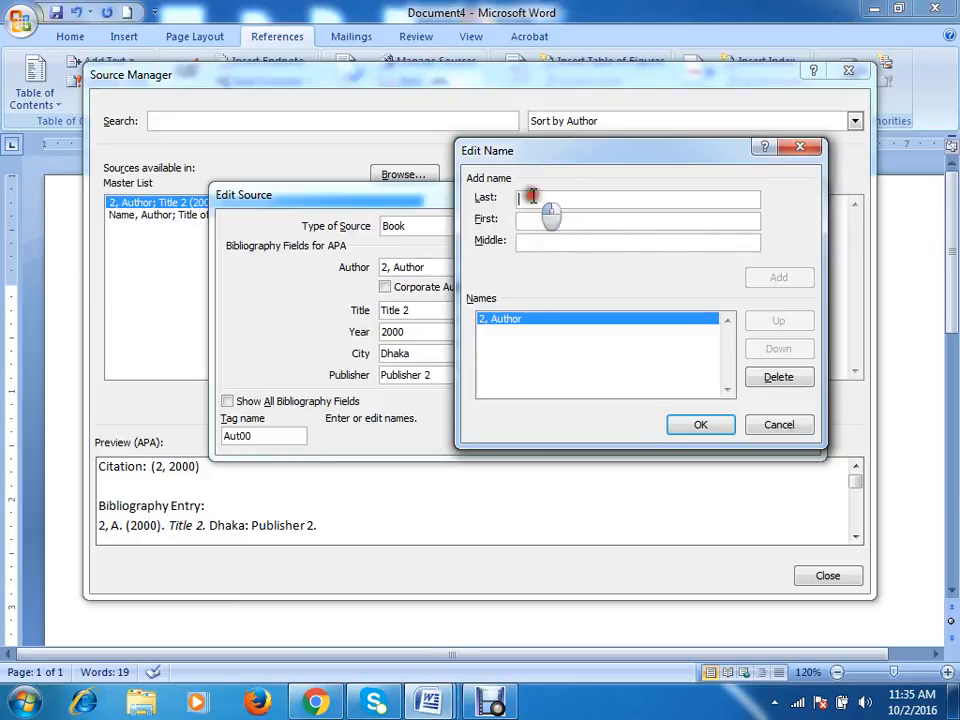
left_click(534, 219)
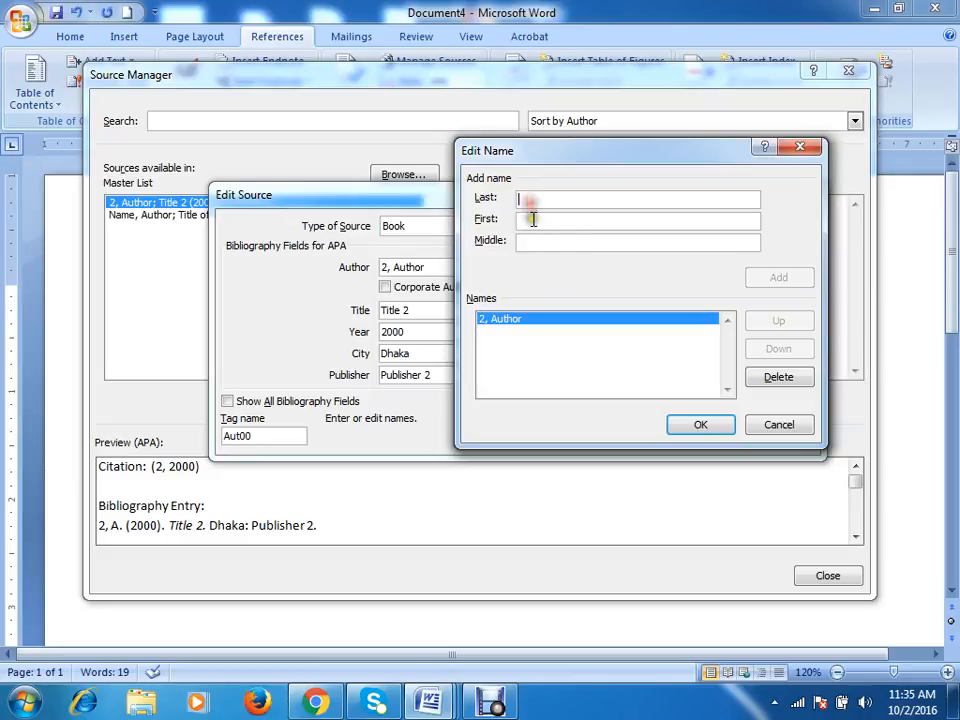
left_click(540, 242)
left_click(527, 197)
left_click(536, 240)
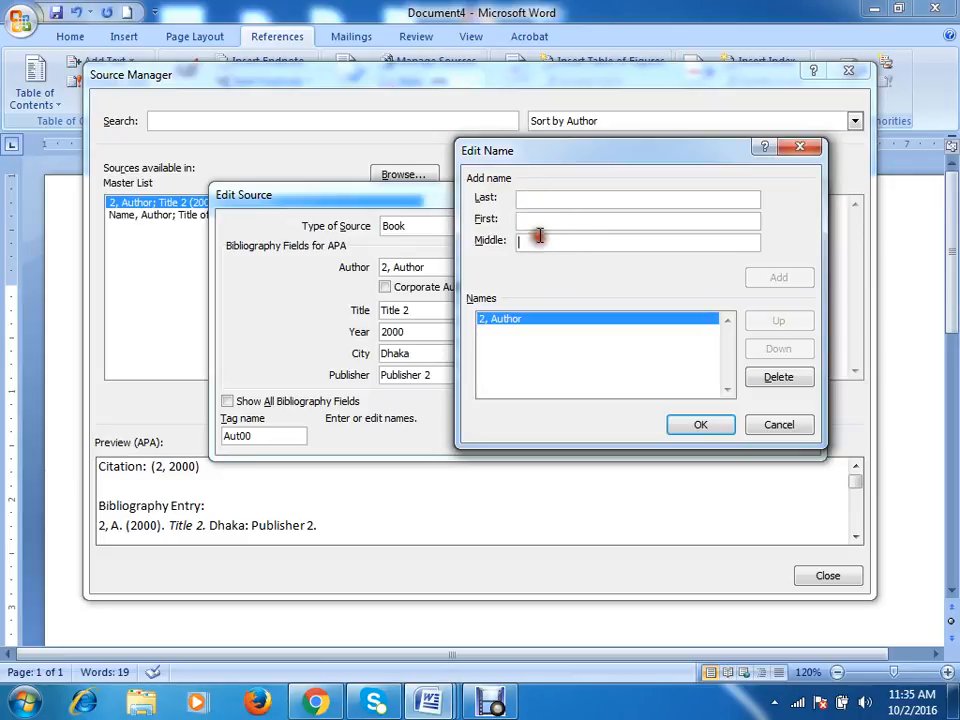
left_click(534, 197)
left_click(536, 240)
left_click(525, 198)
left_click(540, 199)
left_click_drag(544, 158, 480, 162)
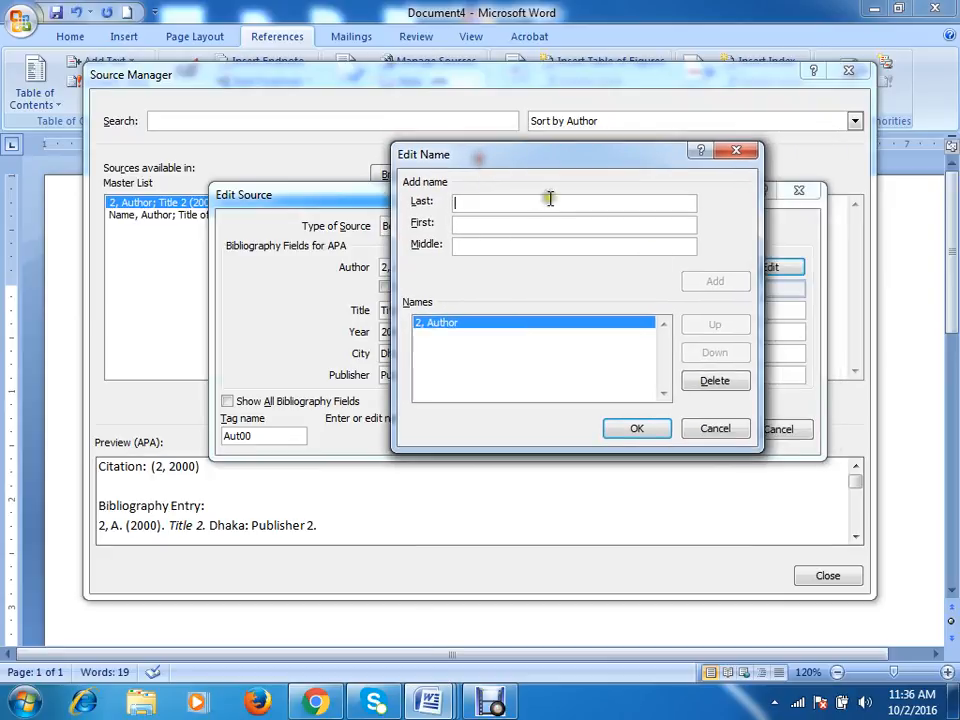
left_click(480, 204)
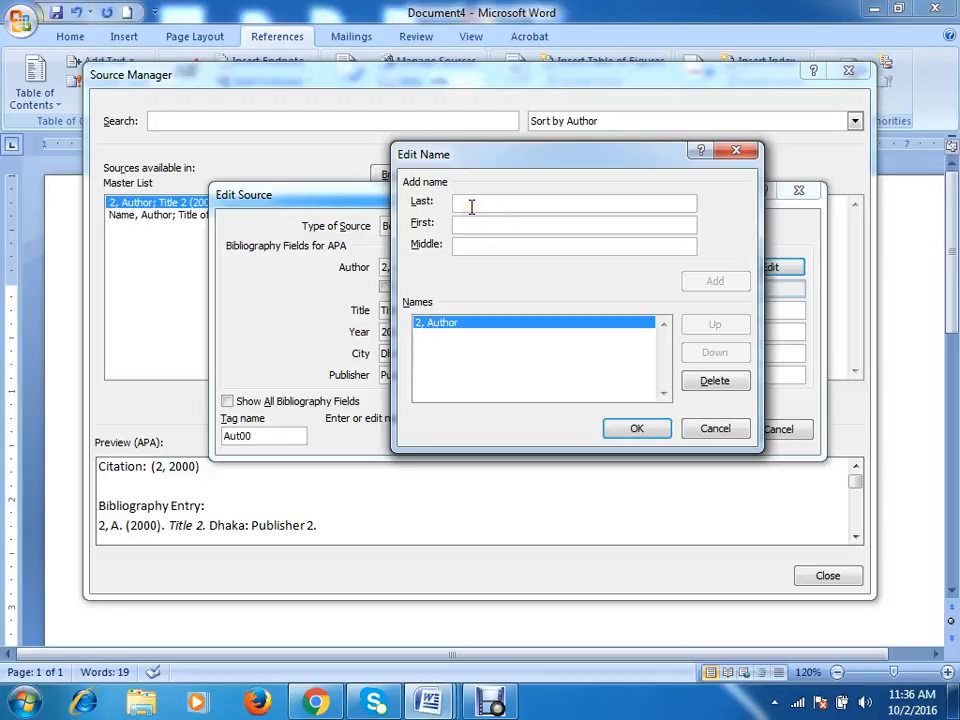
left_click(465, 202)
left_click(476, 202)
left_click(465, 224)
left_click(712, 428)
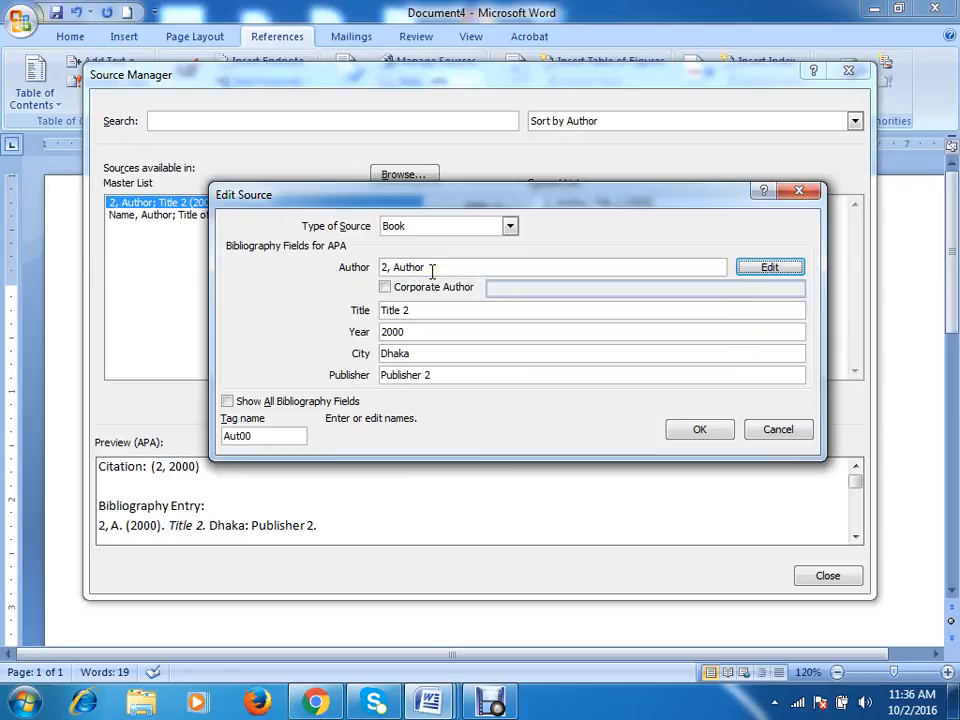
Confirm the details of the "Title 2" source and close the source manager
left_click_drag(436, 268, 336, 263)
left_click(450, 266)
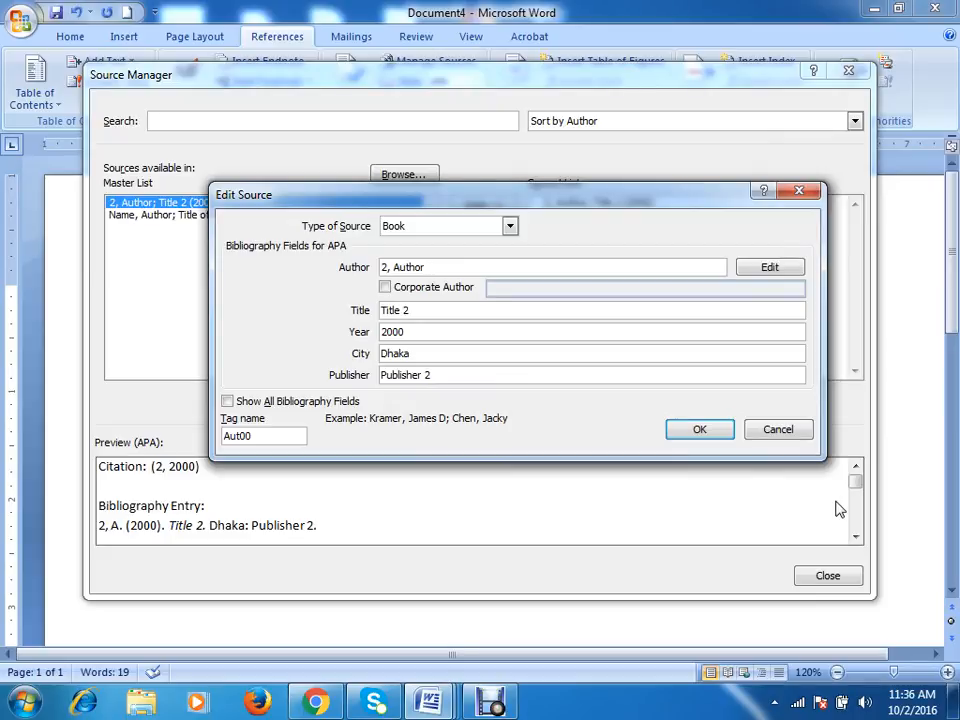
left_click(716, 430)
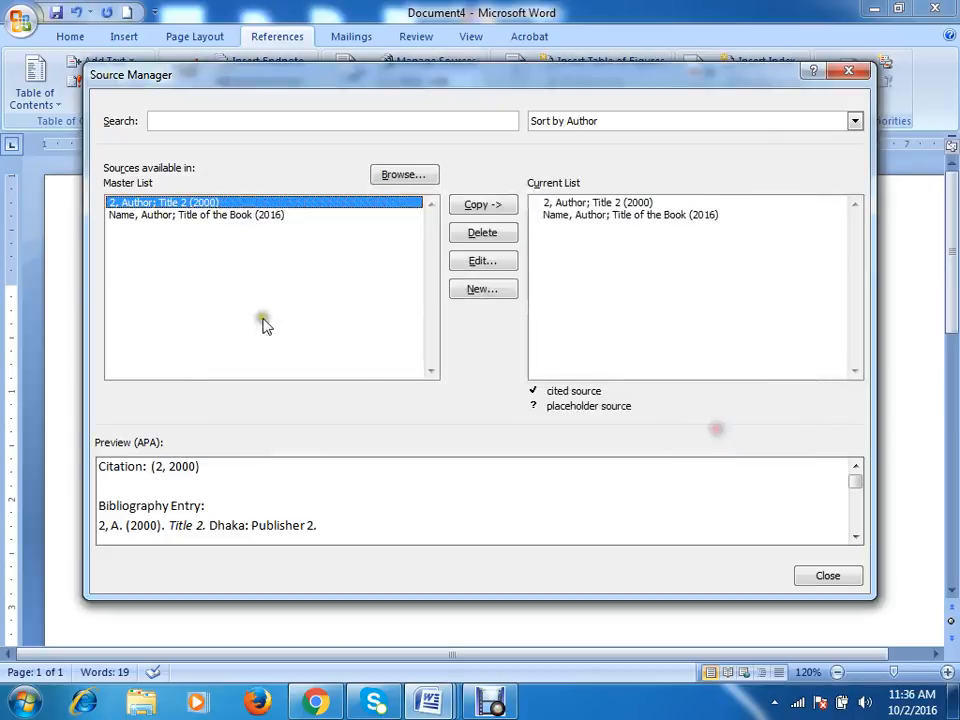
left_click(846, 579)
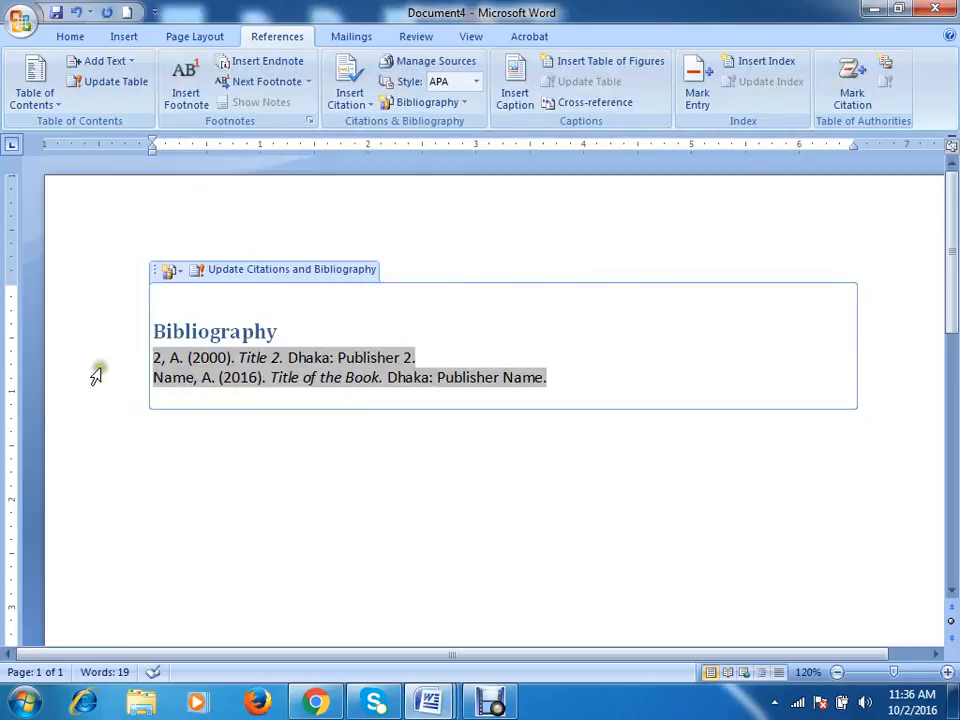
Switch the bibliography entries to the Chicago citation style for comparison and return them to APA
left_click(553, 377)
left_click_drag(553, 377, 152, 358)
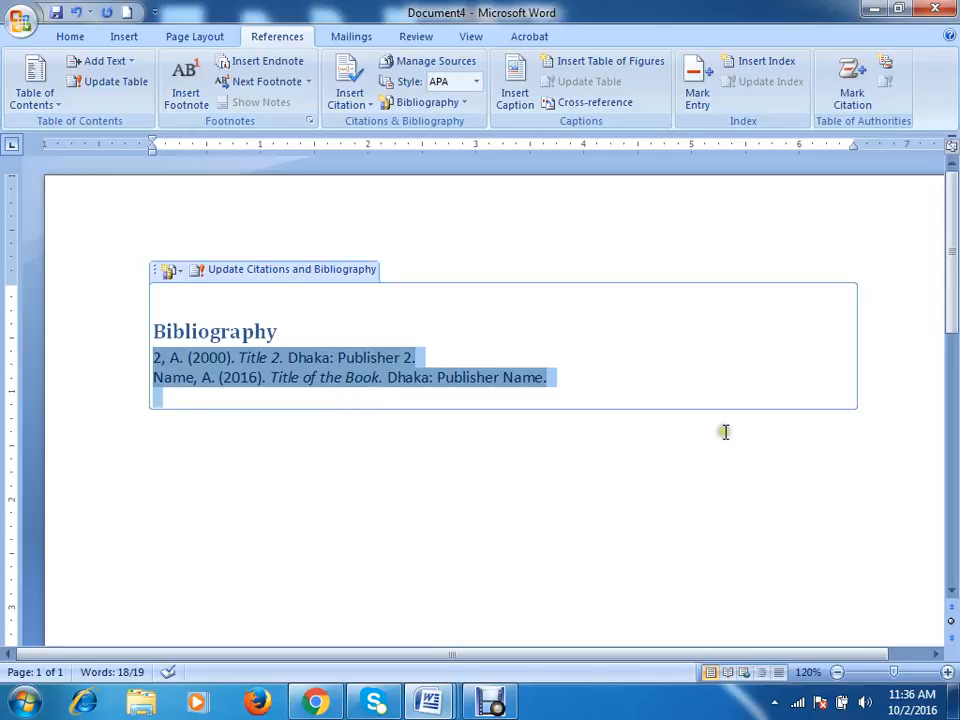
left_click(478, 82)
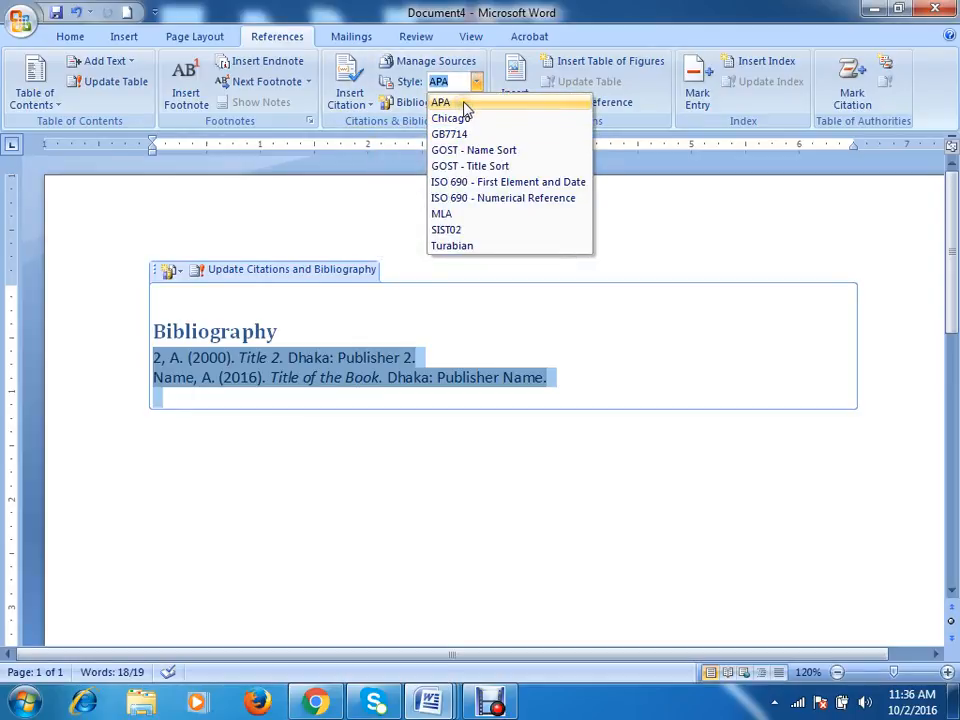
left_click(465, 119)
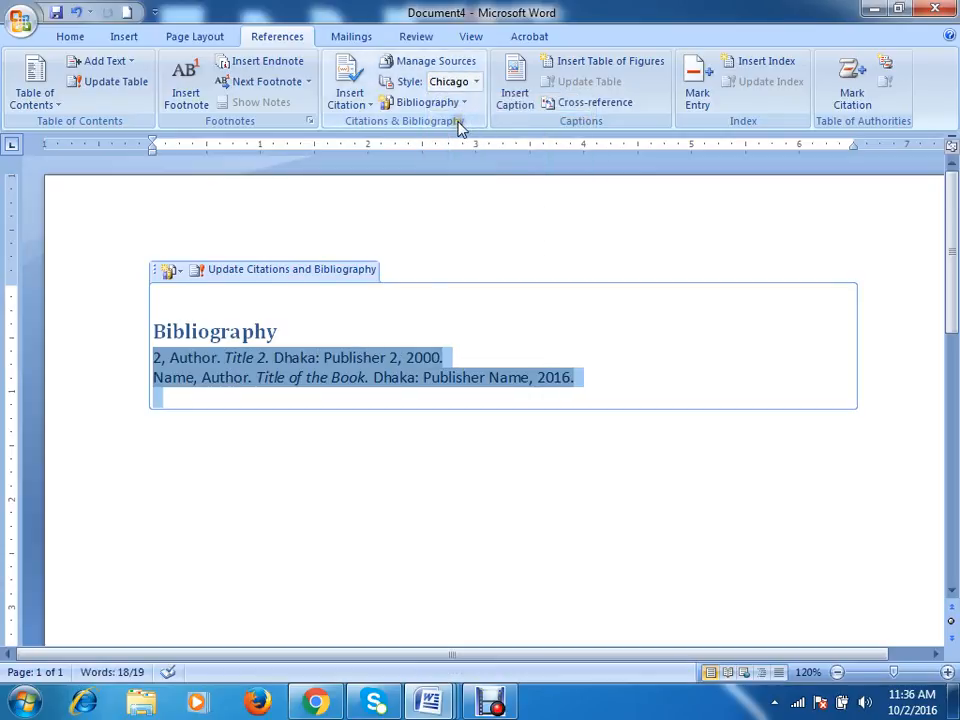
left_click(477, 82)
left_click(464, 104)
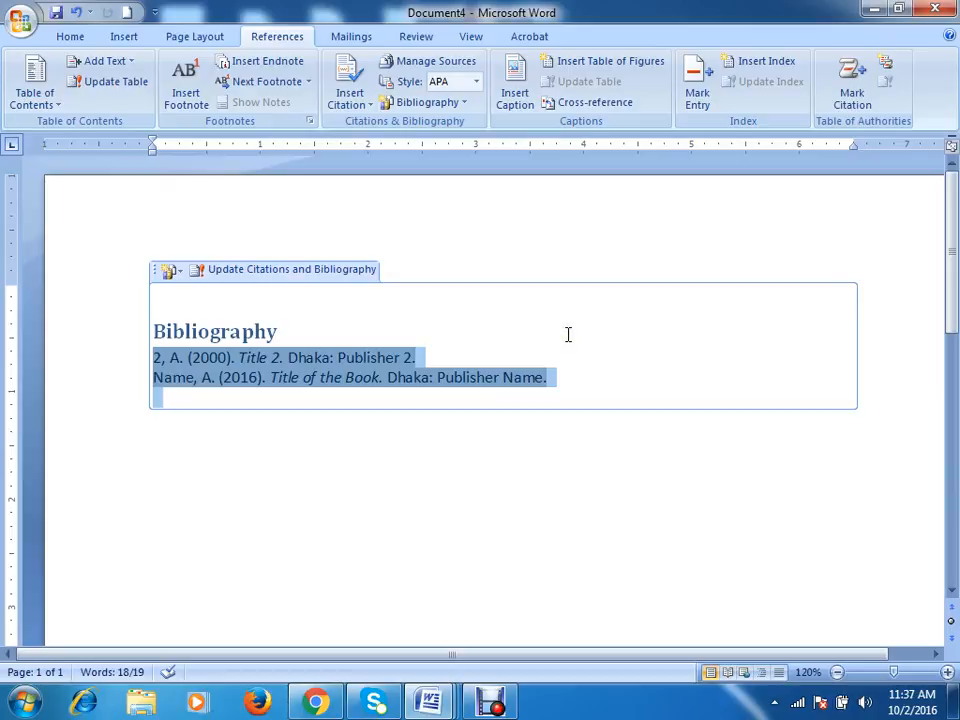
left_click(249, 396)
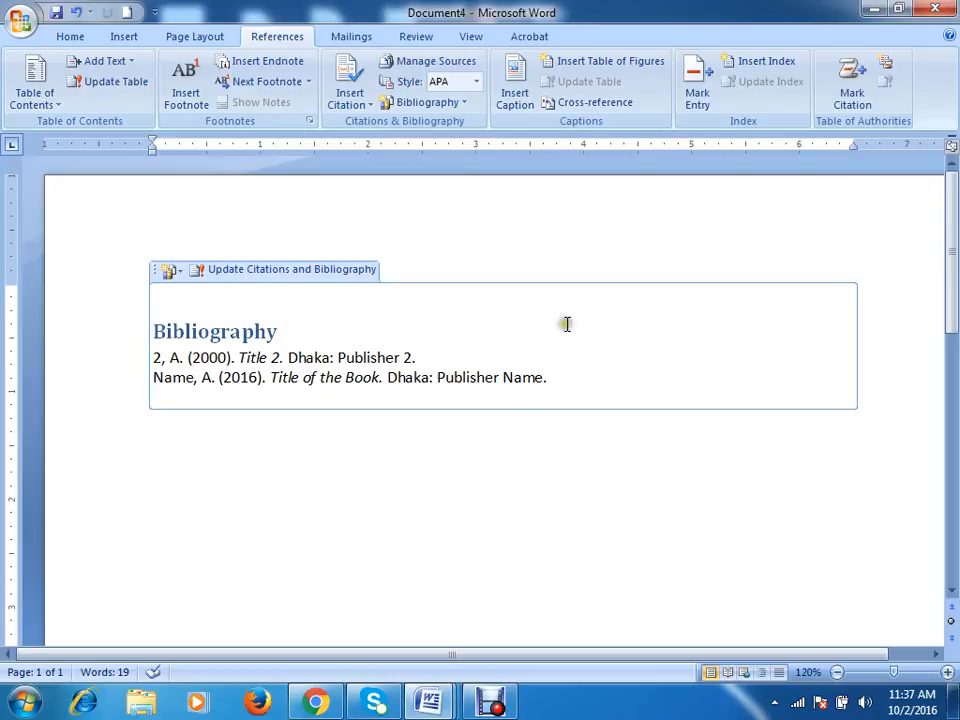
Bring up the mail merge commands and select the whole bibliography block
left_click(351, 40)
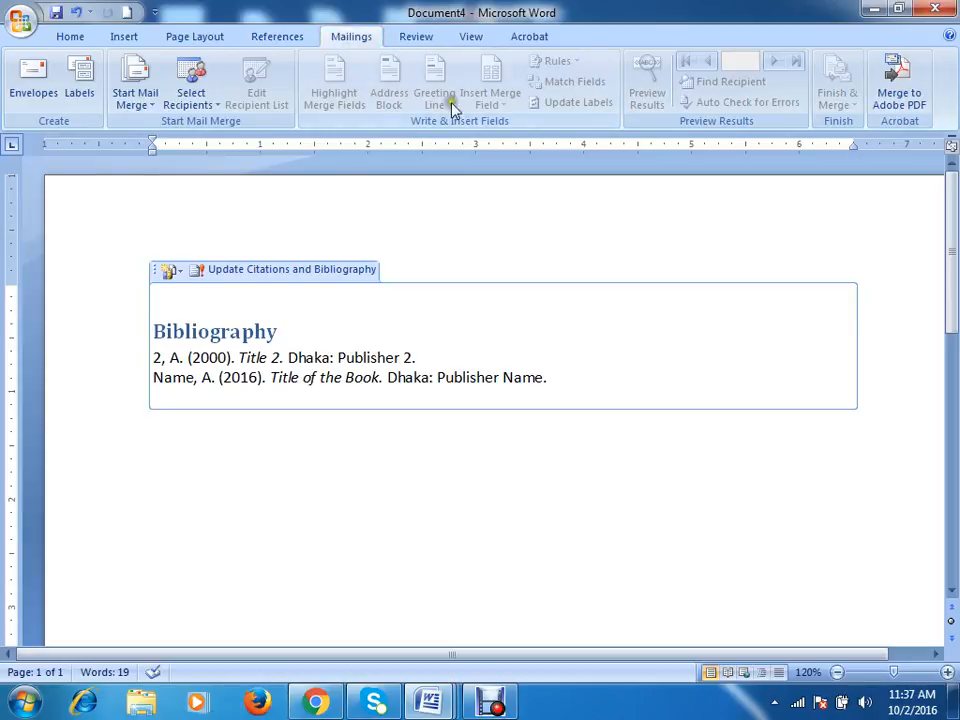
left_click_drag(76, 285, 66, 375)
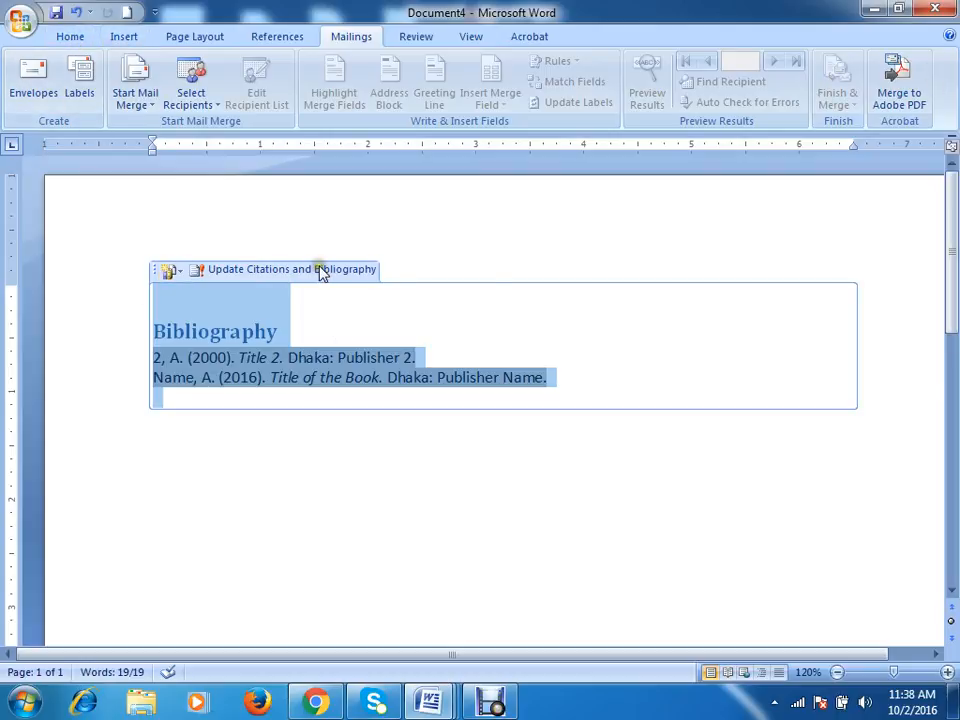
left_click(20, 20)
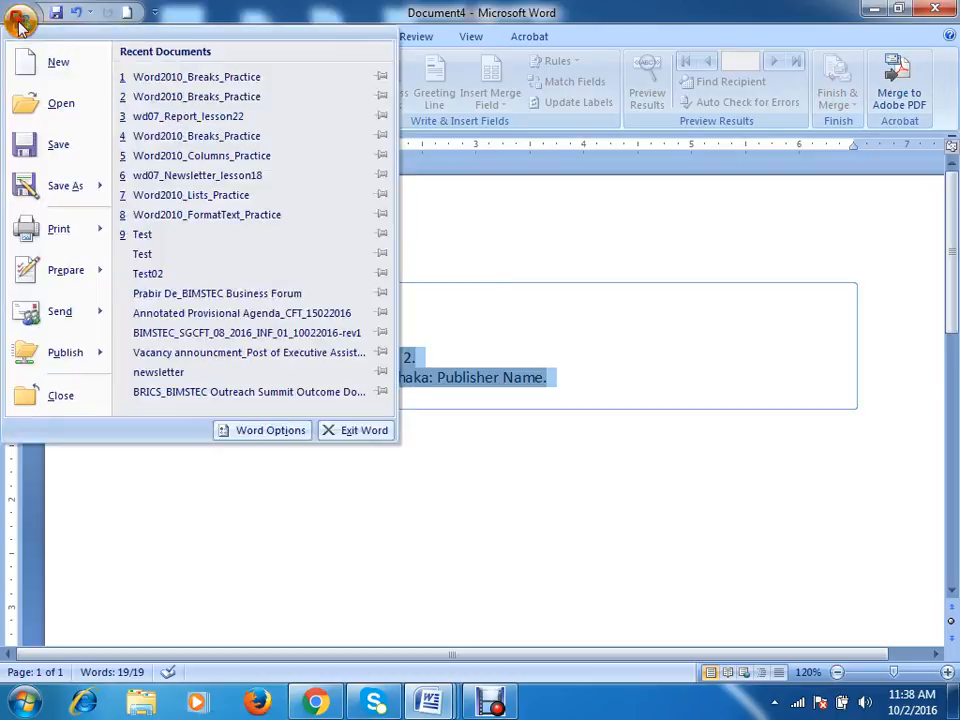
left_click(62, 106)
left_click_drag(441, 317, 440, 338)
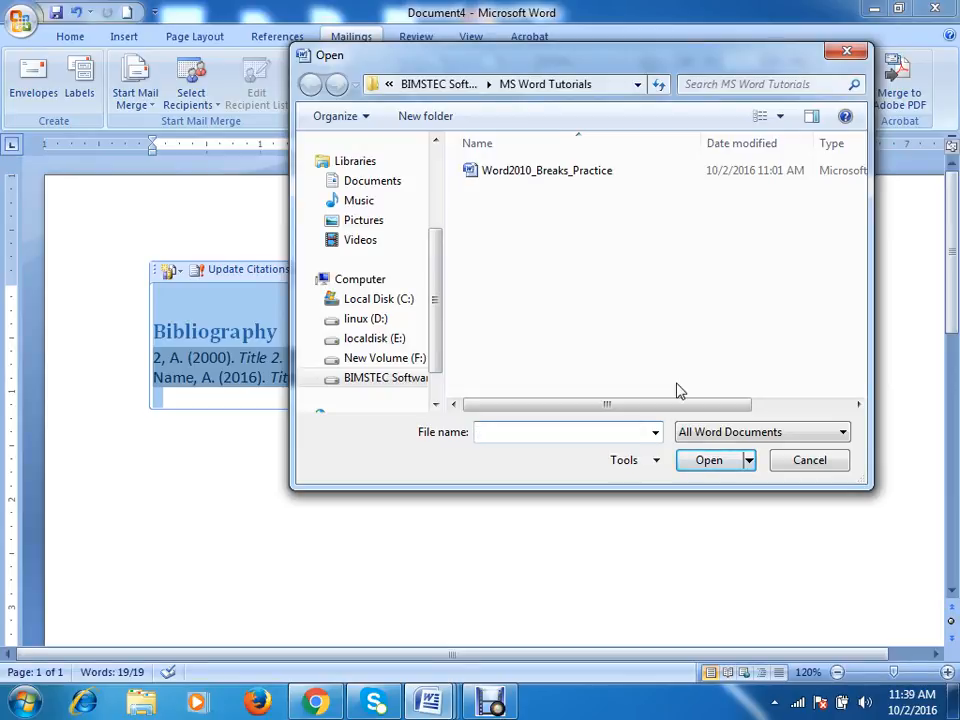
left_click_drag(439, 321, 439, 347)
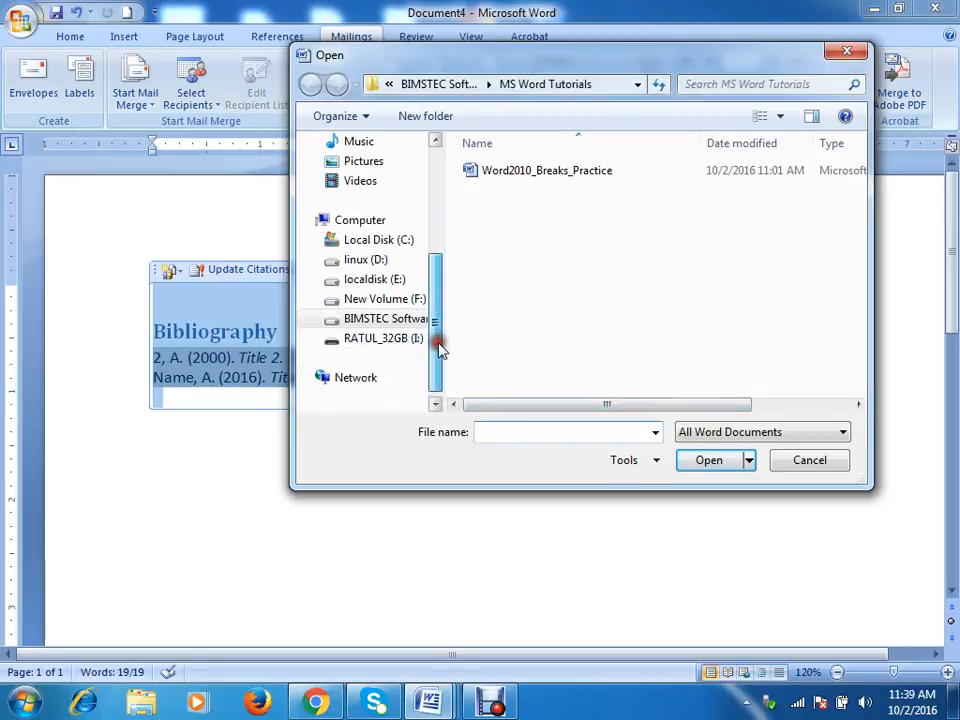
left_click(415, 340)
left_click(692, 577)
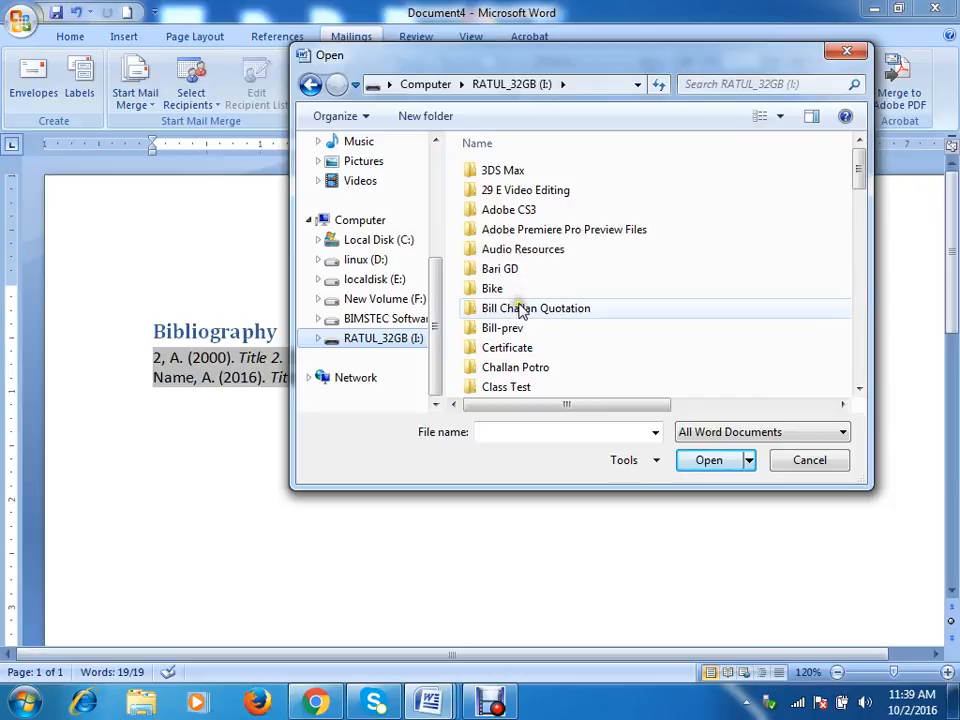
left_click(518, 313)
scroll(518, 313, "down", 8)
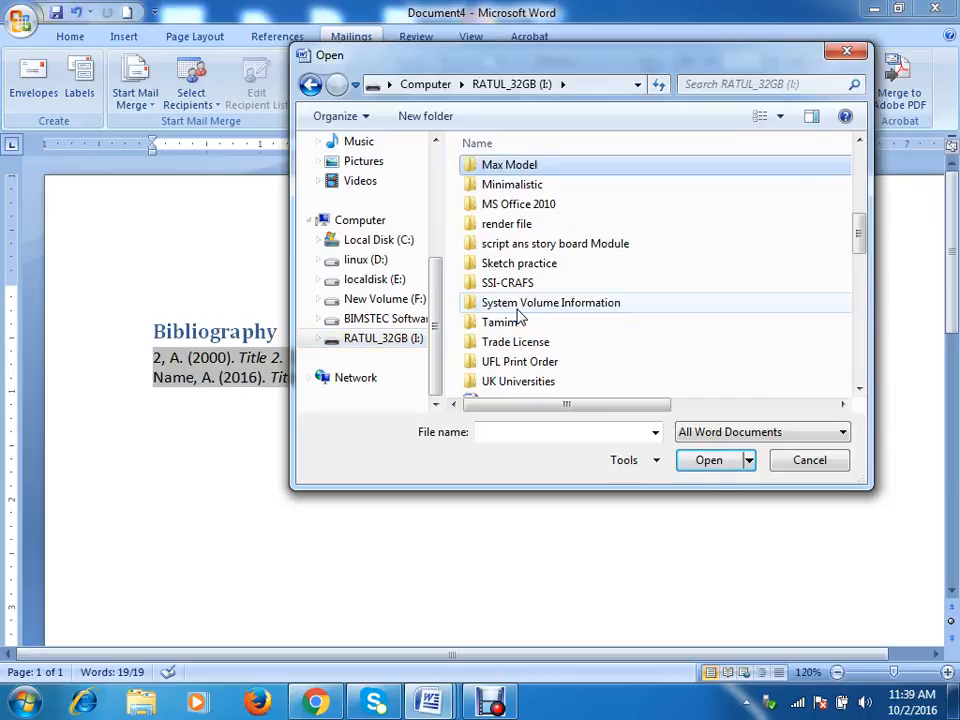
double_click(523, 208)
double_click(521, 172)
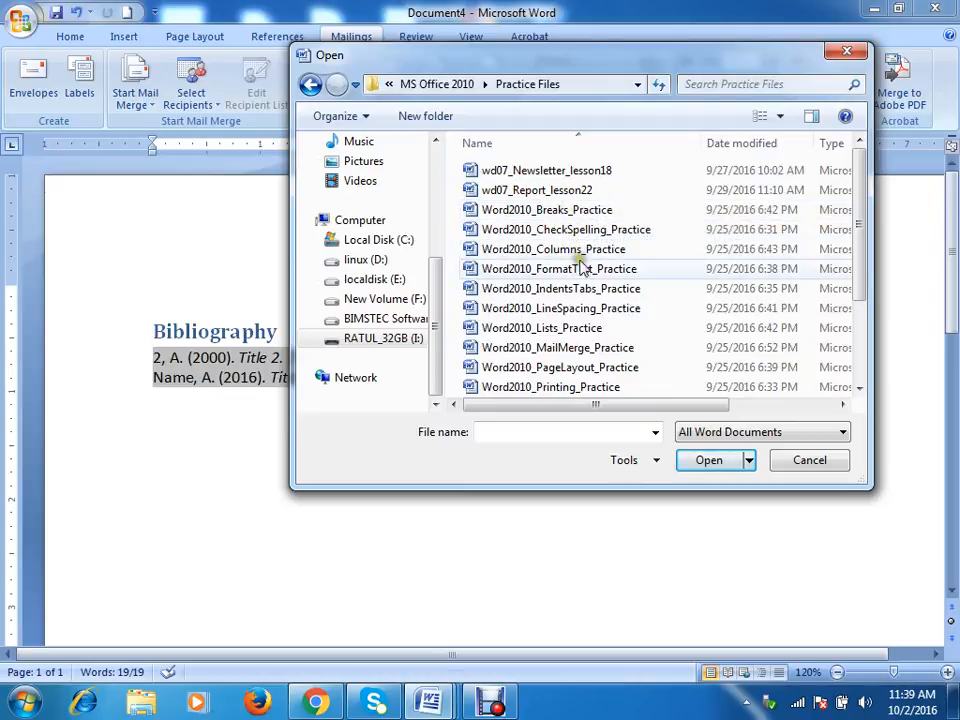
left_click(585, 350)
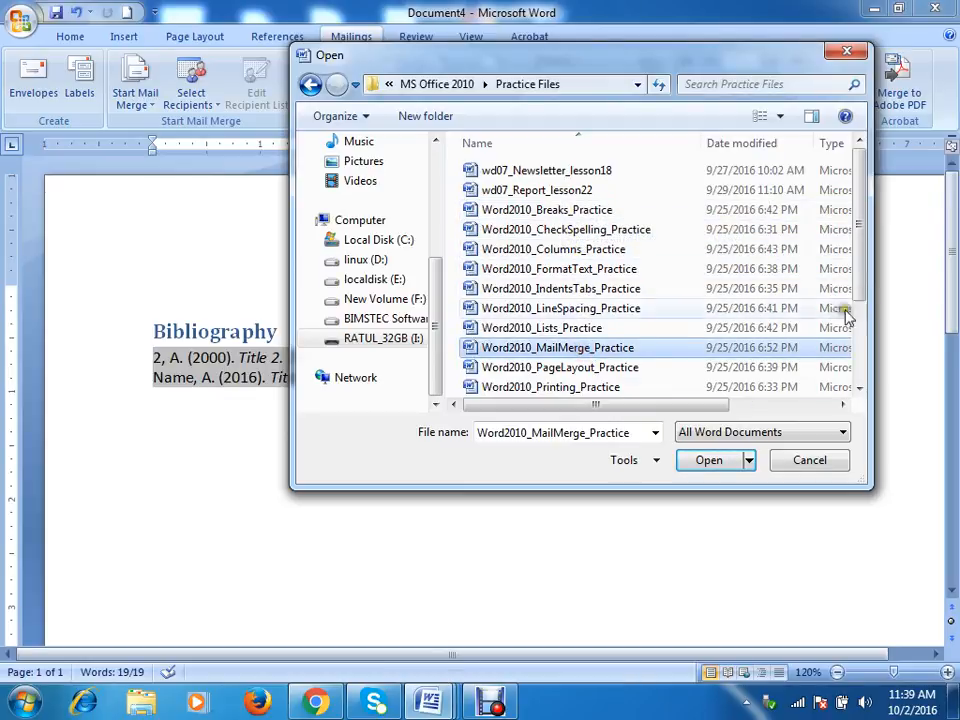
left_click_drag(859, 259, 860, 298)
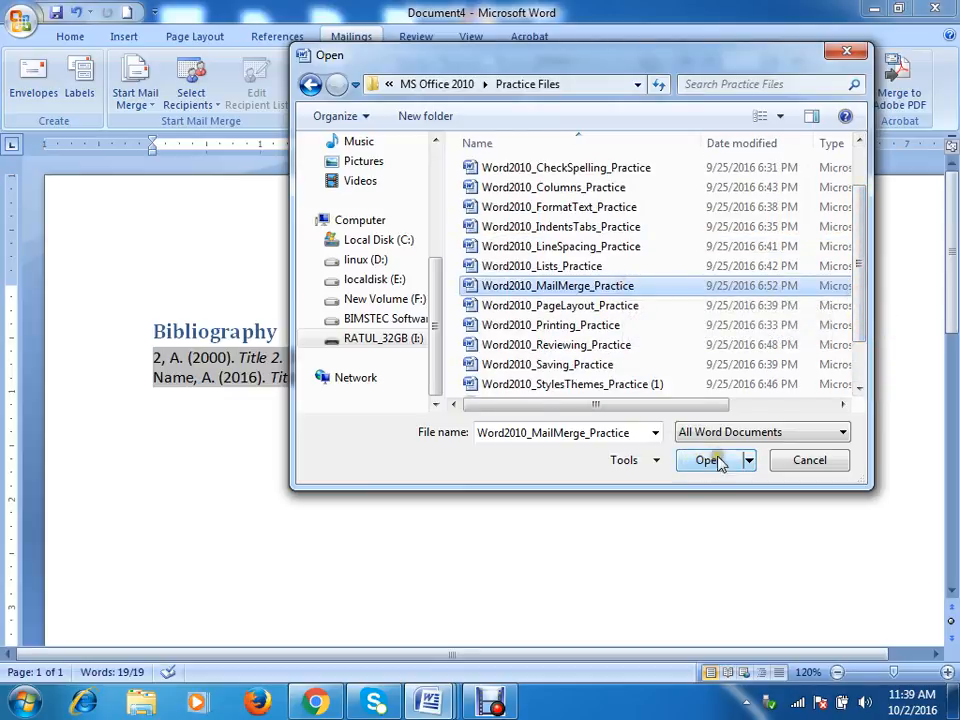
left_click(840, 464)
Switch to Windows Explorer and browse the removable disk (I:) to the Practice Files folder inside MS Office 2010
left_click(141, 702)
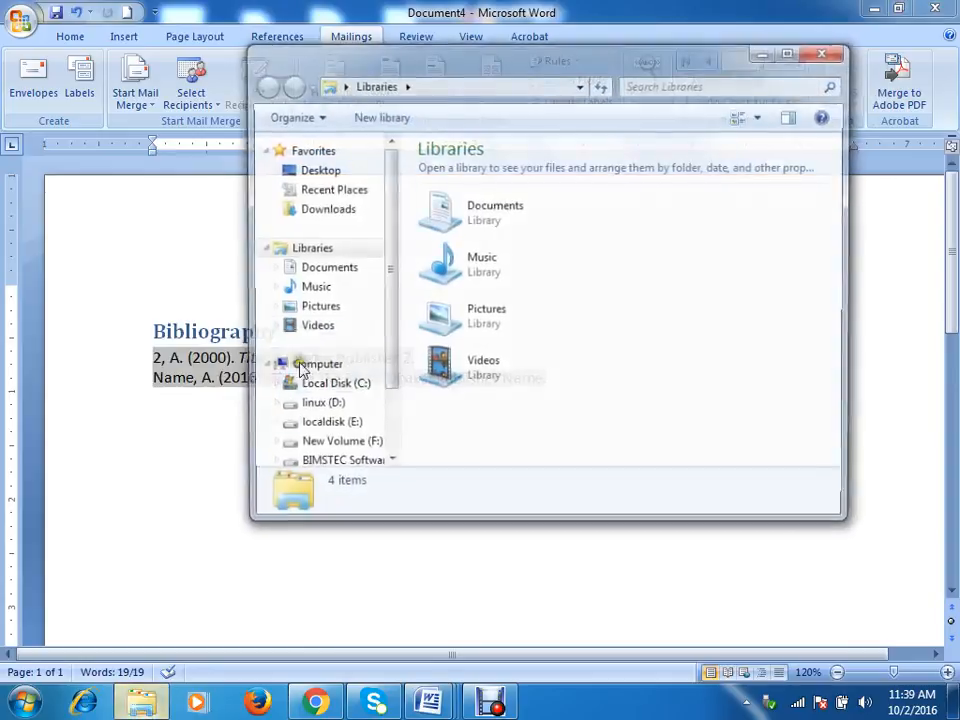
left_click(354, 468)
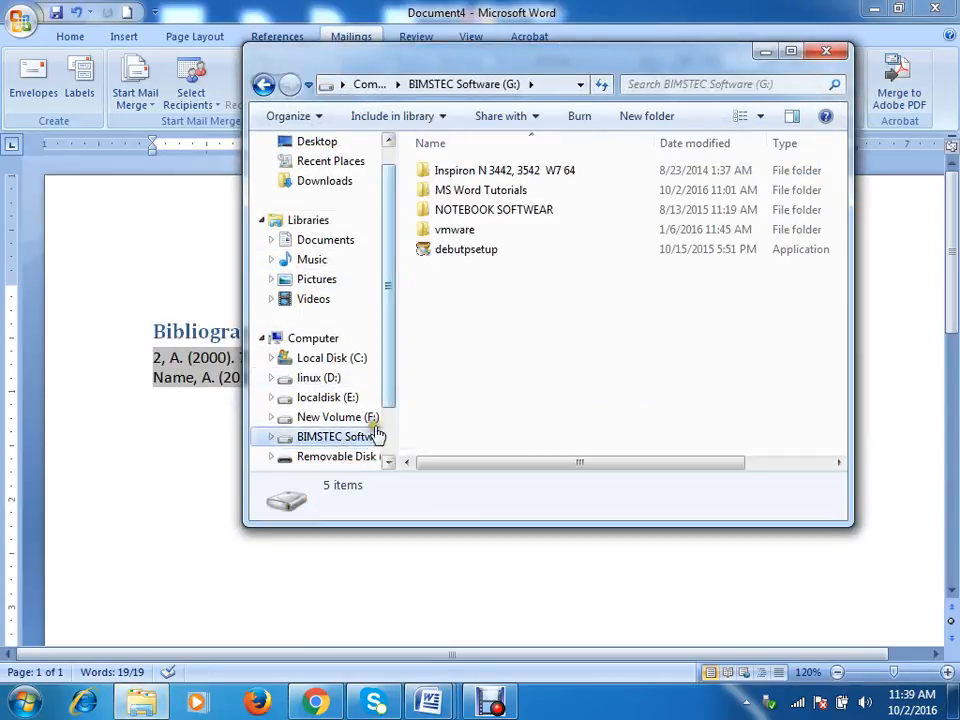
left_click(350, 456)
left_click(476, 251)
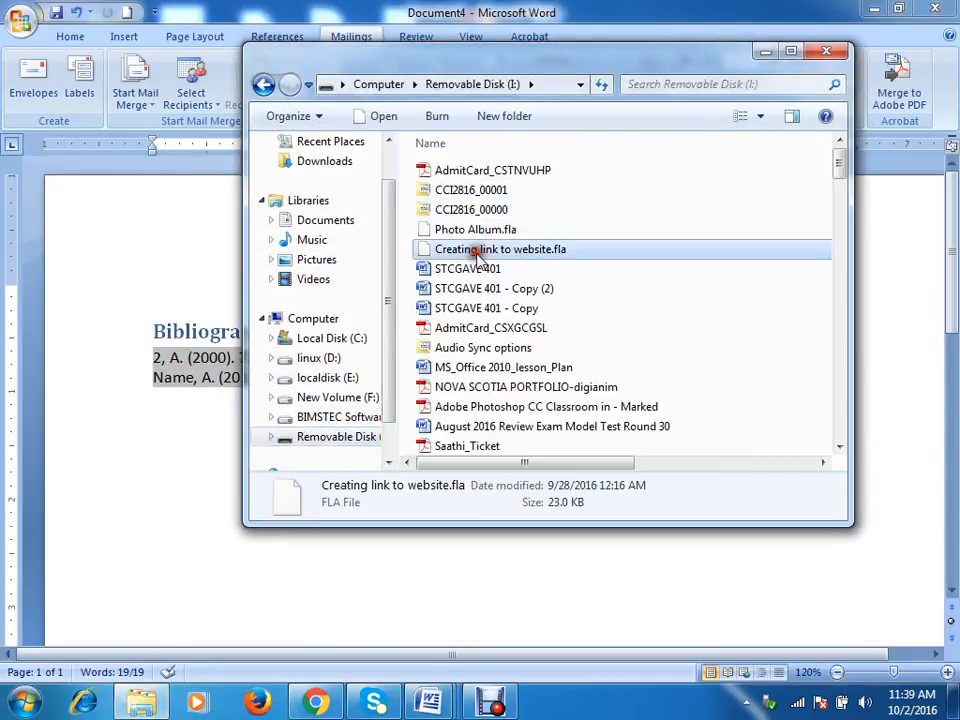
key("m")
key("m")
key("m")
key("m")
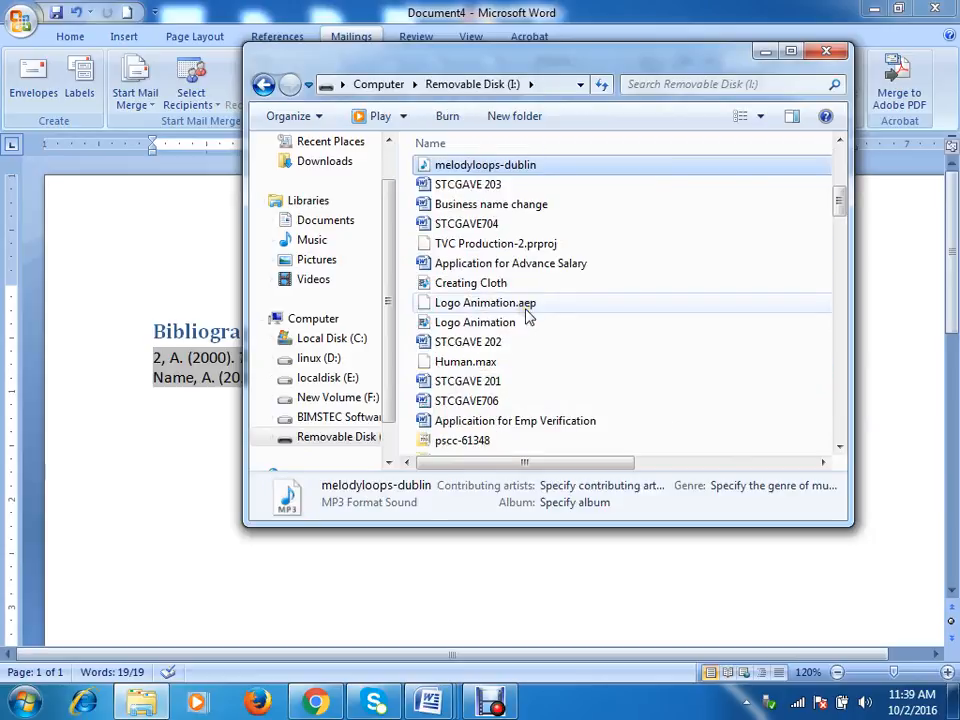
left_click(567, 344)
double_click(486, 169)
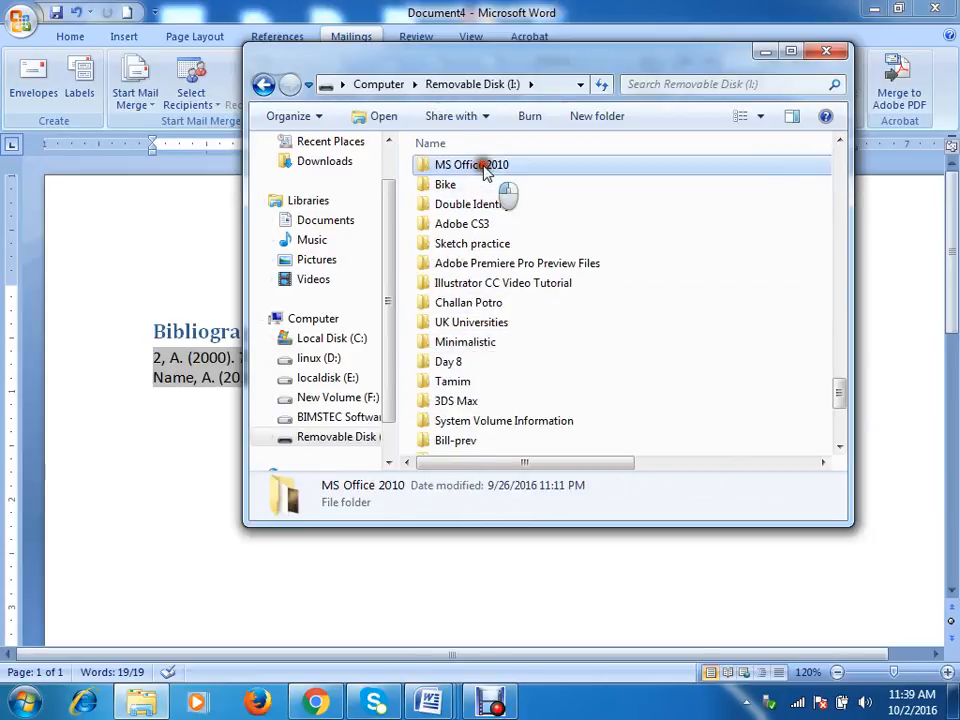
double_click(476, 172)
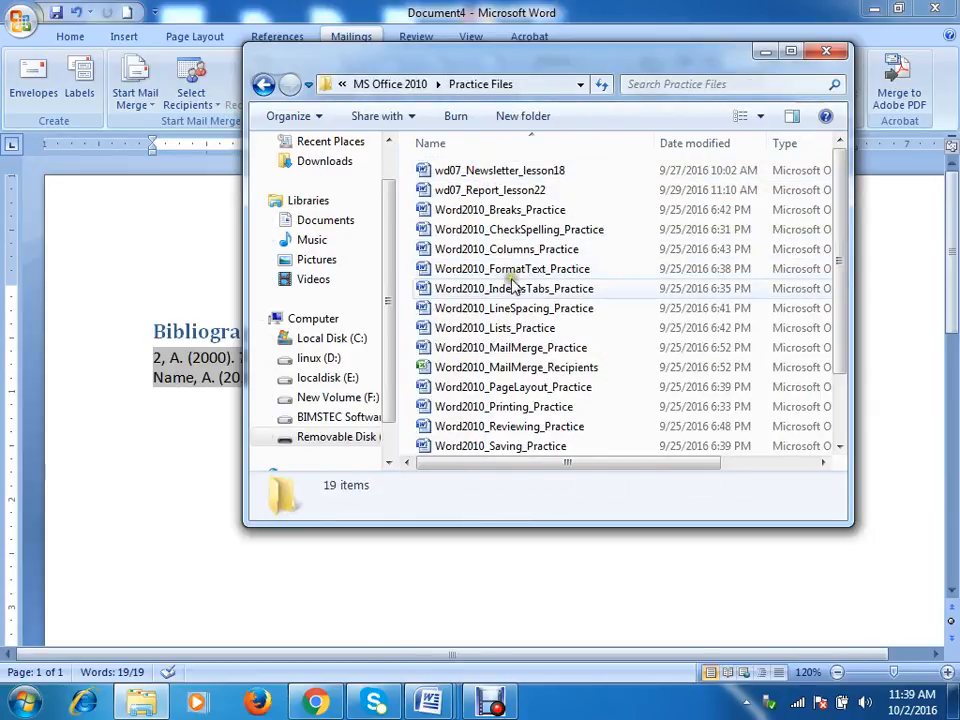
Copy Word2010_MailMerge_Practice and Word2010_MailMerge_Recipients into the MS Word Tutorials folder on the BIMSTEC Software (G:) drive
left_click(510, 347)
left_click(528, 367, "shift")
right_click(532, 368)
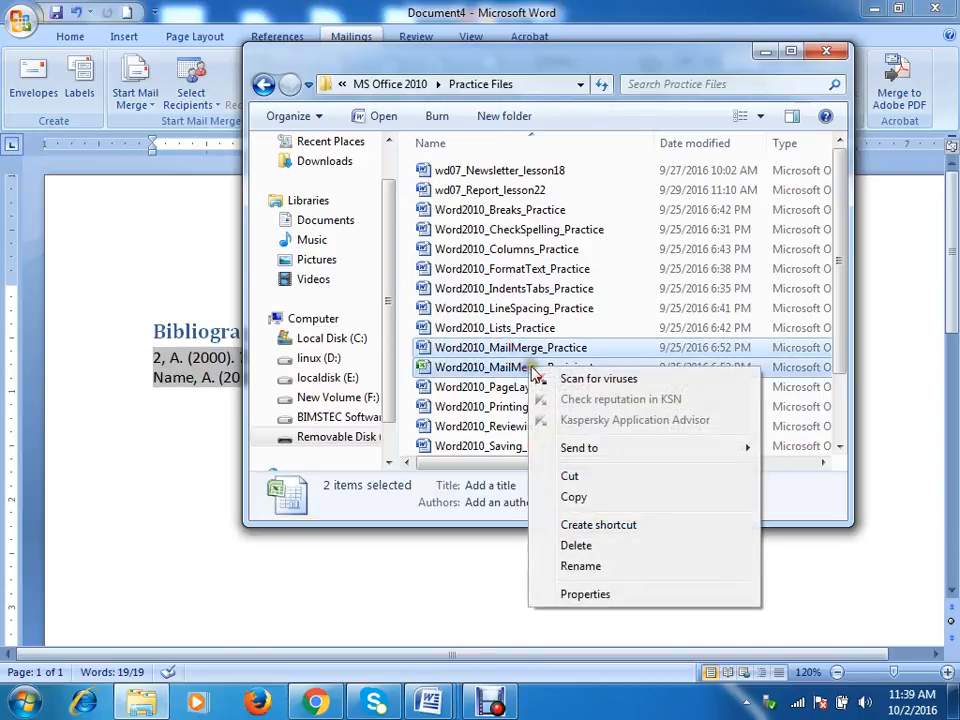
left_click(574, 496)
left_click(343, 417)
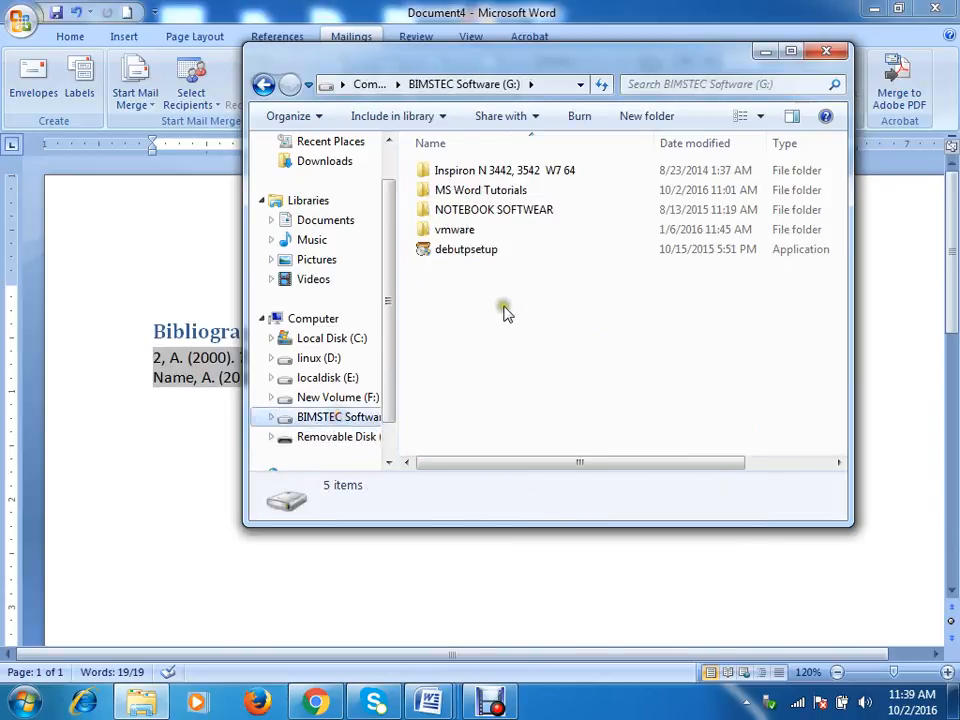
double_click(480, 192)
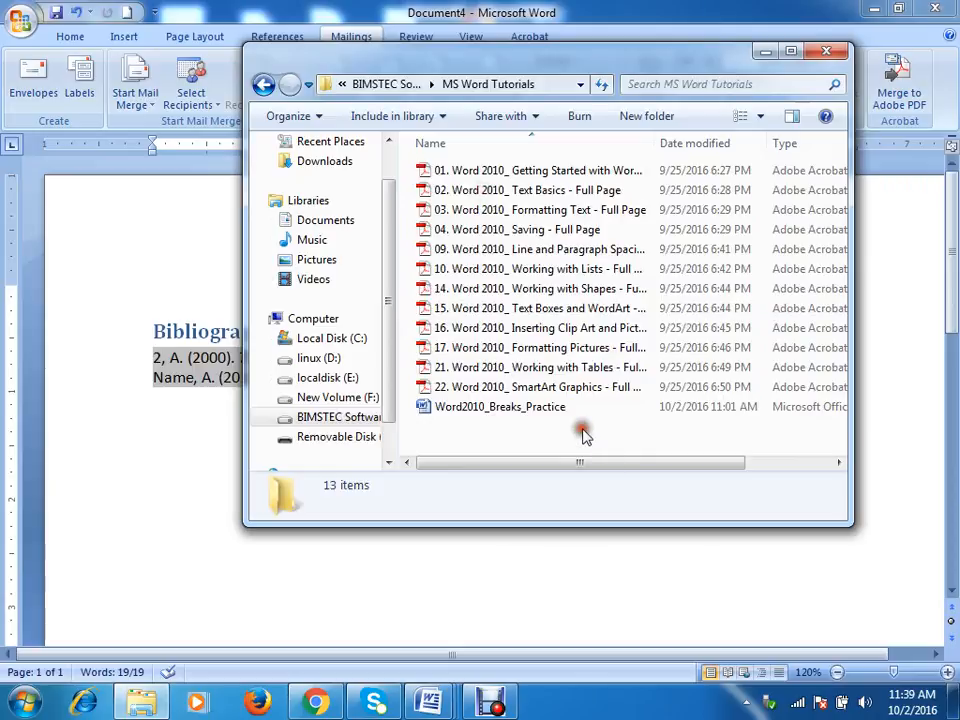
key("ctrl+v")
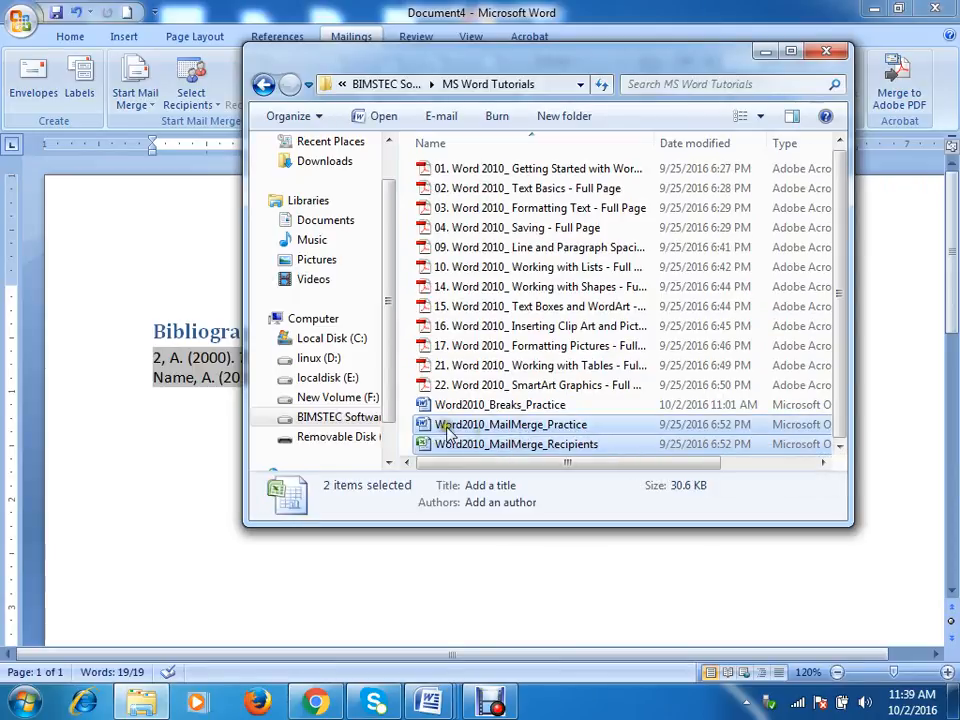
Open the copied Word2010_MailMerge_Practice document in Word and look over its letter text
left_click(526, 425)
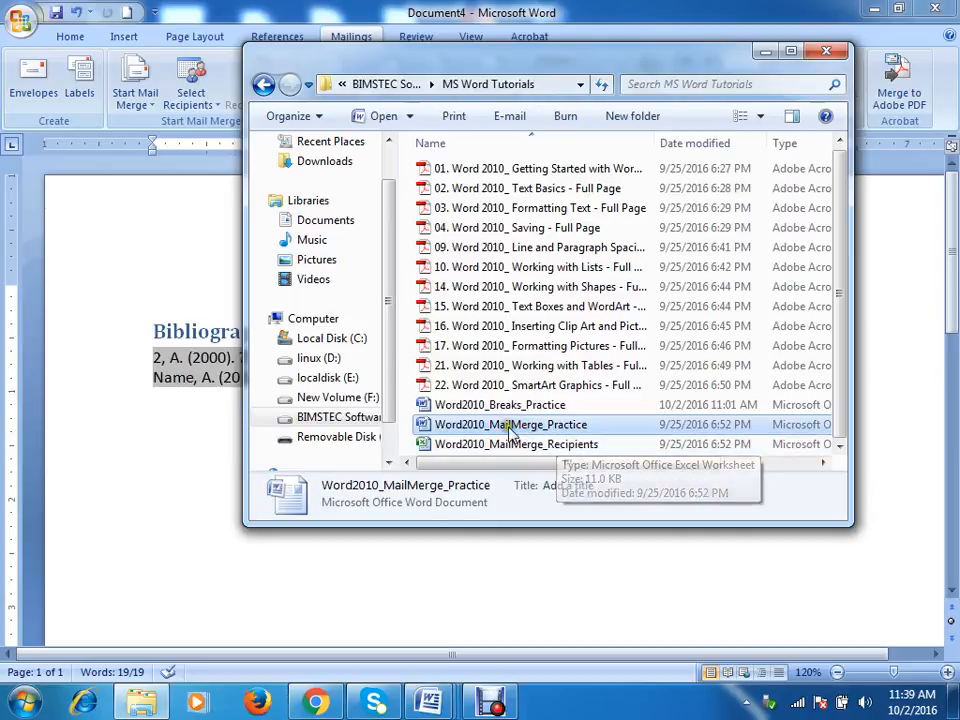
left_click(468, 445)
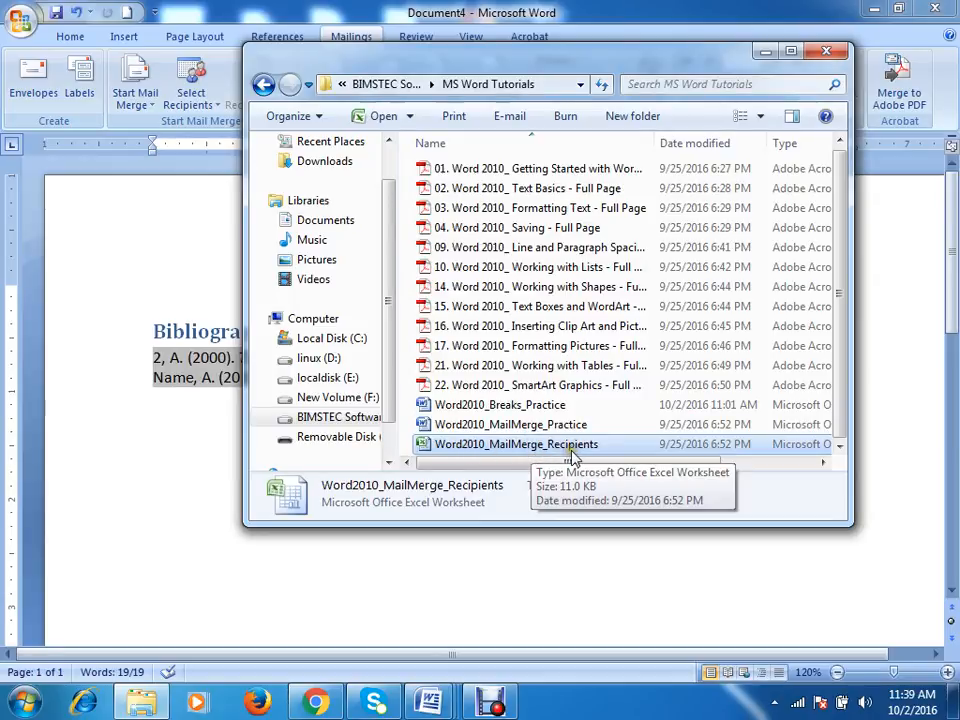
left_click(520, 426)
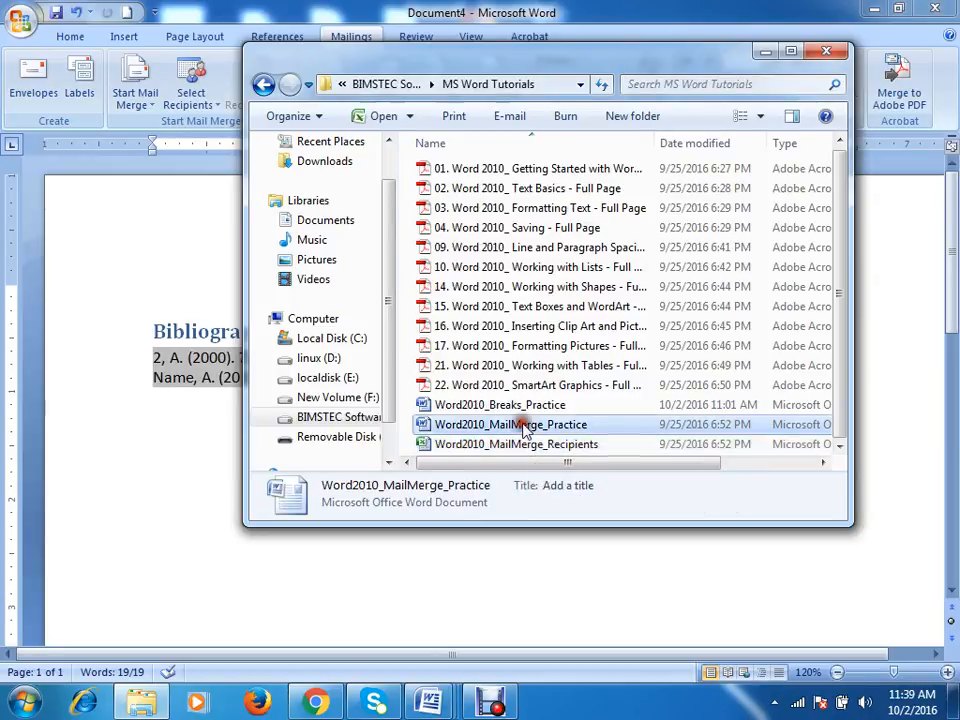
double_click(521, 425)
scroll(484, 343, "down", 4)
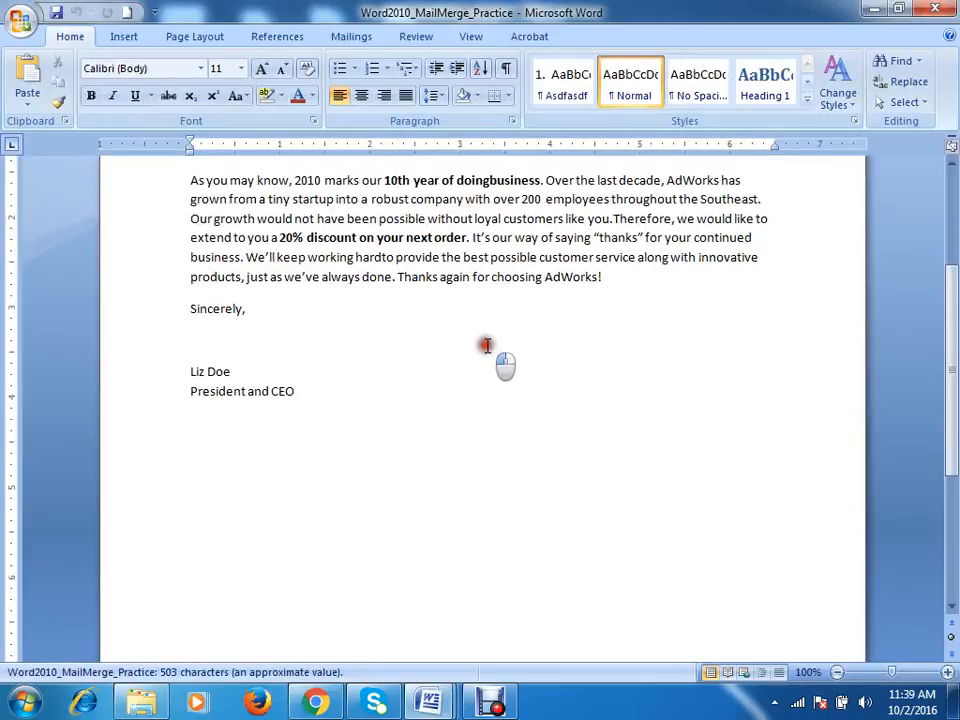
scroll(486, 345, "up", 2)
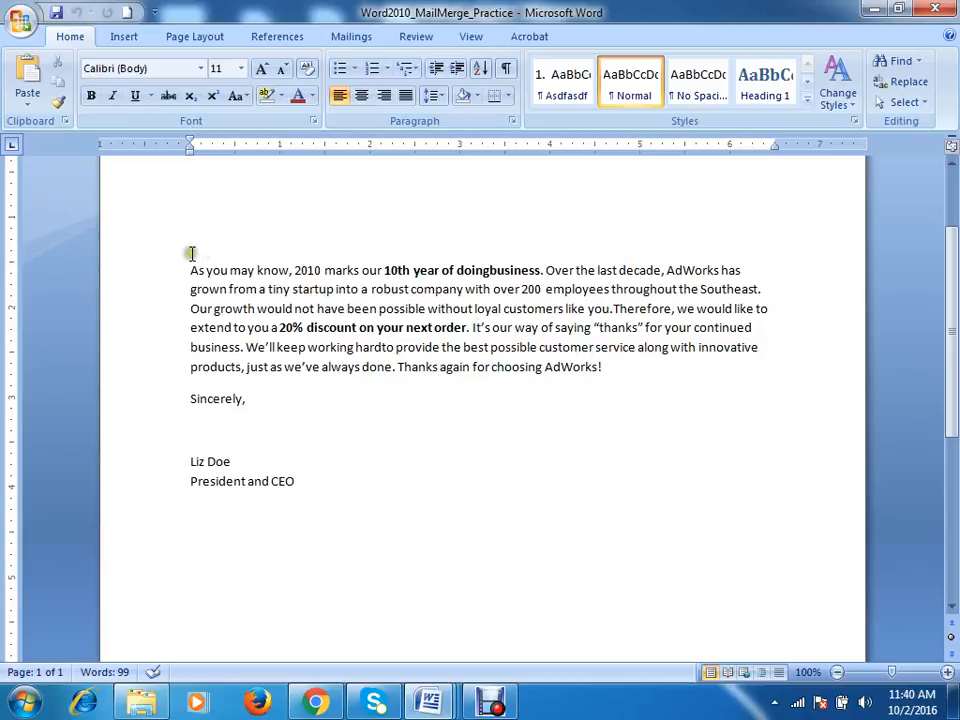
Start a Letters mail merge for the document and place the cursor in the blank area above the letter's body
left_click(352, 37)
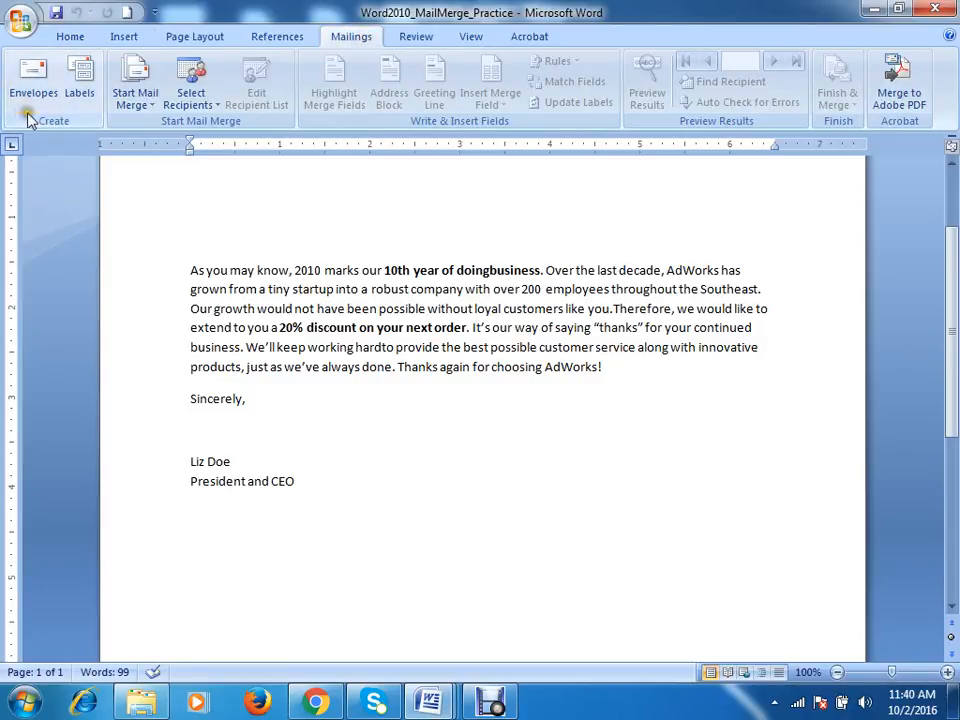
left_click(147, 108)
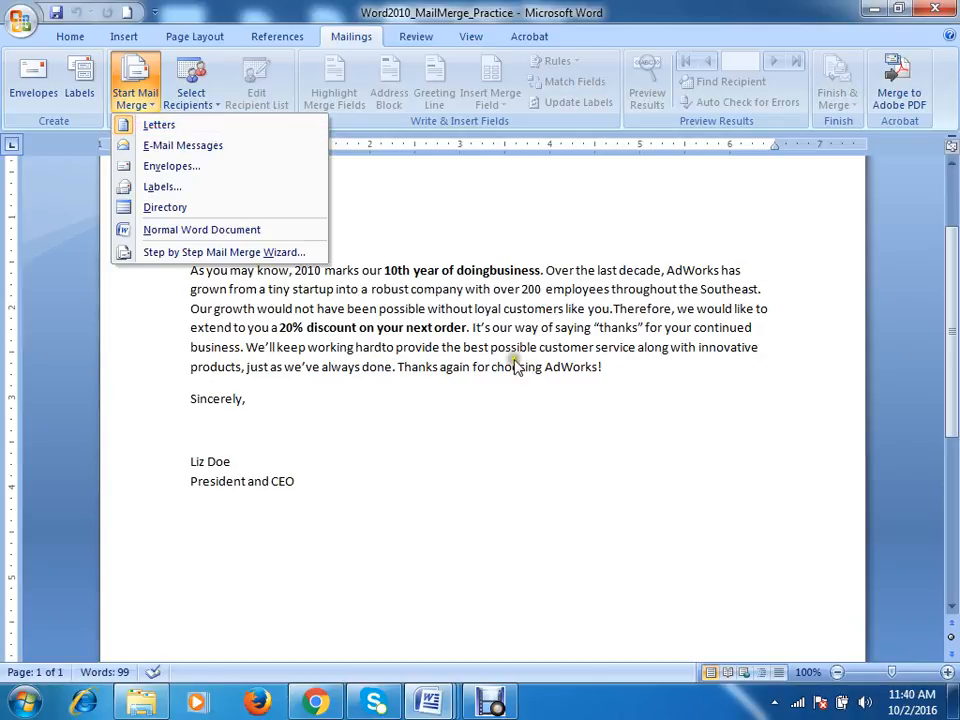
left_click(166, 127)
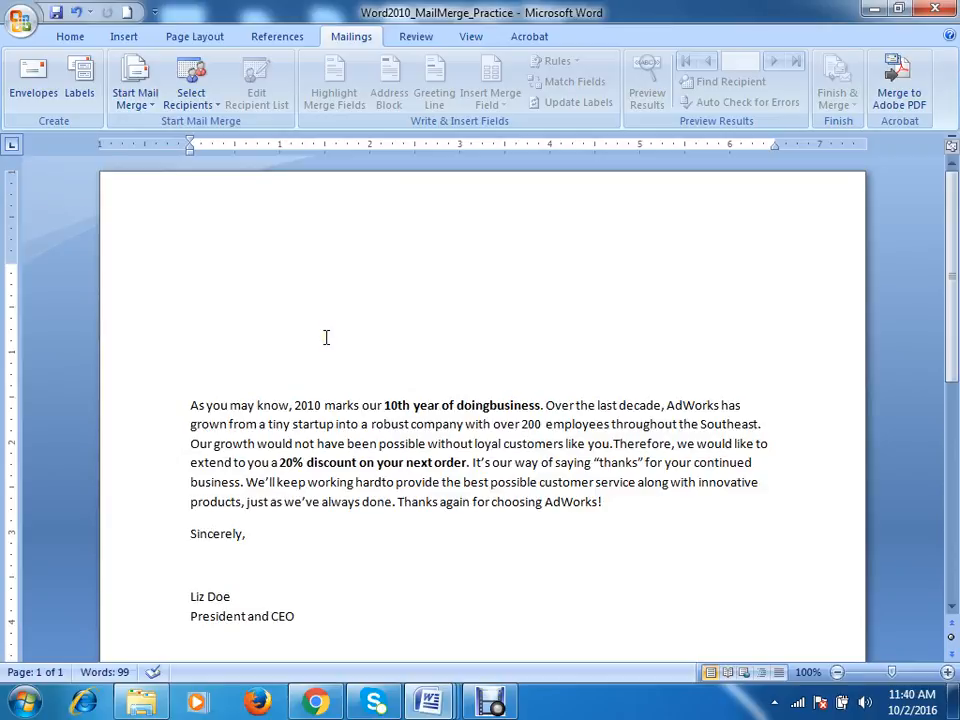
left_click(195, 325)
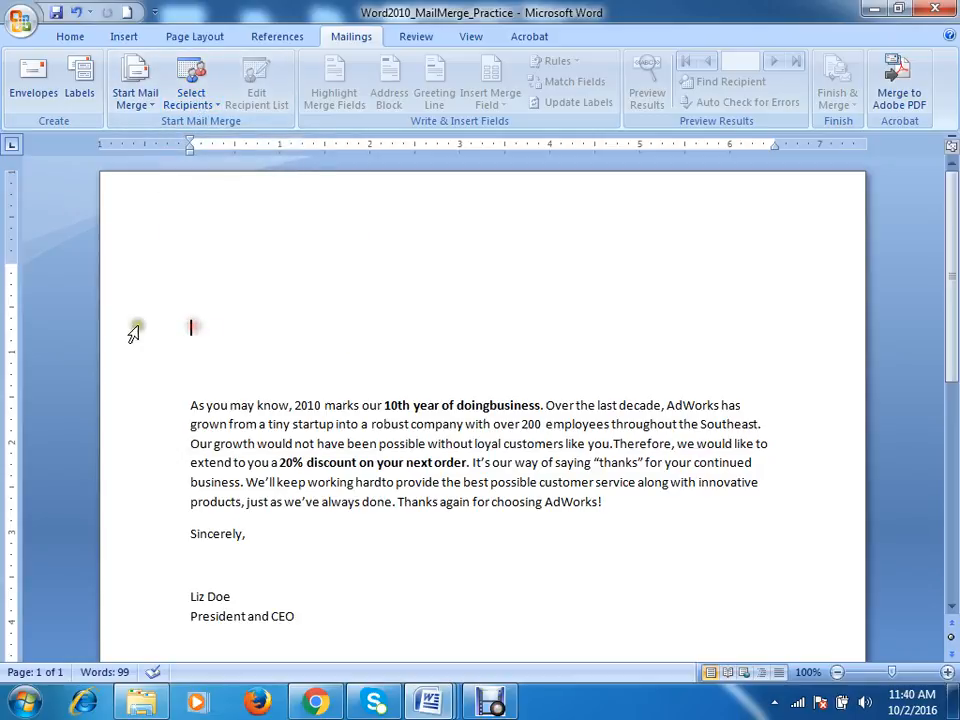
Use the existing list Word2010_MailMerge_Recipients from the MS Word Tutorials folder on the G: drive as the recipient data source
left_click(212, 100)
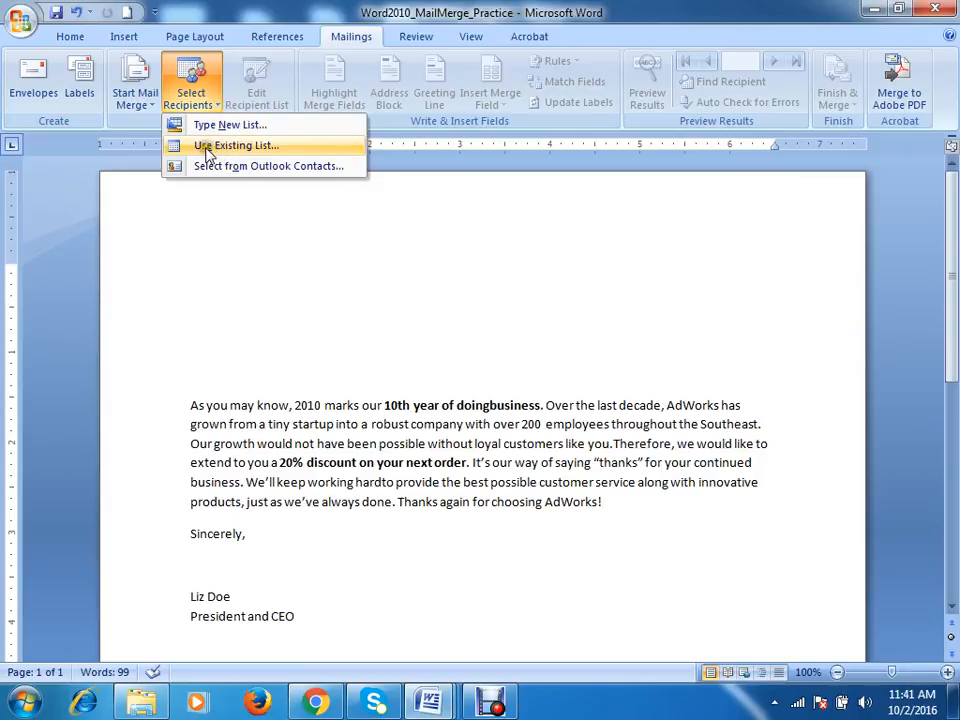
left_click(257, 150)
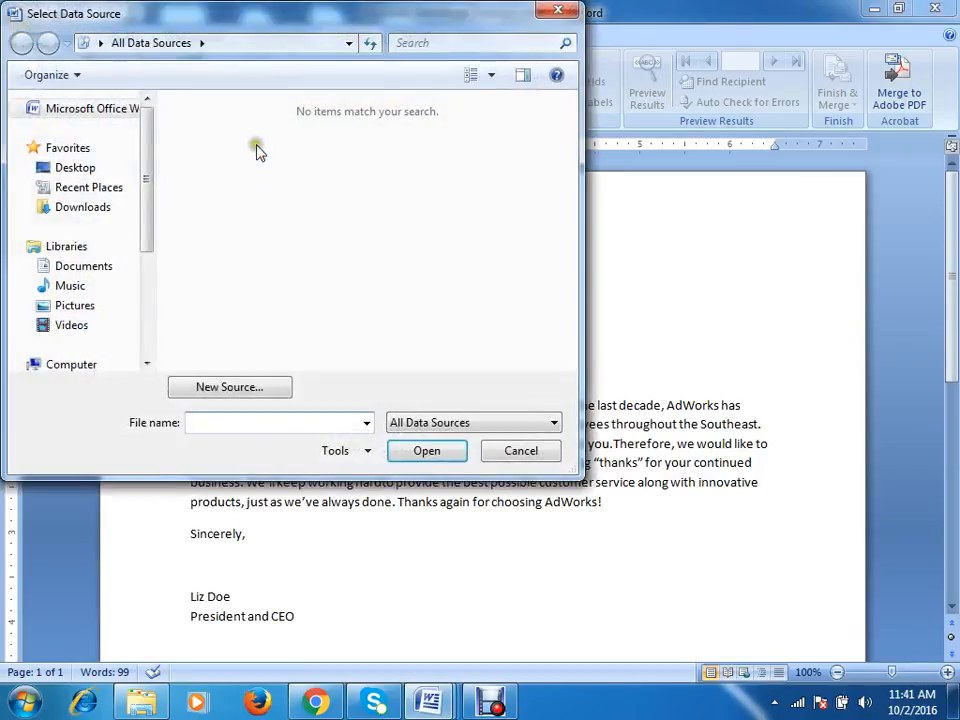
left_click_drag(232, 16, 520, 59)
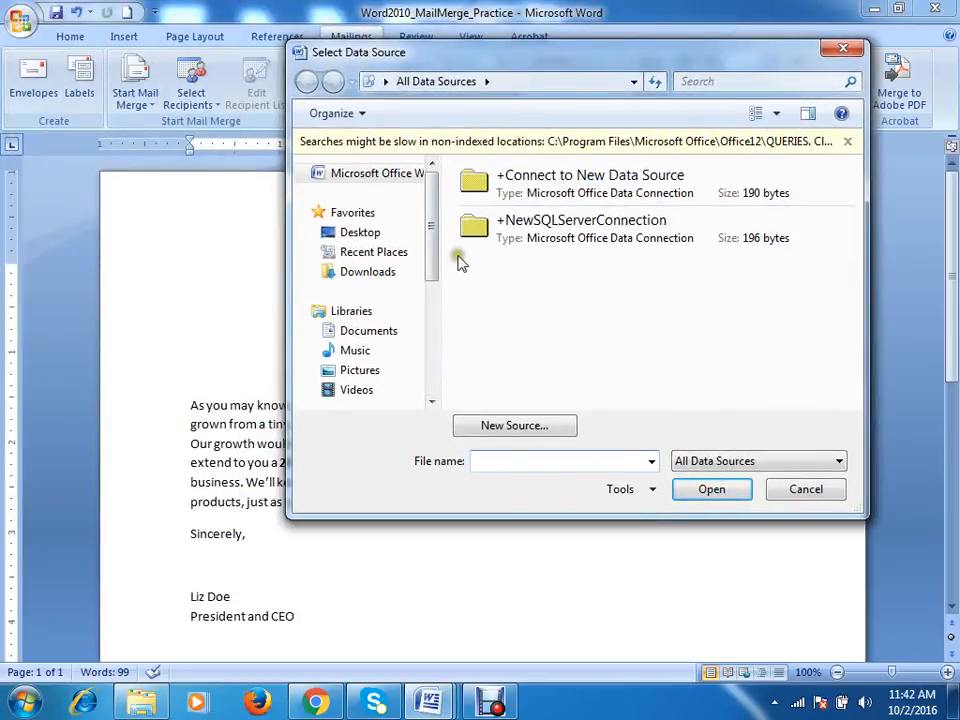
left_click_drag(431, 266, 431, 346)
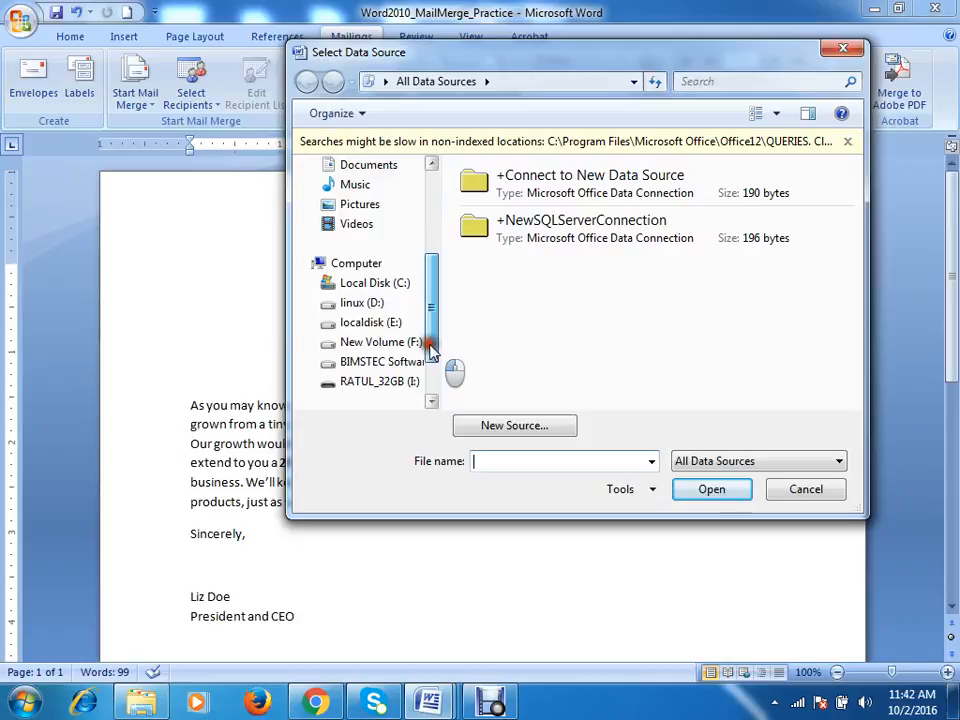
left_click(408, 364)
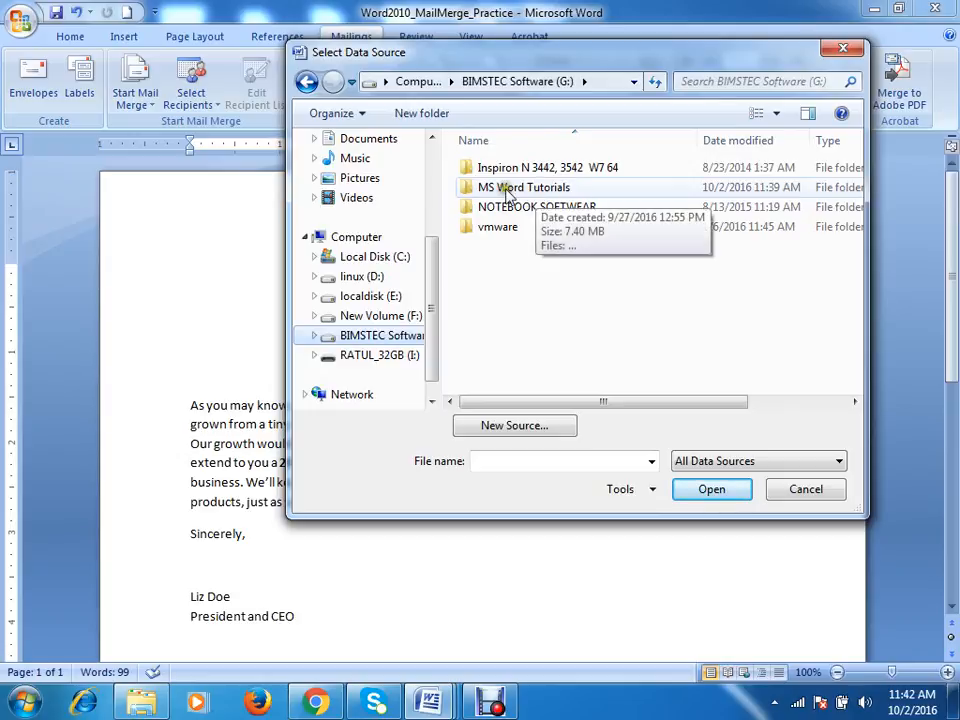
left_click(507, 191)
double_click(507, 191)
left_click(490, 187)
left_click(510, 207)
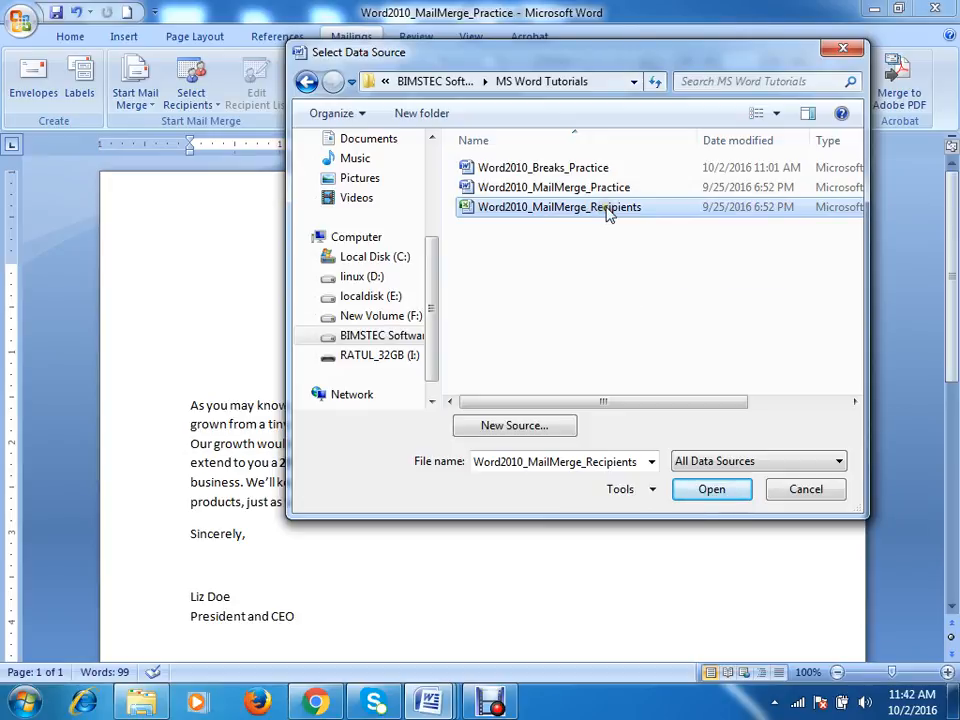
left_click(735, 492)
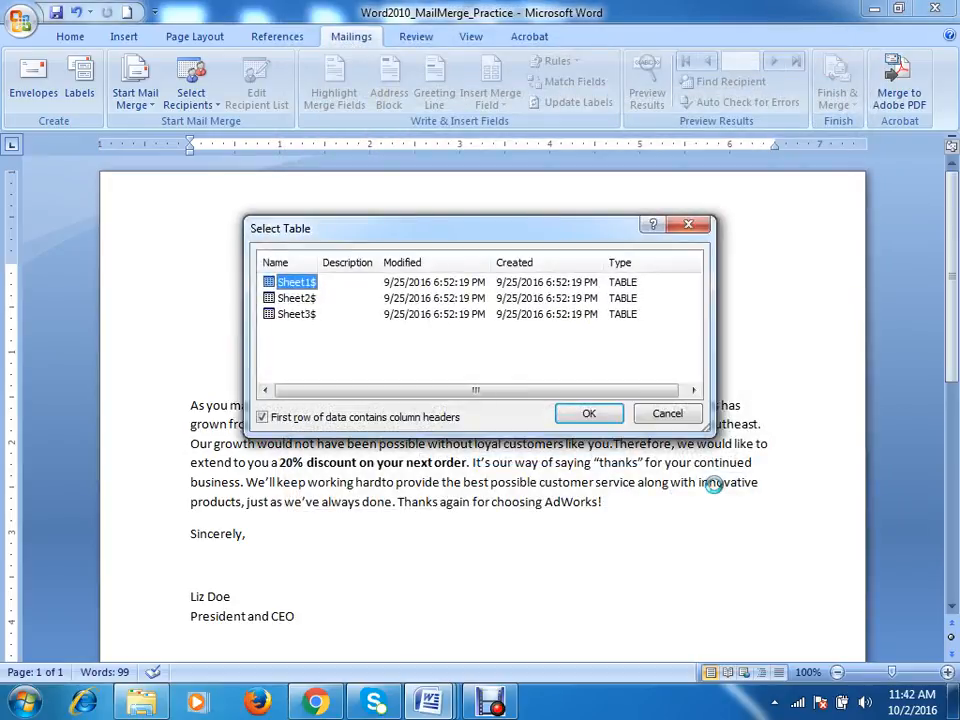
Enlarge the table selection dialog and confirm Sheet1$ as the recipient table, with the first row as column headers
left_click_drag(355, 242, 469, 230)
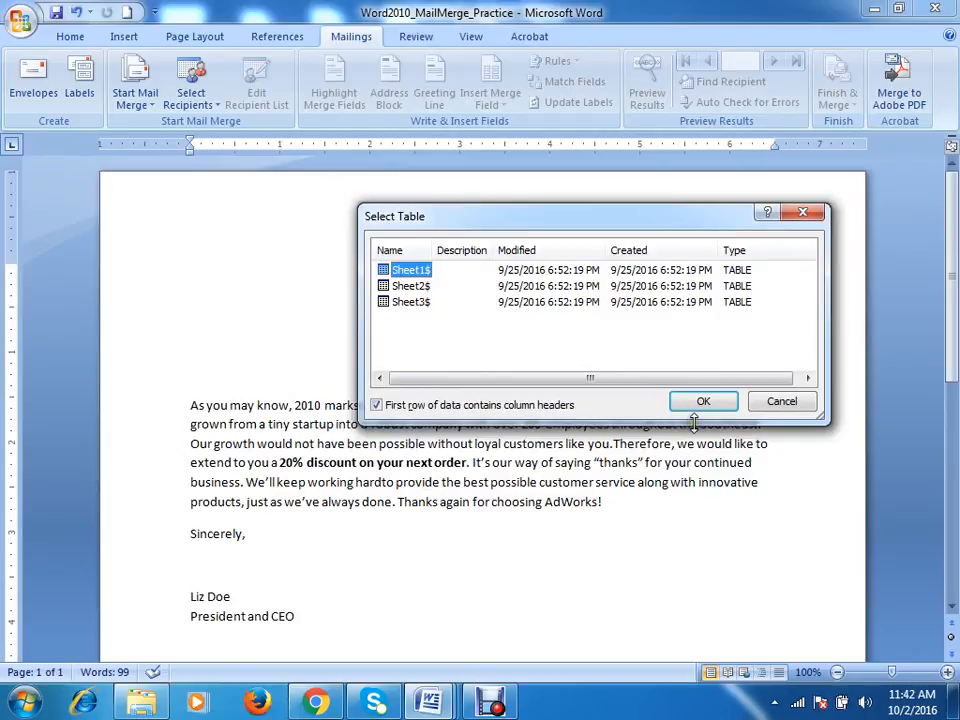
left_click_drag(680, 418, 640, 477)
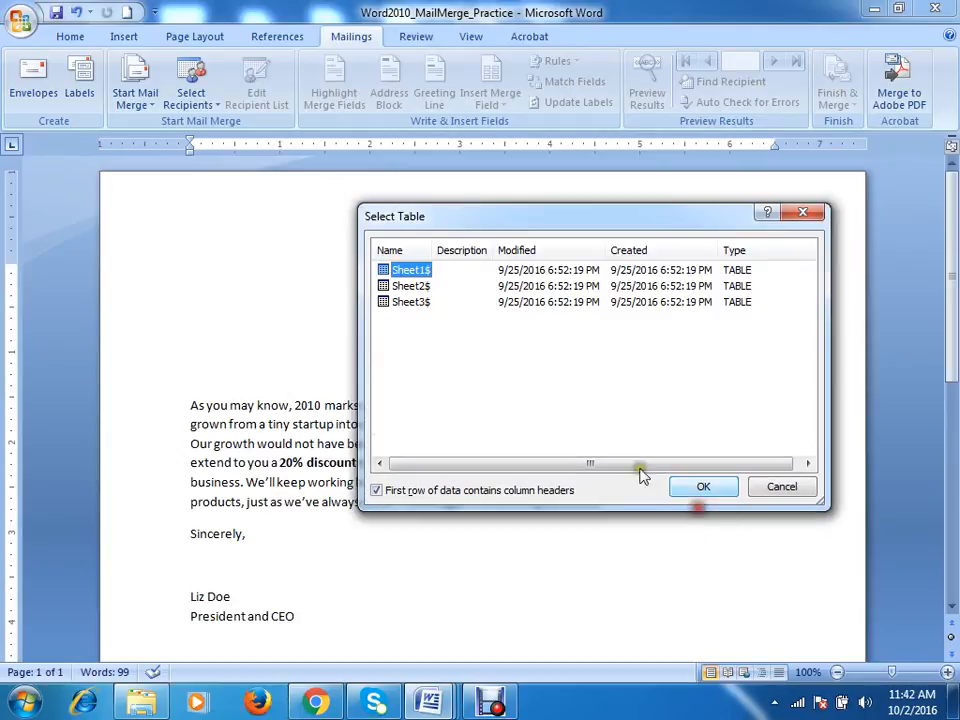
left_click(428, 287)
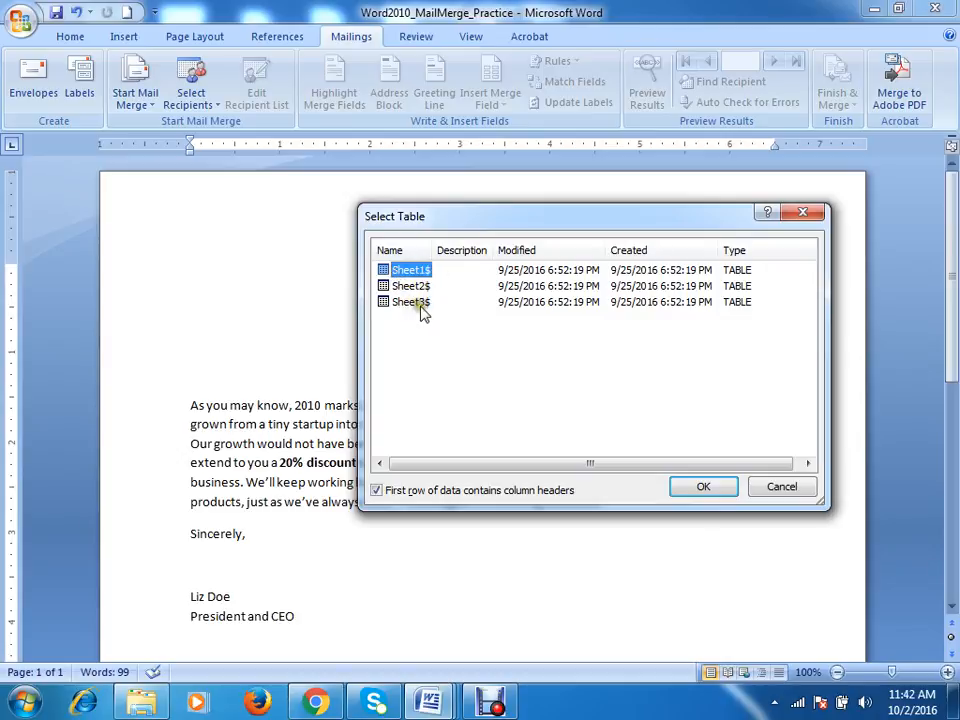
left_click(424, 311)
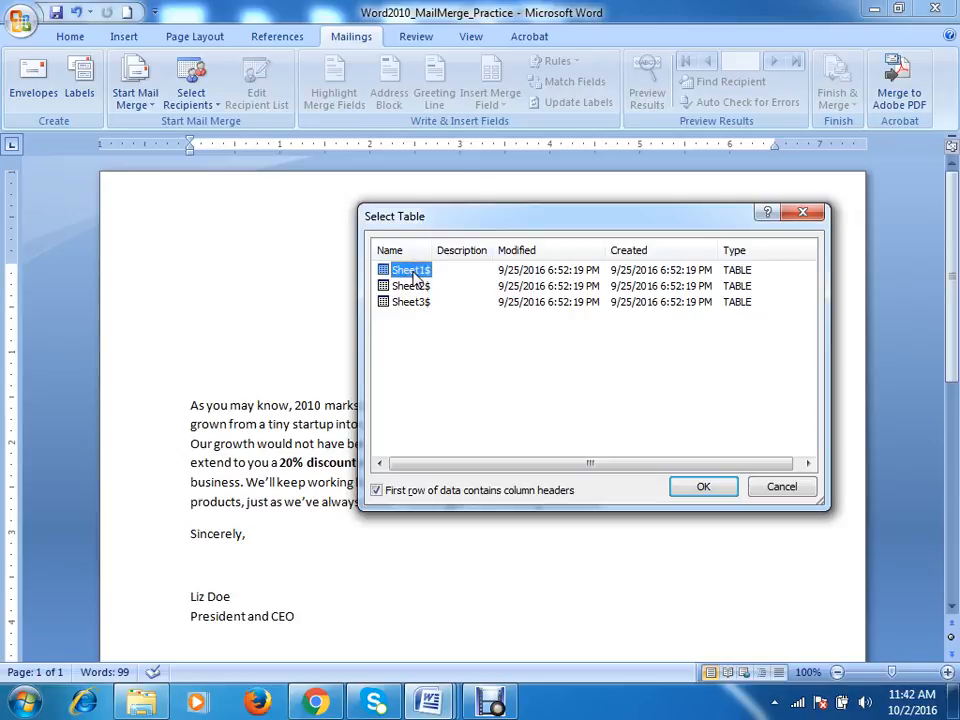
left_click(701, 487)
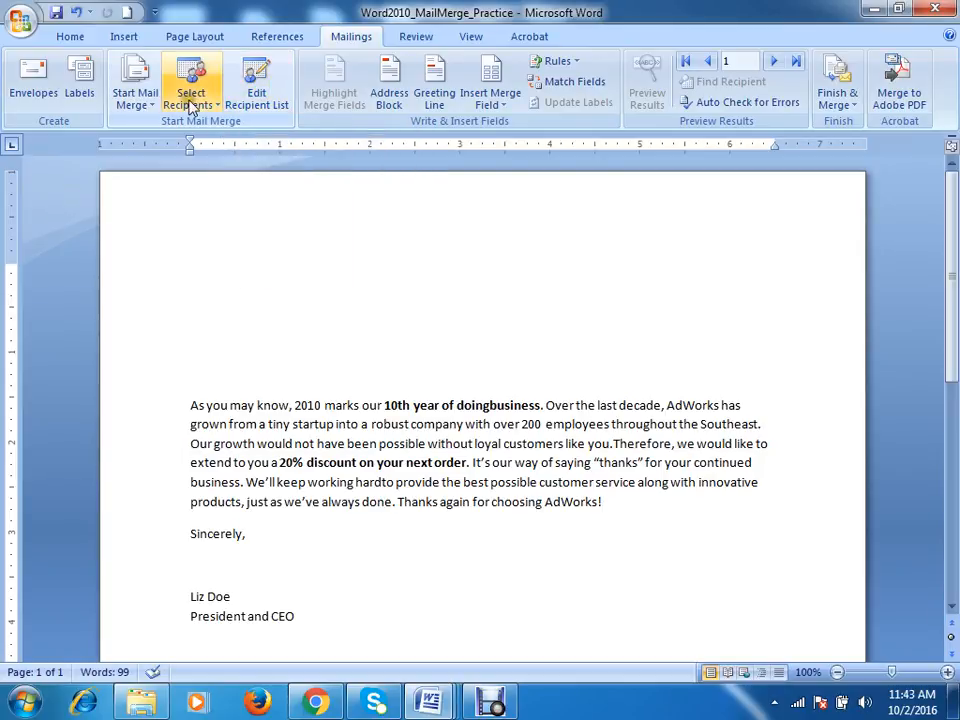
Open the mail merge recipient list for editing, enlarge its window, and examine the name, title, address, city and state columns
left_click(264, 92)
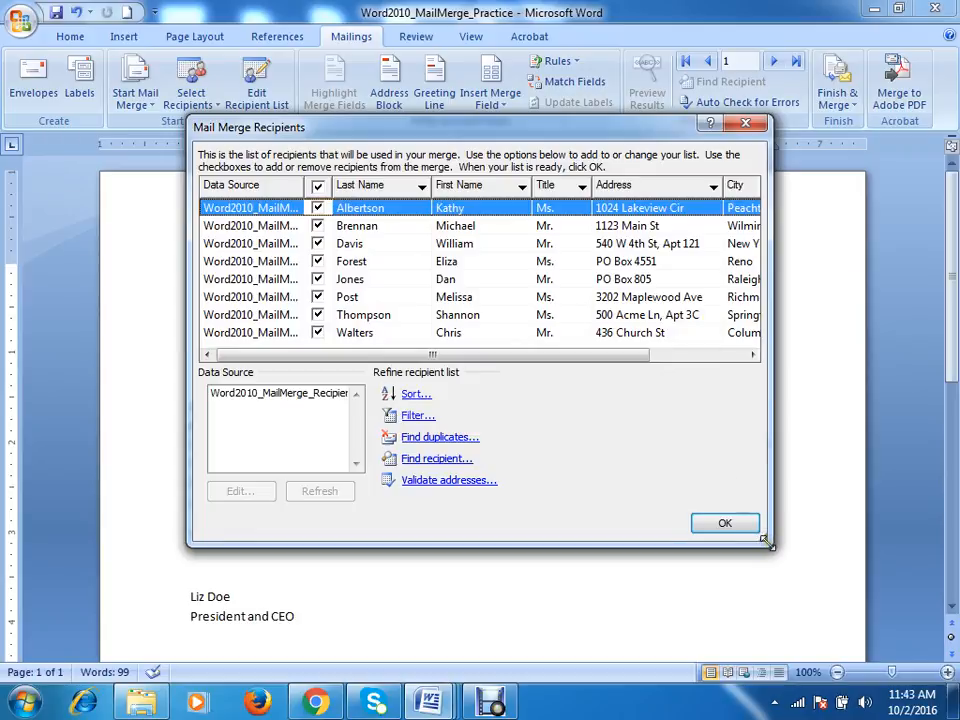
left_click_drag(768, 541, 805, 610)
mouse_move(598, 426)
left_mouse_down()
mouse_move(733, 424)
mouse_move(527, 424)
mouse_move(627, 426)
mouse_move(609, 427)
left_mouse_up()
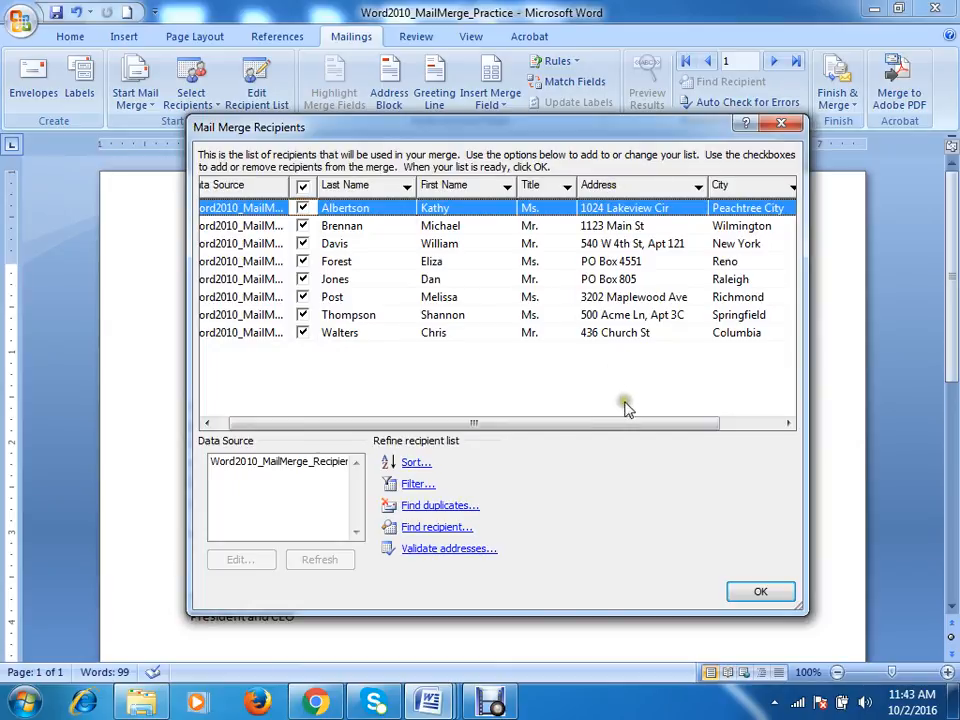
left_click_drag(553, 424, 636, 246)
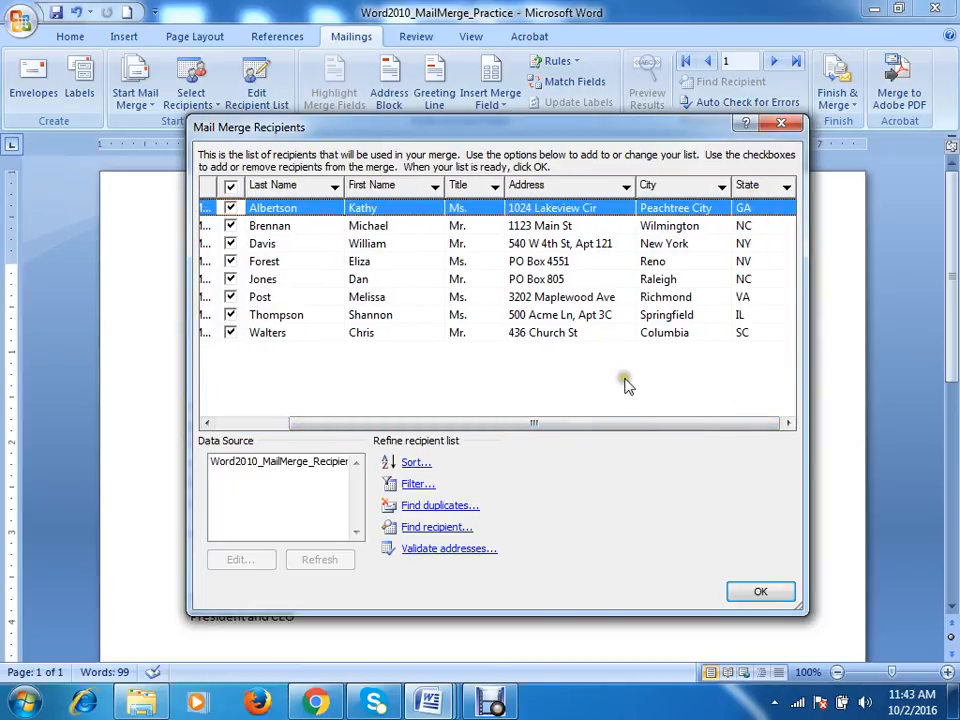
left_click_drag(563, 432, 476, 431)
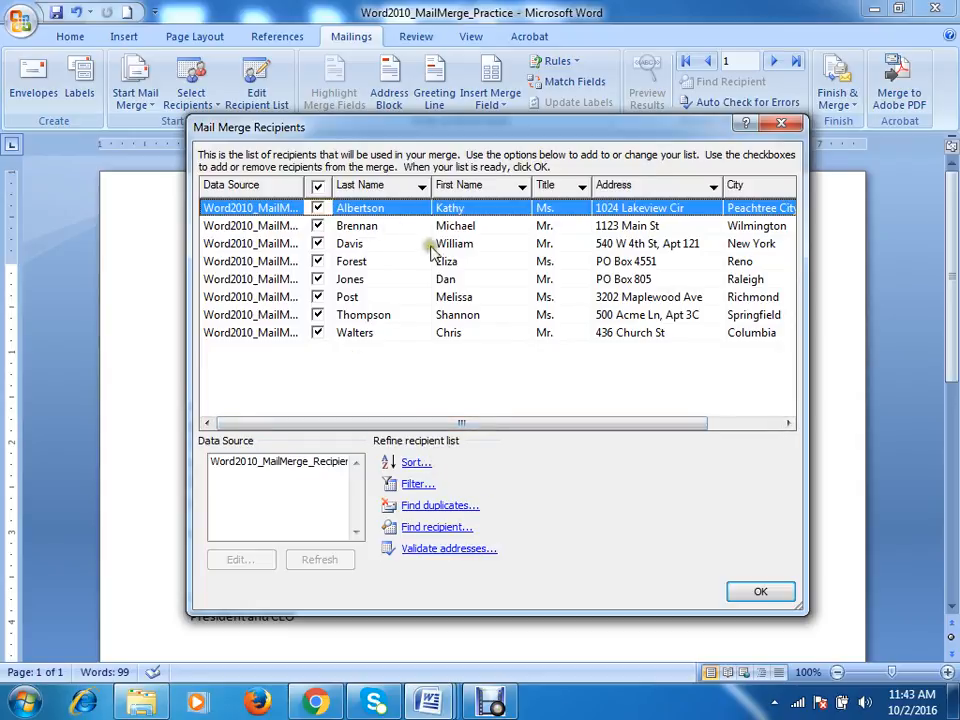
Try excluding recipients from the merge list, and include all of them again using the select-all checkbox
left_click(422, 187)
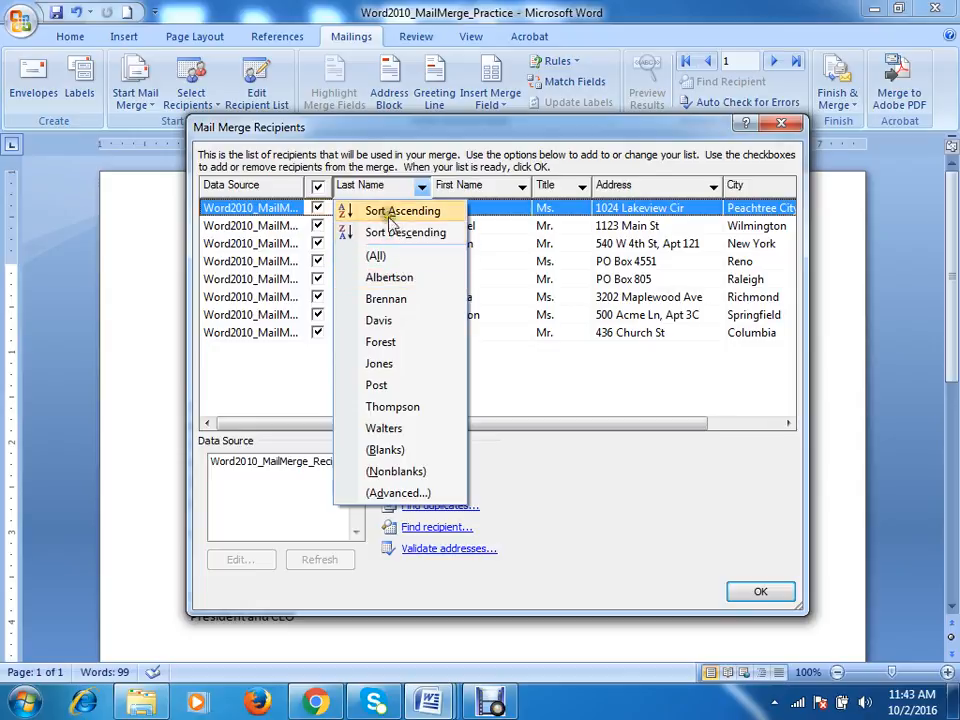
left_click(560, 172)
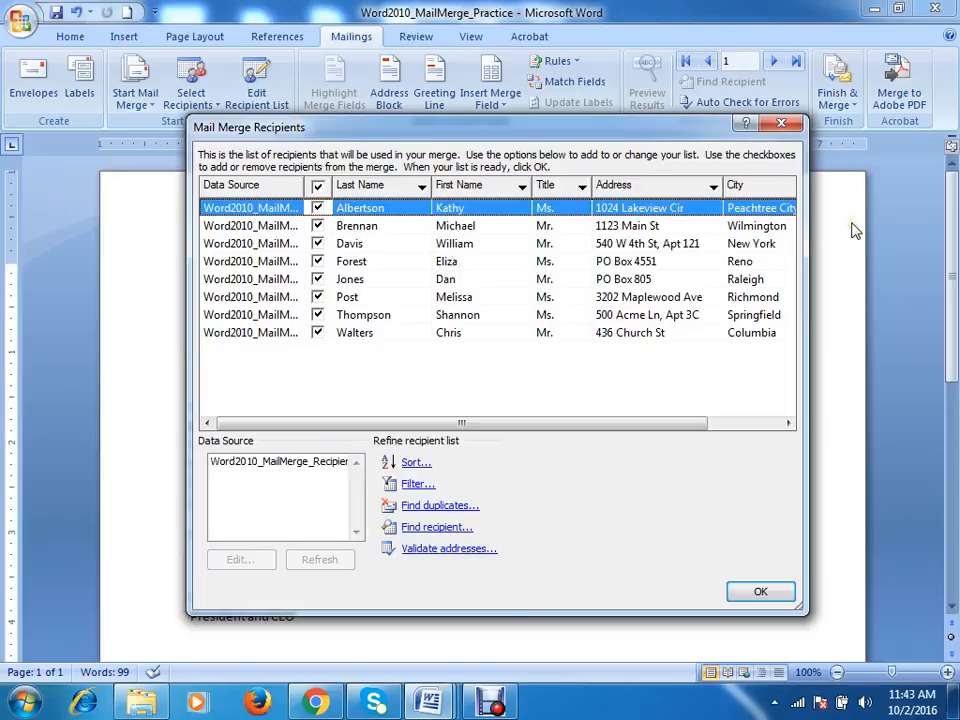
left_click(318, 298)
left_click(317, 280)
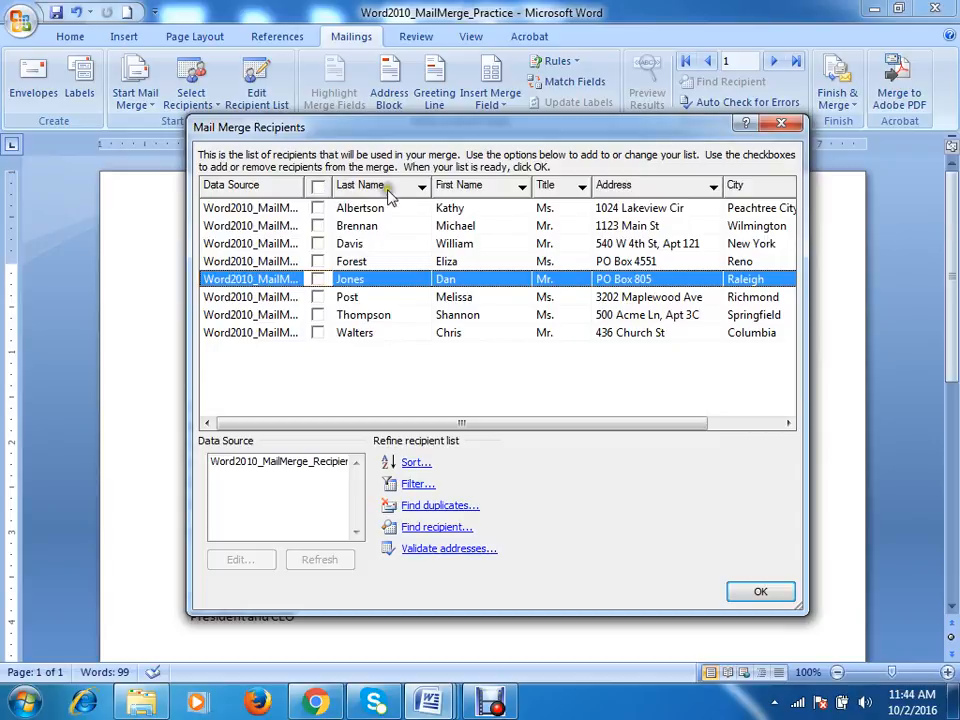
left_click(318, 188)
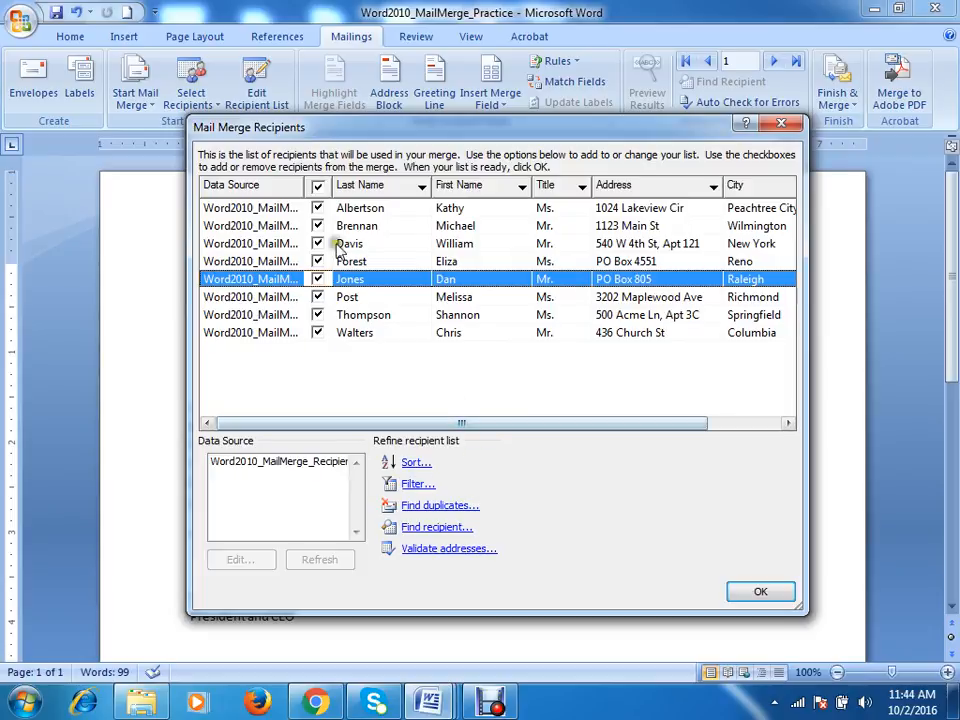
Sort the recipients by last name in ascending order and accept the list with every recipient included
left_click(421, 187)
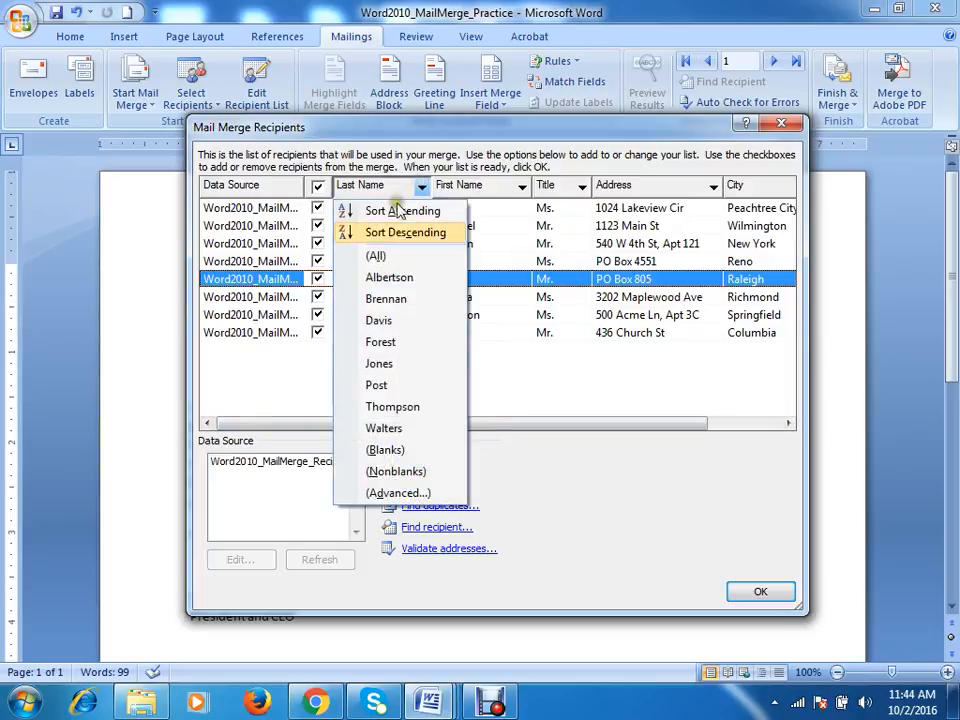
left_click(402, 211)
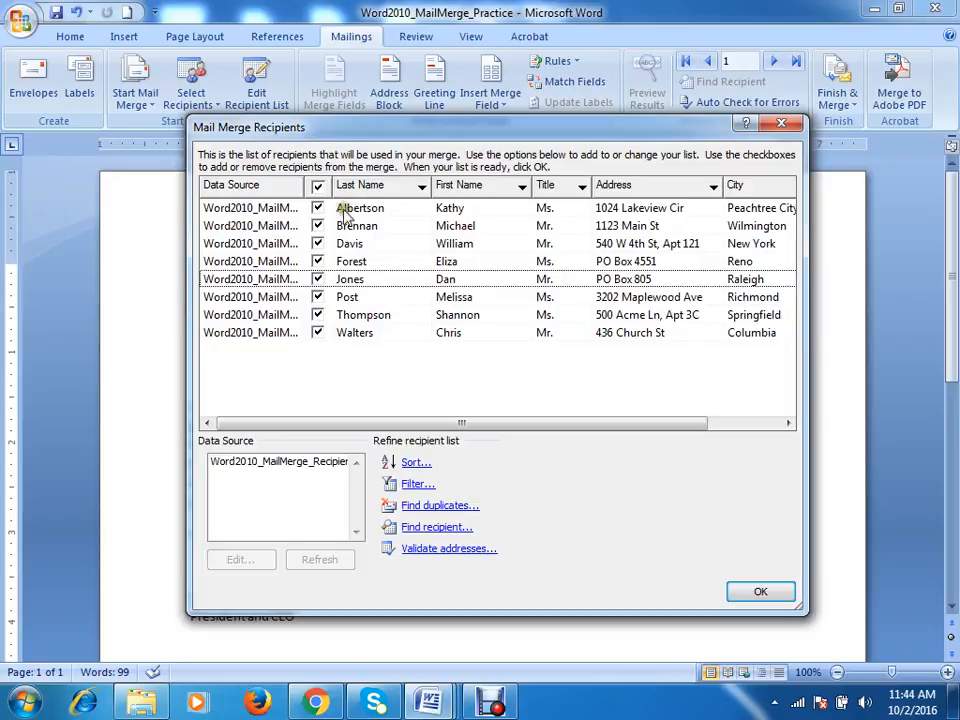
left_click(317, 208)
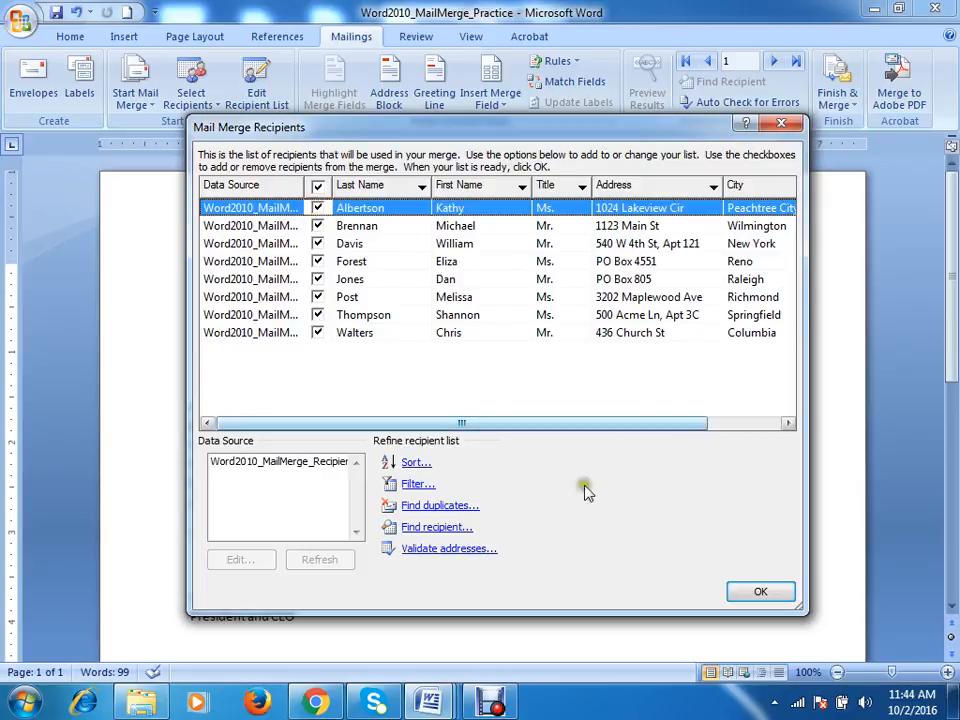
left_click(761, 593)
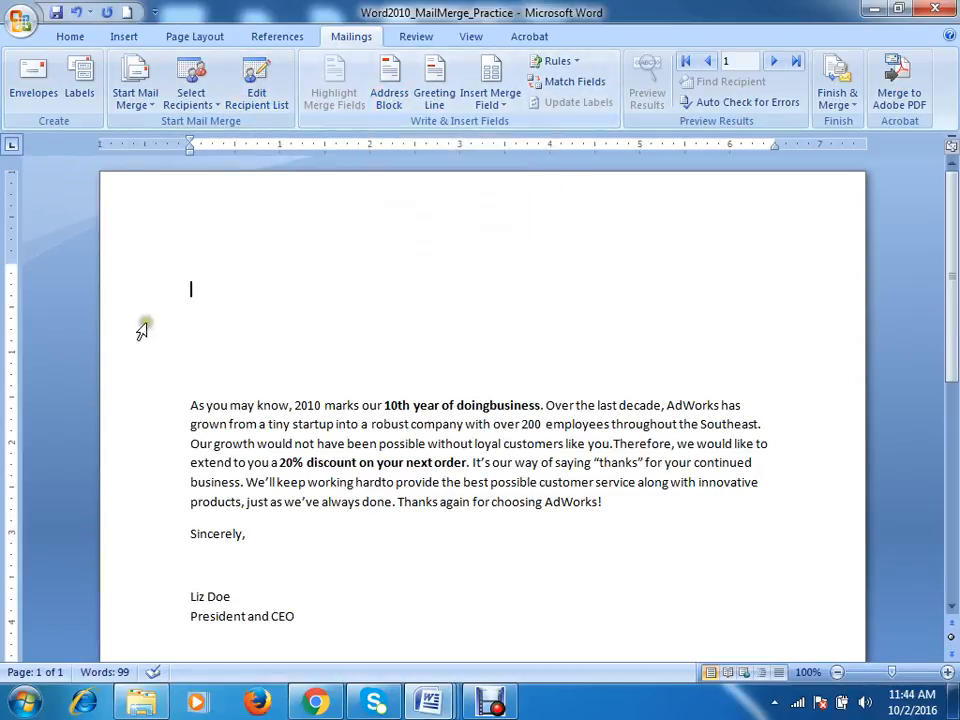
Start inserting an address block in the blank area above the letter's body and move its dialog off the insertion point
left_click(193, 302)
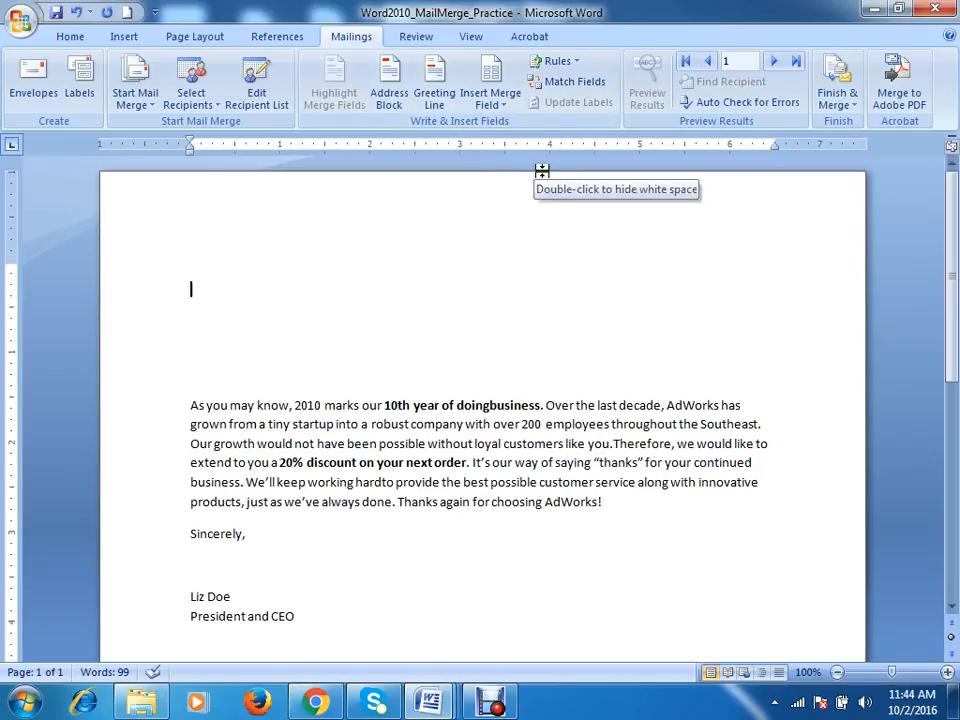
left_click(393, 82)
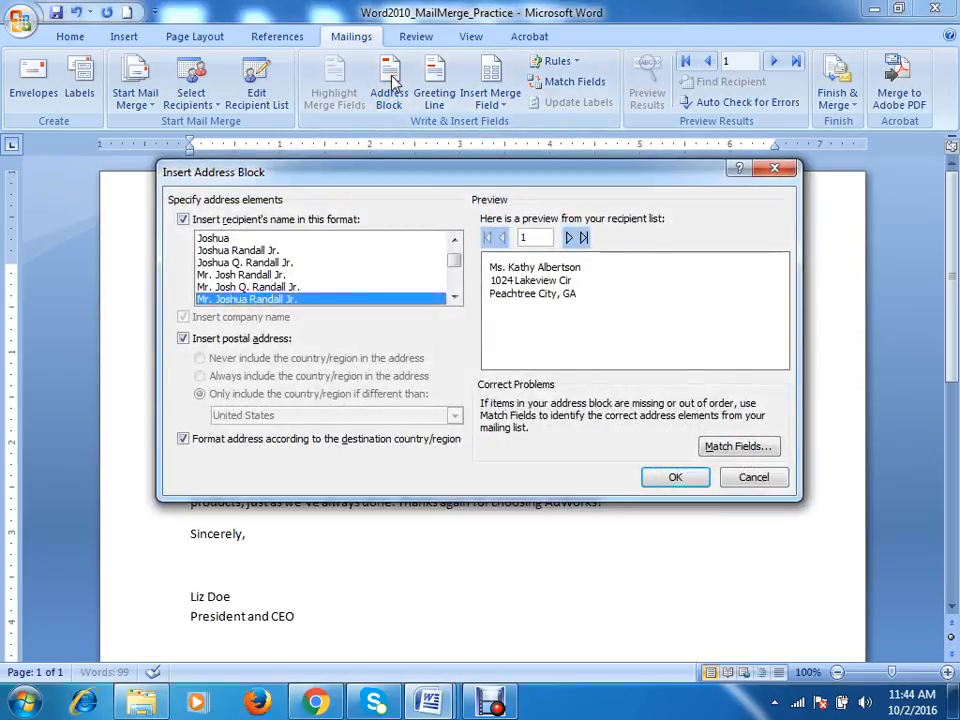
left_click_drag(390, 166, 622, 52)
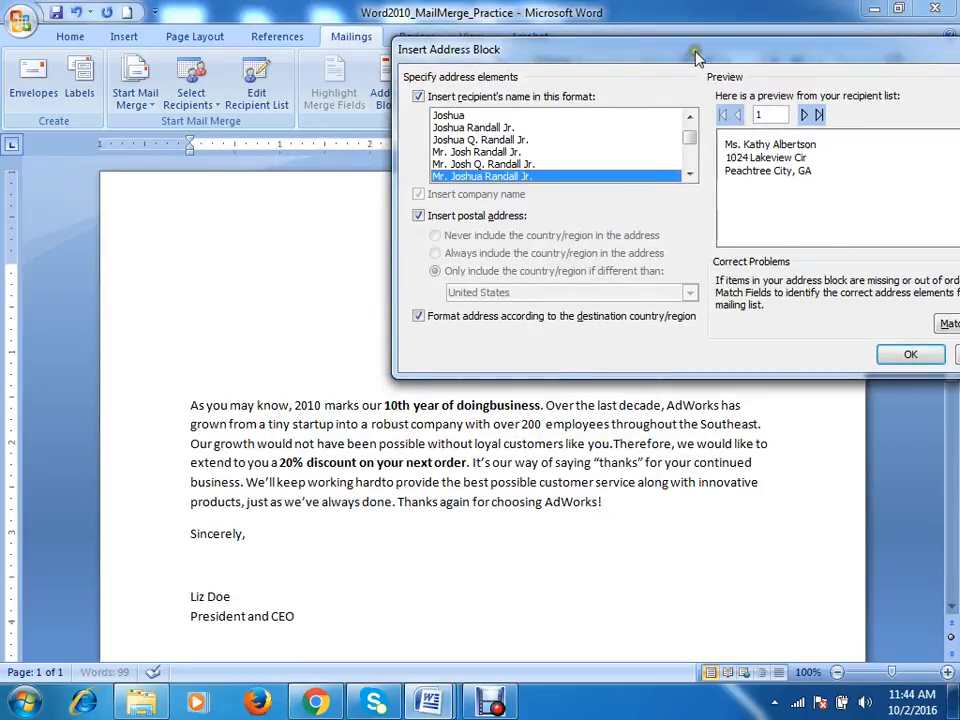
left_click_drag(697, 57, 561, 61)
left_click(677, 178)
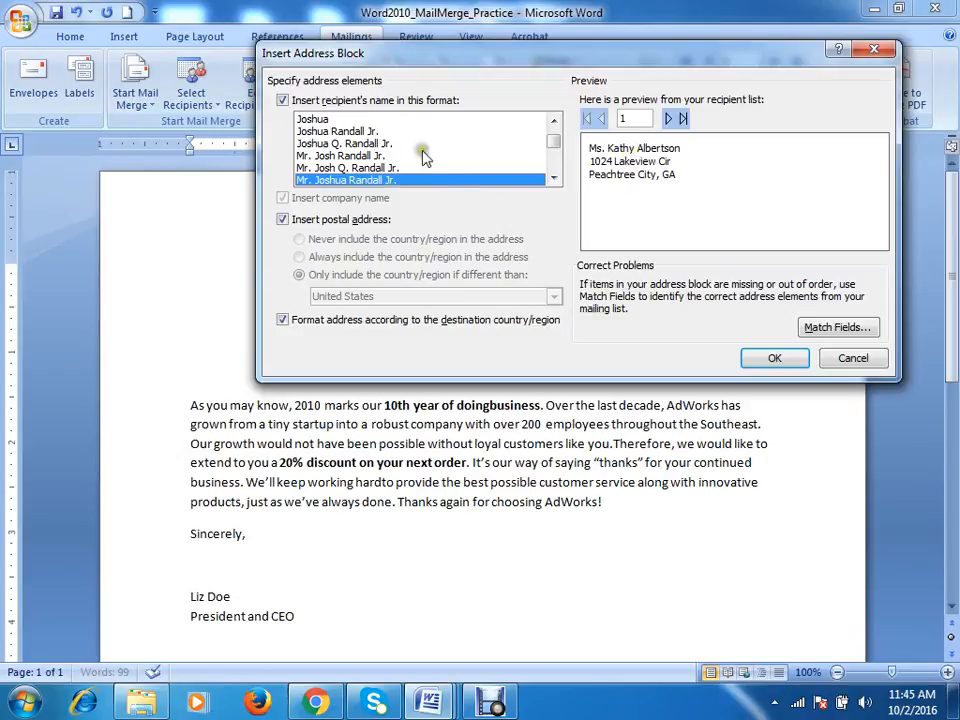
Try the first-name-only, full-name, titled, couple and family formats for the recipient's name in the address block
left_click(320, 121)
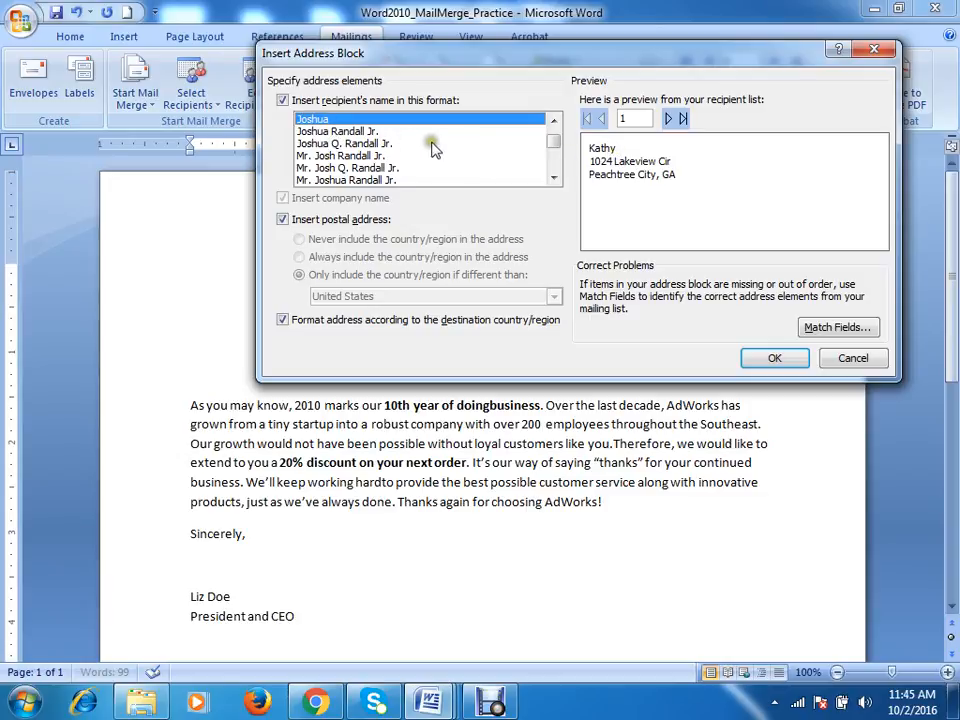
left_click(345, 132)
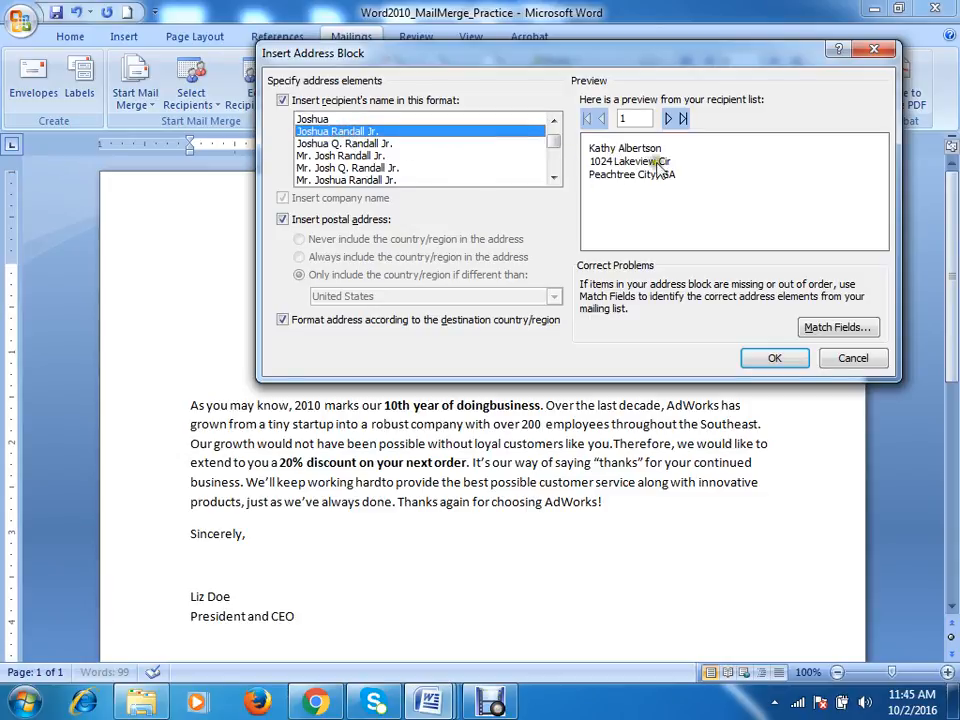
left_click(355, 156)
left_click(360, 168)
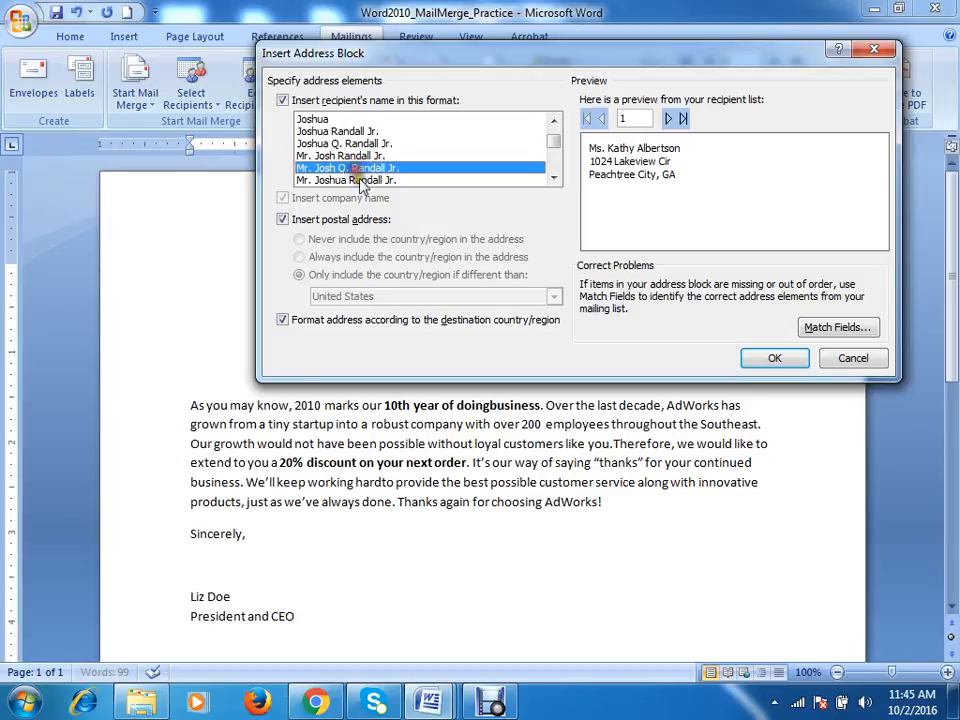
left_click(535, 180)
left_click(554, 179)
left_click(554, 179)
left_click(554, 179)
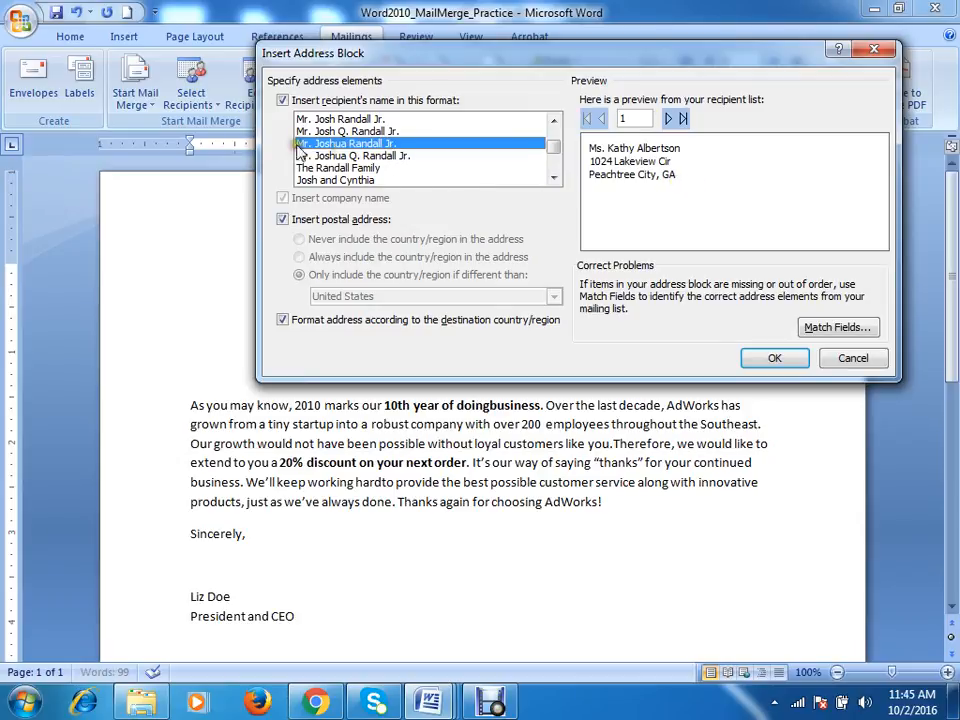
left_click(399, 157)
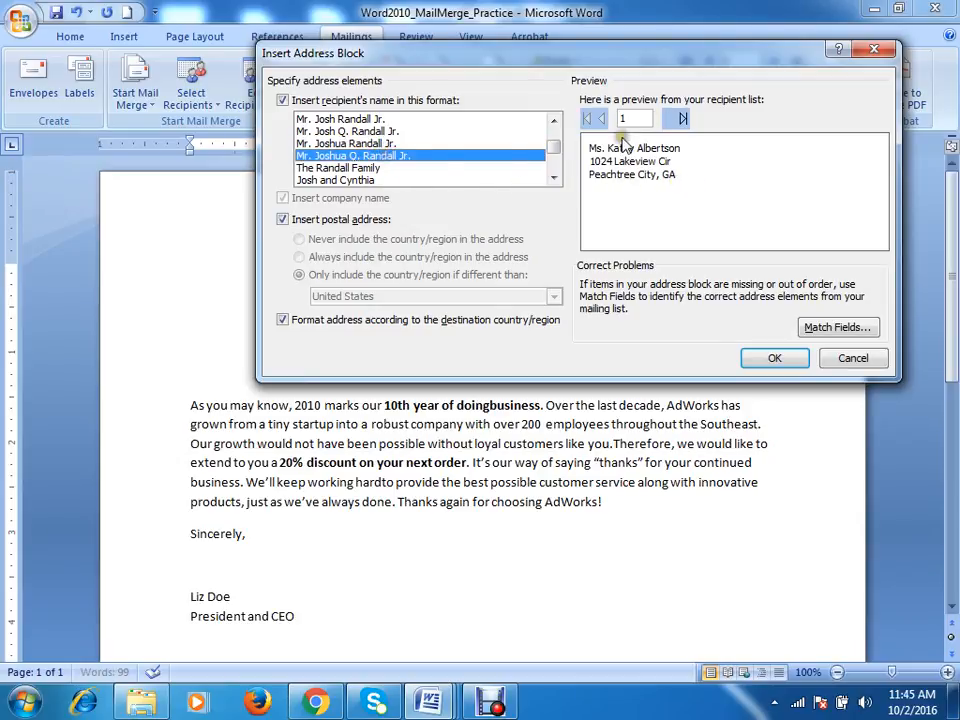
left_click(362, 168)
left_click(355, 179)
left_click(352, 168)
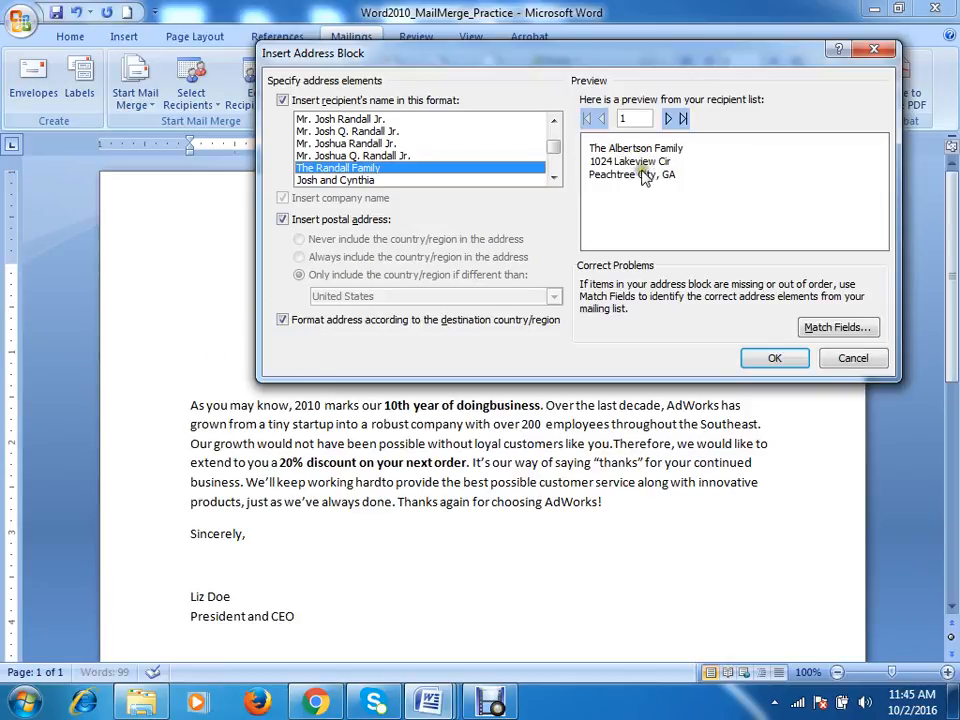
Page through the address previews of all recipients in the family name format and return to the first record
left_click(667, 119)
left_click(668, 119)
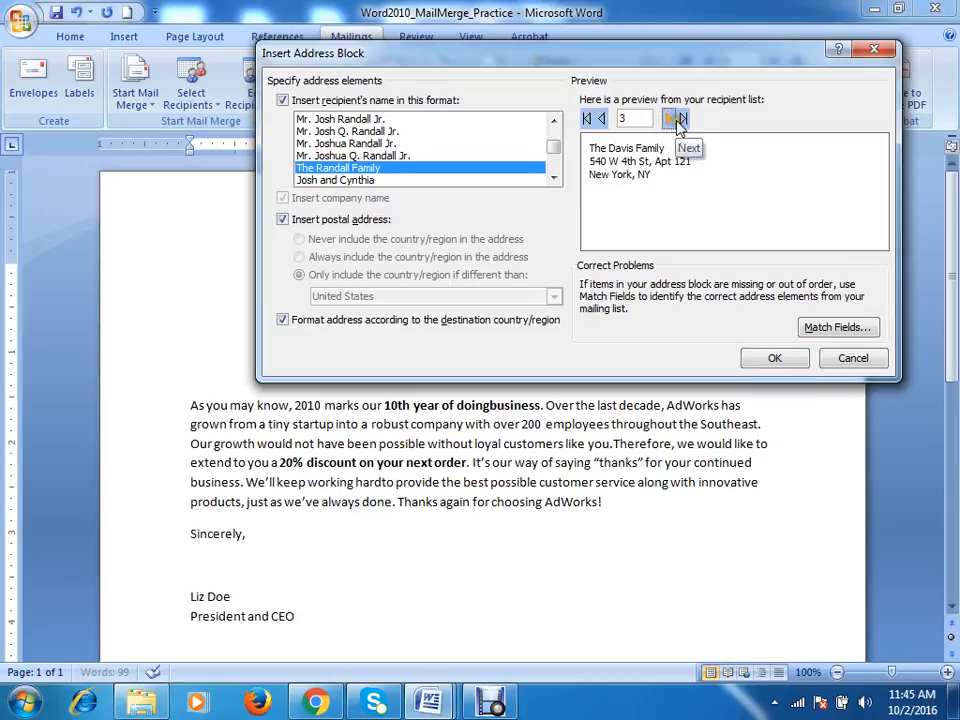
left_click(668, 119)
left_click(667, 119)
left_click(668, 119)
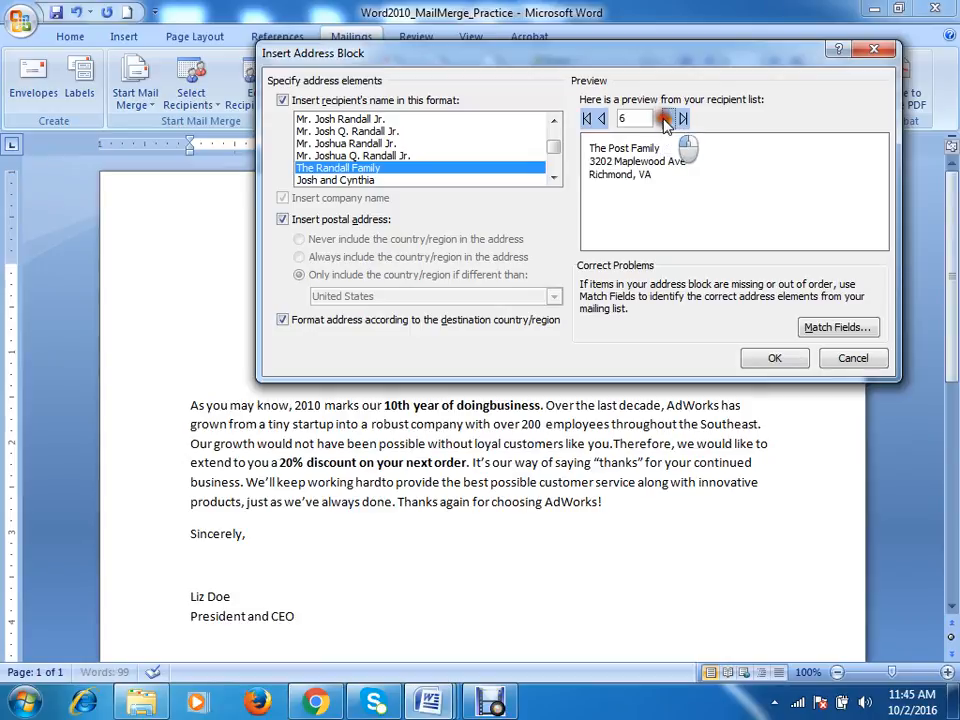
left_click(668, 119)
left_click(669, 119)
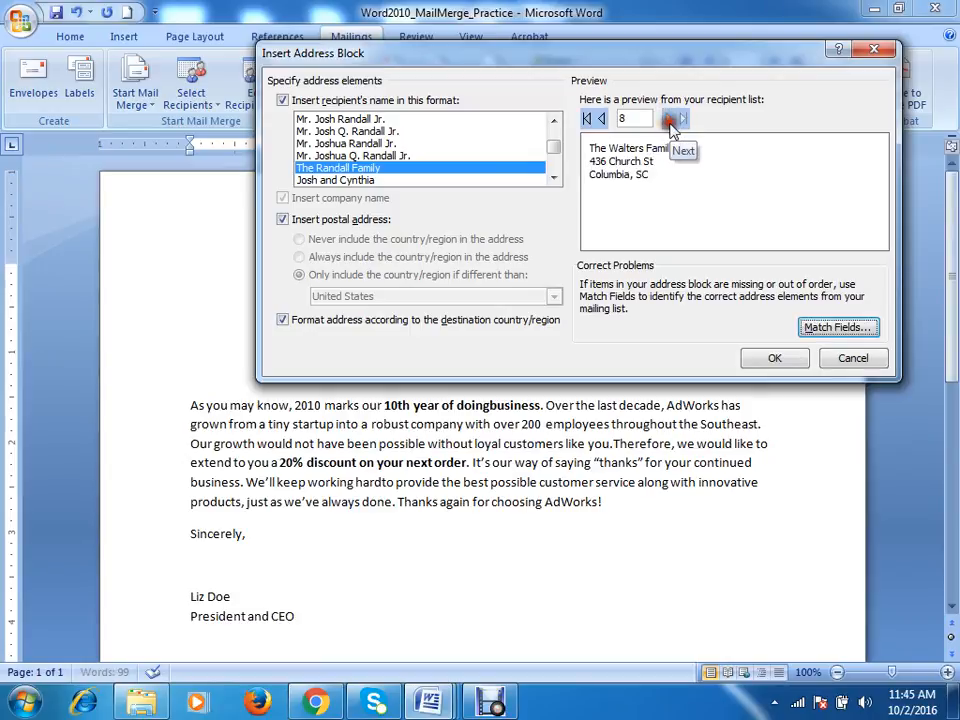
left_click(587, 119)
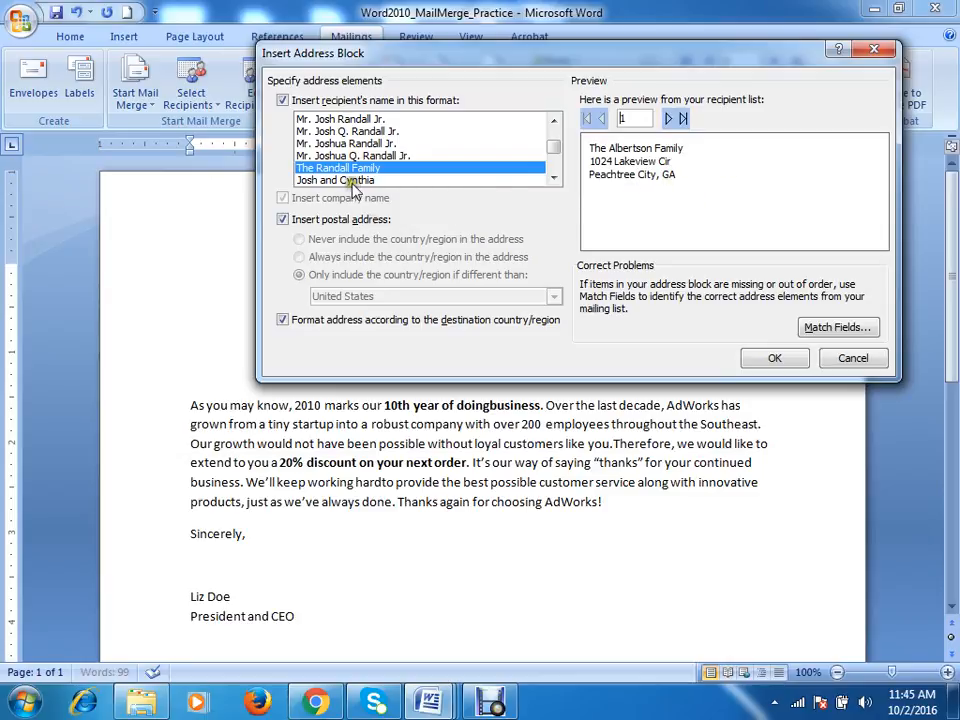
Insert the address block with full first name, last name and suffix, without title or middle initial, after previewing several recipients
left_click(553, 121)
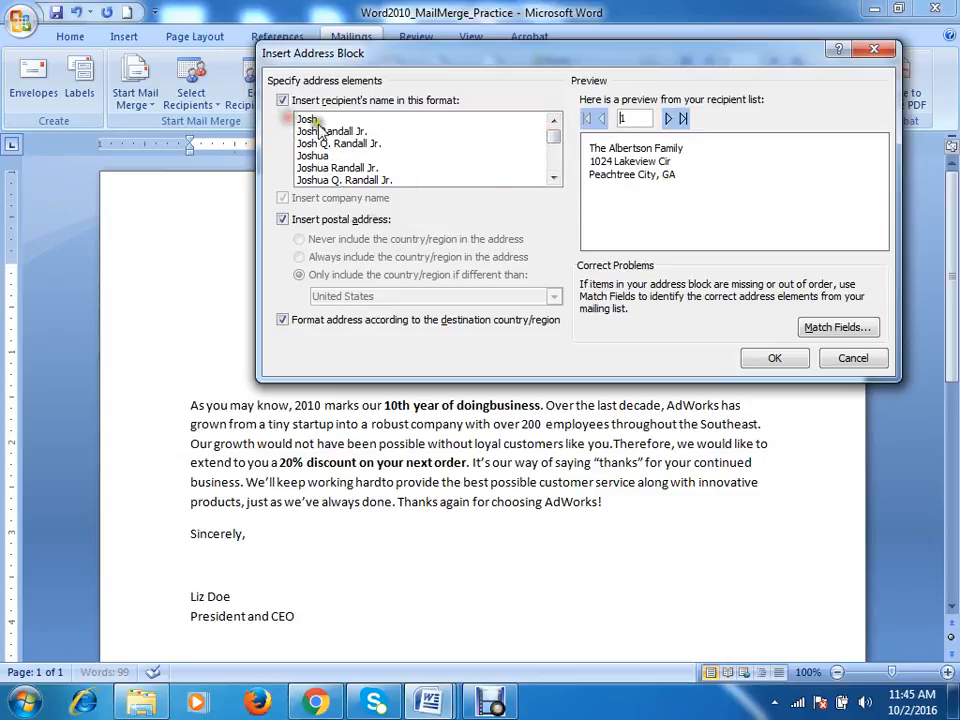
left_click(331, 168)
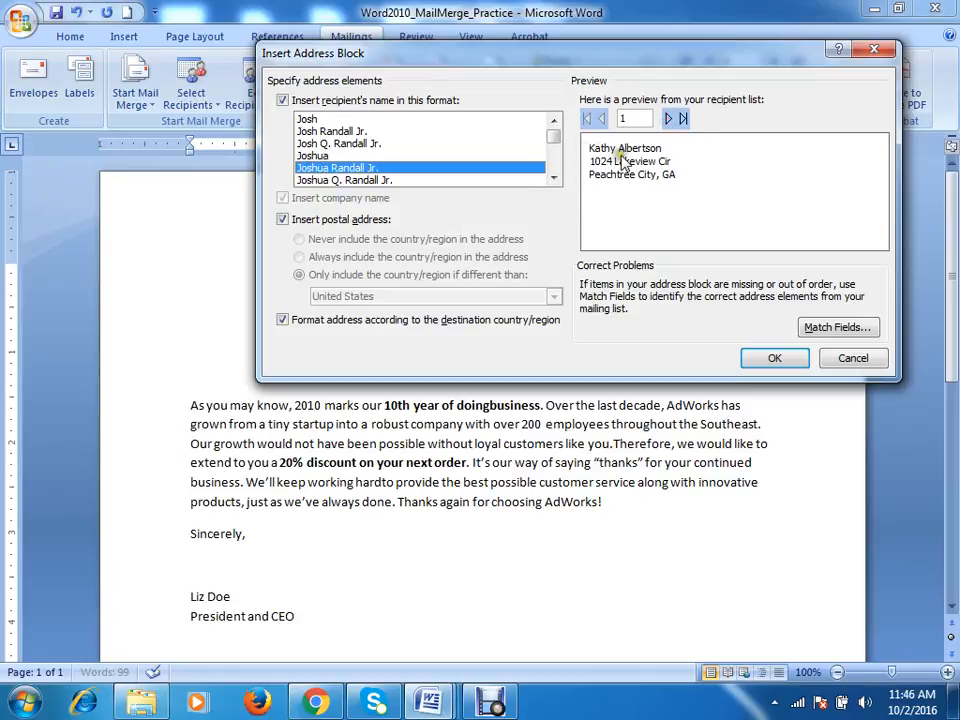
left_click(669, 120)
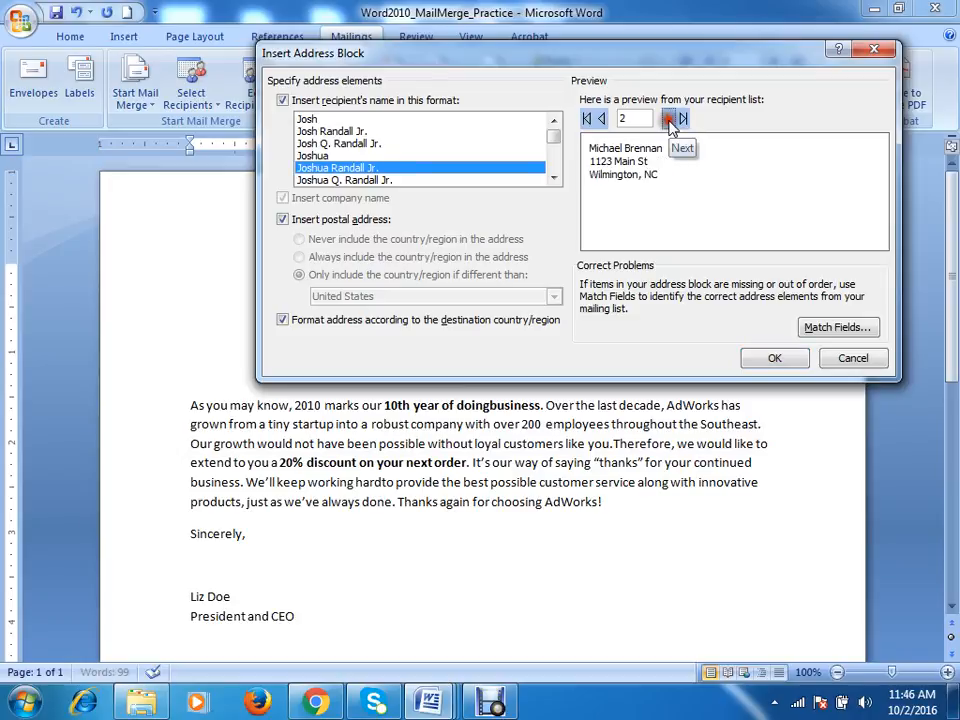
left_click(668, 121)
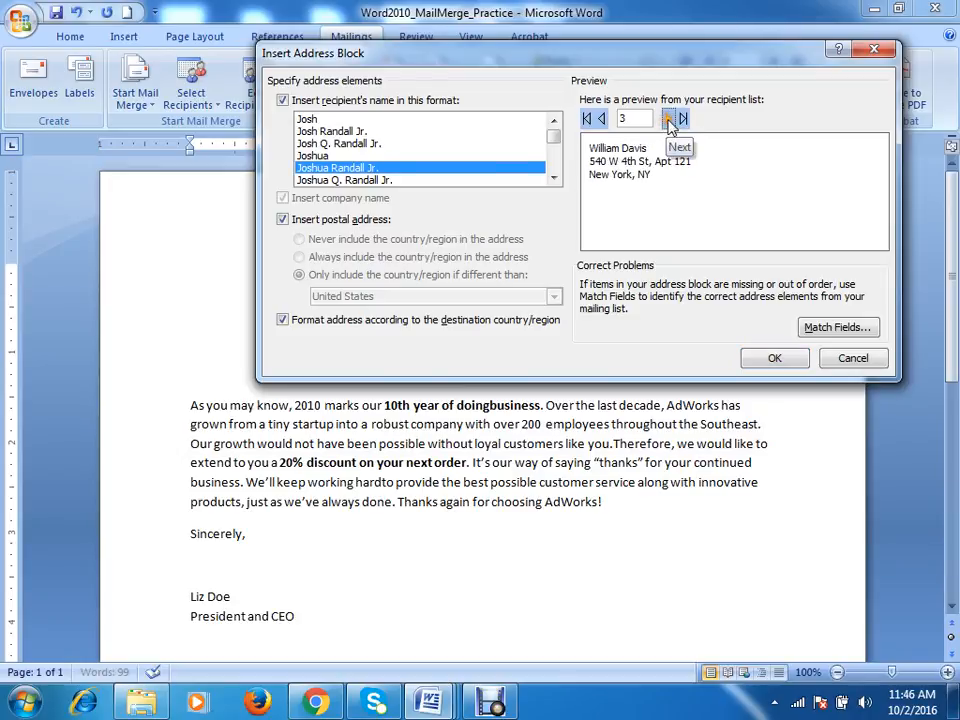
left_click(669, 120)
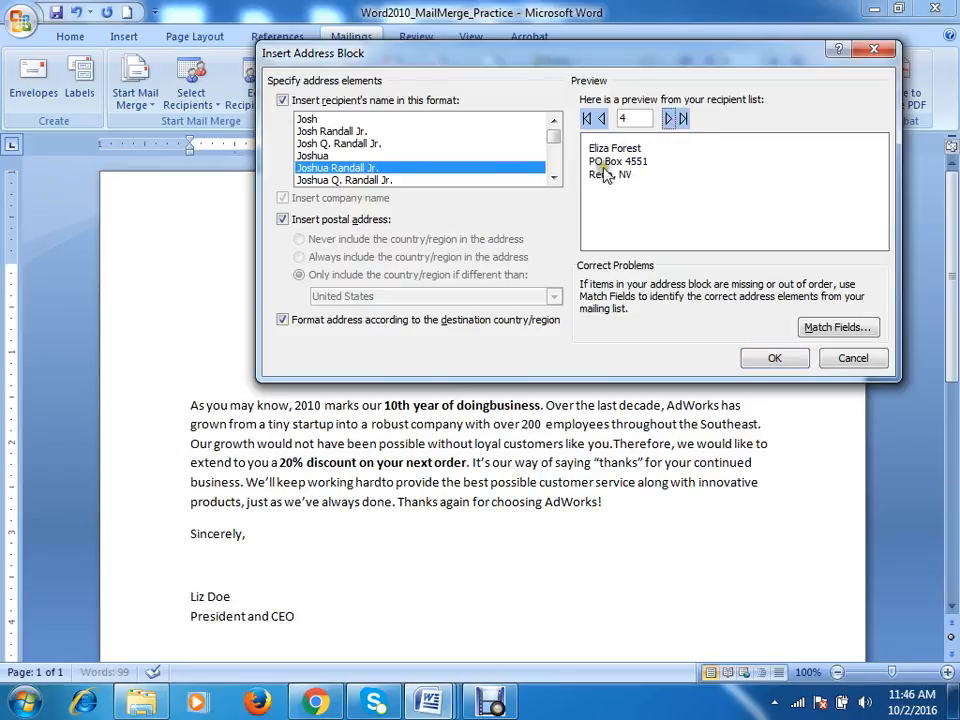
left_click(669, 120)
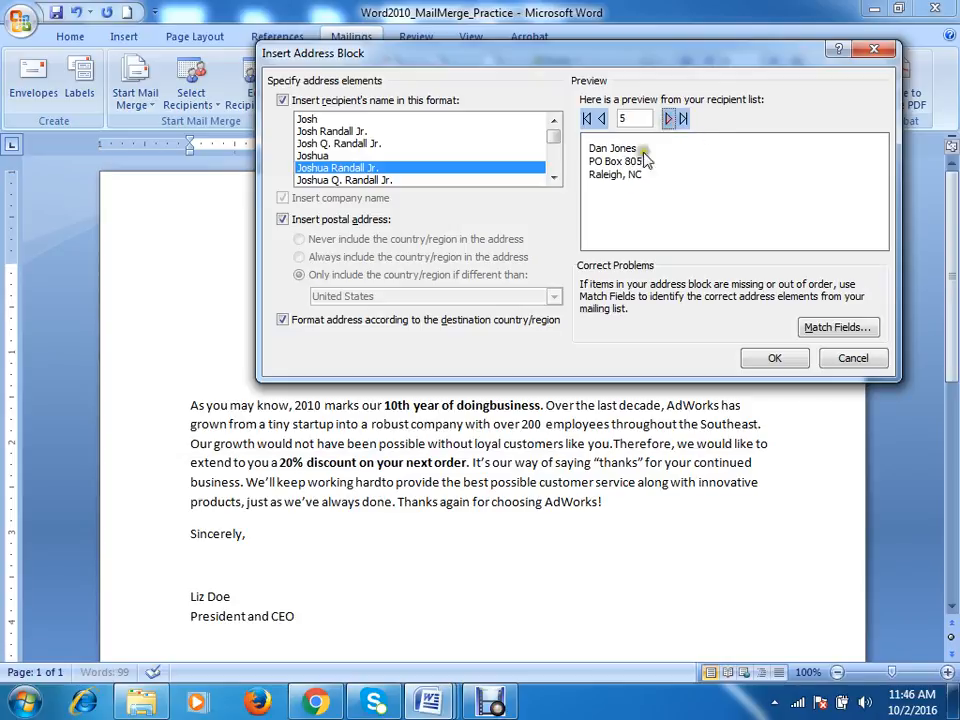
left_click(600, 119)
left_click(600, 119)
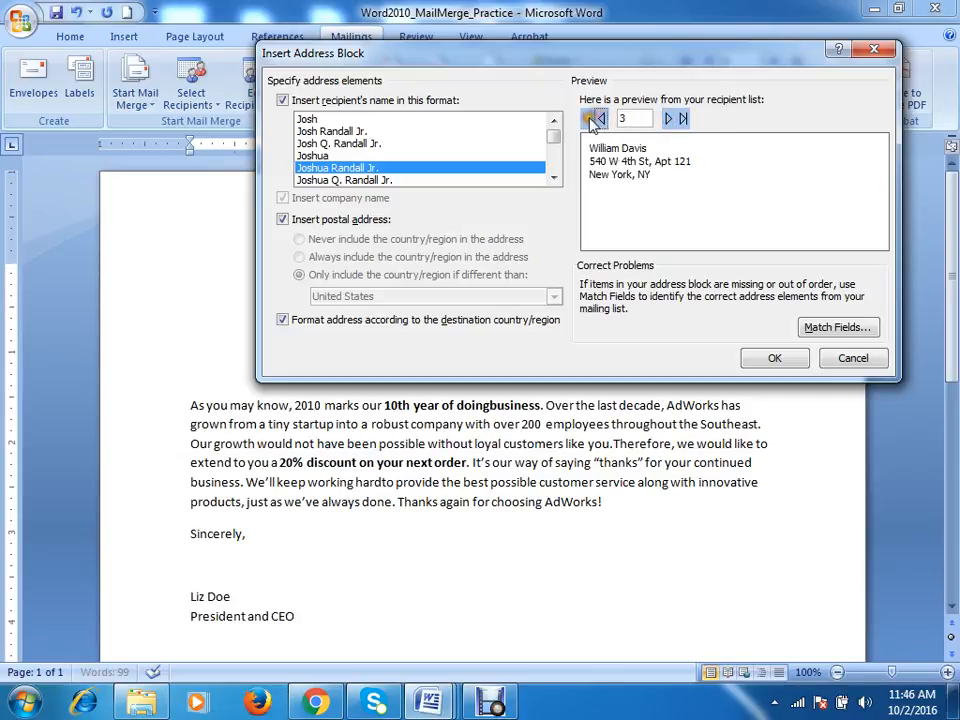
left_click(591, 119)
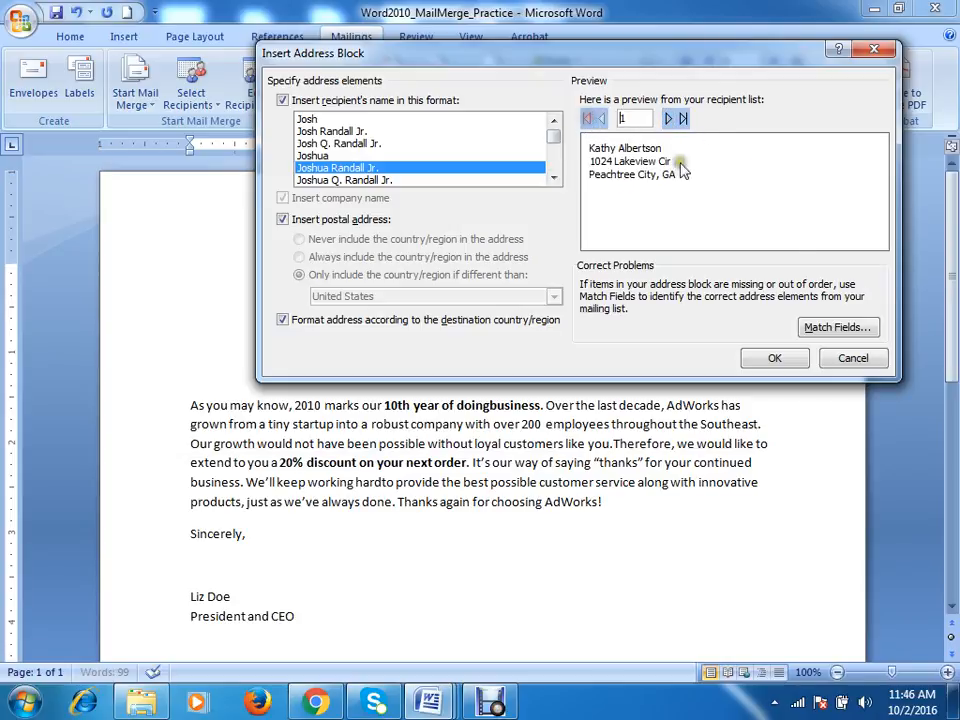
left_click(786, 362)
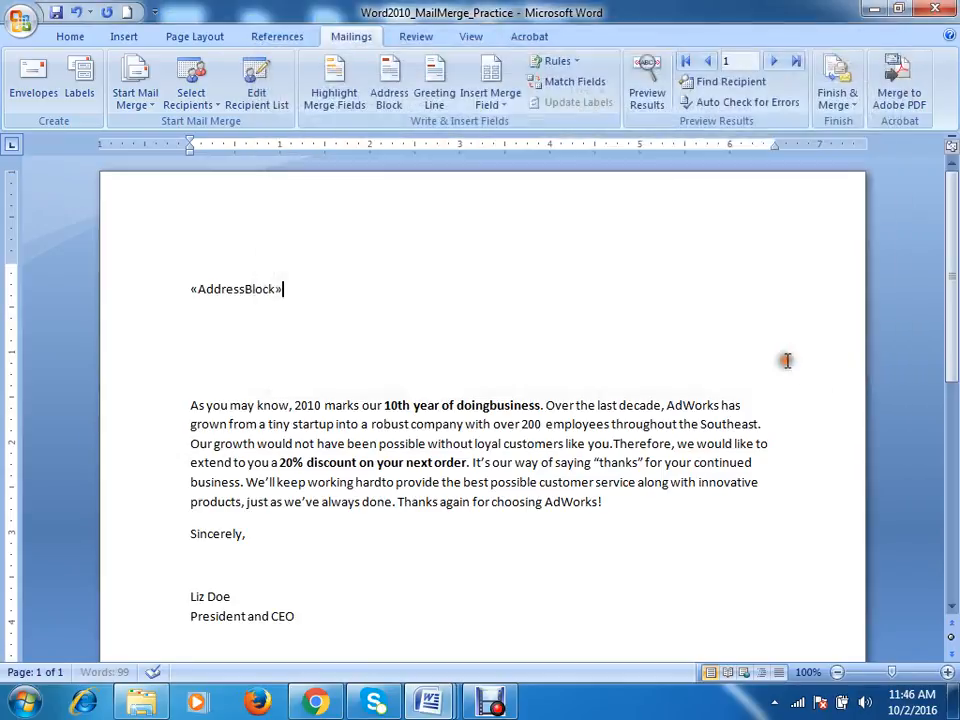
Check that the AddressBlock placeholder above the letter's body is a merge field and preview the merge results
double_click(208, 288)
left_click(304, 289)
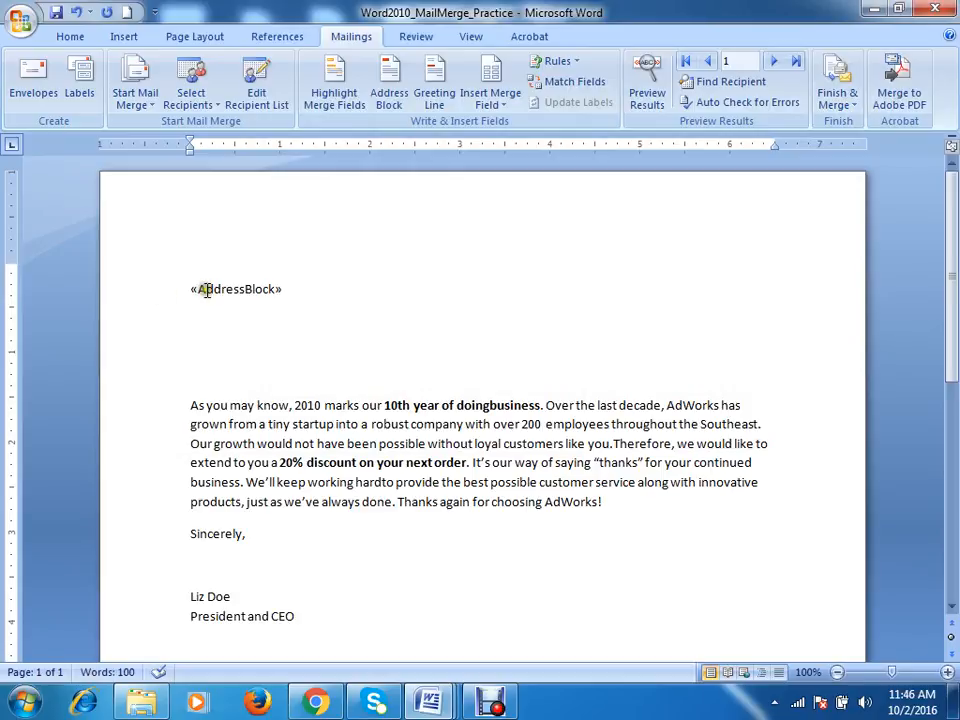
left_click(253, 290)
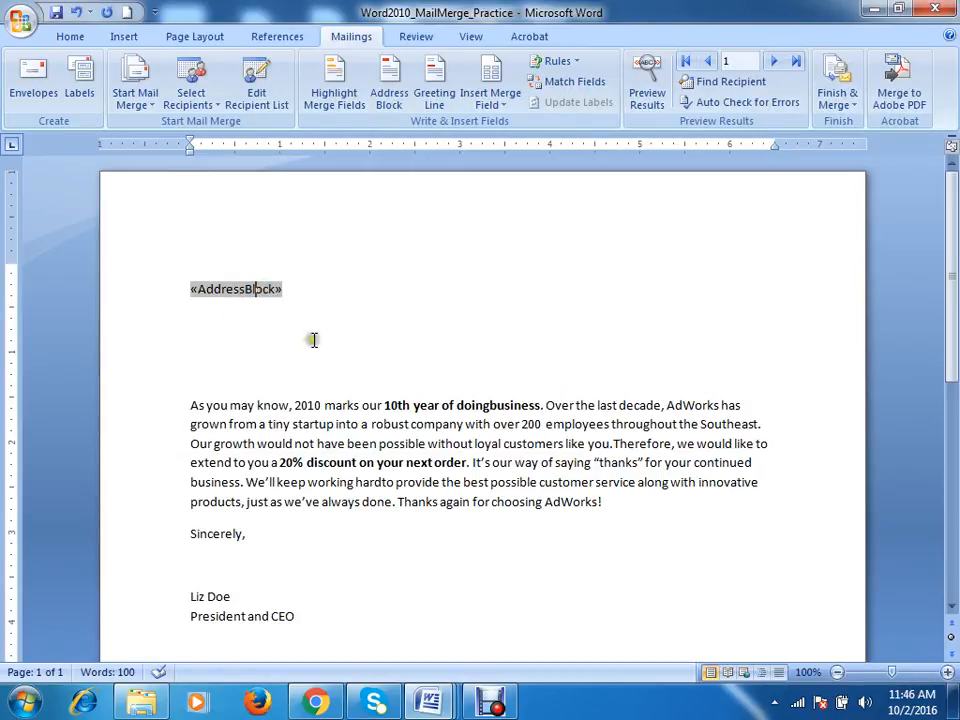
left_click(289, 291)
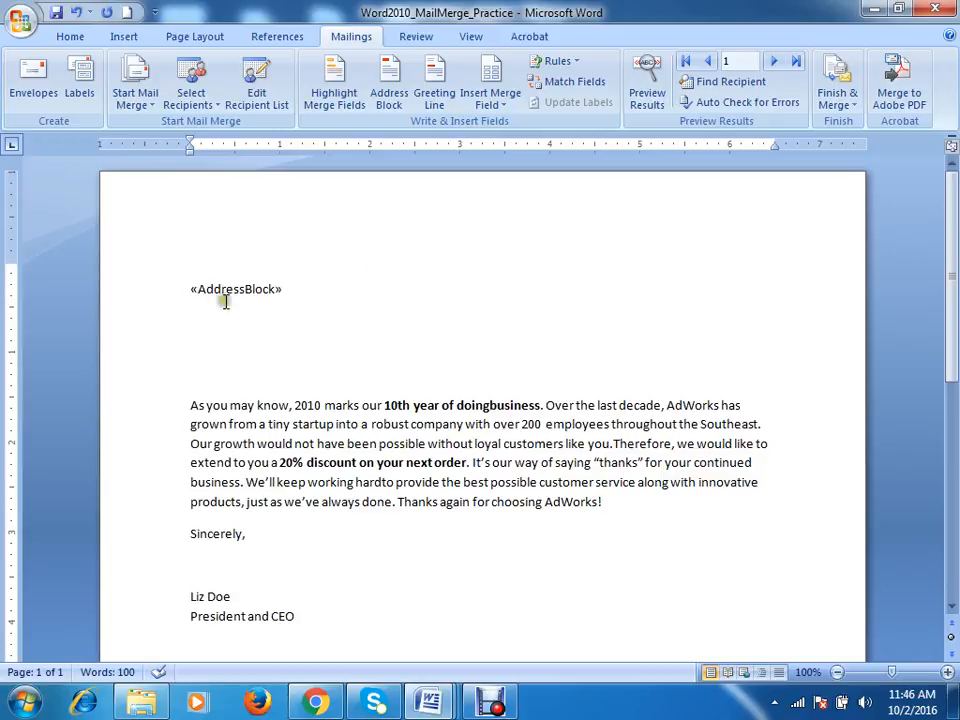
left_click(650, 80)
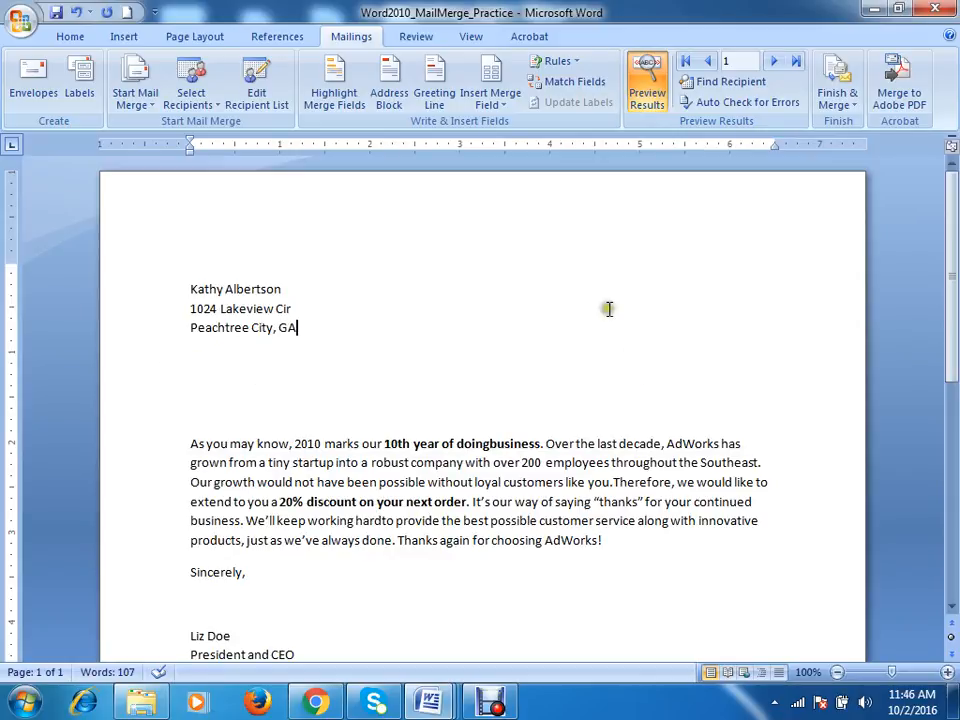
Page through the previewed addresses of all recipients in the letter and return to the first record
left_click(775, 63)
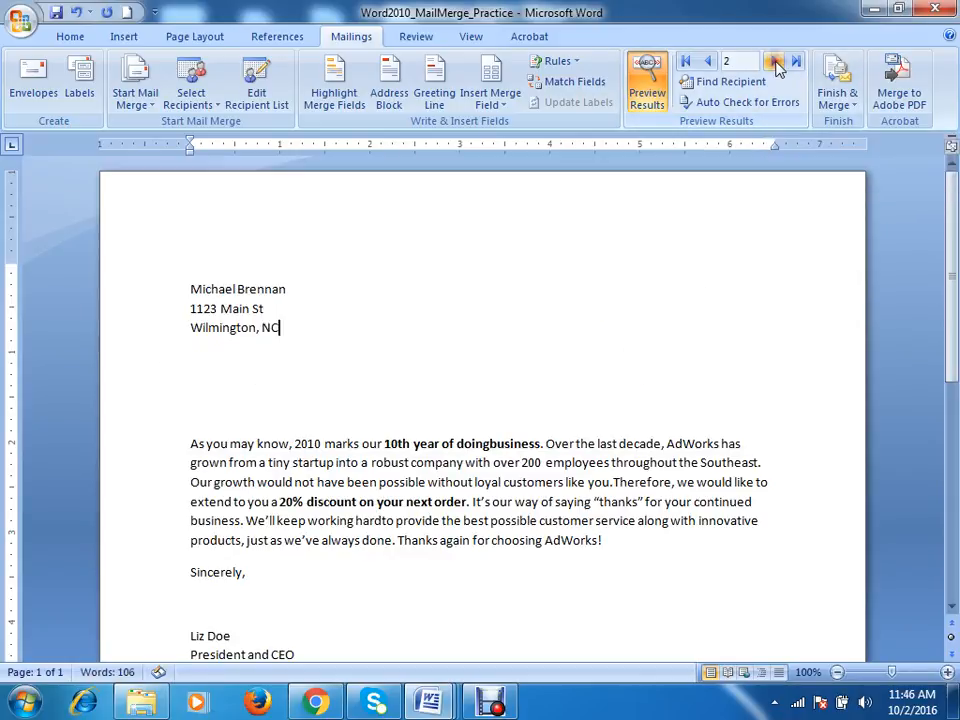
left_click(775, 63)
left_click(775, 63)
left_click(775, 63)
left_click(775, 63)
left_click(775, 63)
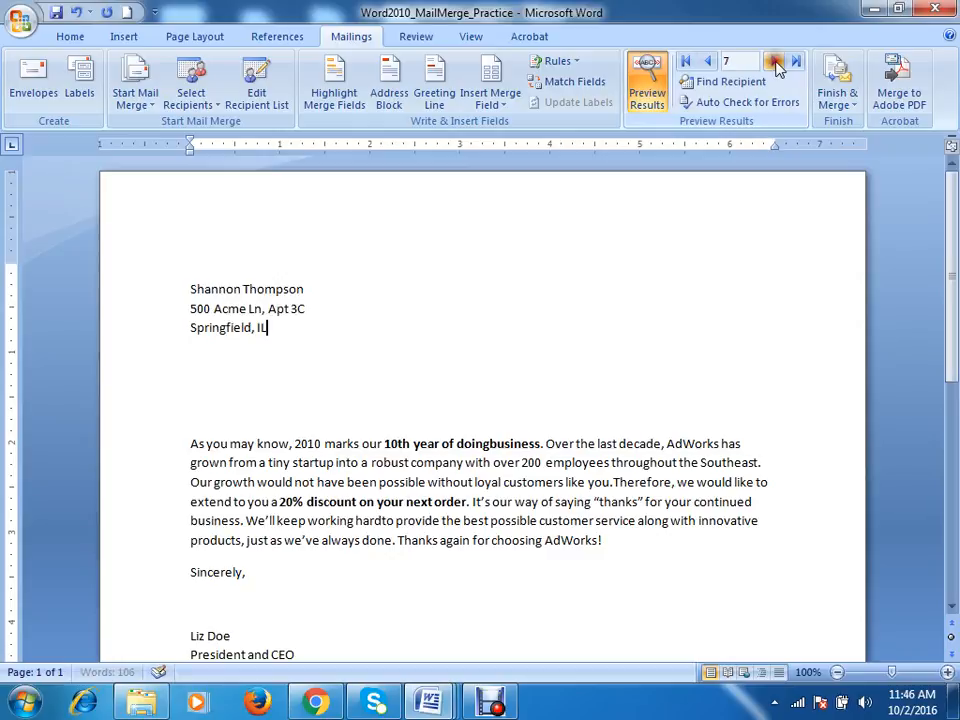
left_click(775, 63)
left_click(708, 63)
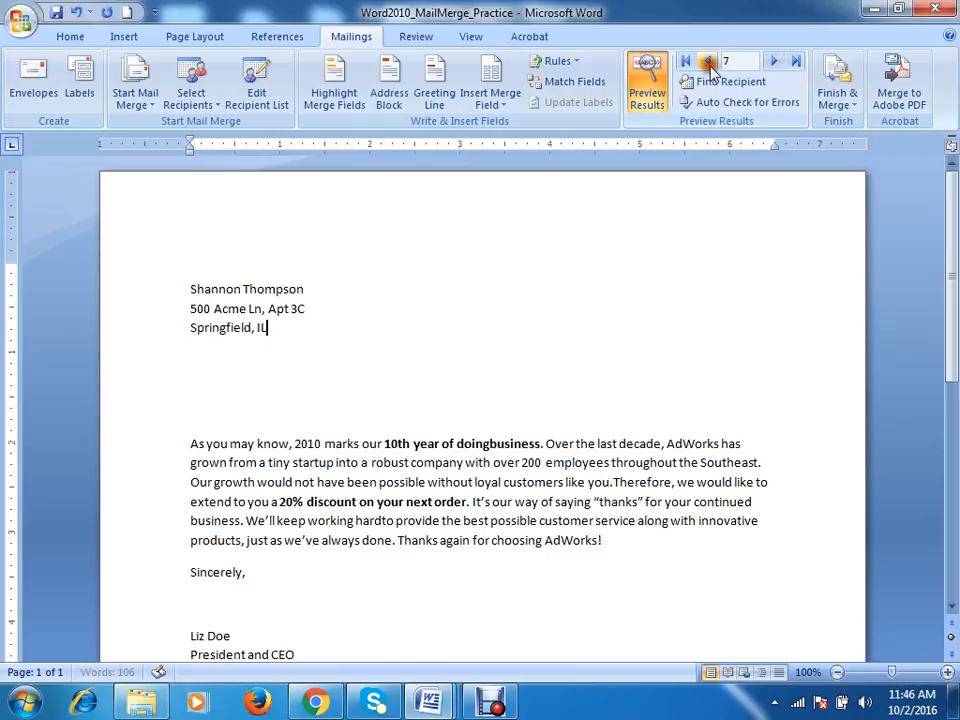
left_click(708, 63)
left_click(708, 63)
left_click(708, 63)
left_click(708, 63)
left_click(708, 63)
left_click(708, 63)
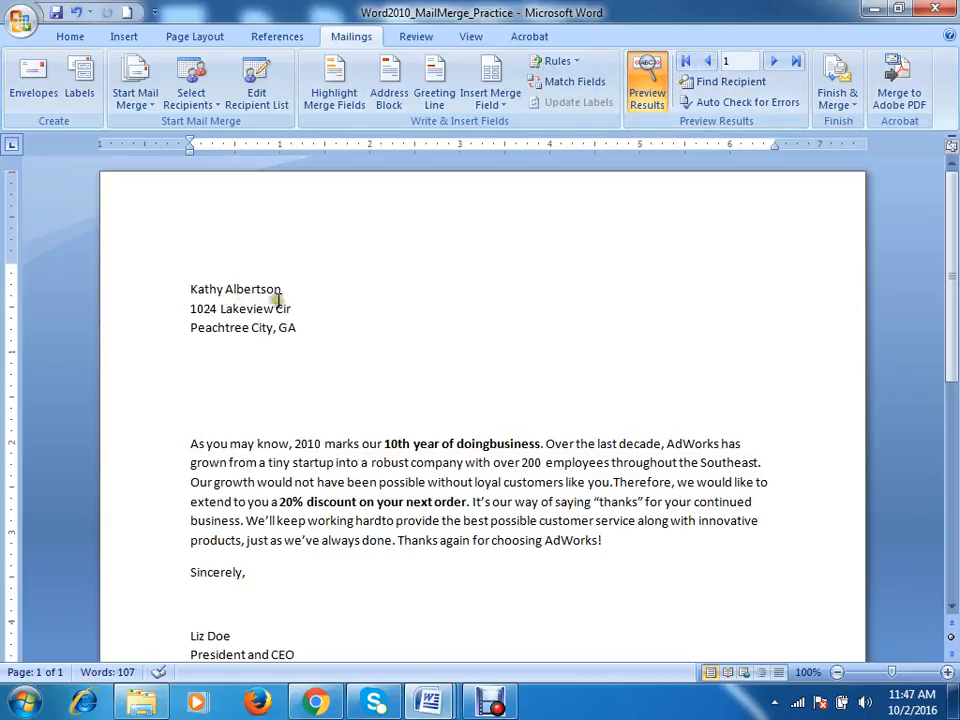
Turn off the results preview and examine the AddressBlock merge field above the letter's body
left_click(658, 66)
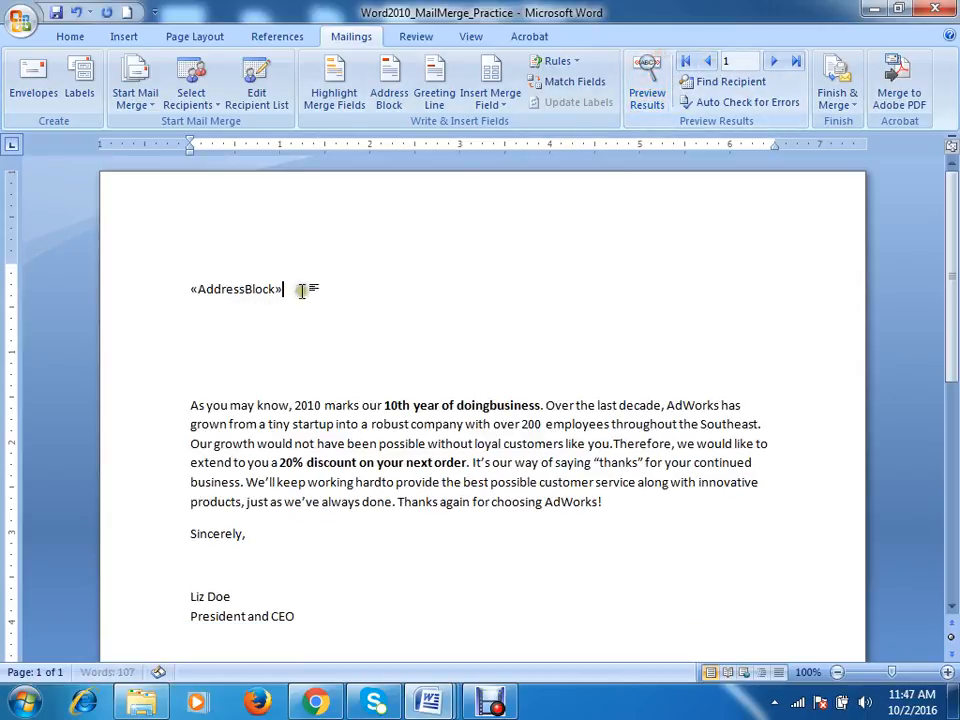
left_click_drag(192, 291, 262, 291)
left_click_drag(298, 286, 211, 288)
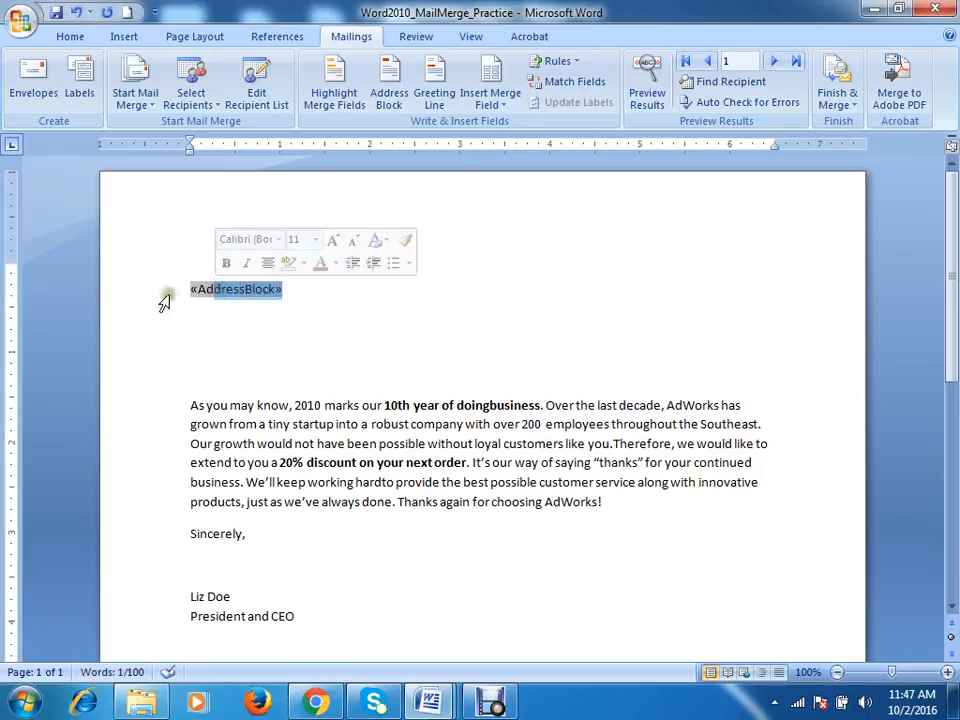
left_click(288, 289)
left_click_drag(290, 289, 195, 290)
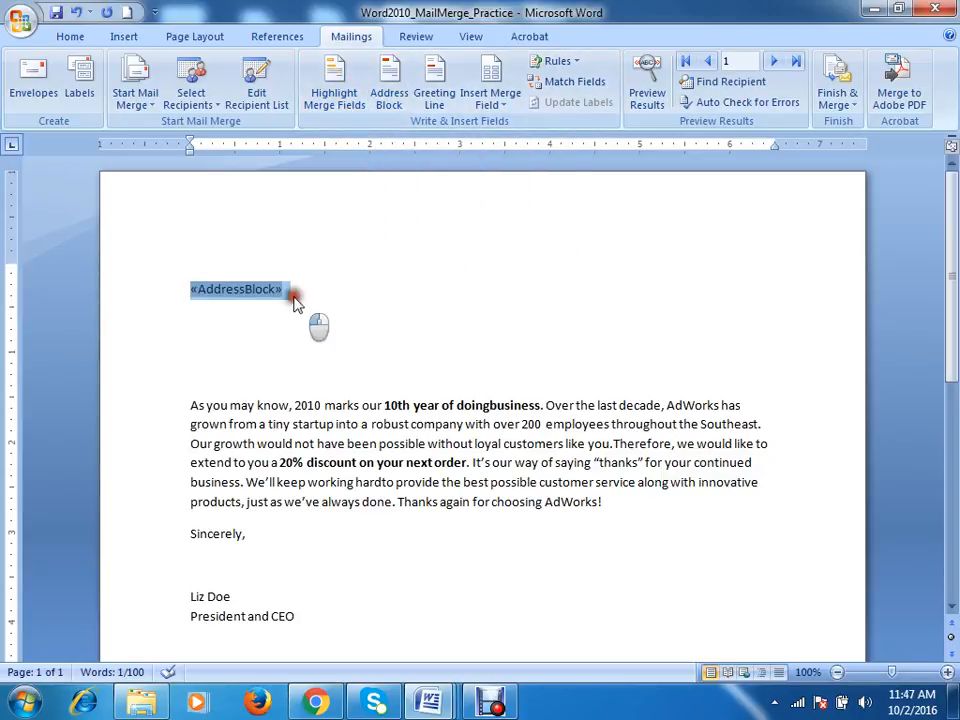
left_click(242, 309)
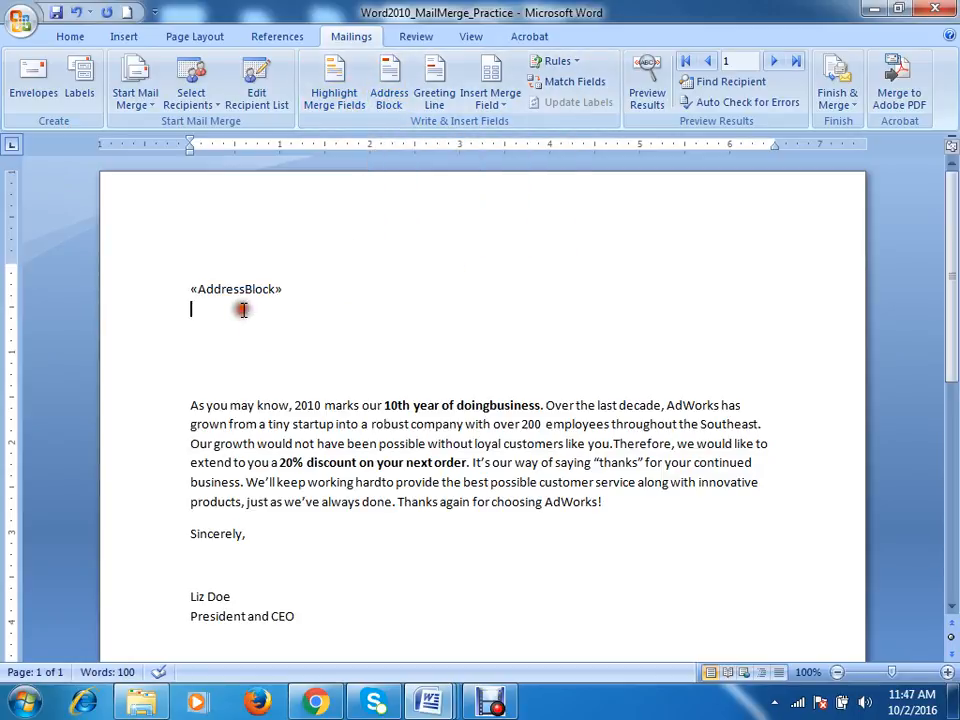
left_click(193, 329)
left_click(434, 78)
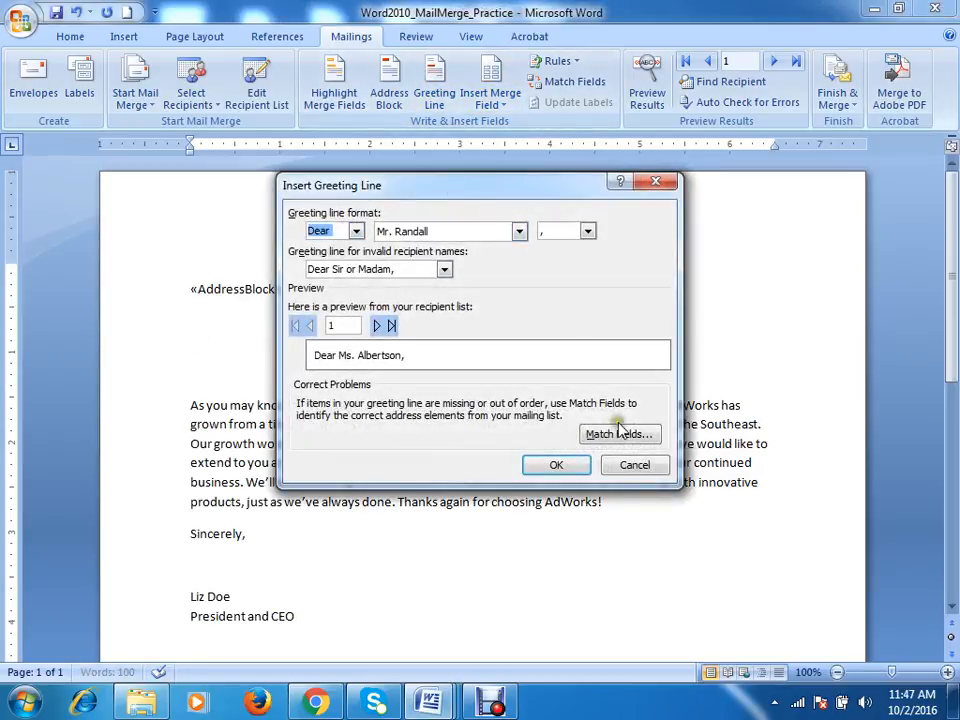
left_click(634, 465)
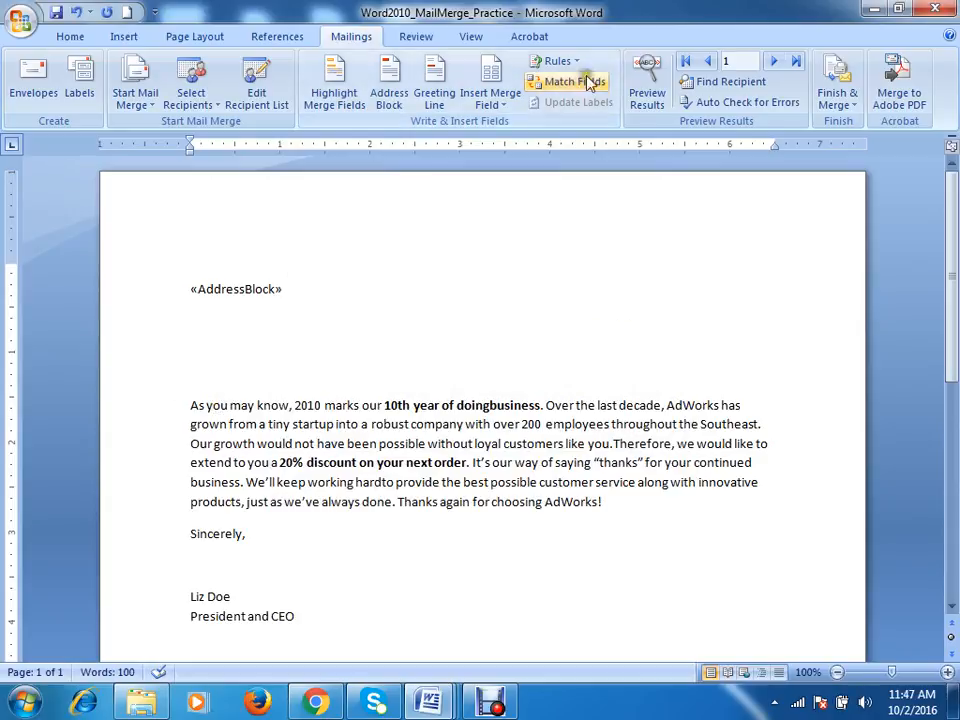
Insert a greeting line with "Dear", title and last name and a comma above the letter's body, followed by a blank line
left_click(434, 72)
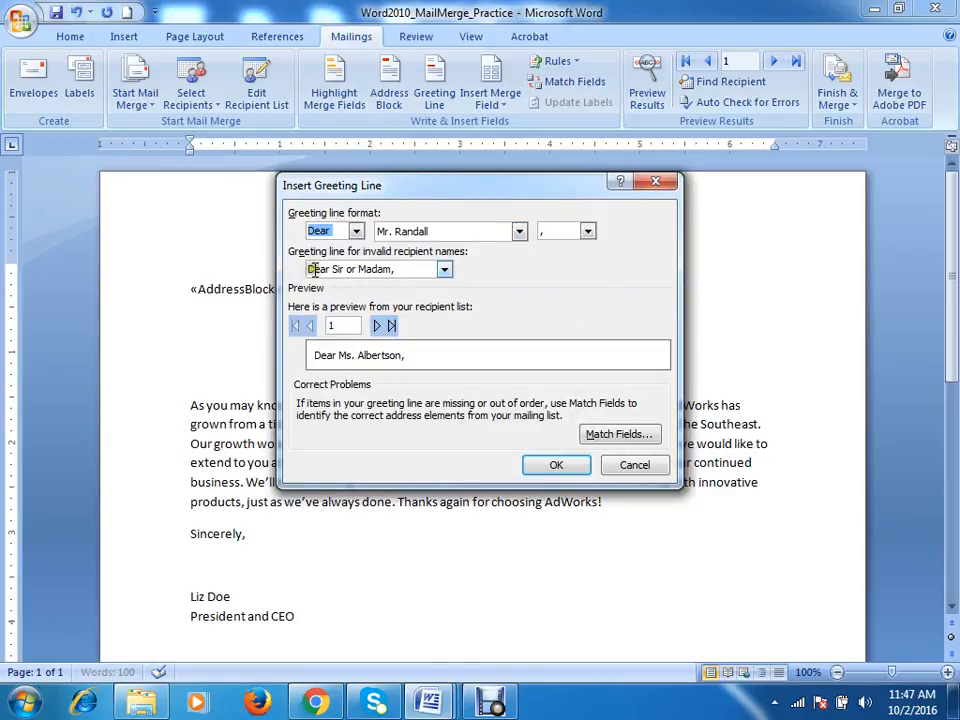
left_click(424, 268)
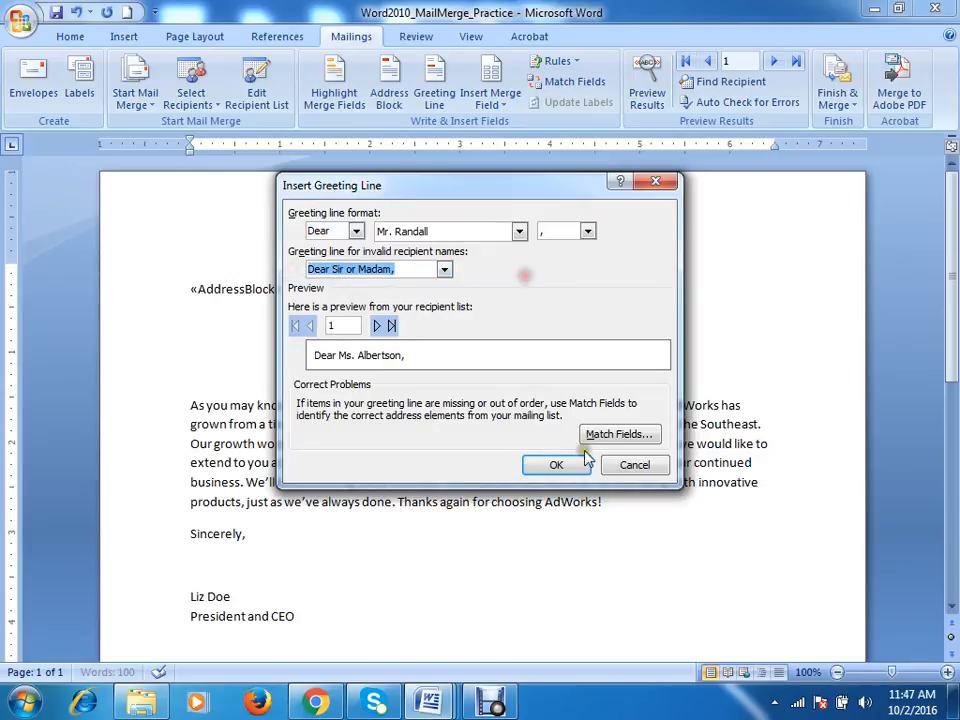
left_click(520, 231)
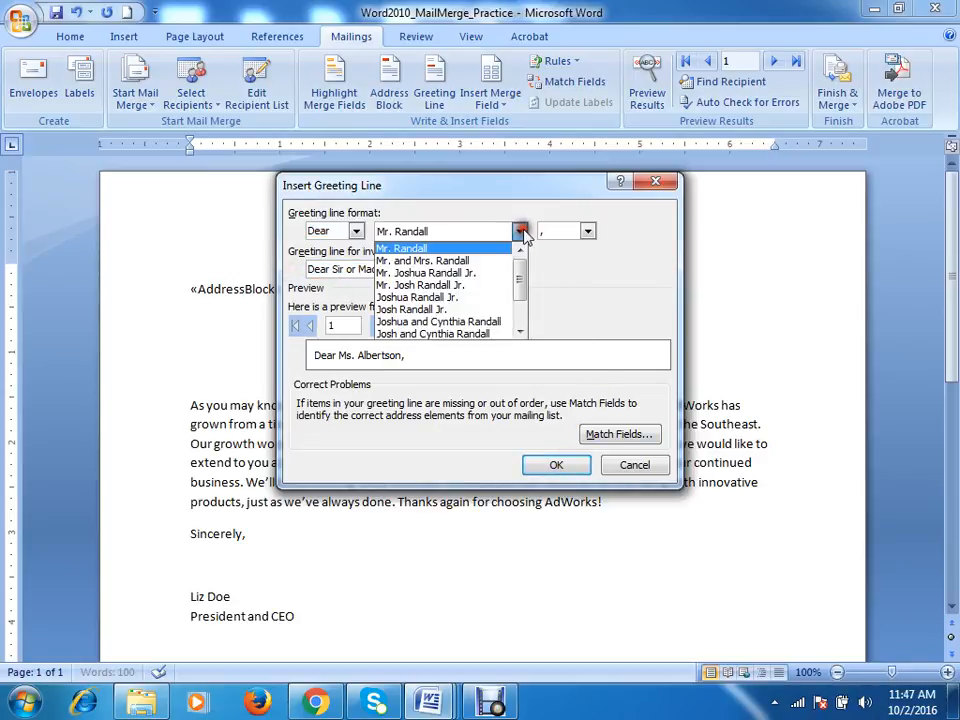
left_click(521, 232)
left_click(588, 232)
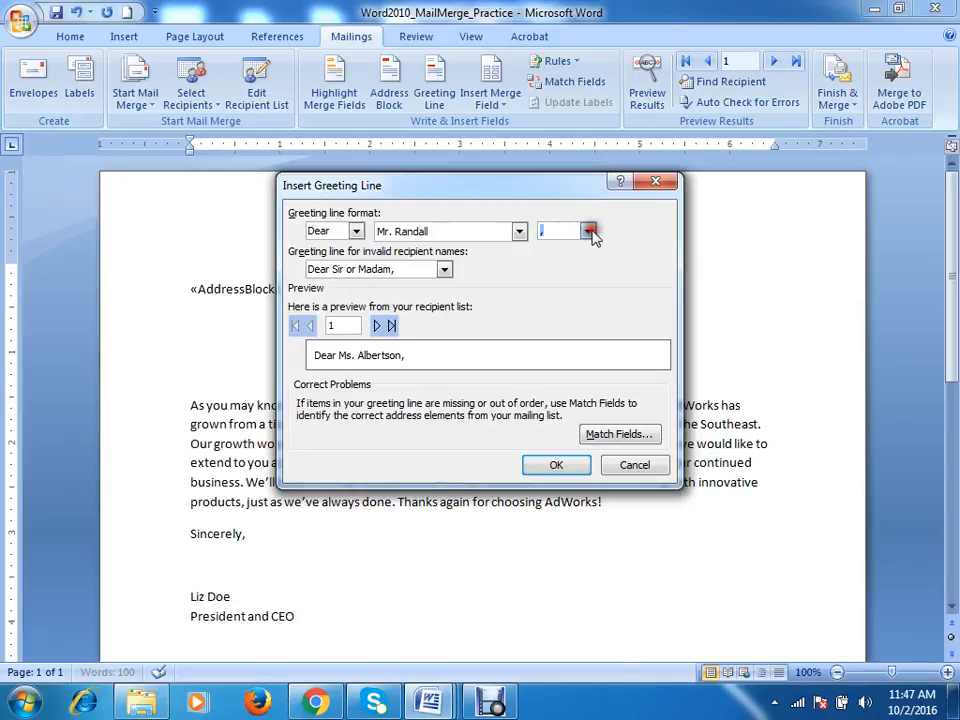
left_click(586, 233)
left_click(654, 244)
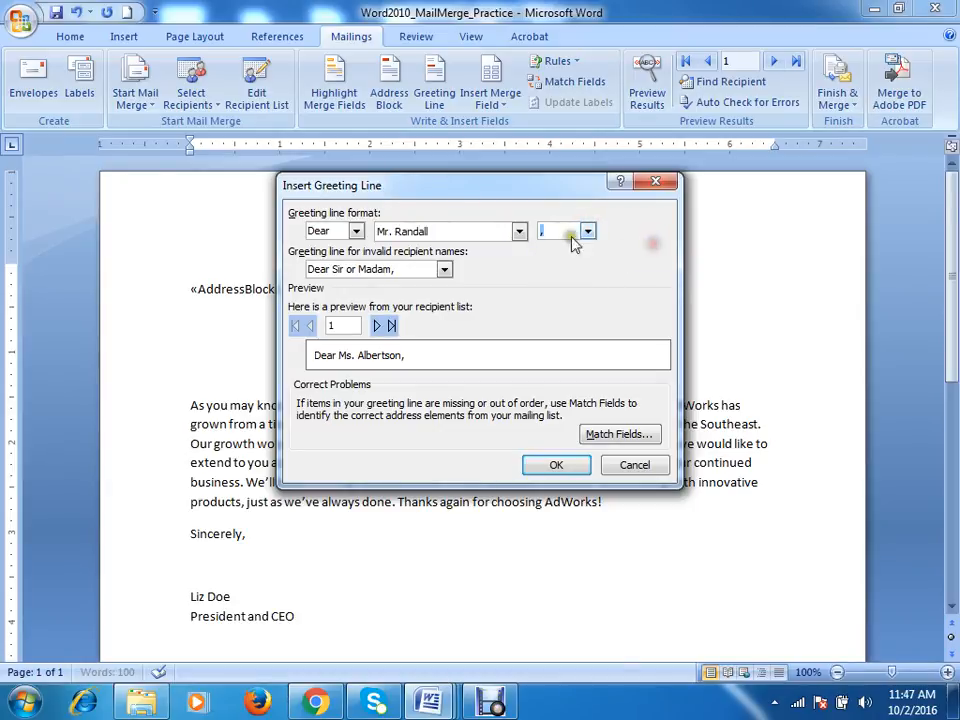
left_click(560, 465)
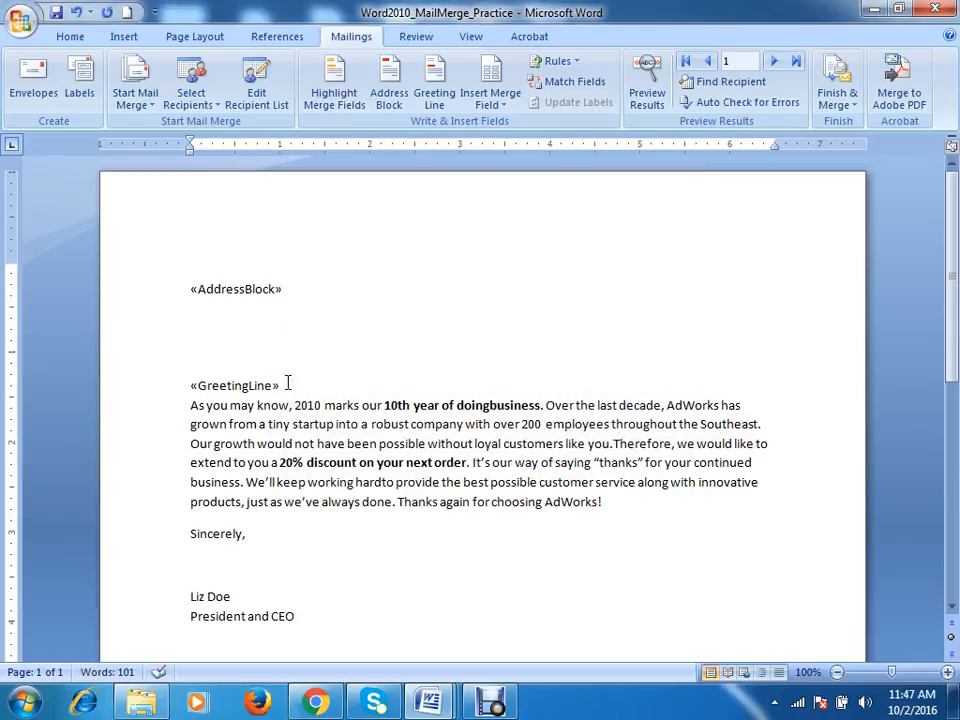
key("Return")
Preview the merge results and check the address and greeting in each letter from record 1 to record 8
left_click(645, 95)
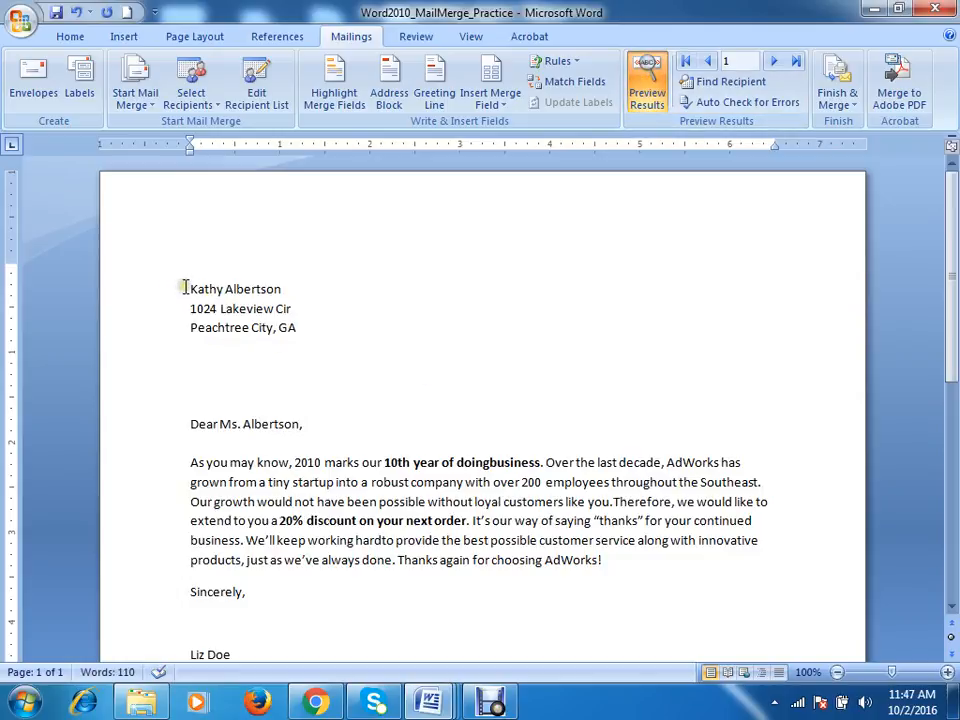
left_click_drag(184, 286, 267, 288)
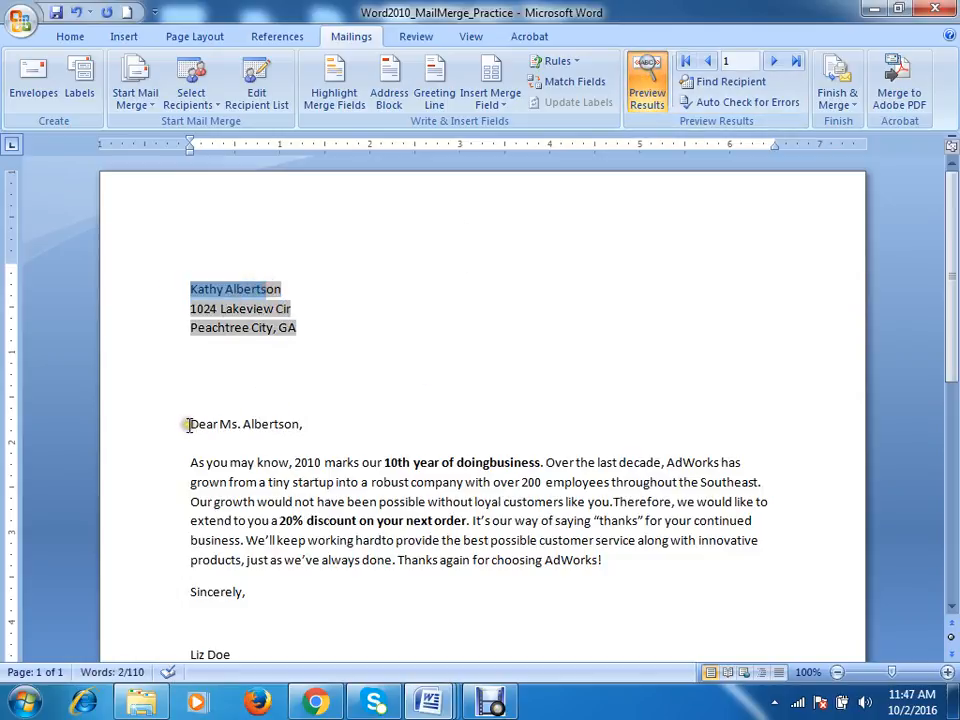
left_click_drag(189, 423, 302, 424)
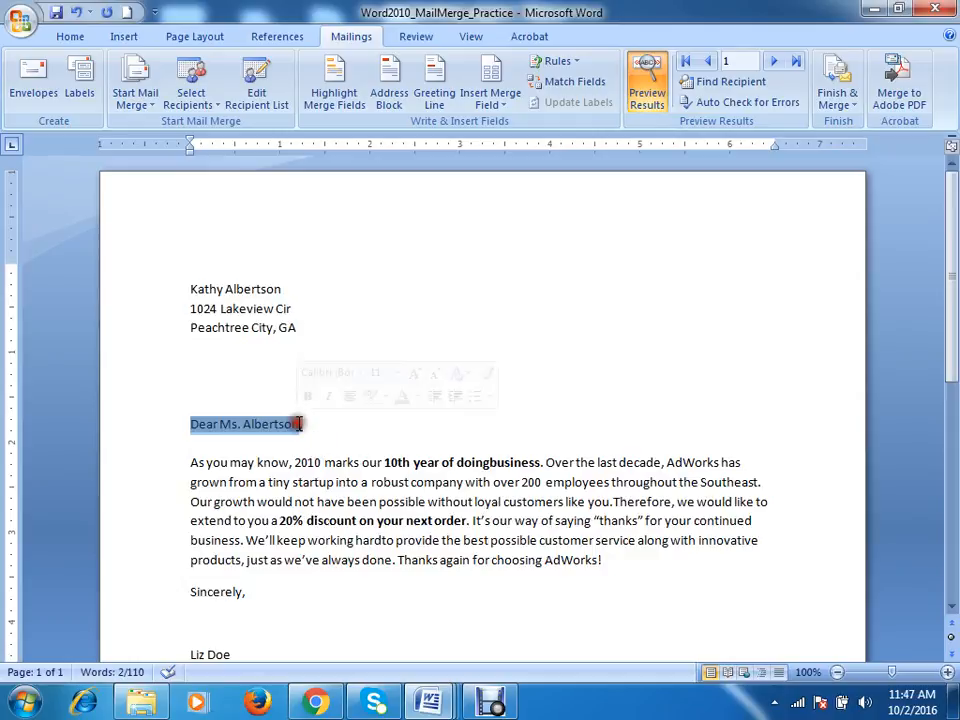
left_click(316, 445)
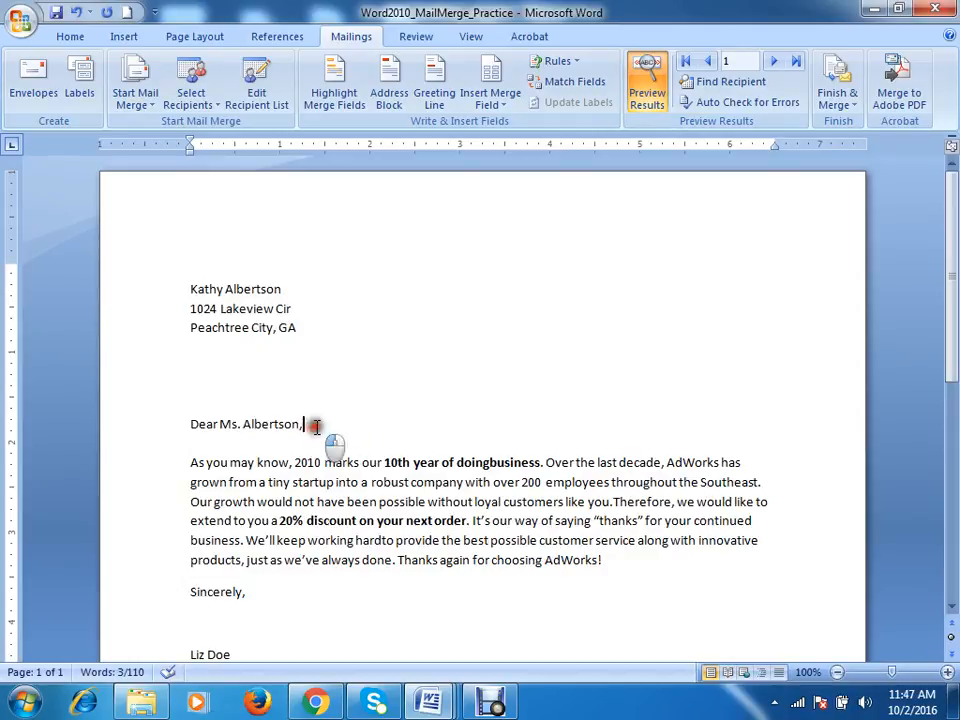
left_click(778, 62)
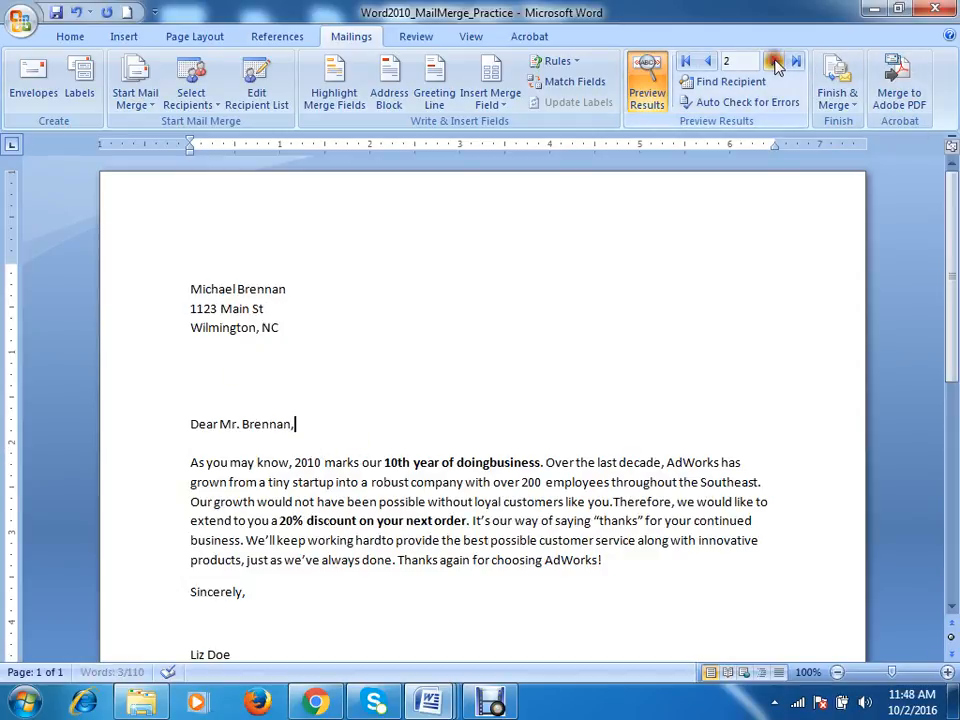
left_click(777, 62)
left_click(777, 62)
left_click(777, 62)
left_click(777, 62)
left_click(777, 62)
left_click(777, 62)
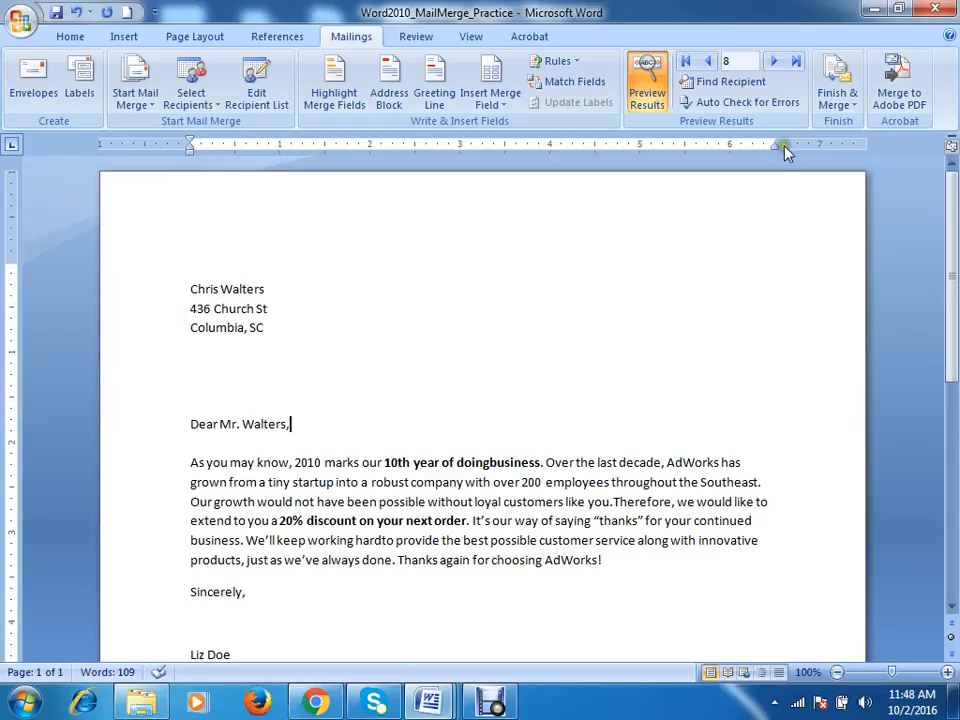
Merge only records 2 to 3 into a new document of individually editable letters
left_click(838, 76)
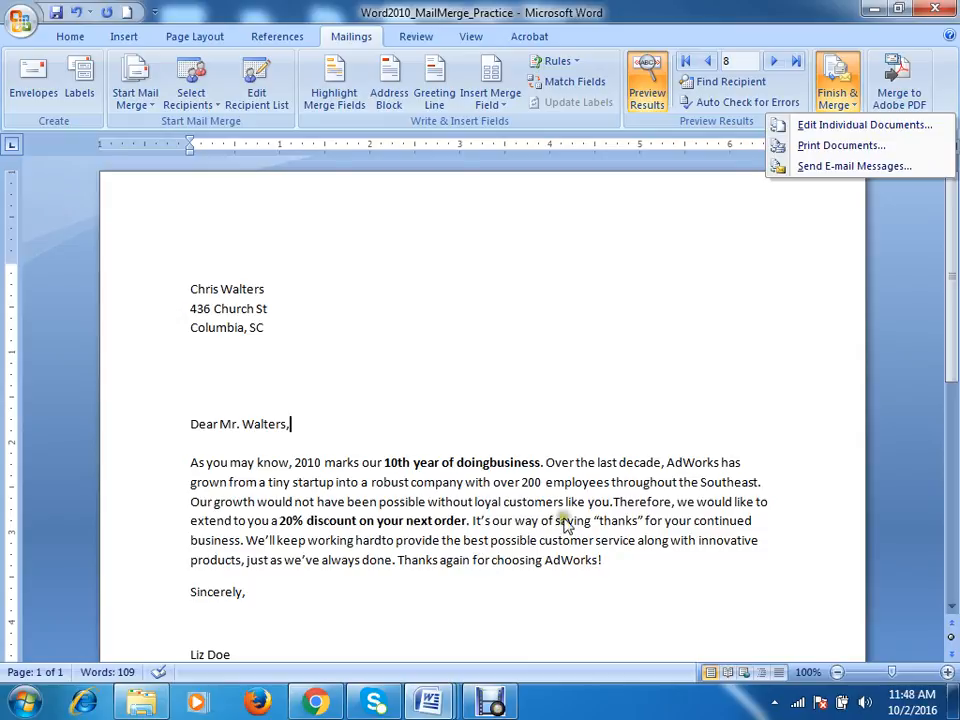
left_click(860, 127)
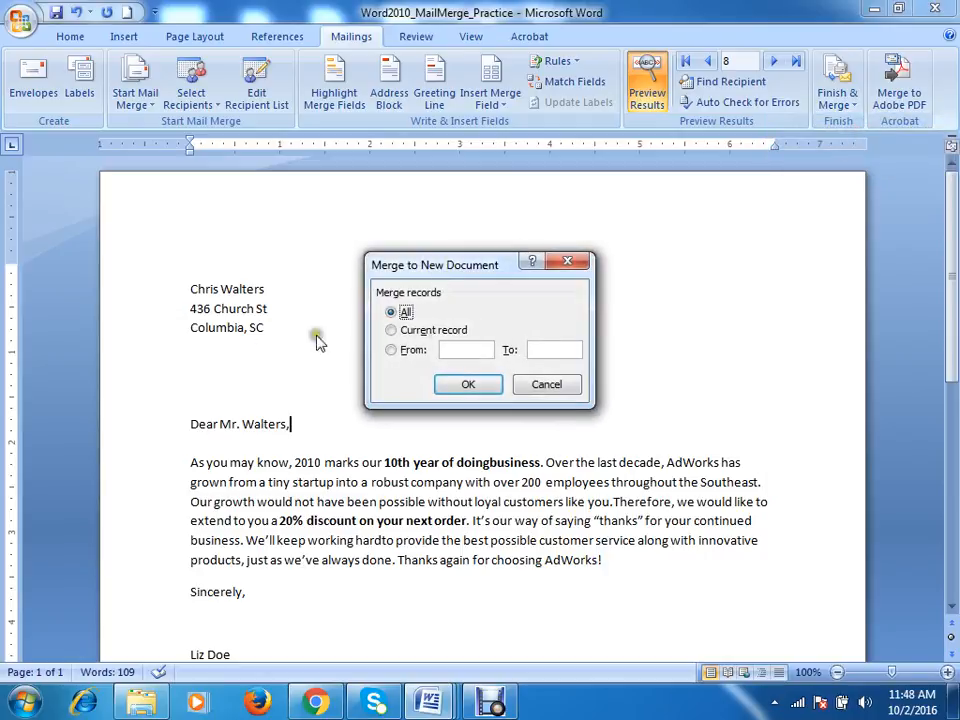
left_click(390, 331)
left_click(392, 312)
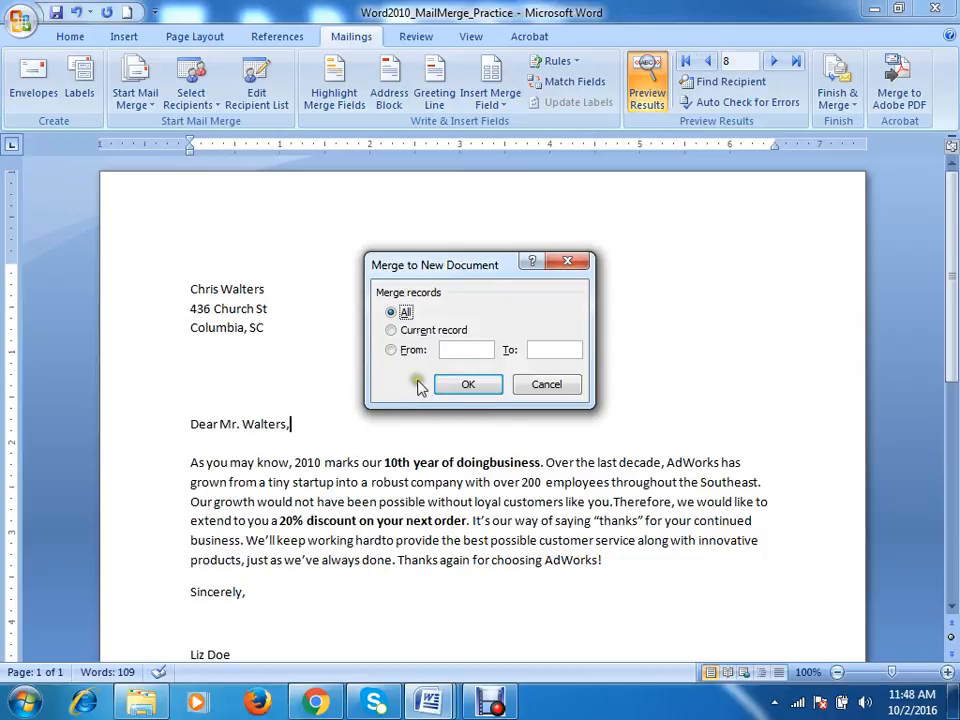
left_click(463, 352)
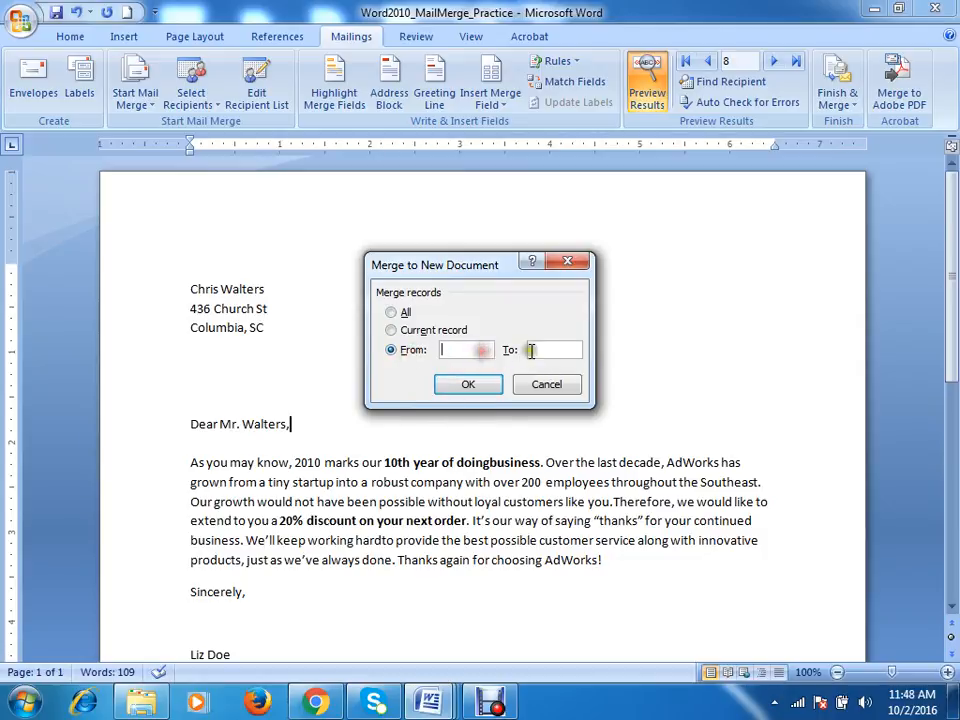
left_click(553, 350)
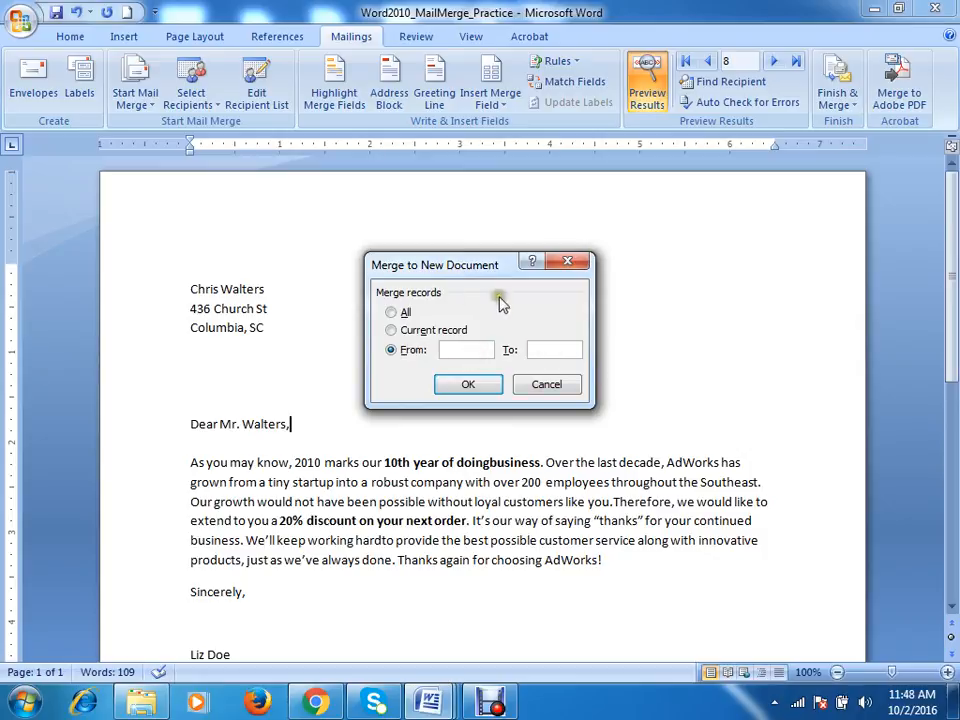
left_click(487, 350)
left_click(551, 349)
left_click(478, 388)
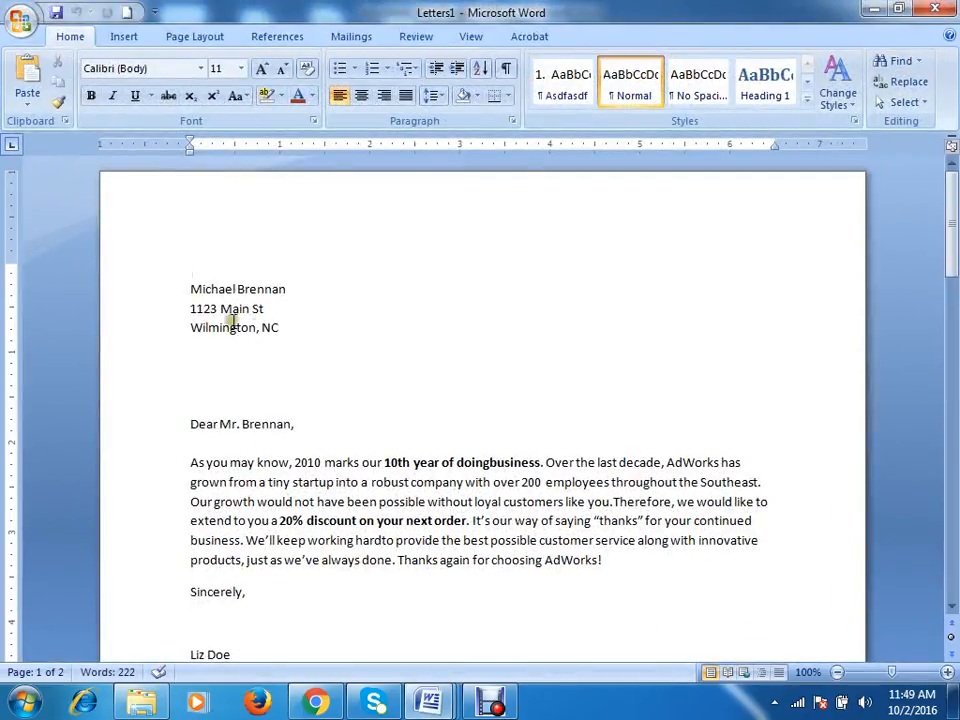
Review the merged letters in the new document and close it without saving
scroll(240, 309, "down", 18)
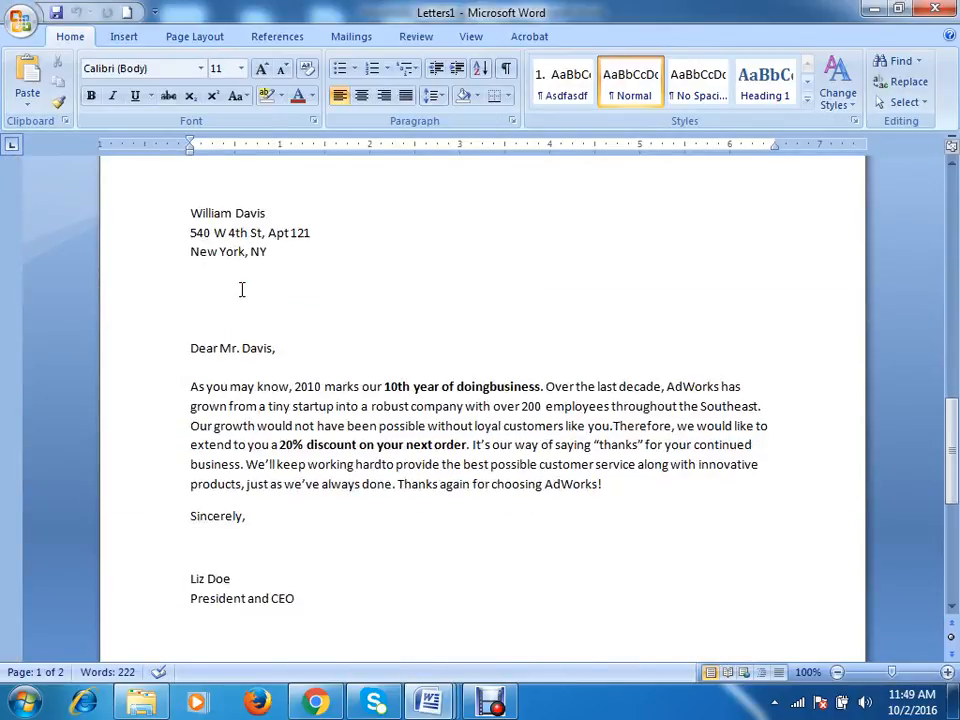
scroll(241, 285, "down", 7)
scroll(243, 283, "up", 8)
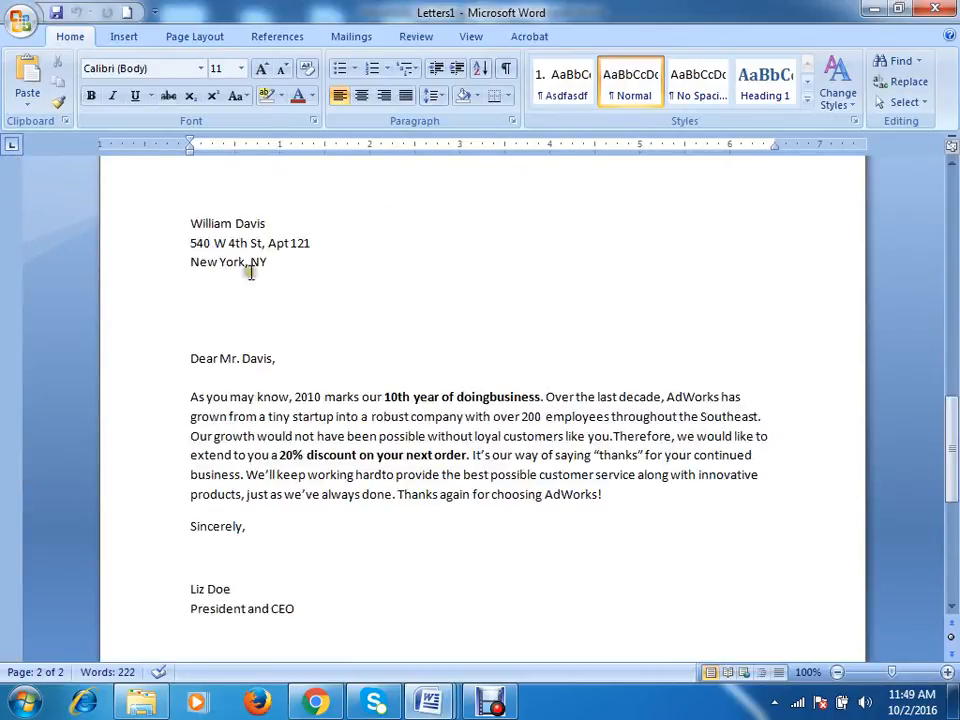
scroll(407, 227, "up", 15)
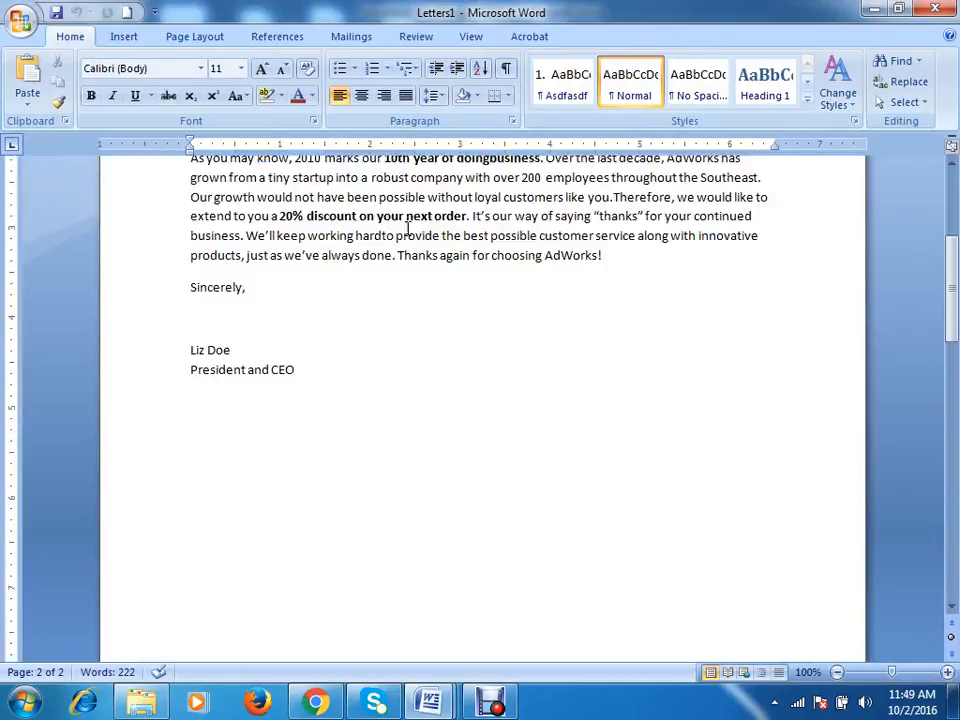
left_click(935, 9)
left_click(490, 402)
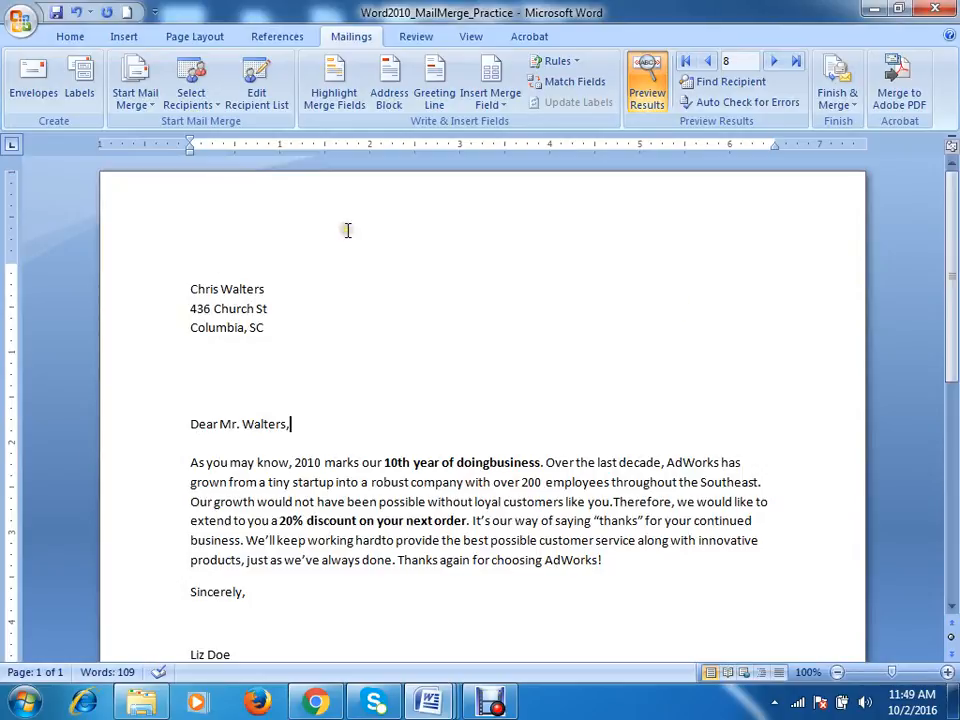
Return the letter preview to the first record and look over the merge output options and available merge fields
scroll(302, 338, "down", 8)
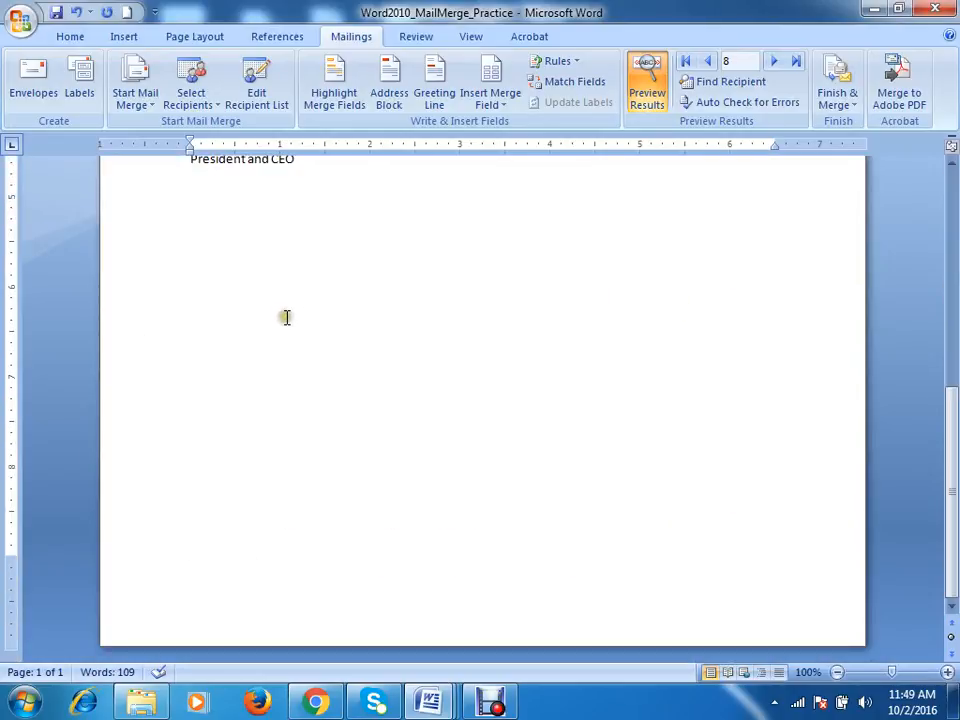
scroll(286, 317, "up", 8)
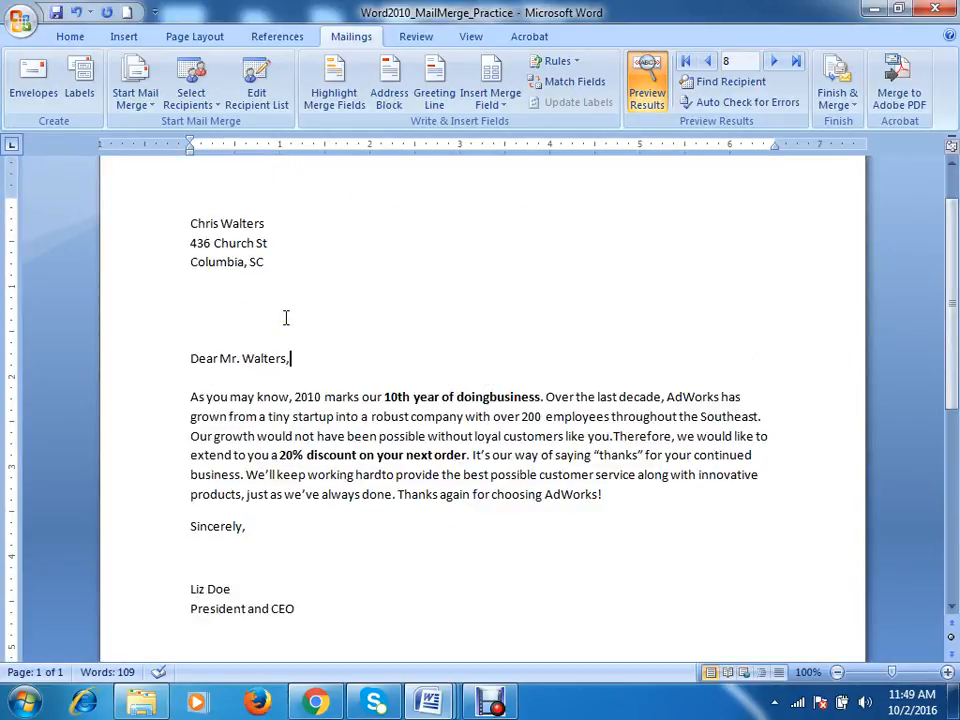
left_click(685, 61)
left_click(846, 100)
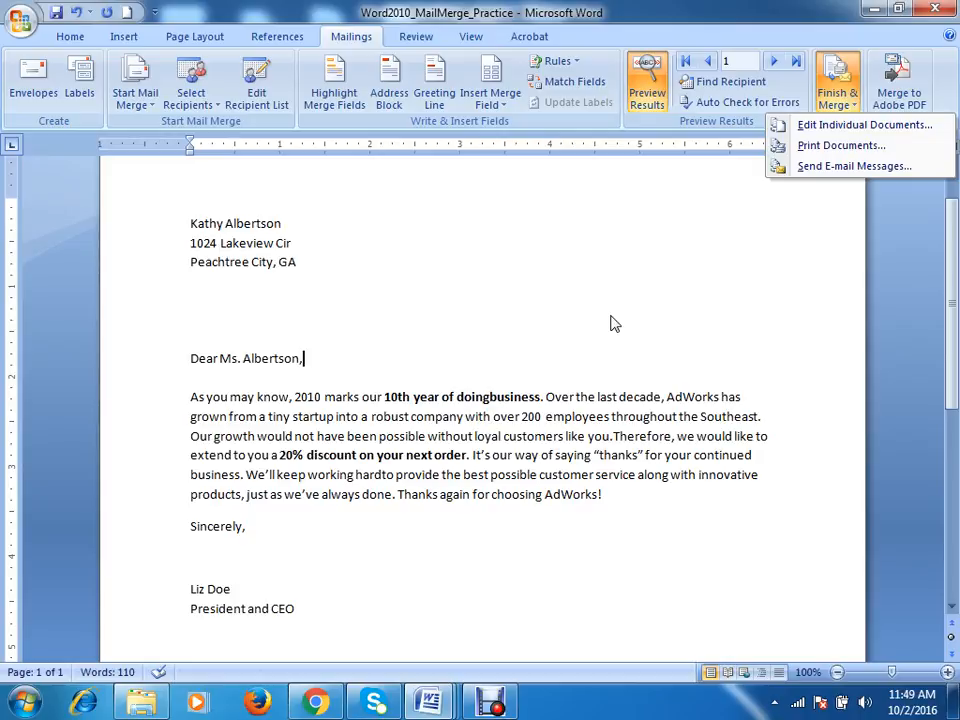
left_click(502, 106)
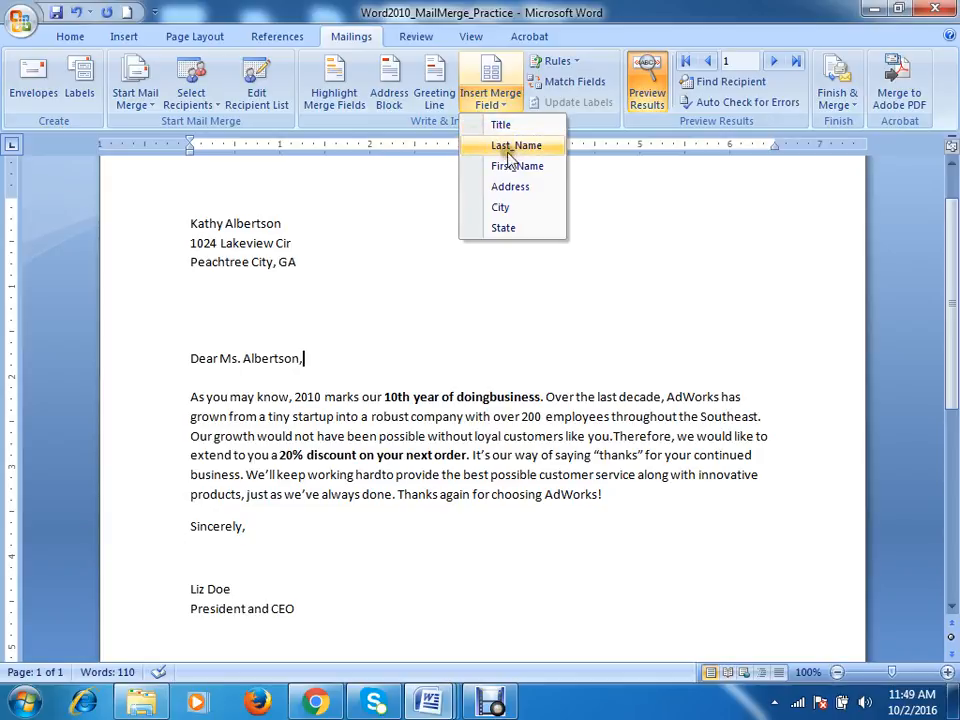
Compare the address block preview with and without the postal address
left_click(318, 262)
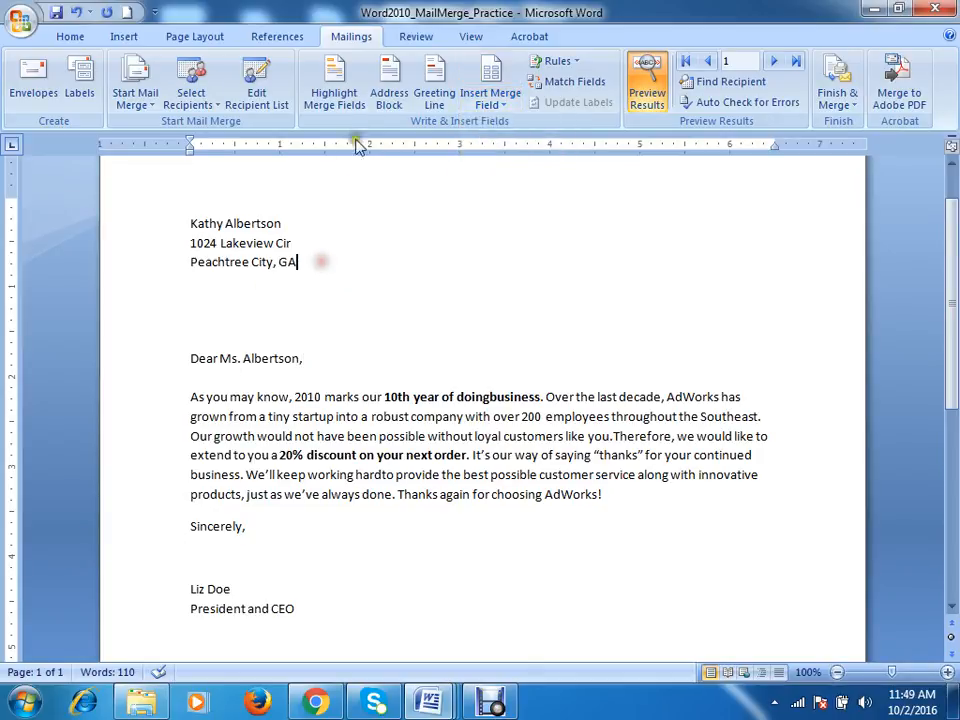
left_click(388, 90)
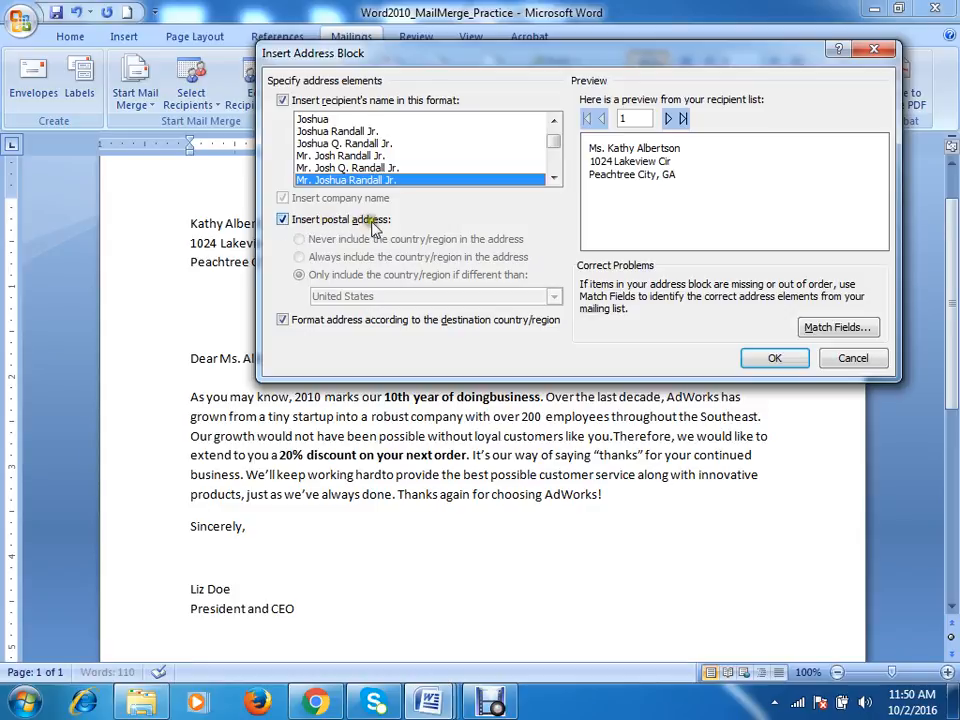
left_click(283, 220)
left_click(283, 220)
left_click(284, 221)
left_click(284, 221)
left_click(284, 221)
left_click(284, 221)
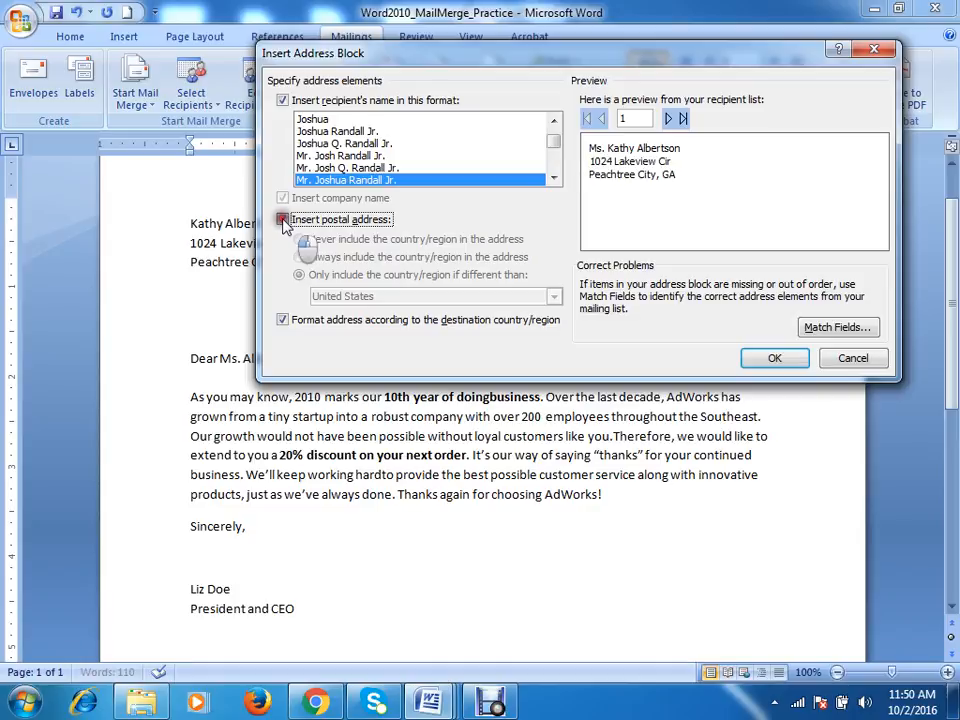
left_click(284, 221)
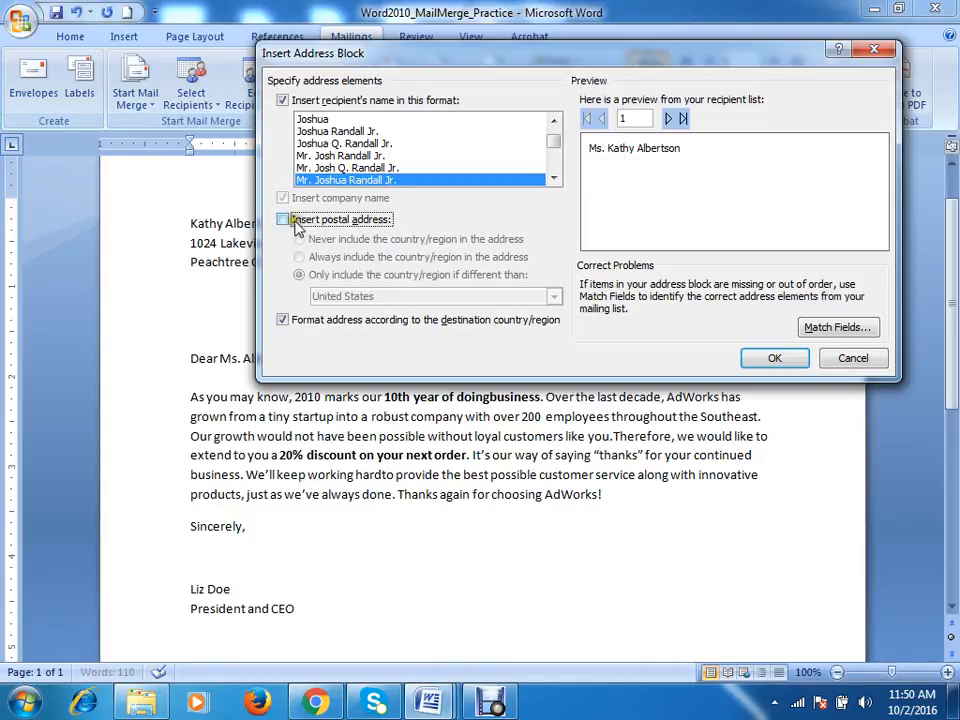
left_click(284, 221)
Examine the address block's field matching and the recipient fields available for Company
left_click(853, 330)
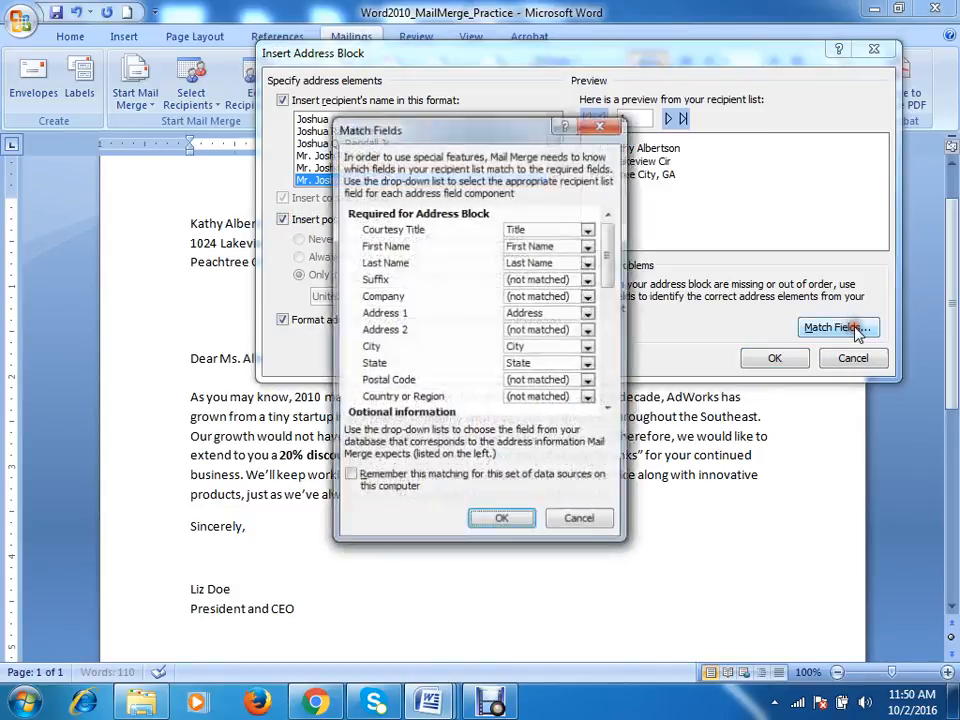
left_click_drag(444, 130, 552, 70)
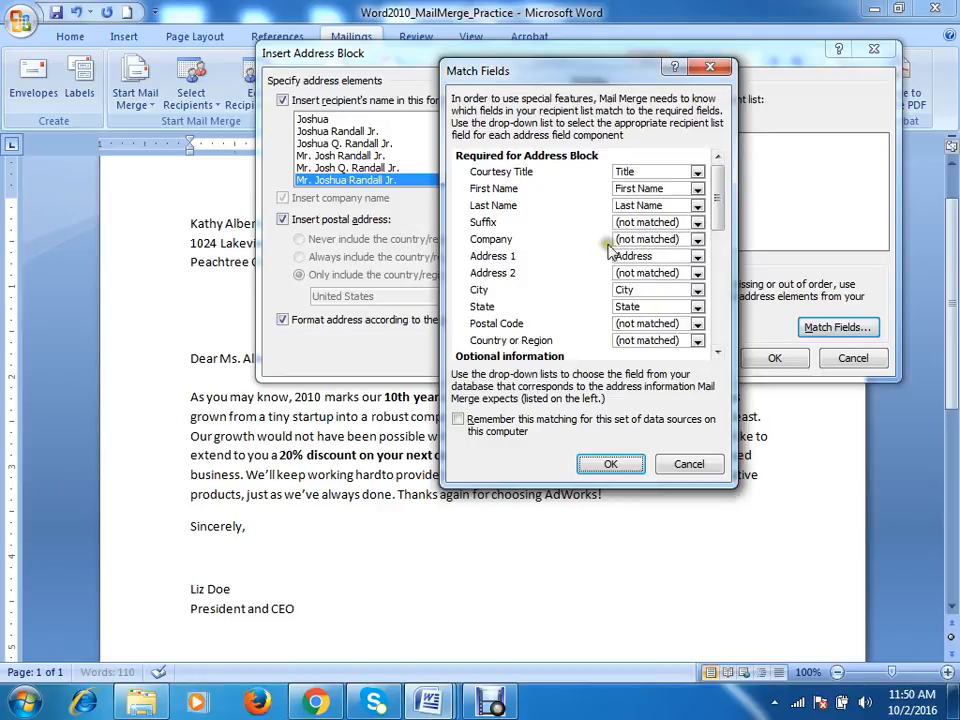
left_click(697, 239)
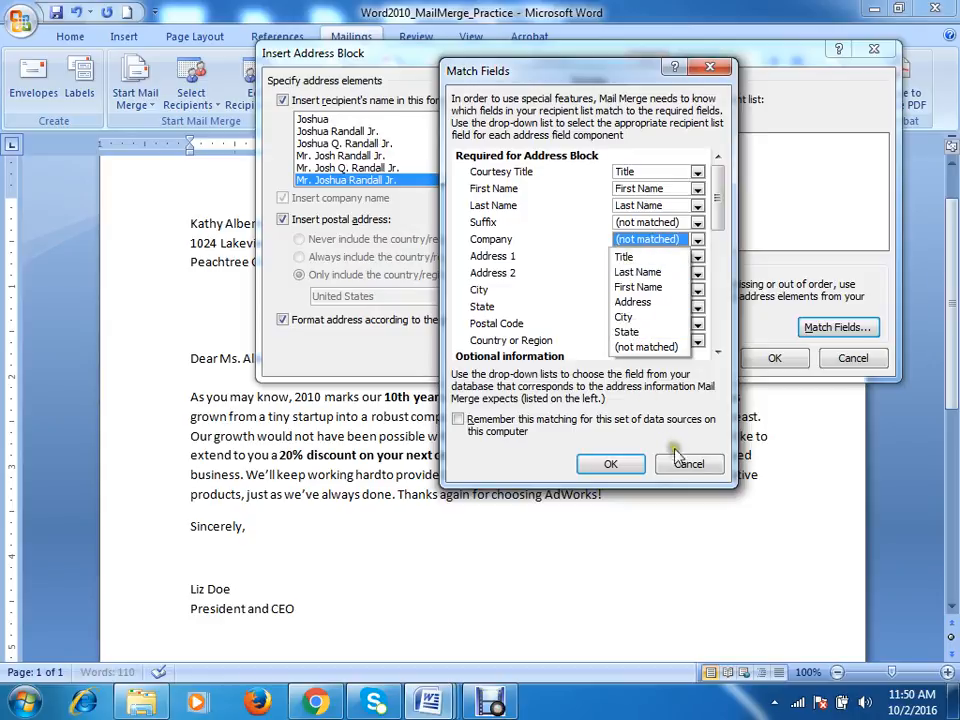
Try to open the Word2010_MailMerge_Recipients workbook from the MS Word Tutorials folder in Excel, and close Excel
left_click(98, 703)
left_click(140, 702)
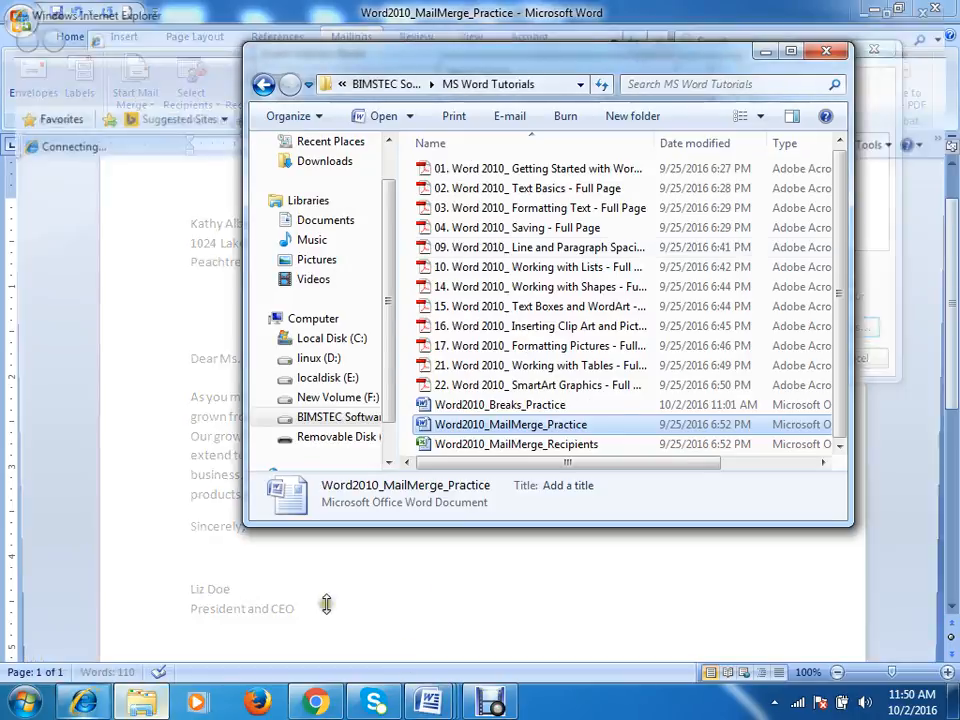
double_click(560, 444)
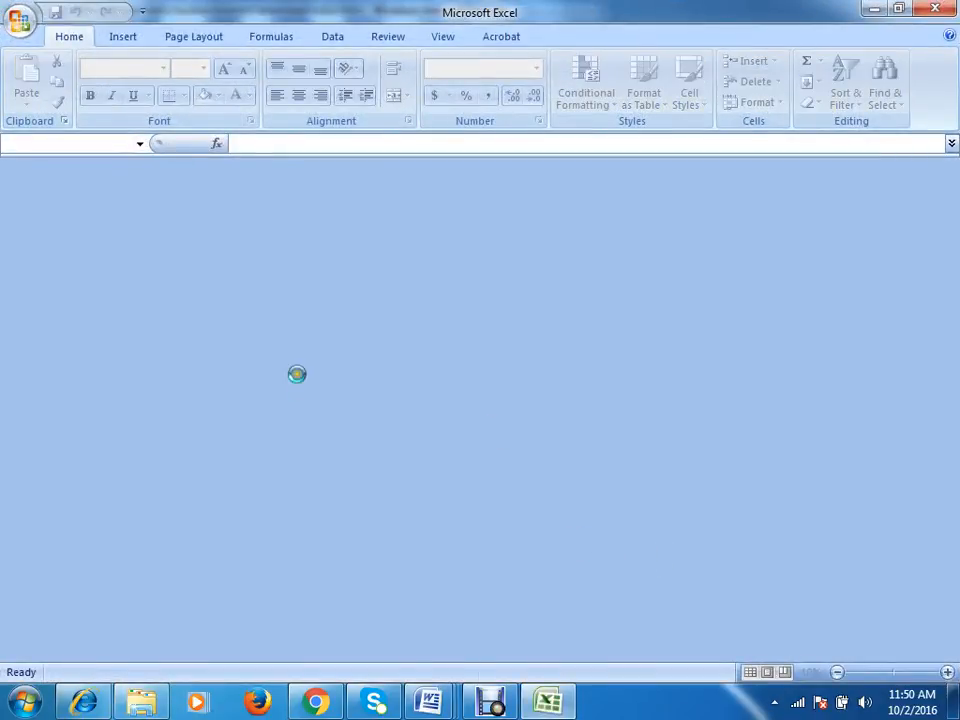
left_click(483, 399)
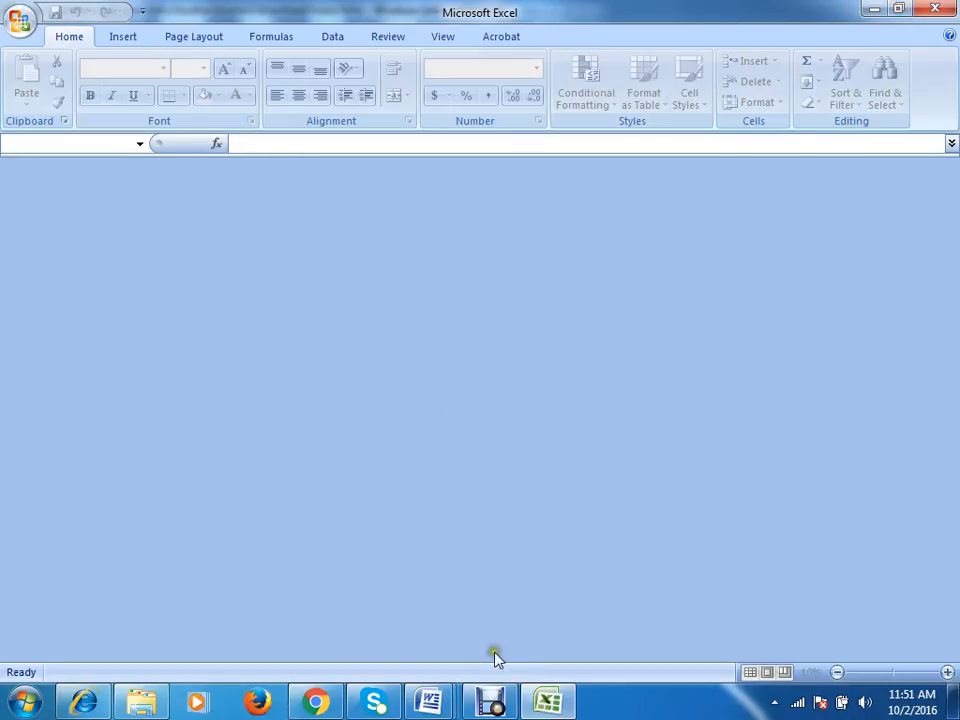
left_click(548, 702)
left_click(556, 704)
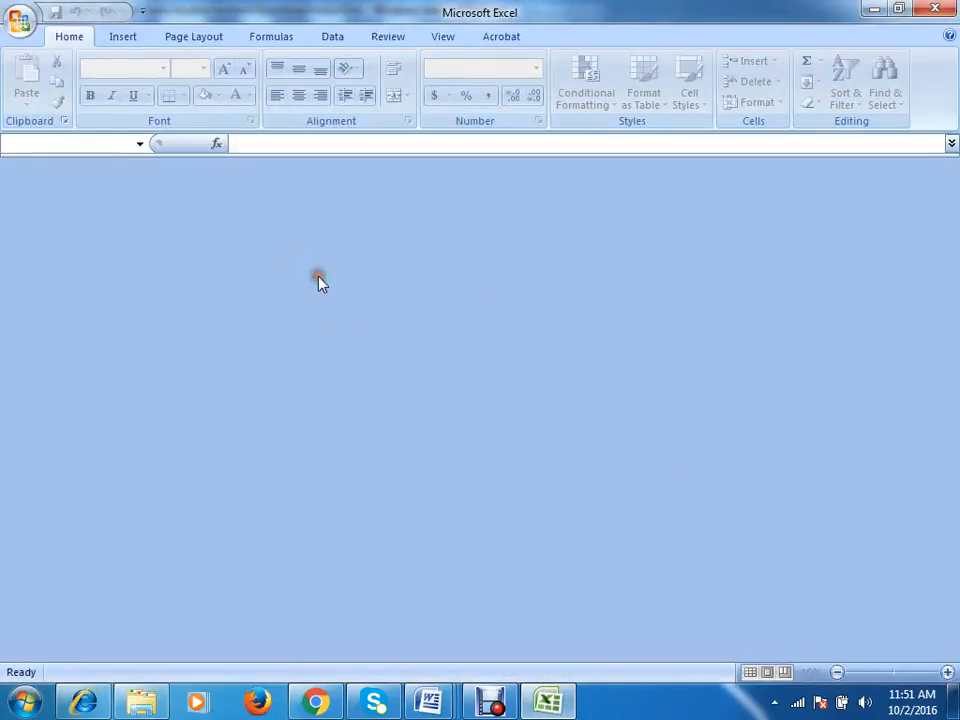
left_click(928, 12)
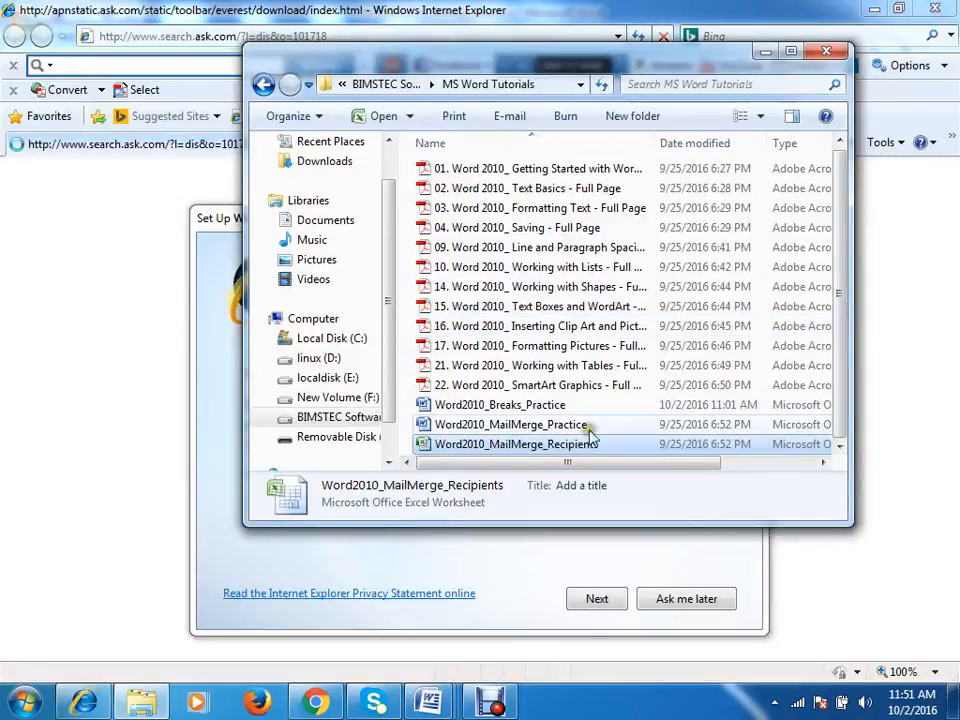
Try again to open the Word2010_MailMerge_Recipients workbook, and close Excel, the folder window and Internet Explorer
left_click(543, 448)
right_click(543, 448)
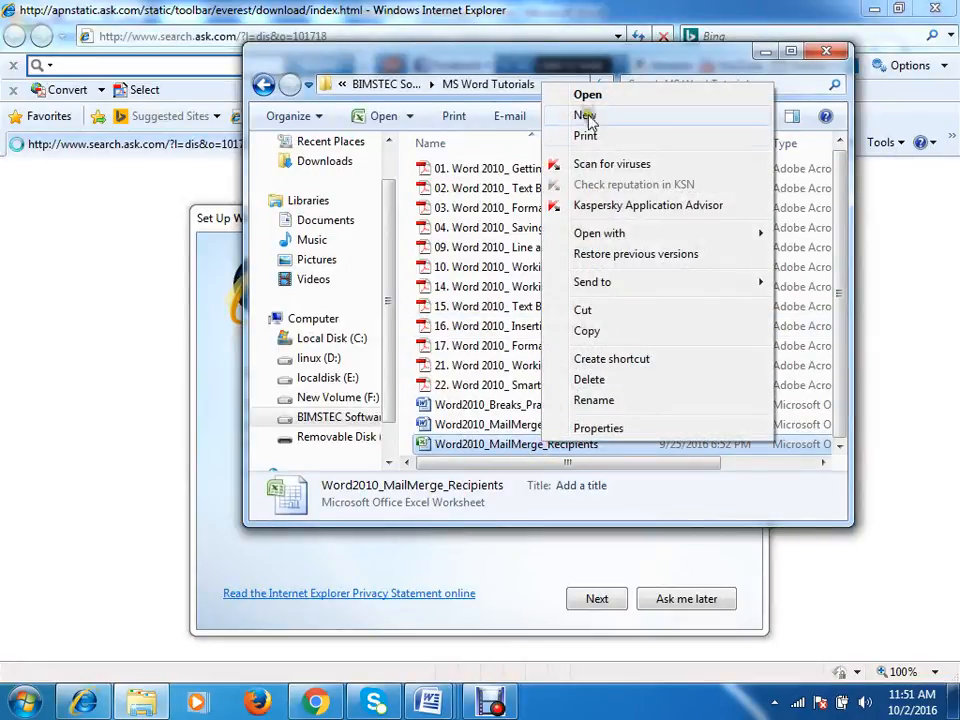
left_click(588, 95)
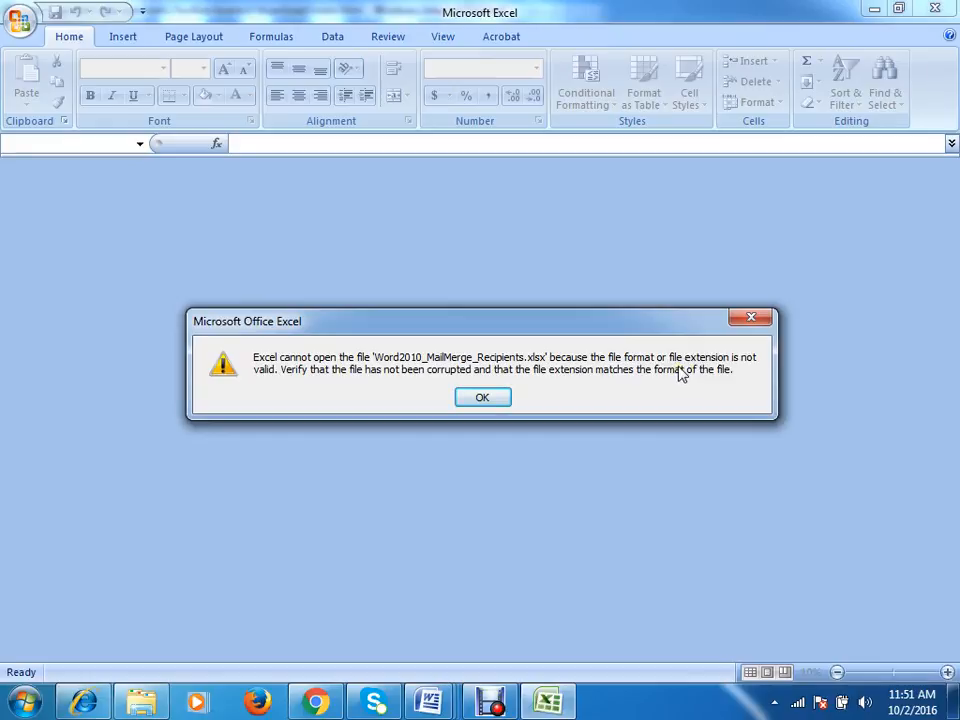
left_click(751, 319)
left_click(935, 8)
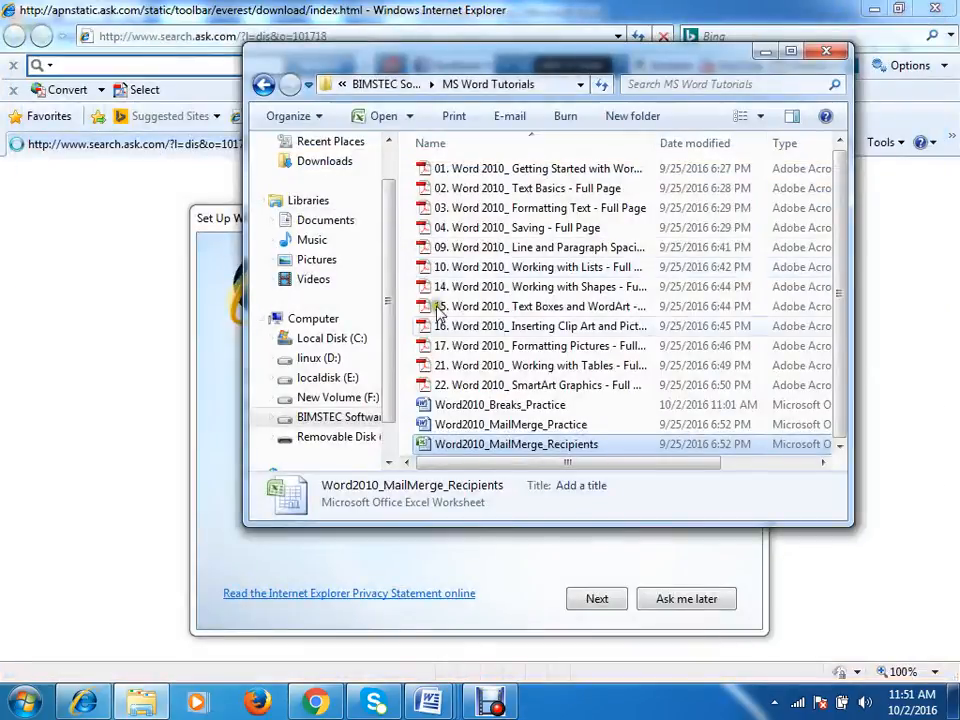
left_click(826, 50)
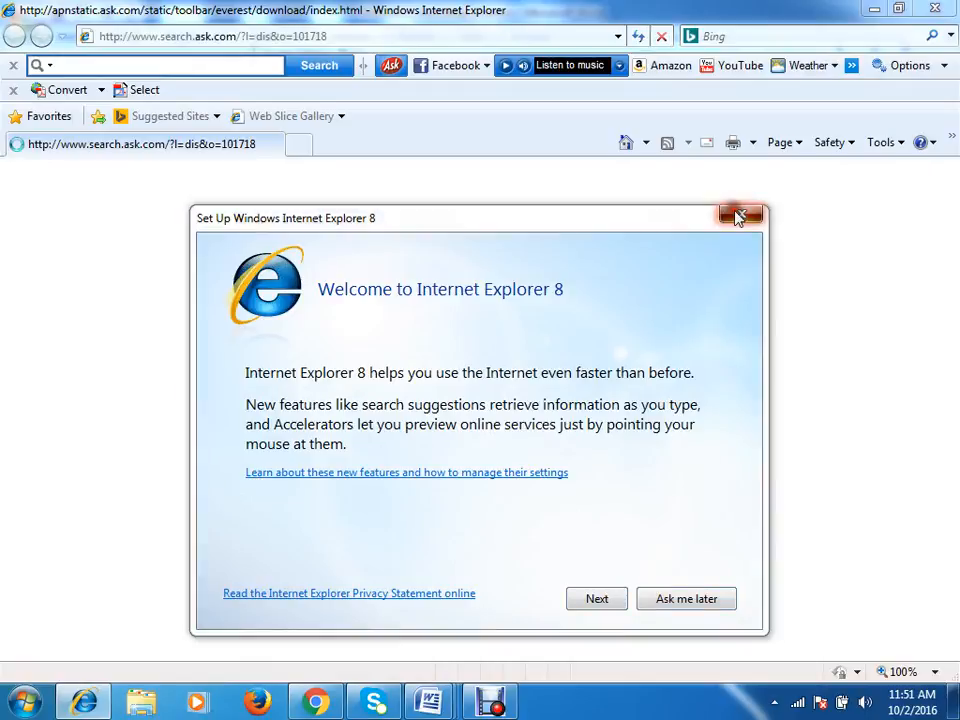
left_click(737, 217)
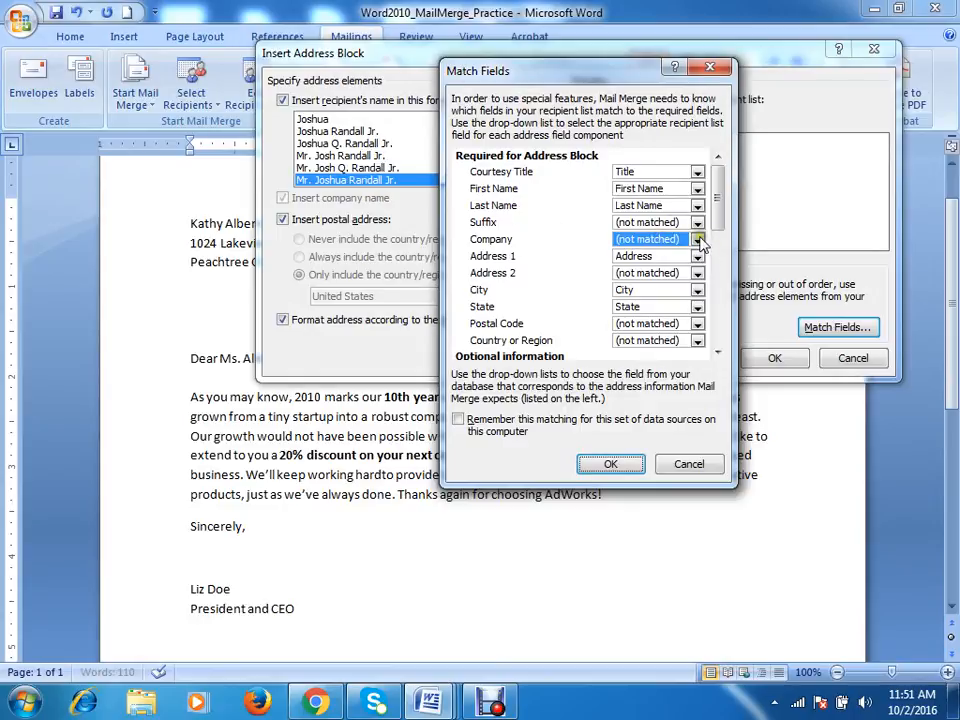
Recheck the Company field's matching choices and leave the field matching and address block settings without changes
left_click(697, 240)
left_click(584, 266)
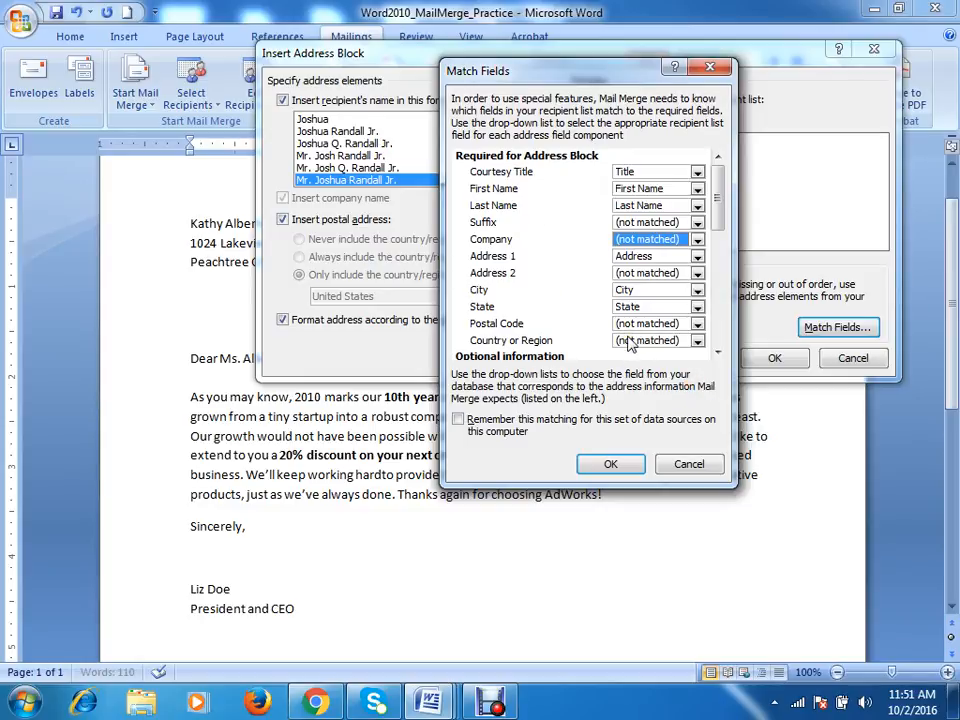
left_click(689, 463)
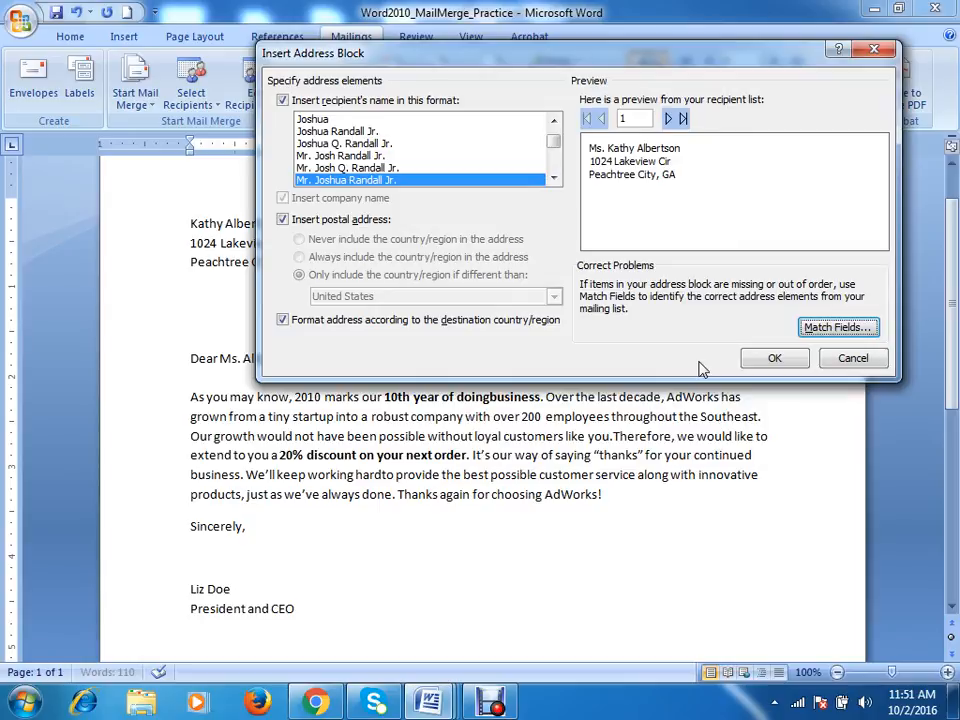
left_click(851, 358)
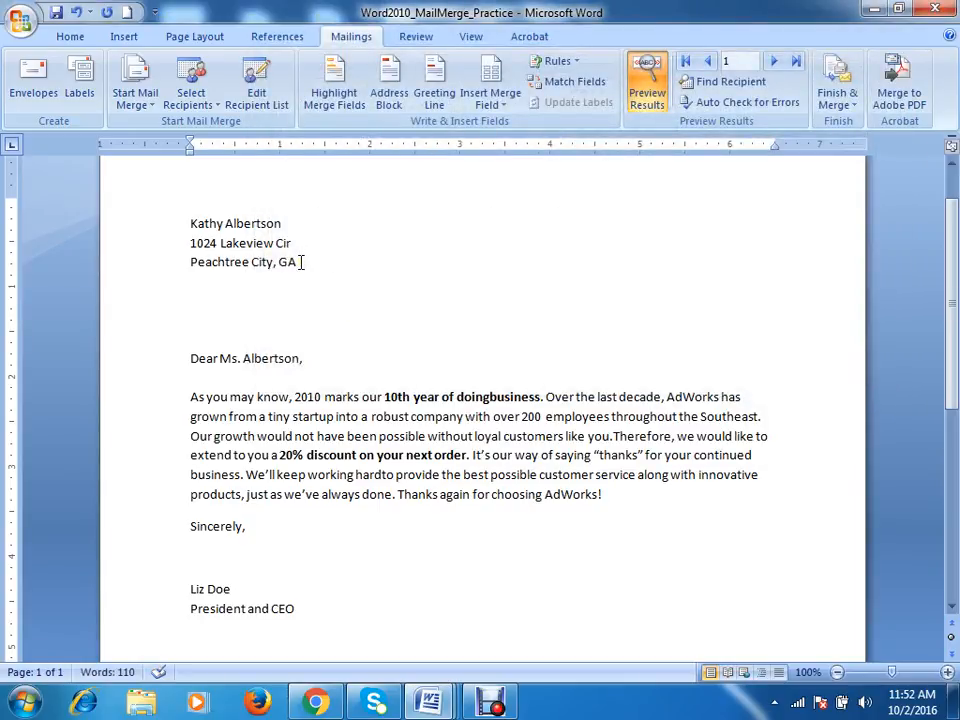
Insert an address block with title, full name and postal address a few lines below the sender's signature
left_click_drag(185, 223, 300, 261)
left_click(321, 268)
scroll(364, 270, "down", 4)
scroll(364, 270, "down", 3)
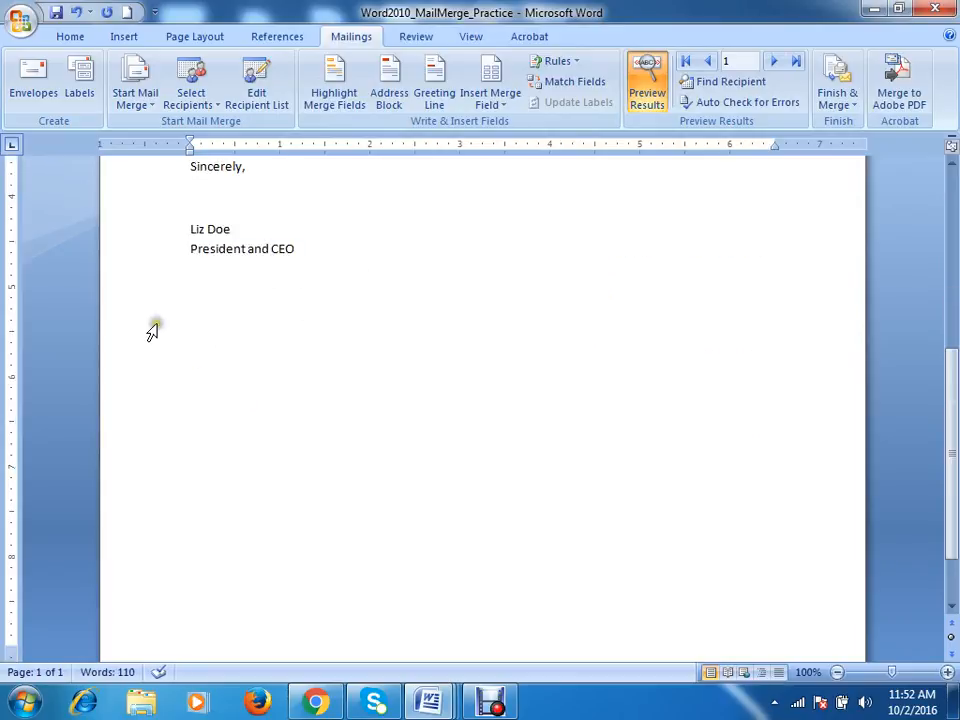
left_click_drag(190, 248, 296, 250)
left_click(313, 249)
left_click(208, 326)
left_click(389, 86)
left_click(766, 350)
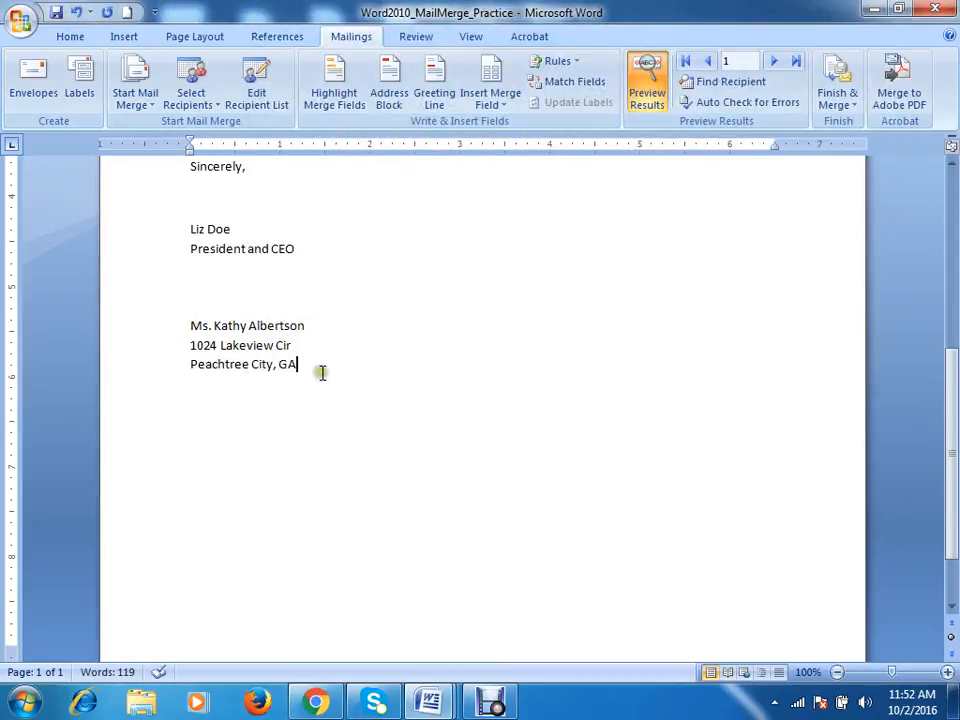
Remove the address block below the signature and return to the beginning of the letter
left_click_drag(298, 365, 193, 325)
scroll(313, 336, "down", 2)
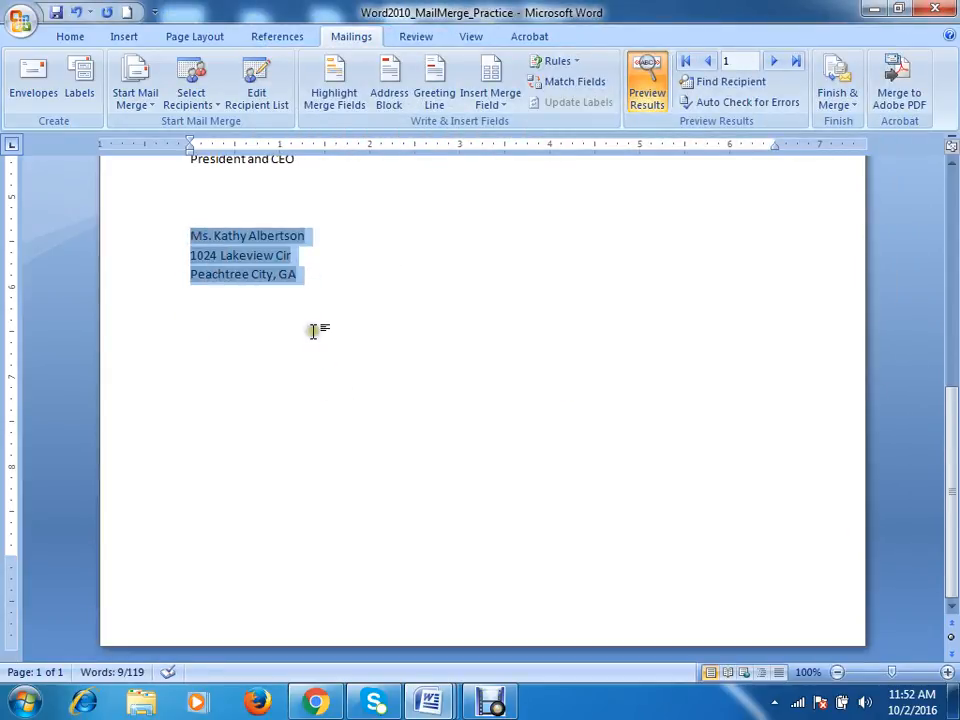
scroll(313, 328, "up", 5)
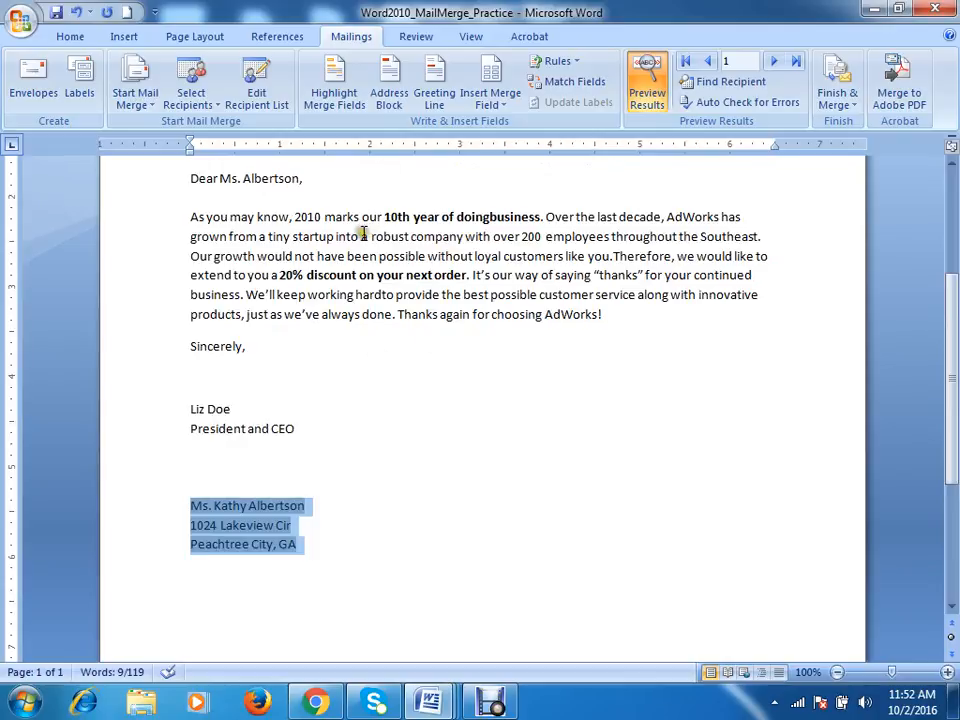
key("ctrl+x")
key("ctrl+Home")
key("ctrl+v")
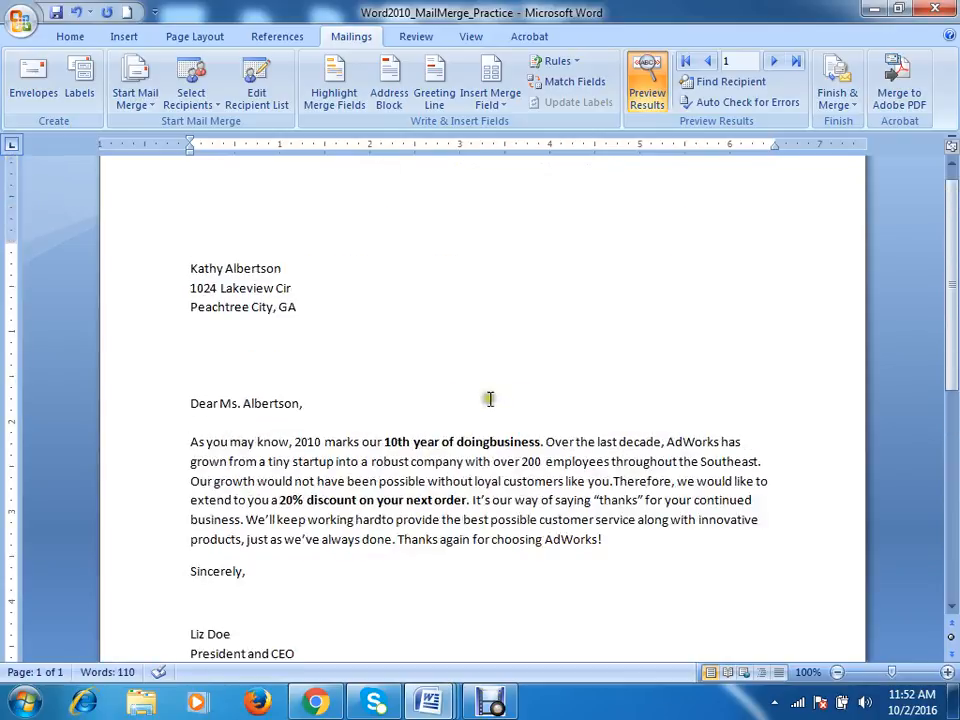
Insert a Simple Text Box below the signature, move it near the page's right margin and clear its placeholder text
left_click(124, 38)
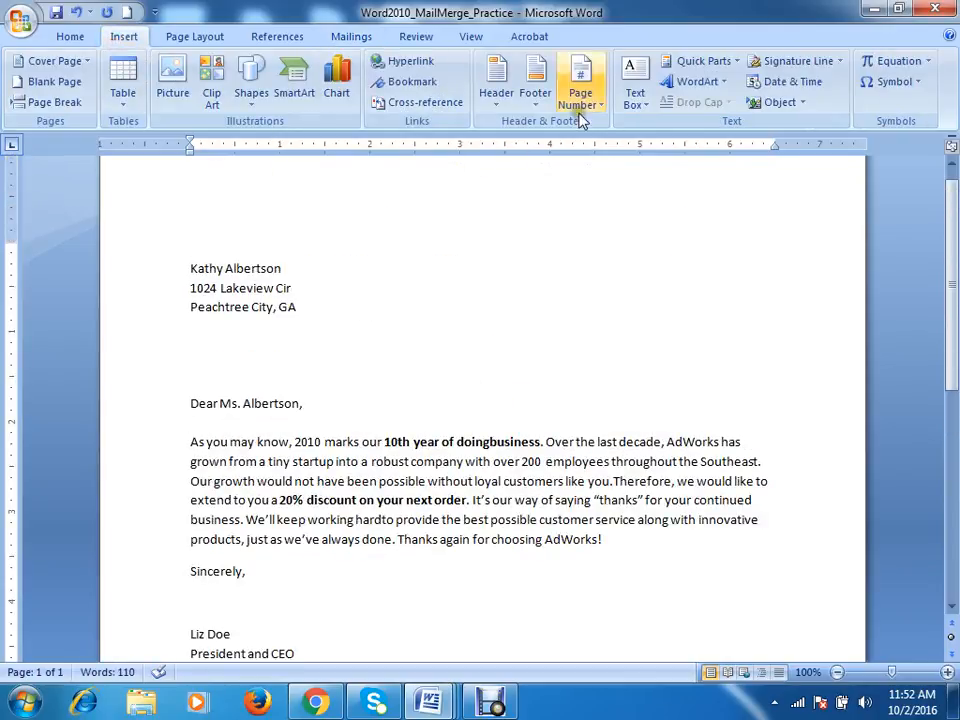
left_click(637, 75)
left_click(626, 218)
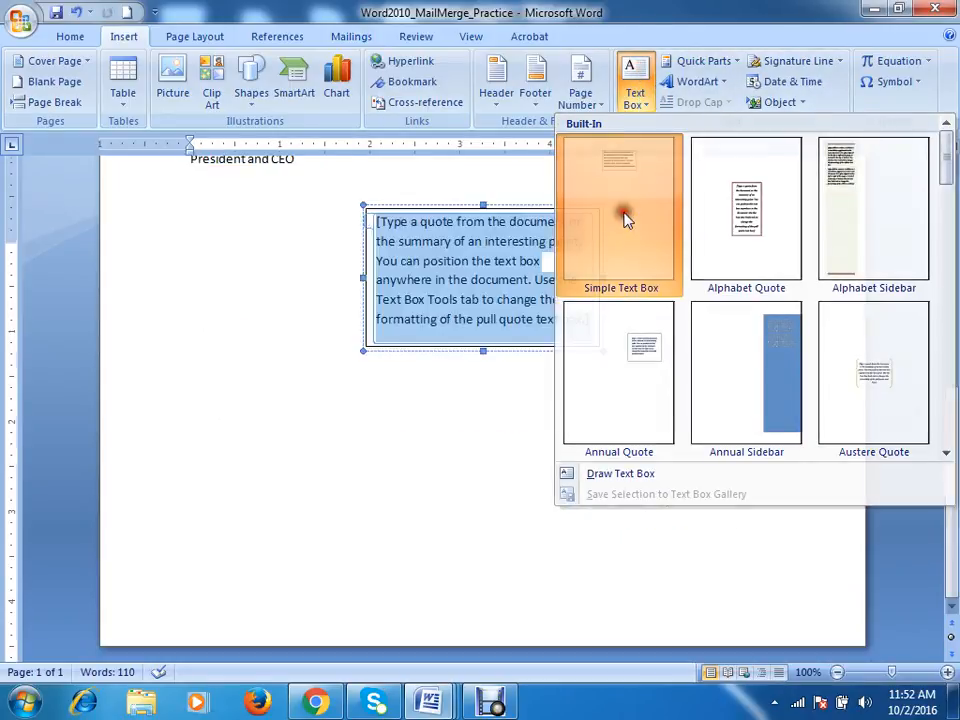
left_click_drag(527, 208, 739, 238)
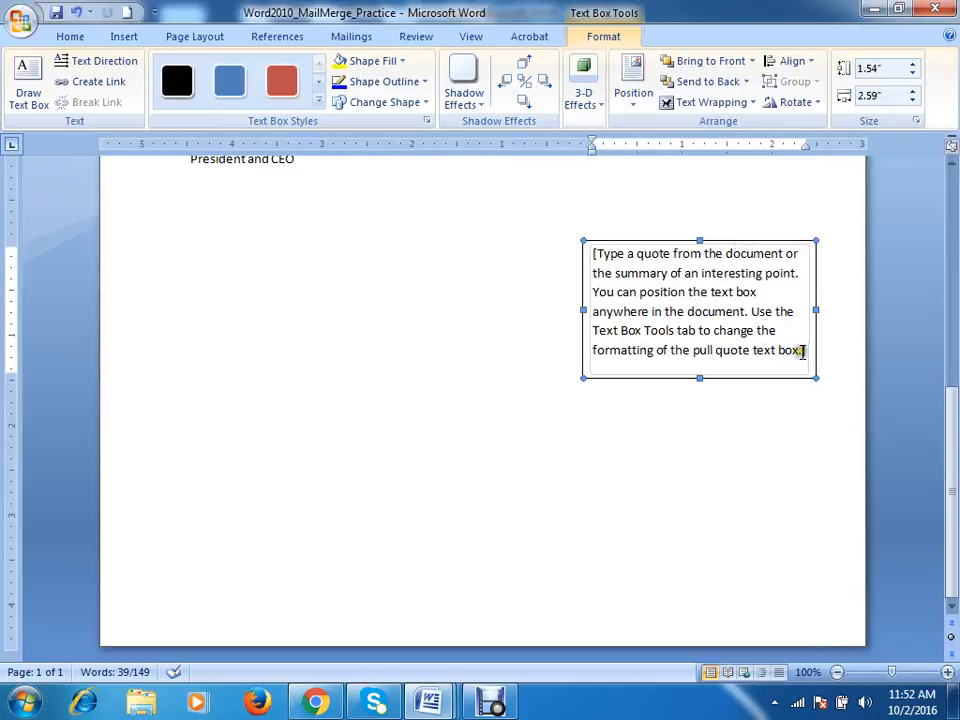
left_click(745, 320)
key("Delete")
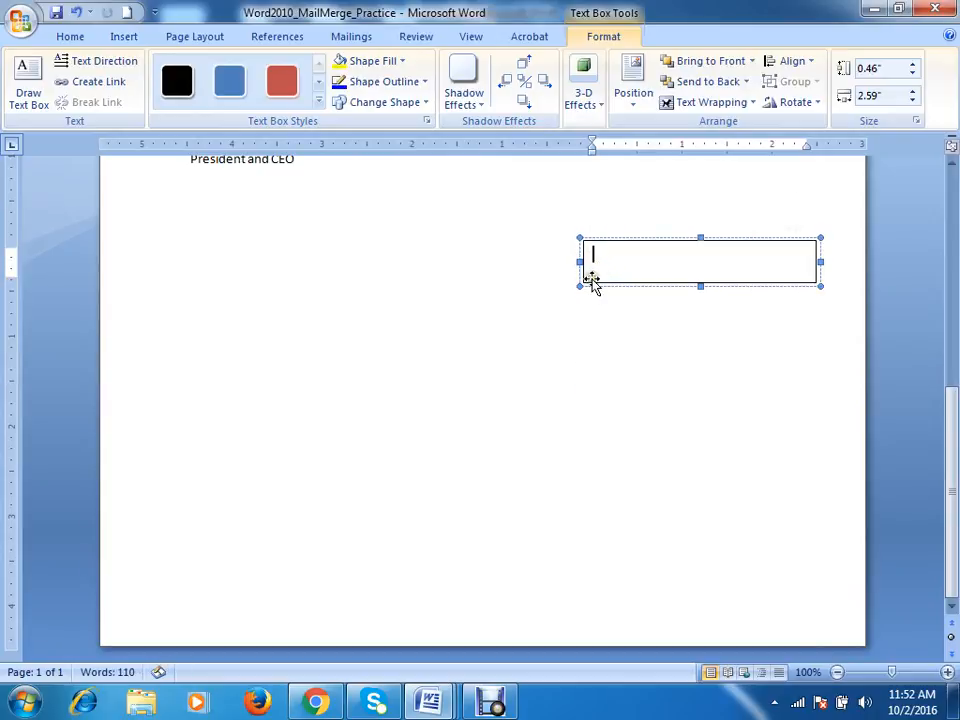
Insert an address block with title, full name and postal address into the empty text box
left_click(358, 38)
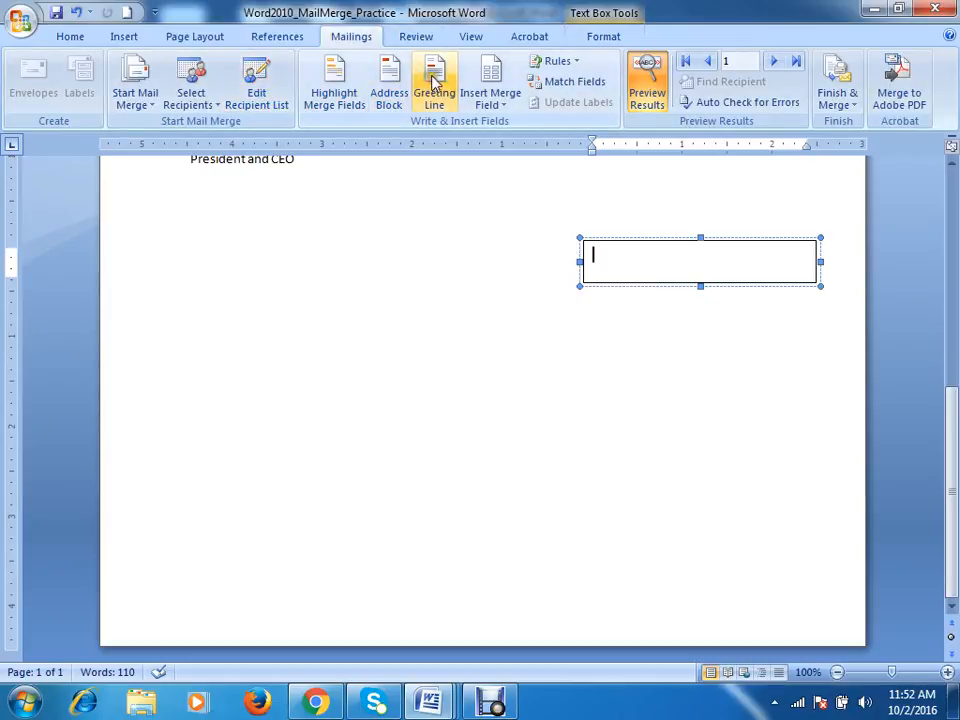
left_click(389, 80)
left_click(765, 362)
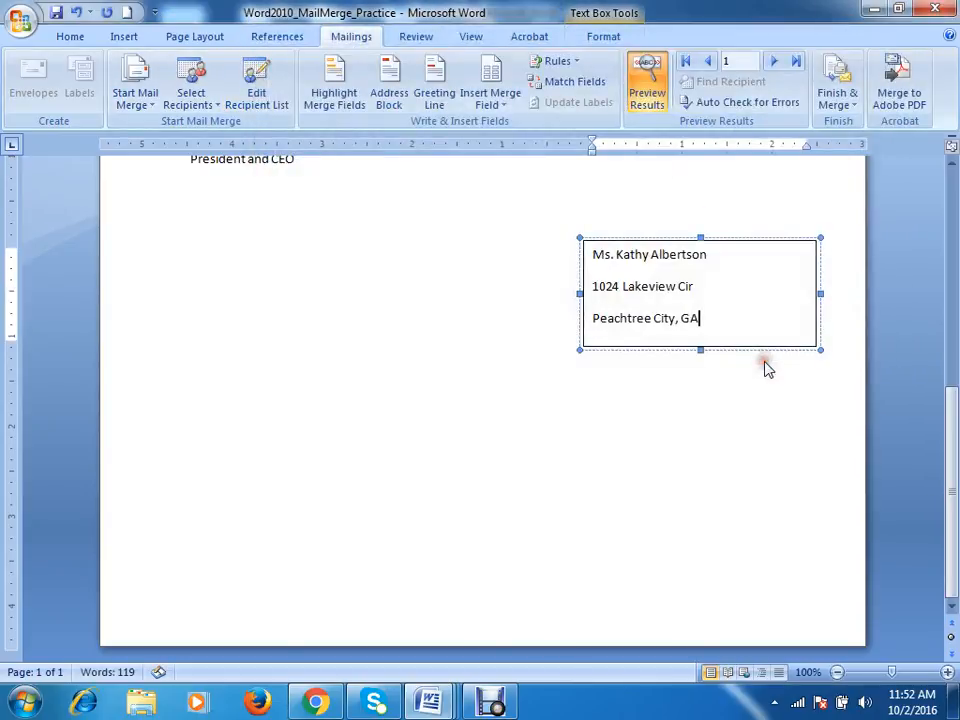
Delete the text box containing the recipient's address block from below the sender's signature
left_click(707, 318)
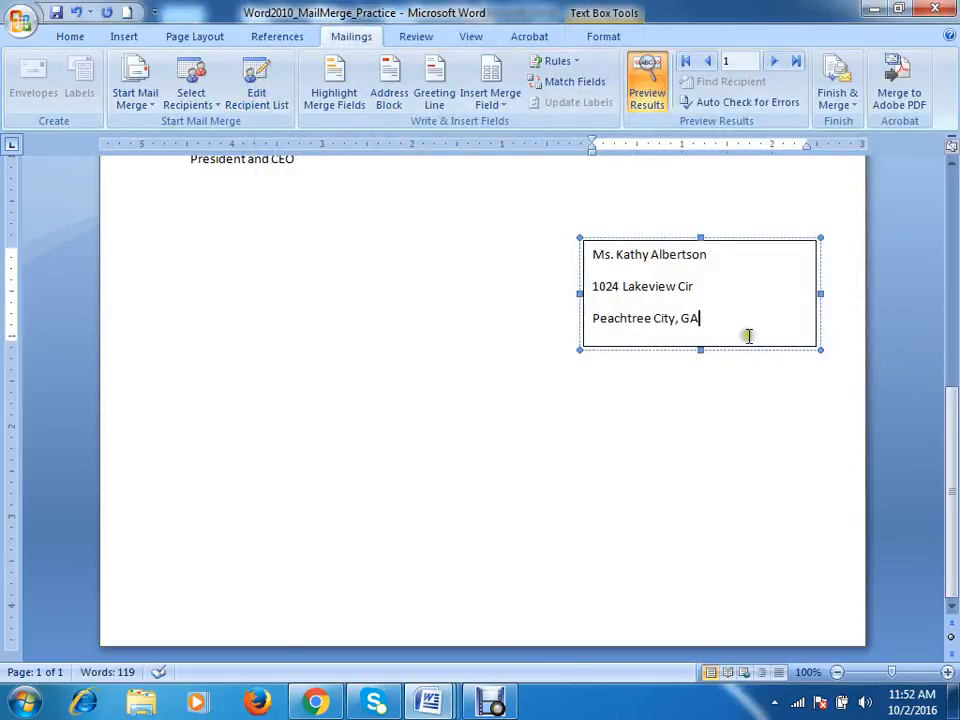
left_click_drag(707, 318, 594, 256)
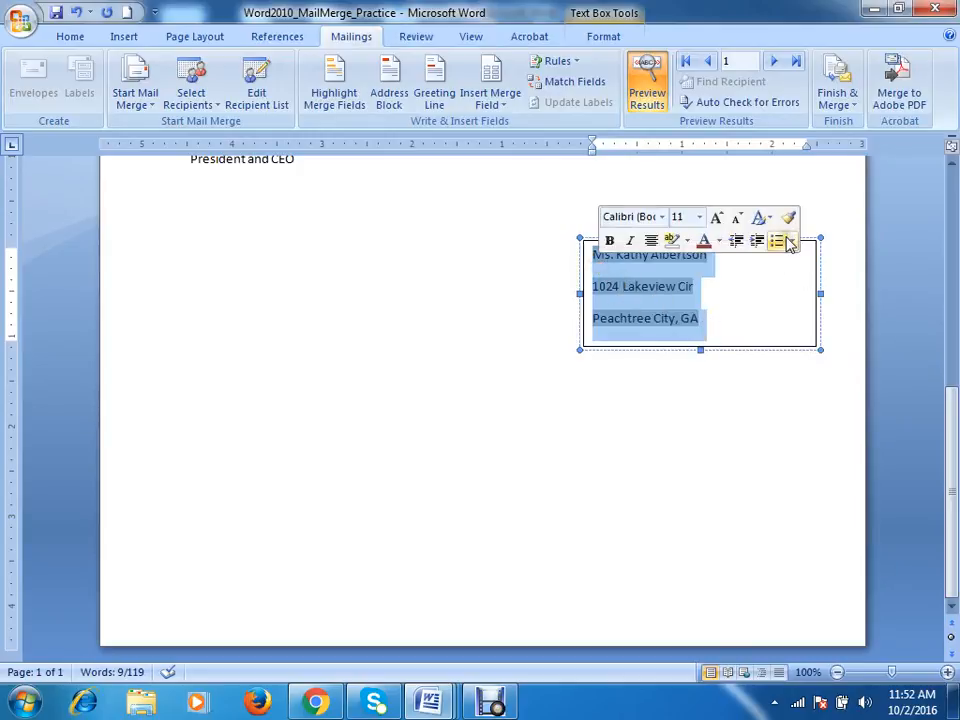
left_click(735, 375)
left_click(750, 347)
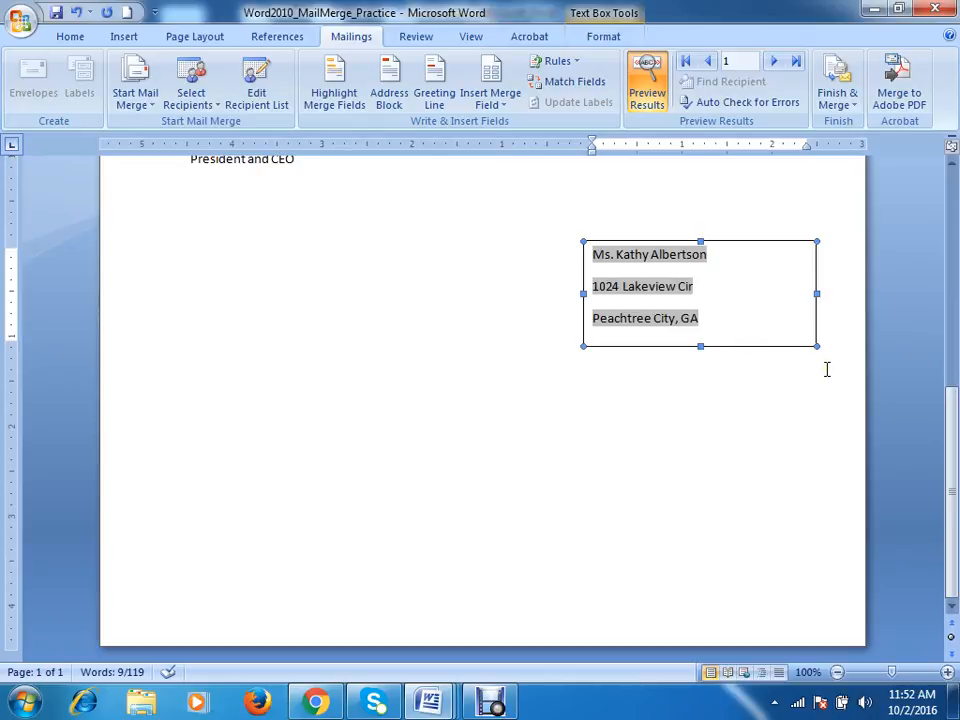
key("Delete")
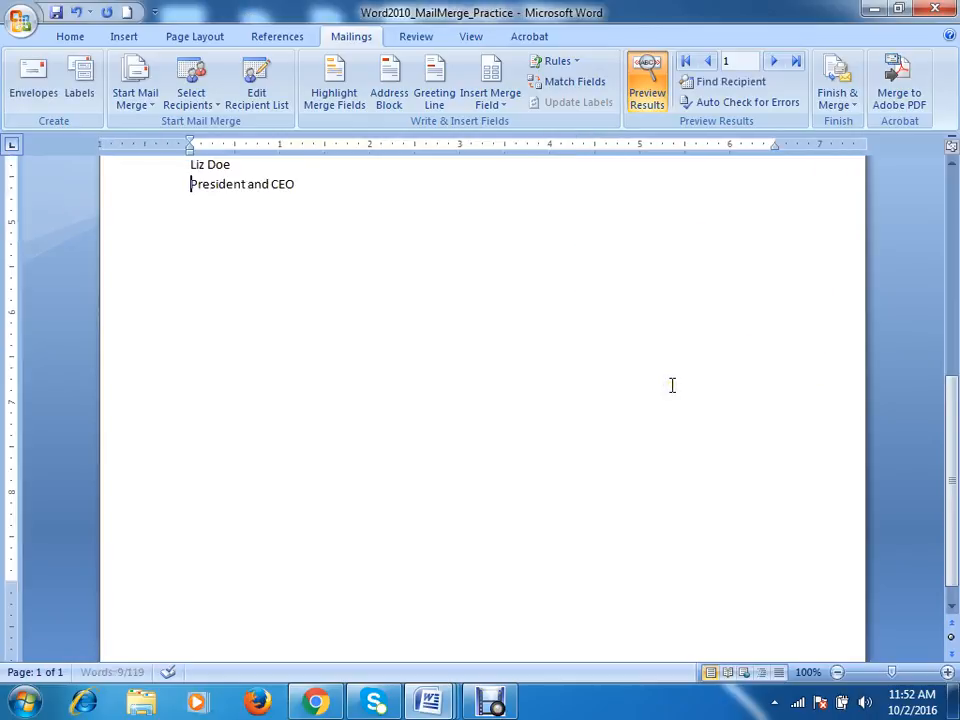
Return to the beginning of the letter and turn off the merge results preview so the merge fields are displayed
left_click(536, 391)
scroll(449, 350, "up", 8)
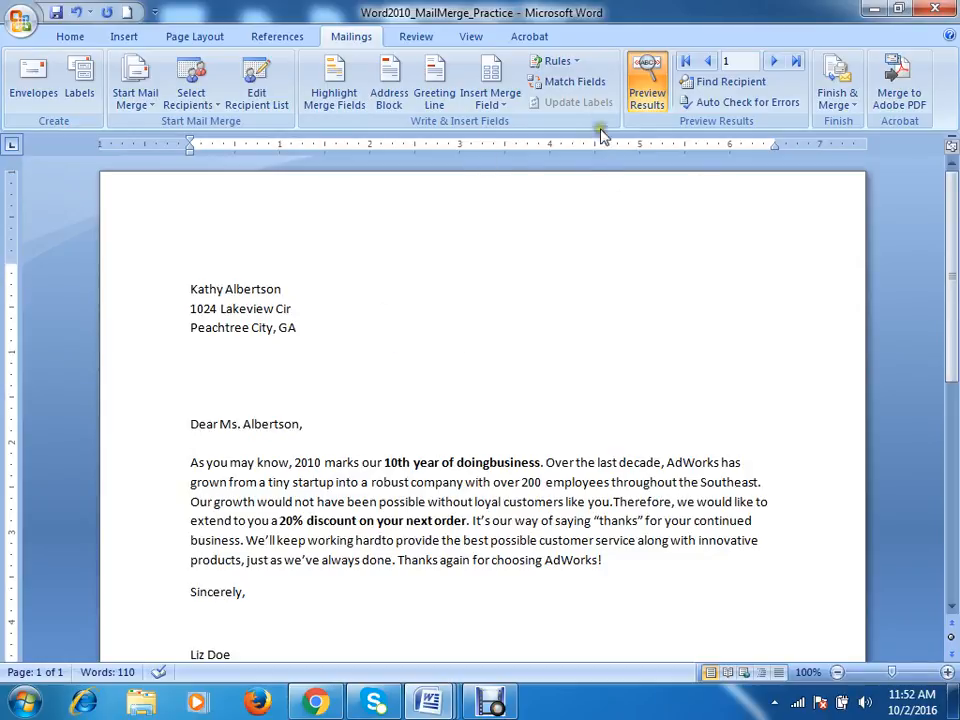
left_click(646, 84)
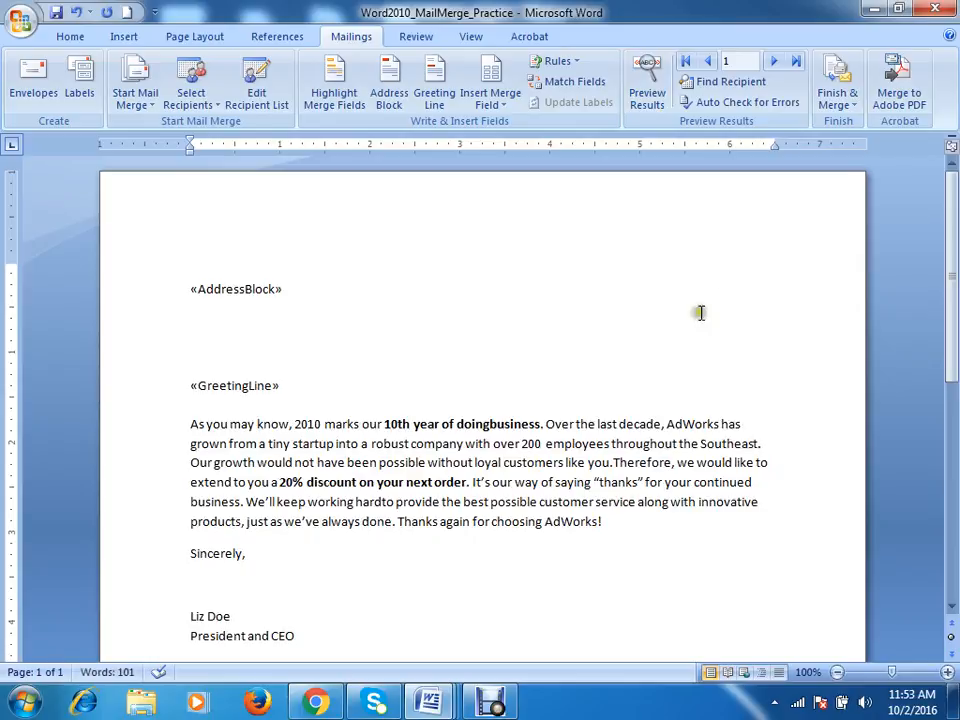
left_click(783, 232)
left_click(371, 272)
left_click(288, 289)
left_click(227, 350)
scroll(493, 537, "down", 5)
left_click(272, 428)
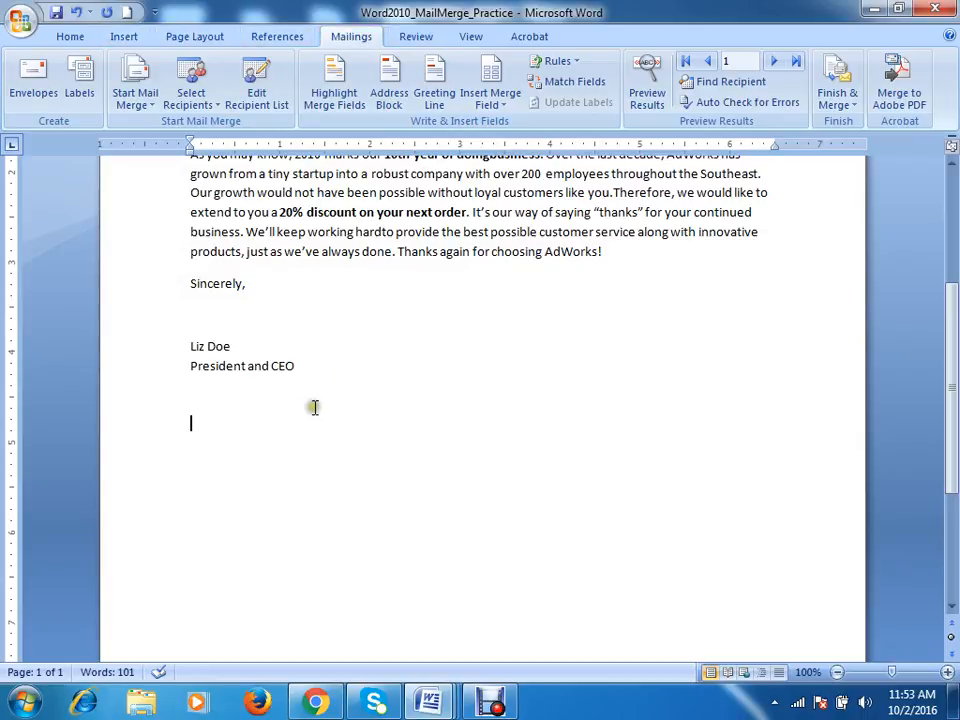
left_click(218, 417)
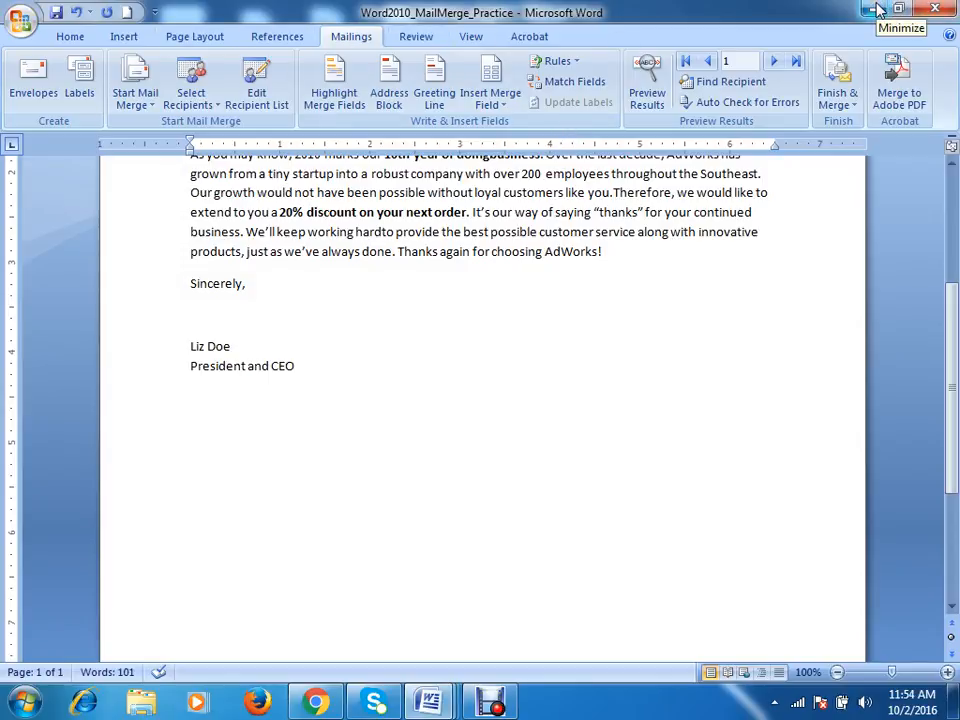
left_click(490, 700)
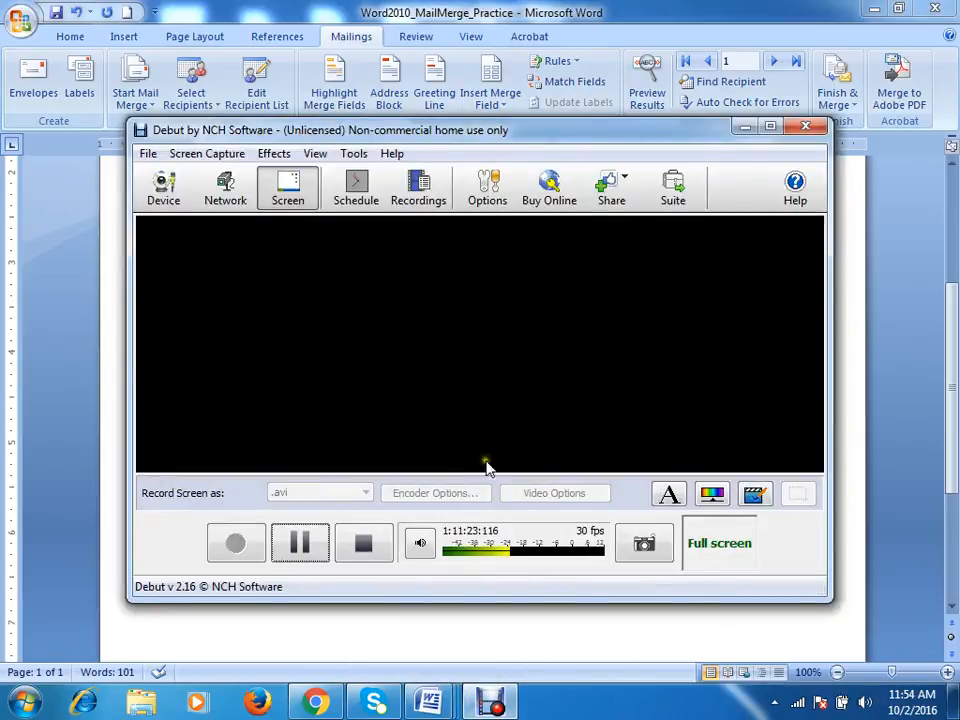